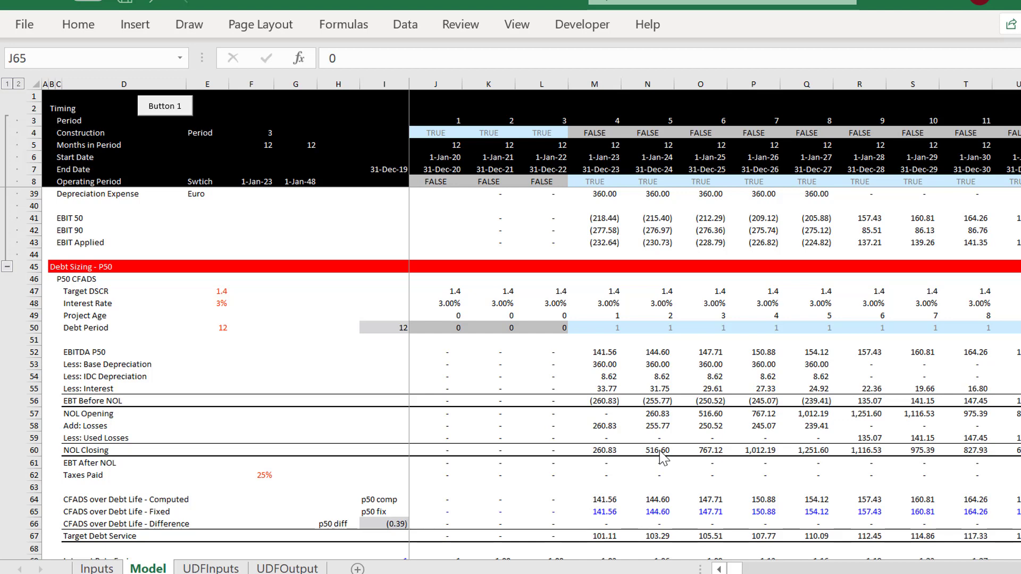
Open the Inputs sheet and show its Timing section.
click(104, 572)
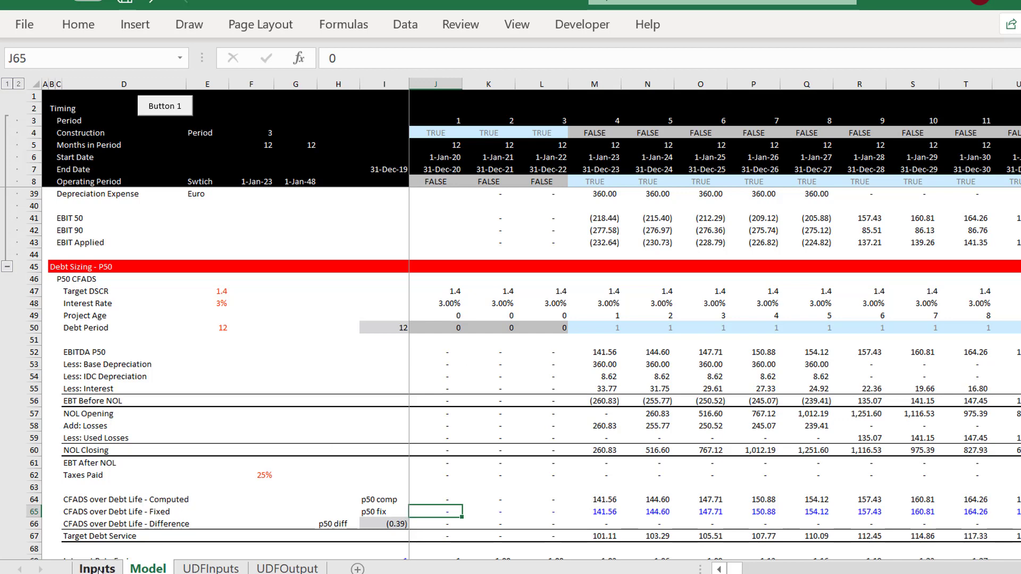
click(99, 570)
click(536, 280)
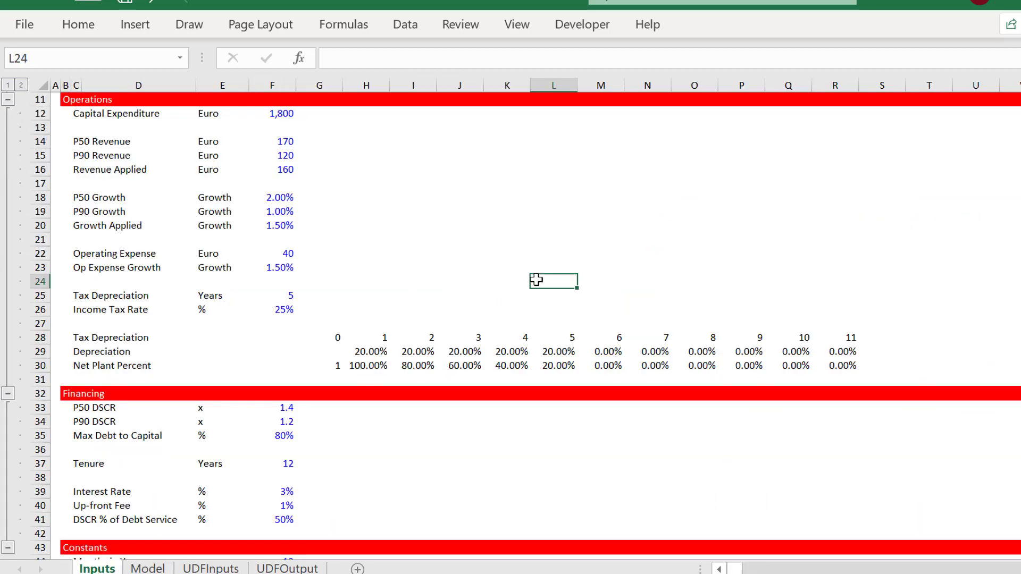
key(Page_Up)
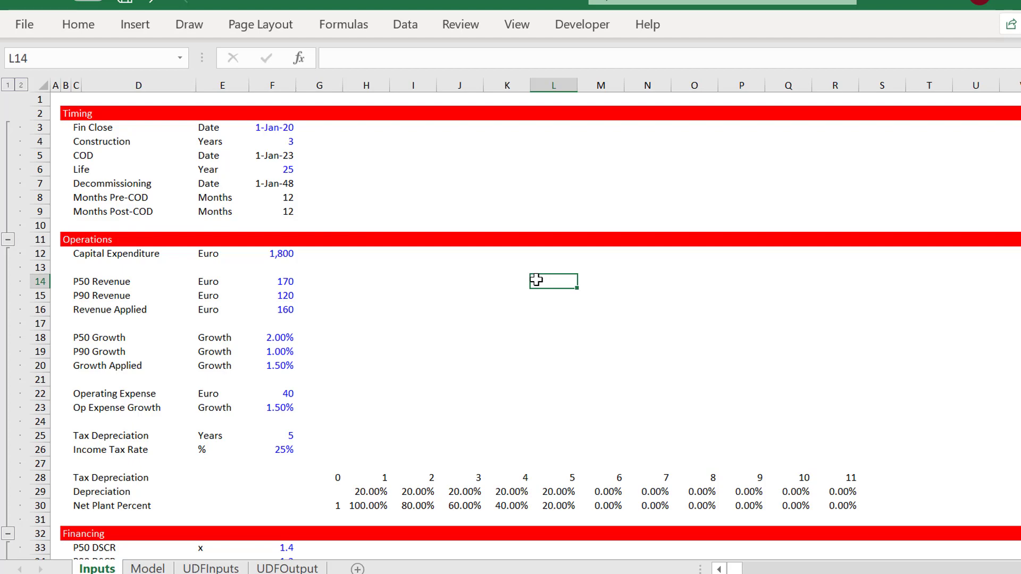
Go to the P50 Revenue value in the Operations section.
key(Left)
key(Left)
key(Left)
key(Left)
key(Left)
key(Left)
key(Left)
key(Left)
key(Left)
key(Left)
key(Left)
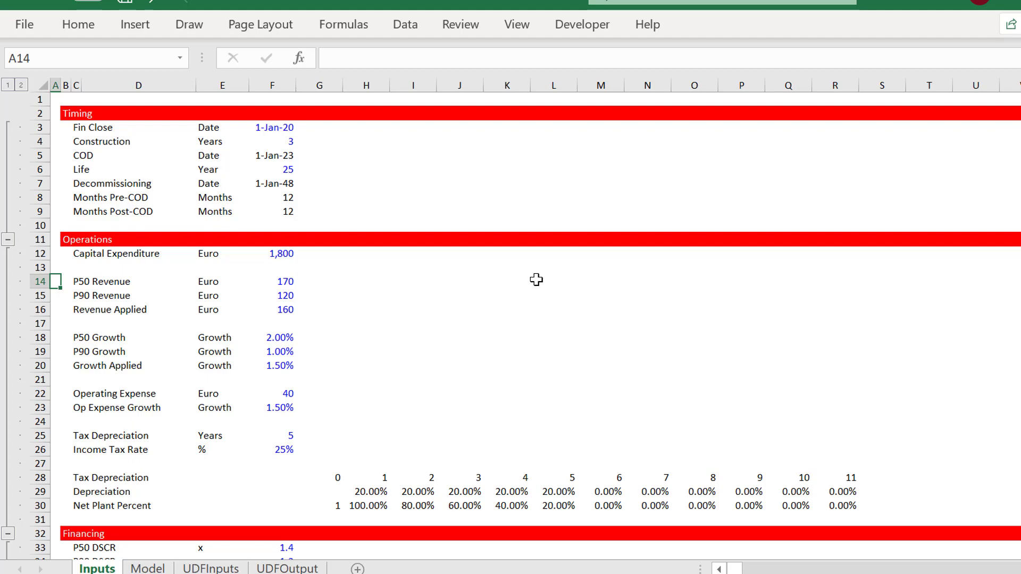
key(ctrl+Right)
key(ctrl+Right)
key(ctrl+Right)
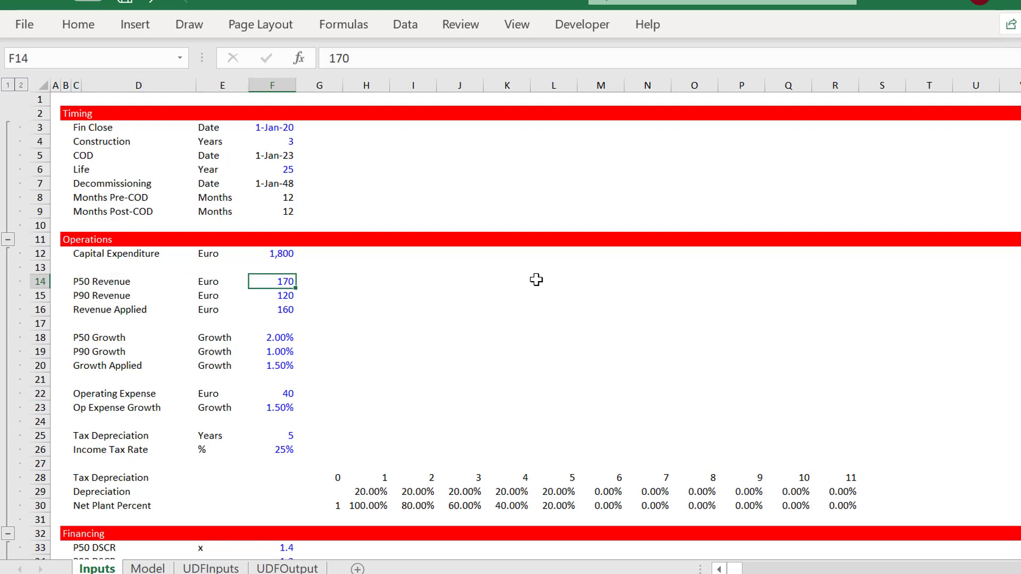
Examine the last values of the Timing section, including Months Post-COD, and return to the P50 Revenue value.
key(Up)
key(Up)
key(Up)
key(Up)
key(Up)
key(Up)
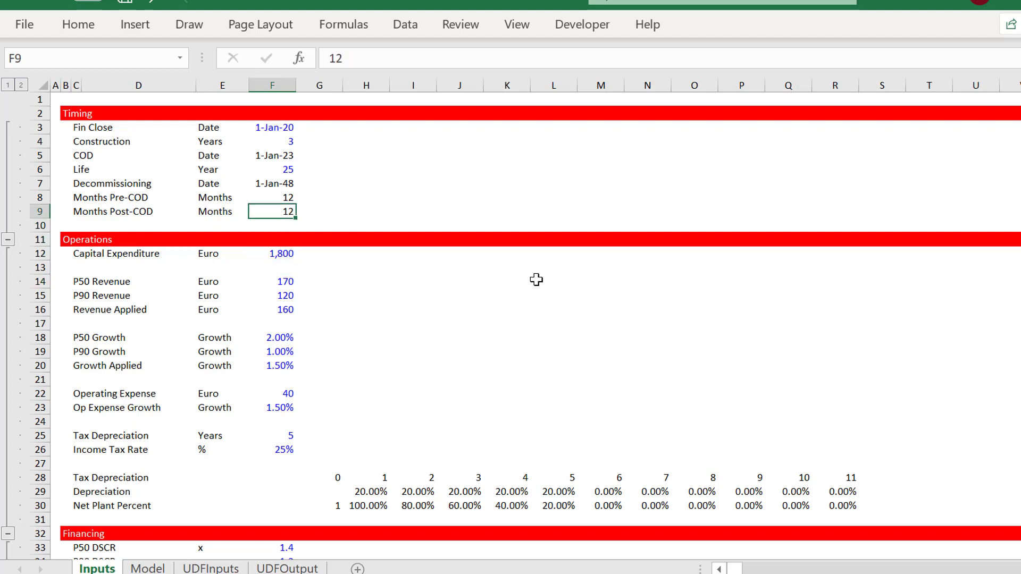
key(Down)
key(Down)
key(Down)
key(Down)
key(Down)
key(Down)
key(Down)
key(Up)
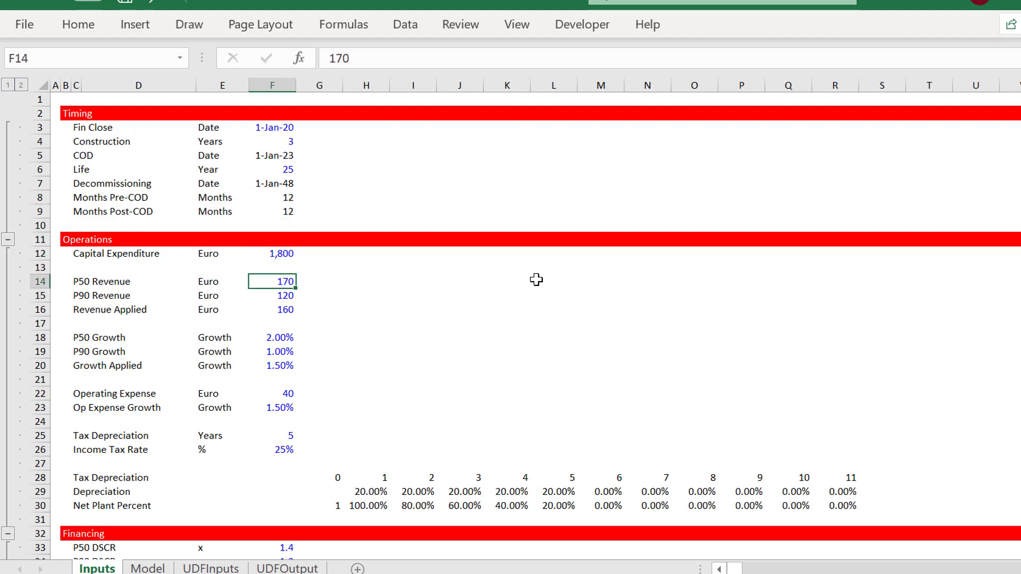
Highlight the P50 Revenue, P90 Revenue and Revenue Applied rows in C14:F16 to review them.
key(Left)
key(Left)
key(Left)
key(shift+Right)
key(shift+Right)
key(shift+Right)
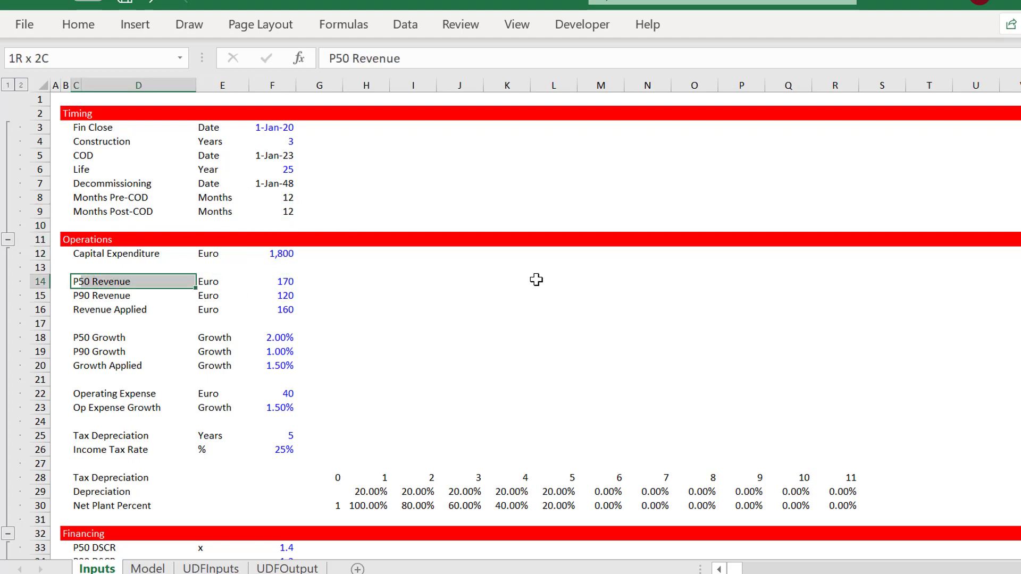
key(shift+Down)
key(shift+Down)
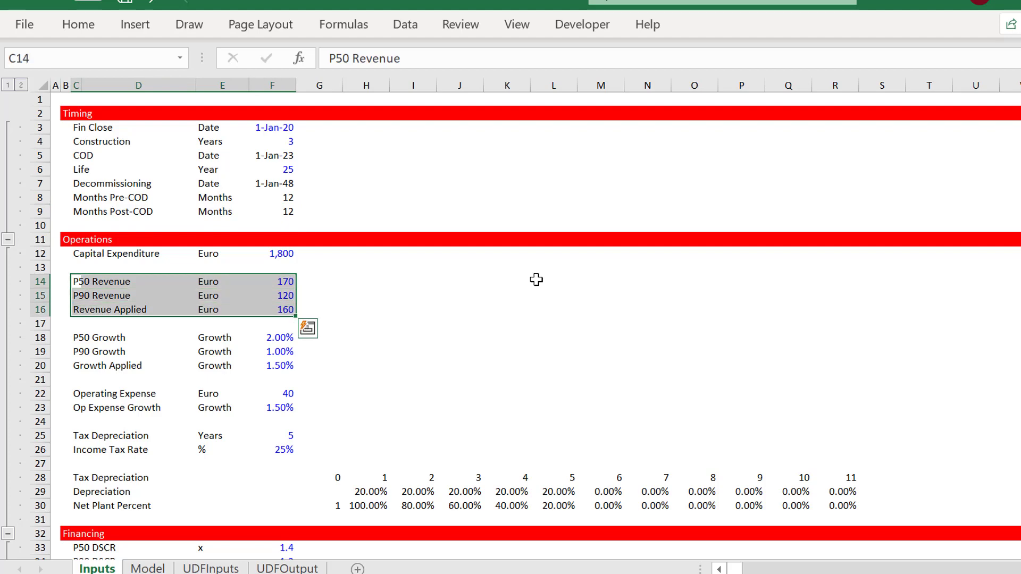
key(Down)
key(Down)
key(Down)
key(Down)
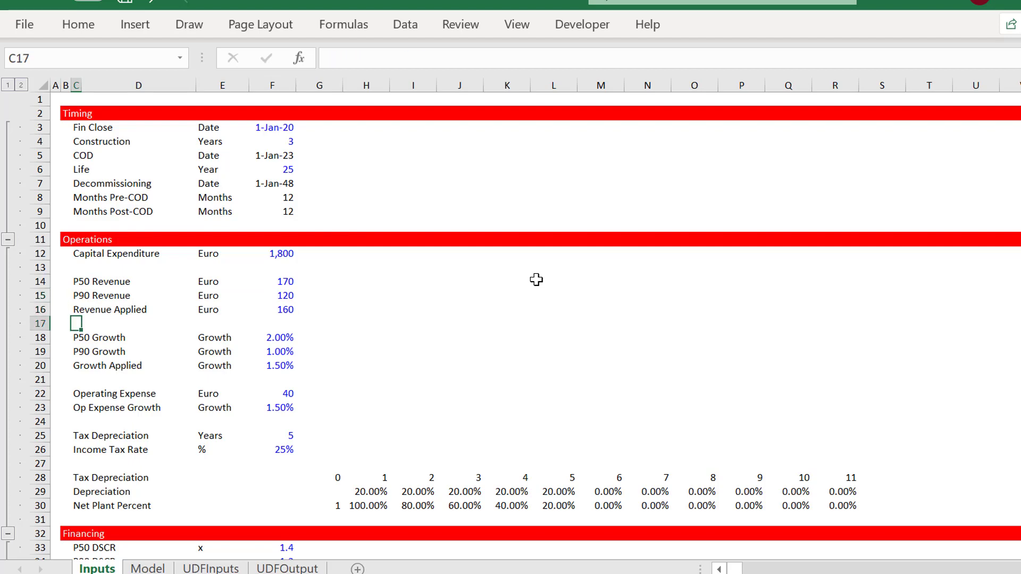
Find the Financing section and highlight the P50 DSCR, P90 DSCR and Max Debt to Capital rows in C33:F35.
key(Page_Down)
key(Up)
key(Up)
key(Up)
key(Up)
key(Up)
key(Up)
key(Up)
key(Up)
key(Up)
key(Up)
key(Up)
key(Up)
key(Up)
key(Up)
key(Up)
key(Up)
key(Up)
key(Up)
key(Up)
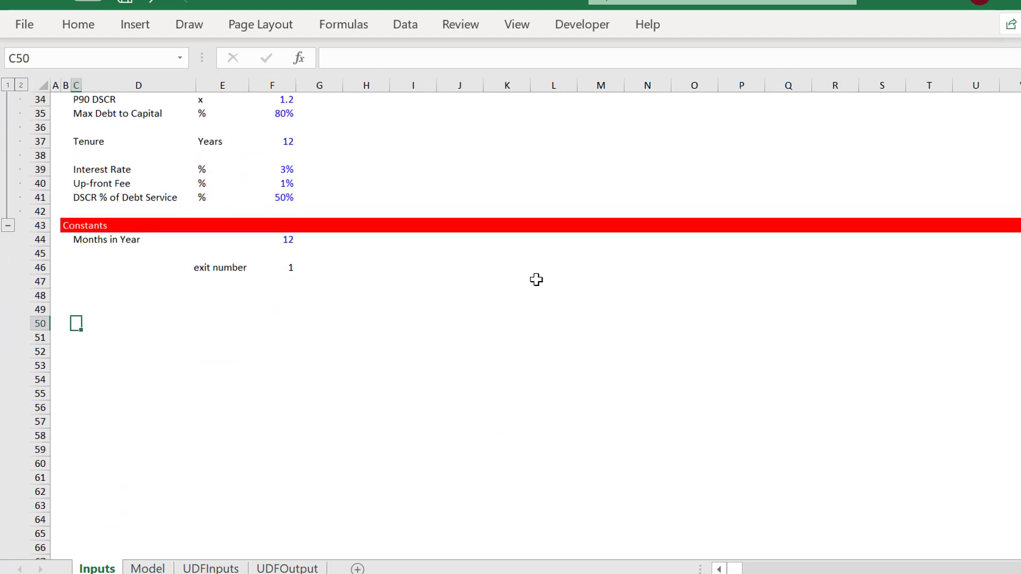
key(Up)
key(Up)
key(Up)
key(Down)
key(Down)
key(Down)
key(Down)
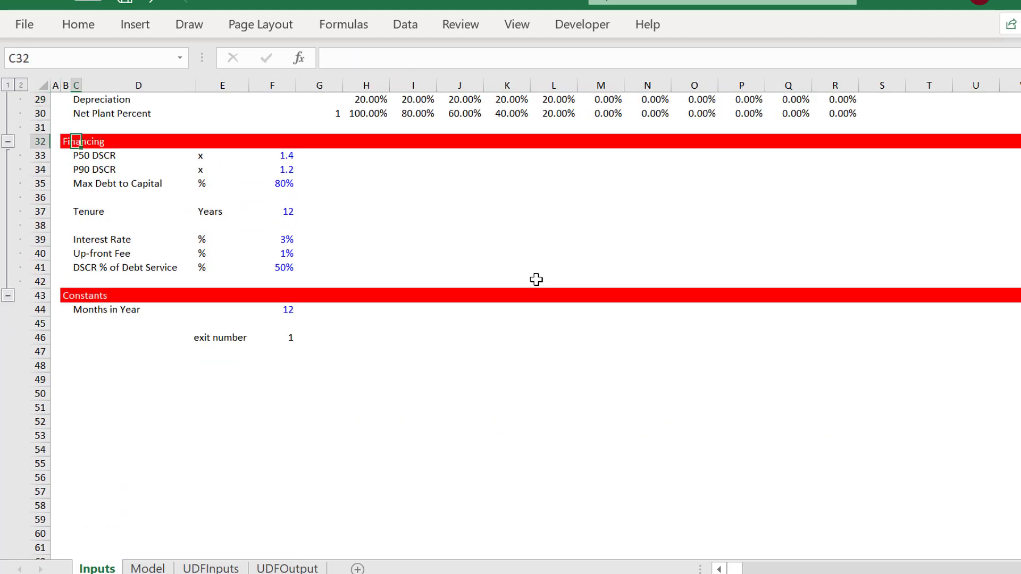
key(shift+Right)
key(shift+Right)
key(shift+Right)
key(shift+Down)
key(shift+Down)
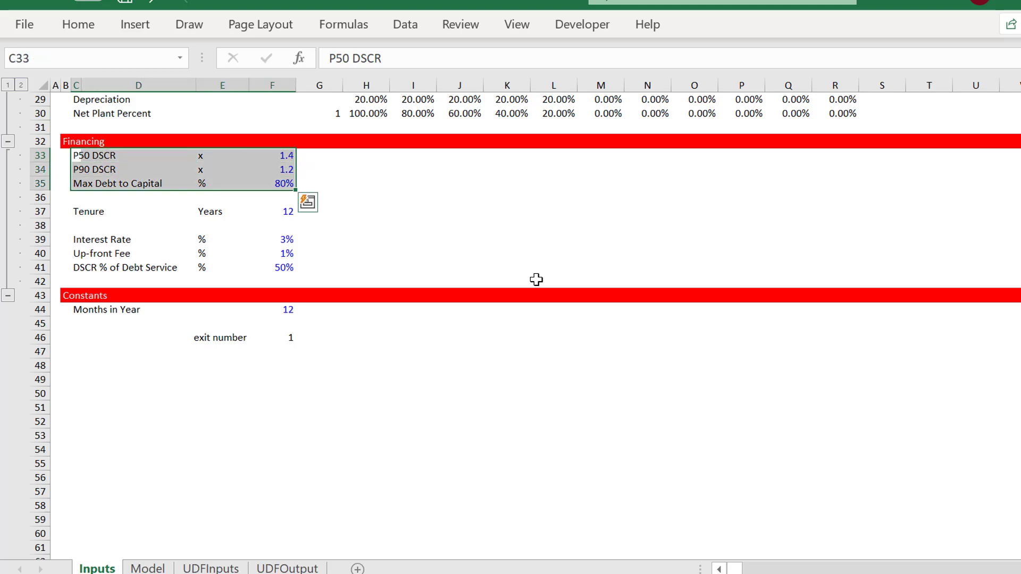
Highlight the DSCR and Max Debt to Capital rows in C33:F35 once more and return to the start of the sheet.
key(Up)
key(Down)
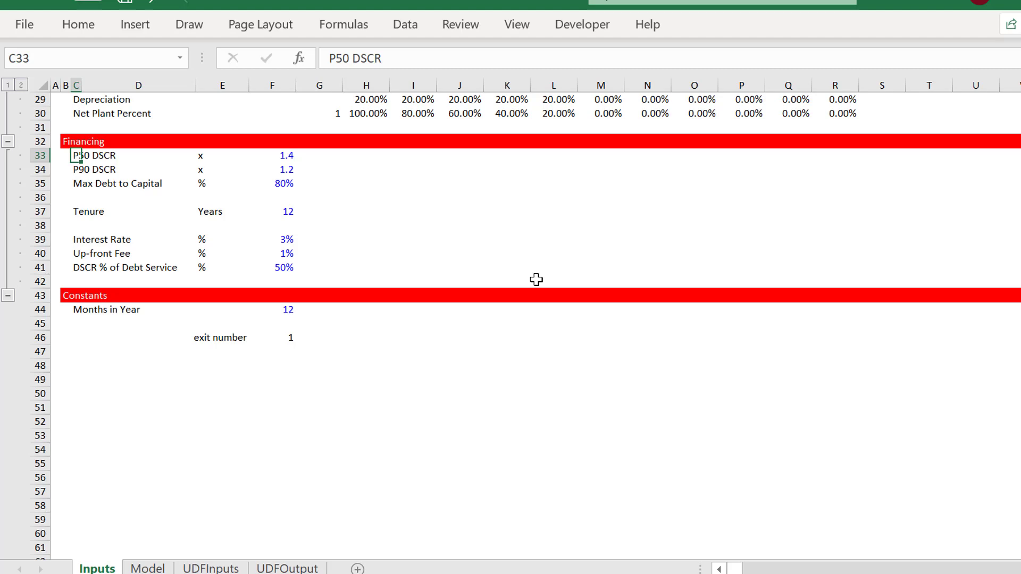
key(shift+Down)
key(shift+Down)
key(shift+Right)
key(shift+Right)
key(shift+Right)
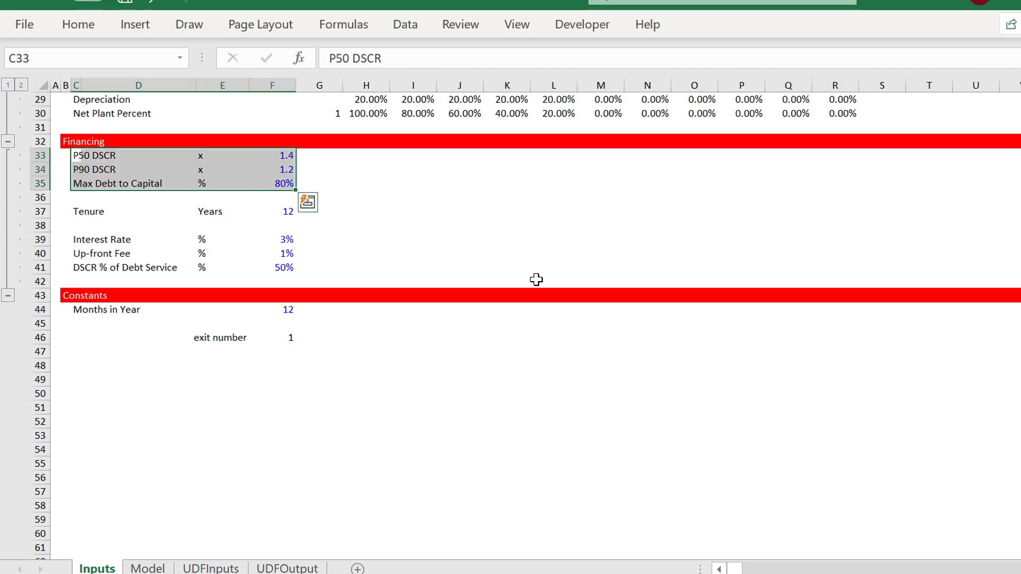
key(Left)
scroll(536, 279, up, 9)
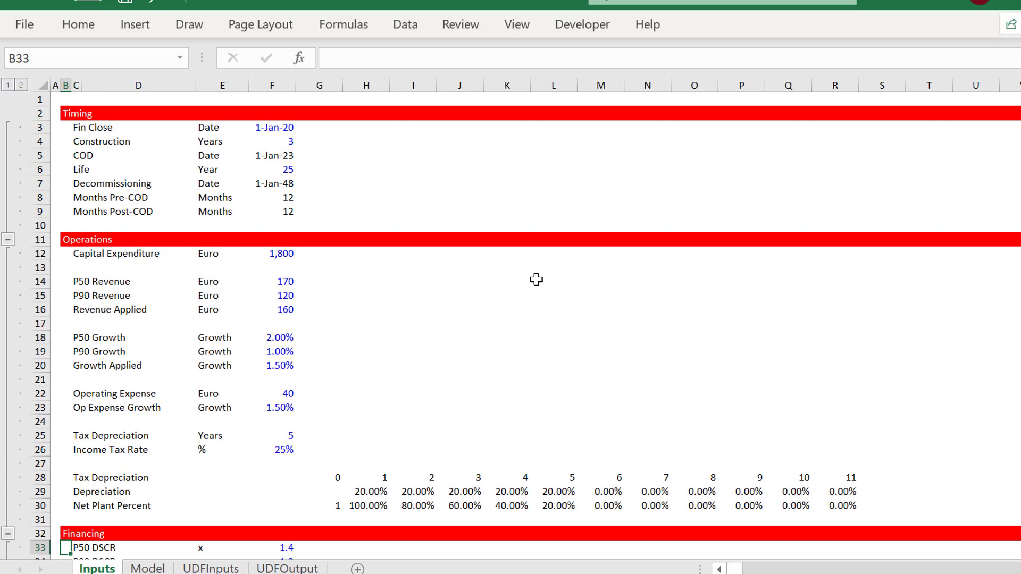
Go to the Capital Expenditure value in the Operations section.
key(Down)
key(Up)
key(Up)
key(Up)
key(Up)
key(Up)
key(Up)
key(Up)
key(Up)
key(Up)
key(Up)
key(Up)
key(Up)
key(Up)
key(Up)
key(Up)
key(Up)
key(Up)
key(Up)
key(Up)
key(Up)
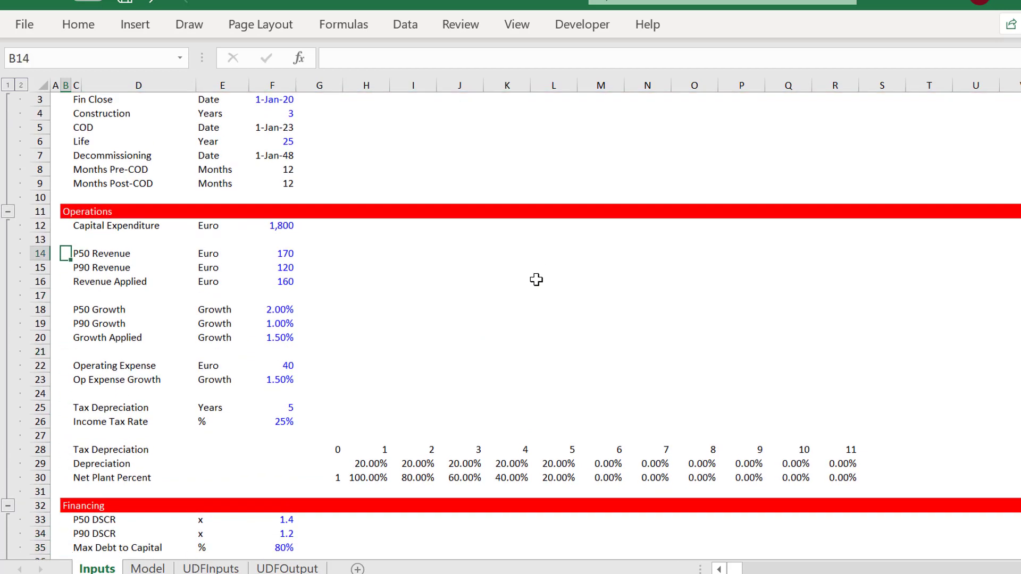
key(Up)
key(Up)
key(Right)
key(Right)
key(Right)
key(Right)
key(Right)
key(Left)
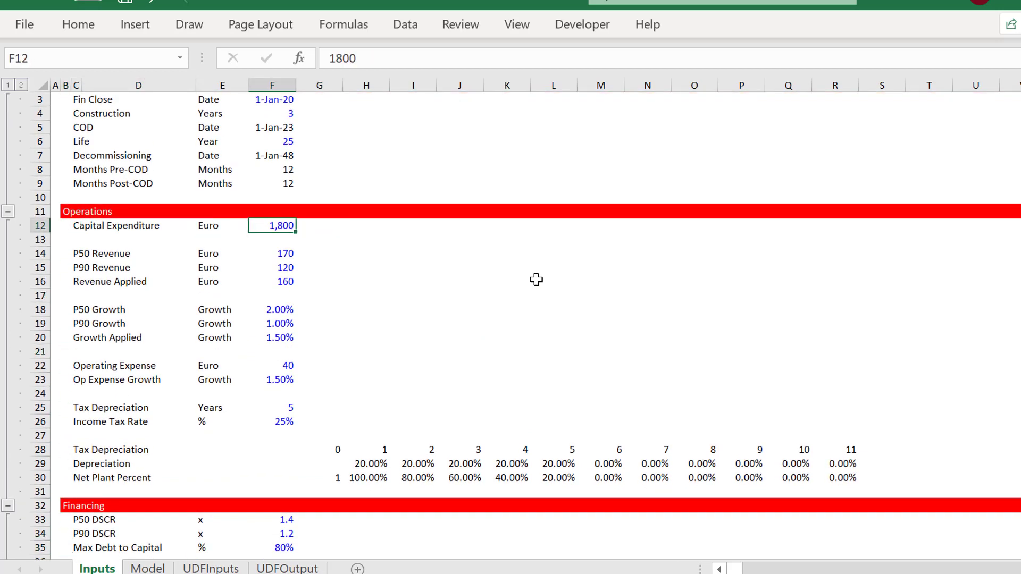
Examine the revenue, growth, operating expense, tax depreciation and income tax rate values in the Operations section.
key(Down)
key(Down)
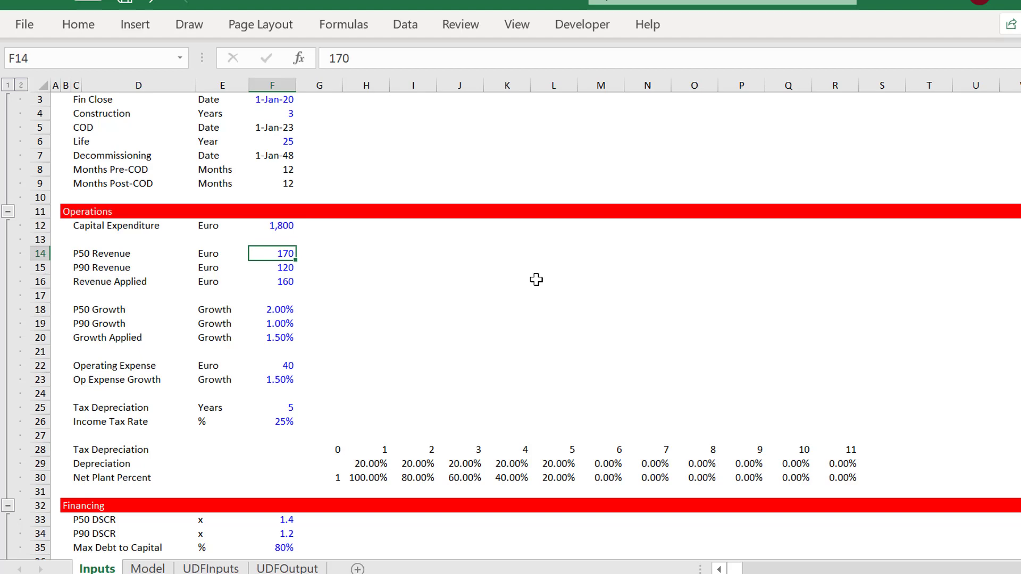
key(Down)
key(Down)
key(Down)
key(Down)
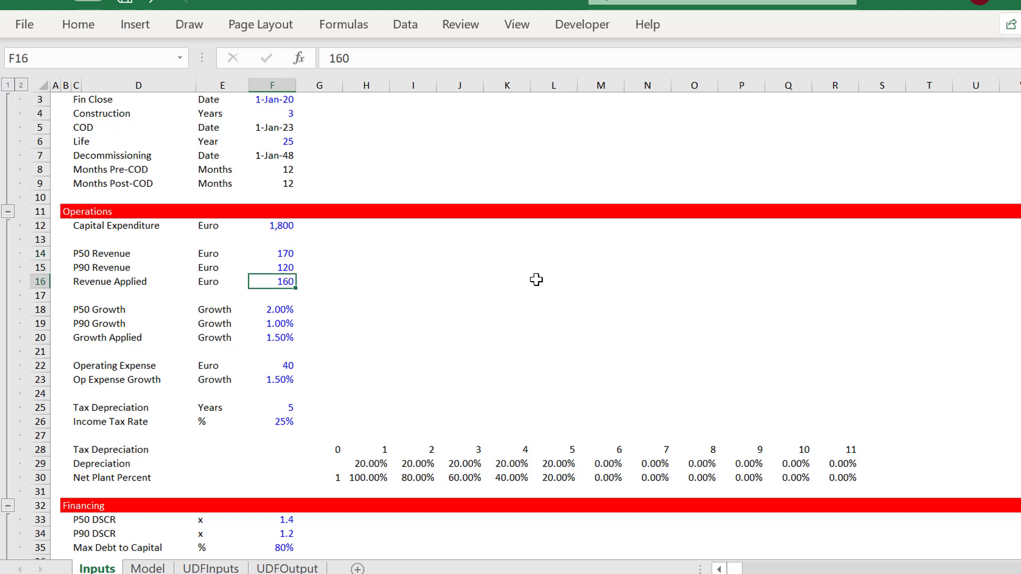
key(Down)
key(Down)
key(Down)
key(Down)
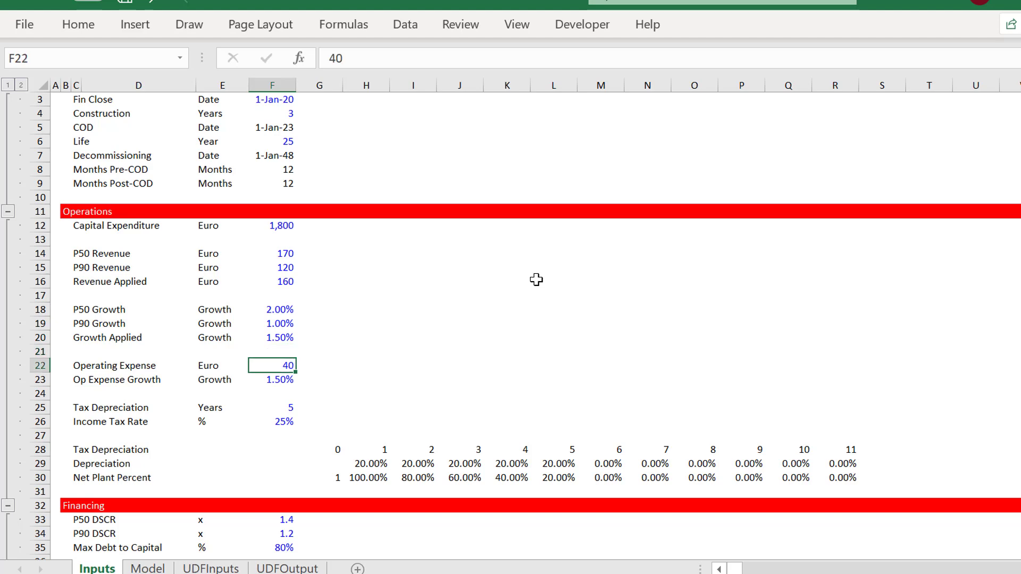
key(Down)
key(Down)
key(Down)
key(Down)
key(Down)
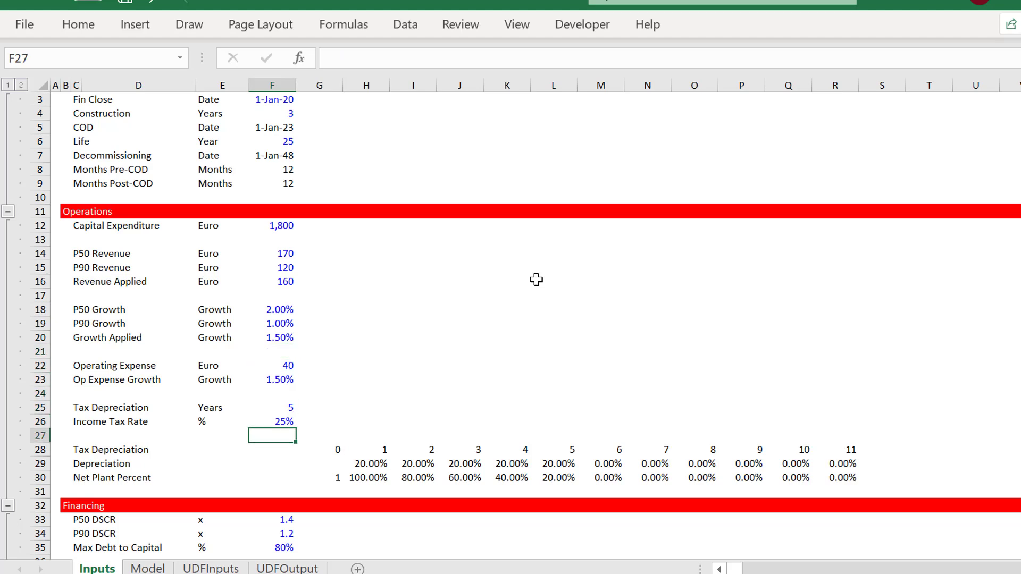
Examine the Financing section's inputs and stop at the Tenure value in F37.
key(Down)
key(Down)
key(Down)
key(Down)
key(Down)
key(Down)
key(Down)
key(Down)
key(Down)
key(Down)
key(Down)
key(Down)
key(Down)
key(Down)
key(Down)
key(Down)
key(Down)
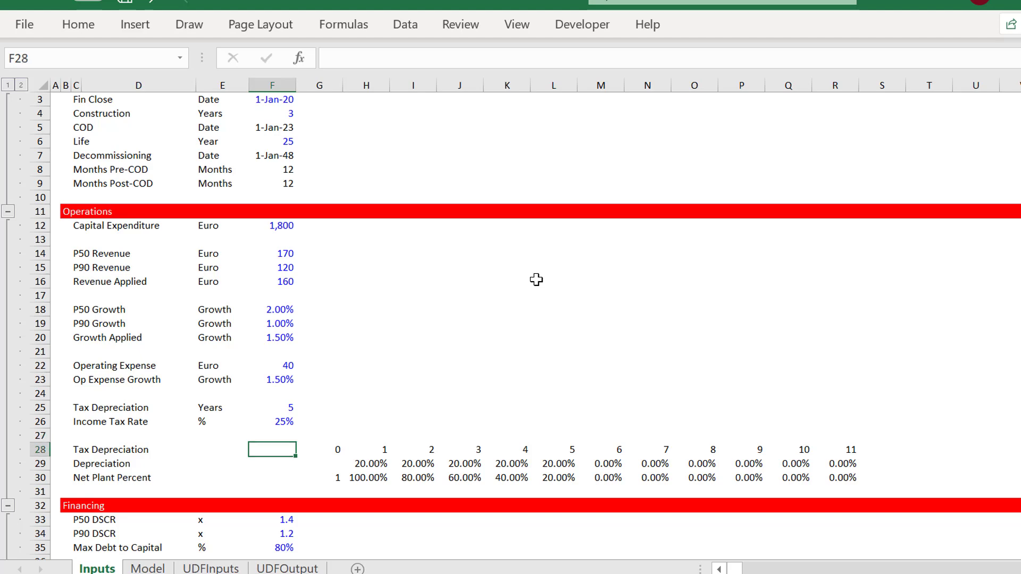
key(Up)
key(Up)
key(Up)
key(Up)
key(Up)
key(Up)
key(Up)
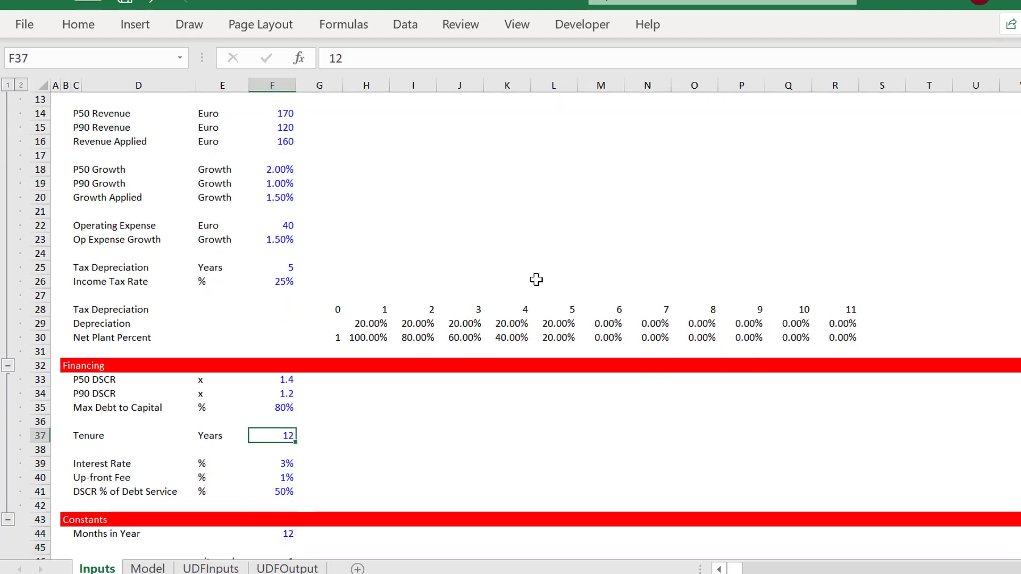
Examine the P50 DSCR and P90 DSCR inputs in the Financing section.
key(Up)
key(Up)
key(Up)
key(Up)
key(Up)
key(Left)
key(Left)
key(Down)
key(Right)
key(Right)
key(Down)
key(Down)
key(Down)
key(Down)
key(Down)
key(Down)
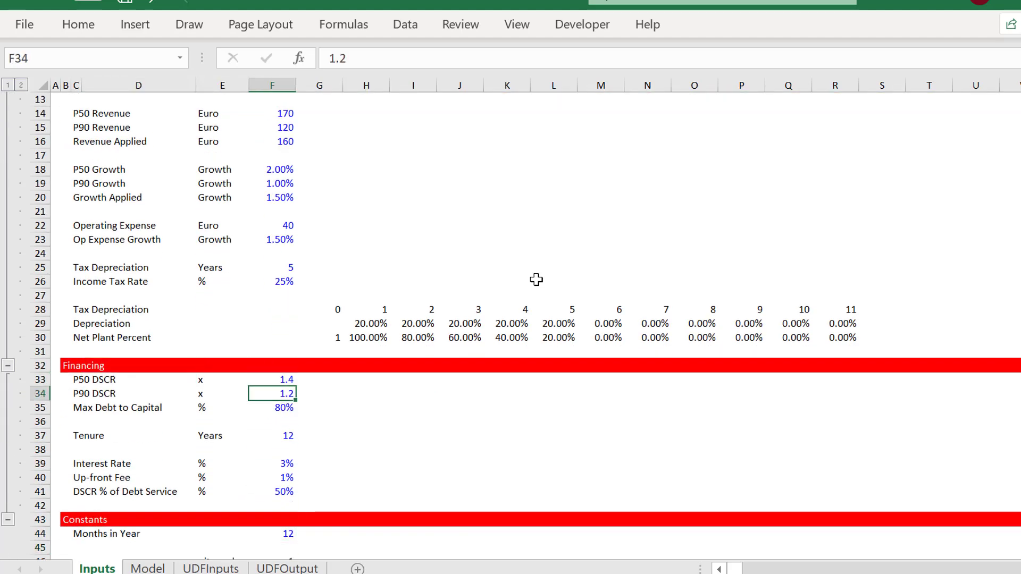
Examine the remaining Financing inputs and the Constants section, stopping at the Months in Year value in F44.
key(Down)
key(Down)
key(Down)
key(Down)
key(Down)
key(Down)
key(Down)
key(Down)
key(Down)
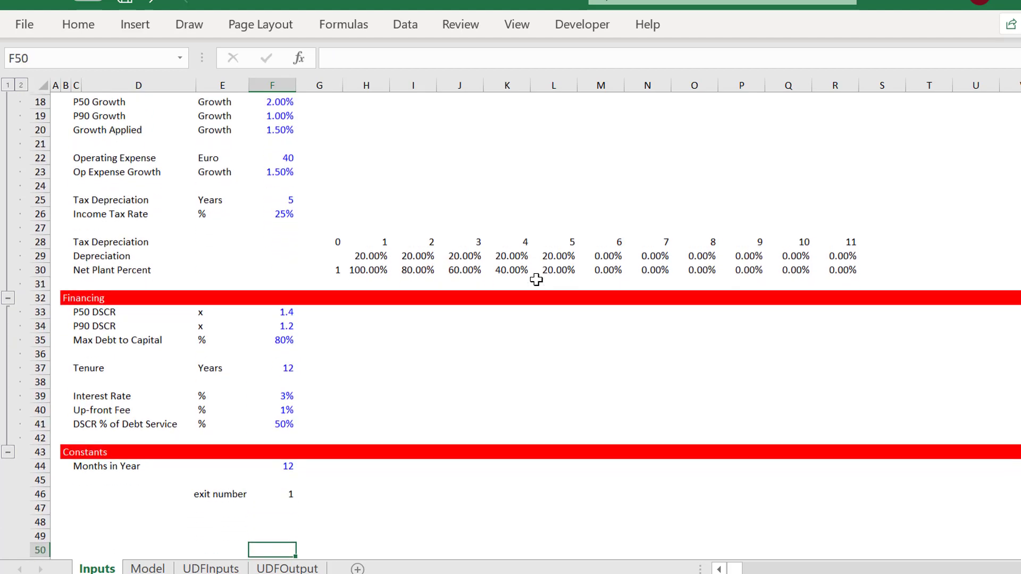
key(Up)
key(Up)
key(Up)
key(Up)
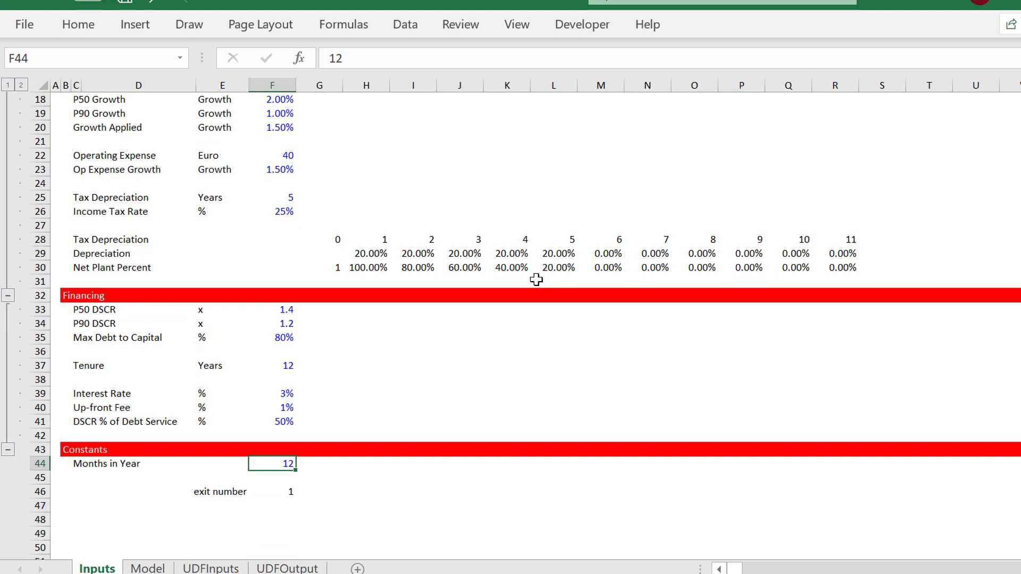
Return to the start of the sheet and look over the Timing, Operations and Financing sections.
key(Page_Up)
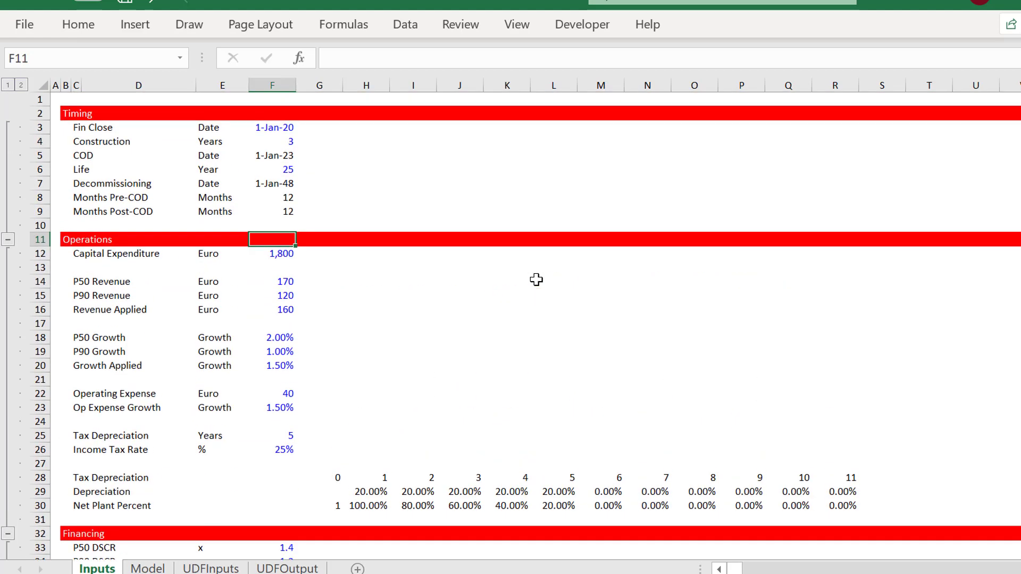
key(Down)
key(Down)
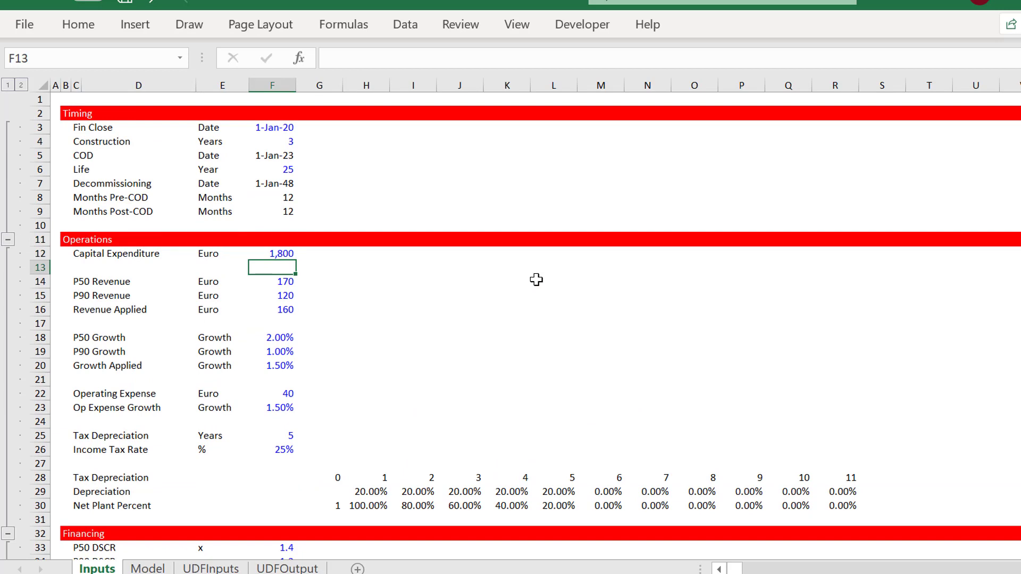
key(Left)
key(Left)
key(Left)
key(Left)
key(Left)
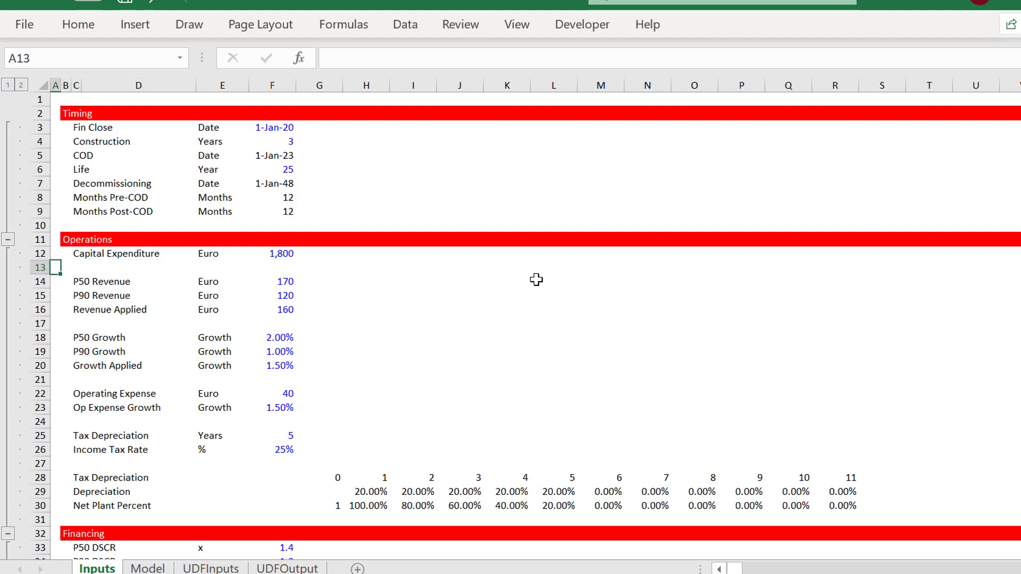
key(Page_Down)
key(Page_Up)
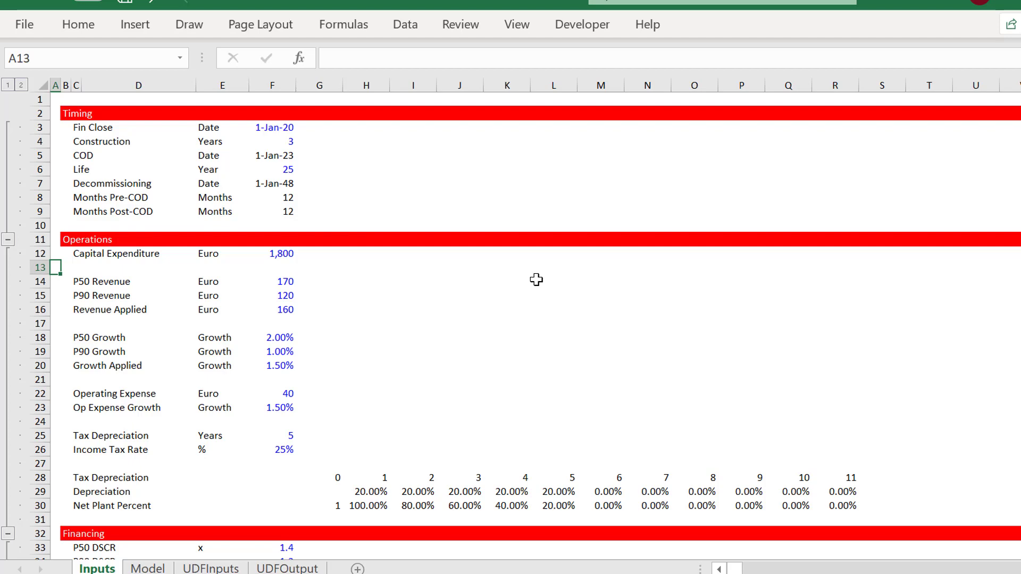
key(Page_Down)
key(Page_Up)
Examine the growth and operating expense values in F18:F23 of the Operations section.
key(Down)
key(Down)
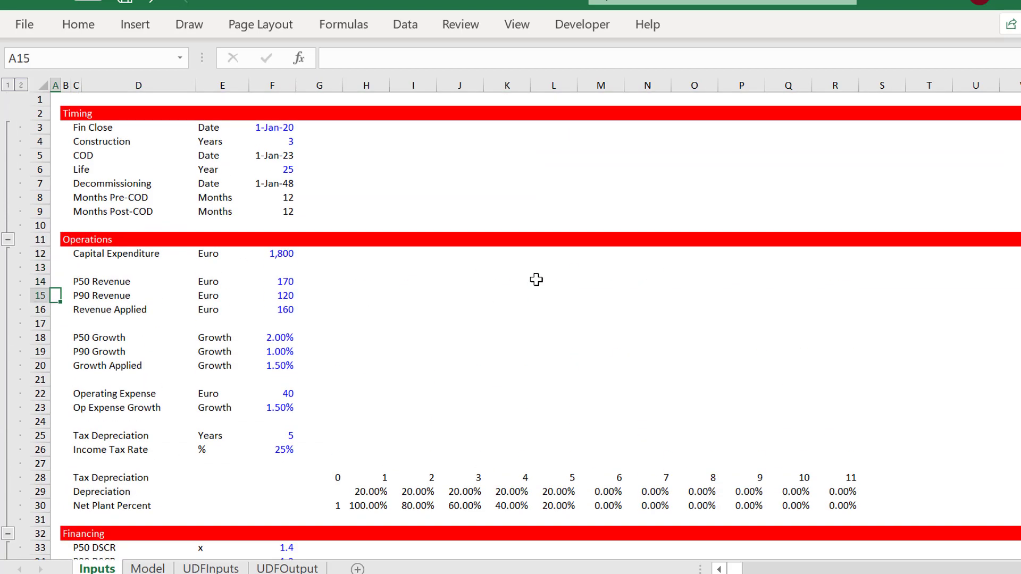
key(Down)
key(Down)
key(Down)
key(Right)
key(Right)
key(Right)
key(Right)
key(Right)
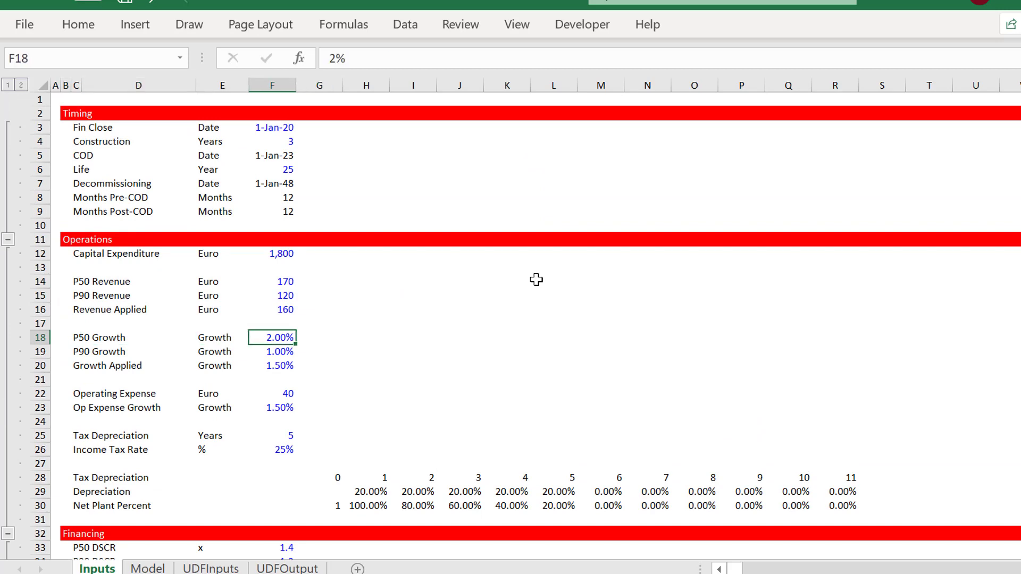
key(Down)
key(Down)
key(Down)
key(Down)
key(Down)
key(Down)
key(Up)
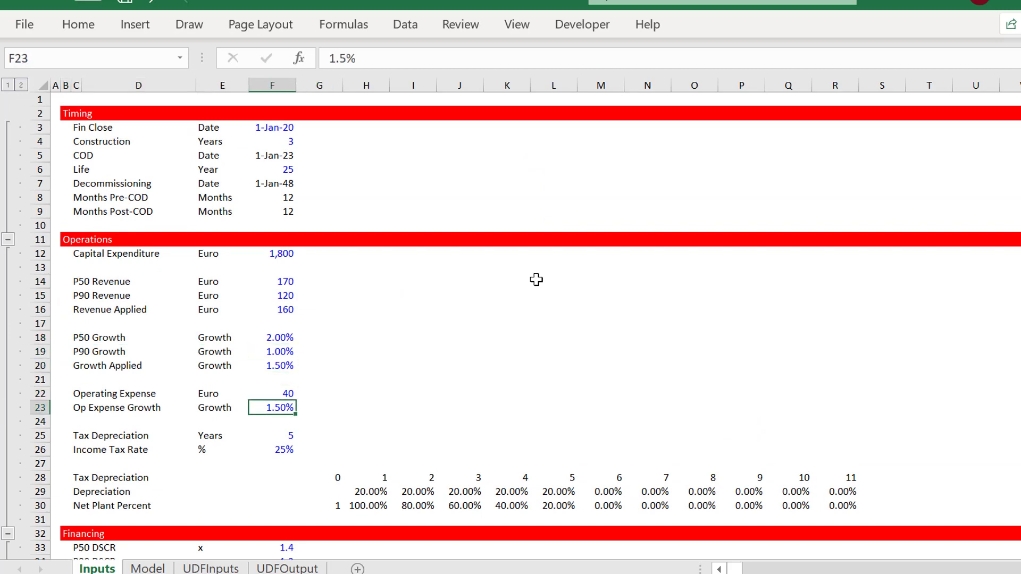
Examine the P50 Revenue, P90 Revenue and Revenue Applied rows in the Operations section.
key(Up)
key(Up)
key(Up)
key(Up)
key(Up)
key(Up)
key(Up)
key(Up)
key(Up)
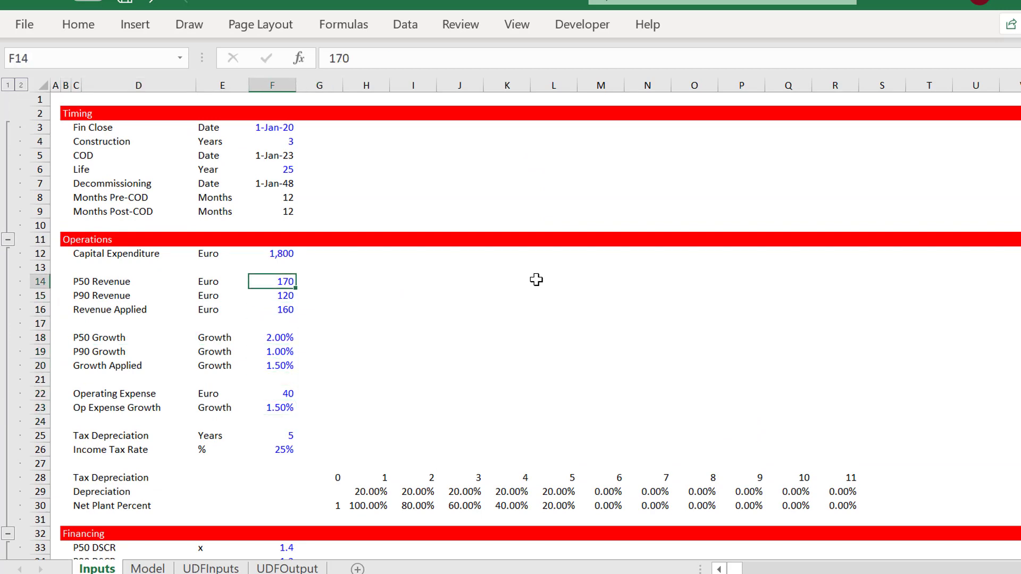
key(Left)
key(Left)
key(Left)
key(Right)
key(Right)
key(Right)
key(Right)
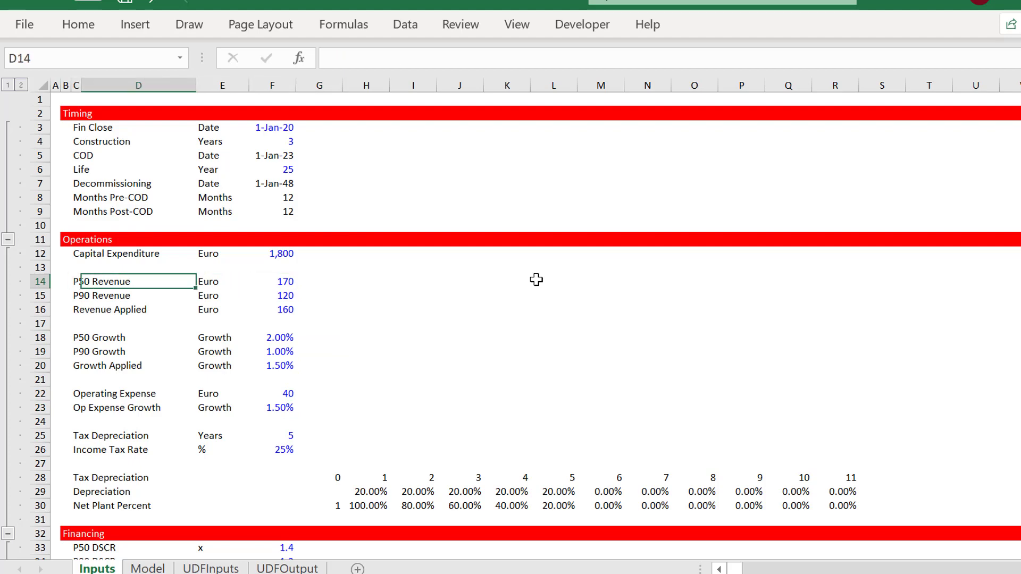
key(Left)
key(Down)
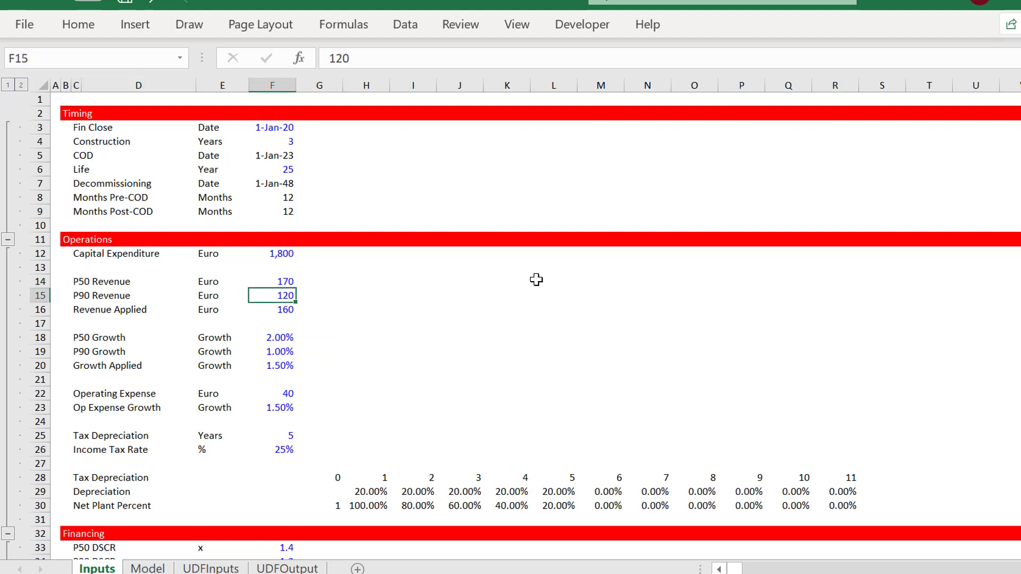
key(Down)
key(Left)
key(Left)
key(Left)
key(Left)
key(Right)
key(Right)
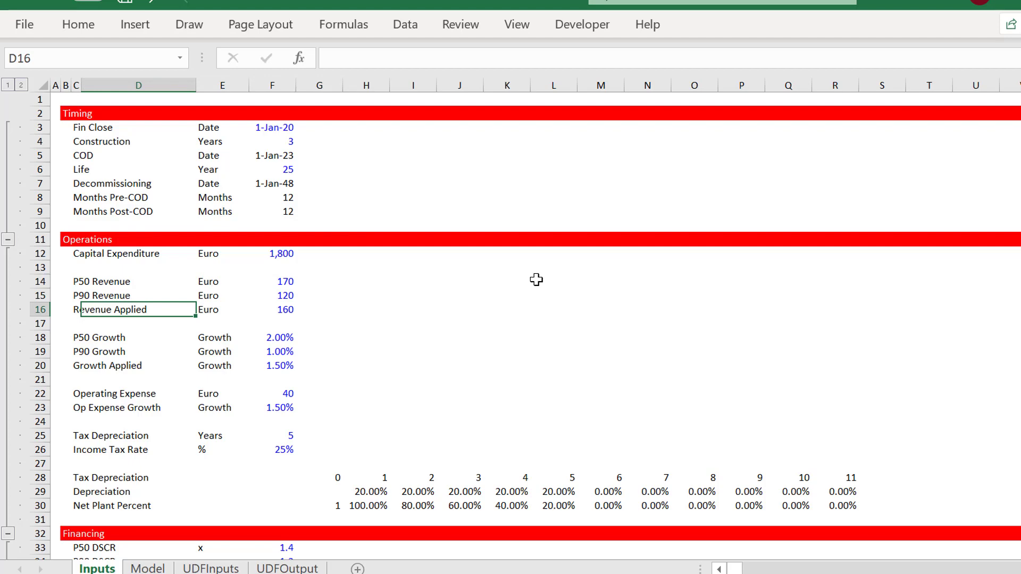
Insert a spin button form control in cell G16, beside the Revenue Applied value.
click(308, 315)
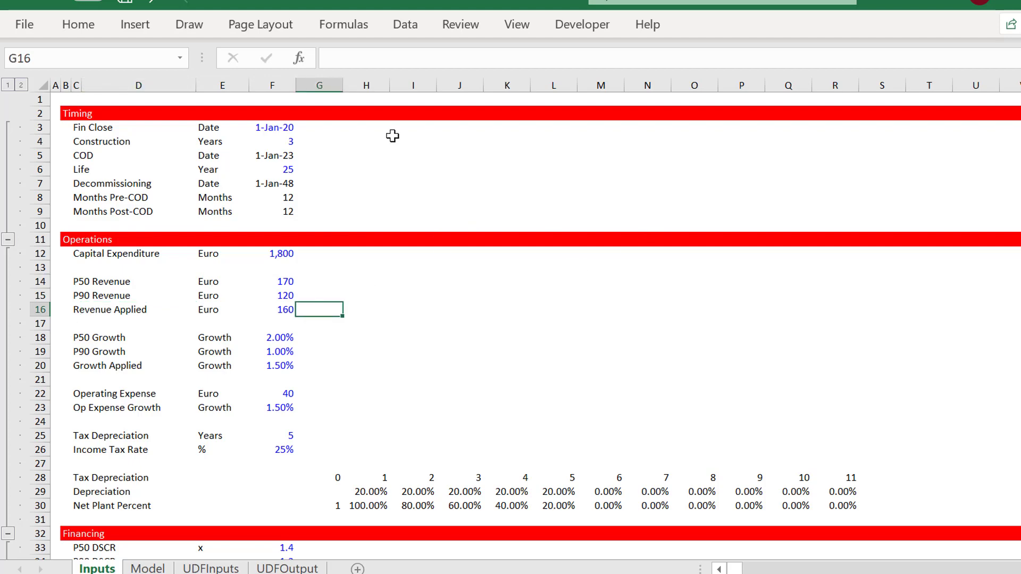
click(585, 26)
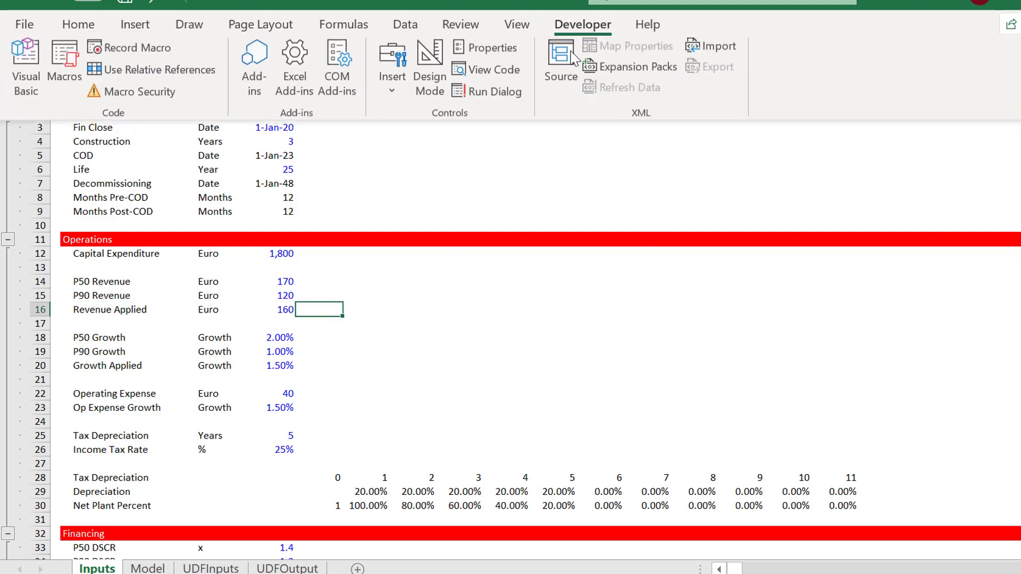
click(394, 80)
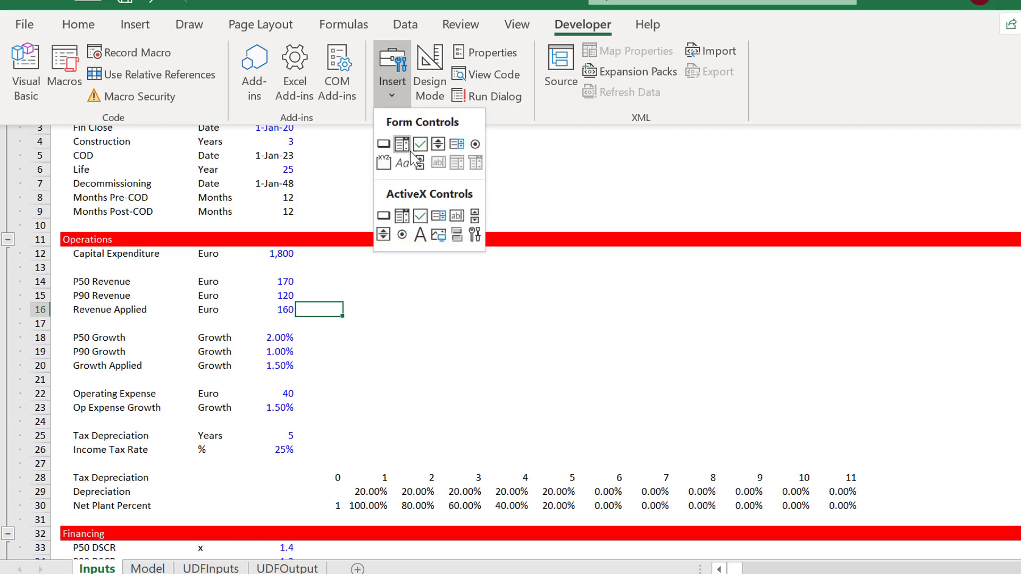
click(438, 139)
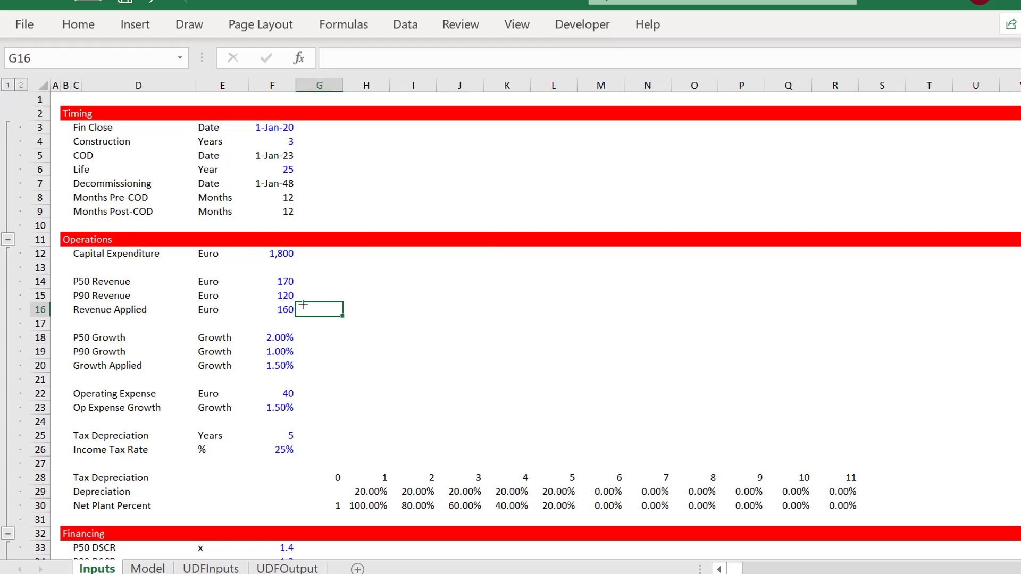
drag(303, 304, 327, 316)
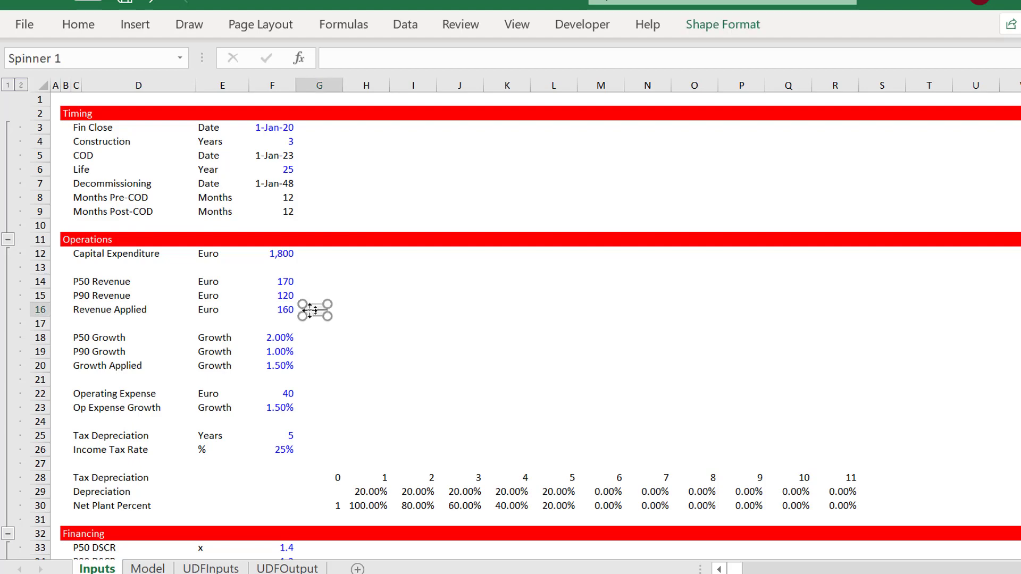
Open the spinner's control formatting and link it to cell F16 on the Inputs sheet.
right_click(312, 311)
click(329, 488)
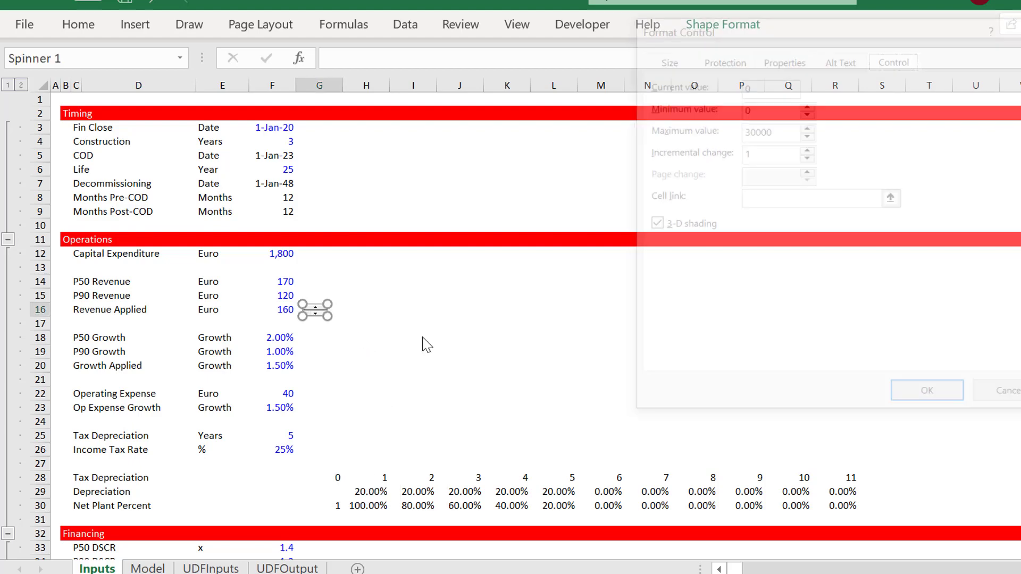
click(892, 198)
click(148, 568)
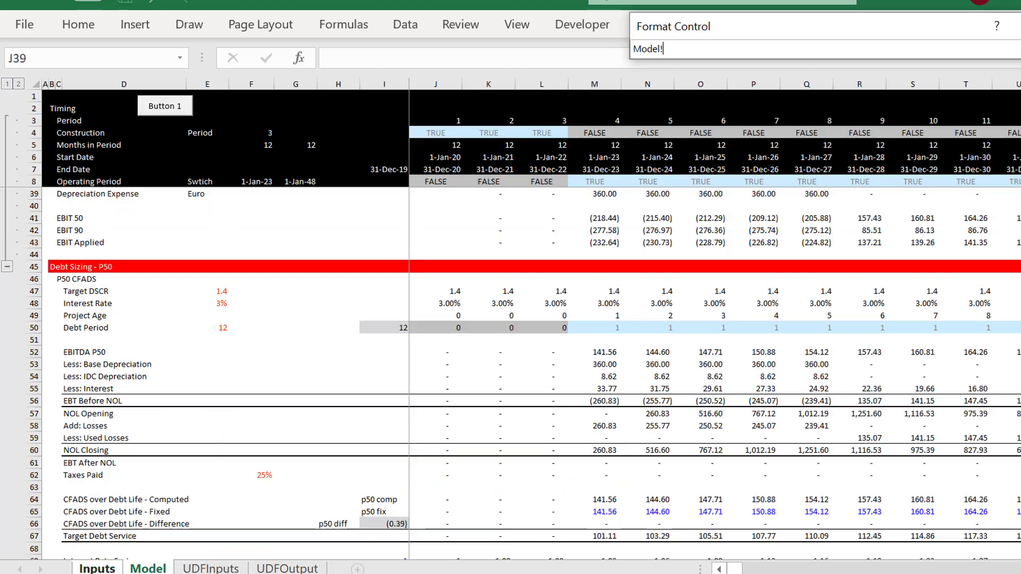
click(88, 569)
click(273, 314)
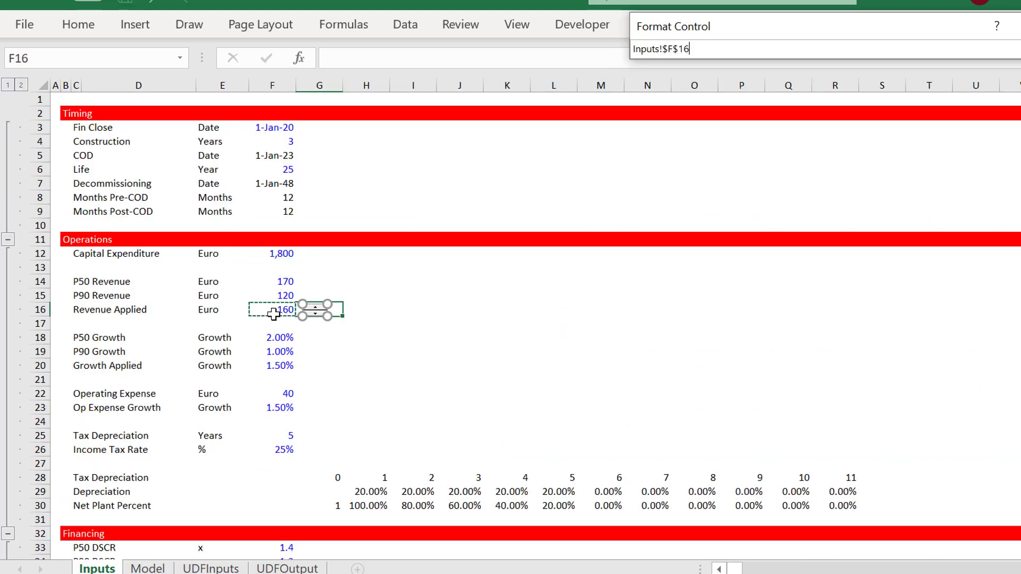
key(Return)
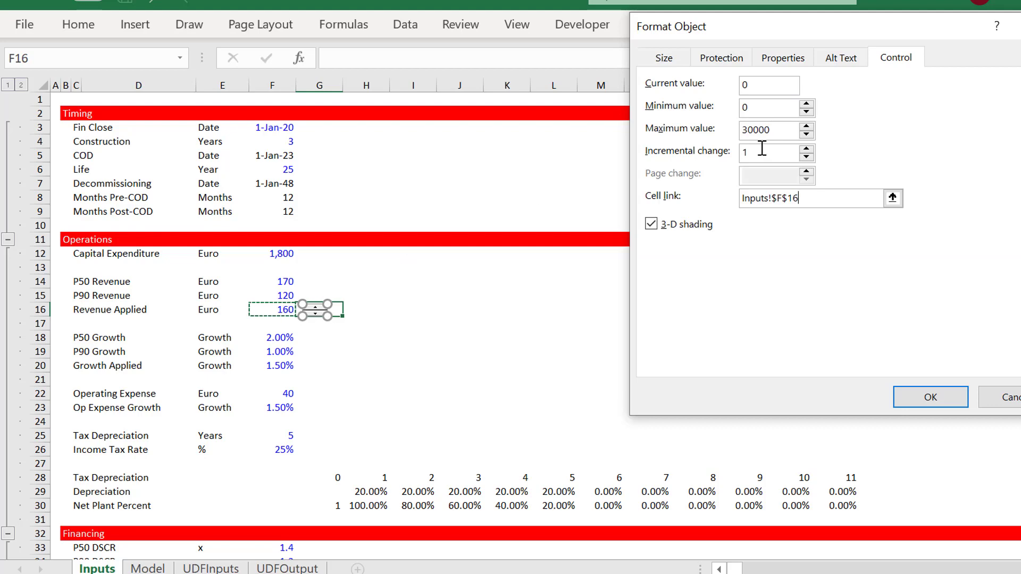
Set the spinner's minimum value to 100.
click(764, 107)
key(BackSpace)
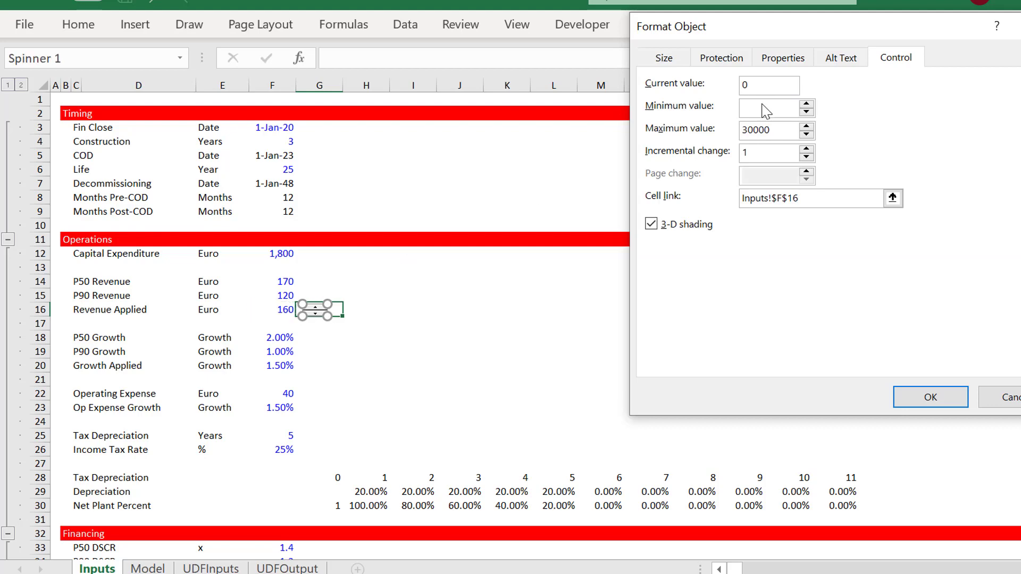
text(1)
text(00)
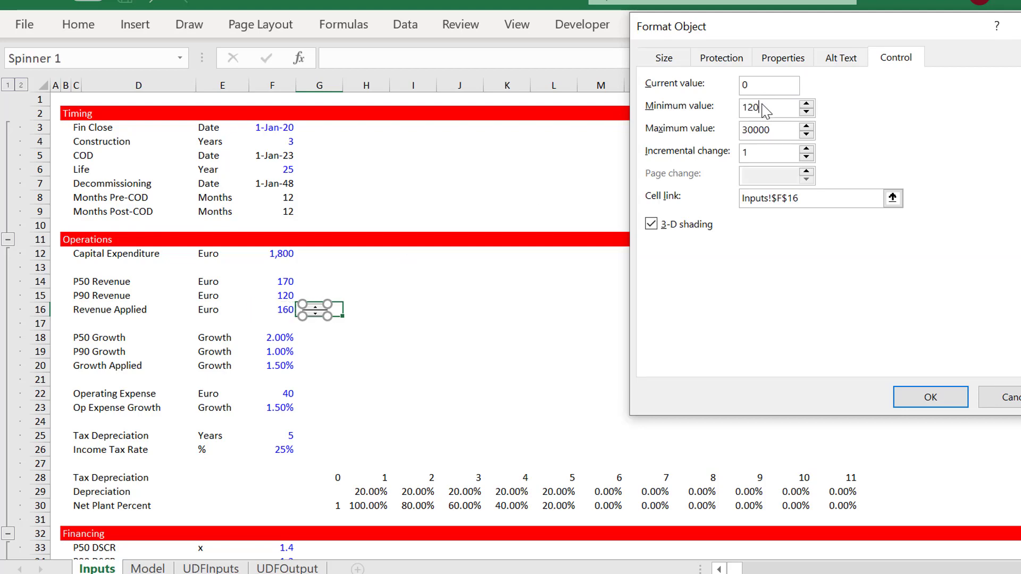
key(BackSpace)
key(BackSpace)
text(00)
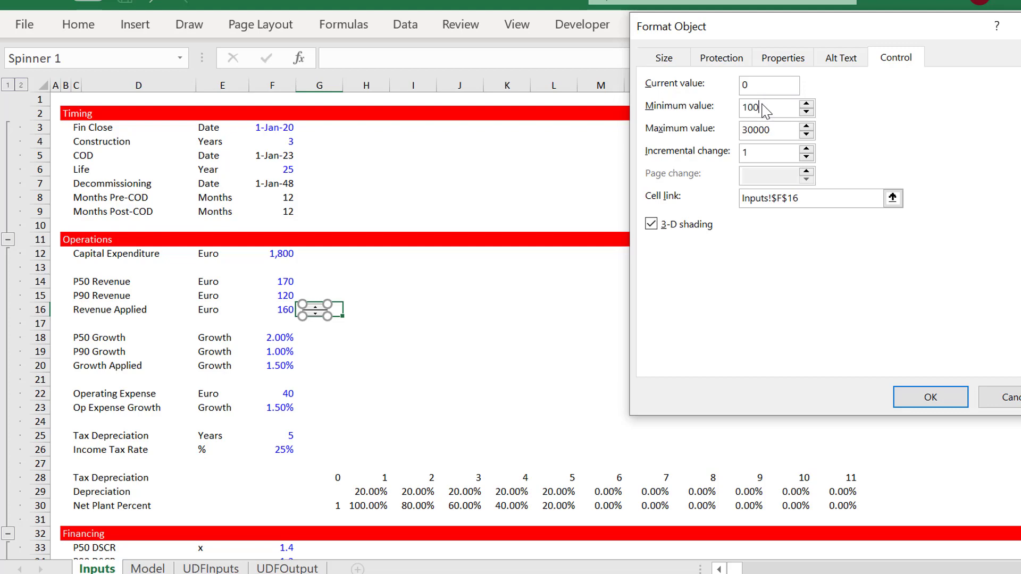
Set the spinner's maximum value to 200, apply the control settings and deselect the spinner.
click(775, 133)
key(BackSpace)
key(BackSpace)
key(BackSpace)
key(BackSpace)
key(BackSpace)
text(200)
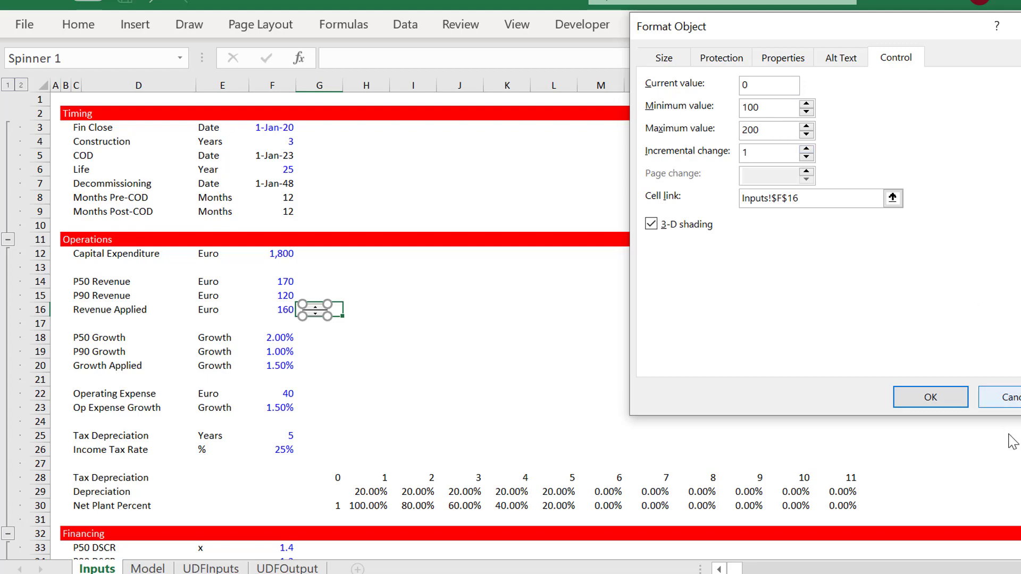
click(934, 398)
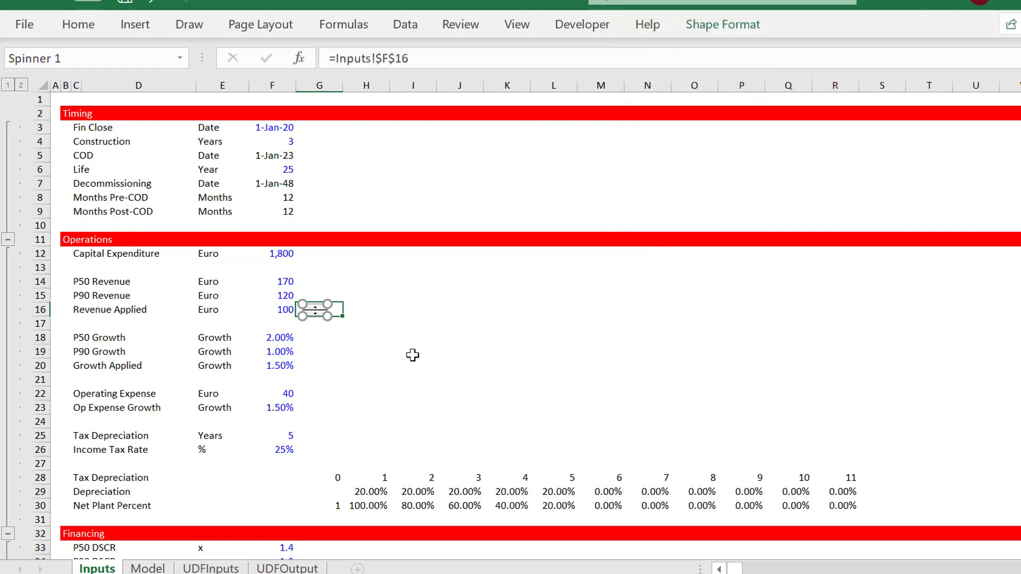
click(413, 352)
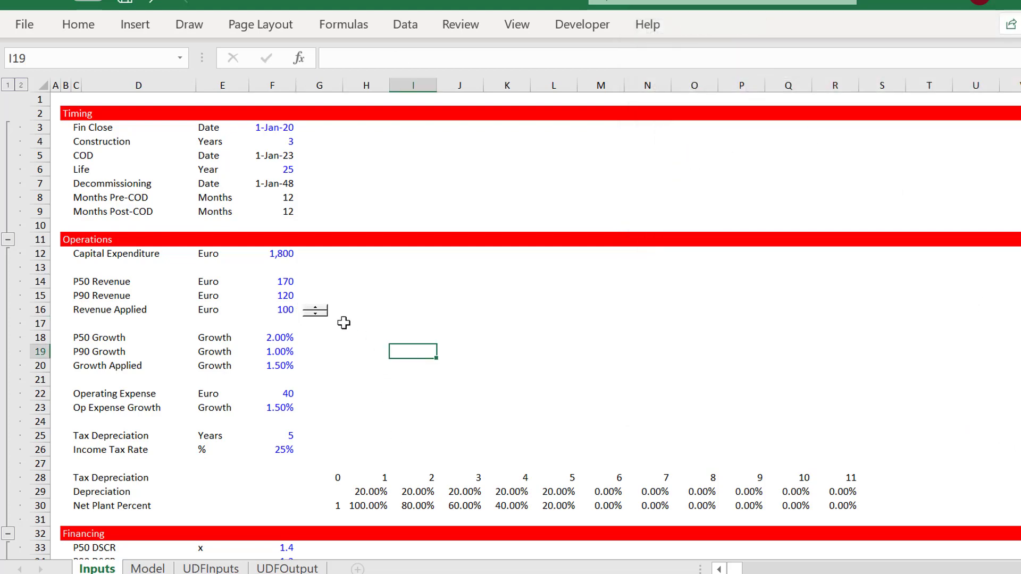
Use the spinner to raise Revenue Applied to 165.
click(315, 314)
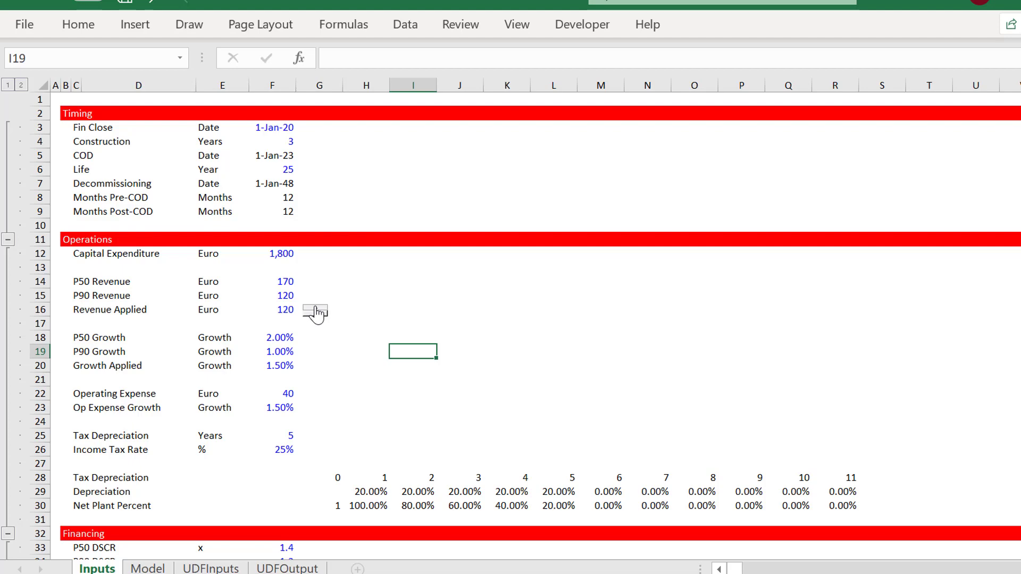
click(315, 314)
click(315, 313)
click(316, 314)
click(315, 314)
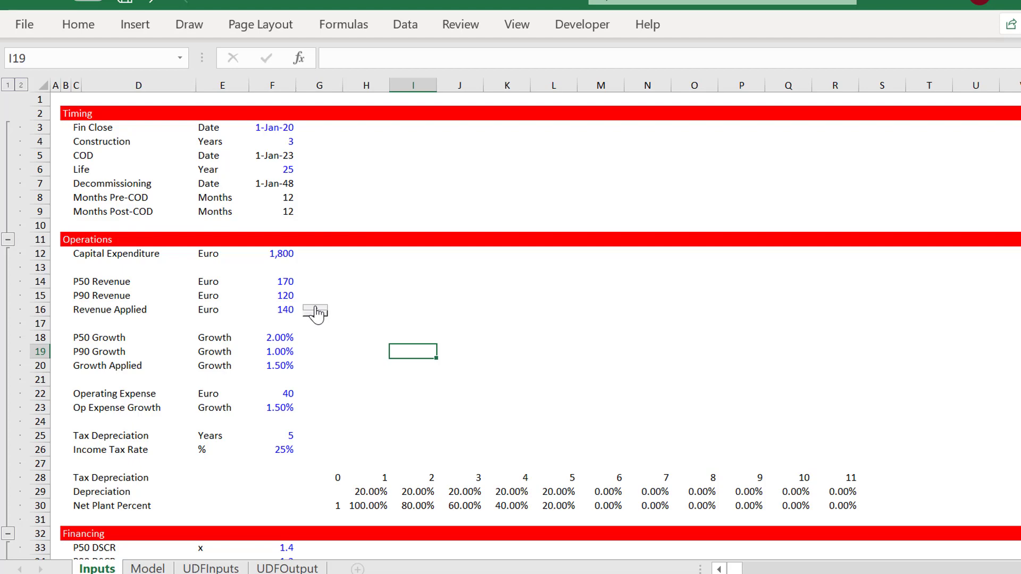
click(315, 313)
click(315, 313)
click(316, 314)
click(316, 314)
click(316, 313)
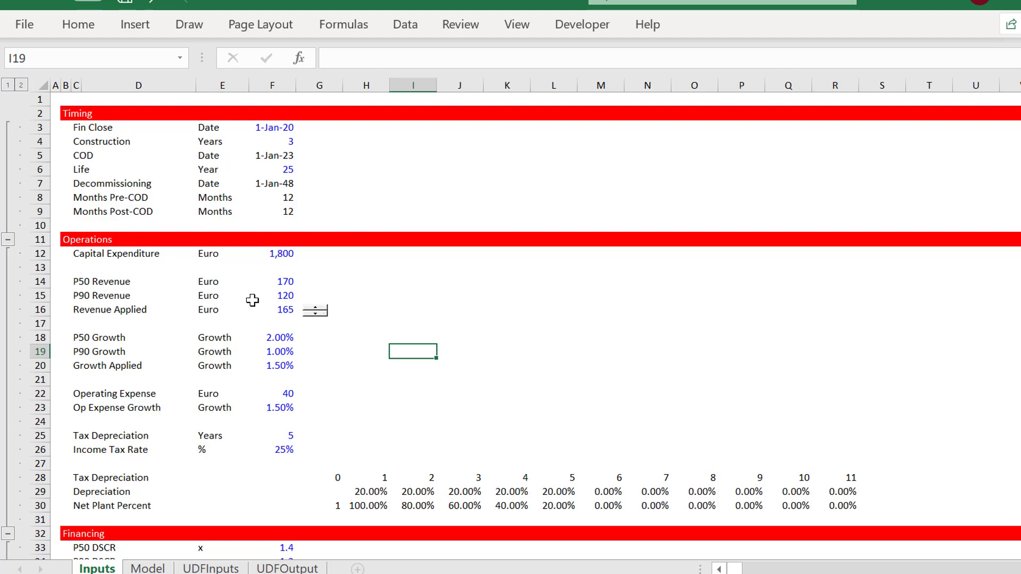
Go to the P50 Revenue label in cell C14.
click(386, 379)
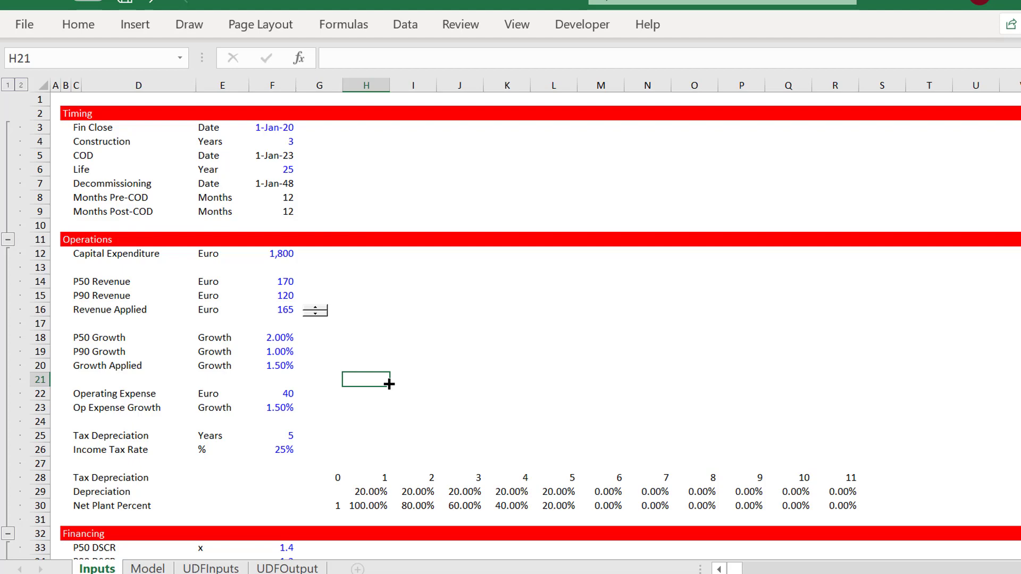
key(Up)
key(Up)
key(Up)
key(Up)
key(Up)
key(Up)
key(Up)
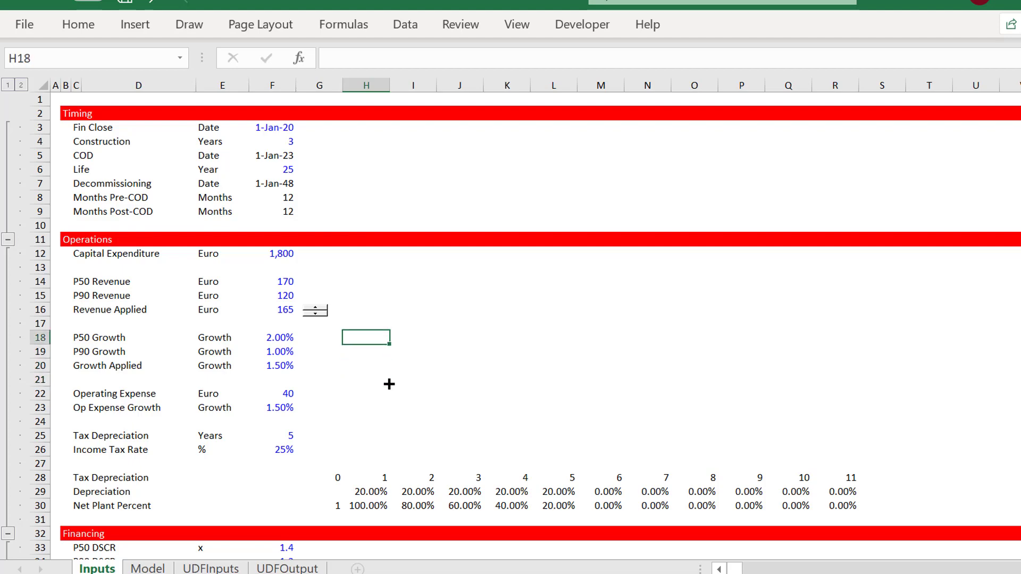
key(Left)
key(Left)
key(Left)
key(Left)
key(Left)
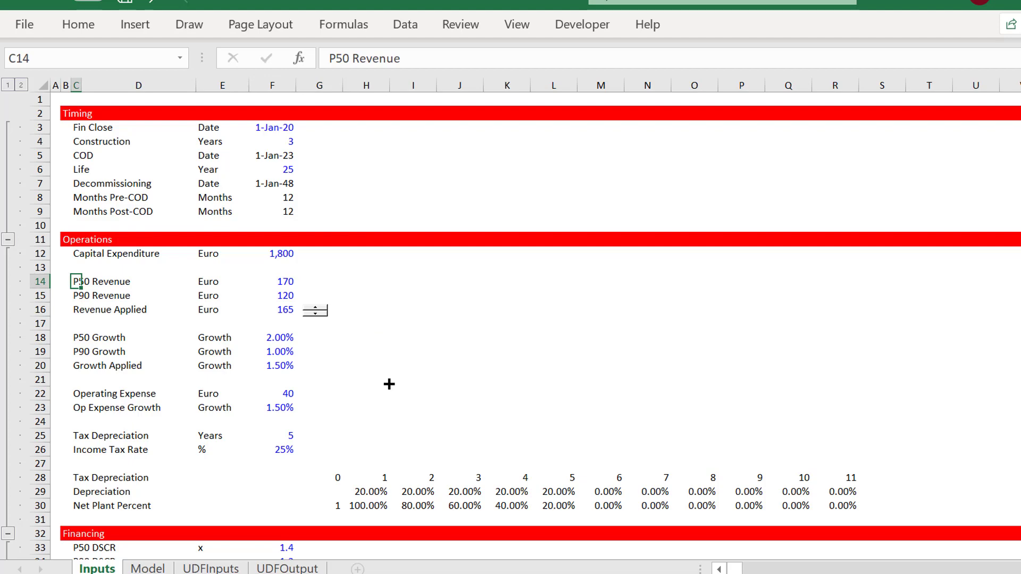
Review the P50 and P90 Revenue, growth and Operating Expense inputs in the Operations section.
key(Down)
key(Up)
key(Down)
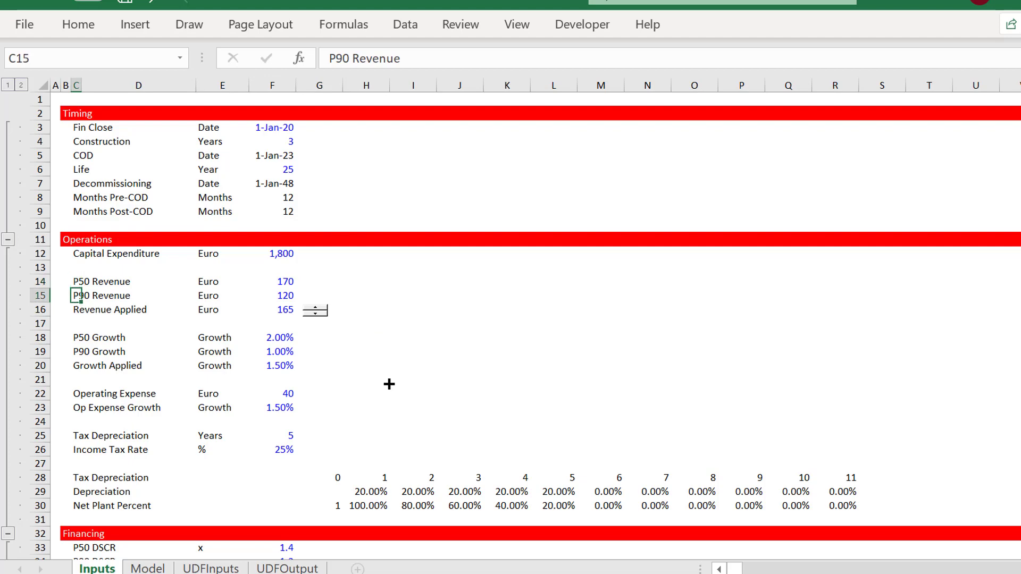
key(Down)
key(Down)
key(Down)
key(Down)
key(Down)
key(Down)
key(Down)
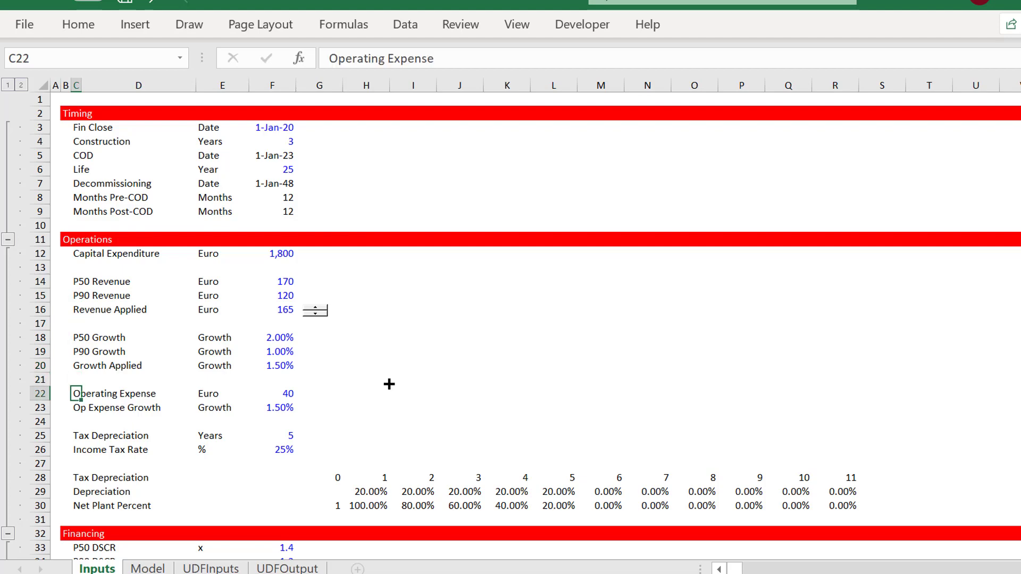
key(Right)
key(Right)
key(Right)
key(Right)
key(Up)
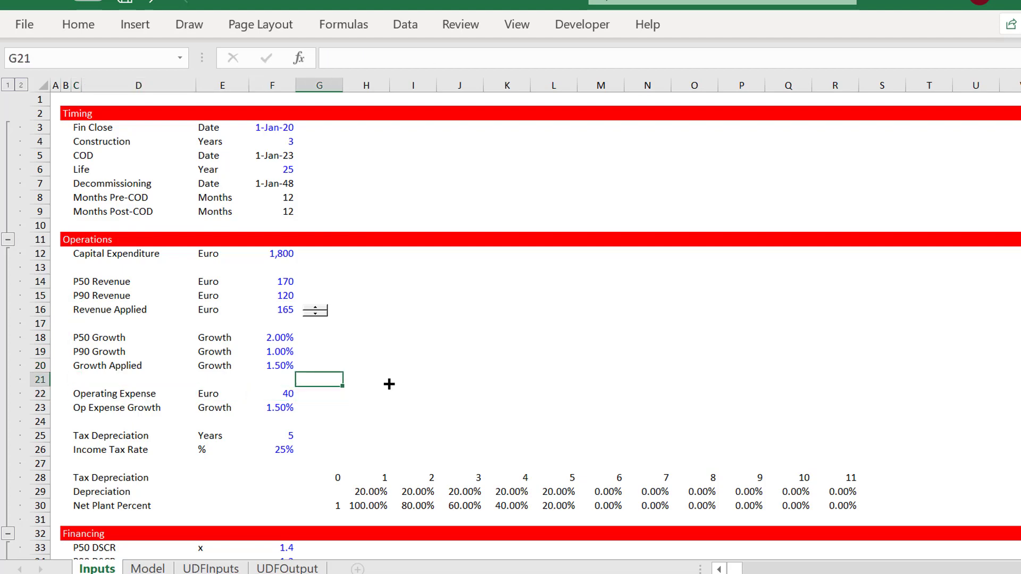
Go to the P50 DSCR row in the Financing section of the Inputs sheet.
key(Page_Down)
key(Up)
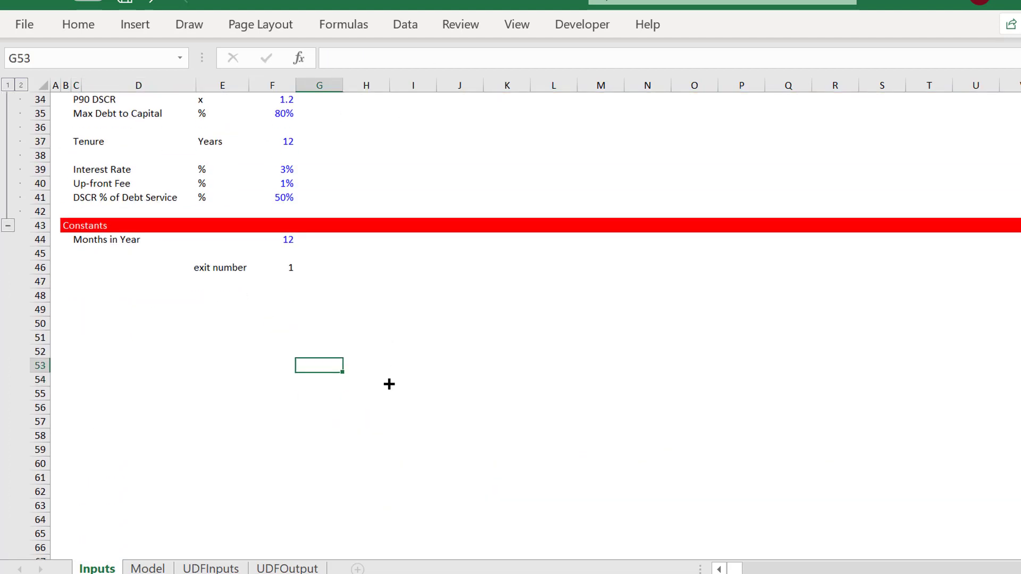
key(Up)
key(Up)
key(Up)
key(Up)
key(Up)
key(Up)
key(Up)
key(Up)
key(Up)
key(Up)
key(Up)
key(Up)
key(Up)
key(Up)
key(Up)
key(Up)
key(Up)
key(Up)
key(Up)
key(Up)
key(Up)
key(Up)
key(Up)
key(Up)
key(Up)
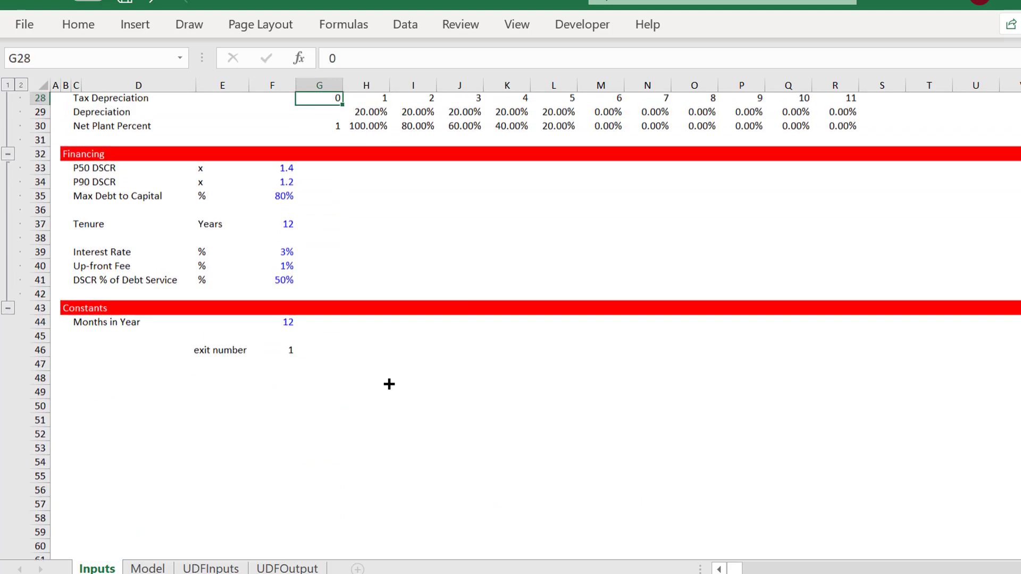
key(Down)
key(Down)
key(Down)
key(Down)
key(Down)
key(Left)
key(Left)
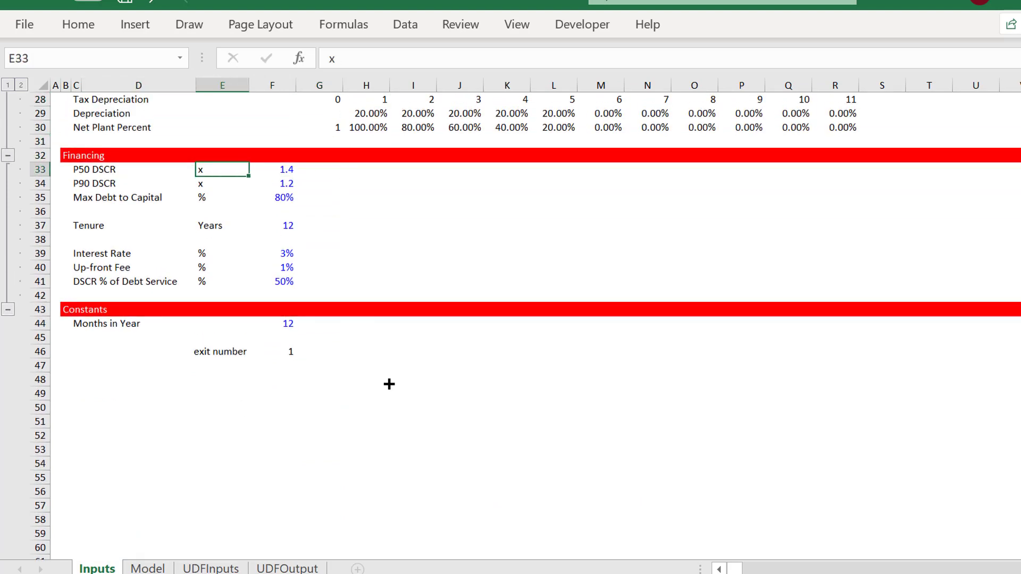
Examine the P90 DSCR and Max Debt to Capital inputs in the Financing section.
key(Right)
key(Down)
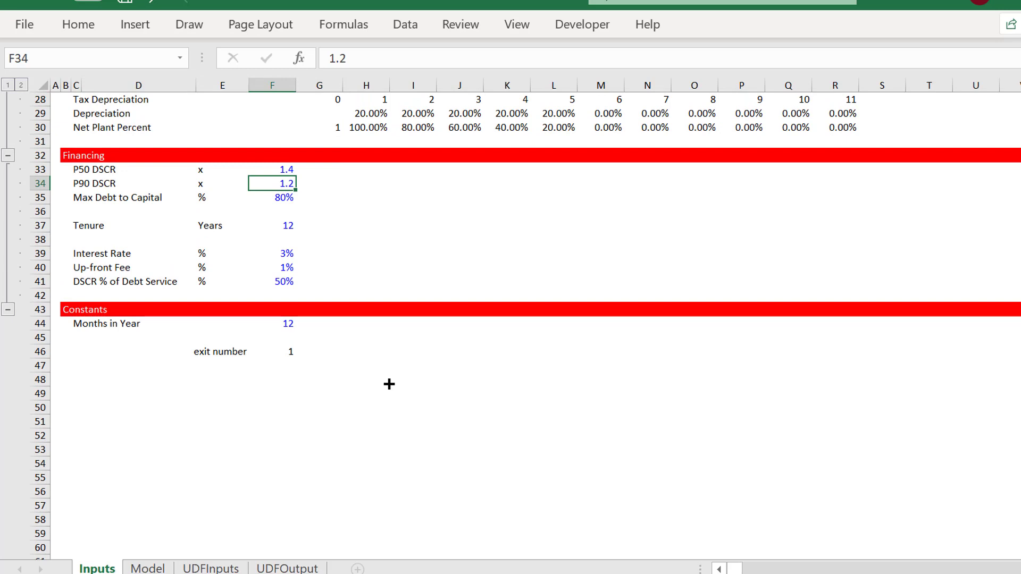
key(Down)
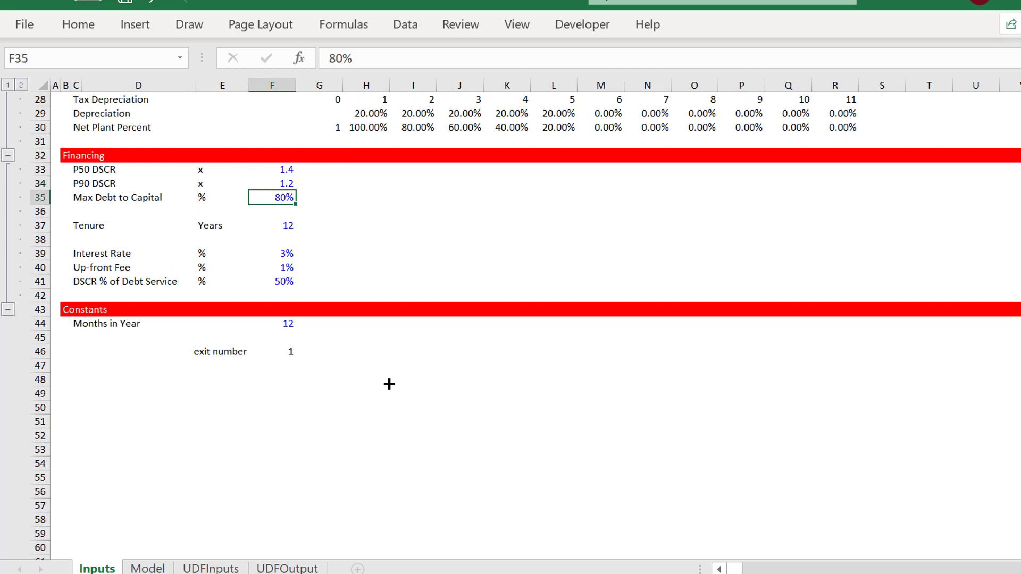
key(Left)
key(Left)
key(Right)
key(Right)
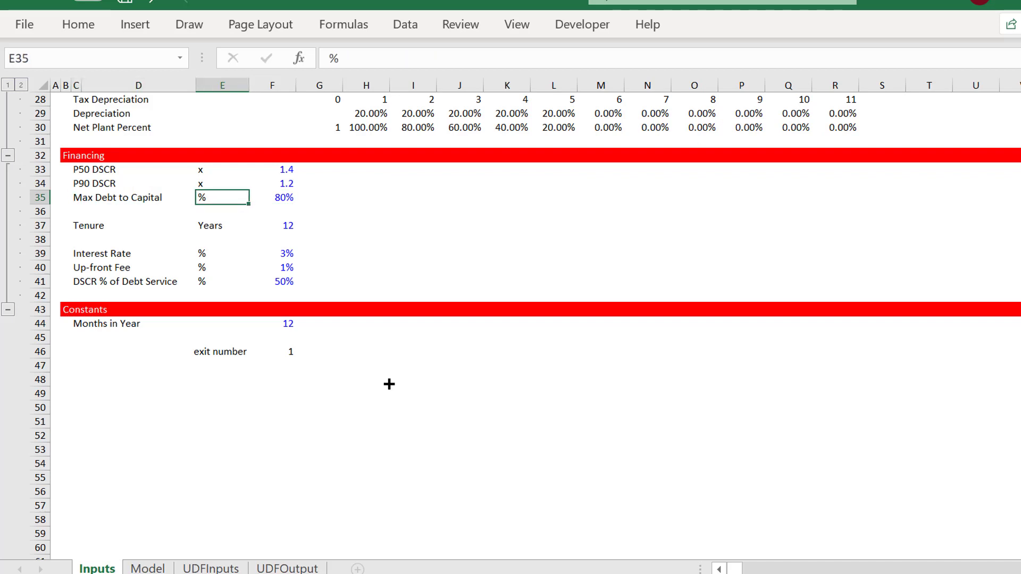
Compare the P50 DSCR, P90 DSCR and Max Debt to Capital rows as debt sizing constraints.
key(Up)
key(Up)
key(Down)
key(Up)
key(Left)
key(Left)
key(Left)
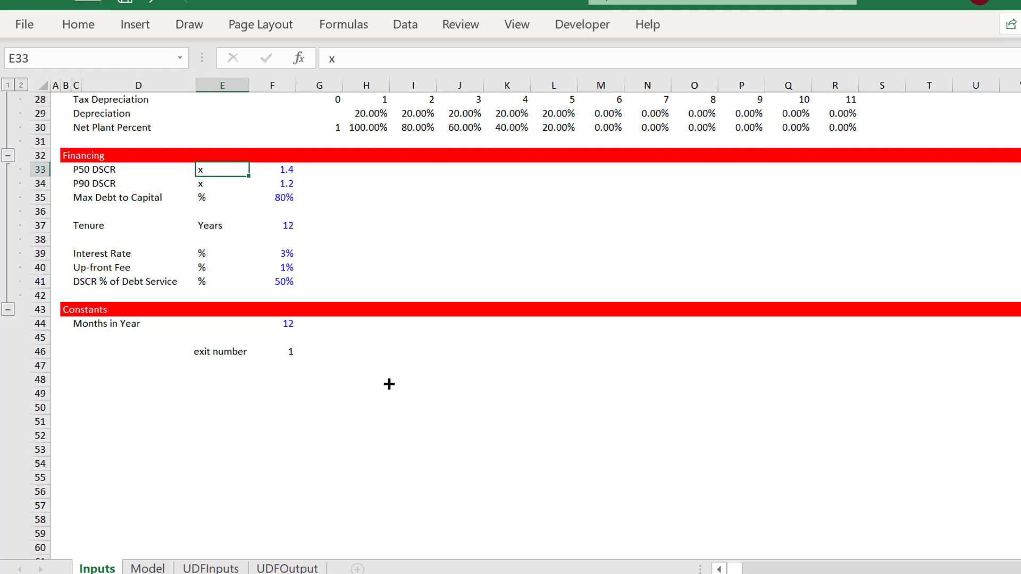
key(Down)
key(Right)
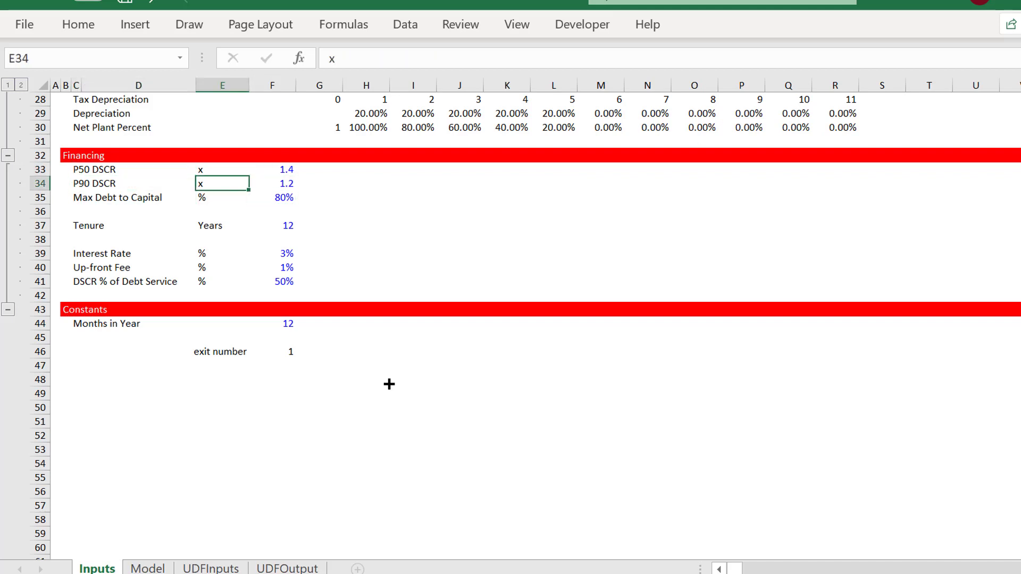
key(Right)
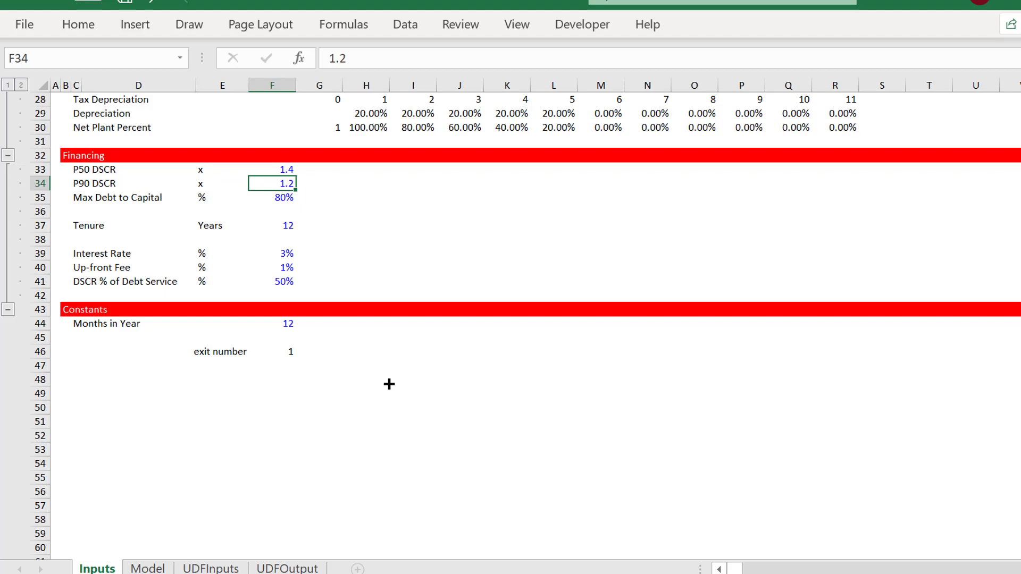
key(Down)
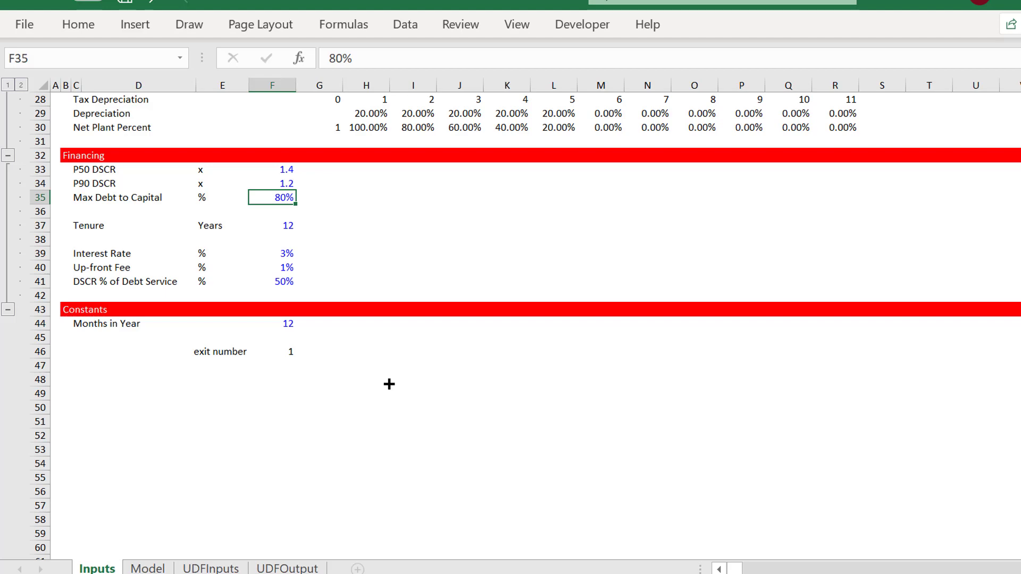
Return to the Timing section and review its inputs down through Capital Expenditure to P50 Revenue in cell F14.
key(Page_Up)
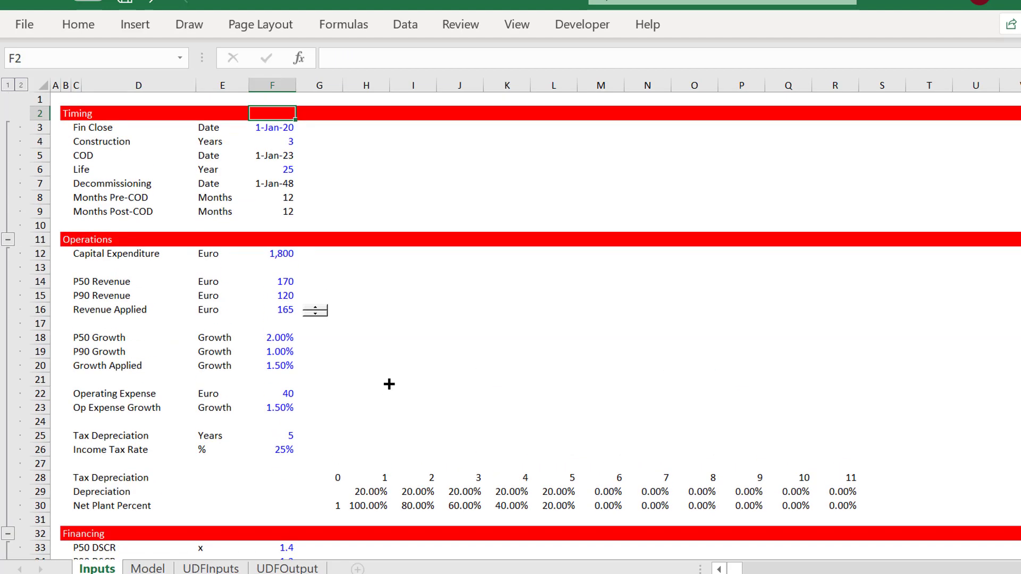
key(Down)
key(Down)
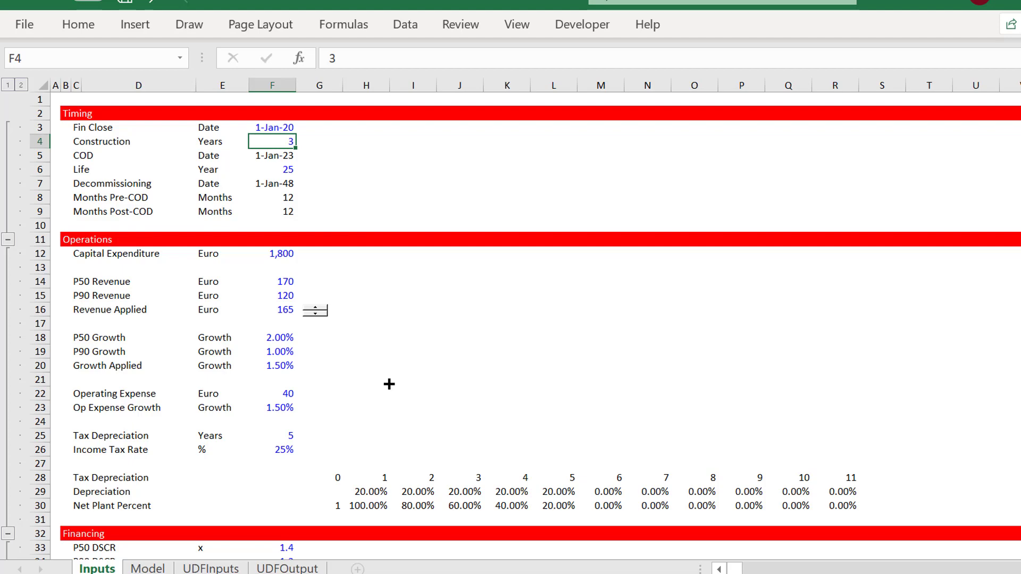
key(Down)
key(Down)
key(Down)
key(Down)
key(Down)
key(Down)
key(Down)
key(Down)
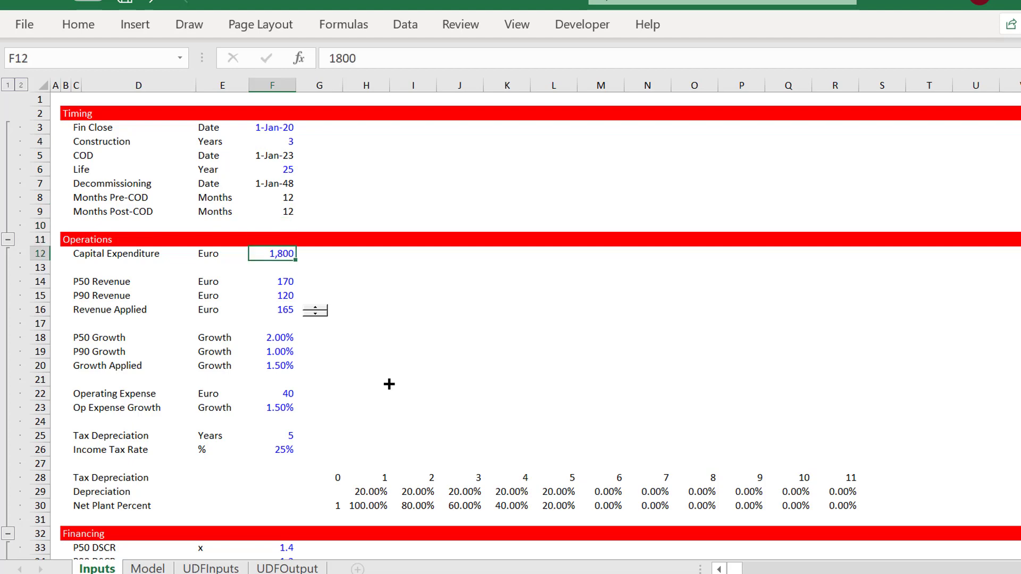
key(Down)
key(Down)
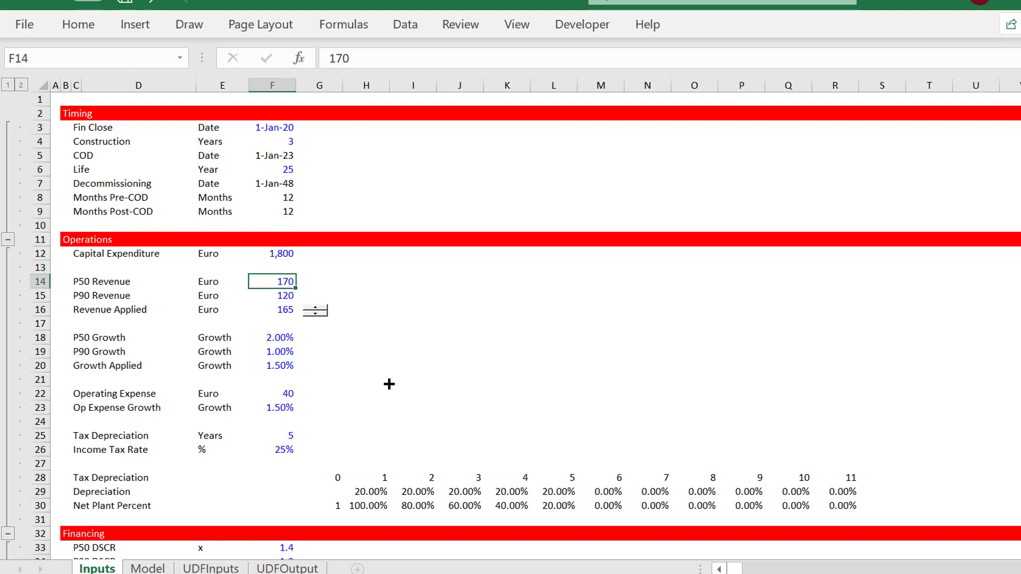
Look through the Operations inputs below P50 Revenue, including growth, expenses and tax depreciation, and return to cell F14.
key(Down)
key(Down)
key(Down)
key(Down)
key(Down)
key(Down)
key(Down)
key(Down)
key(Down)
key(Down)
key(Down)
key(Down)
key(Down)
key(Down)
key(Down)
key(Down)
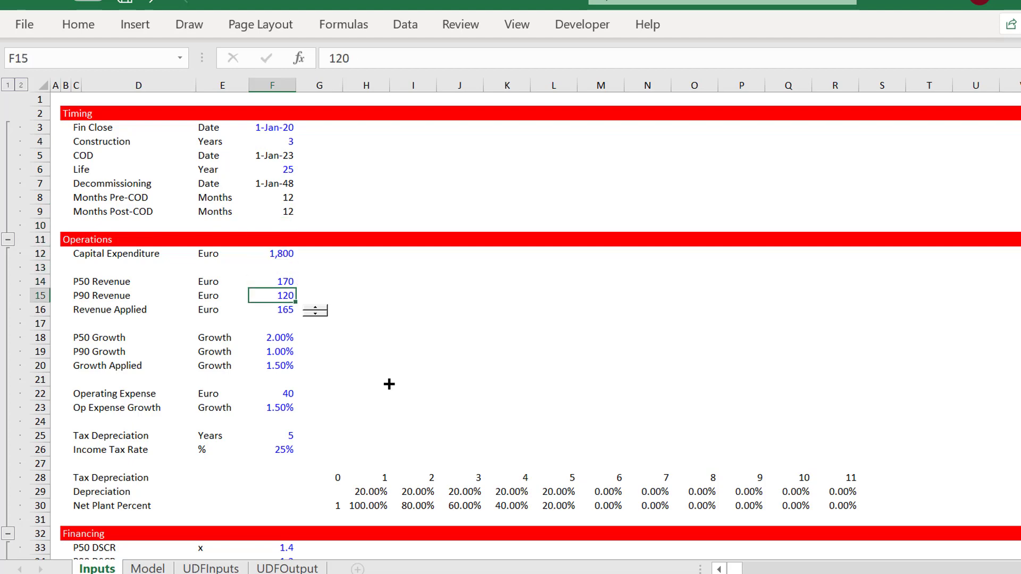
key(Right)
key(Right)
key(Up)
key(Up)
key(Up)
key(Up)
key(Up)
key(Up)
key(Up)
key(Up)
key(Up)
key(Up)
key(Up)
key(Up)
key(Up)
key(Up)
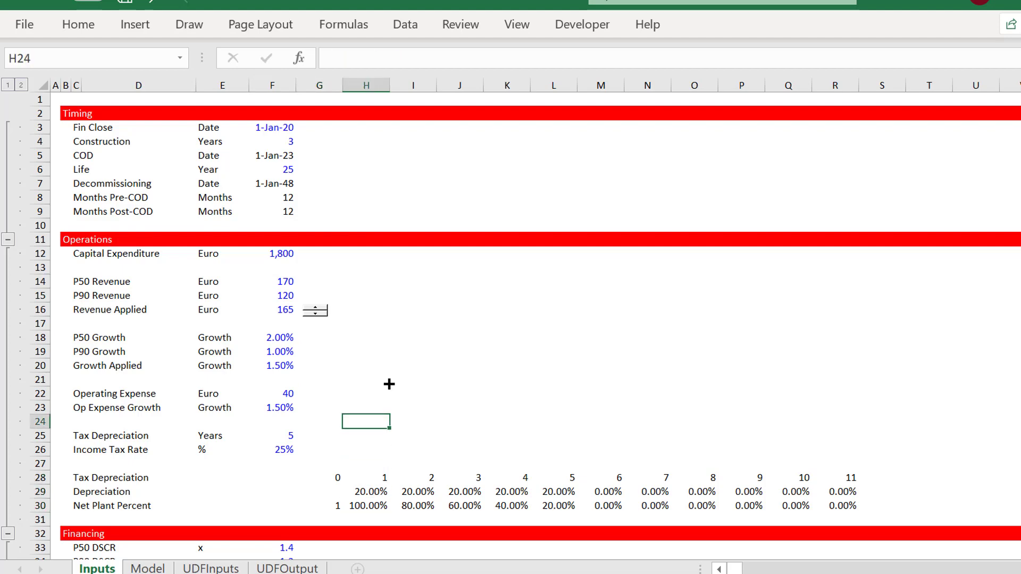
key(Left)
key(Left)
key(Up)
key(Up)
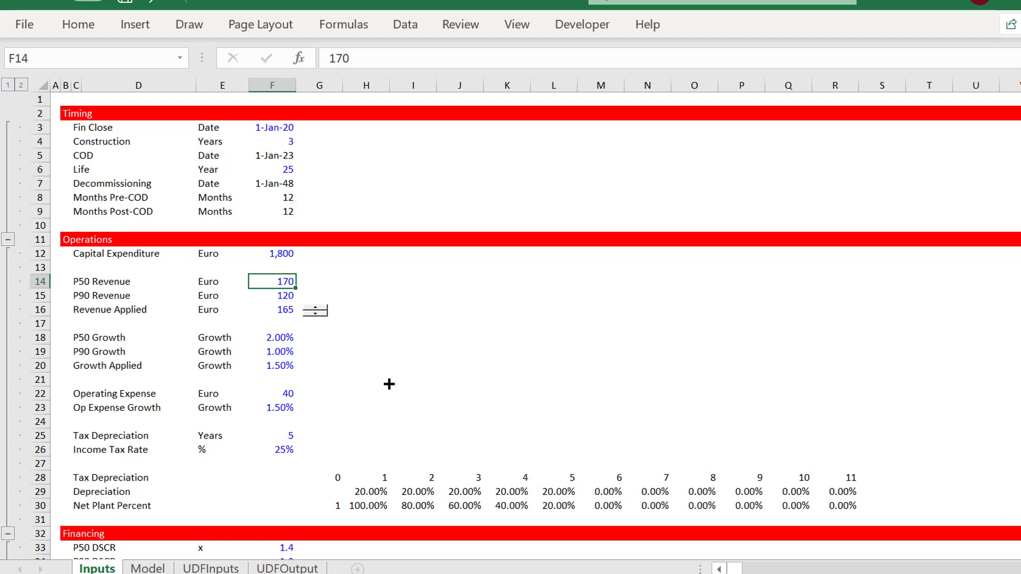
Compare the P50 Revenue and P90 Revenue values in cells F14 and F15.
key(Down)
key(Down)
key(Down)
key(Down)
key(Down)
key(Down)
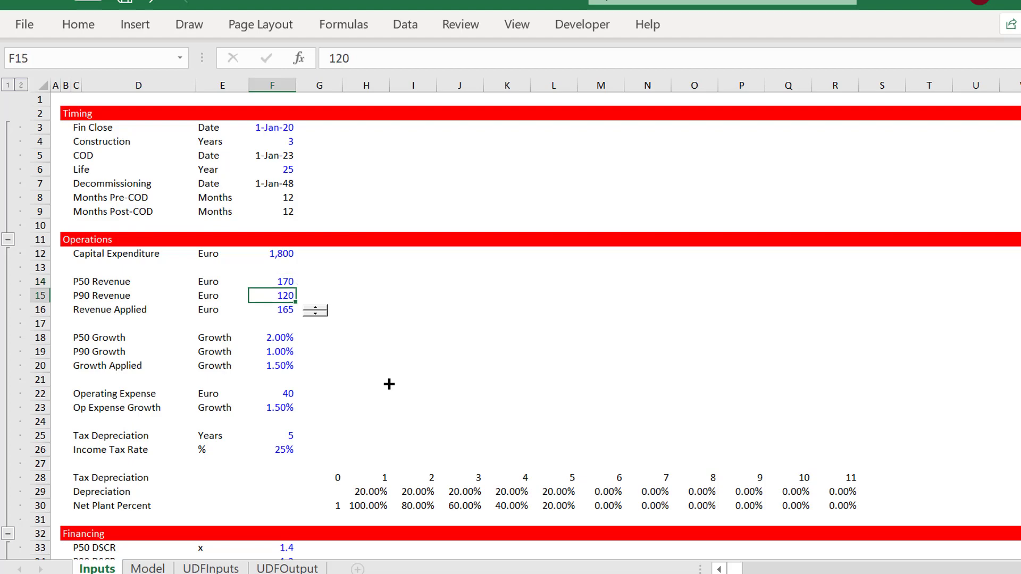
key(Up)
key(Up)
key(Up)
key(Up)
key(Up)
key(Up)
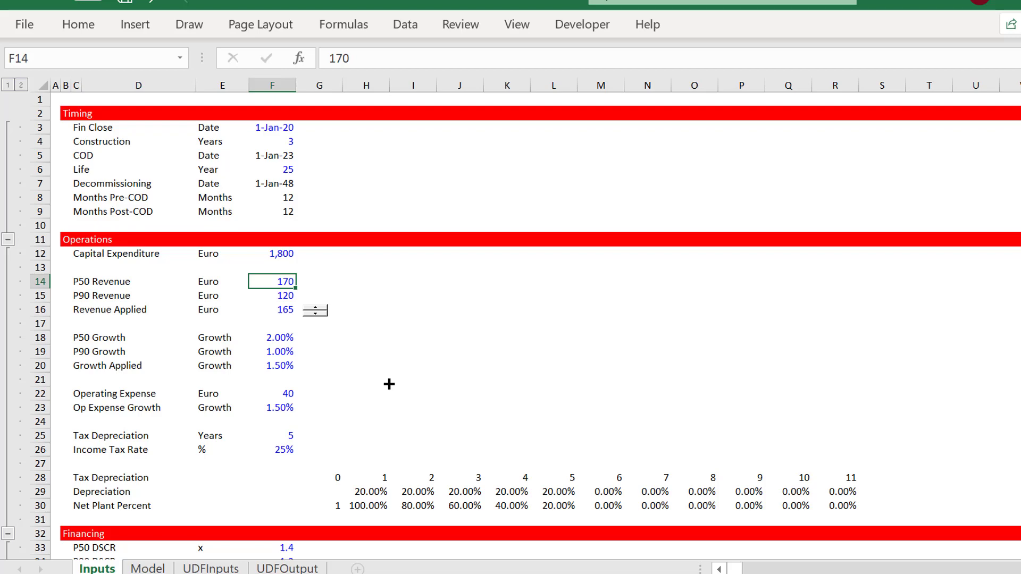
Examine the P90 Revenue row and select its value in cell F15.
key(Down)
key(Left)
key(Left)
key(Left)
key(Right)
key(Right)
key(Right)
key(Right)
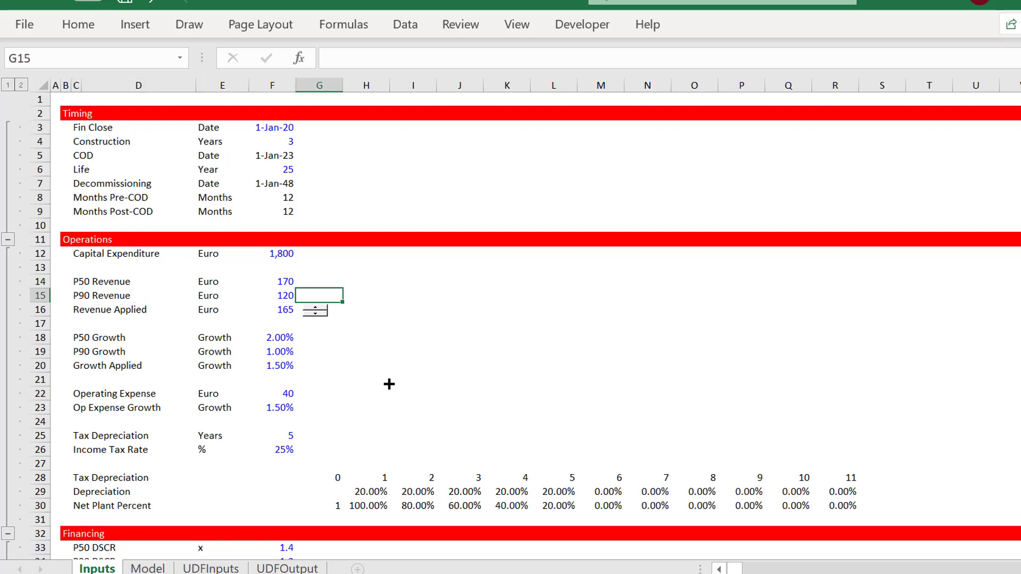
key(Left)
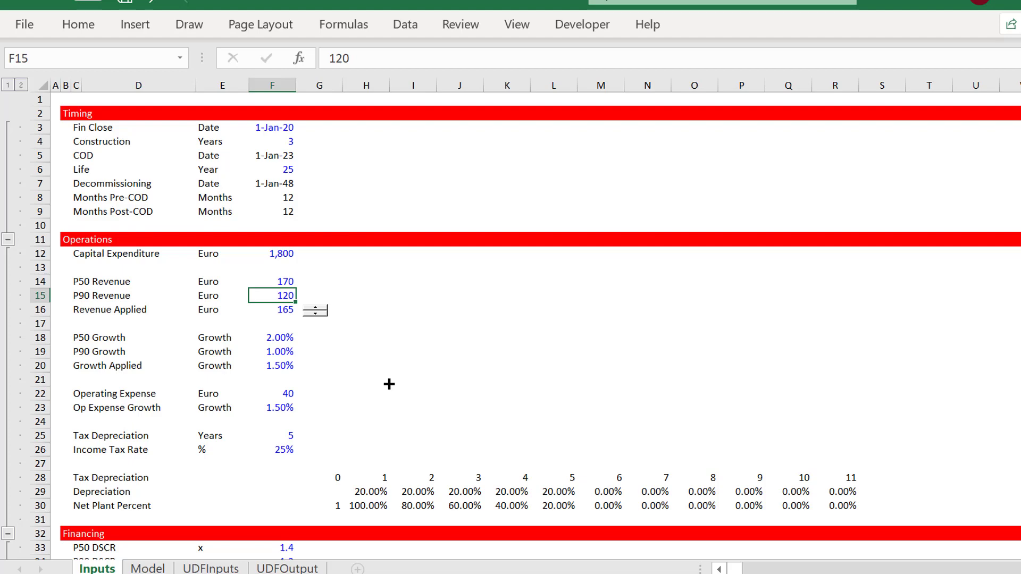
Review the Financing inputs from P50 DSCR and P90 DSCR to Max Debt to Capital in cell F35.
key(Page_Down)
key(Up)
key(Up)
key(Up)
key(Up)
key(Up)
key(Up)
key(Up)
key(Up)
key(Up)
key(Up)
key(Up)
key(Up)
key(Up)
key(Up)
key(Up)
key(Up)
key(Up)
key(Up)
key(Up)
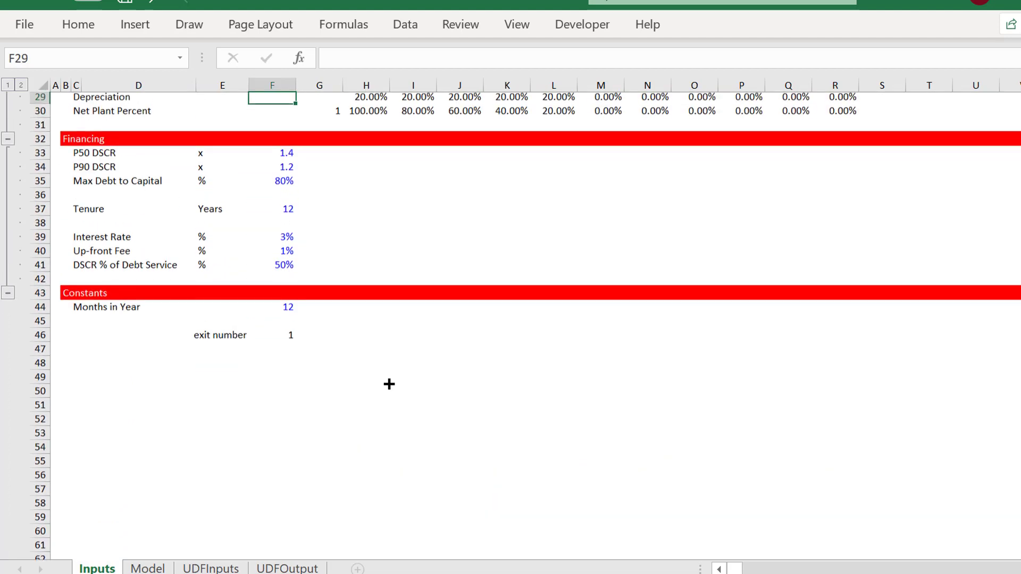
key(Down)
key(Down)
key(Down)
key(Down)
key(Down)
key(Down)
key(Down)
key(Up)
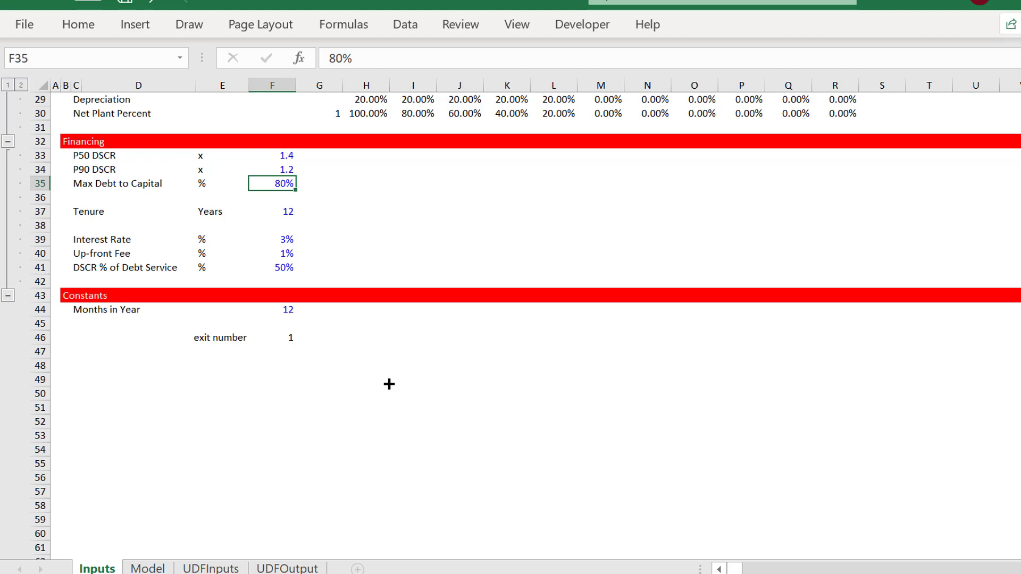
Return to the Operations inputs and review the revenue cells from P50 Revenue in F14 to Revenue Applied in F16.
key(Page_Up)
key(Down)
key(Down)
key(Down)
key(Down)
key(Down)
key(Down)
key(Down)
key(Down)
key(Down)
key(Down)
key(Down)
key(Down)
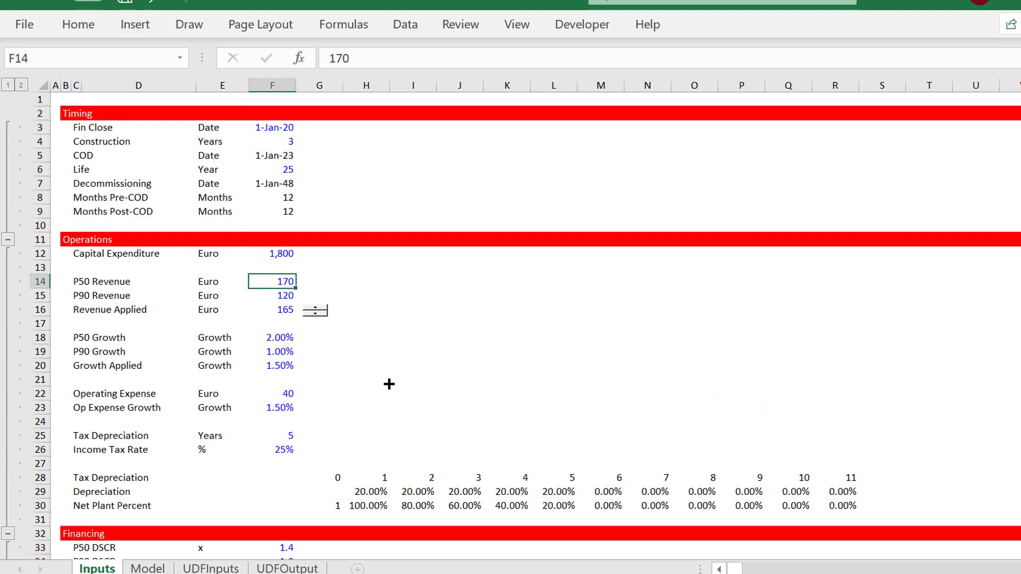
key(Down)
key(Down)
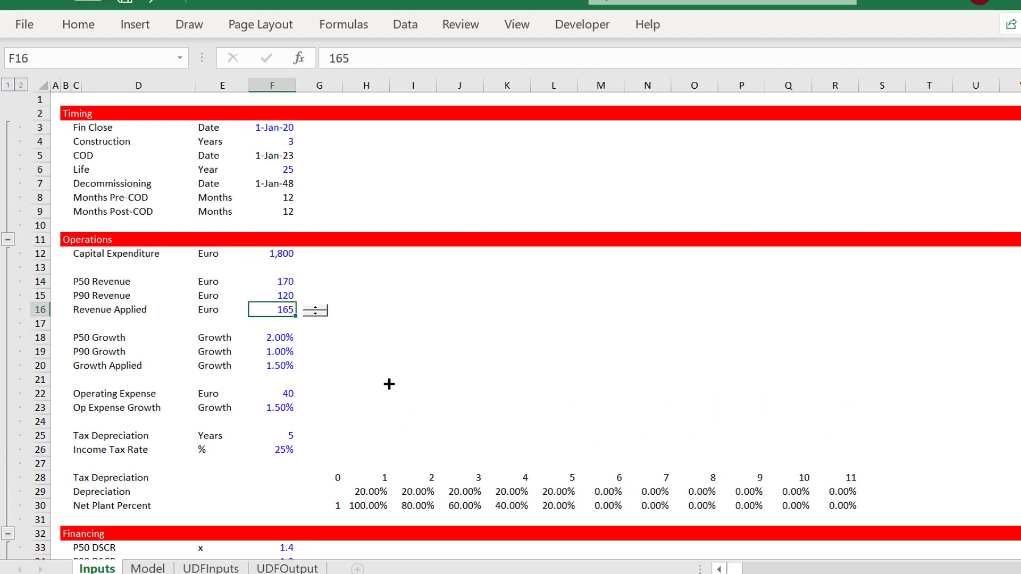
Examine the P50 Revenue row from its label to its value and select P90 Revenue in cell F15.
key(Up)
key(Up)
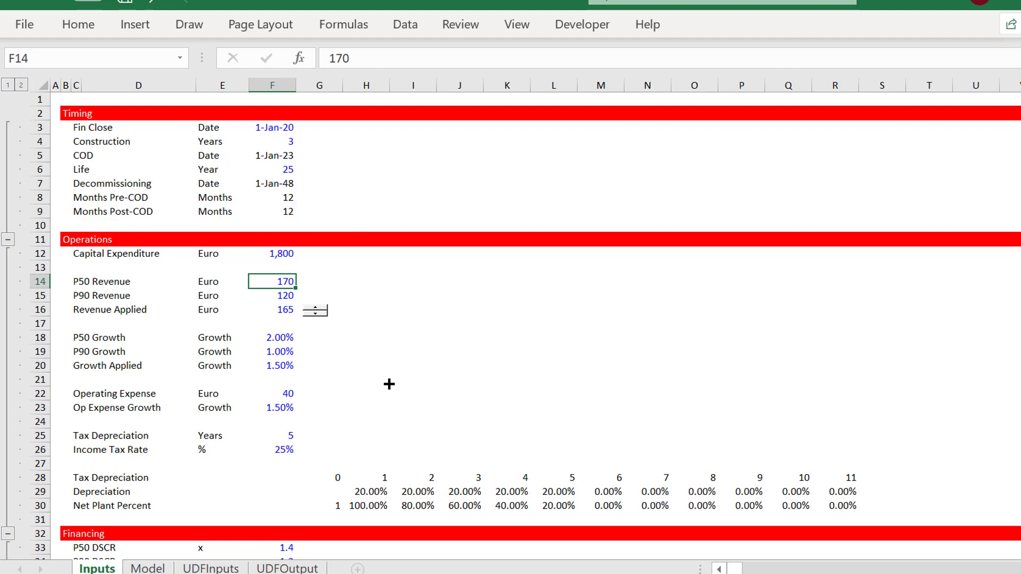
key(Left)
key(Left)
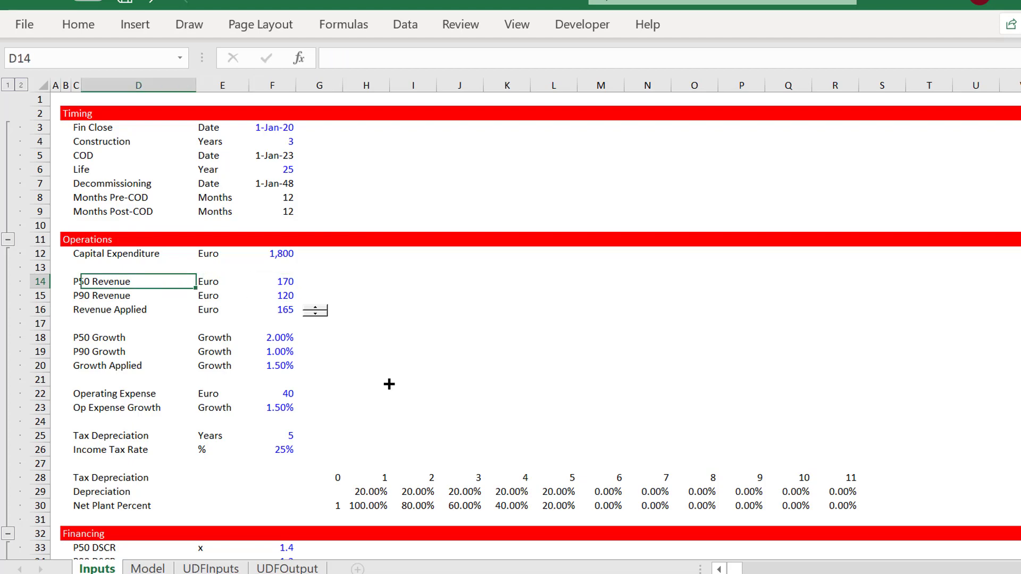
key(Right)
key(Right)
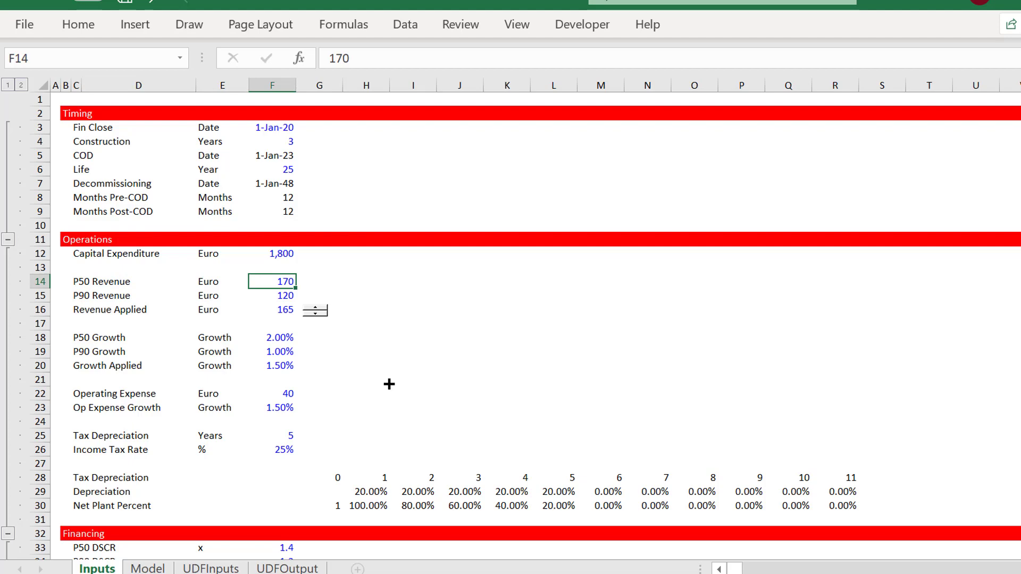
key(Down)
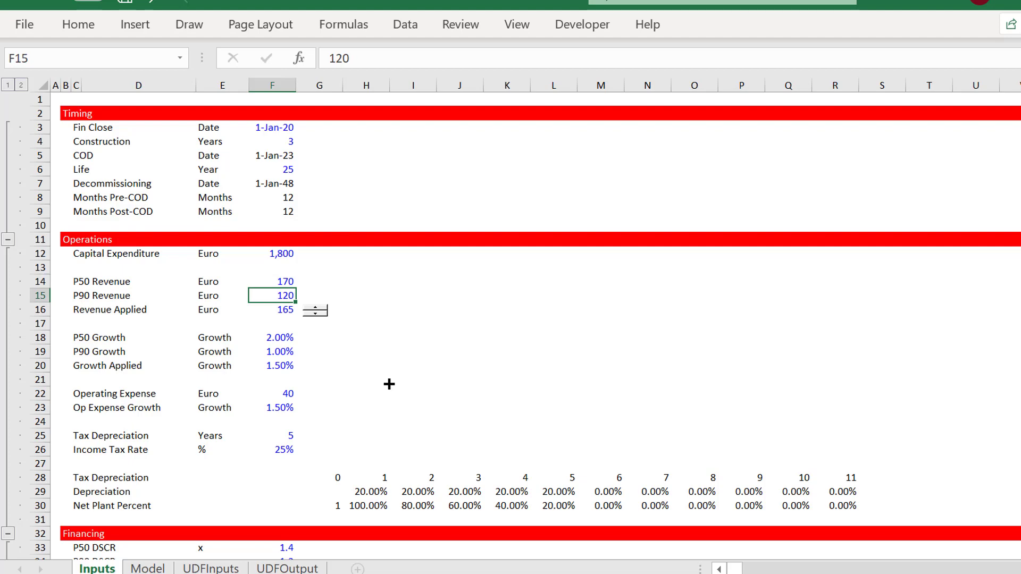
Look again at the DSCR constraints in the Financing section and select Max Debt to Capital in cell F35.
key(Page_Down)
key(Up)
key(Up)
key(Up)
key(Up)
key(Up)
key(Up)
key(Up)
key(Up)
key(Up)
key(Up)
key(Up)
key(Up)
key(Up)
key(Up)
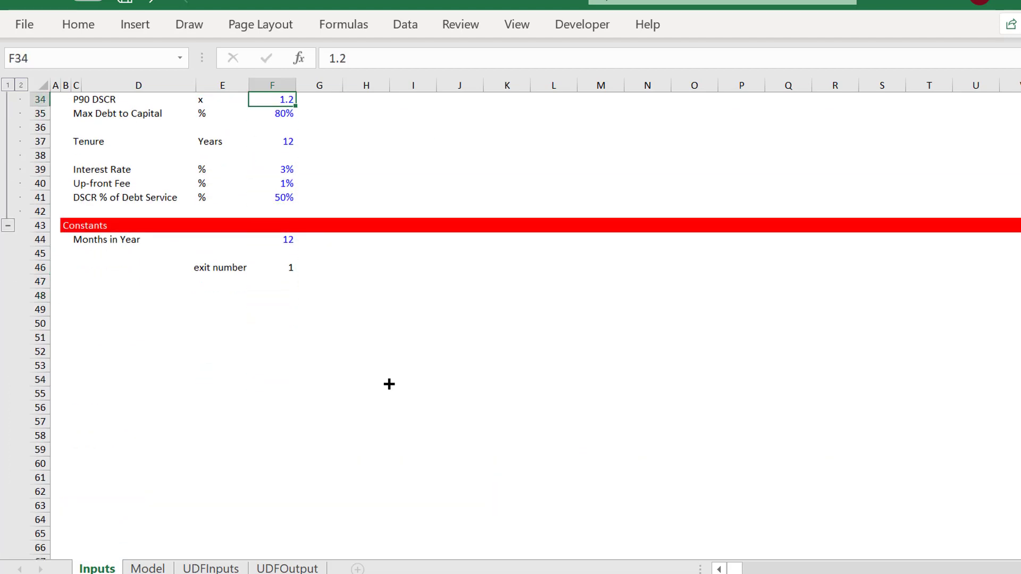
key(Up)
key(Up)
key(Down)
key(Down)
key(Down)
key(Down)
key(Up)
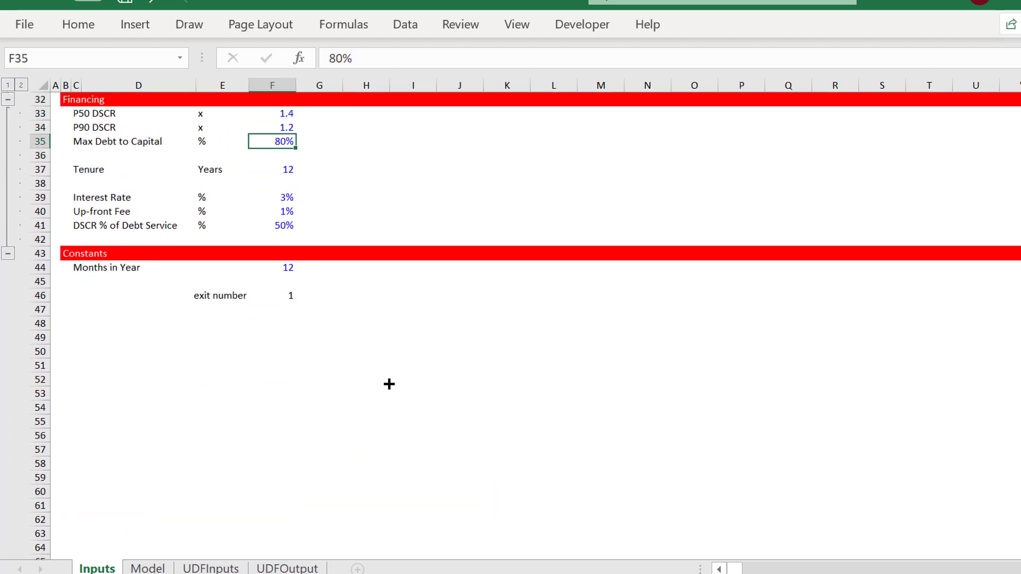
Go back to P90 Revenue in cell F15 and compare it with Revenue Applied in cell F16.
key(Page_Up)
key(Down)
key(Down)
key(Down)
key(Down)
key(Down)
key(Down)
key(Down)
key(Down)
key(Down)
key(Down)
key(Down)
key(Down)
key(Down)
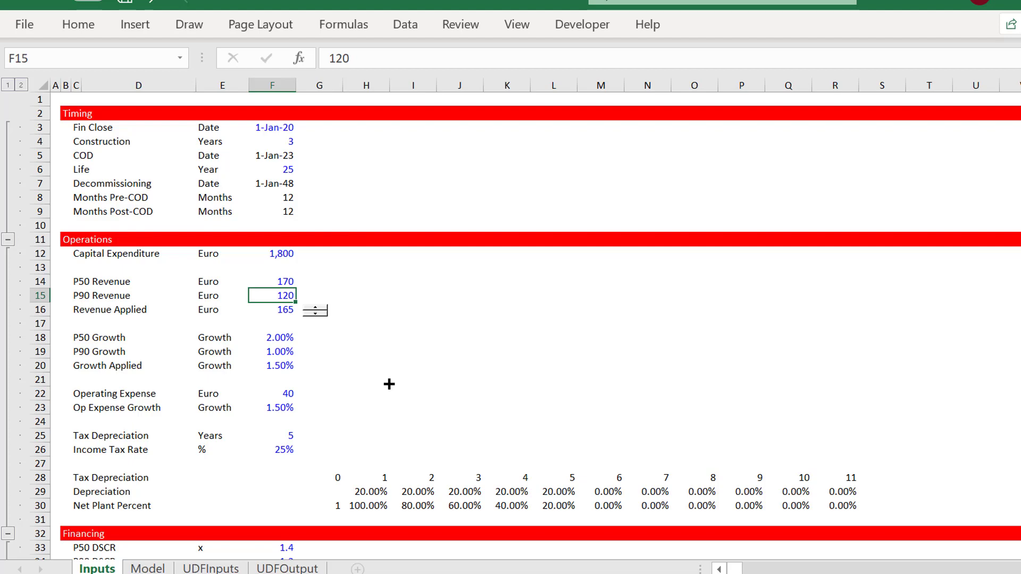
key(Down)
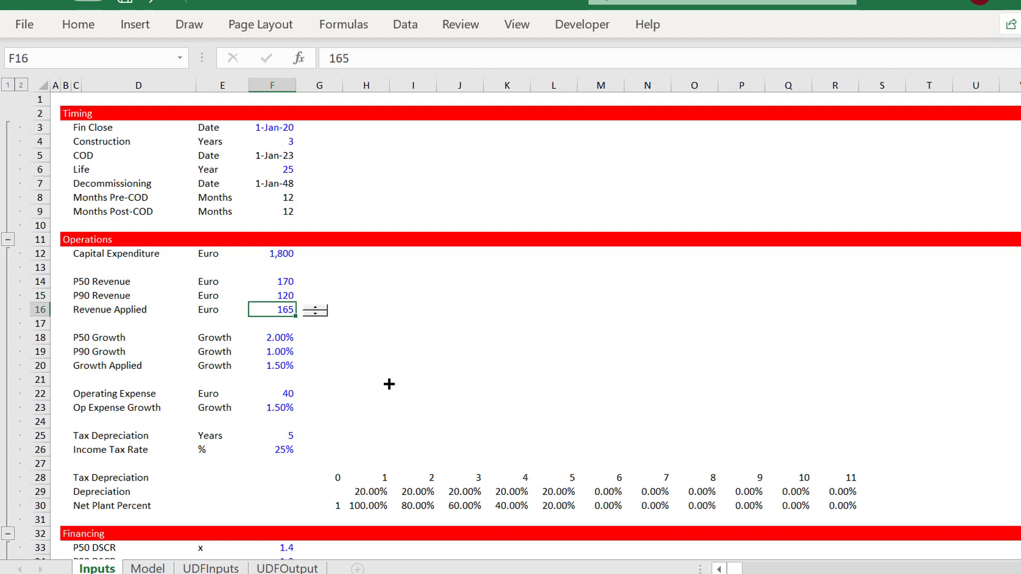
Glance at the lower inputs and the Model and UDFInputs sheets, and return to the Inputs sheet.
key(Page_Down)
key(Page_Up)
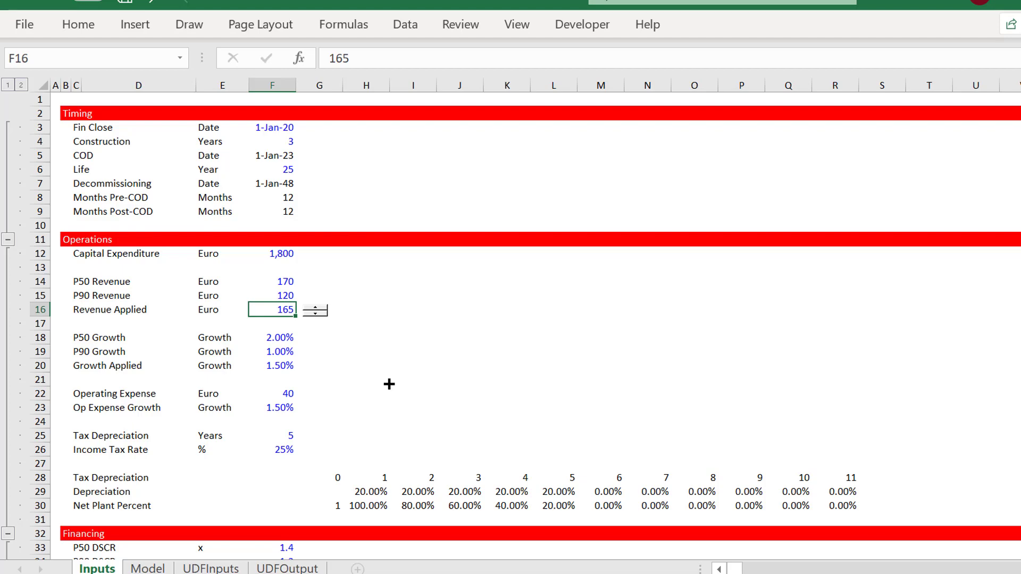
key(ctrl+Page_Down)
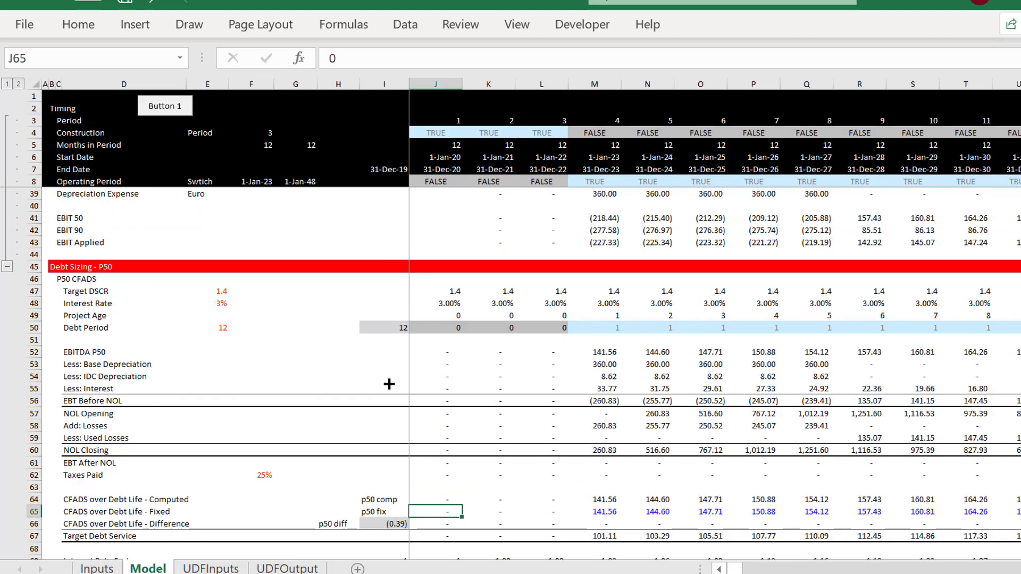
key(ctrl+Page_Down)
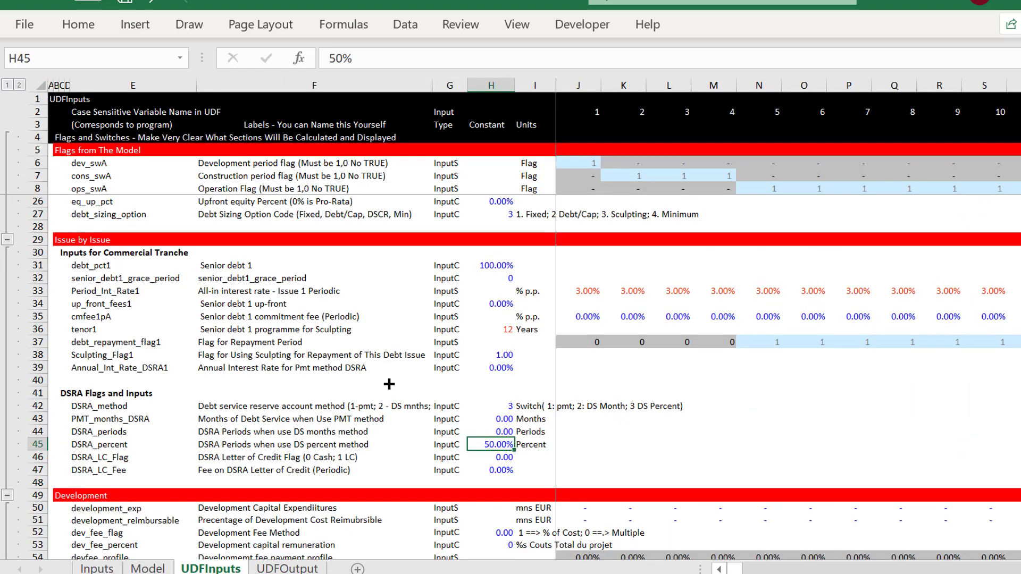
key(ctrl+Page_Up)
key(ctrl+Page_Up)
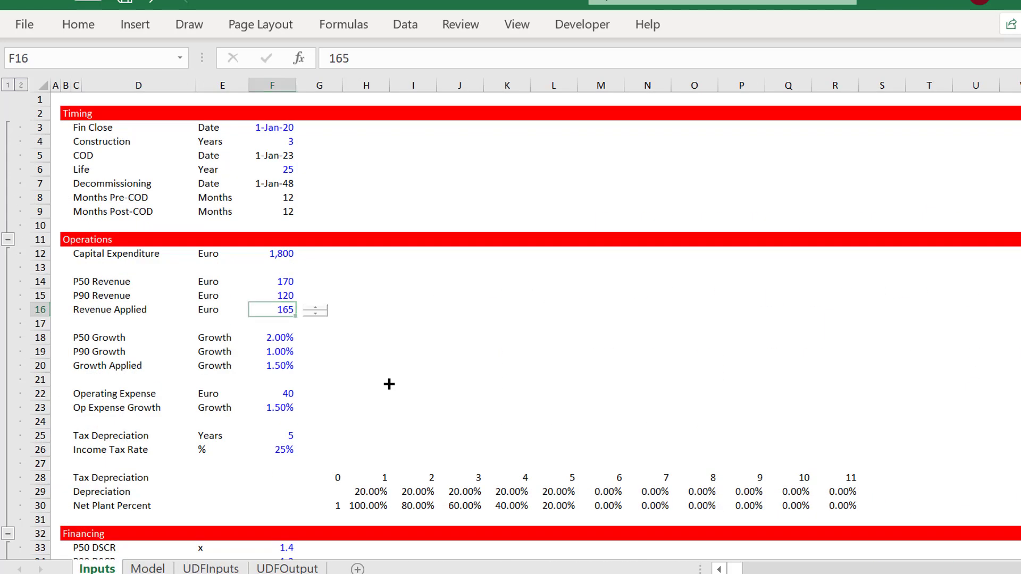
Open the Model sheet and look up through its Operations section to the P50 - Base row.
key(ctrl+Page_Down)
key(Page_Up)
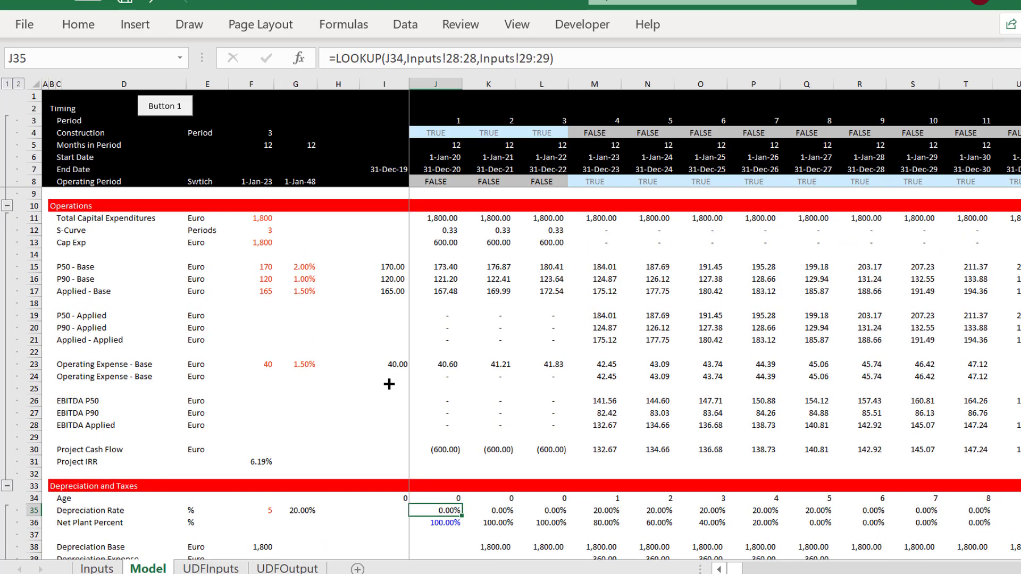
key(Up)
key(Up)
key(Up)
key(Up)
key(Up)
key(Up)
key(Up)
key(Up)
key(Up)
key(Up)
key(Up)
key(Up)
key(Up)
key(Up)
key(Up)
key(Up)
key(Up)
key(Up)
key(Up)
key(Up)
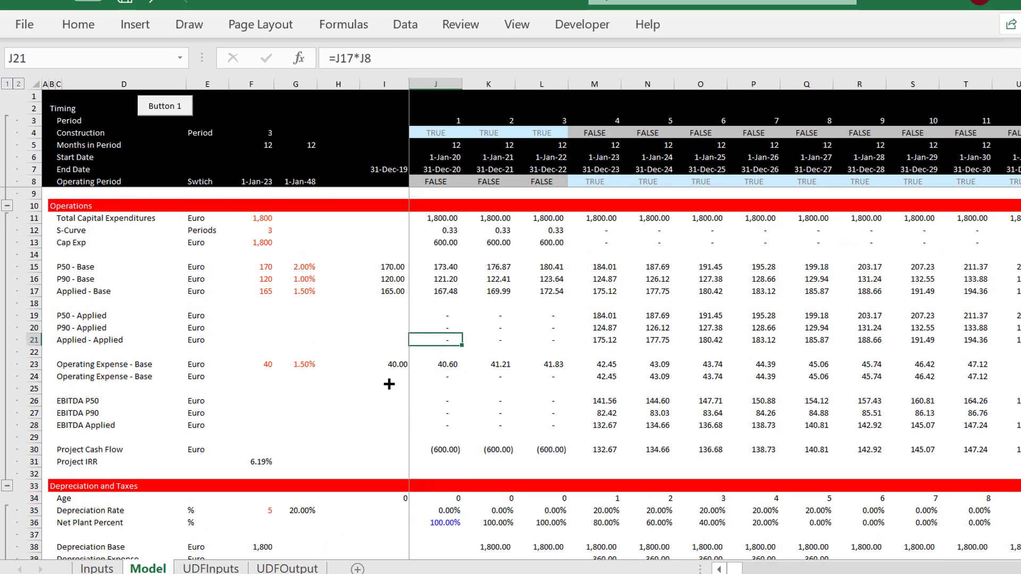
Examine the P50, P90 and Applied base revenue rows by their labels in C15 to C17.
key(Left)
key(Left)
key(Left)
key(Left)
key(Left)
key(Left)
key(Left)
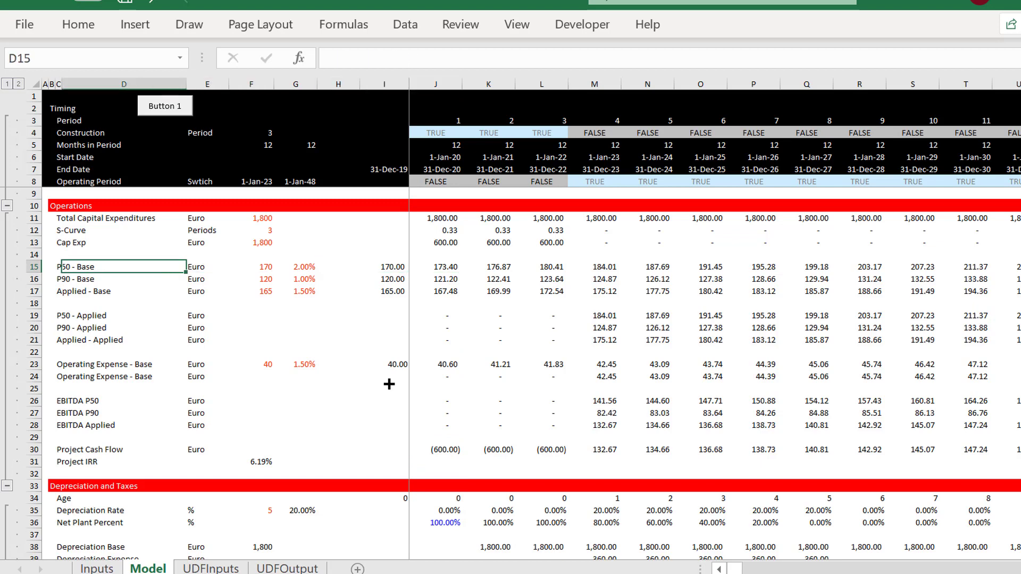
key(Right)
key(Left)
key(Down)
key(Down)
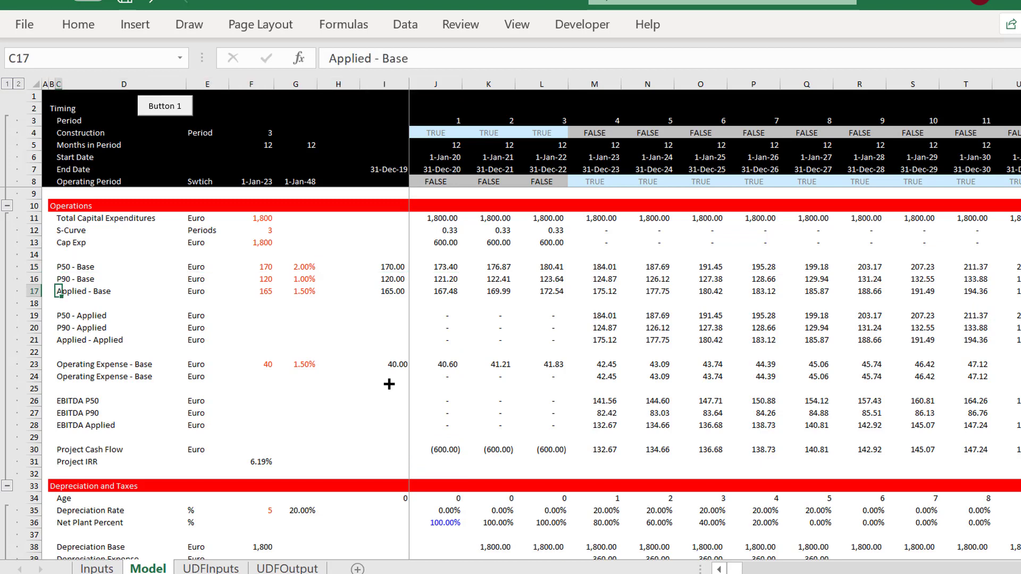
key(Up)
key(Up)
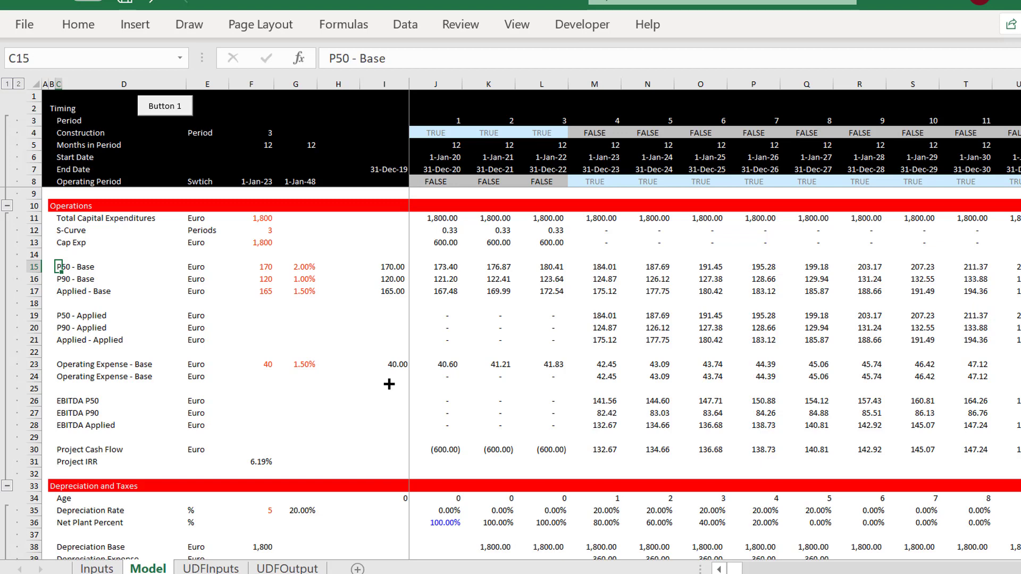
Inspect the P90 - Applied revenue row from its label to the first operating year in cell M20.
key(Down)
key(Down)
key(Down)
key(Down)
key(Down)
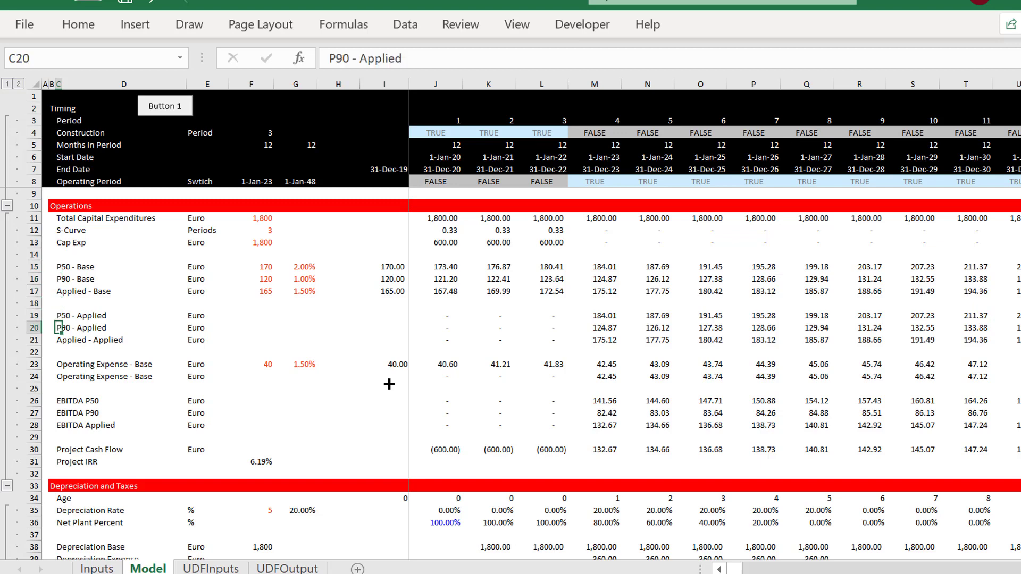
key(Right)
key(Right)
key(Right)
key(Right)
key(Right)
key(Right)
key(Right)
key(Right)
key(Right)
key(Right)
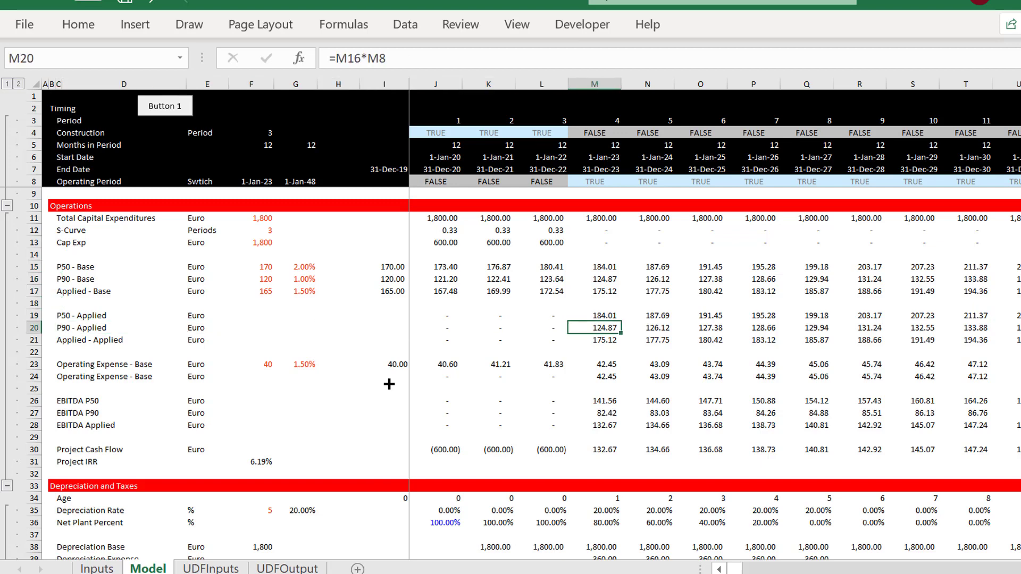
Review column M from the applied revenues through operating expense and EBITDA to Project Cash Flow in cell M30.
key(Up)
key(Up)
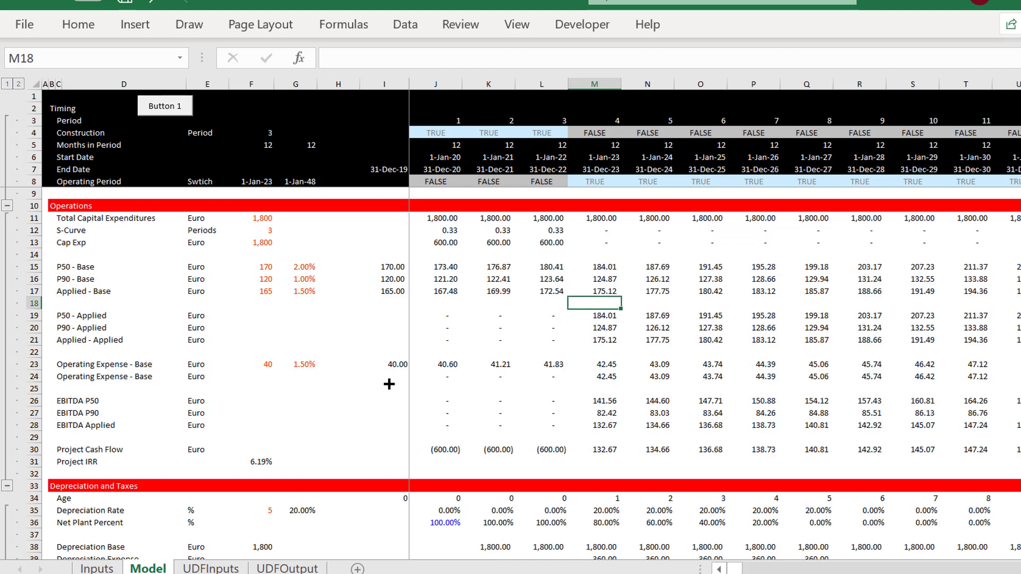
key(Down)
key(Down)
key(Down)
key(Down)
key(Down)
key(Down)
key(Down)
key(Down)
key(Down)
key(Down)
key(Down)
key(Down)
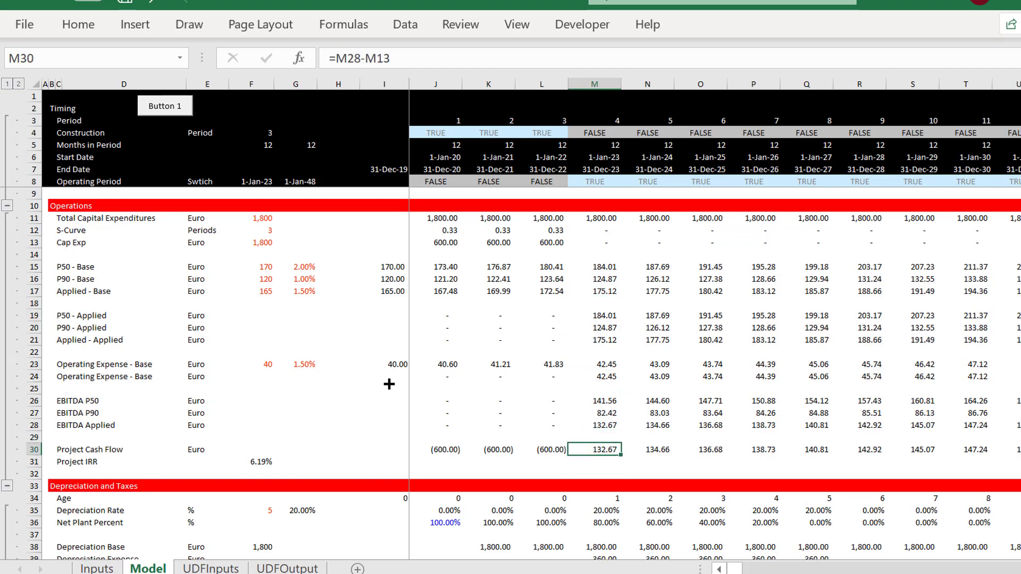
Look down column M from Project Cash Flow through the depreciation rows to EBIT 90 in cell M42.
key(Down)
key(Up)
key(Down)
key(Down)
key(Down)
key(Down)
key(Down)
key(Down)
key(Down)
key(Down)
key(Down)
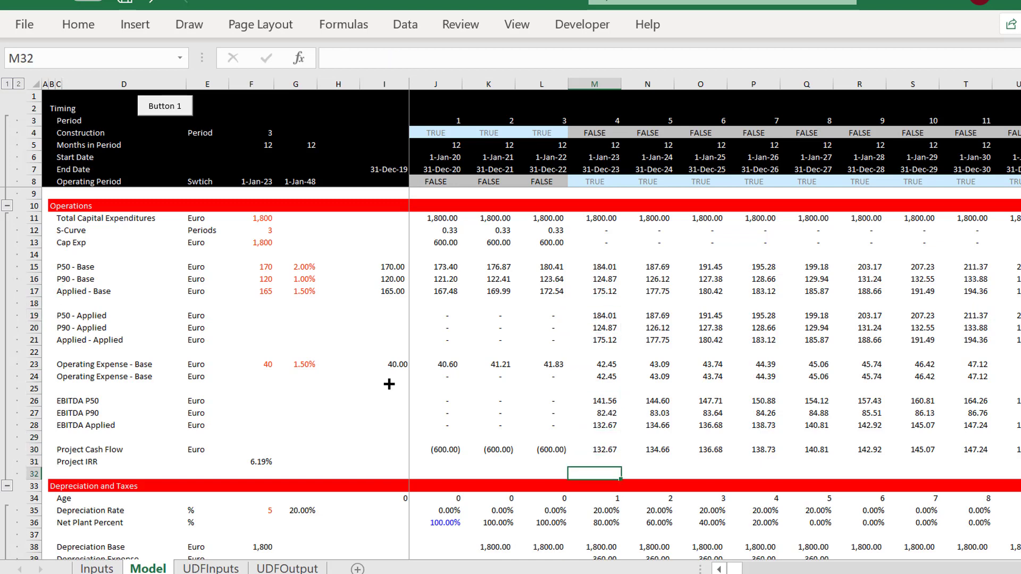
key(Down)
key(Down)
key(Down)
key(Down)
key(Down)
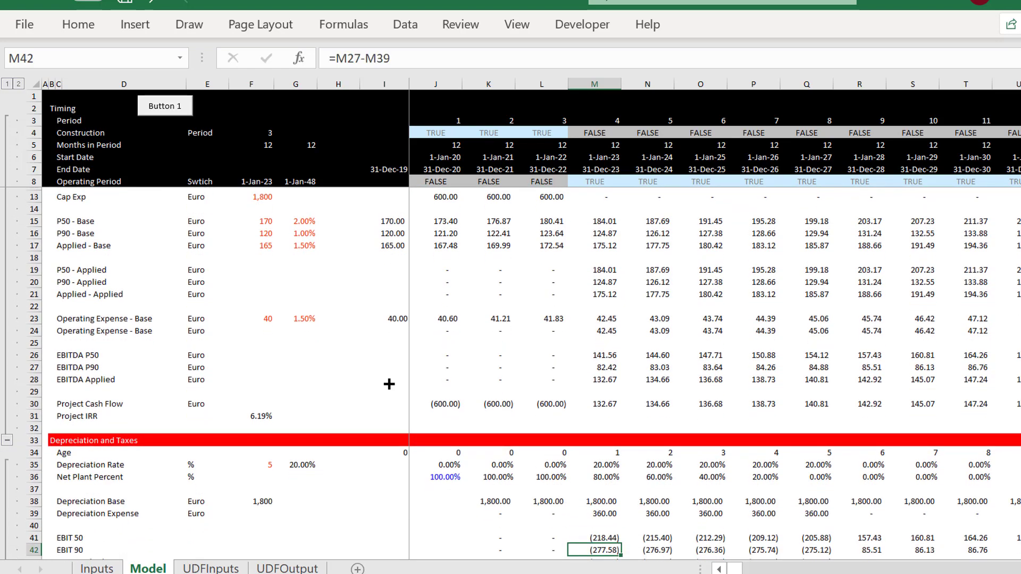
Return to the Cap Exp row and select its three construction-period values in J13:L13.
key(Up)
key(Up)
key(Up)
key(Up)
key(Up)
key(Up)
key(Up)
key(Up)
key(Up)
key(Up)
key(Up)
key(Up)
key(Up)
key(Up)
key(Up)
key(Up)
key(Up)
key(Up)
key(Up)
key(Up)
key(Up)
key(Up)
key(Up)
key(Up)
key(Up)
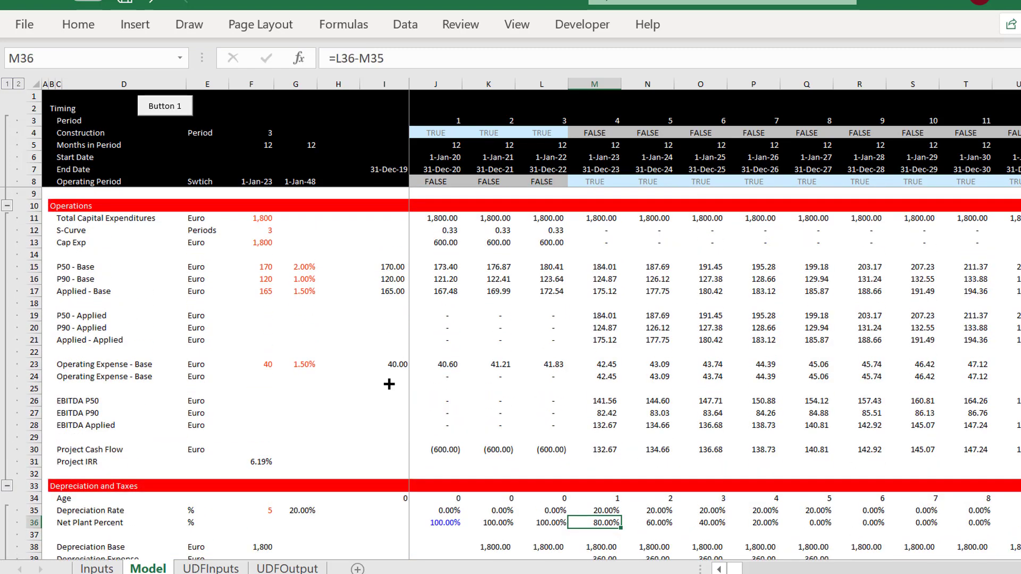
key(Up)
key(Up)
key(Up)
key(Up)
key(Up)
key(Left)
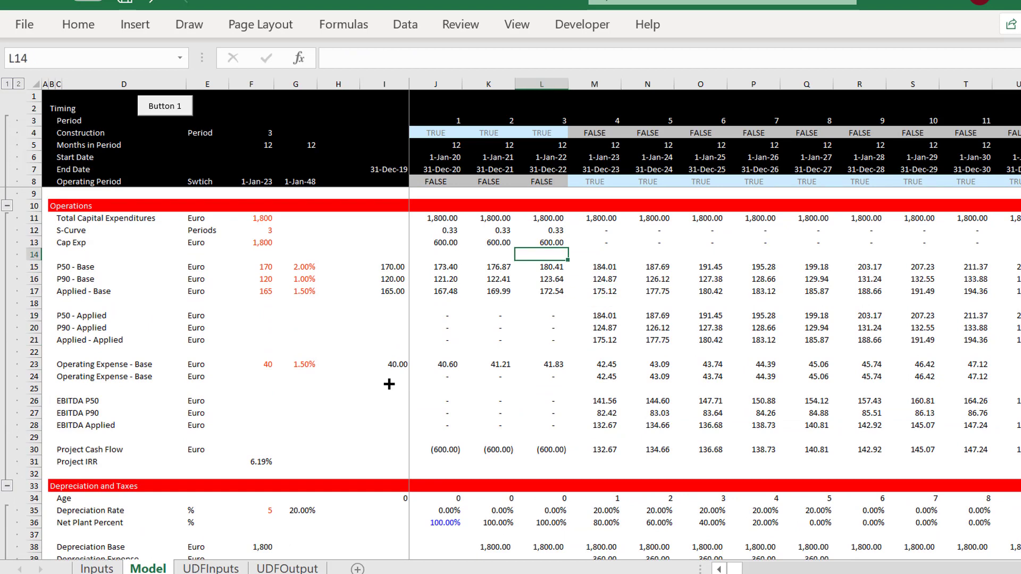
key(Up)
key(Left)
key(Left)
key(shift+Right)
key(shift+Right)
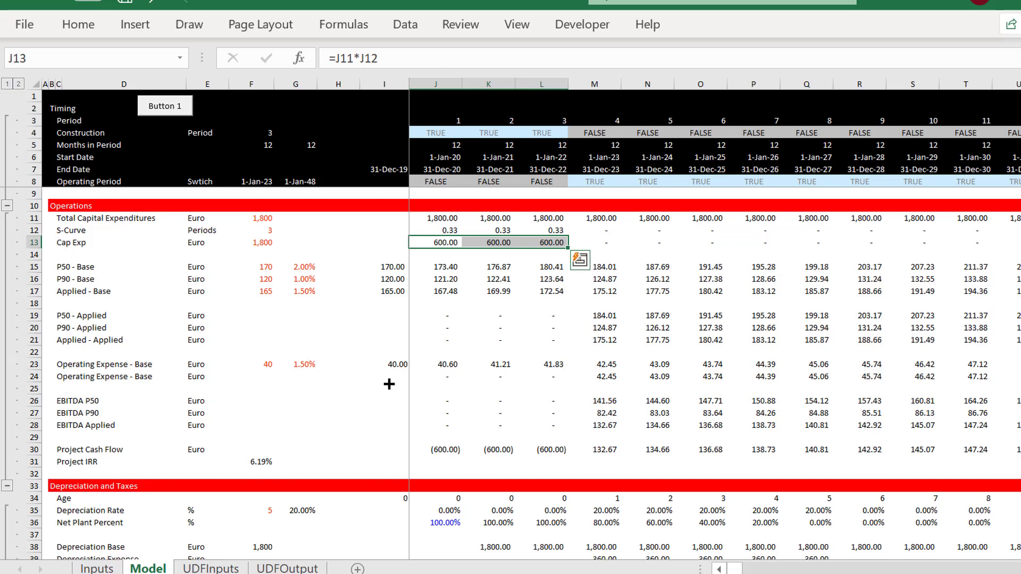
Review column J from the base revenue rows through operating expense, EBITDA and depreciation to the end of the EBIT rows.
key(Down)
key(Down)
key(Down)
key(Down)
key(Down)
key(Down)
key(Down)
key(Down)
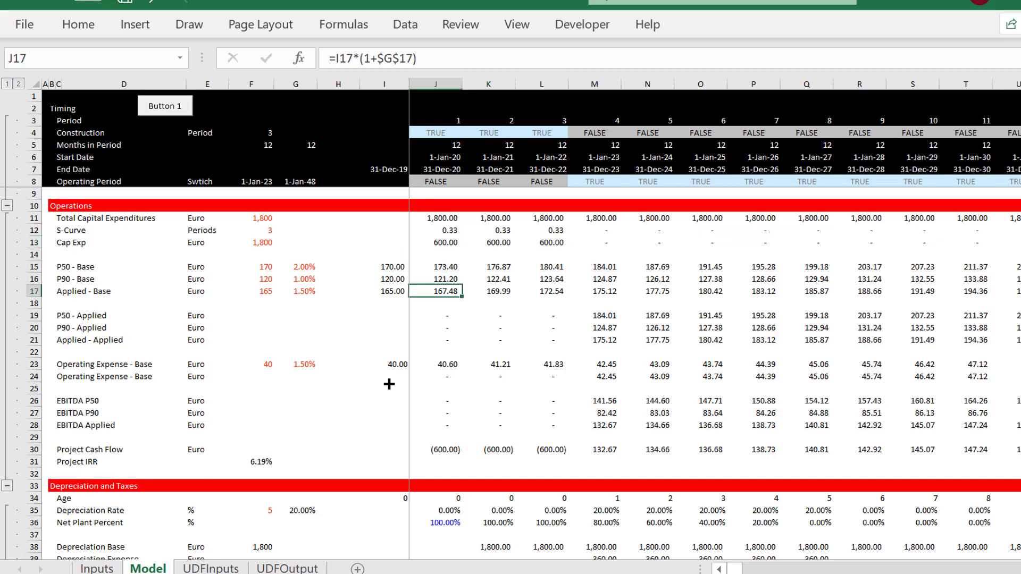
key(Down)
key(Down)
key(Down)
key(Down)
key(Down)
key(Down)
key(Down)
key(Down)
key(Down)
key(Down)
key(Down)
key(Down)
key(Down)
key(Down)
key(Down)
key(Down)
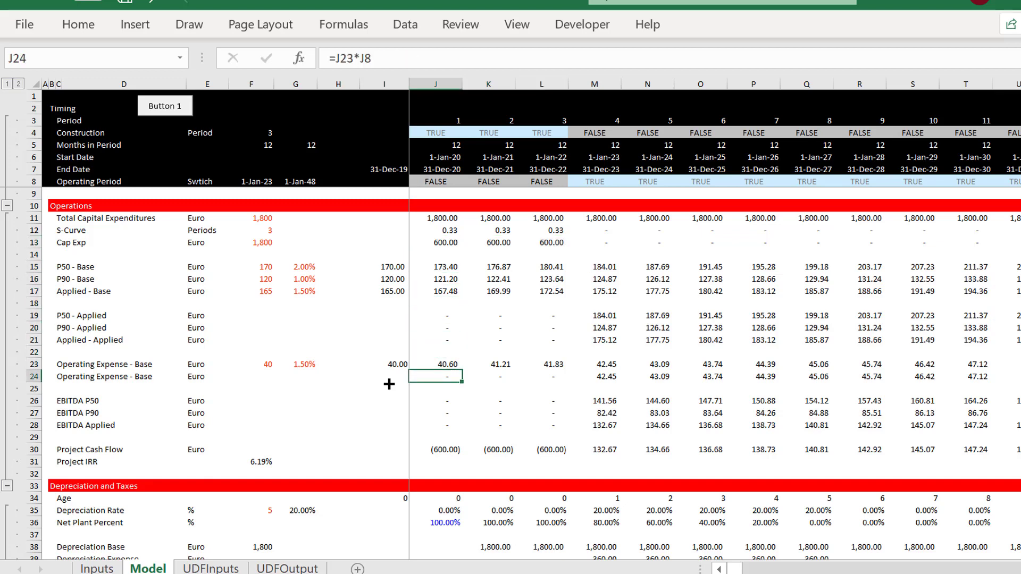
key(Down)
key(Down)
key(Down)
key(Down)
key(Down)
key(Down)
key(Down)
key(Down)
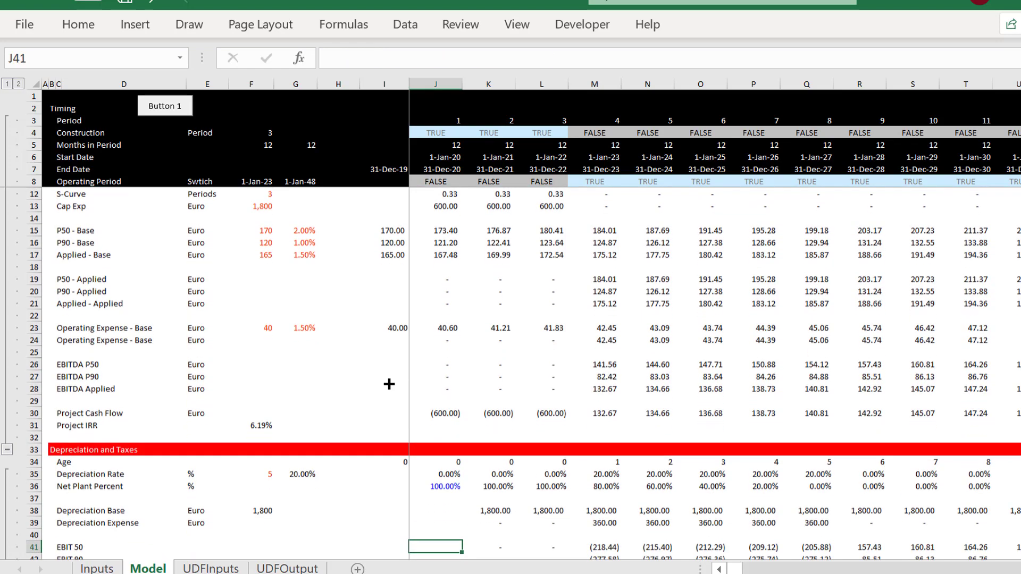
Examine the Age, Depreciation Rate and Net Plant Percent rows from J34 to the first operating year's Depreciation Base in M38.
key(Up)
key(Up)
key(Up)
key(Up)
key(Up)
key(Up)
key(Up)
key(Up)
key(Up)
key(Up)
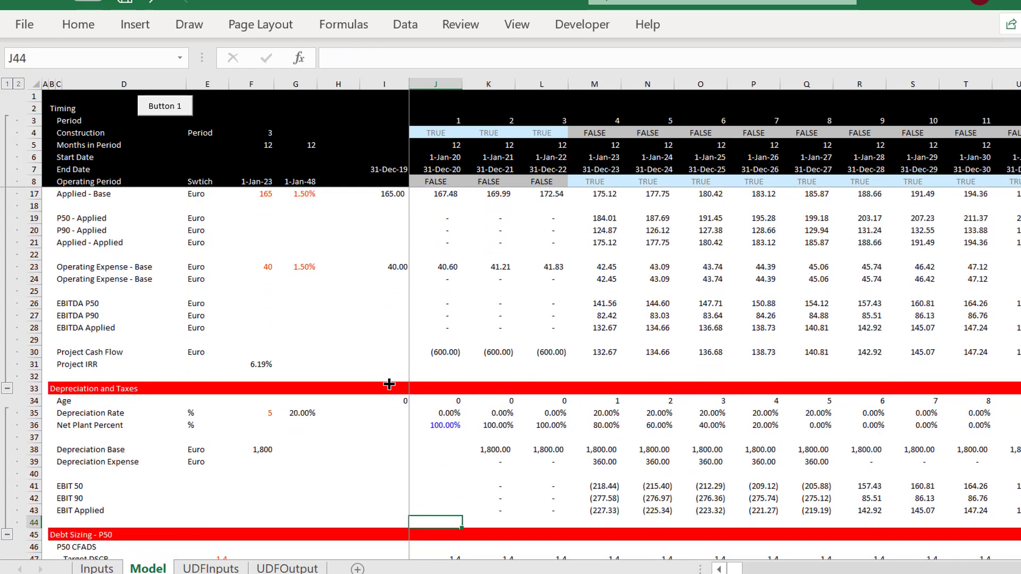
key(Up)
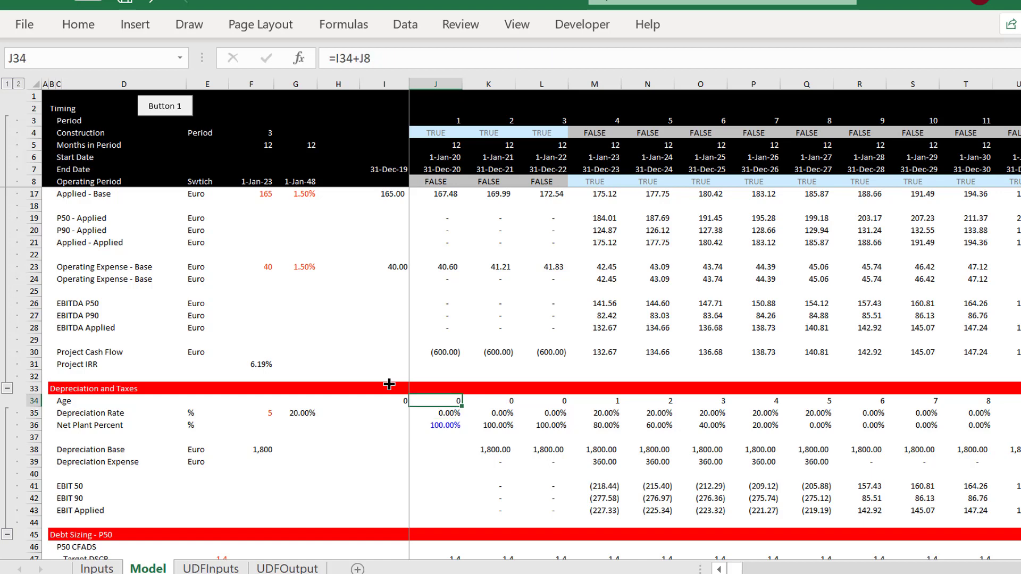
key(Down)
key(Down)
key(Right)
key(Right)
key(Right)
key(Down)
key(Down)
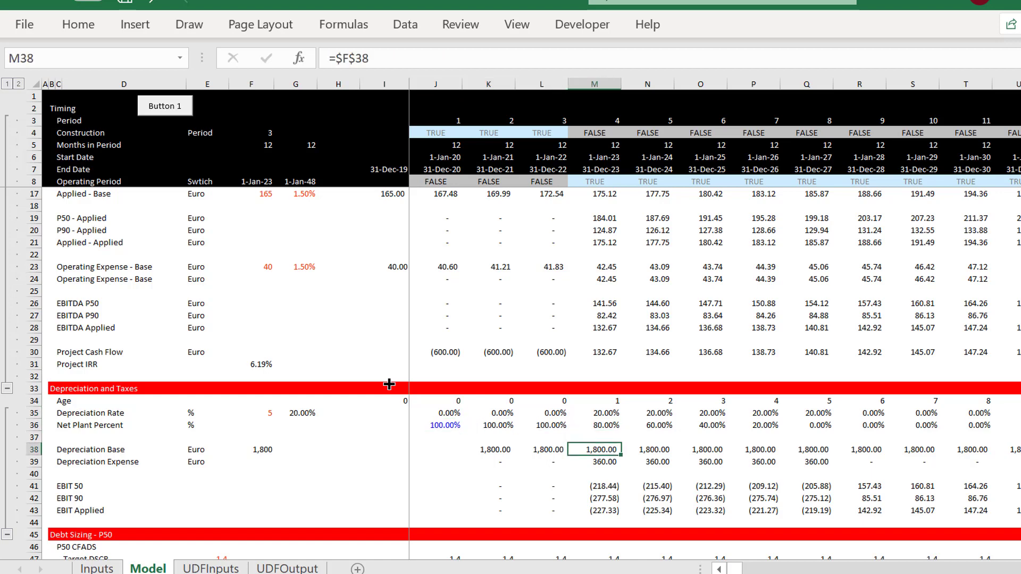
Inspect the Depreciation Expense row across the first operating years, starting and ending at cell M39.
key(Down)
key(Right)
key(Right)
key(Right)
key(Right)
key(Left)
key(Left)
key(Left)
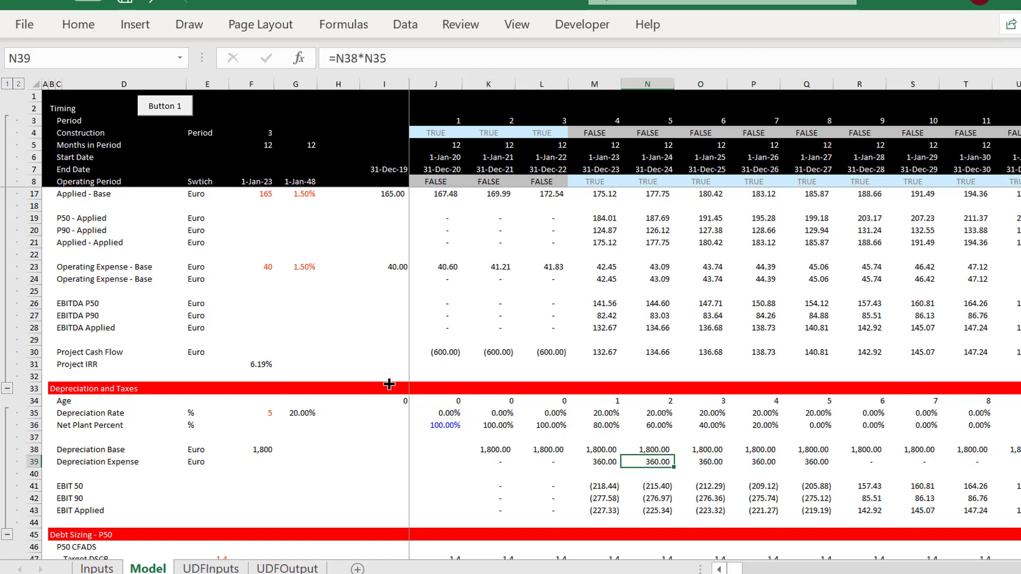
key(Left)
Review the EBIT 50, EBIT 90 and EBIT Applied rows in column M down to Target DSCR in M47.
key(Down)
key(Down)
key(Down)
key(Down)
key(Down)
key(Down)
key(Down)
key(Down)
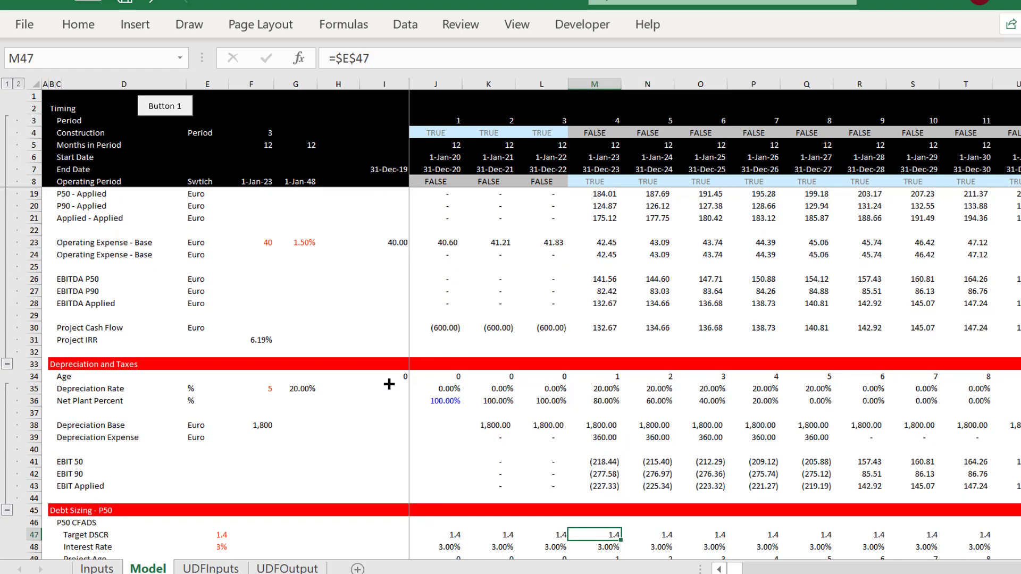
Go back to the Project Cash Flow row and inspect the Project IRR formula in F31, keeping it as it is.
key(Up)
key(Up)
key(Up)
key(Up)
key(Up)
key(Up)
key(Up)
key(Up)
key(Up)
key(Up)
key(Up)
key(Up)
key(Up)
key(Up)
key(Up)
key(Up)
key(Up)
key(Left)
key(Left)
key(Left)
key(Left)
key(Left)
key(Left)
key(Left)
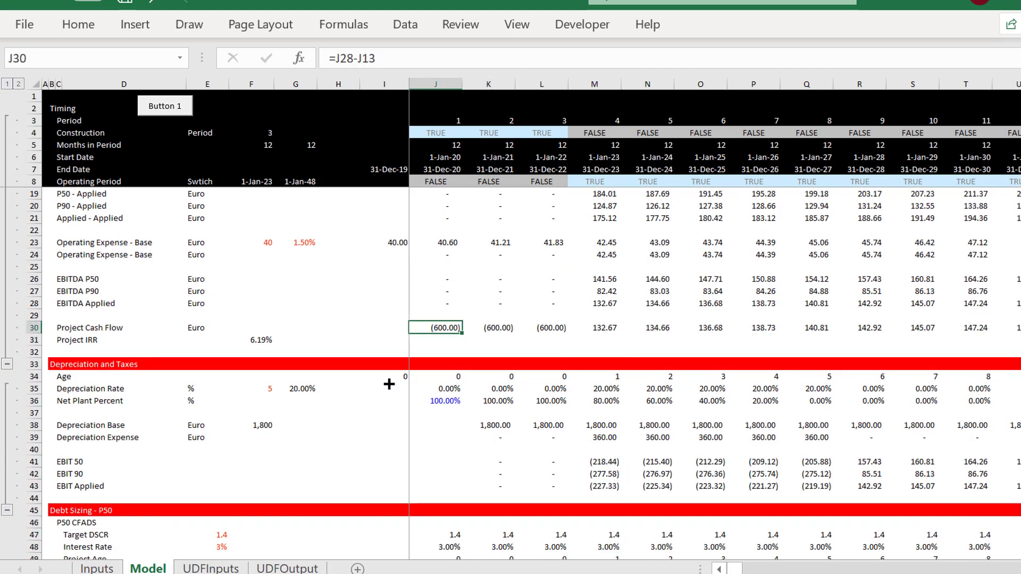
key(Down)
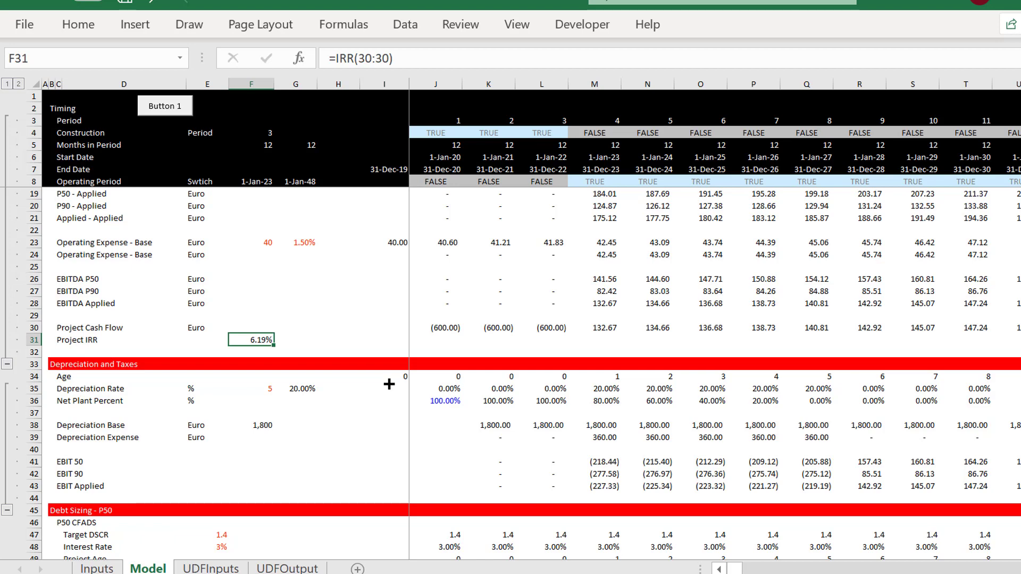
key(F2)
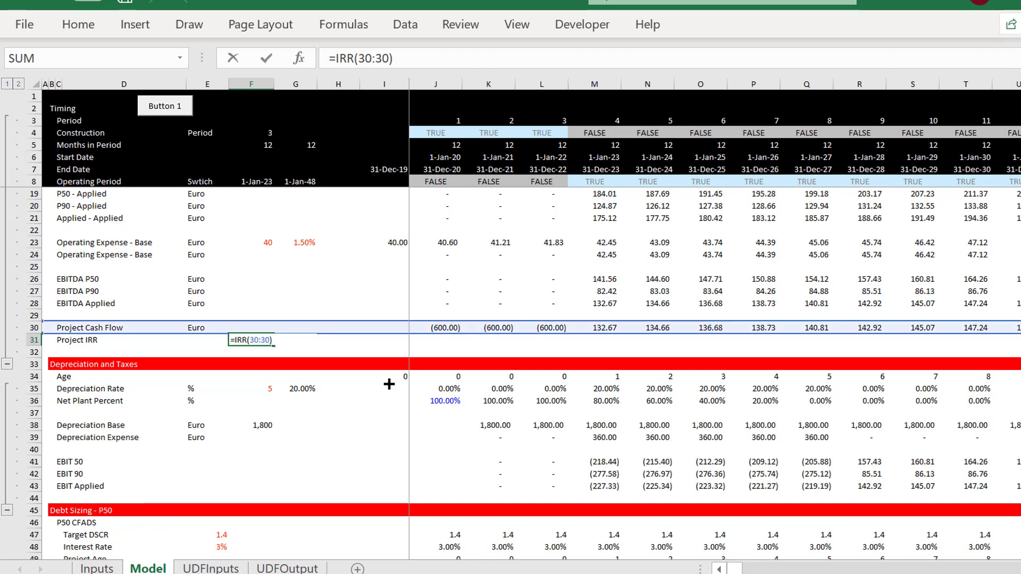
key(ctrl+Return)
Show the Project Cash Flow formula in J30 with its referenced cells.
key(Up)
key(Up)
key(Right)
key(Right)
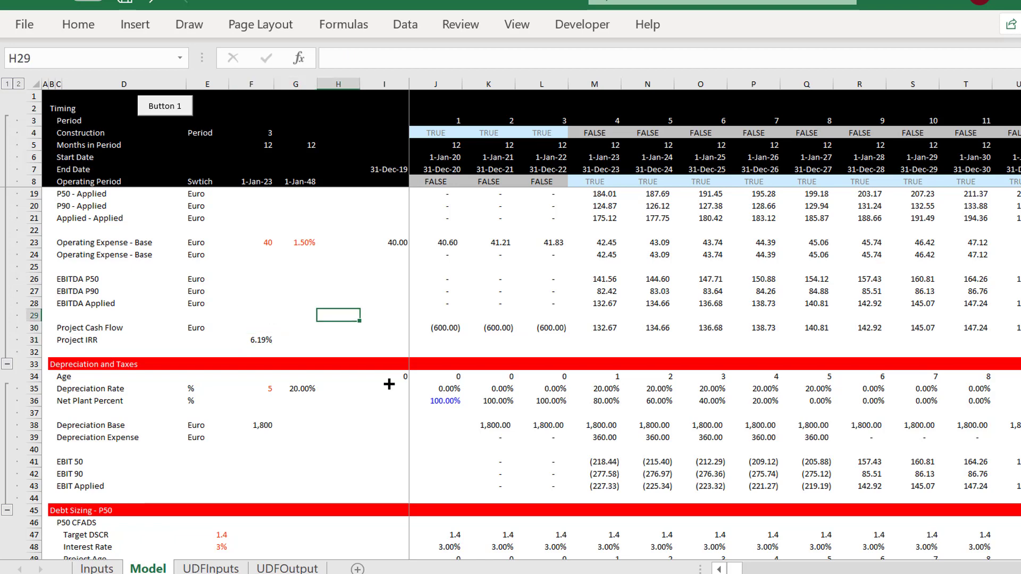
key(Down)
key(Right)
key(Right)
key(Right)
key(Left)
key(F2)
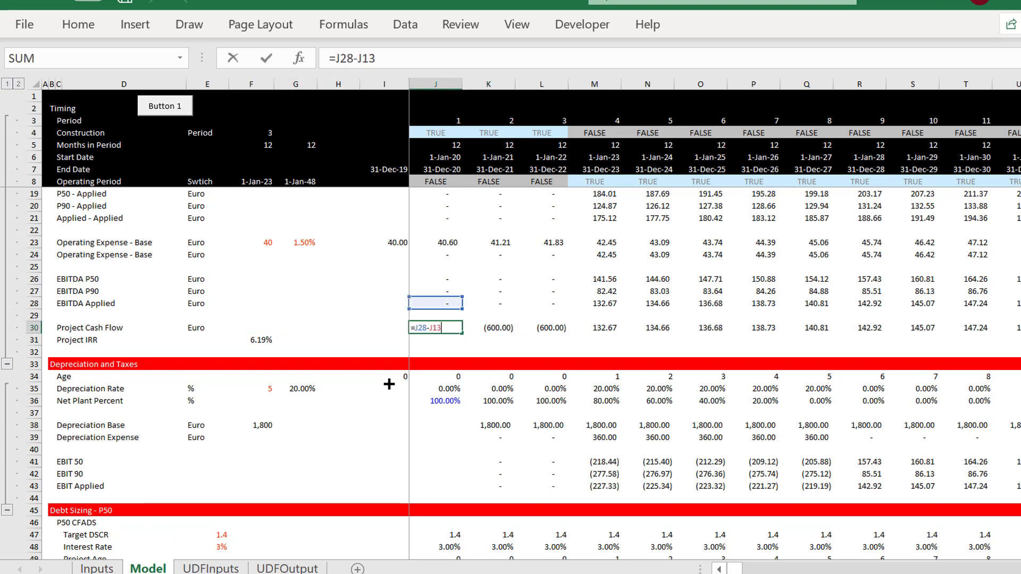
Leave the Project Cash Flow formula in J30 as it is and inspect the Project IRR formula in F31.
key(Escape)
key(Up)
key(Up)
key(Down)
key(Down)
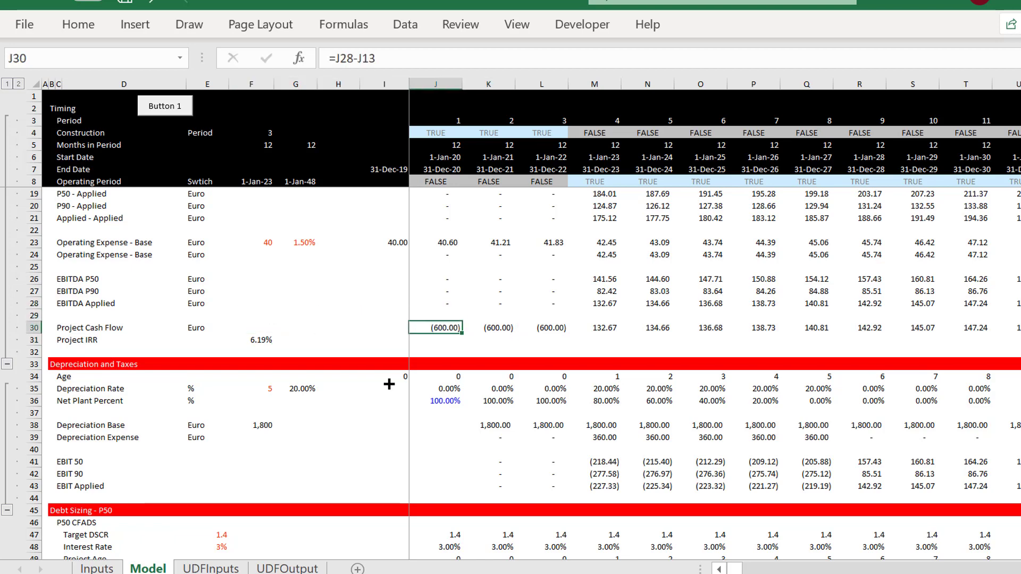
key(Down)
key(Left)
key(Left)
key(Left)
key(Left)
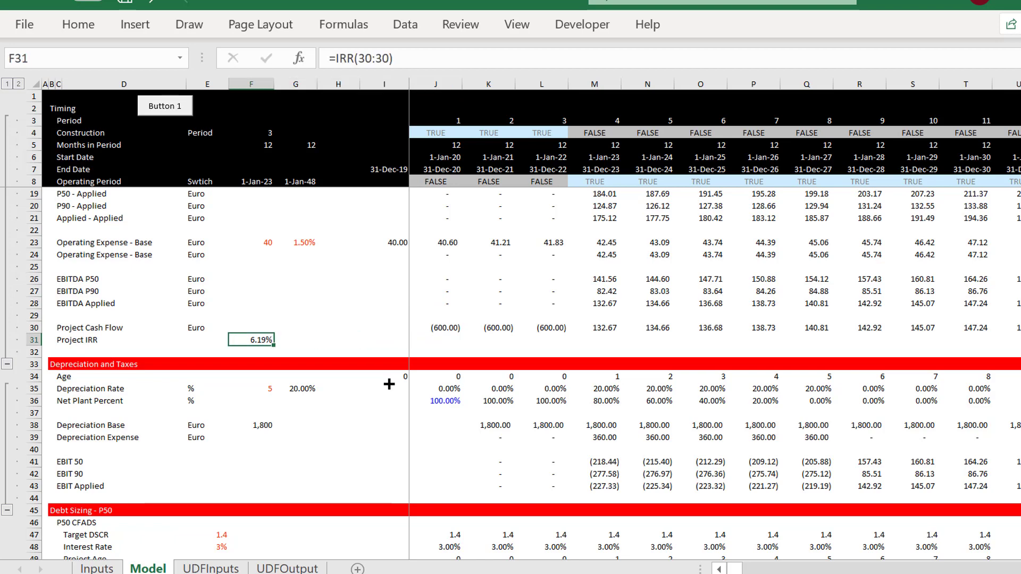
Lower the Revenue Applied value on the Inputs sheet by six increments and return to the Project IRR on the Model sheet.
key(ctrl+Page_Up)
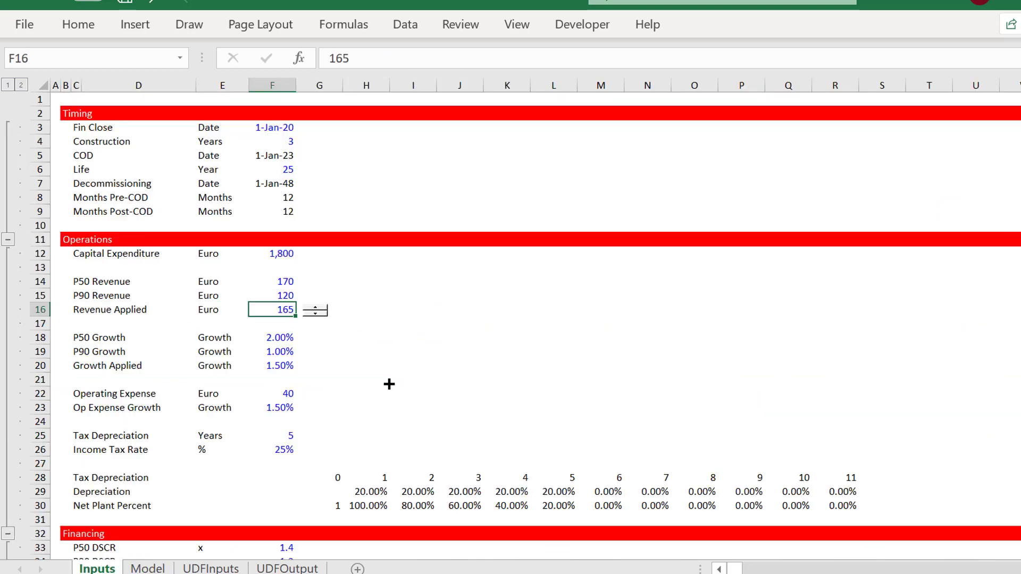
click(317, 314)
click(317, 314)
click(318, 314)
click(317, 314)
click(318, 314)
click(317, 314)
key(ctrl+Page_Down)
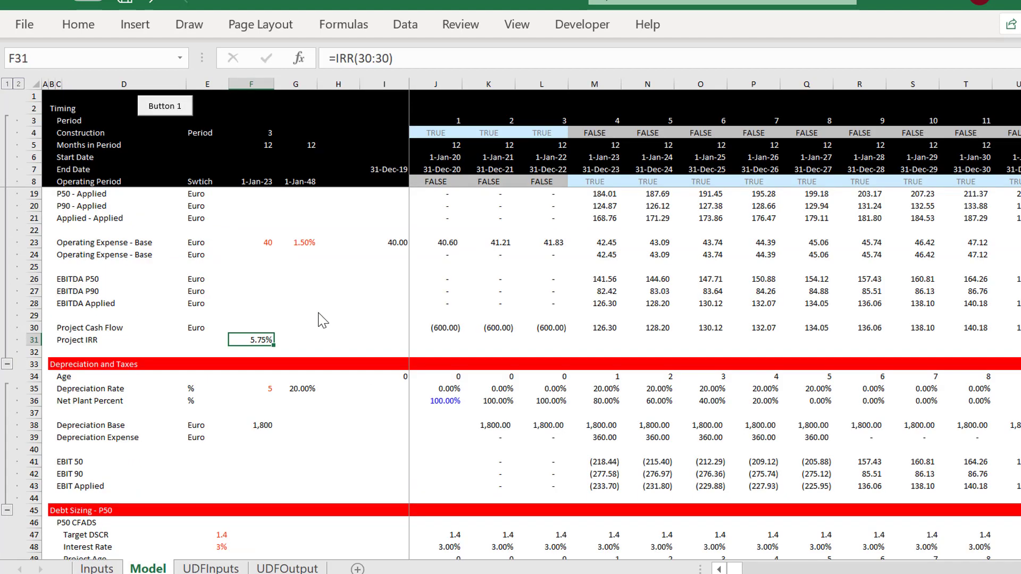
Inspect the EBITDA Applied formulas in the first operating years, ending at cell M28.
key(Right)
key(Right)
key(Right)
key(Up)
key(Up)
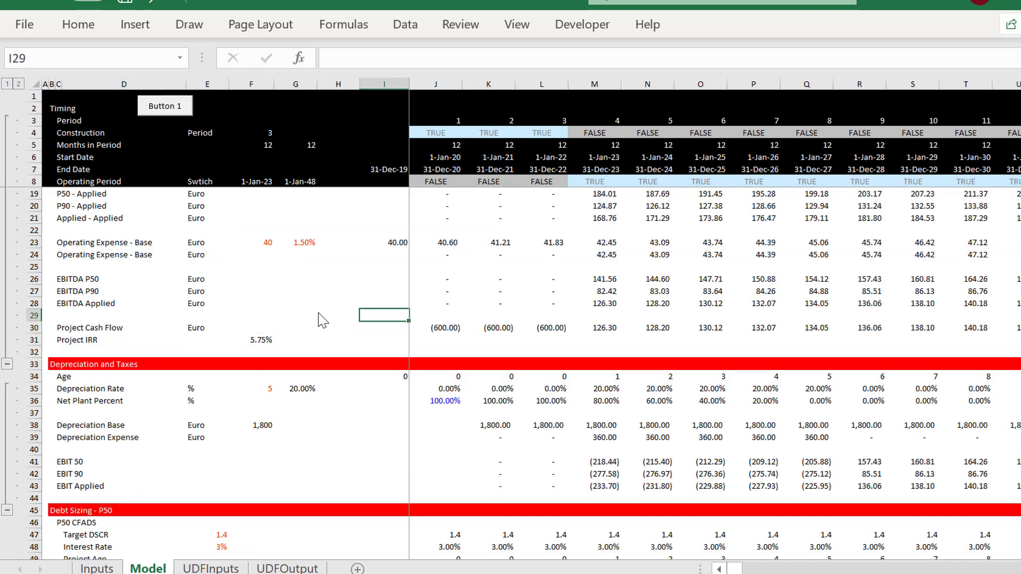
key(Up)
key(Up)
key(Right)
key(Right)
key(Down)
key(Right)
key(Right)
key(Right)
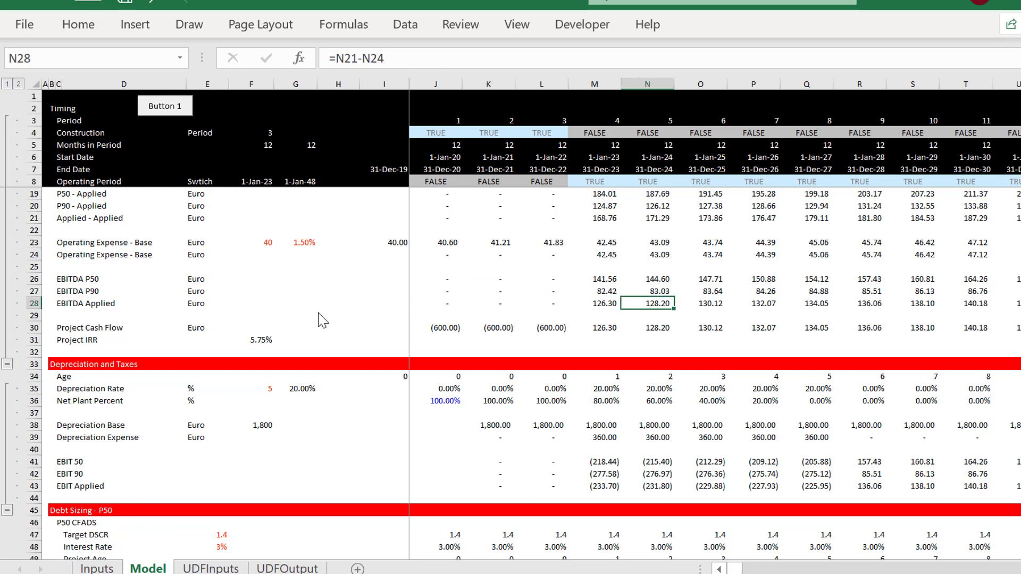
key(Left)
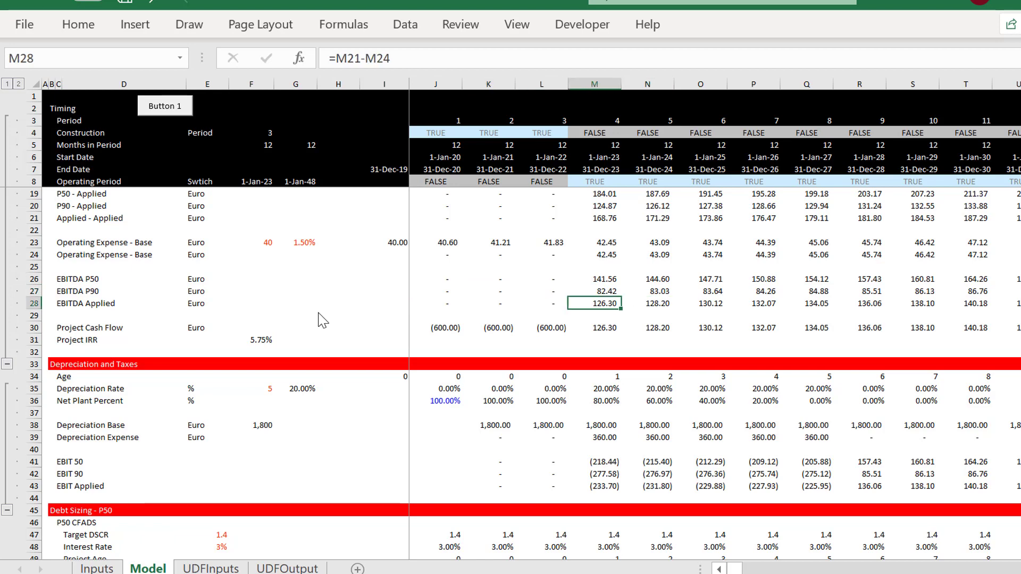
Review column M from EBITDA Applied through Depreciation and Taxes into P50 debt sizing, down to EBT Before NOL in M56.
key(Down)
key(Down)
key(Down)
key(Down)
key(Down)
key(Down)
key(Down)
key(Down)
key(Down)
key(Down)
key(Down)
key(Down)
key(Down)
key(Down)
key(Down)
key(Down)
key(Down)
key(Down)
key(Down)
key(Down)
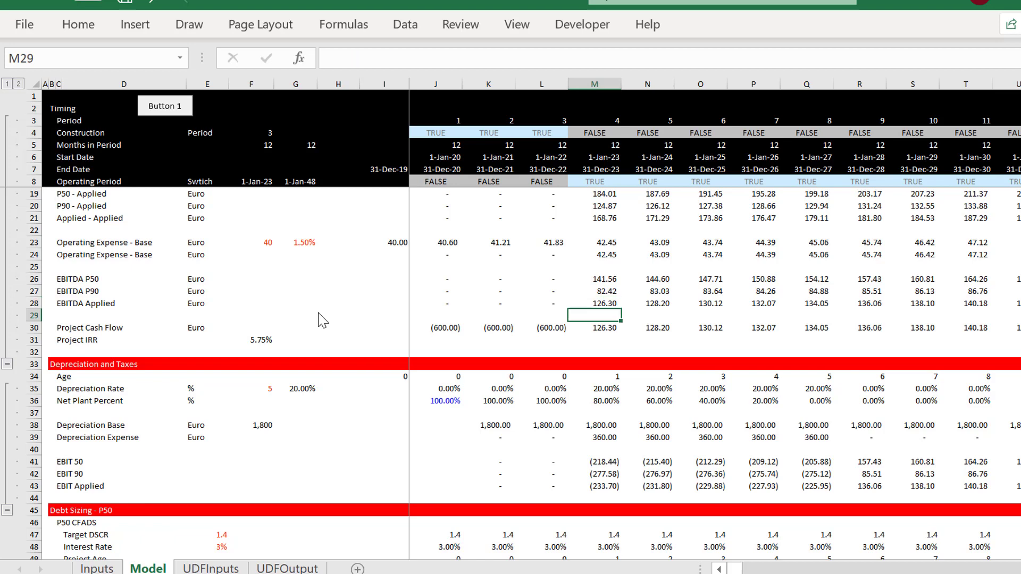
key(Down)
key(Down)
key(Down)
key(Down)
key(Down)
key(Down)
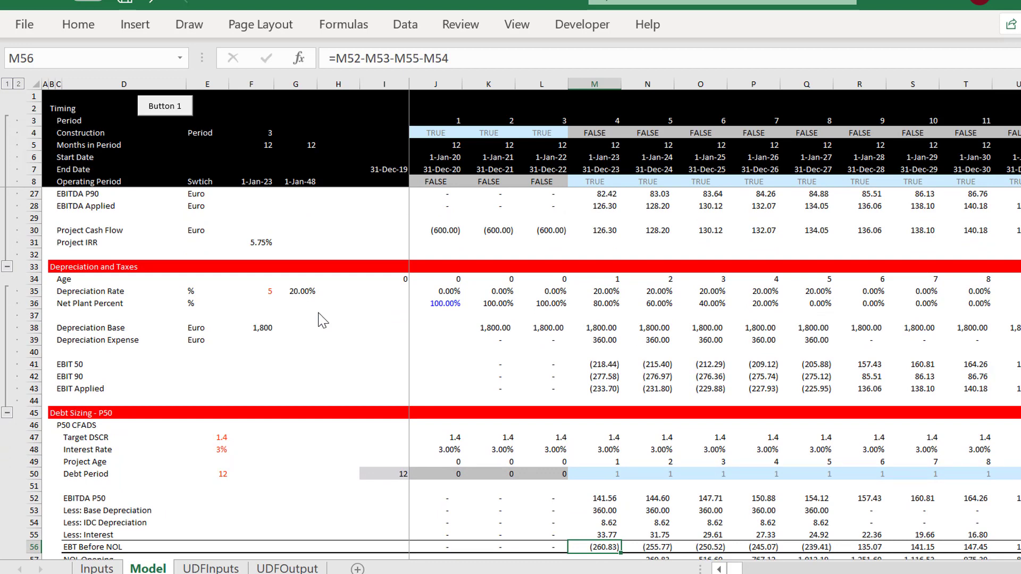
Review the NOL, Taxes Paid and CFADS over Debt Life rows in column M down to just below Target Debt Service.
key(Down)
key(Down)
key(Down)
key(Down)
key(Down)
key(Down)
key(Down)
key(Down)
key(Down)
key(Down)
key(Down)
key(Down)
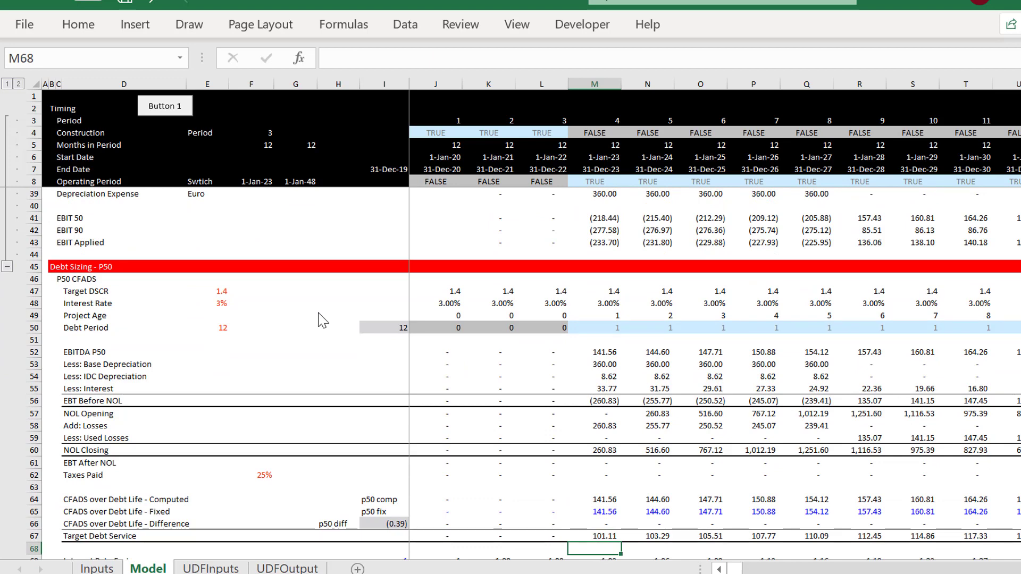
Trace column M back up from Target Debt Service in M67 to the EBITDA P50 row.
key(Up)
key(Up)
key(Up)
key(Up)
key(Up)
key(Up)
key(Up)
key(Up)
key(Up)
key(Up)
key(Up)
key(Up)
key(Up)
key(Up)
key(Up)
key(Up)
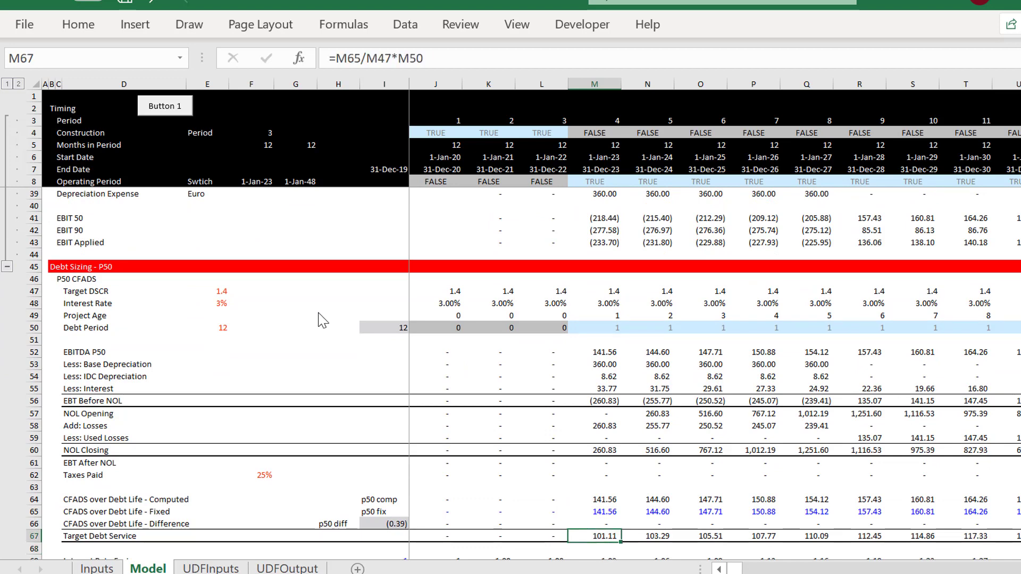
Review column M from EBITDA P50 down through the NOL, CFADS, Target Debt Service and Debt Issue rows to the debt balance.
key(Down)
key(Down)
key(Down)
key(Down)
key(Down)
key(Down)
key(Down)
key(Down)
key(Down)
key(Down)
key(Down)
key(Down)
key(Down)
key(Down)
key(Down)
key(Down)
key(Down)
key(Down)
key(Down)
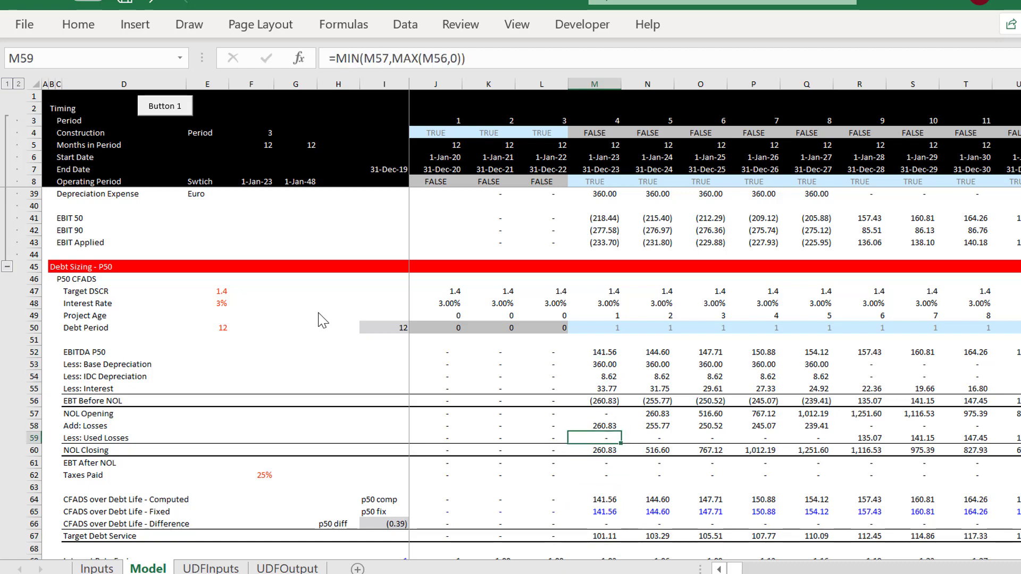
key(Down)
key(Down)
key(Down)
key(Down)
key(Down)
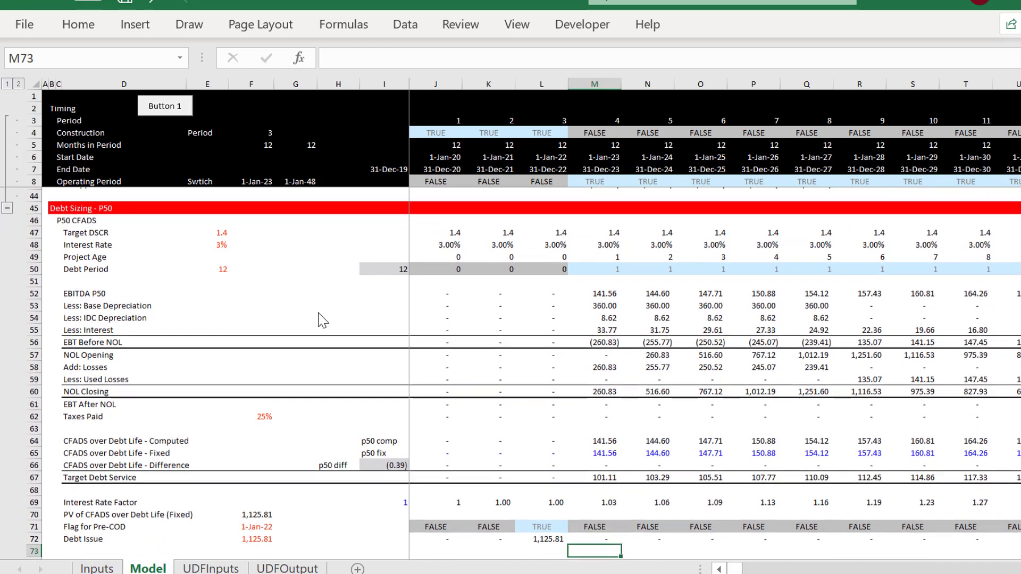
Inspect the P50 debt rows in column M from Flag for Pre-COD to DSCR Test, ending at Less: Debt Repaid in M76.
key(Up)
key(Up)
key(Up)
key(Up)
key(Up)
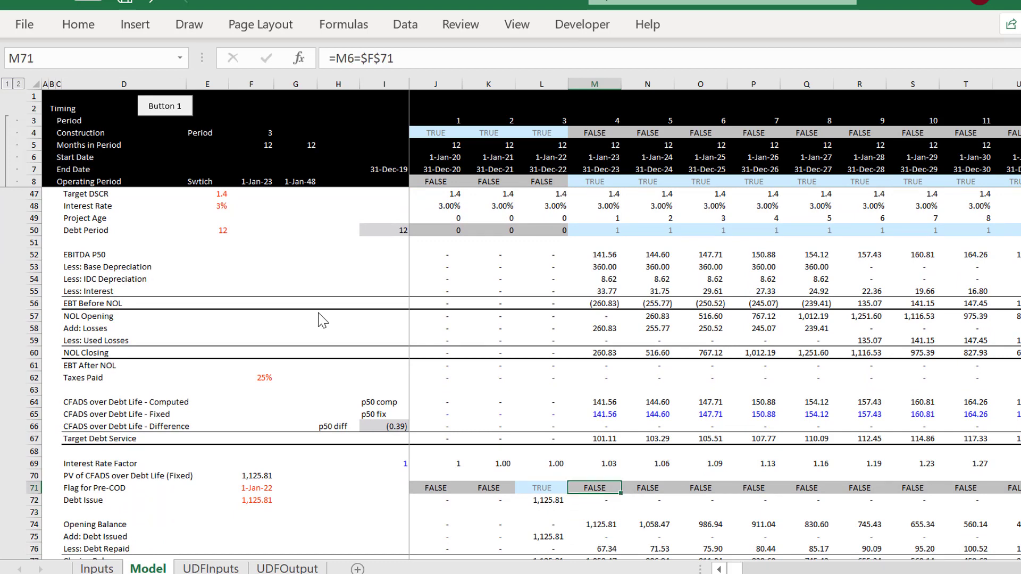
key(Down)
key(Down)
key(Down)
key(Down)
key(Down)
key(Down)
key(Down)
key(Down)
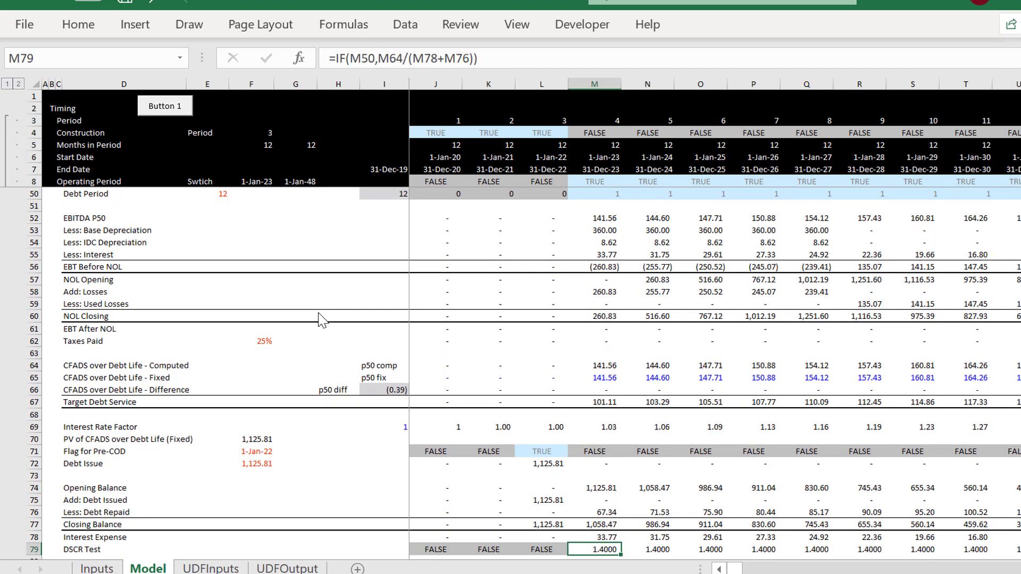
key(Down)
key(Up)
key(Up)
key(Up)
key(Up)
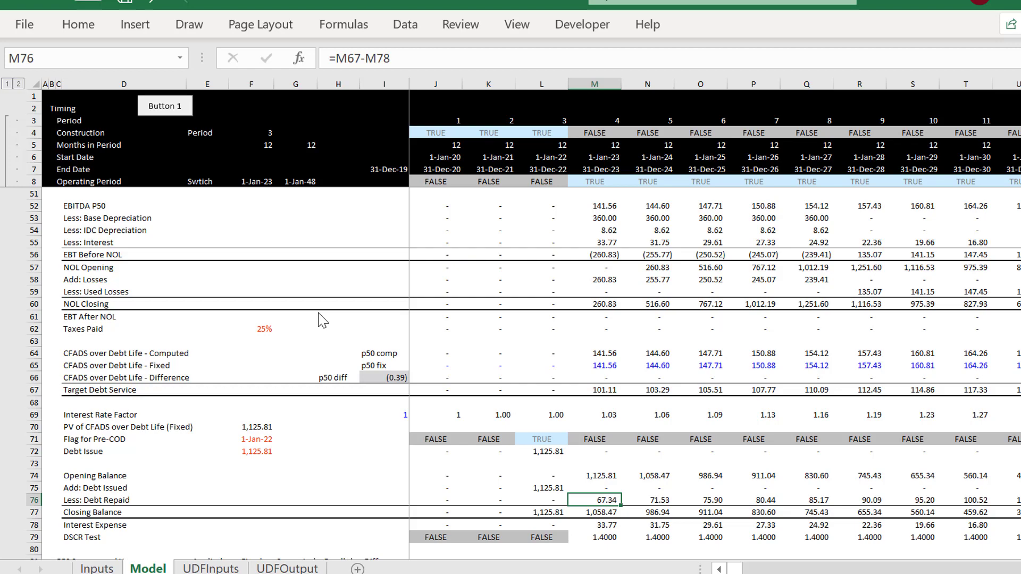
Go to the P50 Sources and Uses section at M81, with its debt balance and DSRA rows in view.
key(Page_Up)
key(Page_Down)
key(Page_Down)
key(Up)
key(Up)
key(Up)
key(Up)
key(Up)
key(Up)
key(Up)
key(Up)
key(Up)
key(Up)
key(Up)
key(Up)
key(Up)
key(Up)
key(Up)
key(Up)
key(Up)
key(Up)
key(Up)
key(Up)
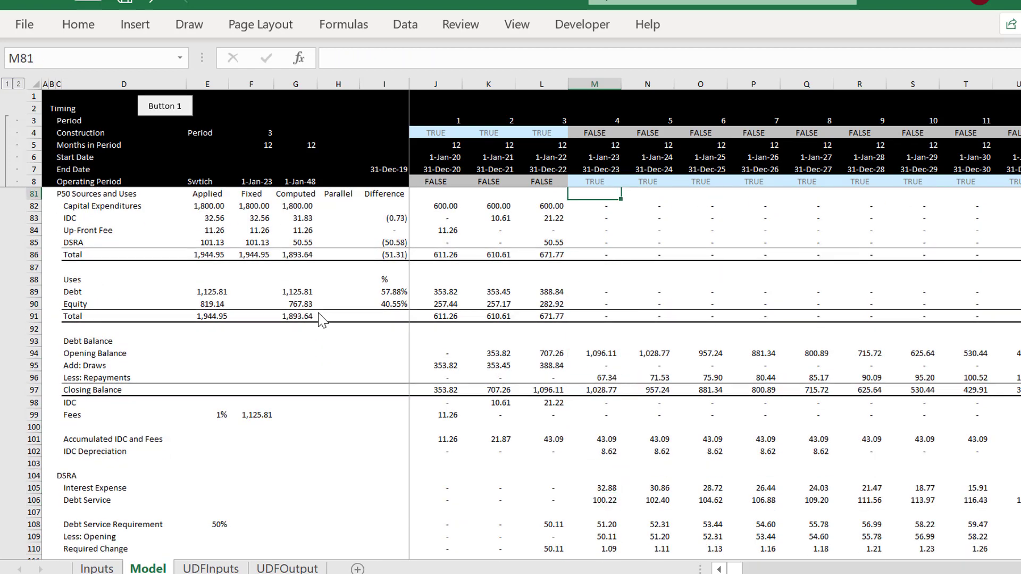
Bring the P50 debt closing balance, interest and DSCR Test rows into view above Sources and Uses, returning to M81.
key(Up)
key(Up)
key(Up)
key(Up)
key(Up)
key(Up)
key(Down)
key(Down)
key(Down)
key(Down)
key(Down)
key(Down)
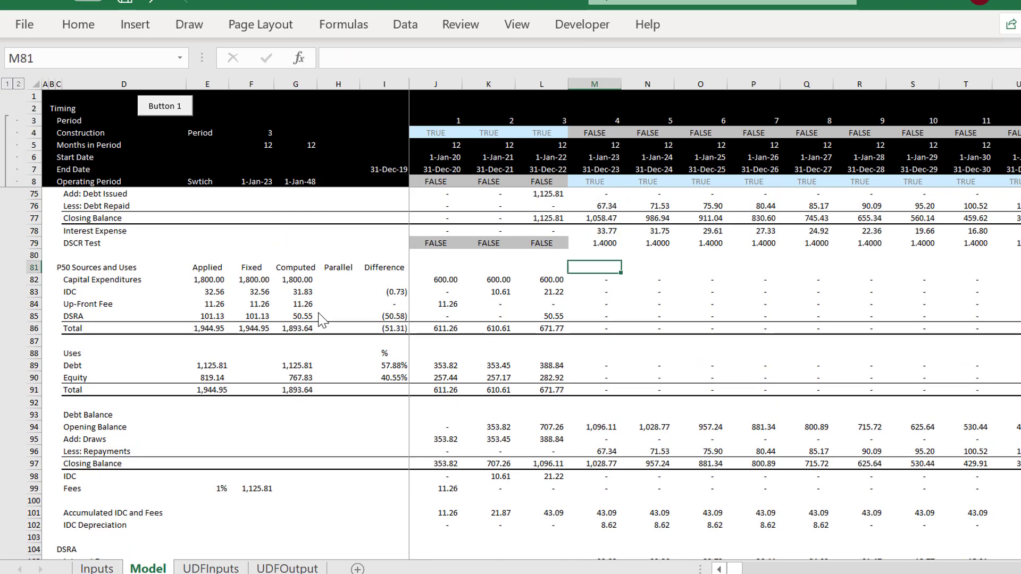
Inspect the Fixed Up-Front Fee in F84 and the Applied DSRA formula in E85 of P50 Sources and Uses.
key(Down)
key(Down)
key(Left)
key(Left)
key(Left)
key(Left)
key(Left)
key(Left)
key(Left)
key(Down)
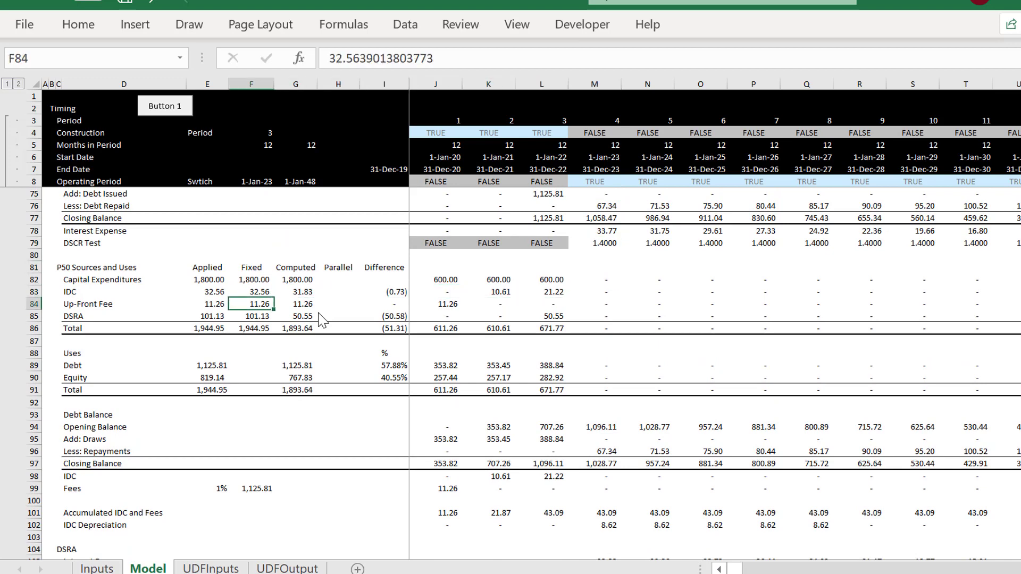
key(Left)
key(Down)
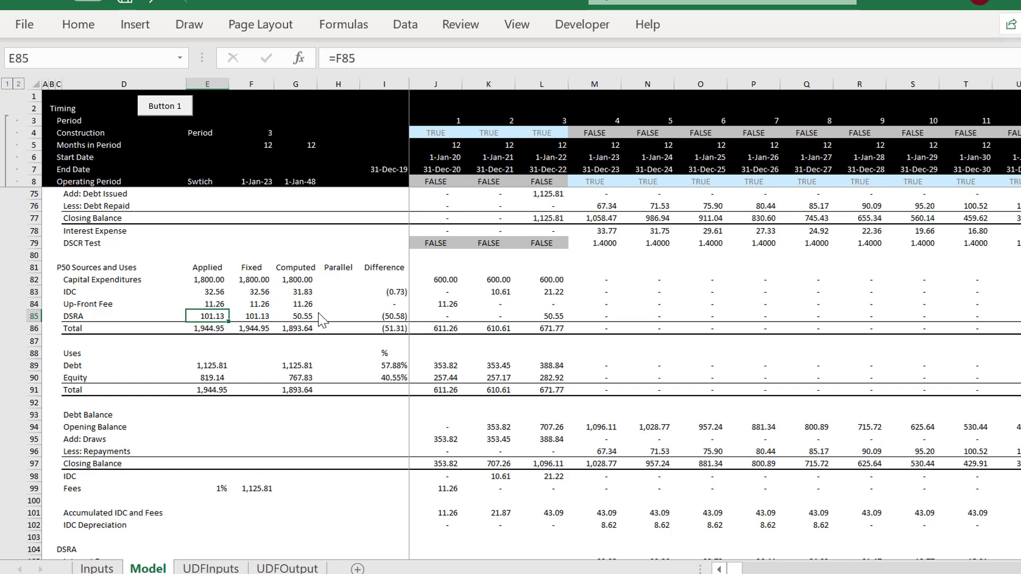
Check the Applied formulas for IDC, Up-Front Fee and DSRA in E83 to E85.
key(Up)
key(Up)
key(Down)
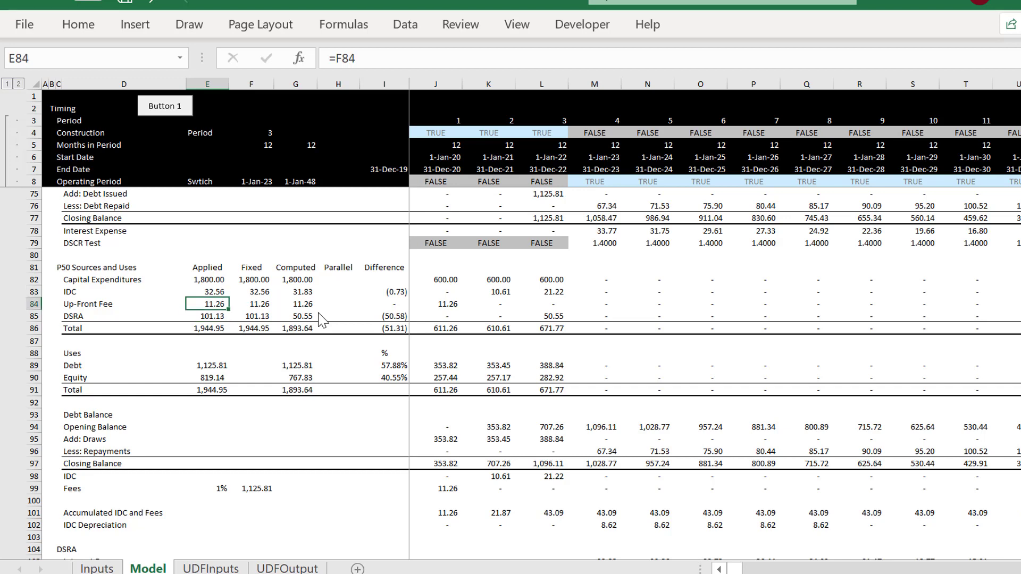
key(Up)
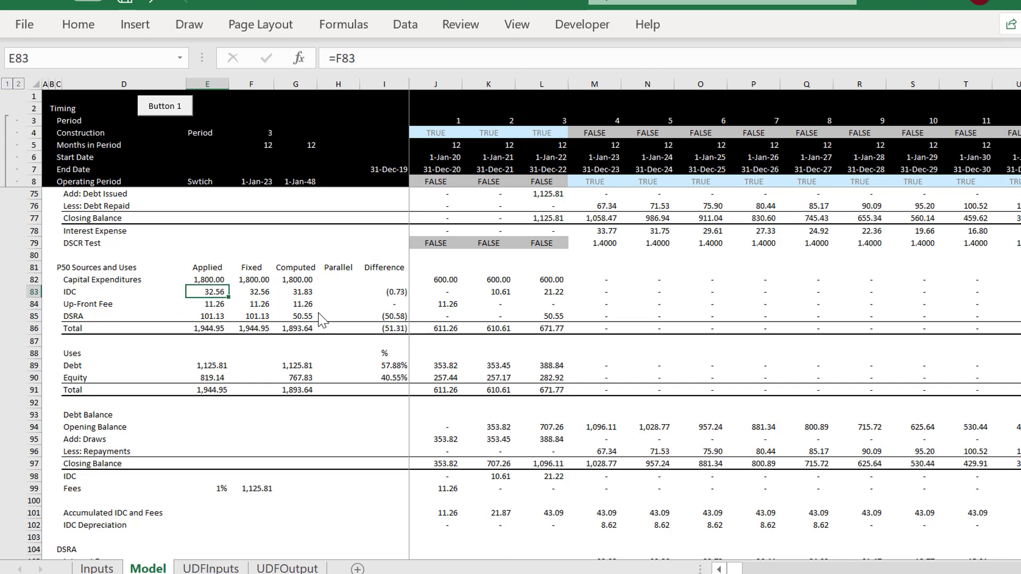
key(Down)
key(Down)
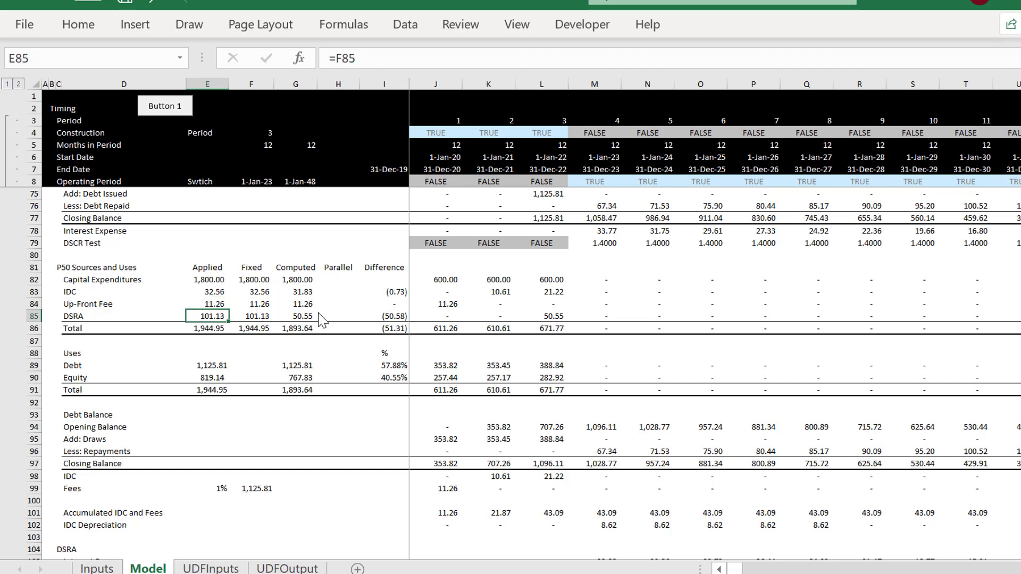
Compare the Computed IDC formula in G83 with the Fixed Up-Front Fee entry in F84.
key(Right)
key(Right)
key(Right)
key(Up)
key(Up)
key(Left)
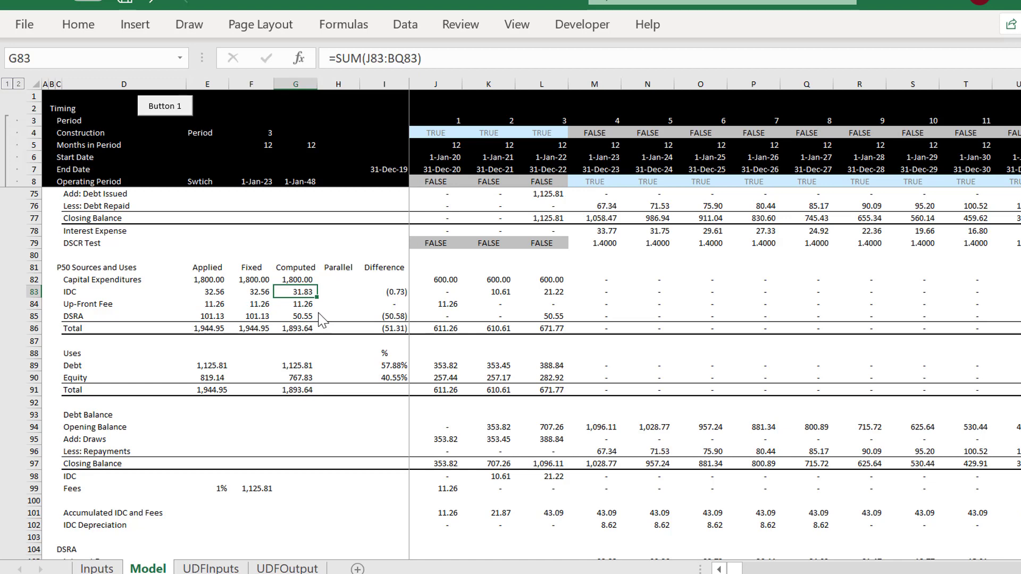
key(Left)
key(Left)
key(Down)
key(Down)
key(Right)
key(Up)
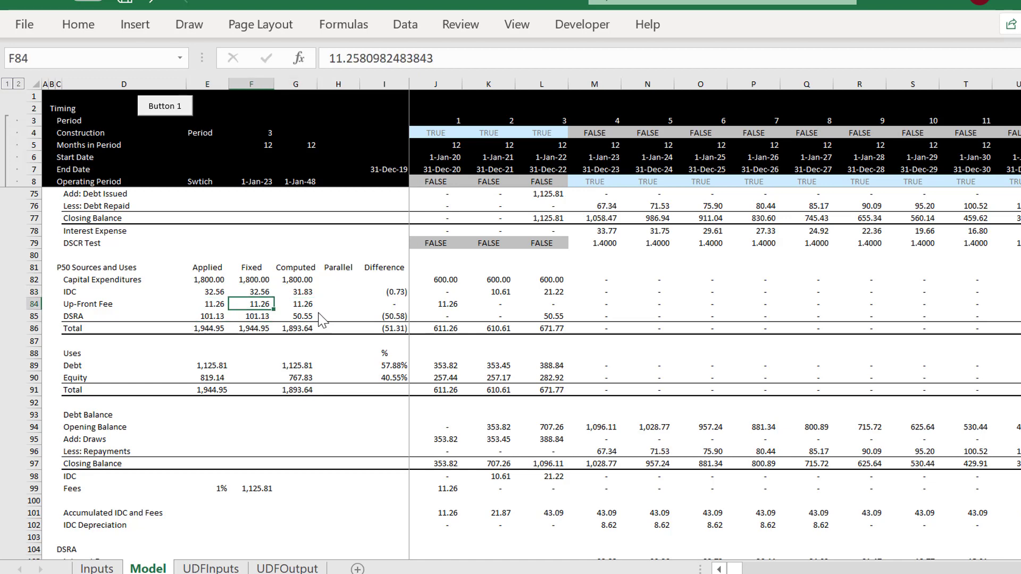
Follow the DSRA row from the Computed total in G85 to its construction-period source formula in L85.
key(Up)
key(Down)
key(Left)
key(Down)
key(Right)
key(Right)
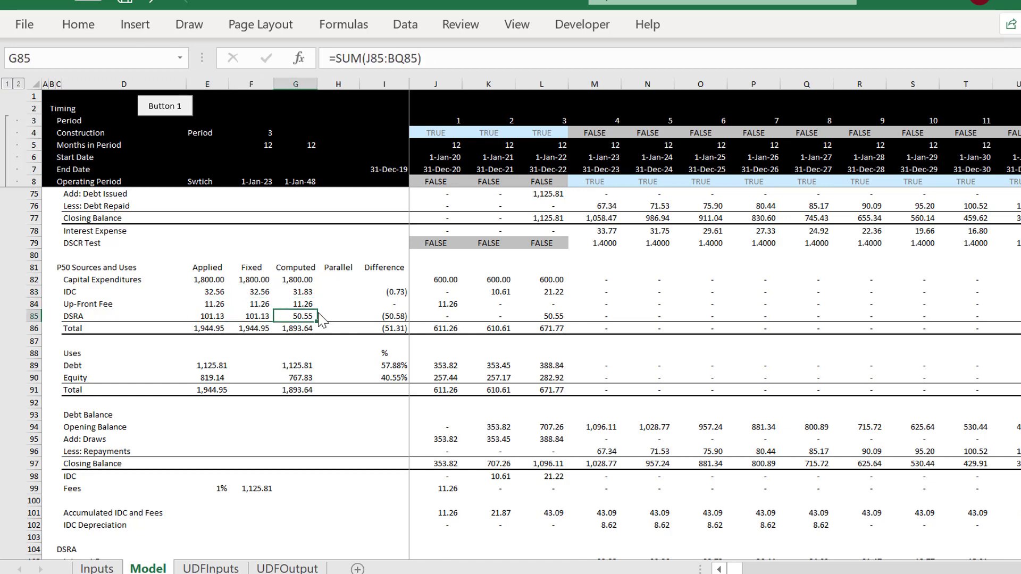
key(Right)
key(Right)
key(Right)
key(Right)
key(Right)
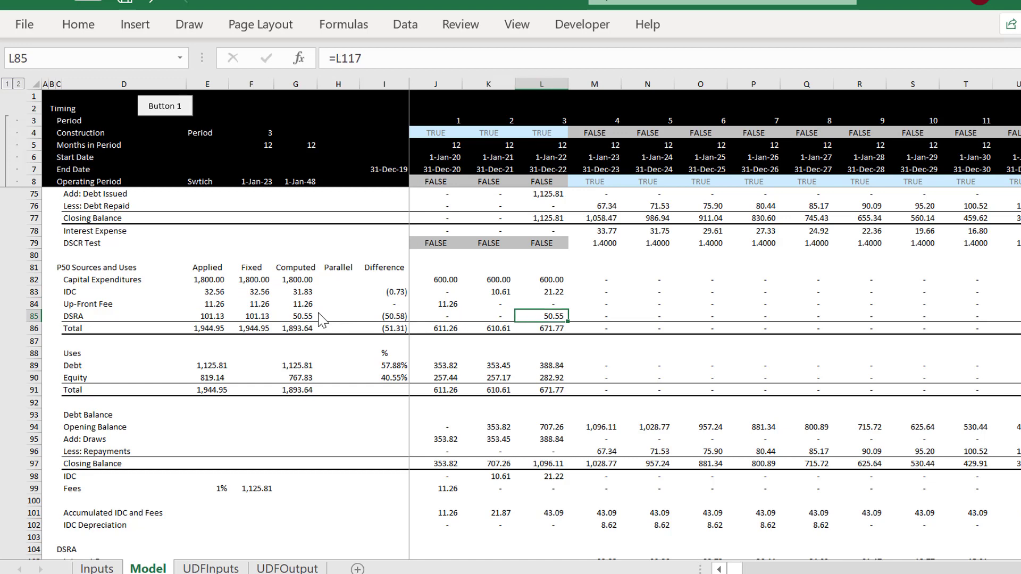
Check the Up-Front Fee difference formula in I84.
key(Up)
key(Up)
key(Left)
key(Left)
key(Left)
key(Down)
Go down past the debt balance to the IDC Depreciation row and inspect the formula in J102.
key(Down)
key(Down)
key(Down)
key(Down)
key(Down)
key(Down)
key(Down)
key(Down)
key(Down)
key(Down)
key(Down)
key(Down)
key(Down)
key(Down)
key(Down)
key(Down)
key(Down)
key(Down)
key(Down)
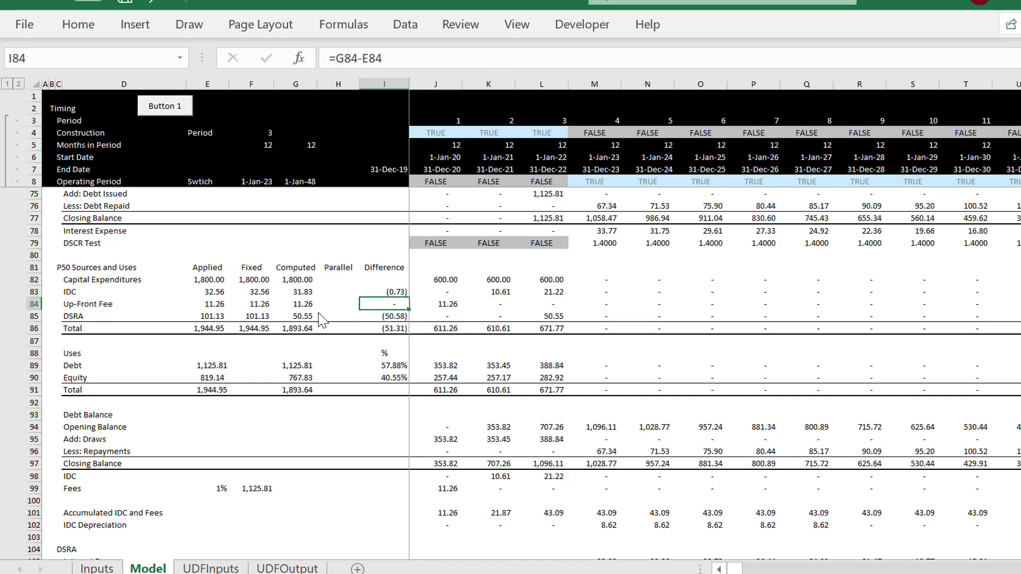
key(Up)
key(Right)
key(Right)
key(Right)
key(Right)
key(Right)
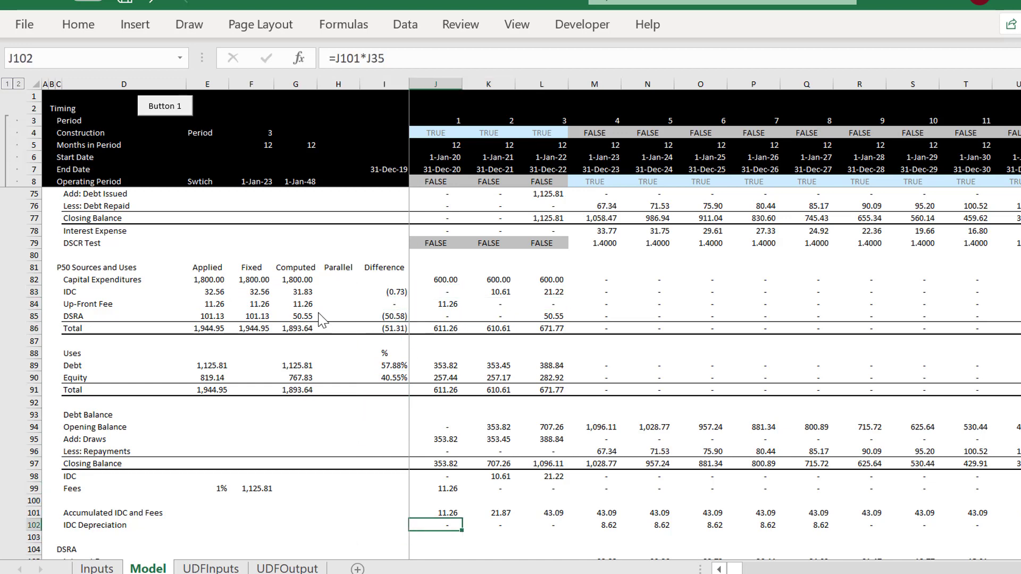
Go back up to the P50 debt sizing section and inspect the Debt Issue formula in N72.
key(Up)
key(Up)
key(Up)
key(Up)
key(Up)
key(Up)
key(Up)
key(Up)
key(Up)
key(Up)
key(Up)
key(Up)
key(Up)
key(Up)
key(Up)
key(Up)
key(Up)
key(Up)
key(Up)
key(Up)
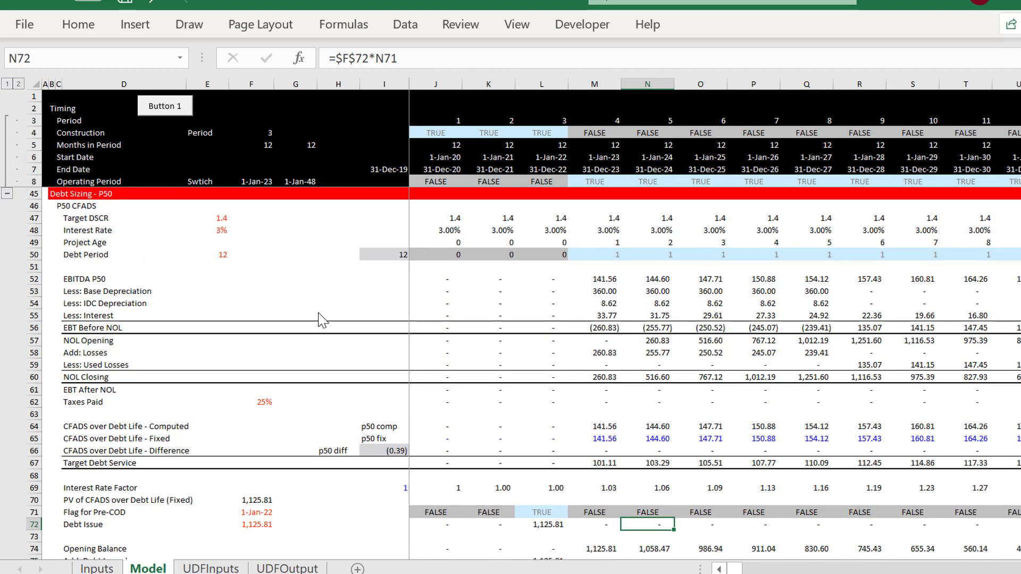
Inspect the Less: Interest link in N55 and the Less: IDC Depreciation link in M54.
key(Up)
key(Up)
key(Up)
key(Up)
key(Up)
key(Up)
key(Up)
key(Up)
key(Up)
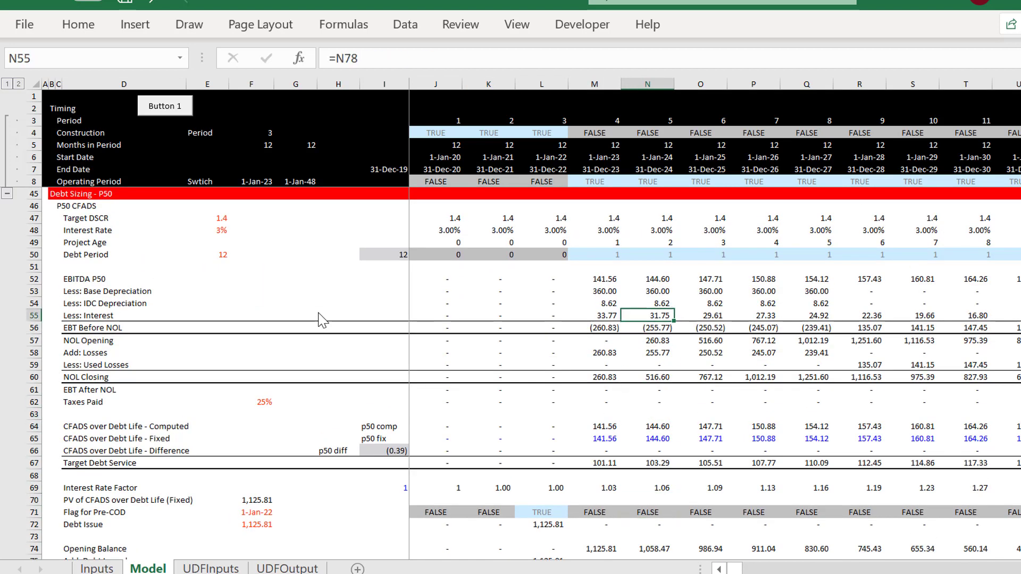
key(Left)
key(Left)
key(Right)
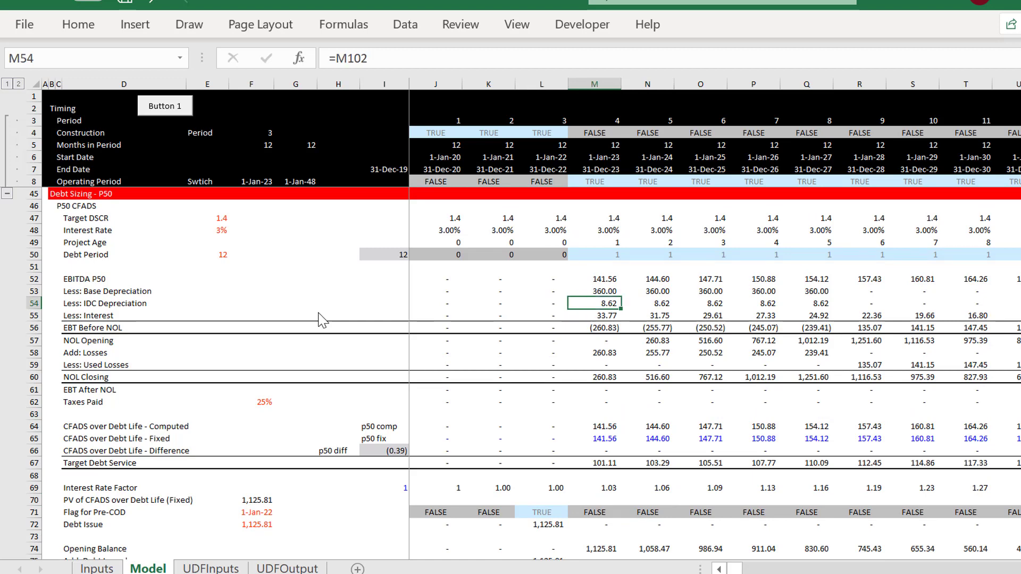
Return to Sources and Uses, check the Up-Front Fee link in L84, and go to A87 below the Total row.
key(Page_Down)
key(Left)
key(Left)
key(Left)
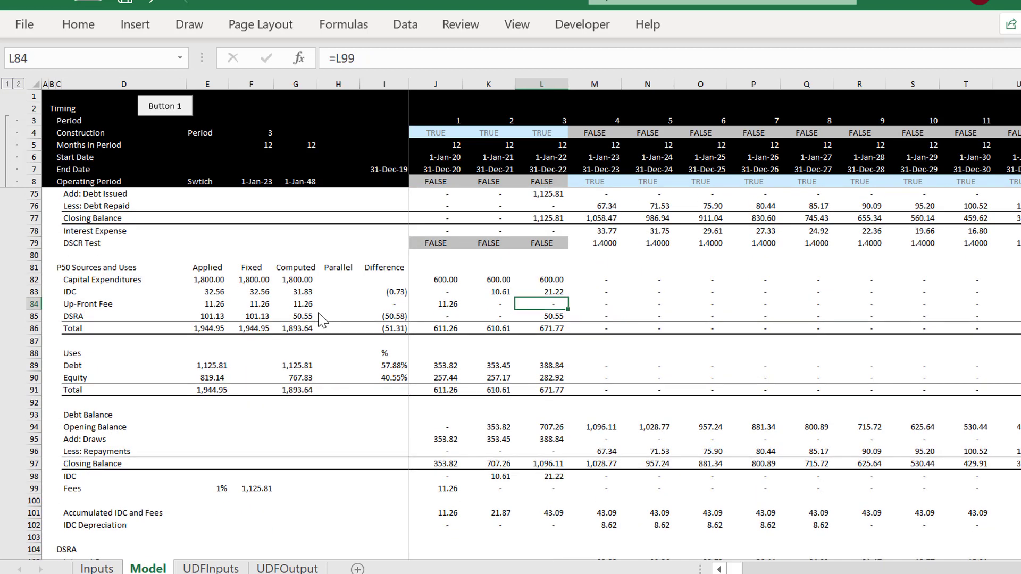
key(Home)
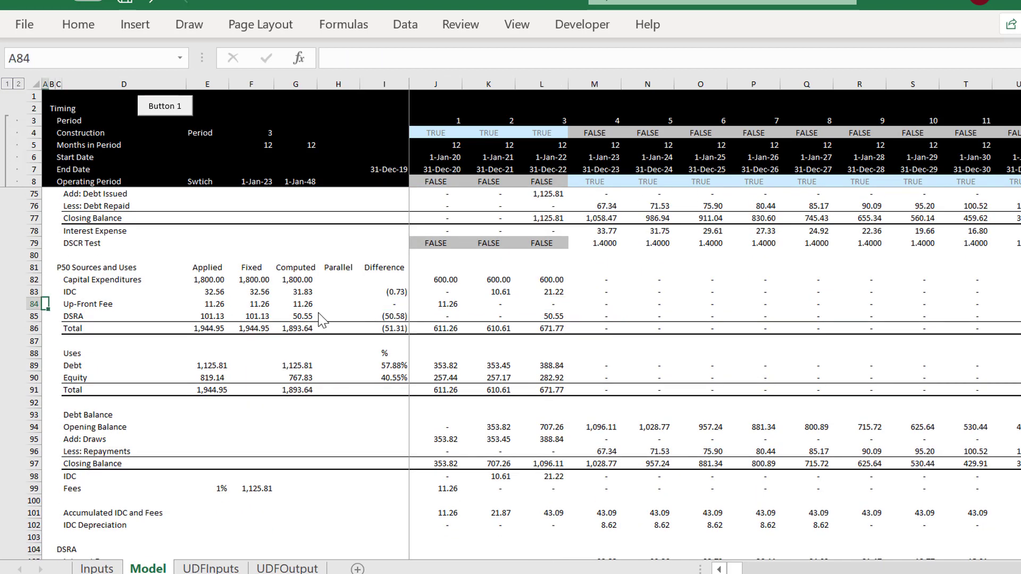
key(Down)
key(Down)
key(Down)
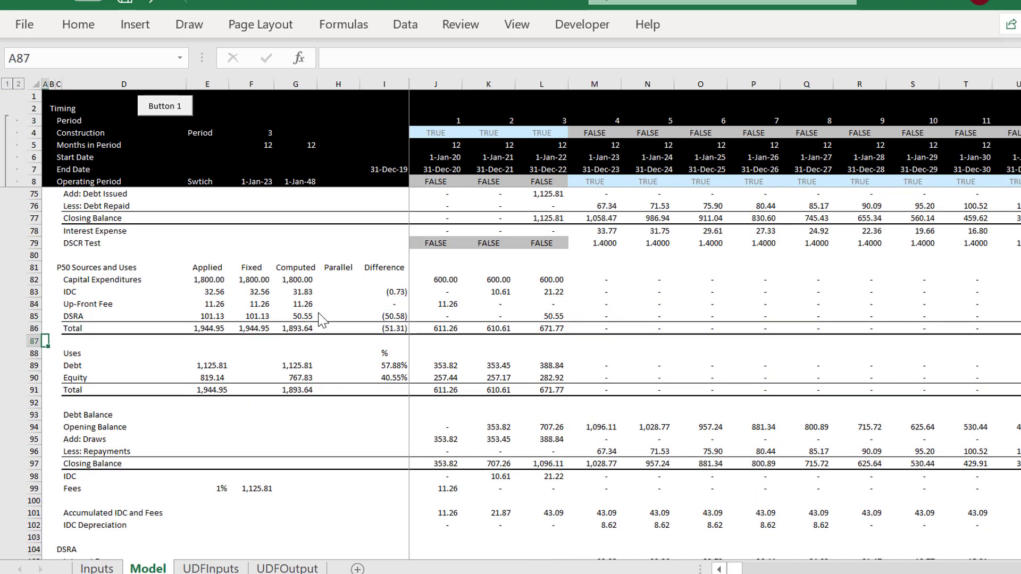
Move along the Total row of P50 Sources and Uses and inspect the Difference total formula in I86.
key(Right)
key(Right)
key(Right)
key(Right)
key(Right)
key(Up)
key(Right)
key(Right)
key(Right)
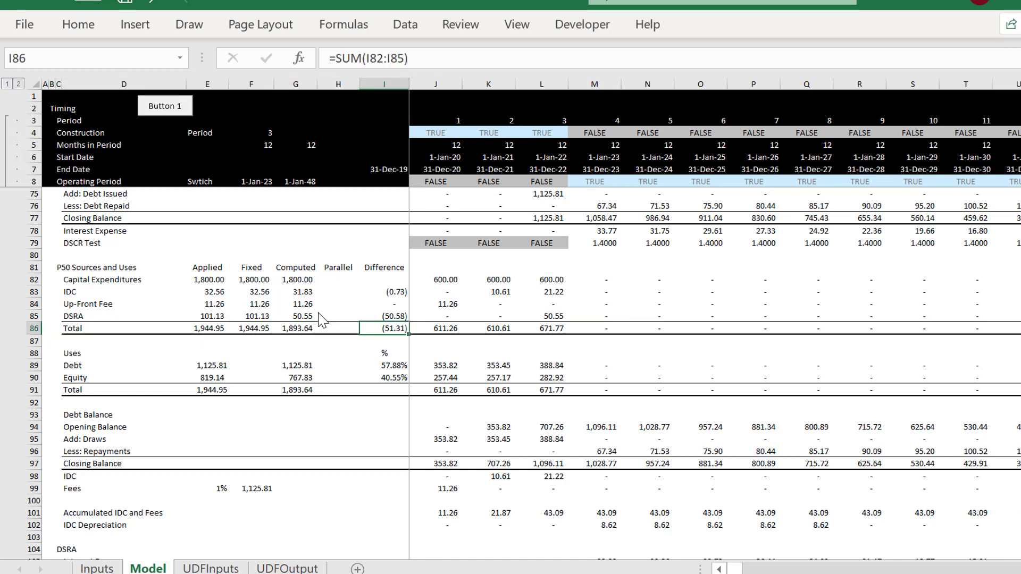
Check the difference formulas for IDC in I83 and DSRA in I85.
key(Up)
key(Up)
key(Up)
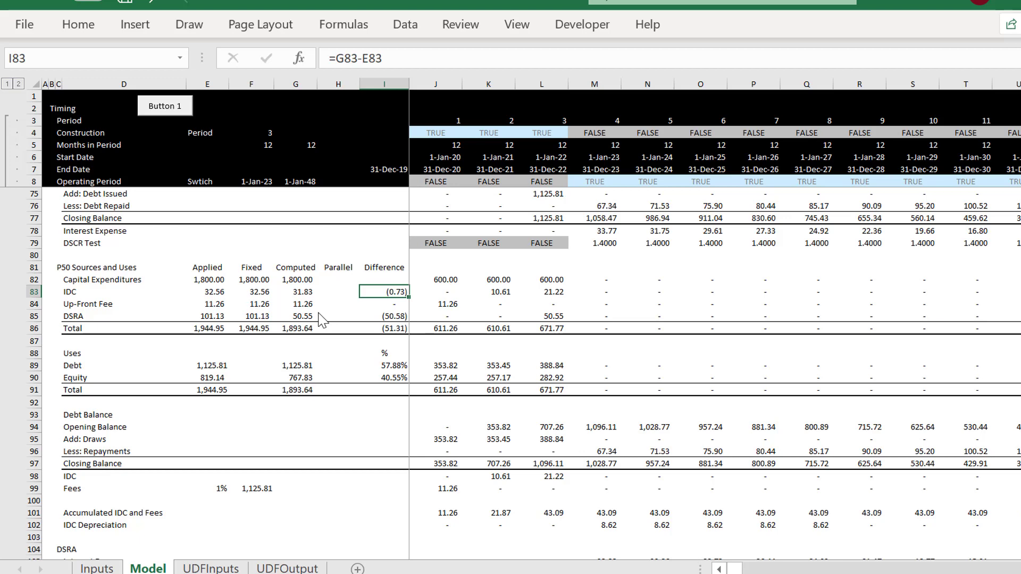
key(Down)
key(Down)
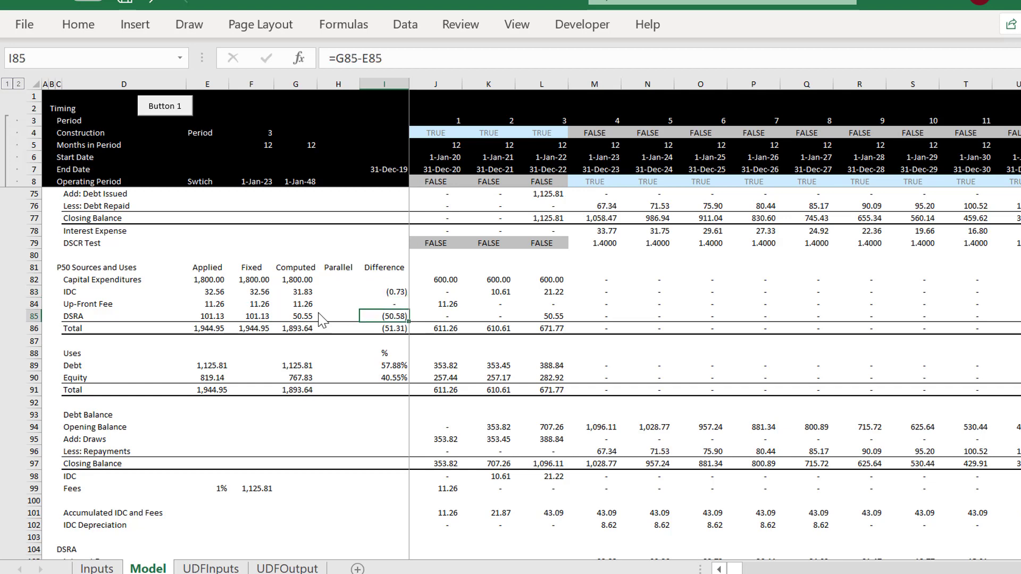
Move from the DSRA difference through the Fixed column and Uses rows to the Debt Balance section at F93.
key(Left)
key(Left)
key(Left)
key(Left)
key(Right)
key(Down)
key(Down)
key(Down)
key(Down)
key(Down)
key(Down)
key(Down)
key(Down)
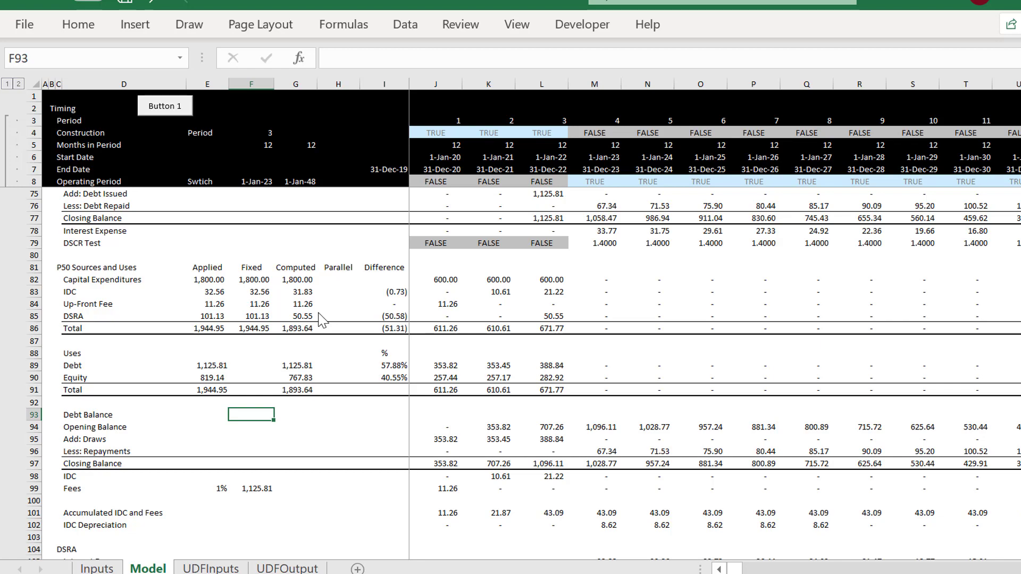
Look through the Debt Balance, IDC, fees and DSRA rows down to F121 below the DSRA difference.
key(Down)
key(Down)
key(Down)
key(Down)
key(Down)
key(Down)
key(Down)
key(Down)
key(Down)
key(Down)
key(Down)
key(Down)
key(Down)
key(Down)
key(Down)
key(Down)
key(Down)
key(Down)
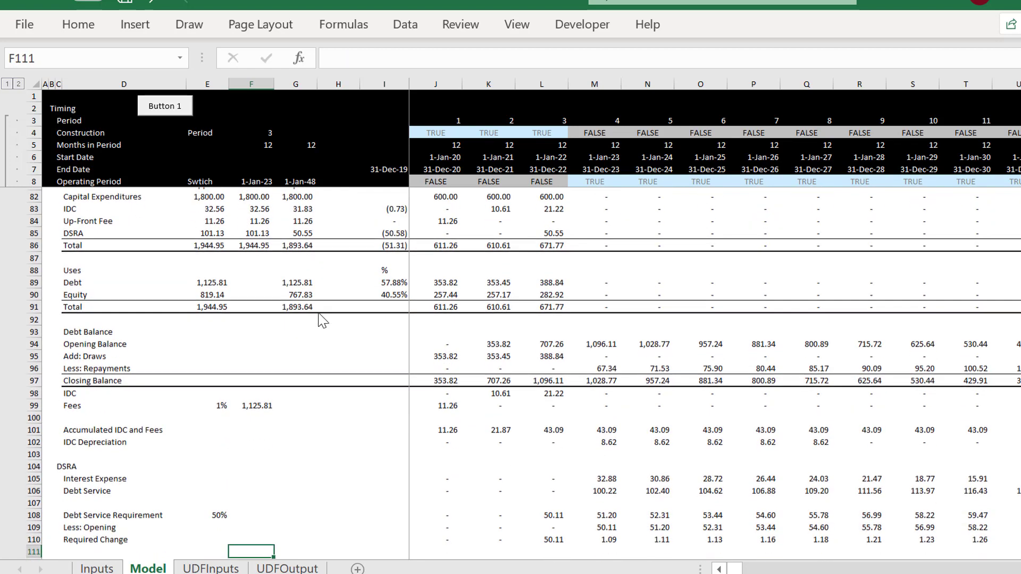
key(Down)
key(Down)
key(Down)
key(Down)
key(Down)
key(Down)
key(Down)
key(Down)
key(Down)
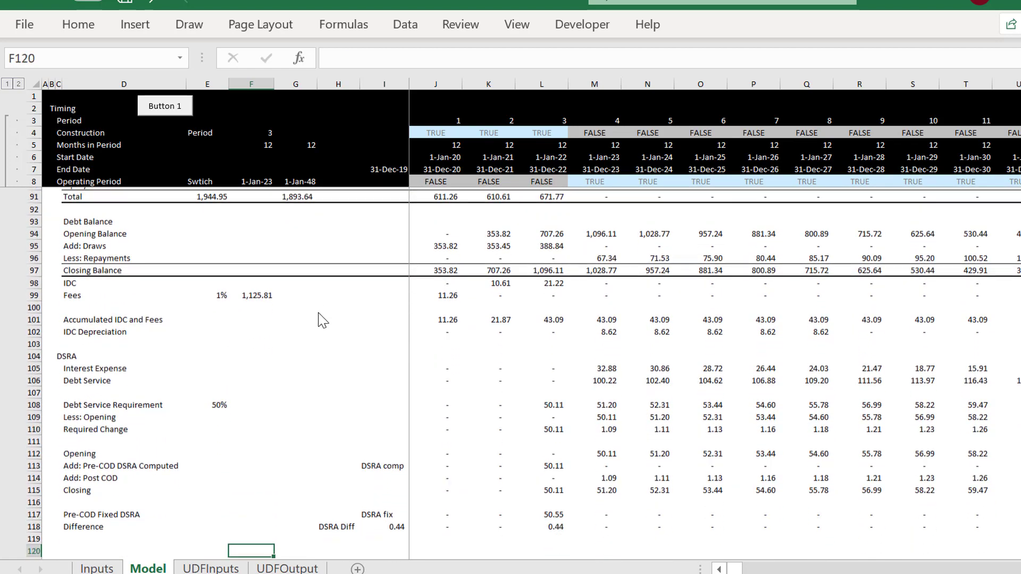
key(Down)
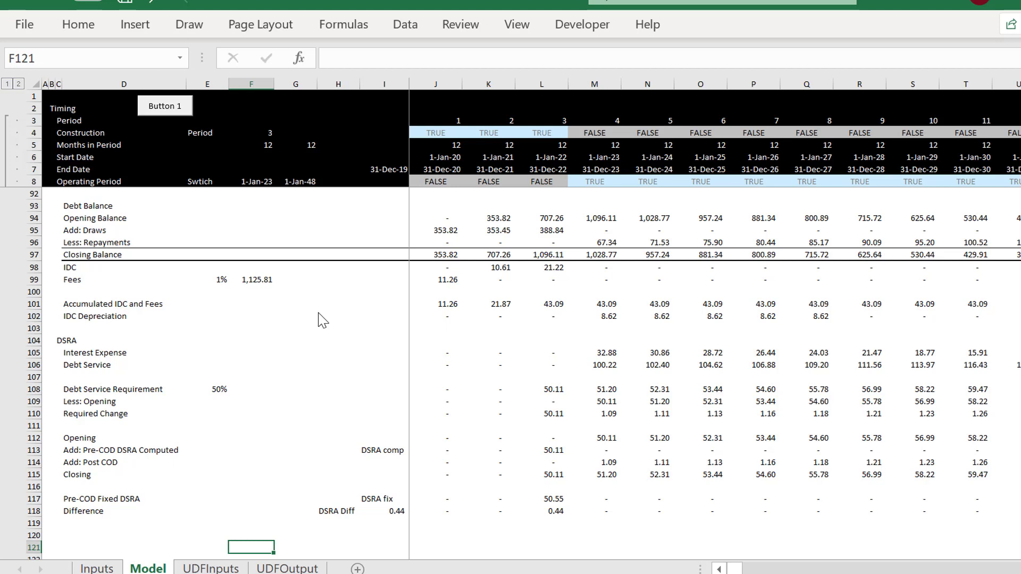
Return to the P50 debt sizing section and inspect the precedents of the PV of CFADS over Debt Life formula in F70.
key(Left)
key(Left)
key(Left)
key(Left)
key(Left)
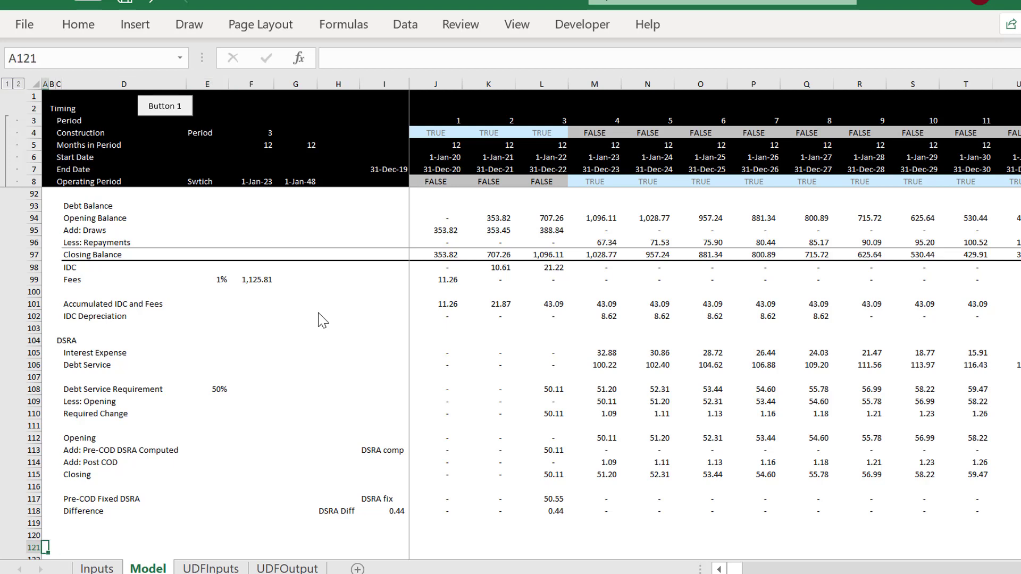
key(Page_Up)
key(Up)
key(Up)
key(Up)
key(Up)
key(Up)
key(Up)
key(Up)
key(Up)
key(Up)
key(Up)
key(Up)
key(Up)
key(Up)
key(Up)
key(Up)
key(Up)
key(Up)
key(Up)
key(Up)
key(Up)
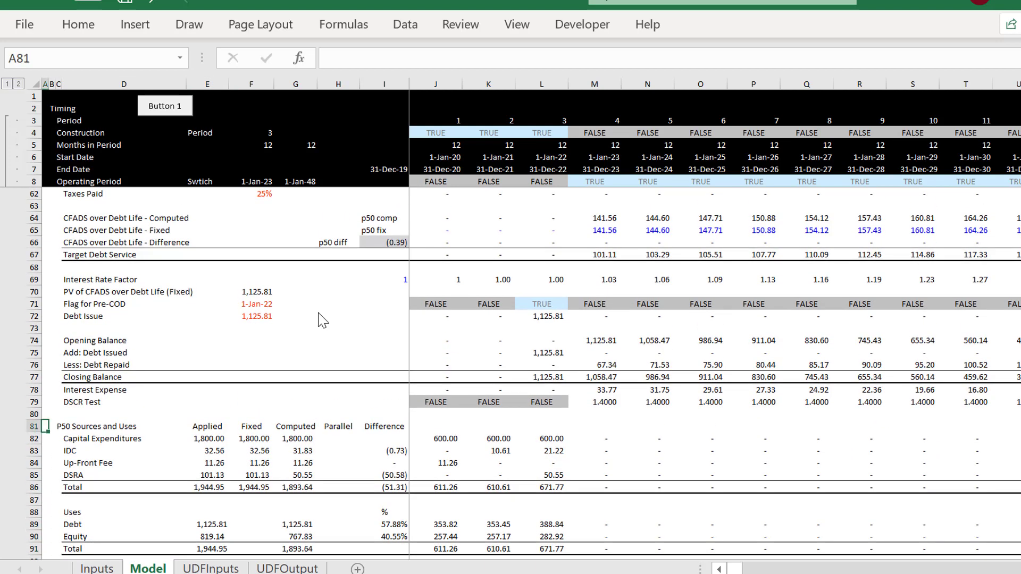
key(Right)
key(Right)
key(Right)
key(Down)
key(Down)
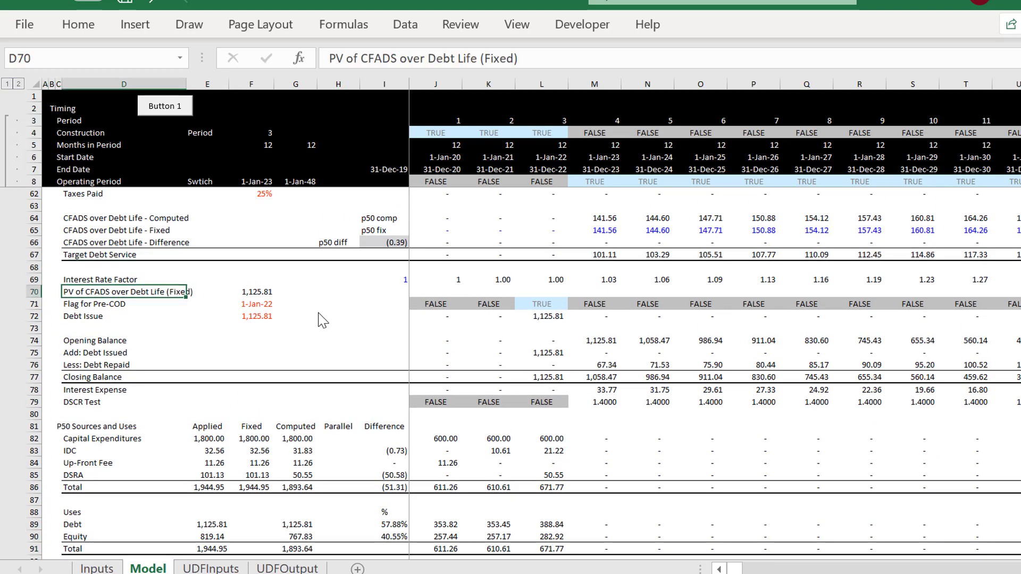
key(Right)
key(Right)
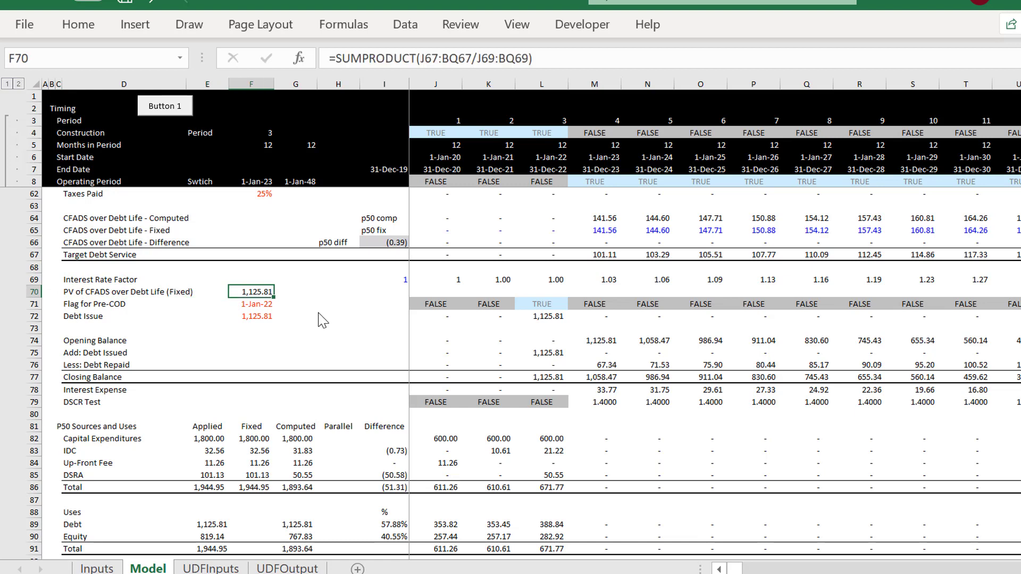
key(F2)
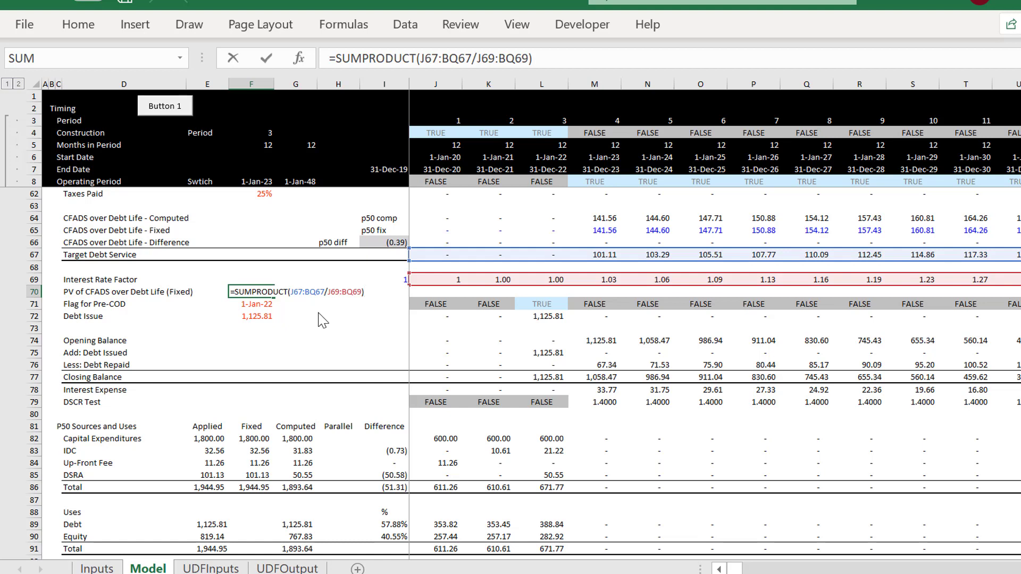
key(ctrl+Return)
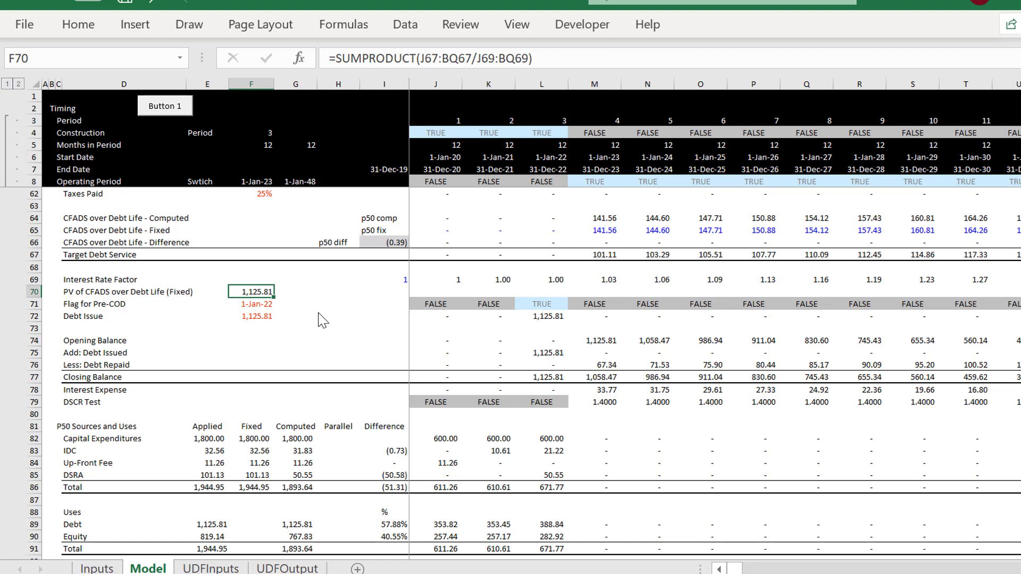
Copy the whole Debt Sizing - P50 block, rows 45 to 119, from its red heading through the DSRA difference.
key(Left)
key(Home)
key(Page_Up)
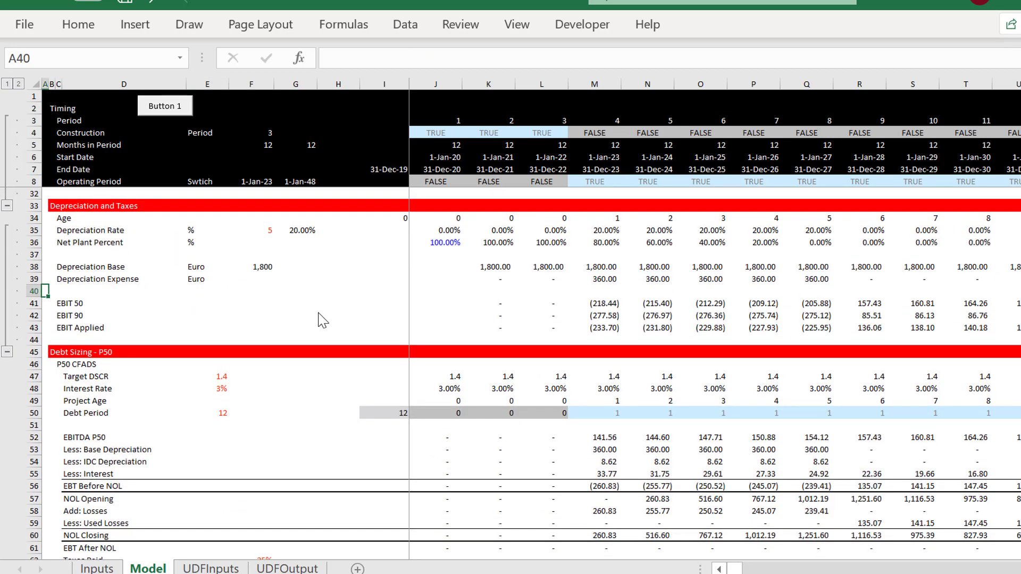
key(Down)
key(Down)
key(Down)
key(Down)
key(shift+space)
key(shift+Down)
key(shift+Down)
key(shift+Down)
key(shift+Down)
key(shift+Down)
key(shift+Down)
key(shift+Down)
key(shift+Down)
key(shift+Down)
key(shift+Down)
key(shift+Down)
key(shift+Down)
key(shift+Down)
key(shift+Down)
key(shift+Down)
key(shift+Down)
key(shift+Down)
key(shift+Down)
key(shift+Down)
key(shift+Down)
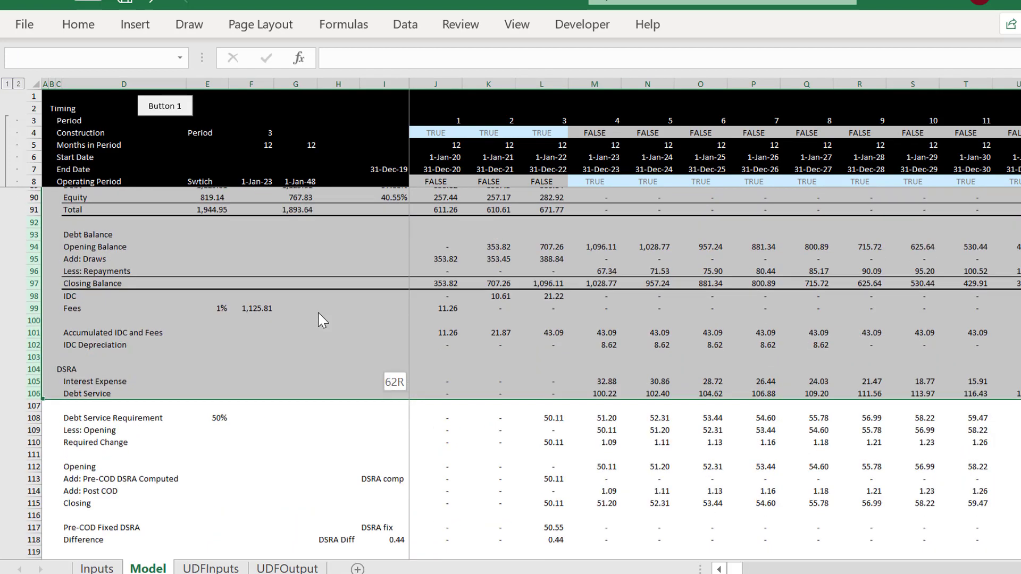
key(shift+Down)
key(shift+Down)
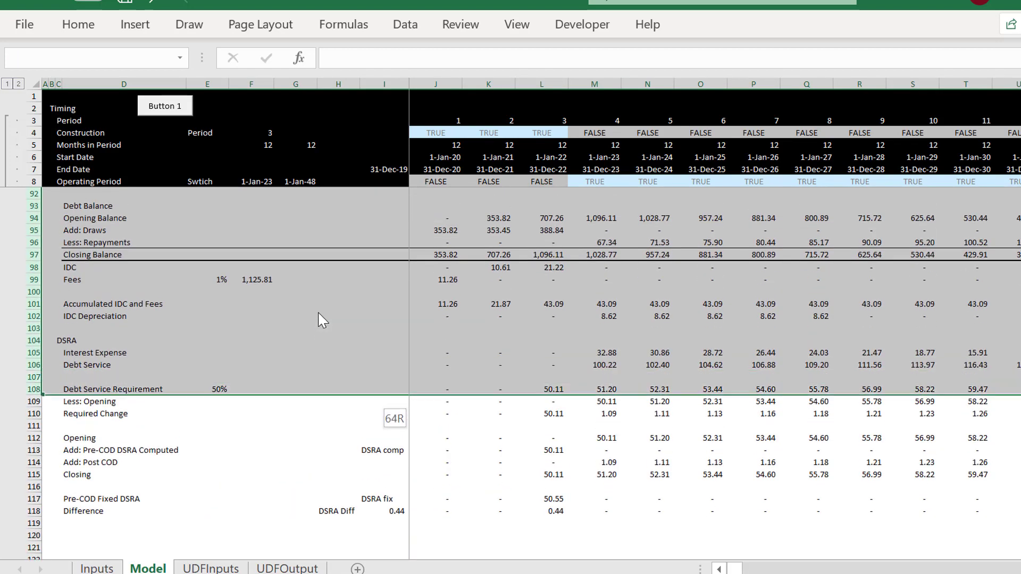
key(shift+Down)
key(shift+Down)
key(shift+Down)
key(shift+Down)
key(shift+Down)
key(shift+Down)
key(shift+Down)
key(shift+Down)
key(shift+Down)
key(shift+Down)
key(shift+Down)
key(ctrl+c)
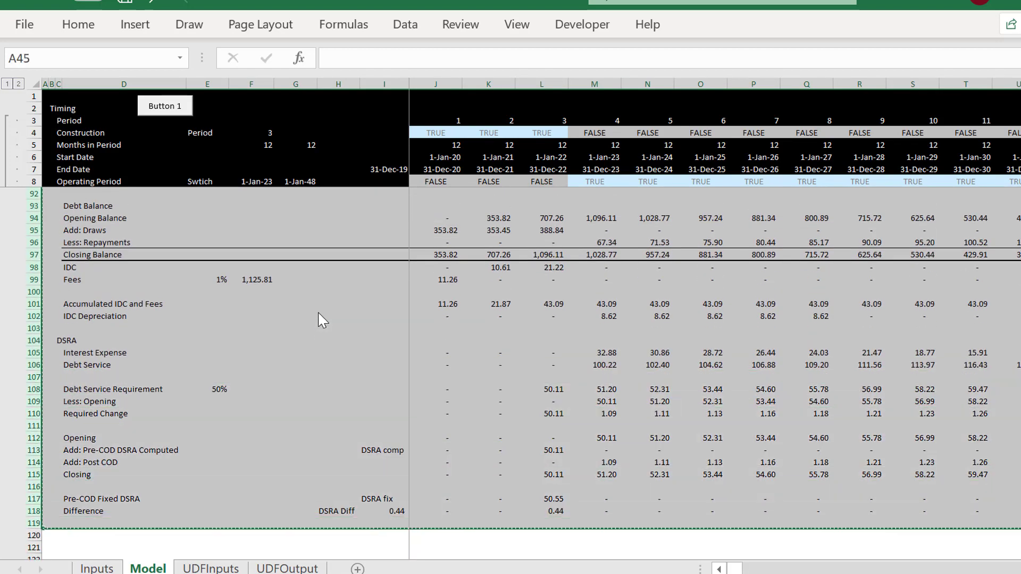
Go to the empty area below the P50 block, at A135.
key(Down)
key(Page_Down)
key(Page_Down)
key(Page_Down)
key(Down)
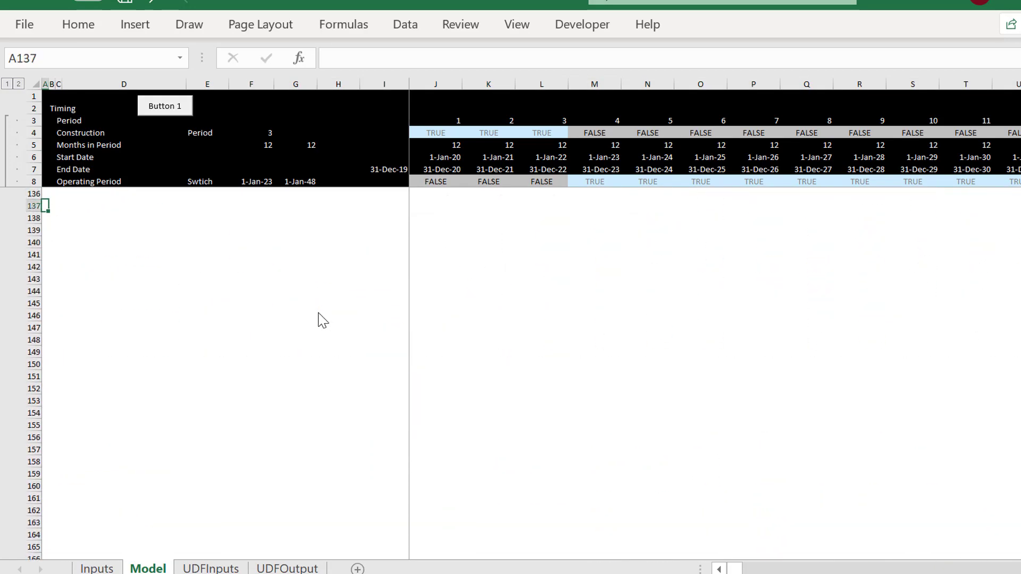
key(Up)
key(Up)
key(Up)
key(Down)
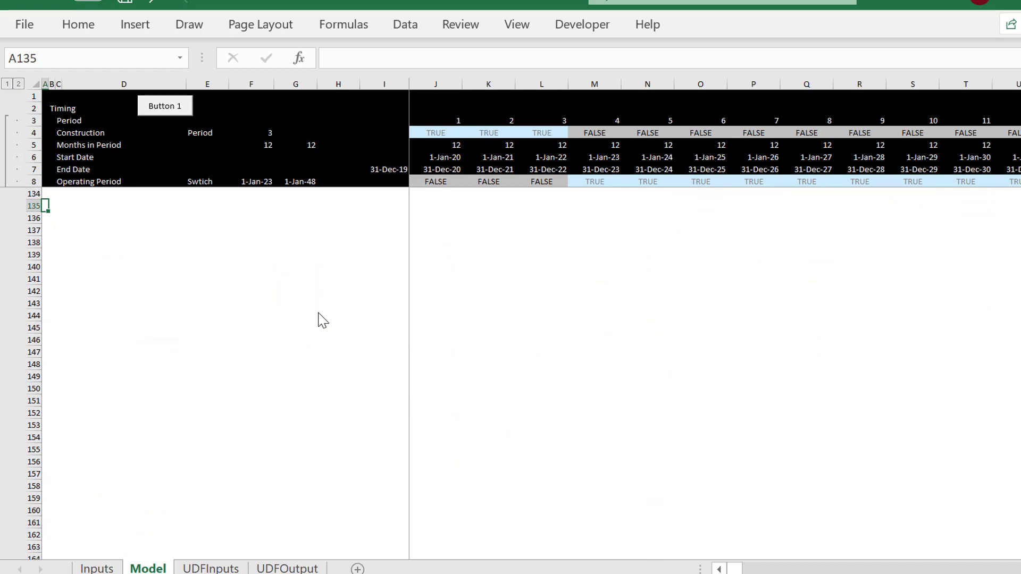
Return to the Operations heading in row 10 and review the capital expenditure, P50/P90 production and operating expense rows.
key(Page_Up)
key(Page_Up)
key(Page_Up)
key(Page_Up)
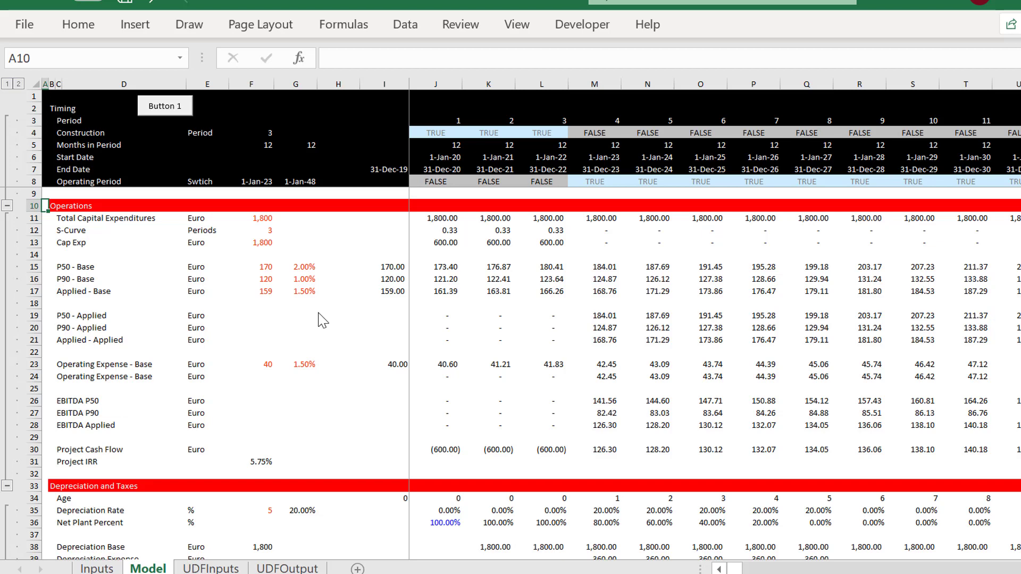
key(Down)
key(Down)
key(Down)
key(Down)
key(Down)
key(Down)
key(Down)
key(Down)
key(Down)
key(Down)
key(Down)
key(Down)
key(Down)
key(Down)
key(Down)
key(Down)
key(Down)
key(Down)
key(Down)
key(Down)
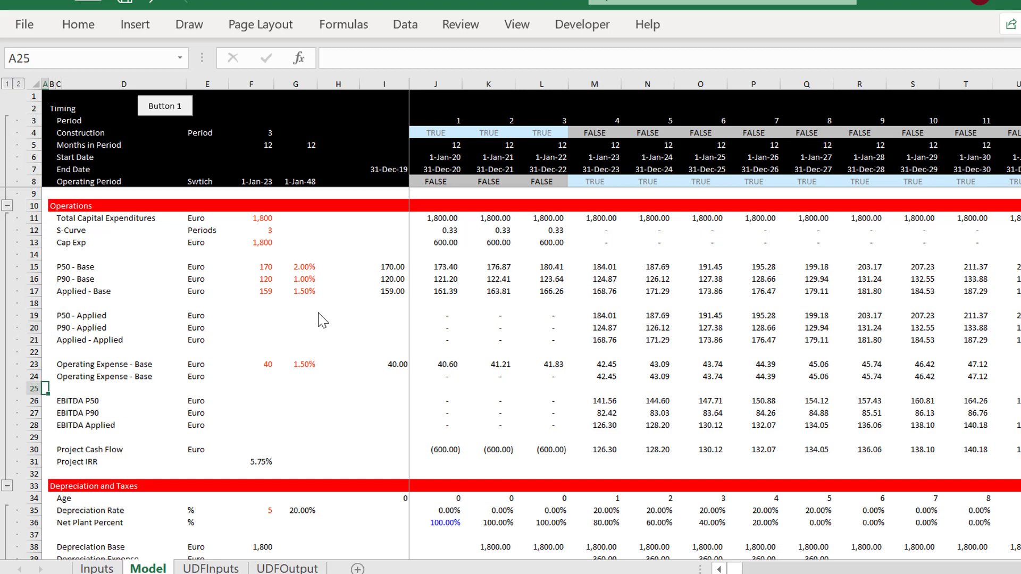
Review the EBITDA, Depreciation and Taxes, and P50 debt sizing rows down to A63 below Taxes Paid.
key(Down)
key(Down)
key(Down)
key(Down)
key(Down)
key(Down)
key(Down)
key(Down)
key(Down)
key(Down)
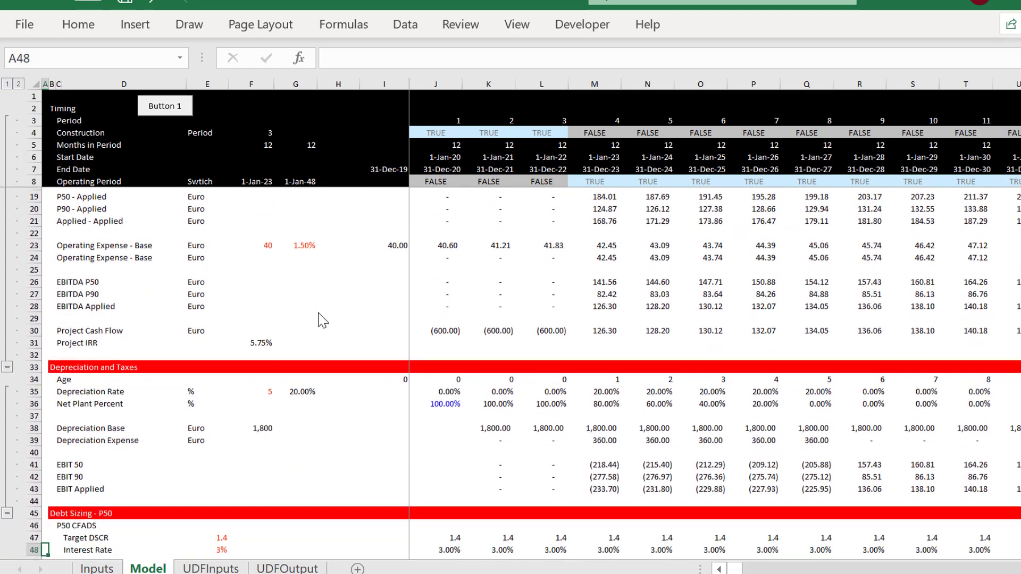
key(Down)
key(Down)
key(Down)
key(Down)
key(Down)
key(Down)
key(Down)
key(Down)
key(Down)
key(Down)
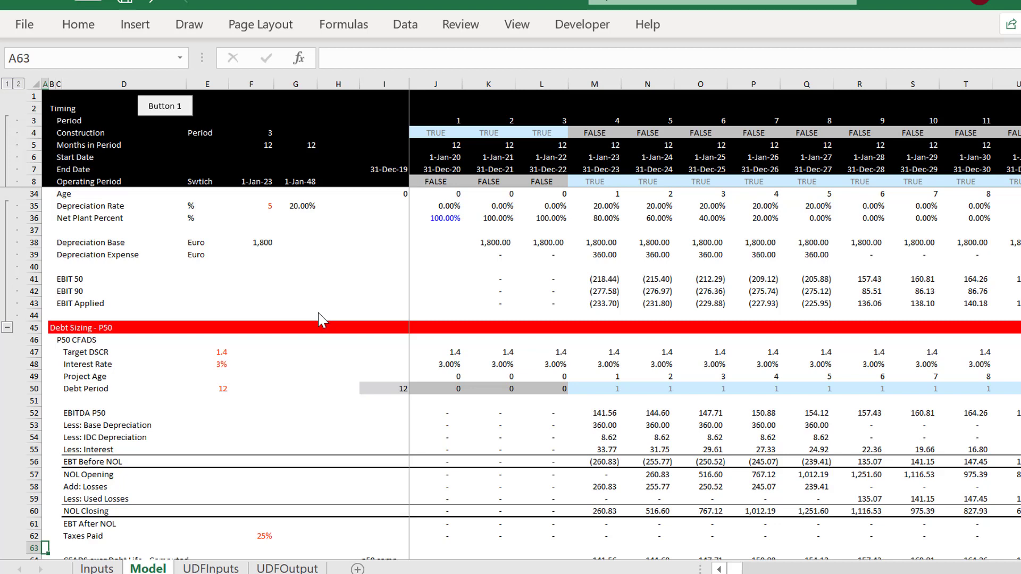
Examine the P50 CFADS over Debt Life rows and the production, operating expense and EBITDA rows above that feed them.
key(Down)
key(Down)
key(Down)
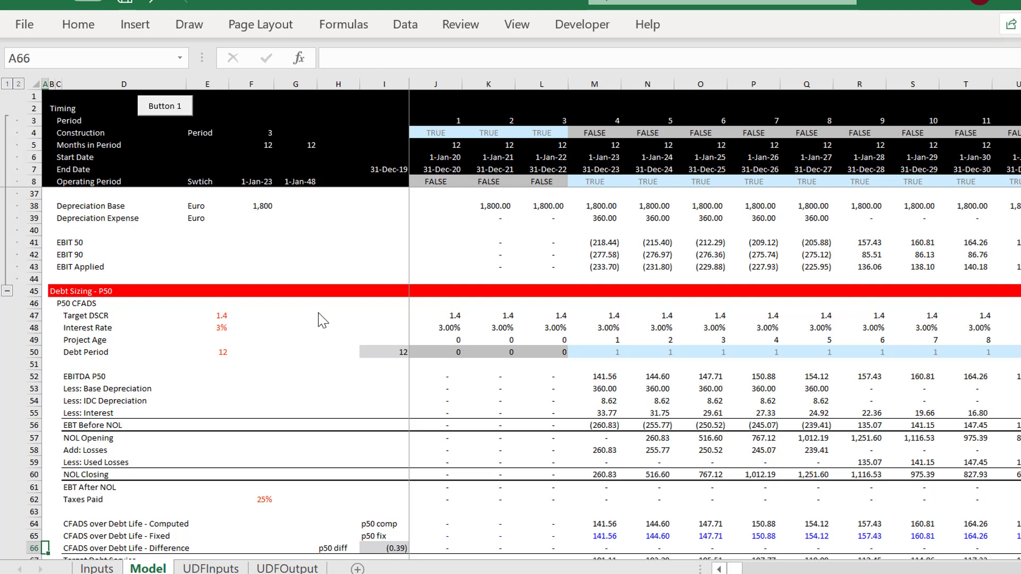
key(Page_Up)
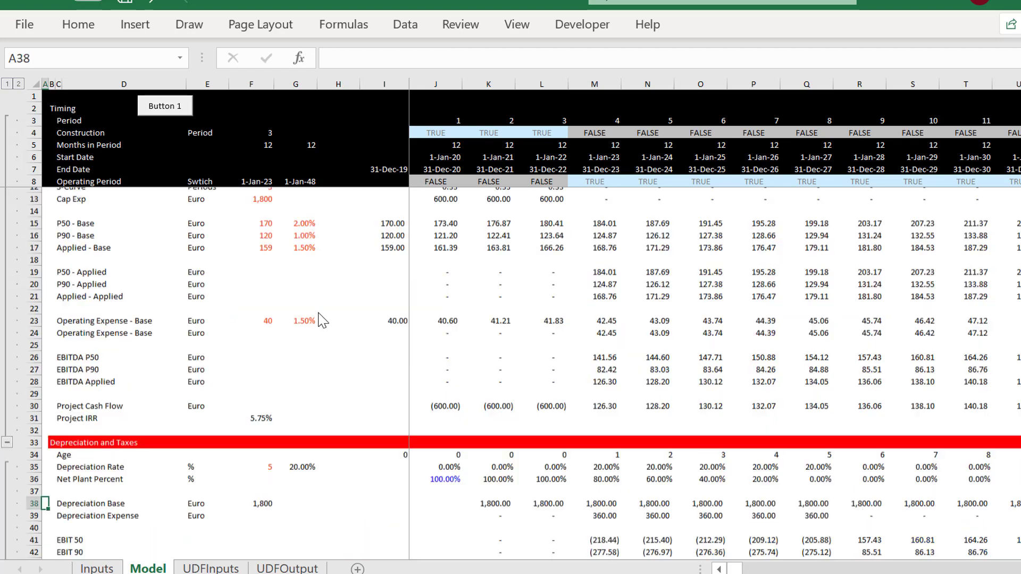
key(Page_Down)
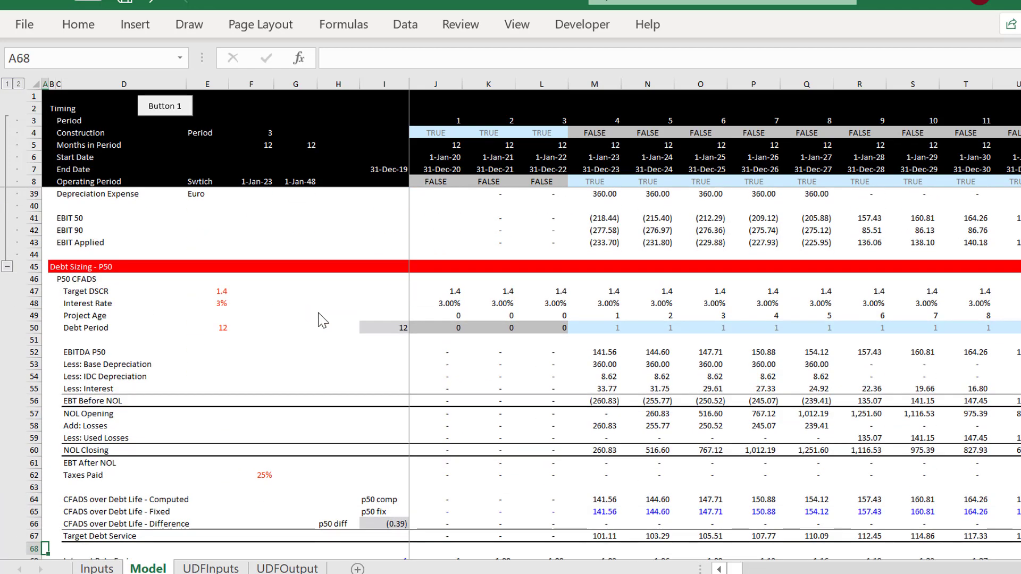
Go back up through the P50 tax and NOL rows to the Debt Sizing - P50 heading at A45.
key(Up)
key(Up)
key(Up)
key(Up)
key(Up)
key(Up)
key(Up)
key(Up)
key(Up)
key(Up)
key(Up)
key(Up)
key(Up)
key(Up)
key(Up)
key(Up)
key(Up)
key(Up)
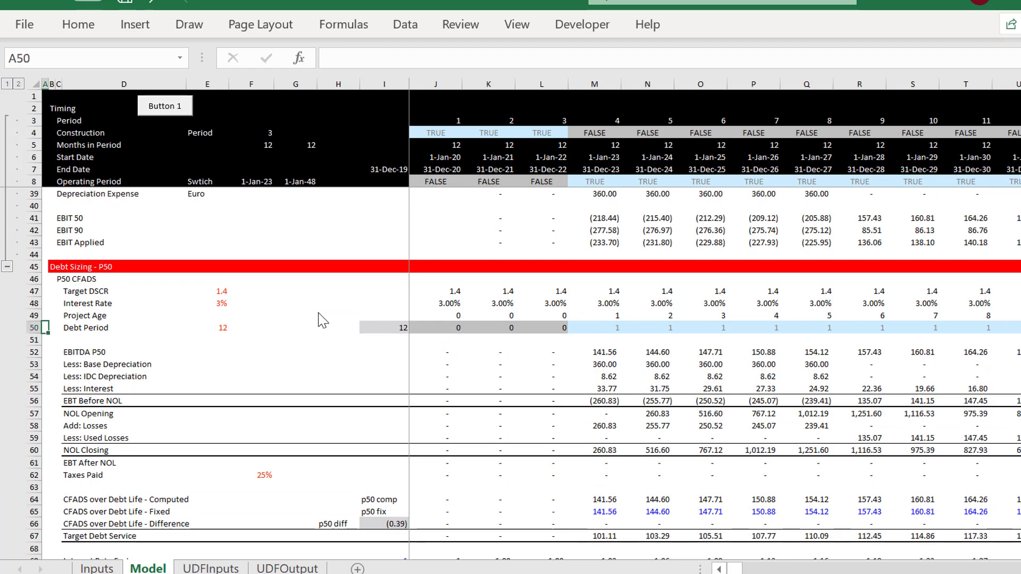
key(ctrl+Up)
key(Page_Up)
key(Page_Down)
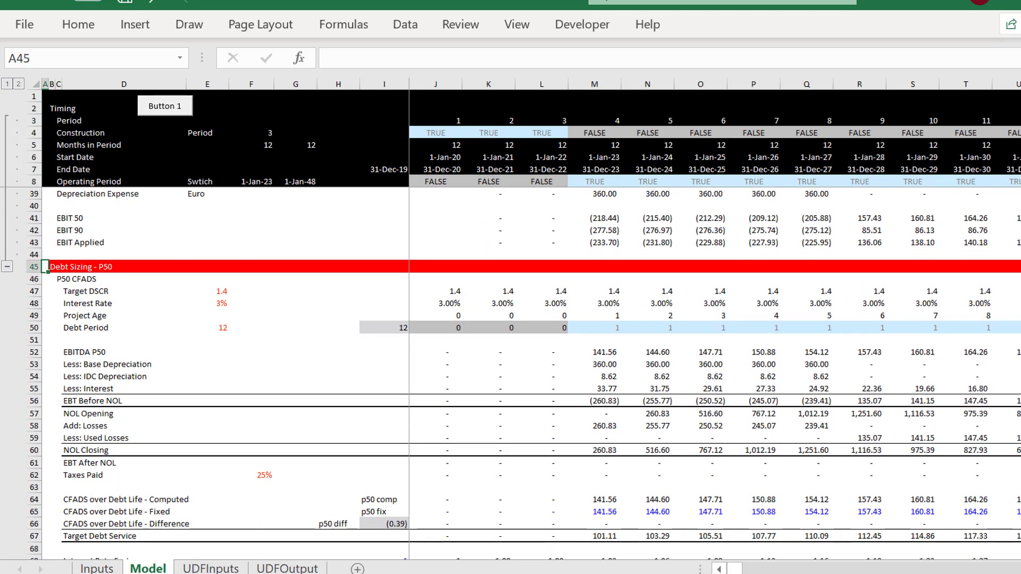
click(930, 573)
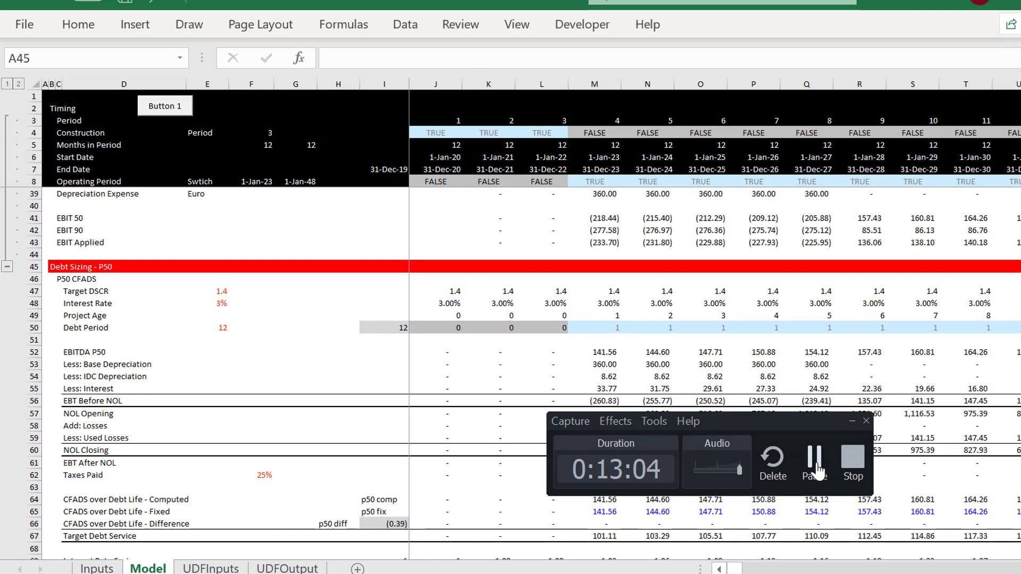
click(815, 468)
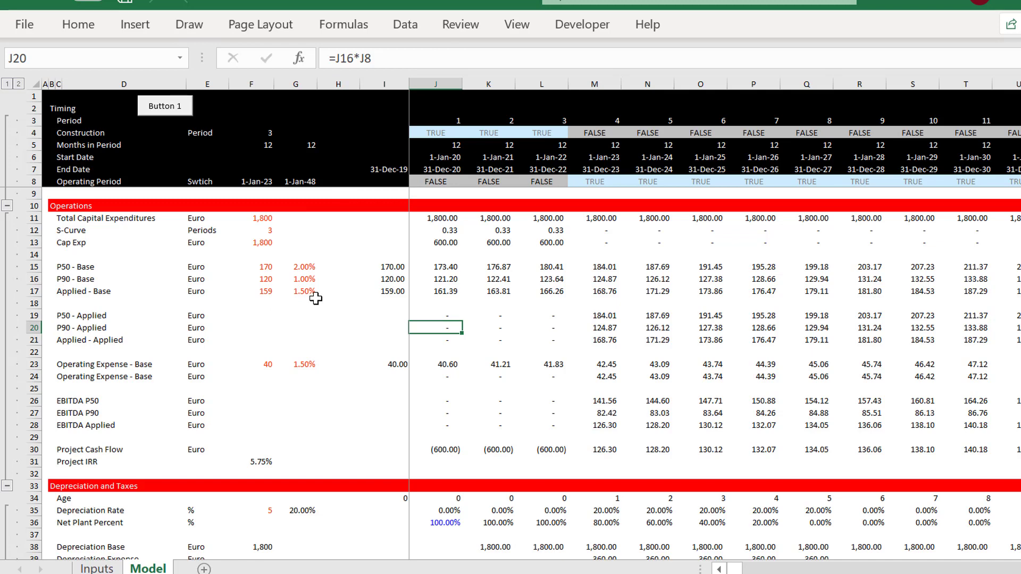
Save the workbook as an Excel Macro-Enabled Workbook named Advanced Example with Simple Cash Flows Part 1, replacing the existing file.
key(F12)
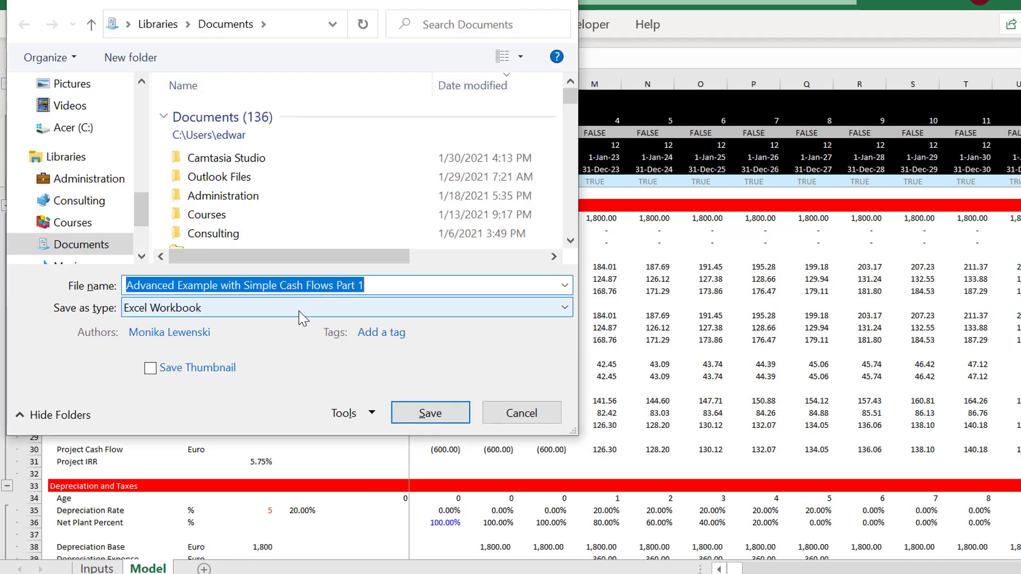
click(298, 311)
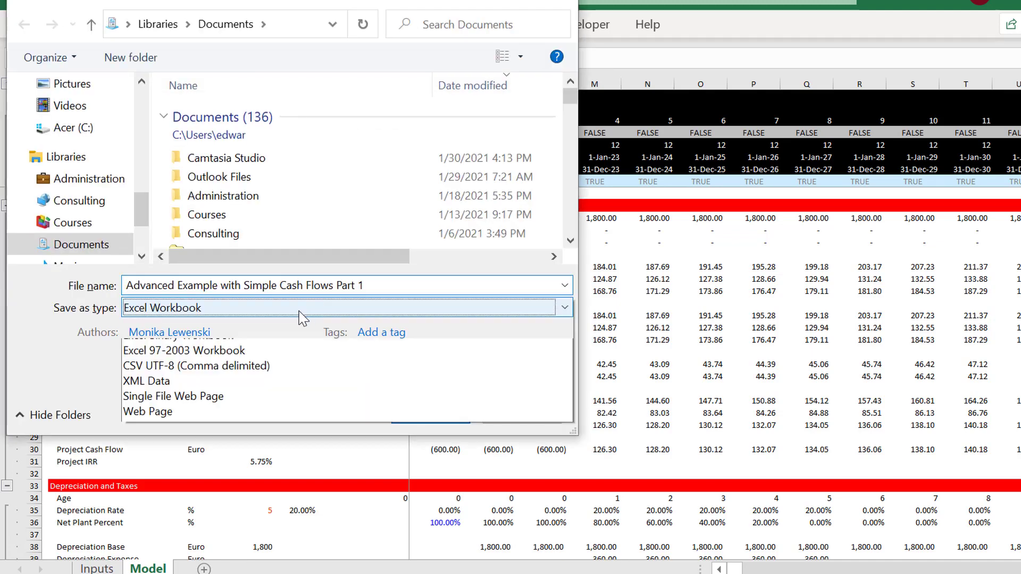
key(Up)
key(Up)
key(Up)
key(Up)
key(Up)
key(Up)
key(Up)
key(Up)
key(Up)
key(Up)
key(Up)
key(Up)
key(Up)
key(Up)
key(Up)
key(Up)
key(Up)
key(Up)
key(Up)
key(Up)
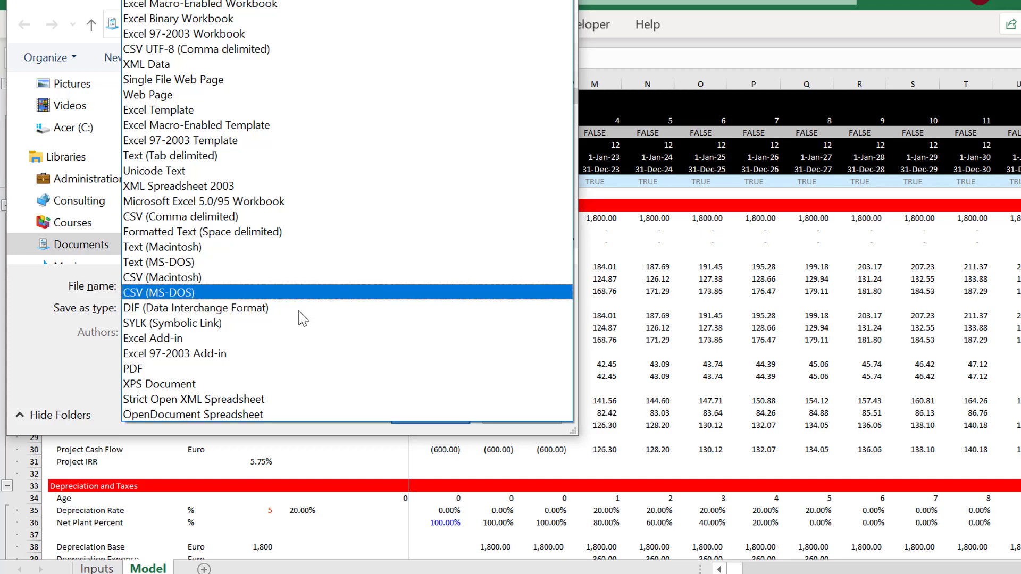
key(Return)
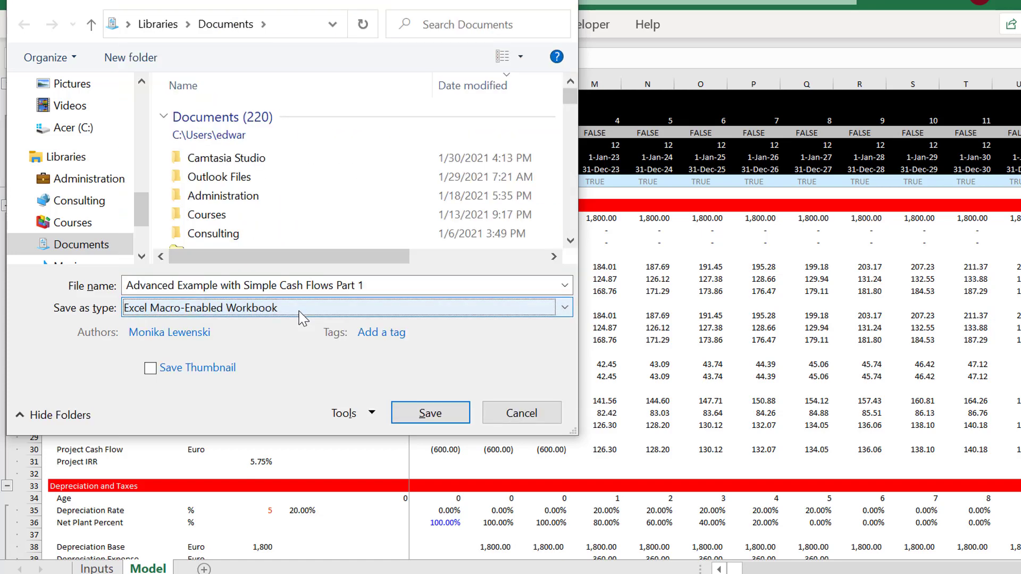
key(Return)
key(Left)
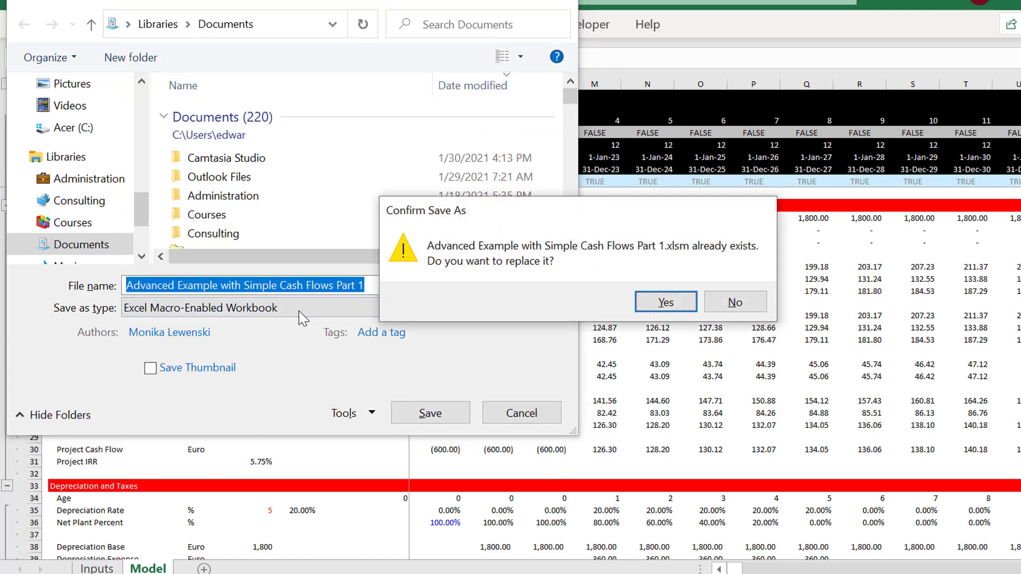
key(Return)
Return to column A and go from the Operations section to the Debt Period row in Debt Sizing - P50.
key(Left)
key(Left)
key(Left)
key(Left)
key(Left)
key(Left)
key(Left)
key(Left)
key(Left)
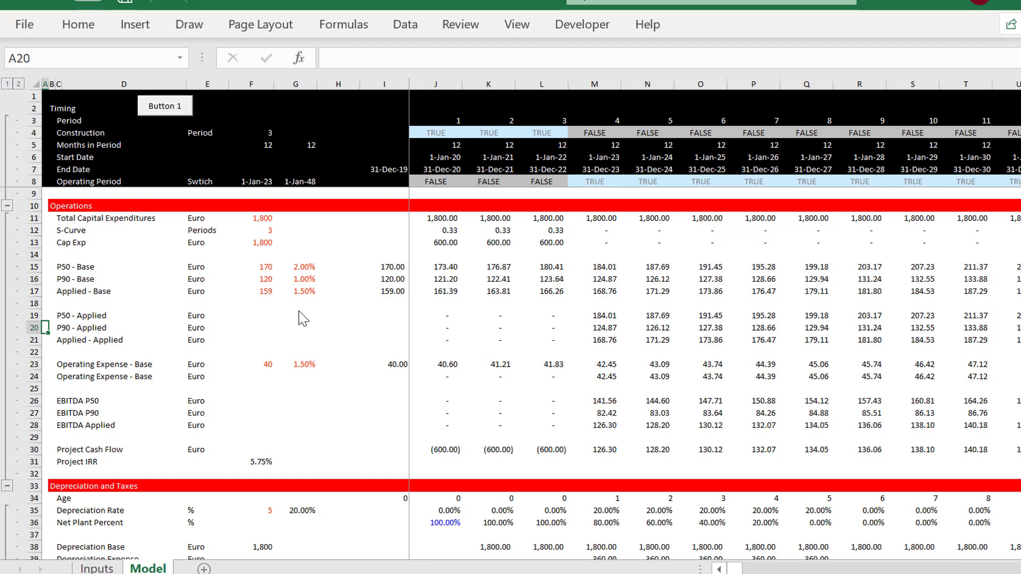
scroll(303, 318, down, 10)
scroll(303, 317, up, 10)
key(Page_Down)
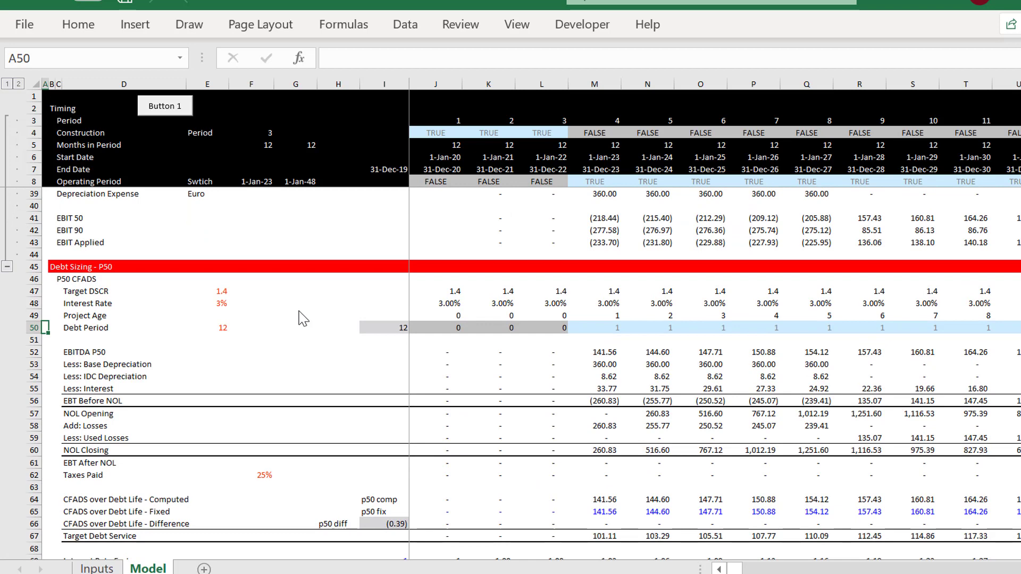
Inspect the Less: Interest formulas in row 55 of the P50 block, across to column M.
key(Down)
key(Down)
key(Down)
key(Down)
key(Down)
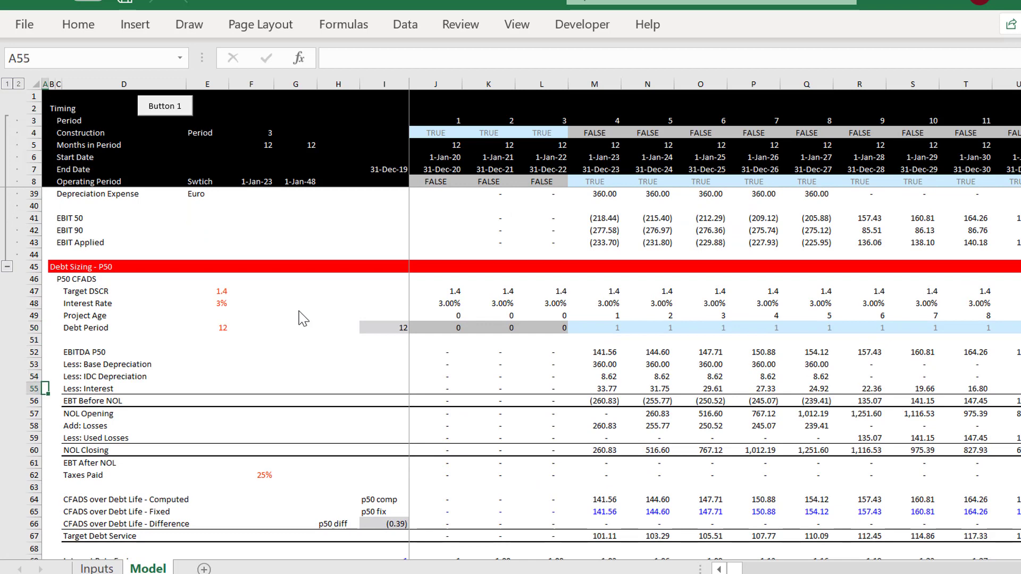
key(Right)
key(Right)
key(Right)
key(Right)
key(Right)
key(Right)
key(Right)
key(Right)
key(Right)
key(Right)
key(Right)
key(Right)
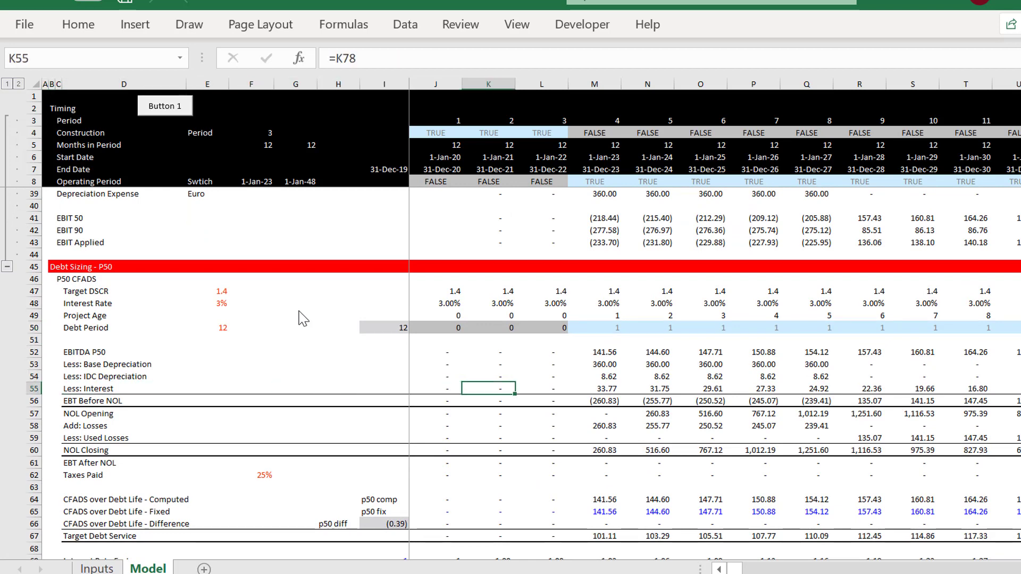
Inspect the column M formulas from the NOL losses and used losses rows down to the CFADS difference in row 66.
key(Down)
key(Down)
key(Down)
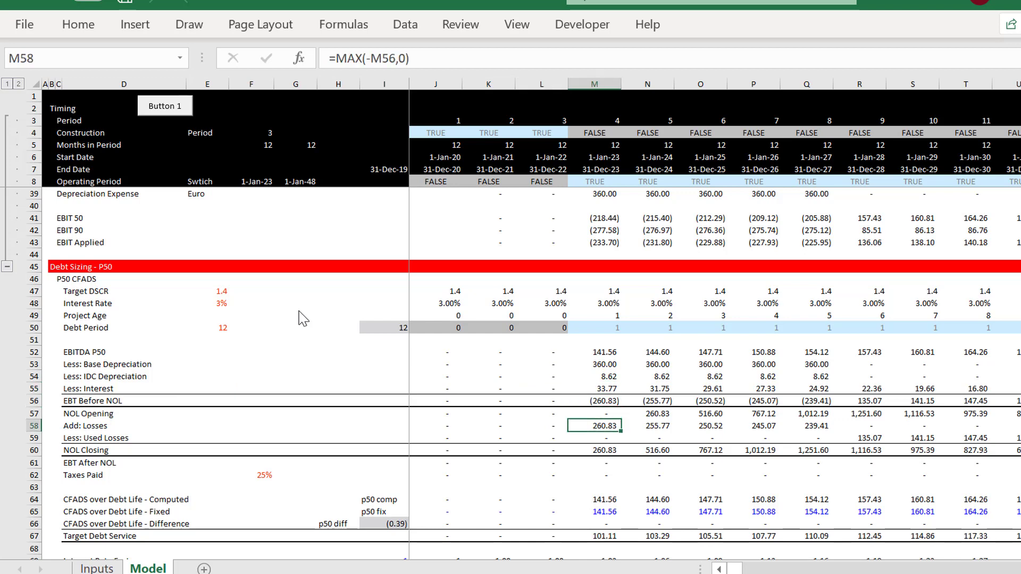
key(Down)
key(Up)
key(Up)
key(Down)
key(Down)
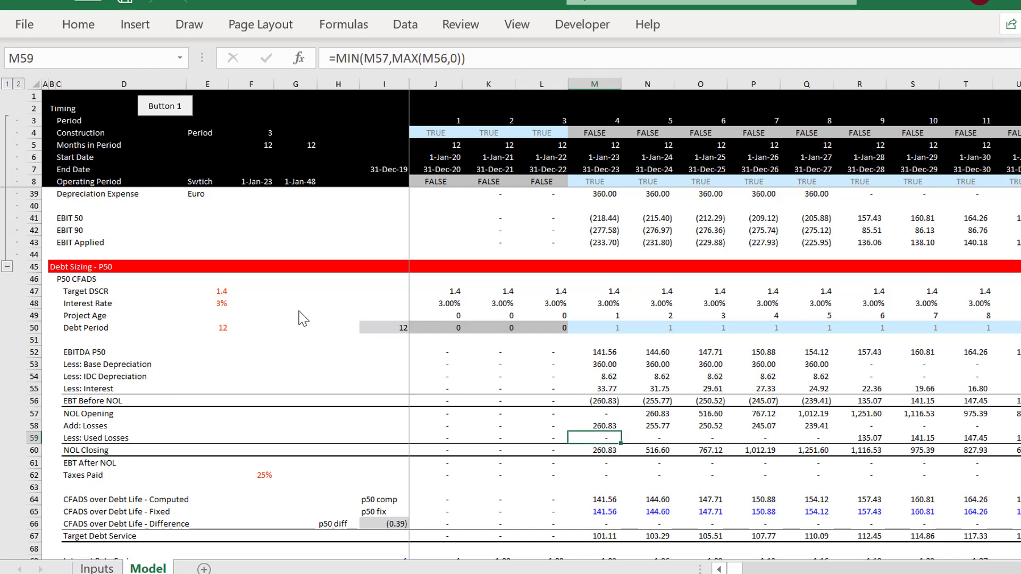
key(Down)
key(Down)
key(Down)
key(Down)
key(Down)
key(Down)
key(Down)
key(Down)
key(Down)
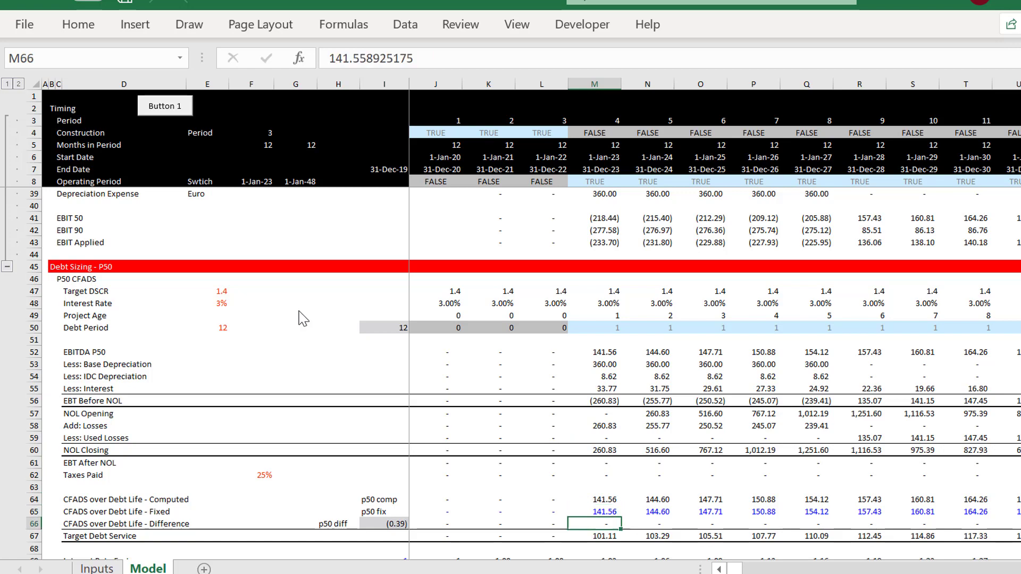
Review the P50 debt balance, sources and uses, accumulated IDC and fees, and DSRA rows down column M to M131.
key(Down)
key(Down)
key(Down)
key(Down)
key(Down)
key(Down)
key(Down)
key(Down)
key(Down)
key(Down)
key(Down)
key(Down)
key(Down)
key(Down)
key(Down)
key(Down)
key(Down)
key(Down)
key(Down)
key(Down)
key(Down)
key(Down)
key(Down)
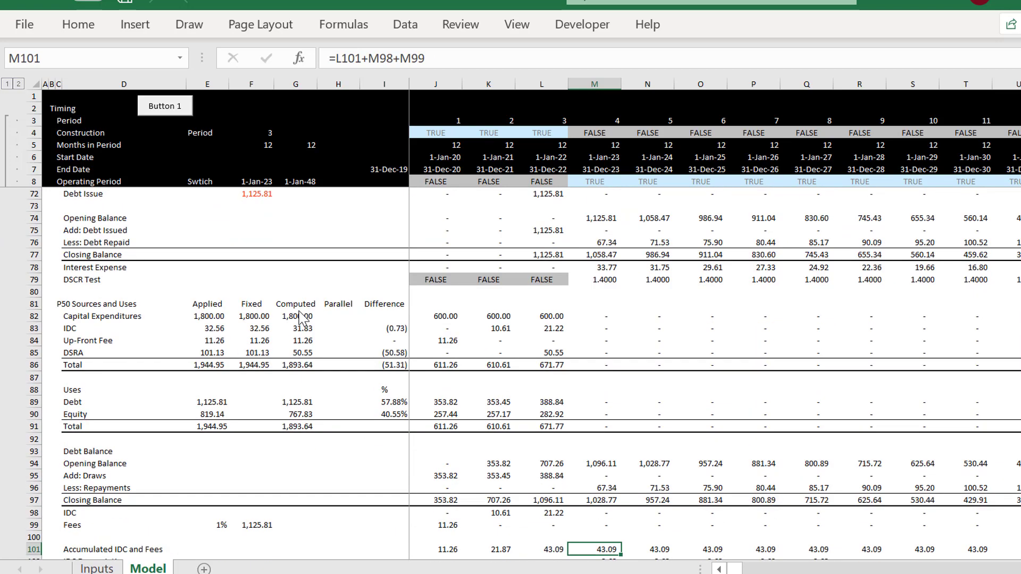
key(Down)
key(Down)
key(Down)
key(Down)
key(Down)
key(Down)
key(Down)
key(Down)
key(Down)
key(Down)
key(Down)
key(Down)
key(Down)
key(Down)
key(Down)
key(Down)
key(Down)
key(Down)
key(Down)
key(Down)
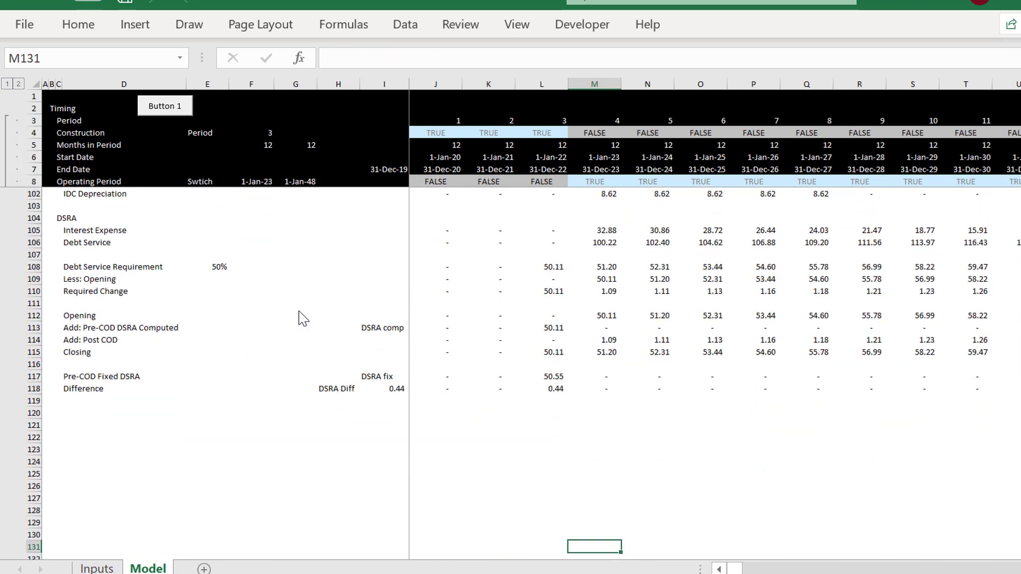
Return to column A and go back up to the Debt Issue row at A72 to review the P50 debt sizing.
key(Left)
key(Left)
key(Left)
key(Left)
key(Left)
key(Left)
key(Left)
key(Left)
key(Left)
key(Left)
key(Left)
key(Left)
key(Page_Up)
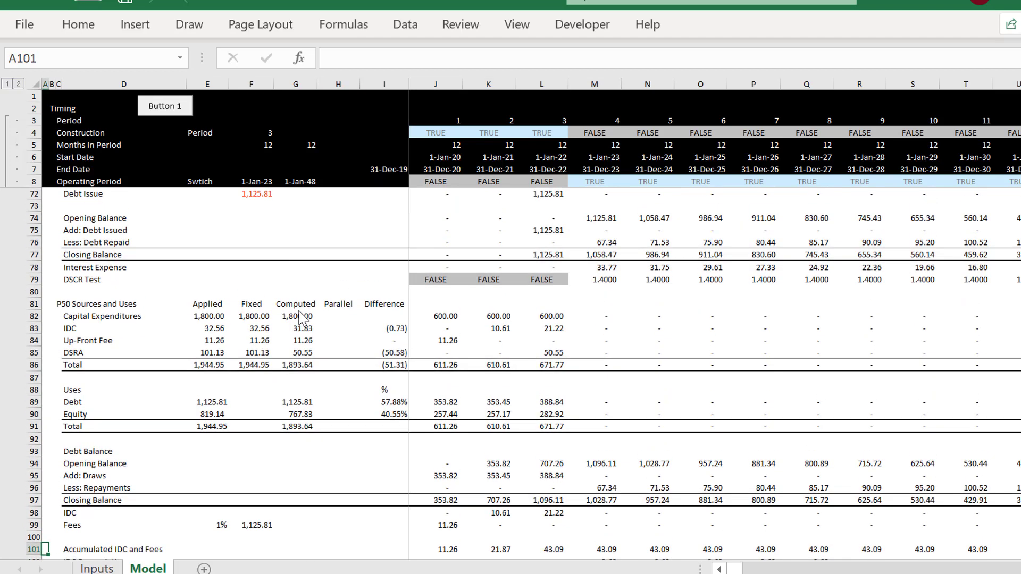
key(Page_Up)
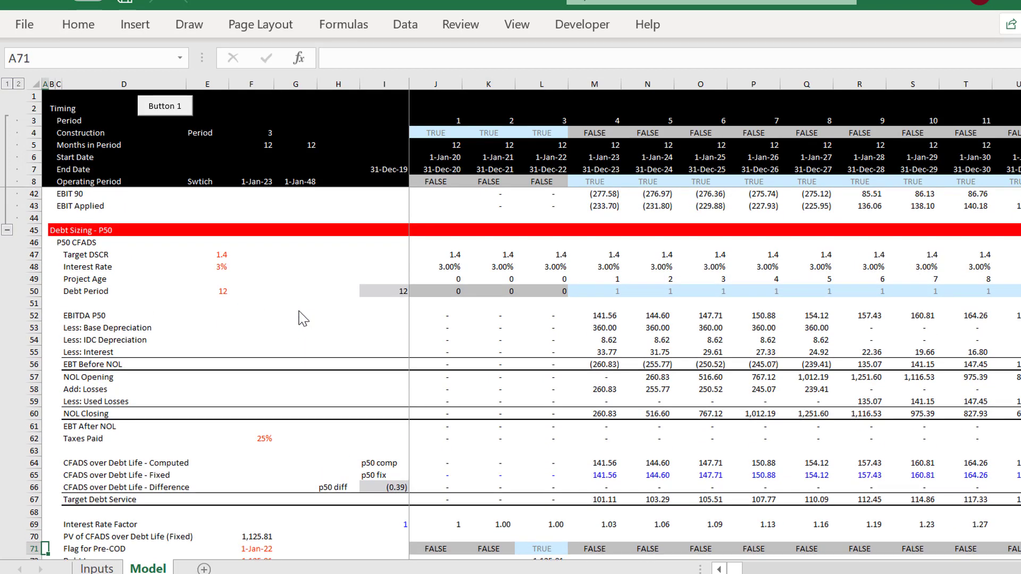
key(Down)
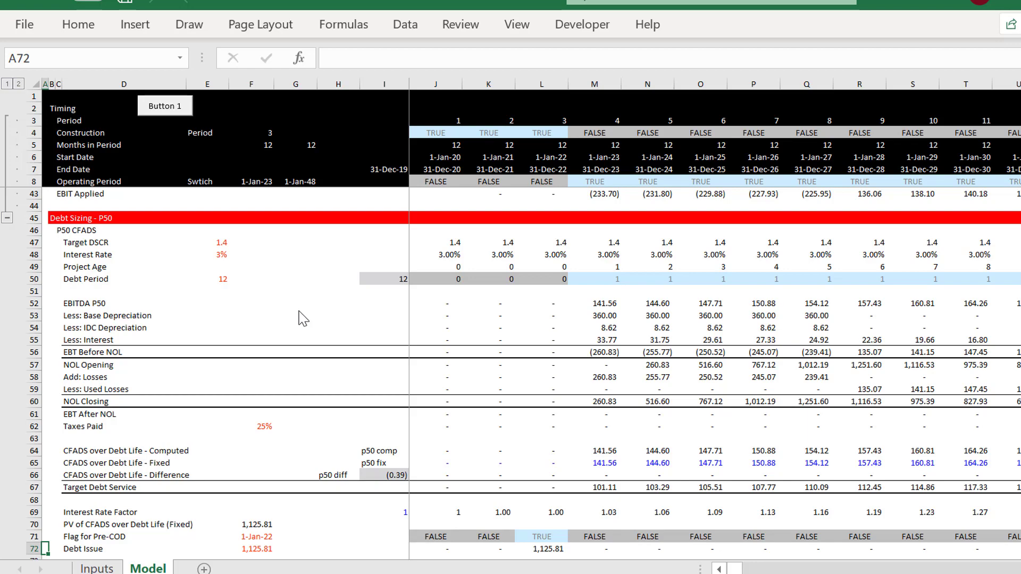
Review the P50 debt balance rows below Debt Issue, down to the Interest Expense row at A78.
key(Down)
key(Down)
key(Down)
key(Down)
key(Down)
key(Down)
key(Down)
key(Down)
key(Up)
key(Up)
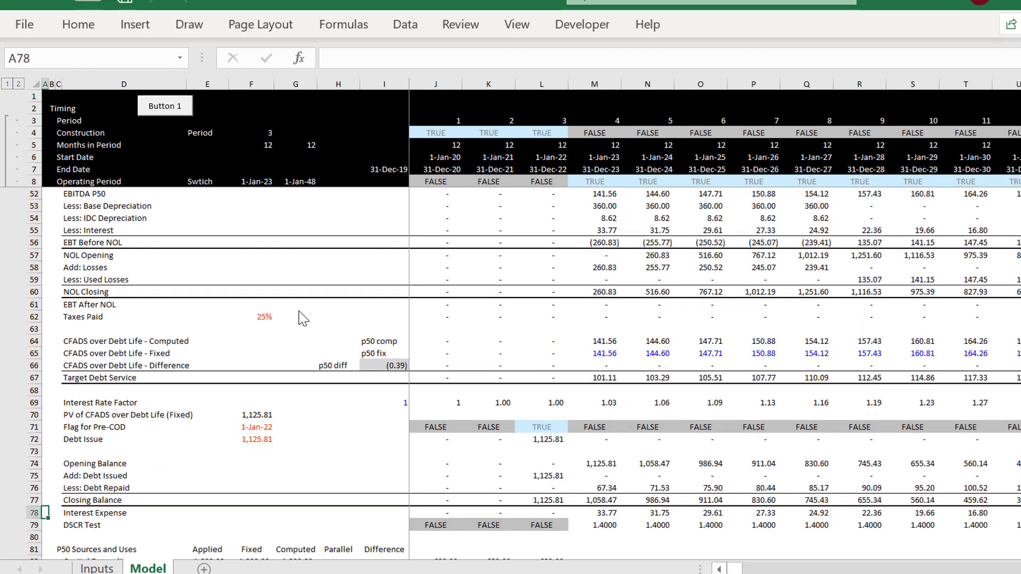
Go back up to the fixed CFADS over Debt Life row and inspect its first operating-year value in M65.
key(Up)
key(Up)
key(Up)
key(Up)
key(Up)
key(Up)
key(Up)
key(Up)
key(Up)
key(Up)
key(Up)
key(Up)
key(Up)
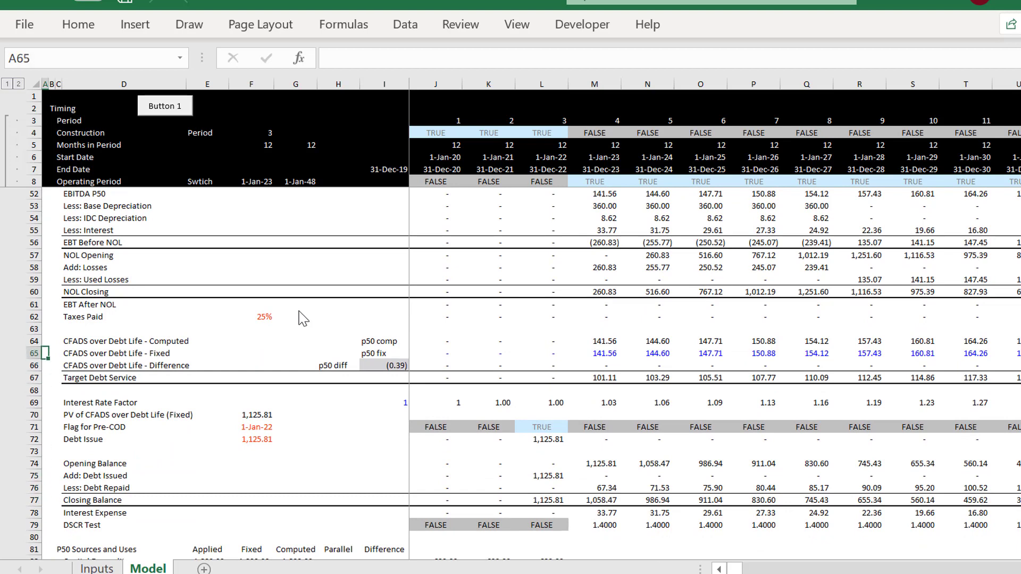
key(Right)
key(Right)
key(Right)
key(Right)
key(Right)
key(Right)
key(Right)
key(Right)
key(Right)
key(Right)
key(Right)
key(Right)
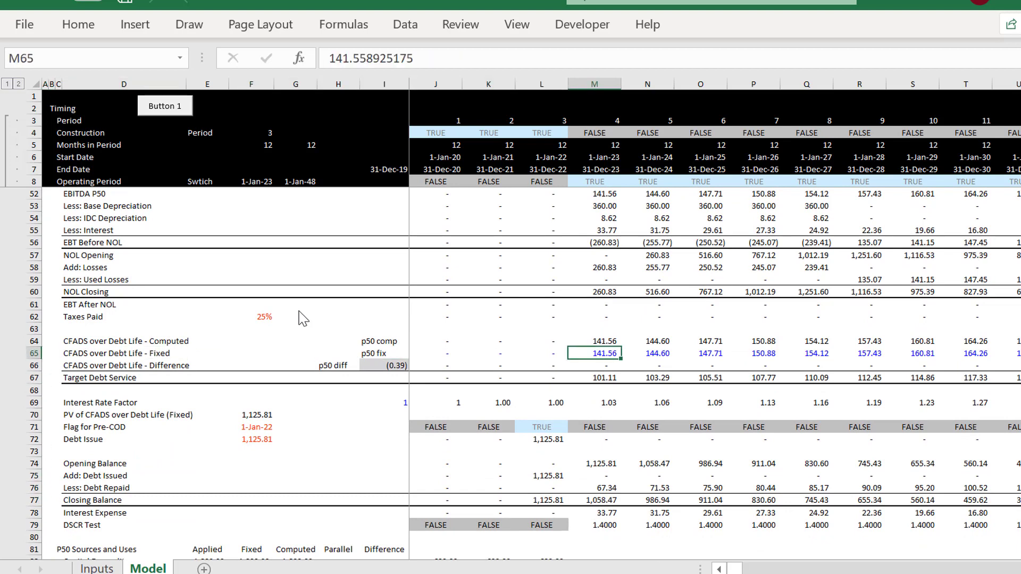
Trace column M upward from the fixed CFADS through taxes, NOL and EBITDA to the interest rate in M48.
key(Up)
key(Up)
key(Up)
key(Up)
key(Up)
key(Up)
key(Up)
key(Up)
key(Up)
key(Up)
key(Up)
key(Up)
key(Up)
key(Up)
key(Up)
key(Up)
key(Up)
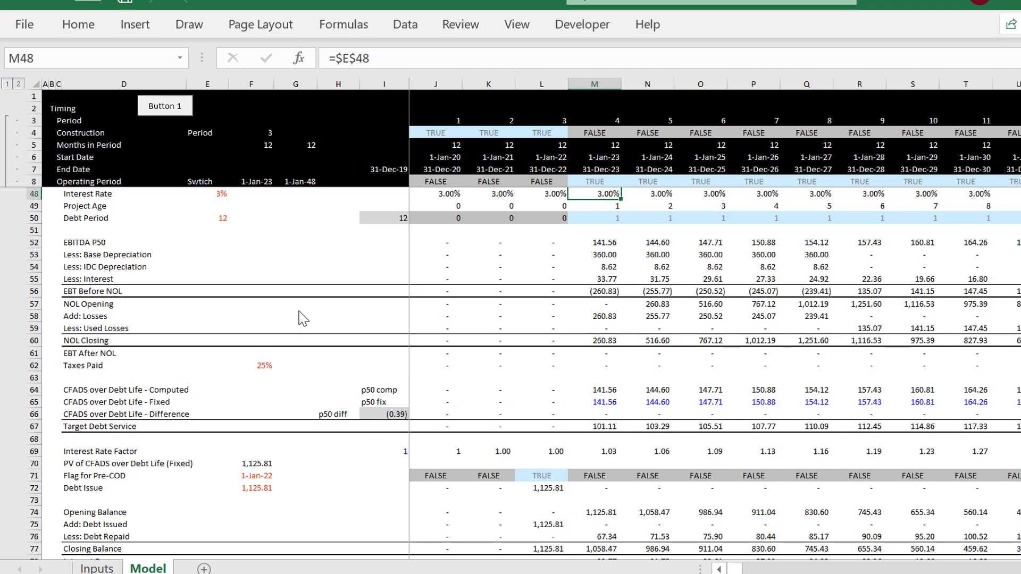
Review the column M formulas between the interest rate and EBT After NOL, including the Less: Interest link in M55.
key(Down)
key(Down)
key(Down)
key(Down)
key(Down)
key(Down)
key(Down)
key(Down)
key(Down)
key(Down)
key(Down)
key(Down)
key(Down)
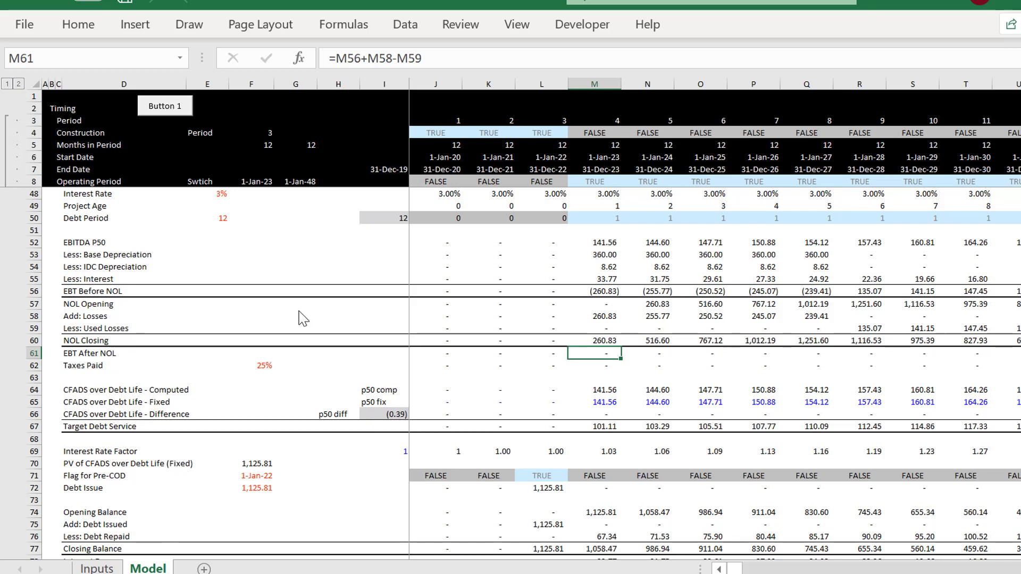
key(Up)
key(Up)
key(Up)
key(Up)
key(Up)
key(Up)
key(Up)
key(Up)
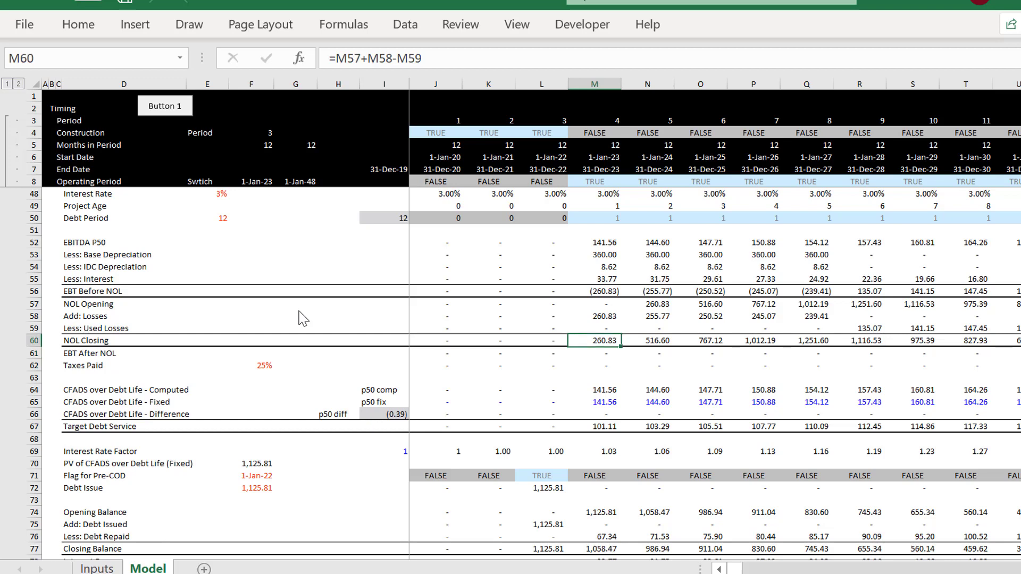
key(Down)
key(Down)
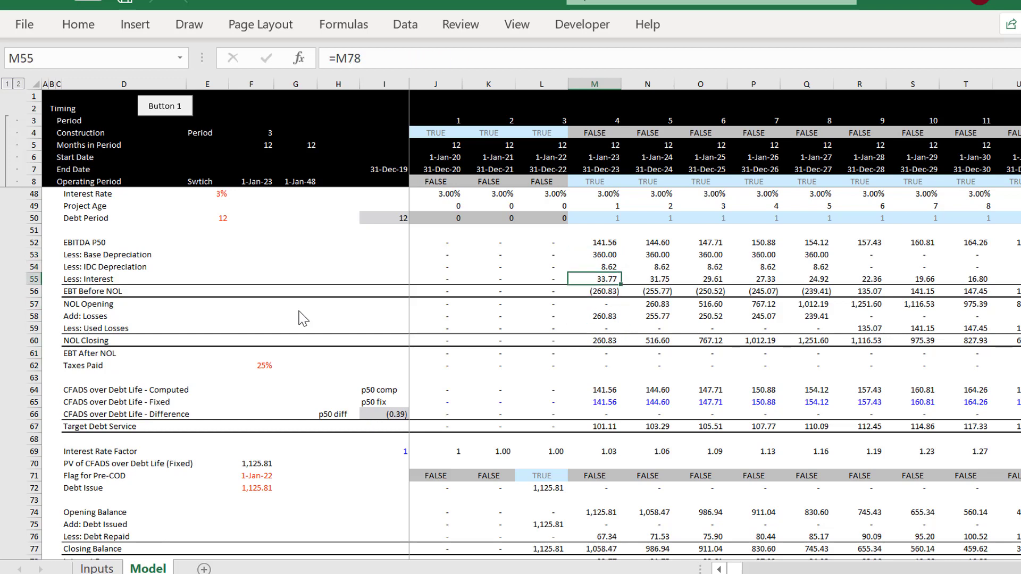
Examine which cells feed the EBT Before NOL formula in M56.
key(Down)
key(F2)
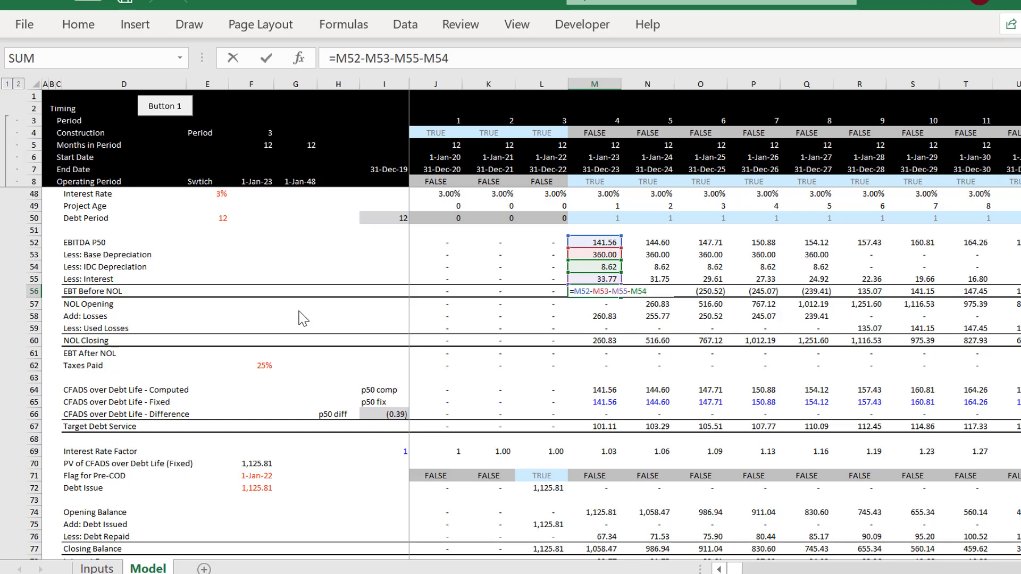
key(Return)
Move down to Target Debt Service in M67 and examine the cells its formula refers to.
key(Down)
key(Down)
key(Down)
key(Down)
key(Down)
key(Down)
key(Down)
key(Down)
key(Down)
key(Down)
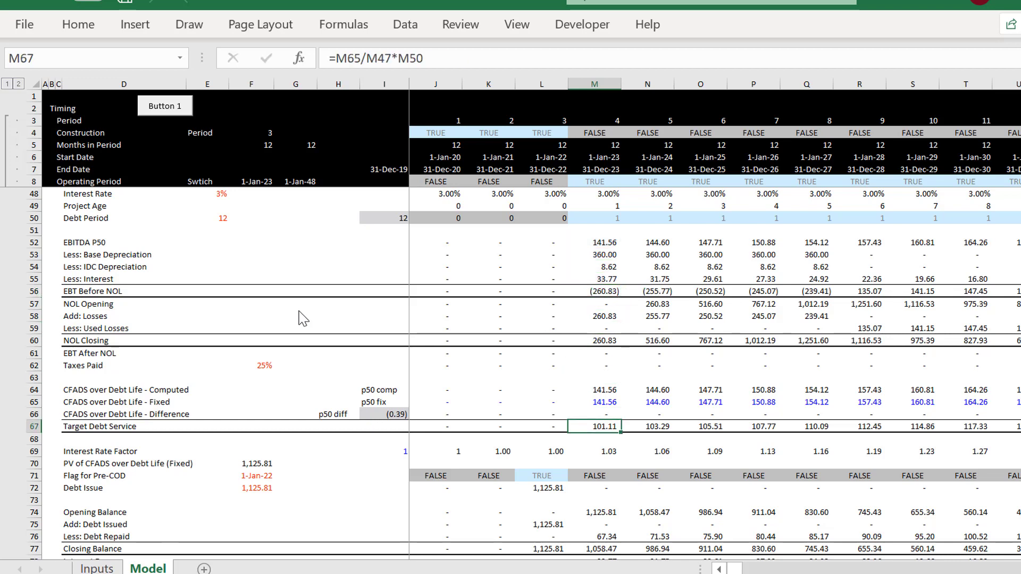
key(F2)
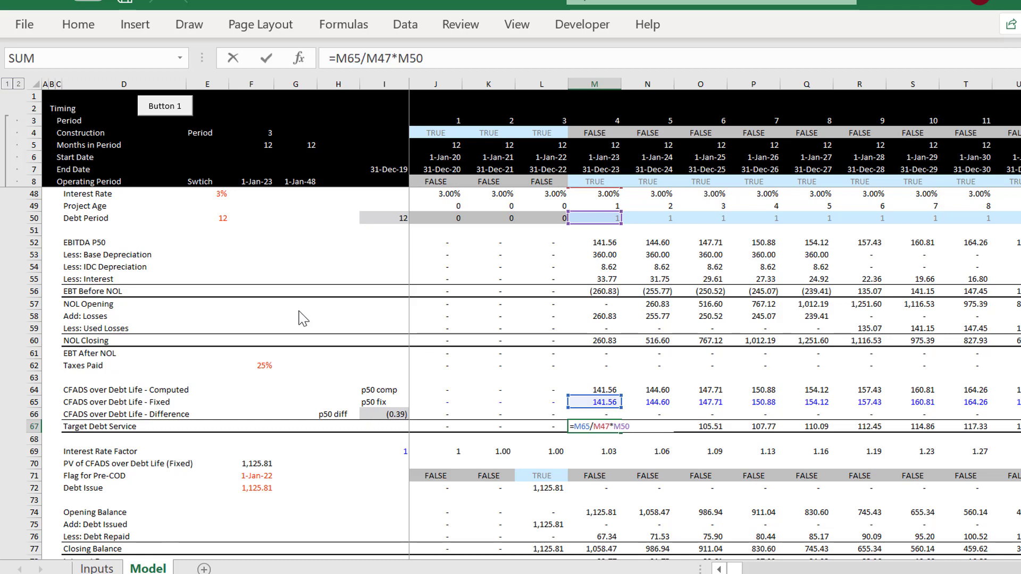
key(Escape)
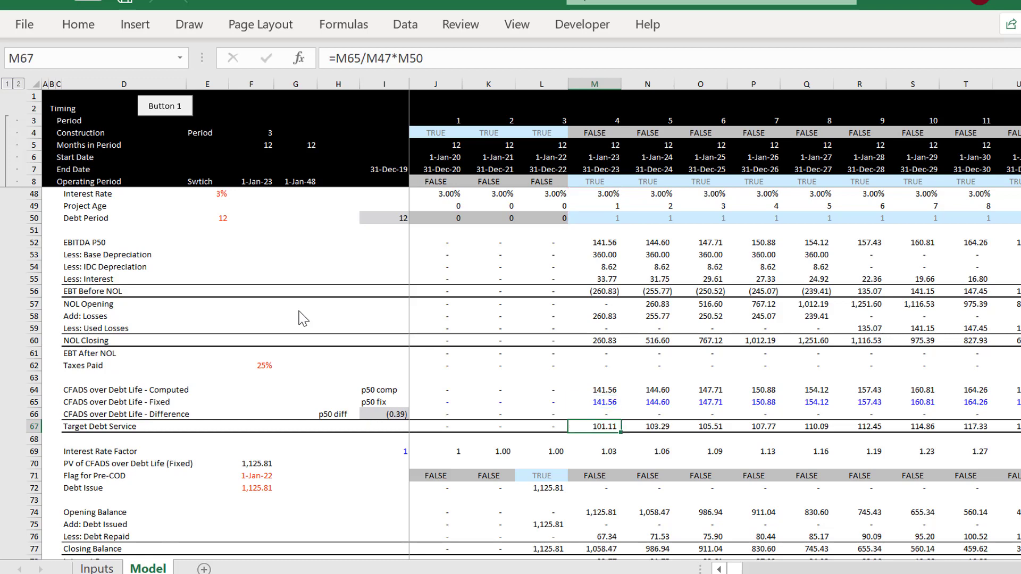
Review the fixed CFADS values across row 65 out to column Y, just past the debt period.
key(Up)
key(Up)
key(Left)
key(Left)
key(Left)
key(Right)
key(Right)
key(Right)
key(Right)
key(Right)
key(Right)
key(Right)
key(Right)
key(Right)
key(Right)
key(Right)
key(Right)
key(Right)
key(Right)
key(Right)
key(Right)
key(Right)
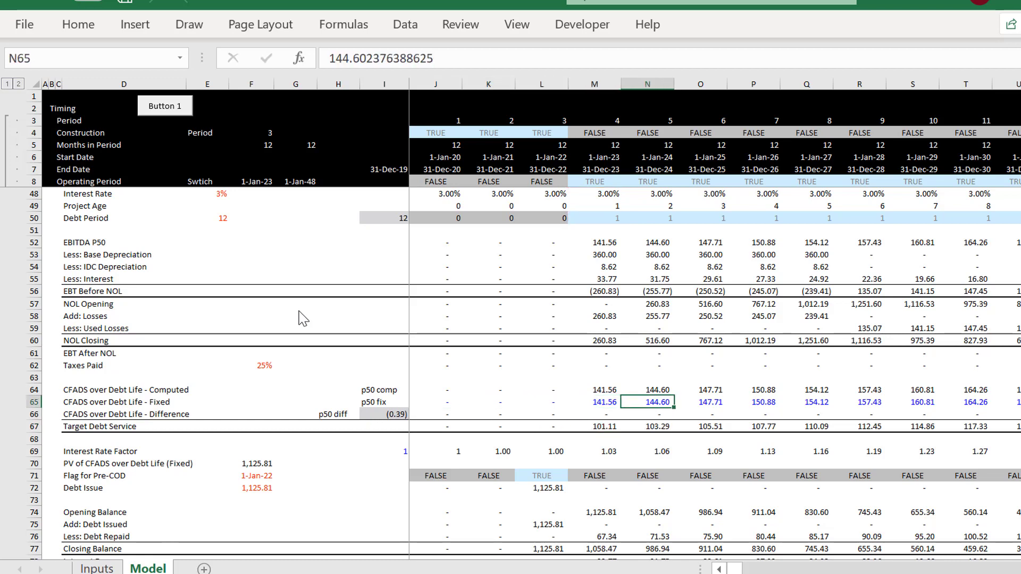
key(Left)
key(Left)
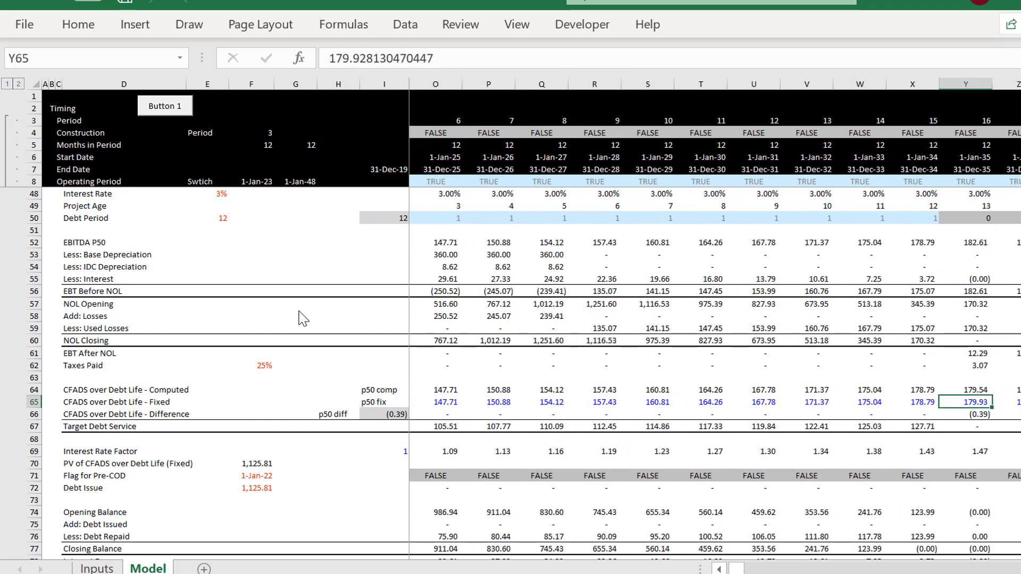
Check the CFADS difference formulas in row 66 around column Y and return to column A.
key(Down)
key(Left)
key(Right)
key(Right)
key(Left)
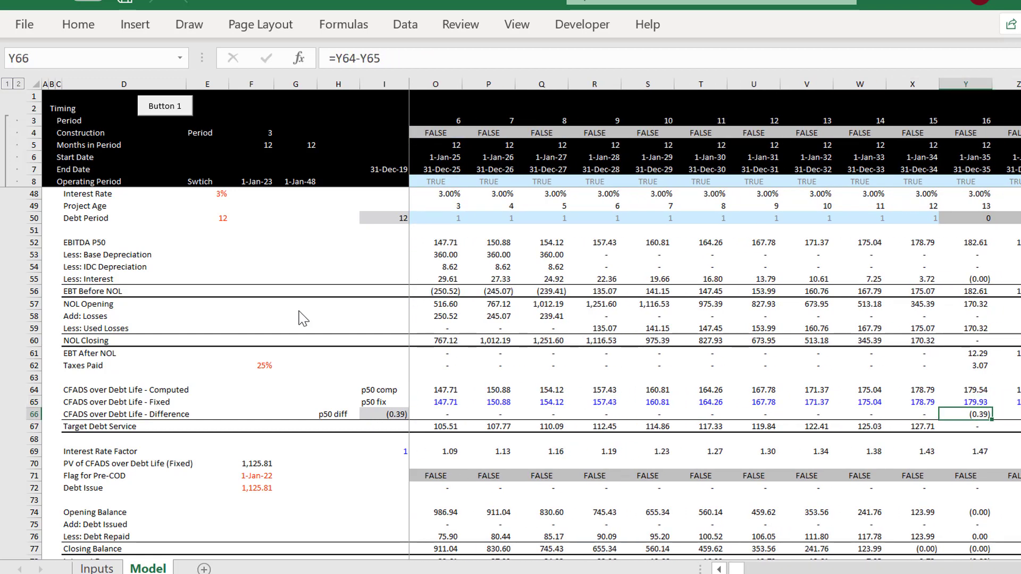
key(Left)
key(Left)
key(Right)
key(Right)
key(Left)
key(Left)
key(Left)
key(Left)
key(Home)
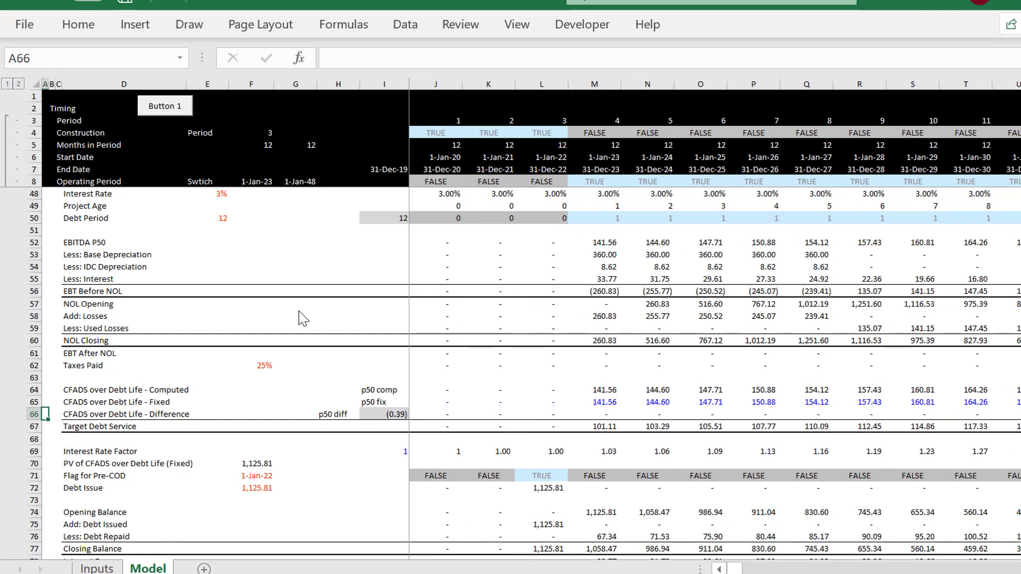
Move up to Taxes Paid in row 62 and review its formulas across the timeline out to column AF.
key(Up)
key(Up)
key(Up)
key(Up)
key(Up)
key(Up)
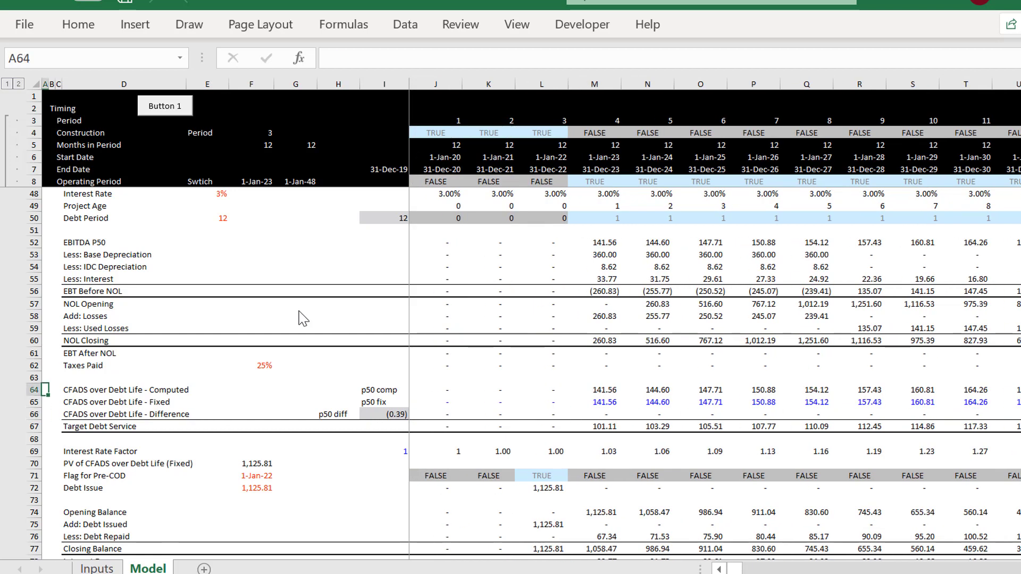
key(Right)
key(Down)
key(Down)
key(Right)
key(Right)
key(Right)
key(Right)
key(Right)
key(Right)
key(Right)
key(Right)
key(Right)
key(Right)
key(Right)
key(Right)
key(Right)
key(Right)
key(Right)
key(Right)
key(Right)
key(Right)
key(Right)
key(Right)
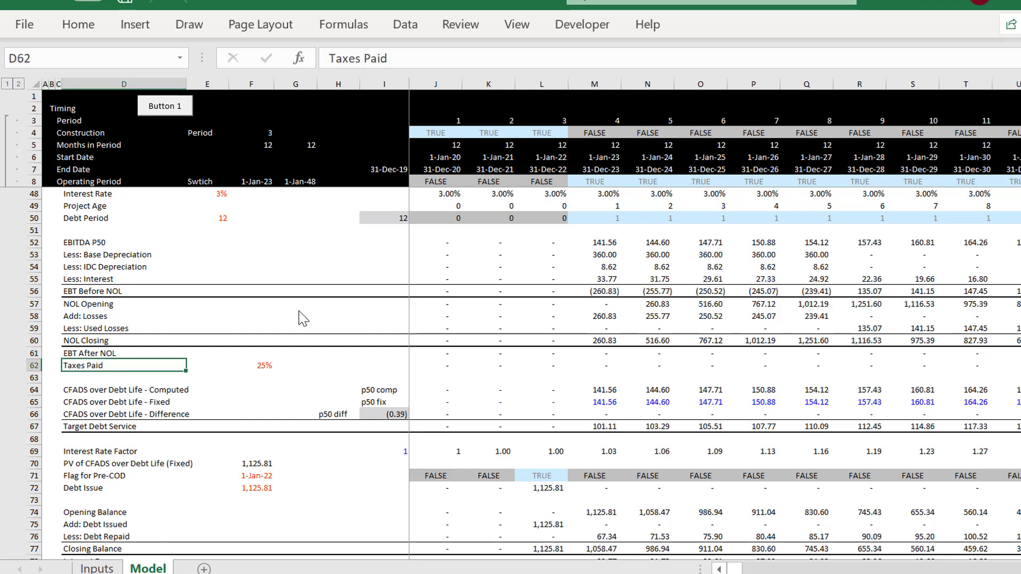
key(Right)
key(Right)
key(Right)
key(Right)
key(Right)
key(Right)
key(Right)
key(Right)
key(Right)
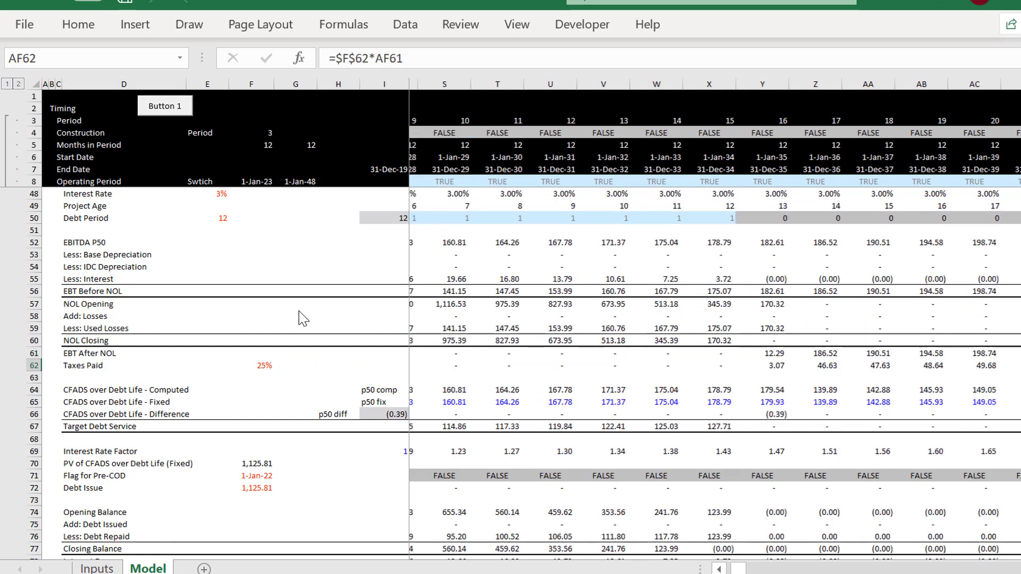
Trace the Taxes Paid values in row 62 back through the debt period years to the first period in column J.
key(Left)
key(Left)
key(Left)
key(Left)
key(Left)
key(Left)
key(Left)
key(Left)
key(Left)
key(Left)
key(Left)
key(Left)
key(Left)
key(Left)
key(Left)
key(Left)
key(Left)
key(Left)
key(Left)
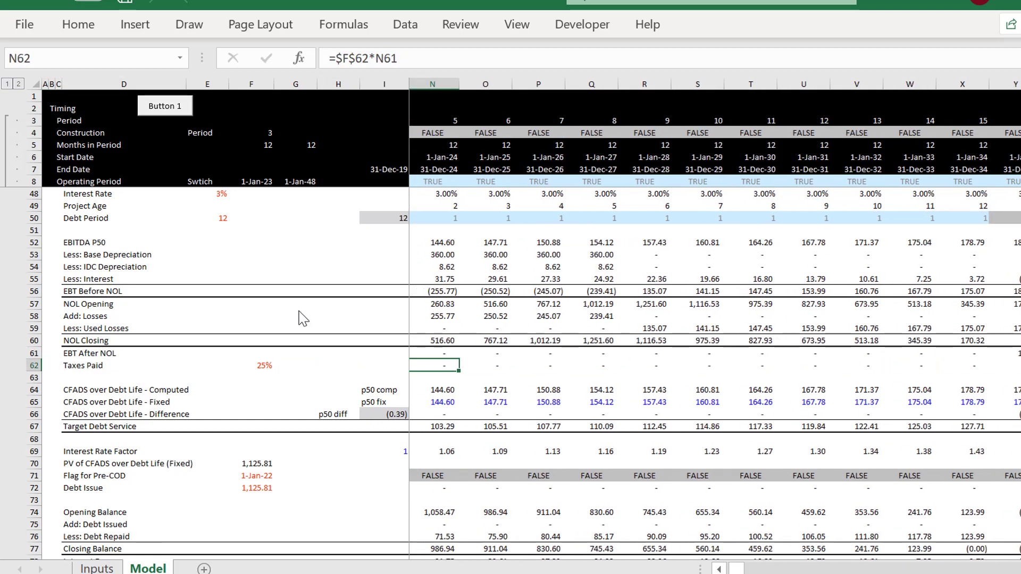
key(Right)
key(Right)
key(Right)
key(Right)
key(Right)
key(Left)
key(Left)
key(Left)
key(Left)
key(Left)
key(Left)
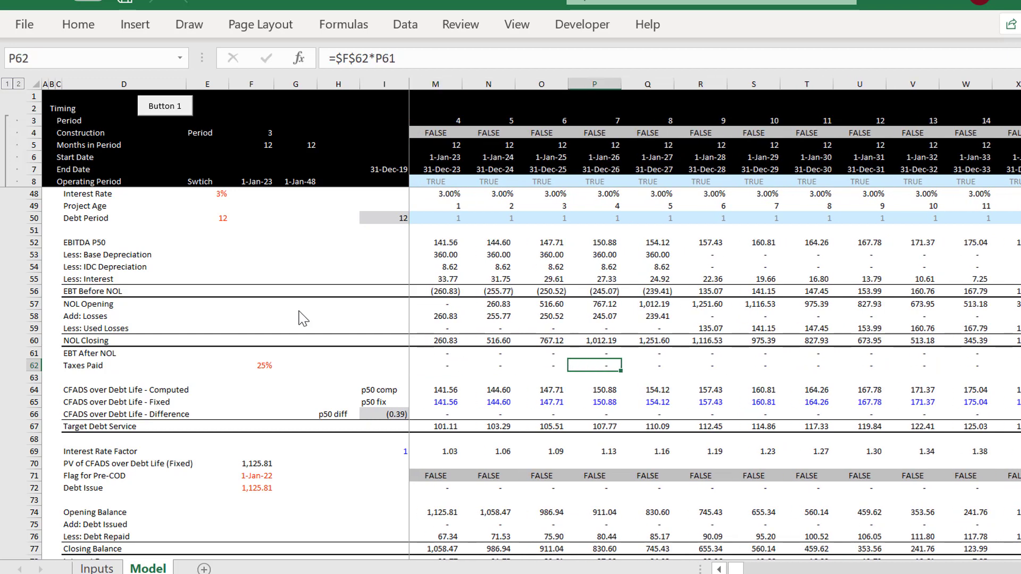
key(Left)
key(Left)
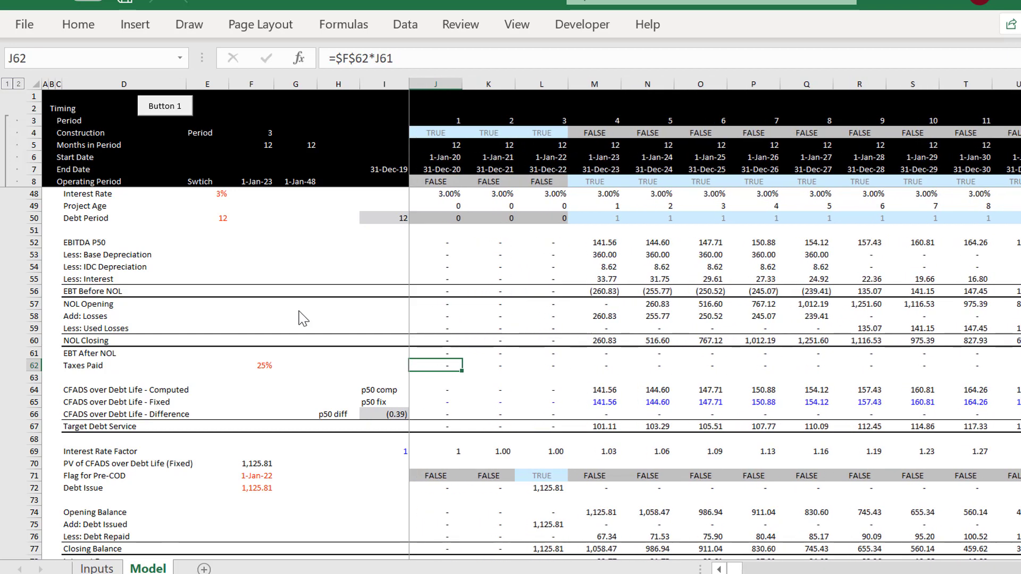
Recheck the Taxes Paid formulas in row 62 from column J to about column T and return to column A.
key(Right)
key(Right)
key(Right)
key(Right)
key(Right)
key(Right)
key(Right)
key(Right)
key(Right)
key(Right)
key(Right)
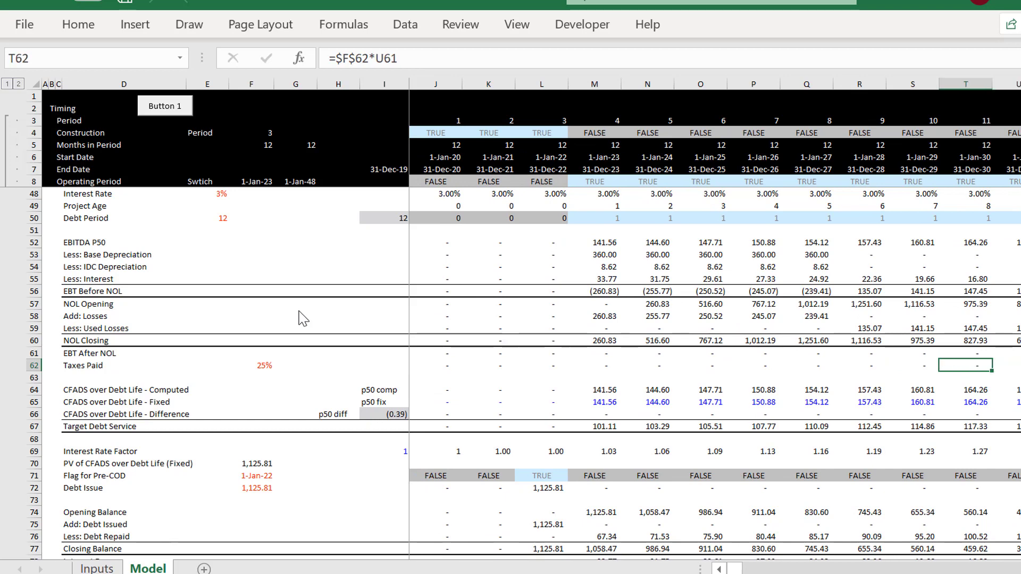
key(Left)
key(Left)
key(Left)
key(Left)
key(Left)
key(Left)
key(Left)
key(Left)
key(Left)
key(Left)
key(Left)
key(Left)
key(Left)
key(Home)
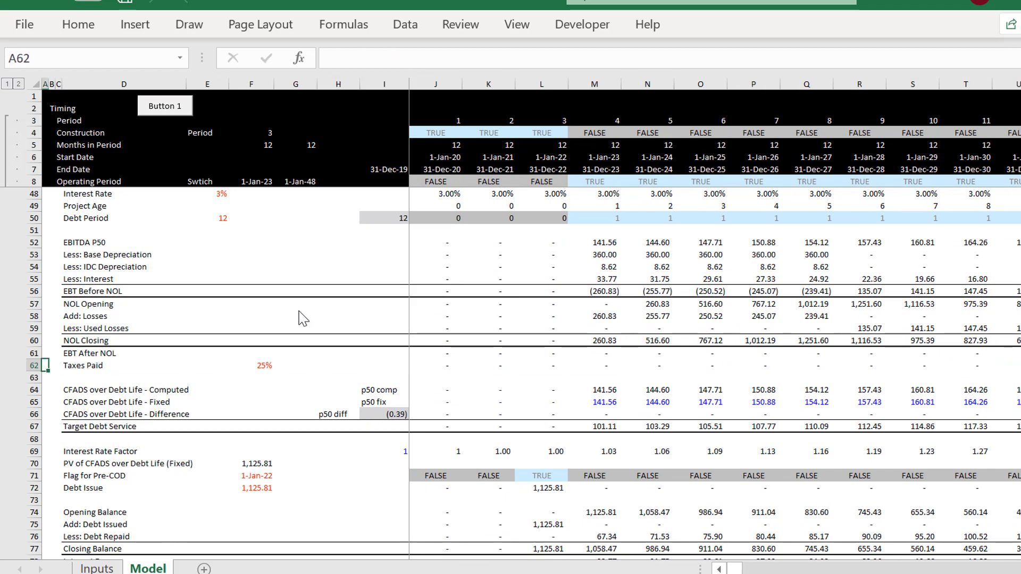
On the Inputs sheet, set the debt Tenure in the Financing section to 17 years.
key(ctrl+Page_Up)
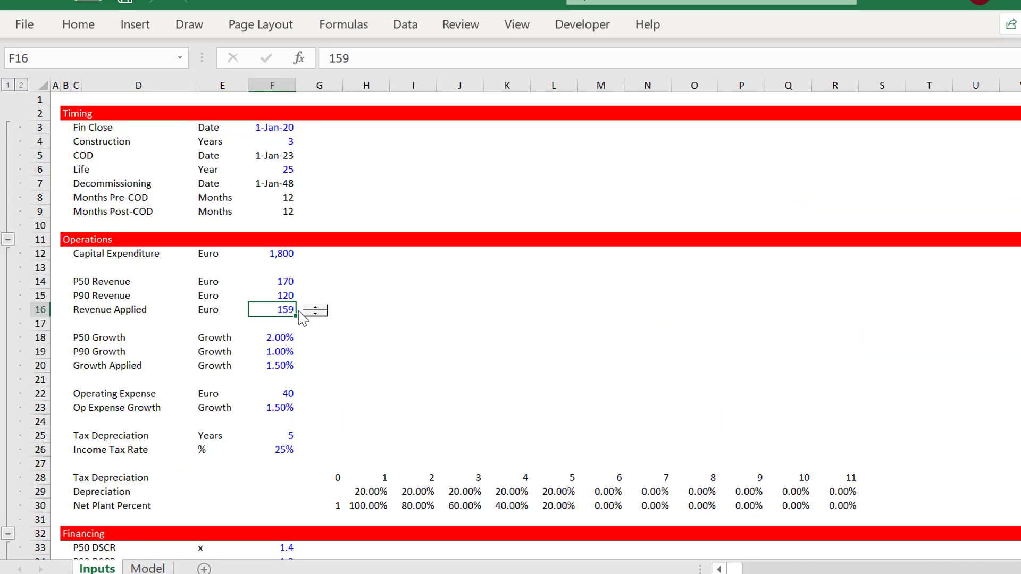
key(Down)
key(Down)
key(Down)
key(Down)
key(Down)
key(Down)
key(Down)
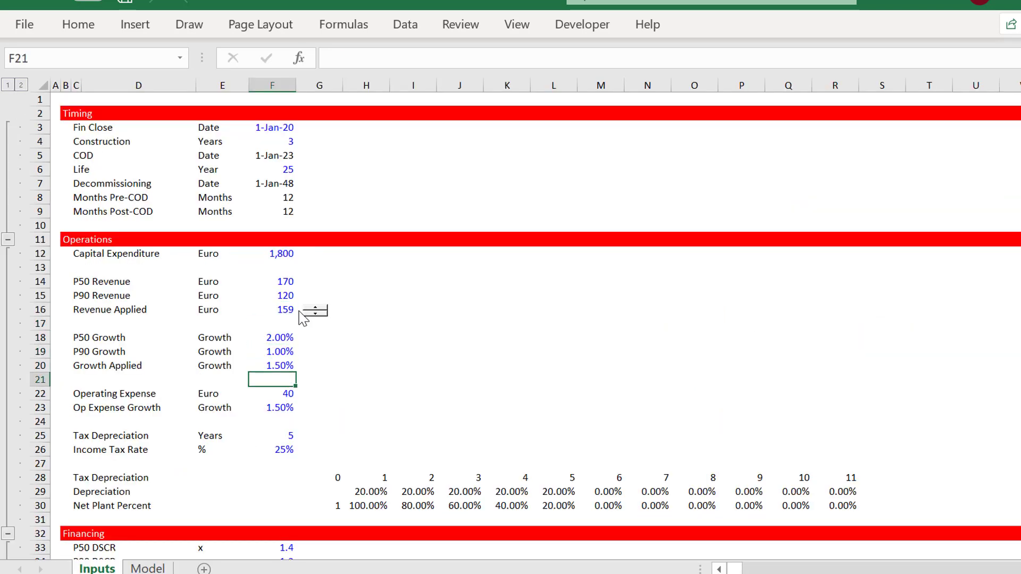
key(Down)
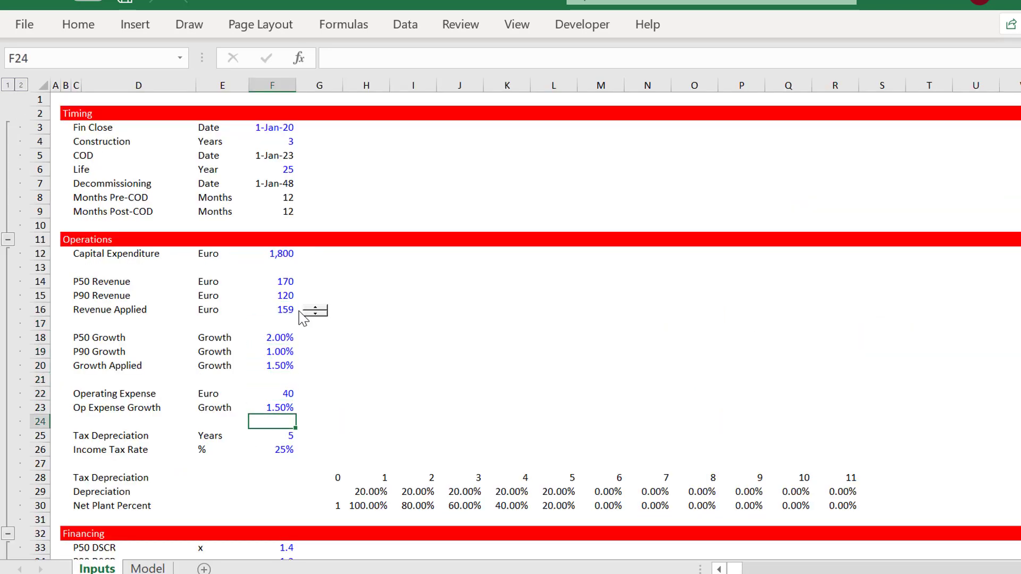
key(Page_Down)
key(Up)
key(Up)
key(Up)
key(Up)
key(Up)
key(Up)
key(Up)
key(Up)
key(Up)
key(Up)
key(Up)
key(Up)
key(Up)
key(Up)
key(Up)
key(Up)
key(Up)
key(Up)
key(Up)
key(Up)
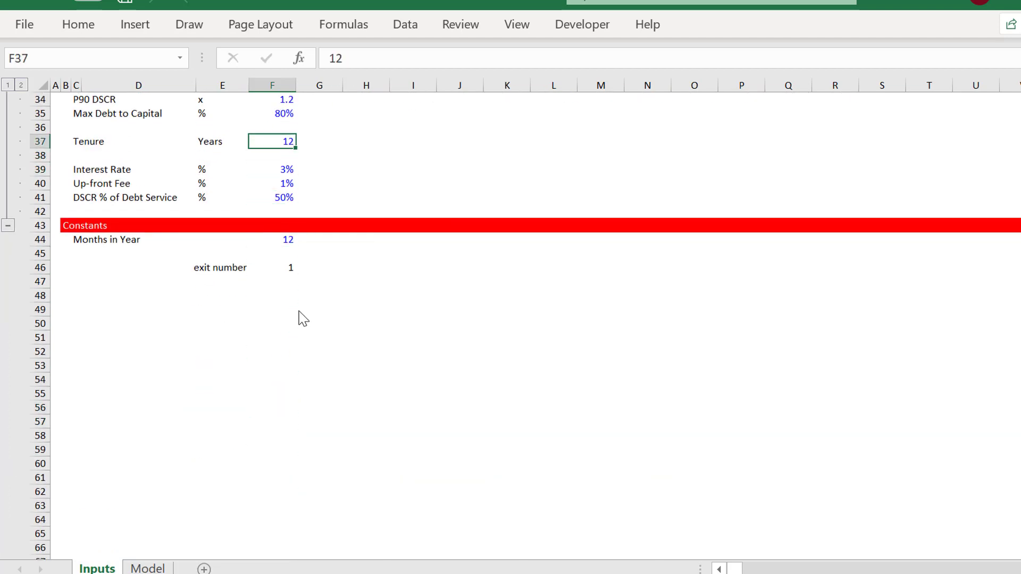
text(17)
key(Return)
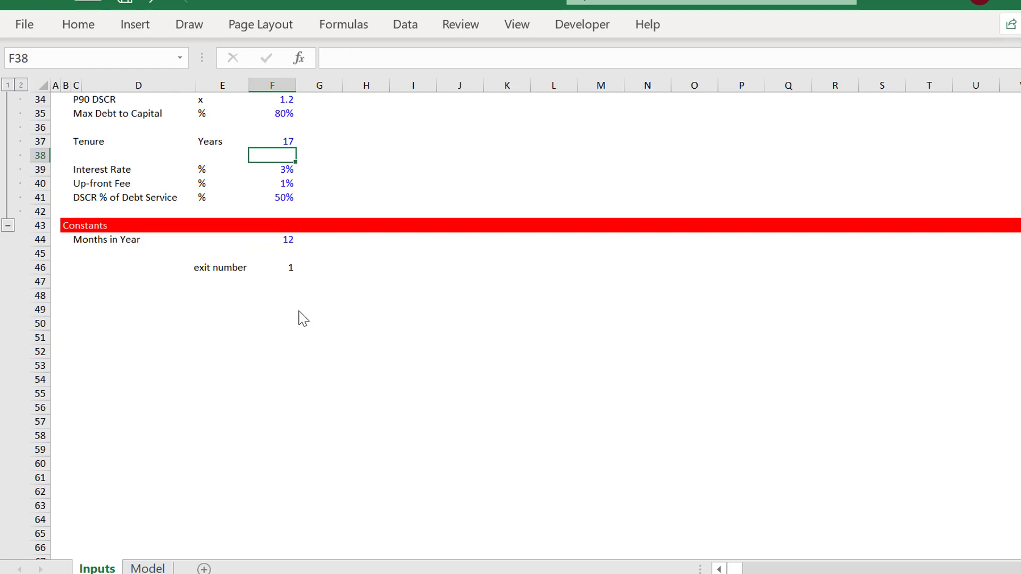
Return to the Model sheet and check which calculation mode the workbook uses, leaving the setting as is.
key(ctrl+Page_Down)
key(Down)
key(Down)
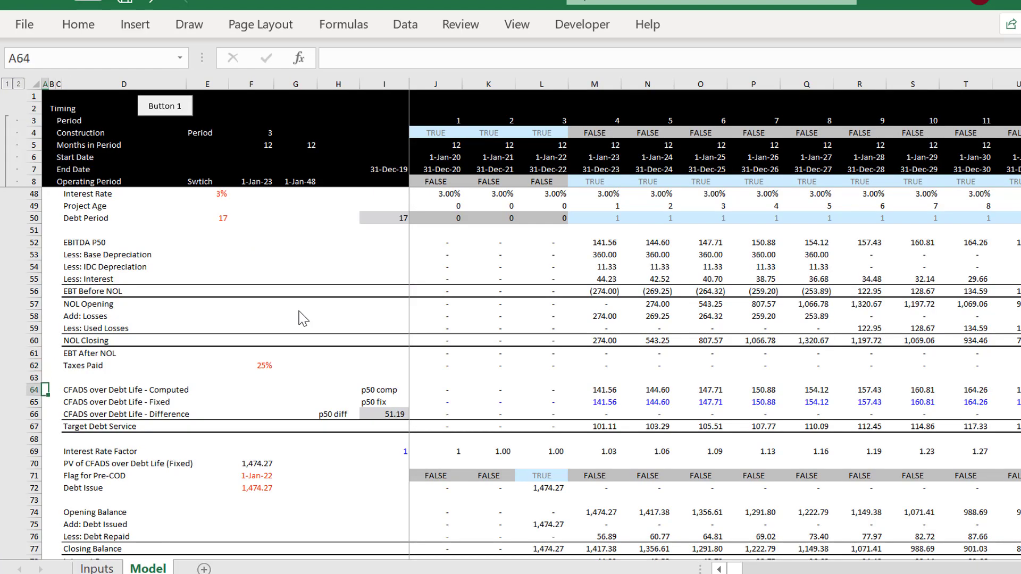
click(343, 27)
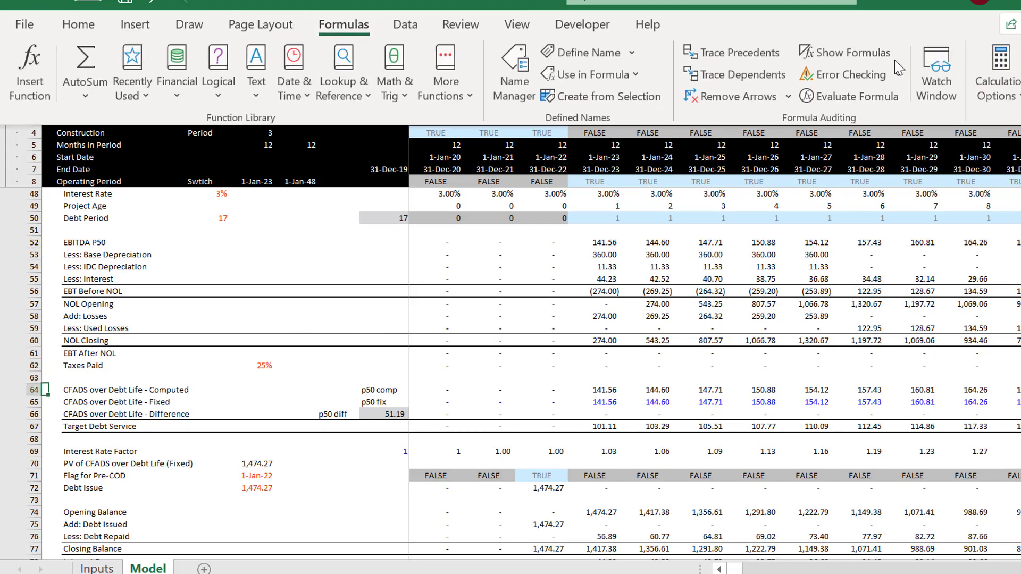
click(1000, 88)
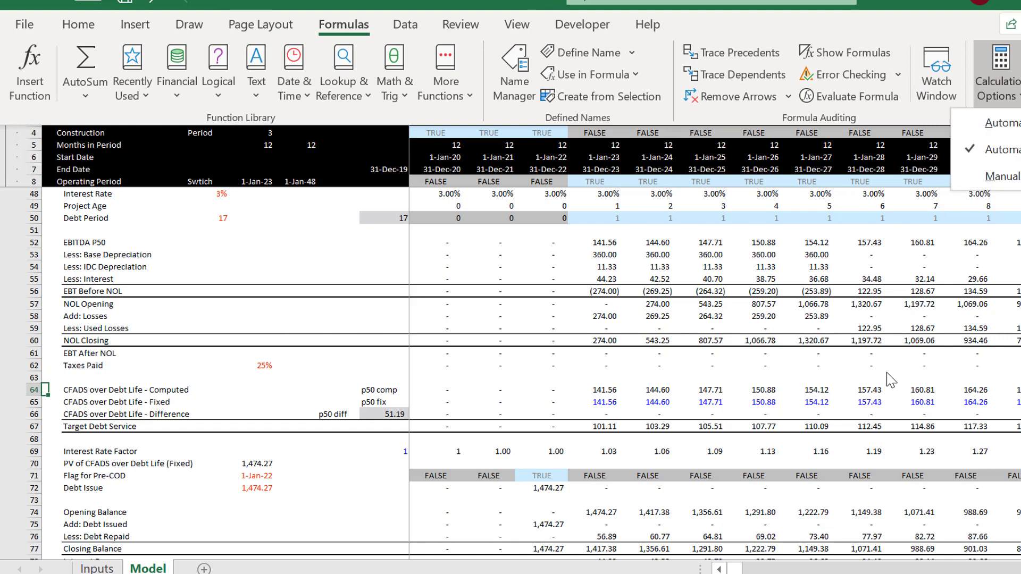
key(Escape)
key(Escape)
Examine Taxes Paid along row 62 from M62 past the end of the 17-year debt period.
click(586, 361)
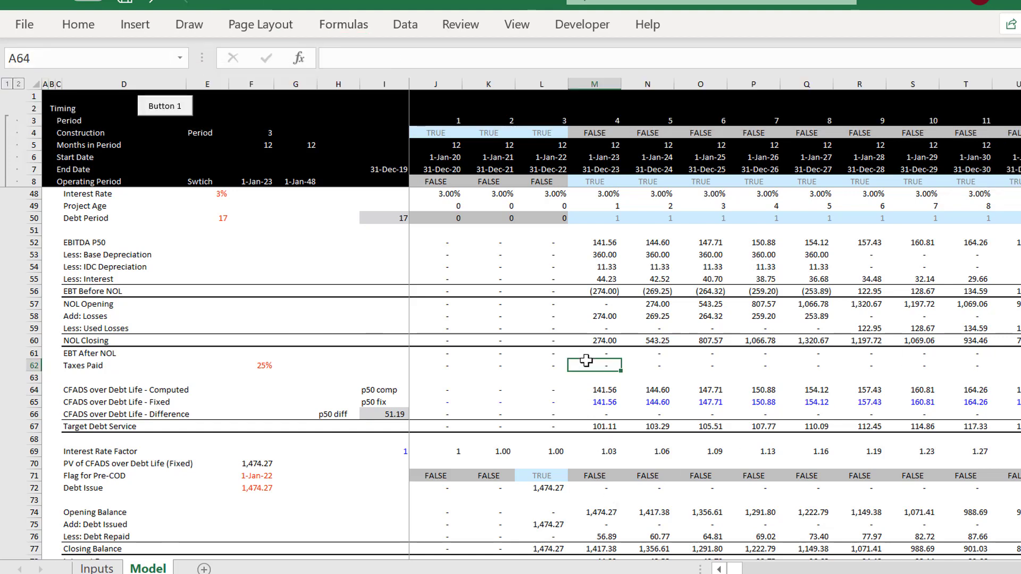
key(Right)
key(Right)
key(Right)
key(Right)
key(Right)
key(Right)
key(Right)
key(Right)
key(Right)
key(Right)
key(Right)
key(Right)
key(Right)
key(Right)
key(Right)
key(Right)
key(Right)
key(Right)
key(Right)
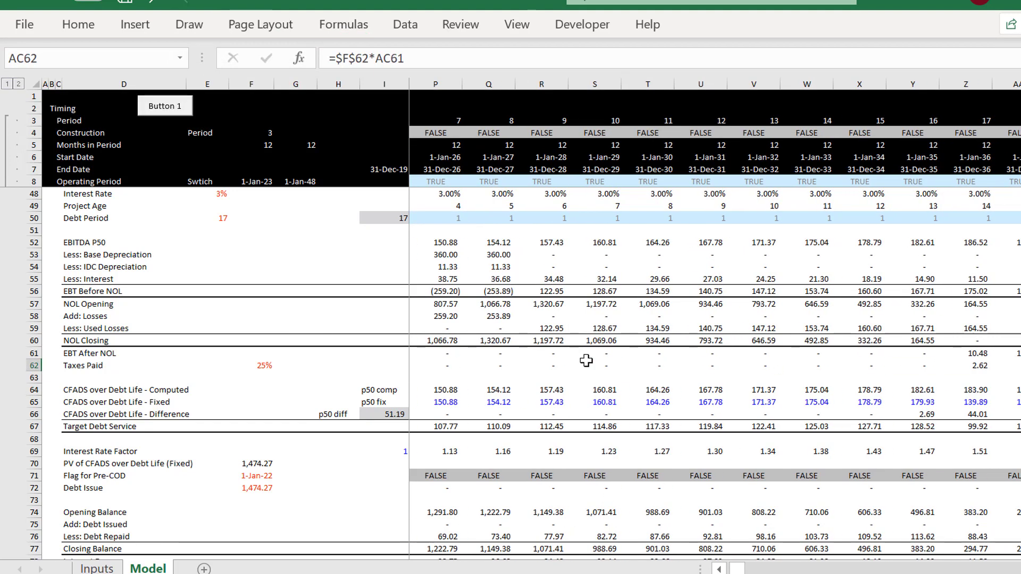
key(Left)
key(Left)
key(Left)
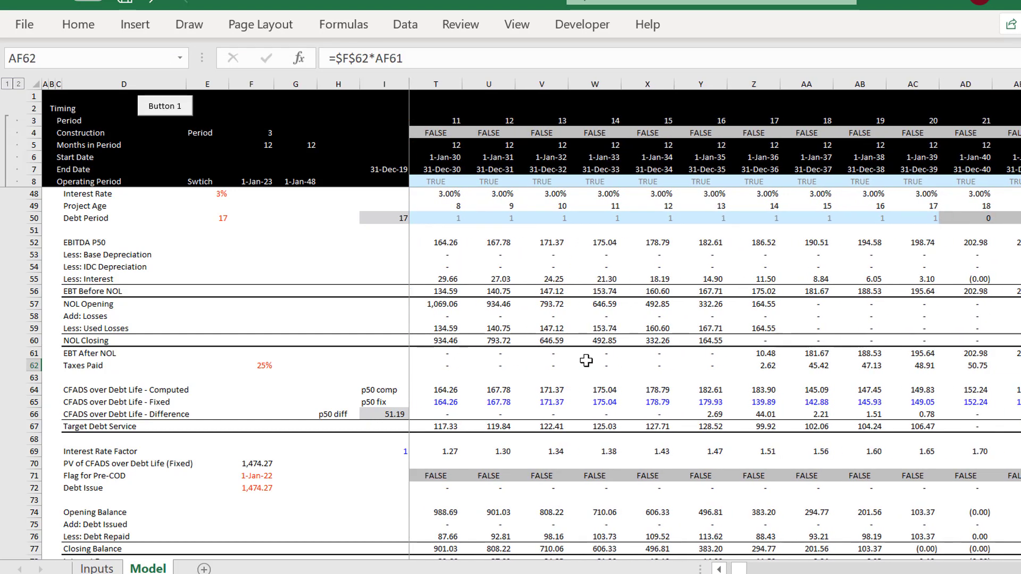
Examine the CFADS over Debt Life - Difference along row 66 and return to its sum in I66.
key(Down)
key(Down)
key(Down)
key(Down)
key(Left)
key(Left)
key(Left)
key(Left)
key(Left)
key(Left)
key(Left)
key(Left)
key(Left)
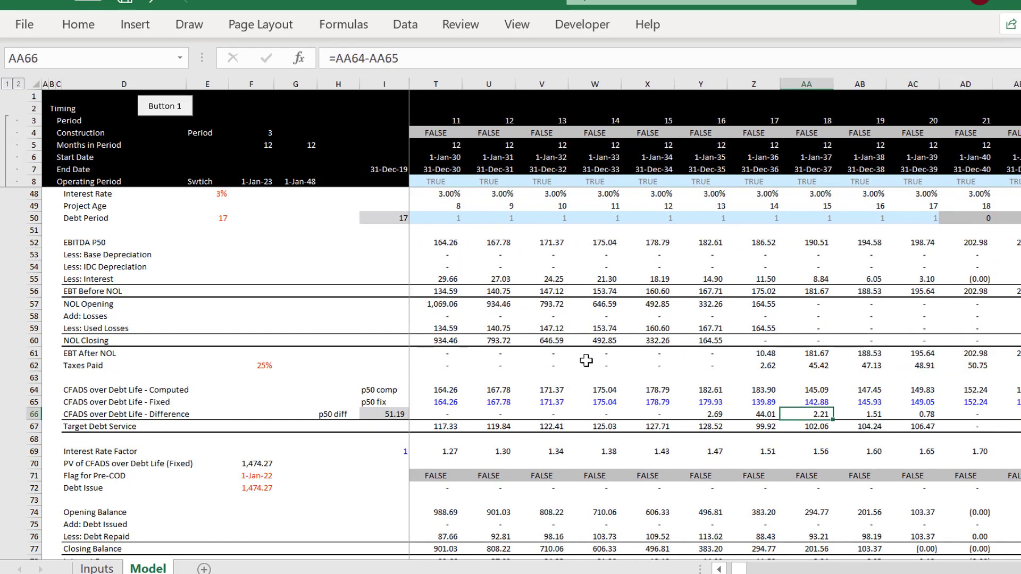
key(Home)
key(Right)
key(Right)
key(Right)
key(Right)
key(Right)
key(Right)
key(Right)
key(Right)
key(Right)
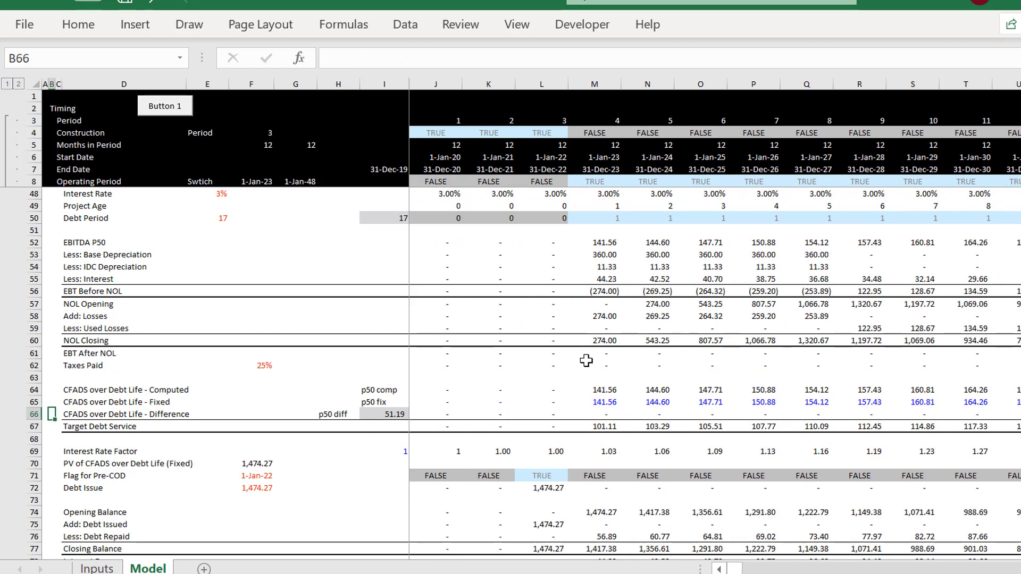
key(Left)
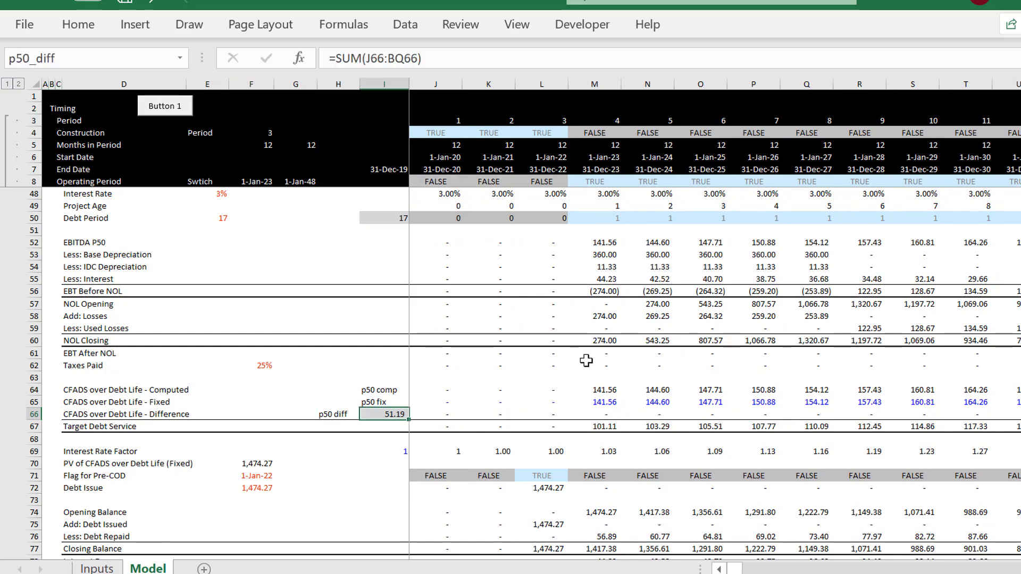
In the P50 Sources and Uses section, inspect the Applied, Fixed and Computed cells for Capital Expenditures in row 82.
key(Down)
key(Down)
key(Down)
key(Down)
key(Down)
key(Down)
key(Down)
key(Down)
key(Down)
key(Down)
key(Down)
key(Down)
key(Down)
key(Down)
key(Down)
key(Down)
key(Down)
key(Down)
key(Down)
key(Down)
key(Down)
key(Down)
key(Down)
key(Down)
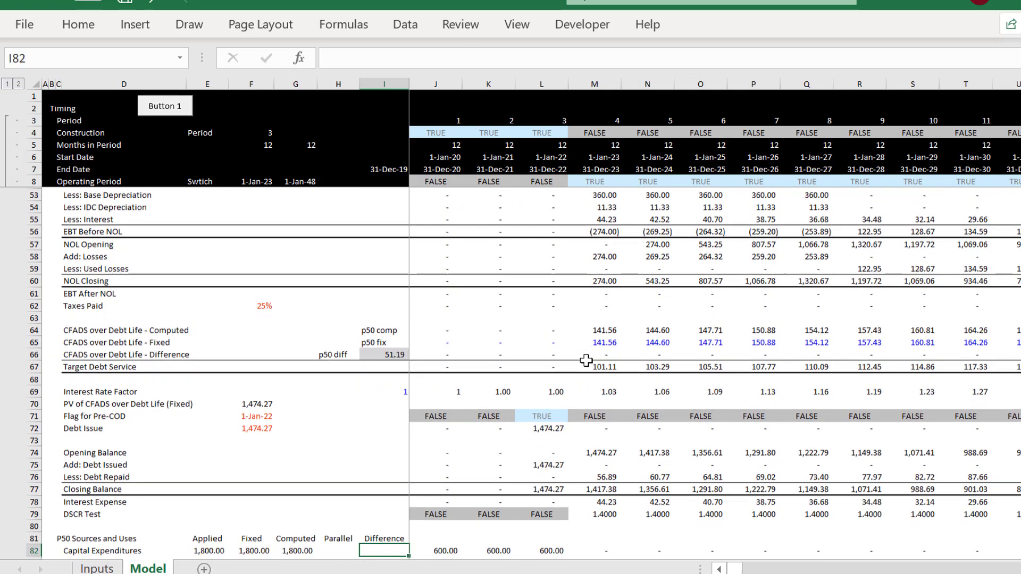
key(Up)
key(Up)
key(Up)
key(Up)
key(Up)
key(Up)
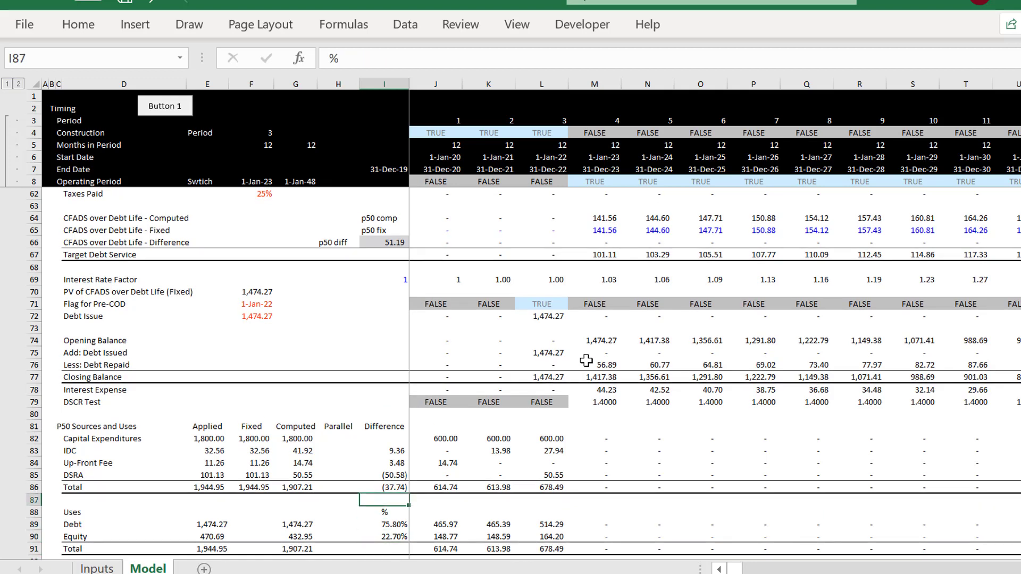
key(Left)
key(Left)
key(Left)
key(Left)
key(Left)
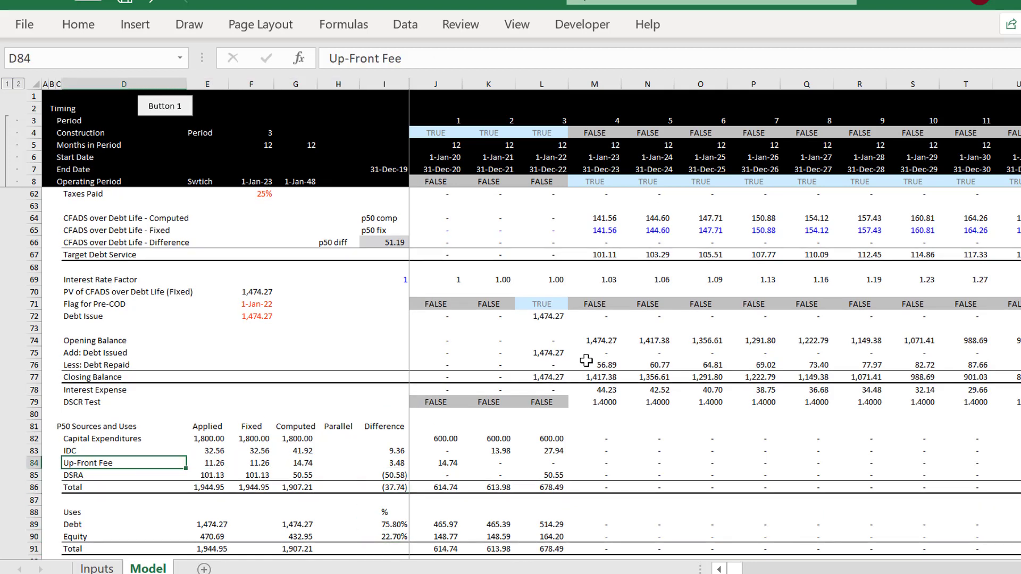
key(Up)
key(Up)
key(Right)
key(Down)
key(Up)
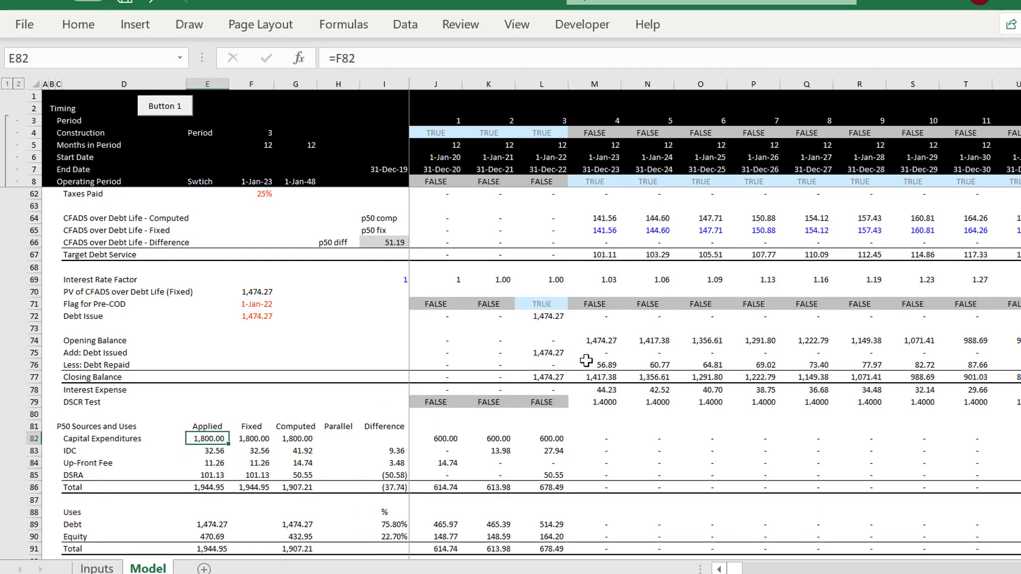
key(Right)
key(Right)
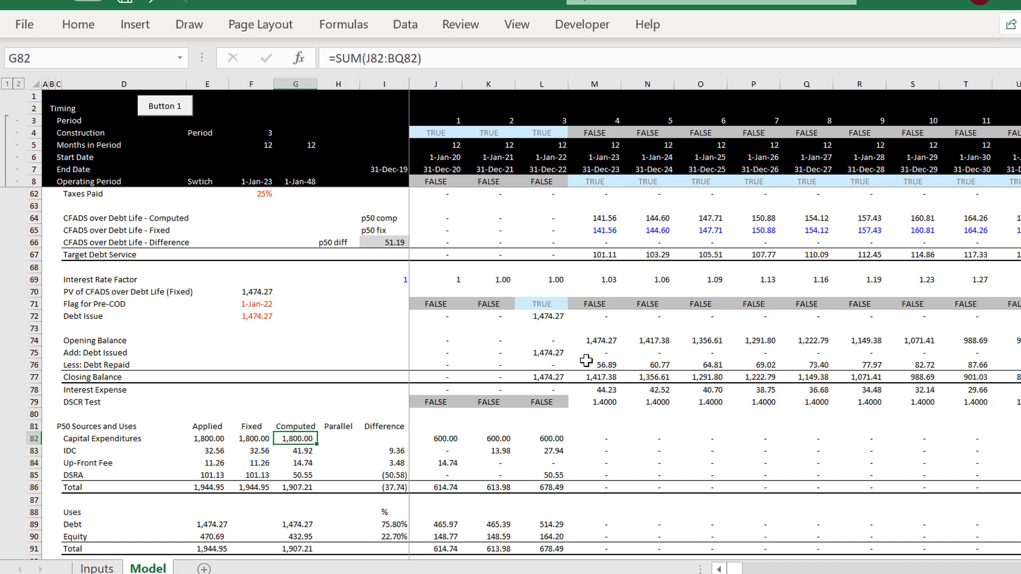
Select the Fixed values F82:F85 of P50 Sources and Uses and look down the adjacent Parallel column to row 87.
key(Left)
key(shift+Down)
key(shift+Down)
key(shift+Down)
key(shift+Down)
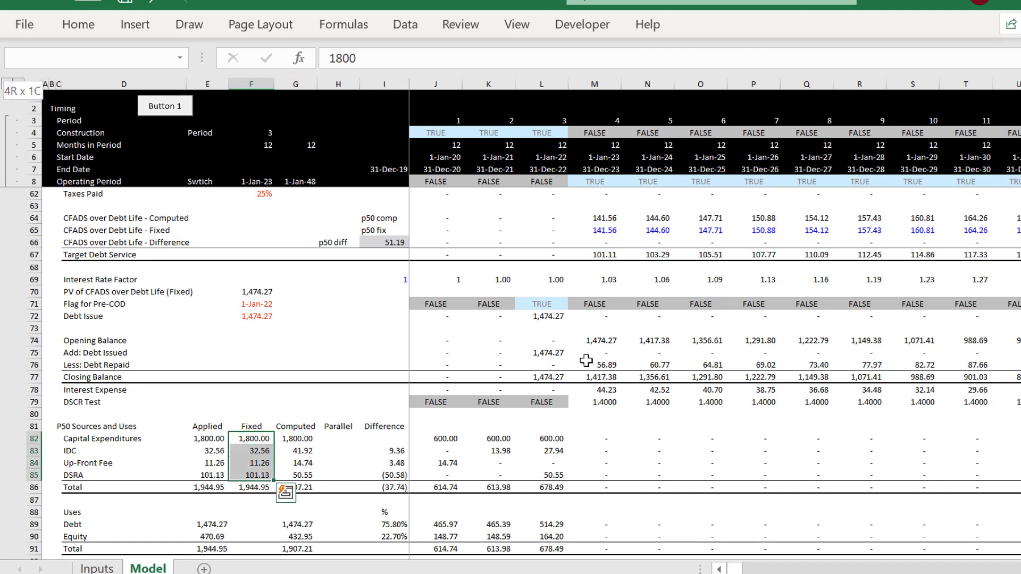
key(Right)
key(Right)
key(Down)
key(Down)
key(Down)
key(Down)
key(Down)
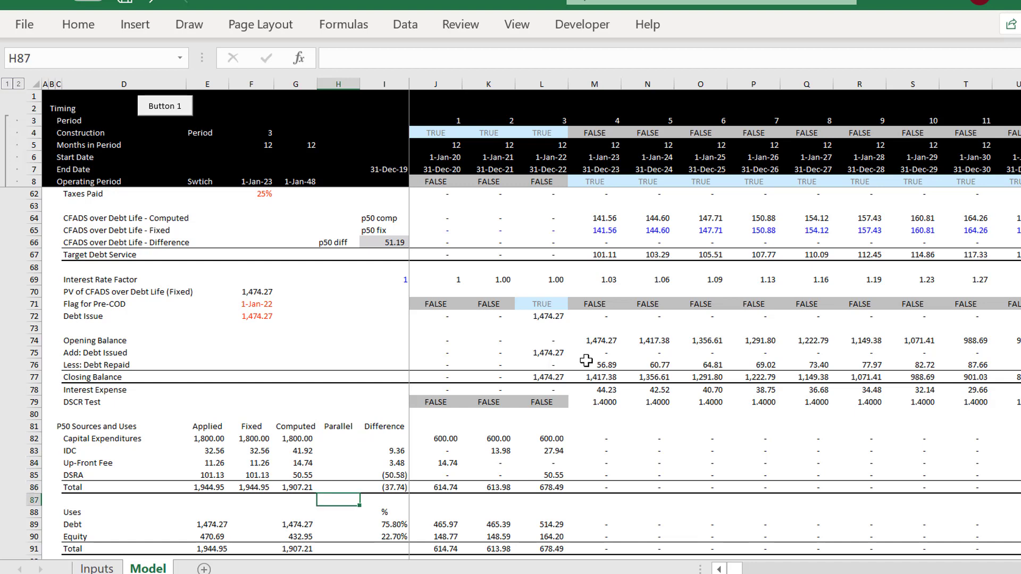
Recheck how the Applied Capital Expenditures relate to the Fixed and Computed entries in row 82.
key(Up)
key(Up)
key(Up)
key(Up)
key(Up)
key(Left)
key(Left)
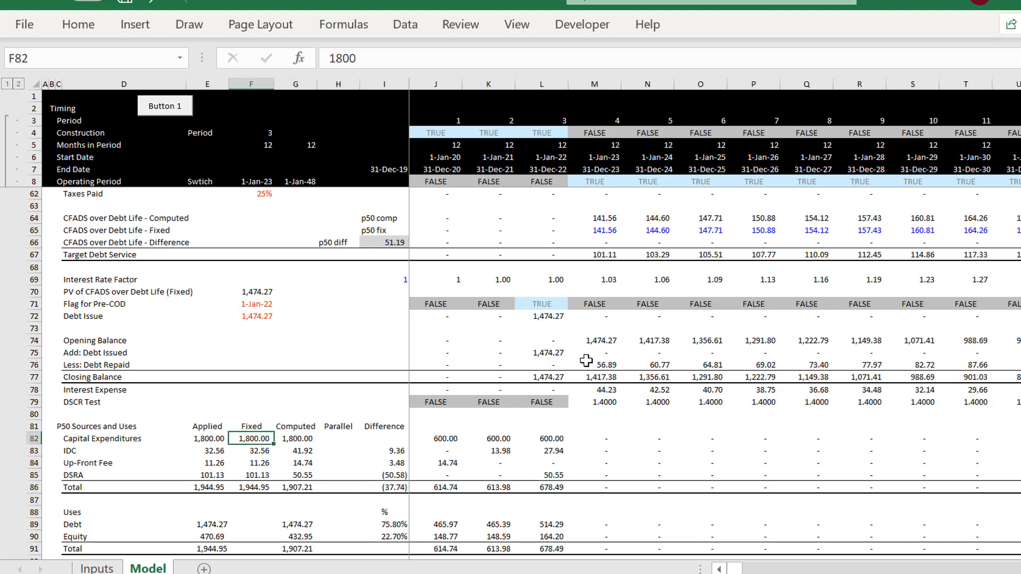
key(Left)
key(Right)
key(Right)
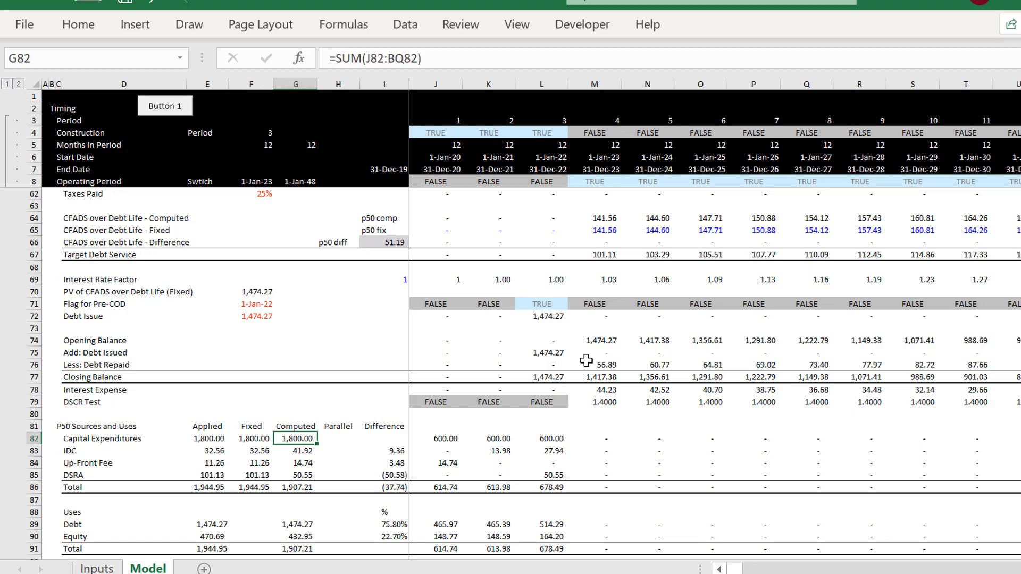
Examine the Difference column of P50 Sources and Uses for IDC, Up-Front Fee, DSRA and Total.
key(Down)
key(Down)
key(Down)
key(Down)
key(Right)
key(Right)
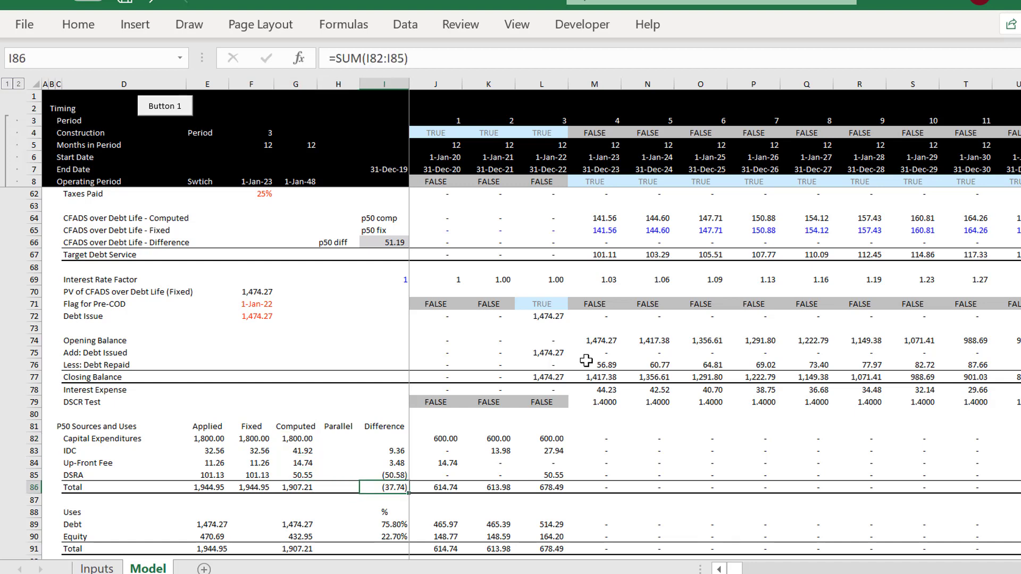
key(Up)
key(Up)
key(Up)
key(Down)
key(Down)
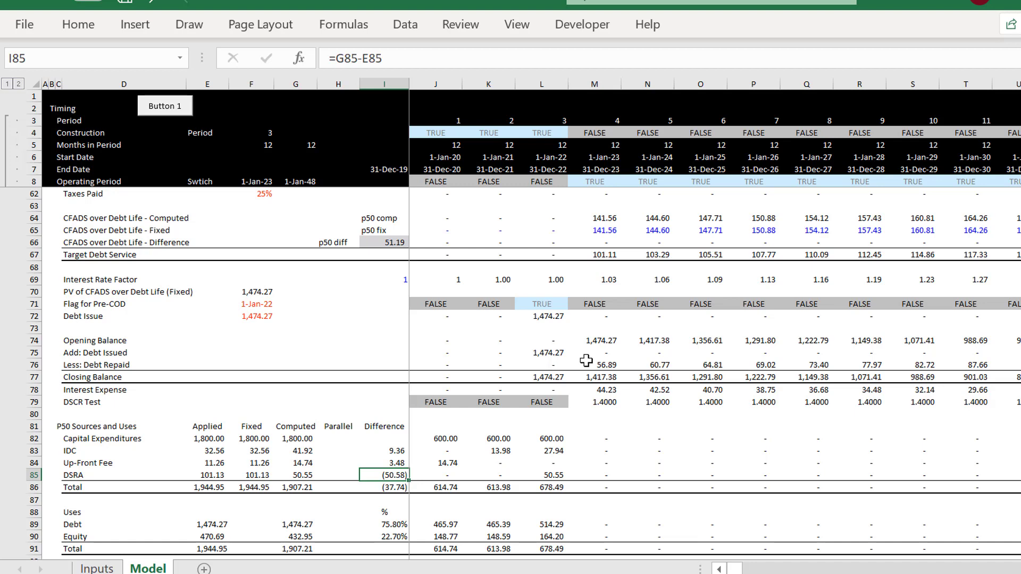
key(Down)
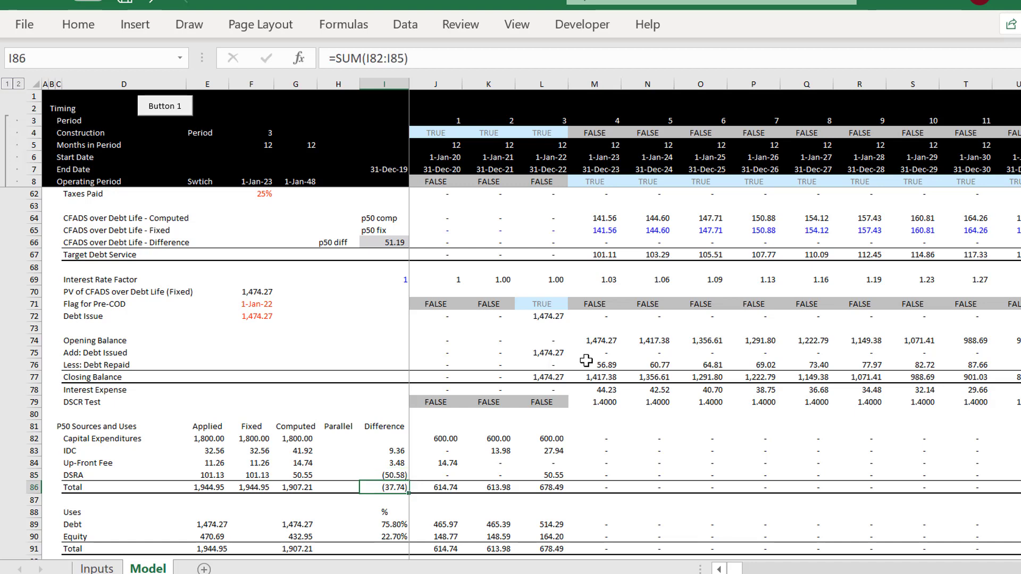
Inspect the Difference formulas for Total in I86 and DSRA in I85 without changing them.
key(F2)
key(Escape)
key(Up)
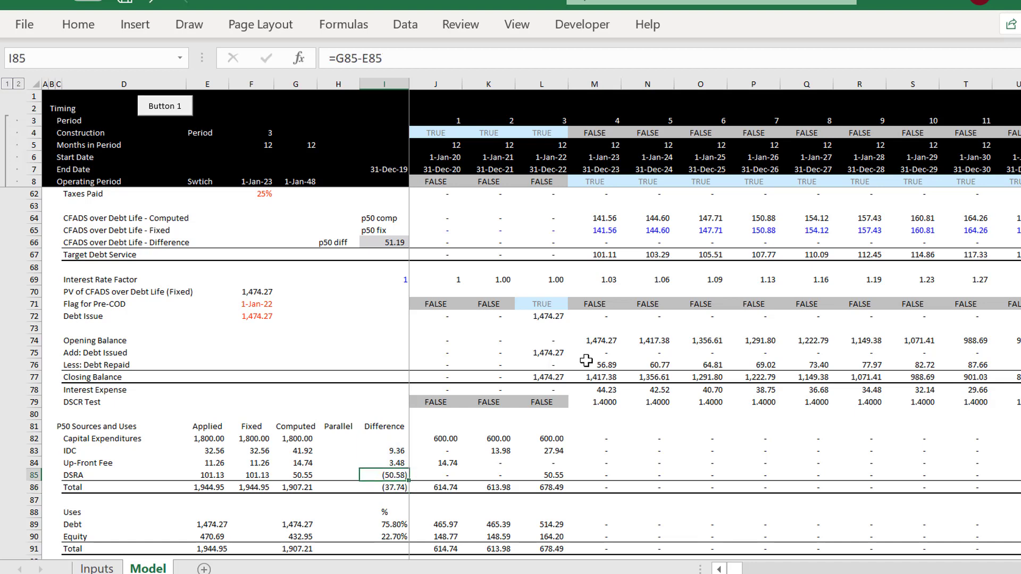
key(Right)
key(Right)
key(Left)
key(Left)
key(F2)
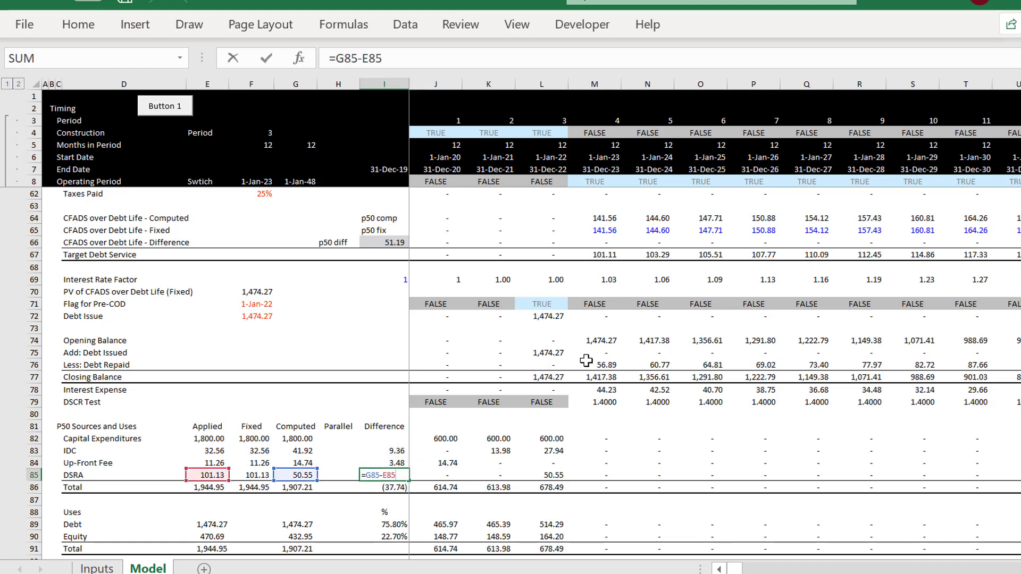
key(Escape)
Set the Fixed DSRA amount in F85 of P50 Sources and Uses to 50.
key(Left)
key(Left)
key(Left)
key(Left)
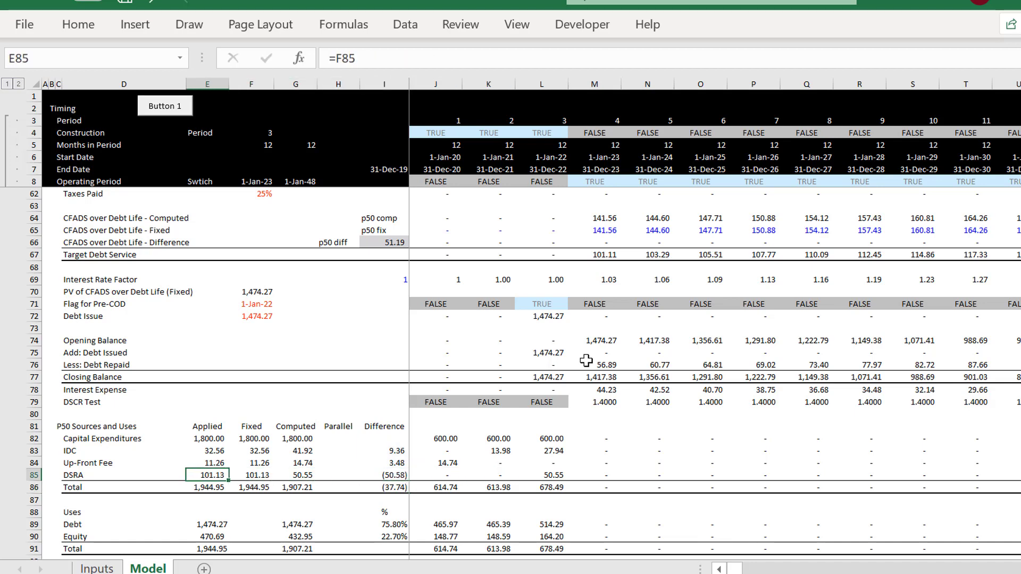
key(Right)
text(50)
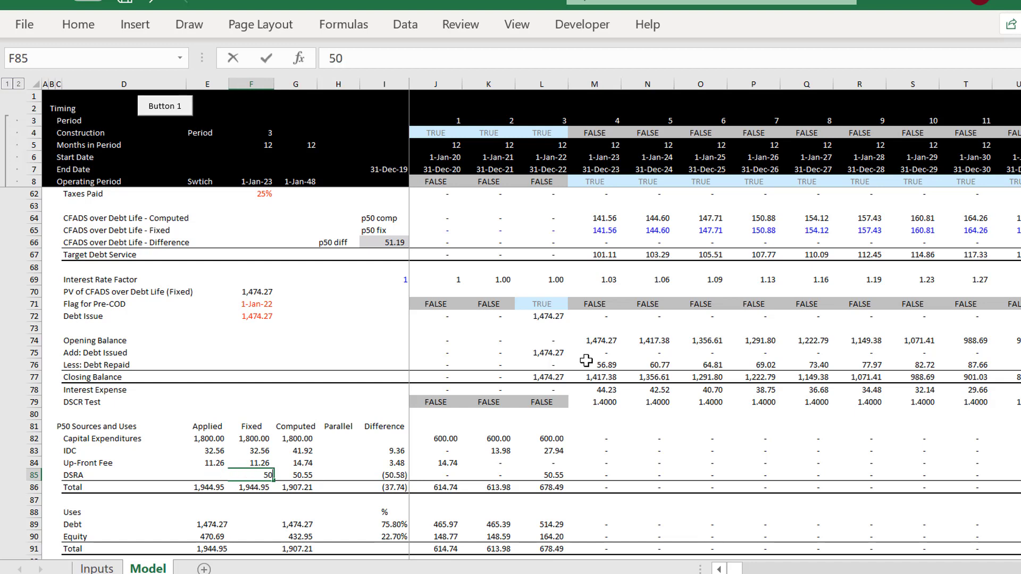
key(Return)
key(Up)
key(Right)
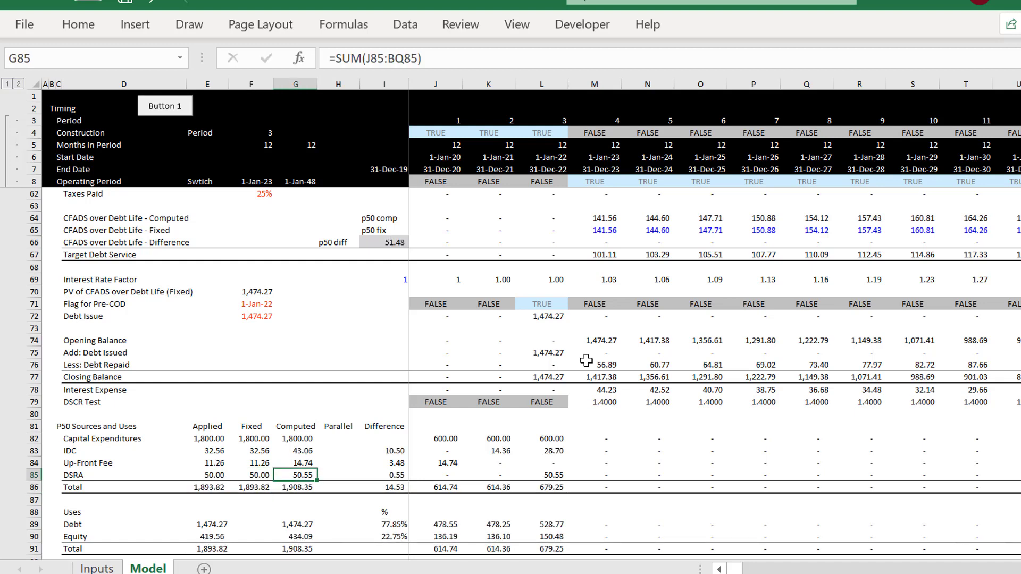
Check the recalculated Difference cells from DSRA and Total in column I up to IDC in I83.
key(Right)
key(Right)
key(Right)
key(Left)
key(Down)
key(Up)
key(Up)
key(Up)
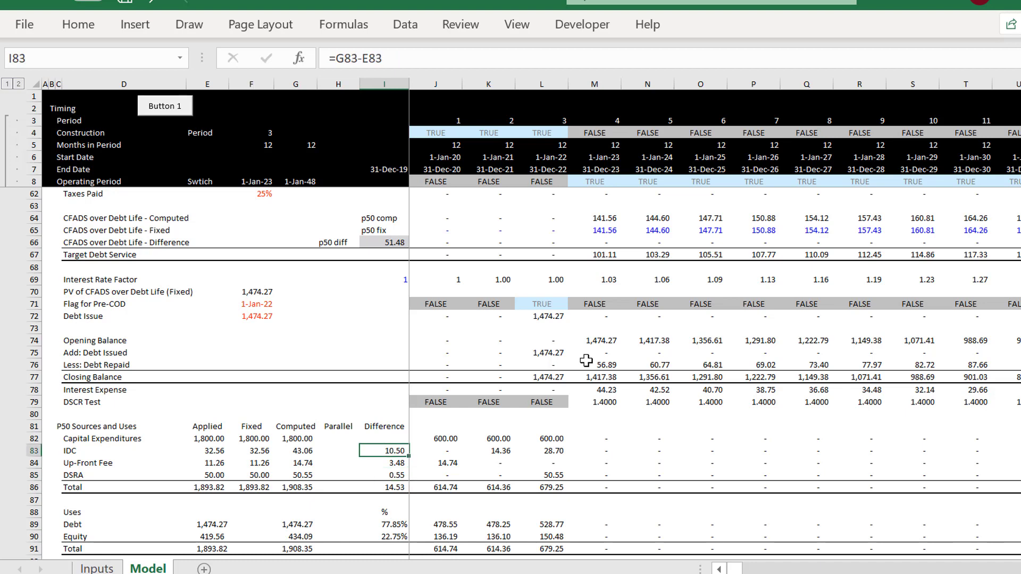
Compare the Fixed Up-Front Fee and IDC cells with the Applied and Computed IDC, ending at the IDC Difference in I83.
key(Left)
key(Left)
key(Left)
key(Down)
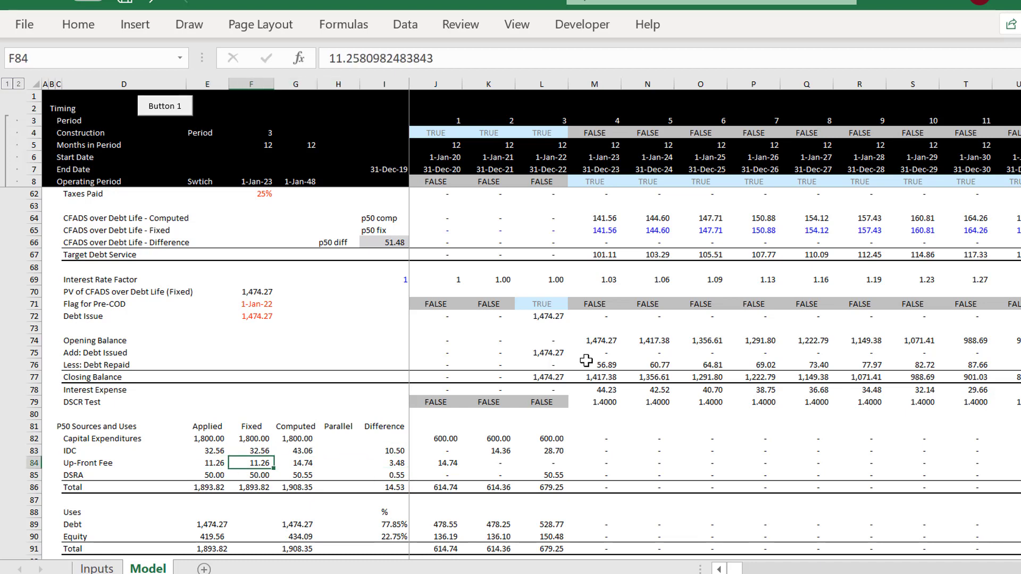
key(Left)
key(Up)
key(Right)
key(Right)
key(Right)
key(Right)
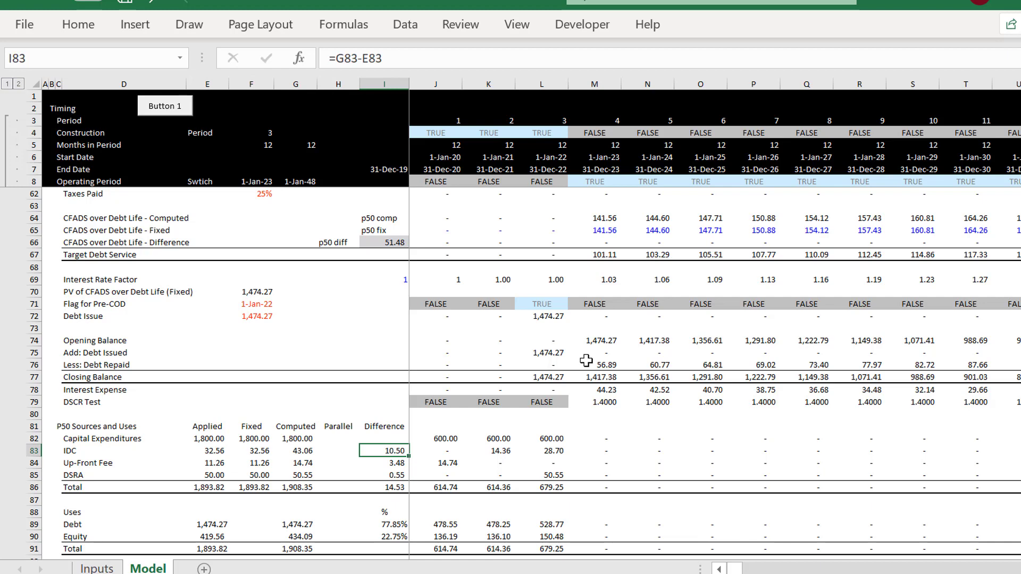
Look down column I from the sources differences past the Uses block to the IDC row of the Debt Balance section.
key(Down)
key(Down)
key(Down)
key(Down)
key(Down)
key(Down)
key(Down)
key(Down)
key(Down)
key(Down)
key(Down)
key(Down)
key(Down)
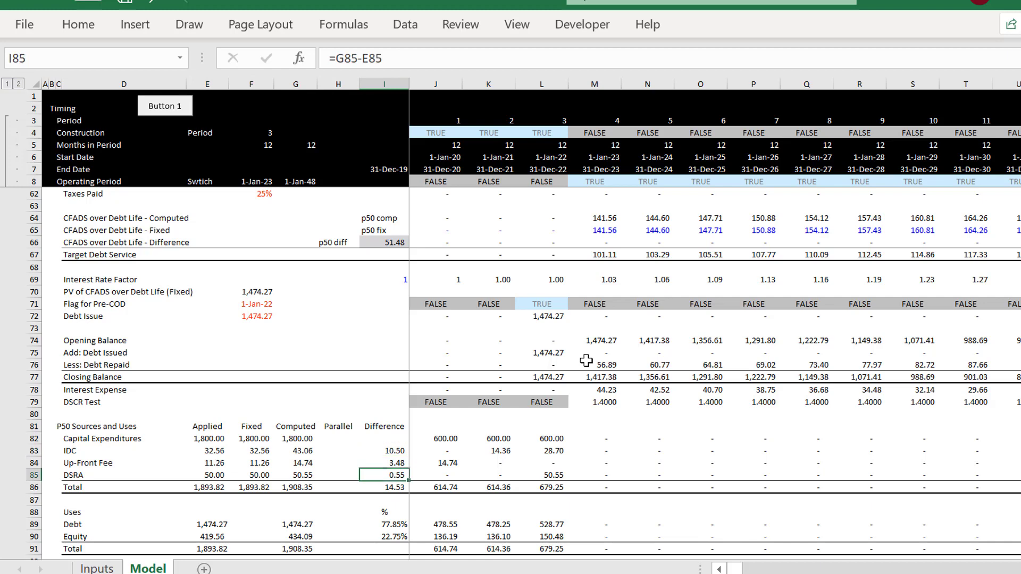
key(Down)
key(Down)
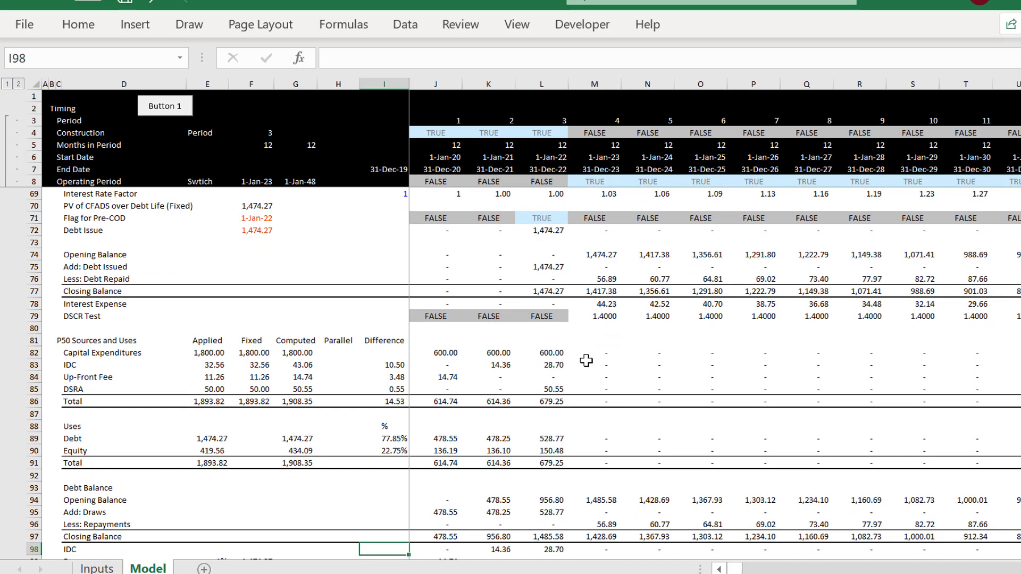
Compare the Up-Front Fee in row 84 across the Fixed, Difference, Computed and Applied columns, ending at E84.
key(Up)
key(Up)
key(Up)
key(Up)
key(Up)
key(Up)
key(Up)
key(Up)
key(Up)
key(Up)
key(Up)
key(Up)
key(Up)
key(Up)
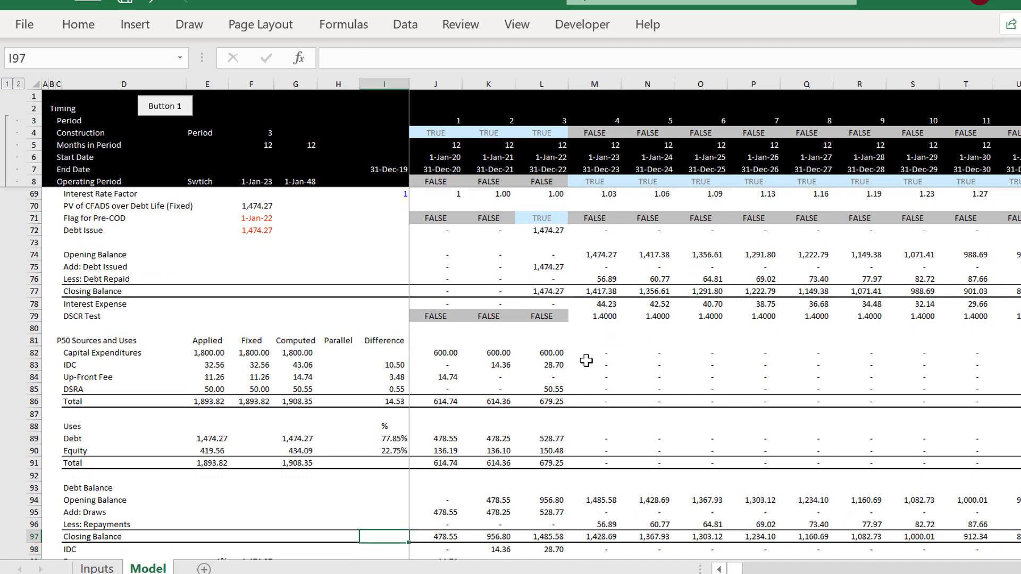
key(Left)
key(Left)
key(Left)
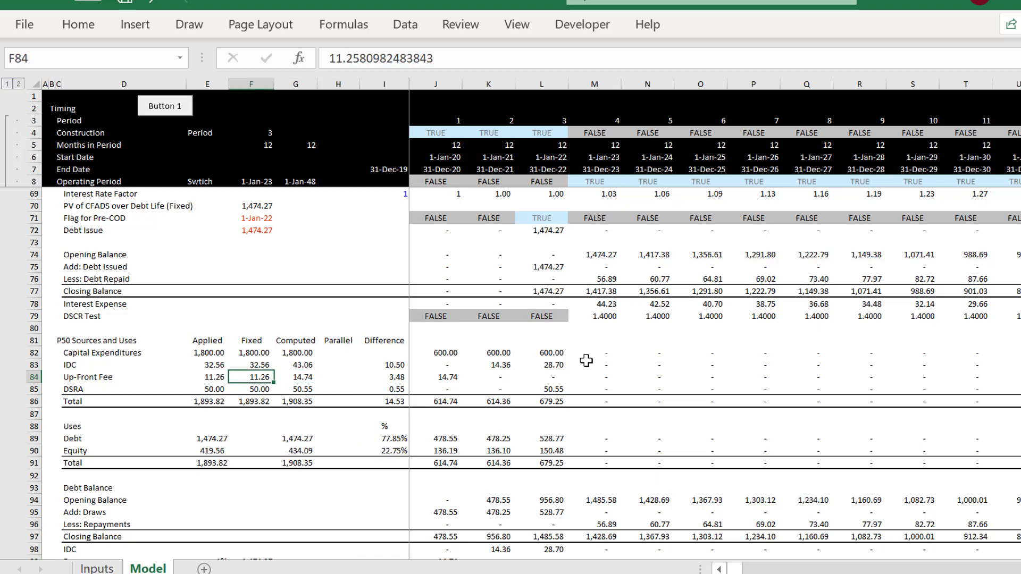
key(Right)
key(Right)
key(Right)
key(Right)
key(Left)
key(Left)
key(Left)
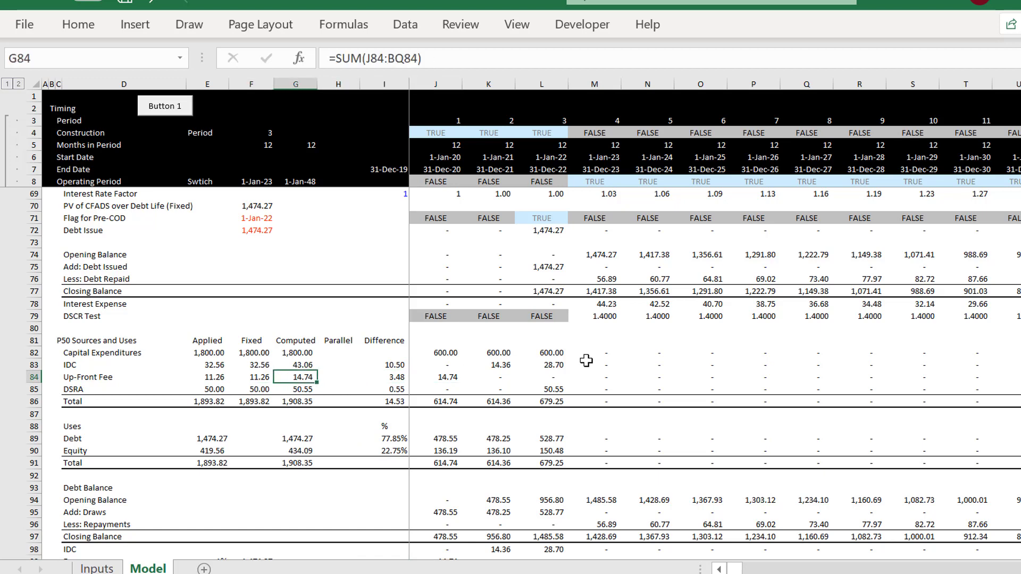
key(Left)
key(Left)
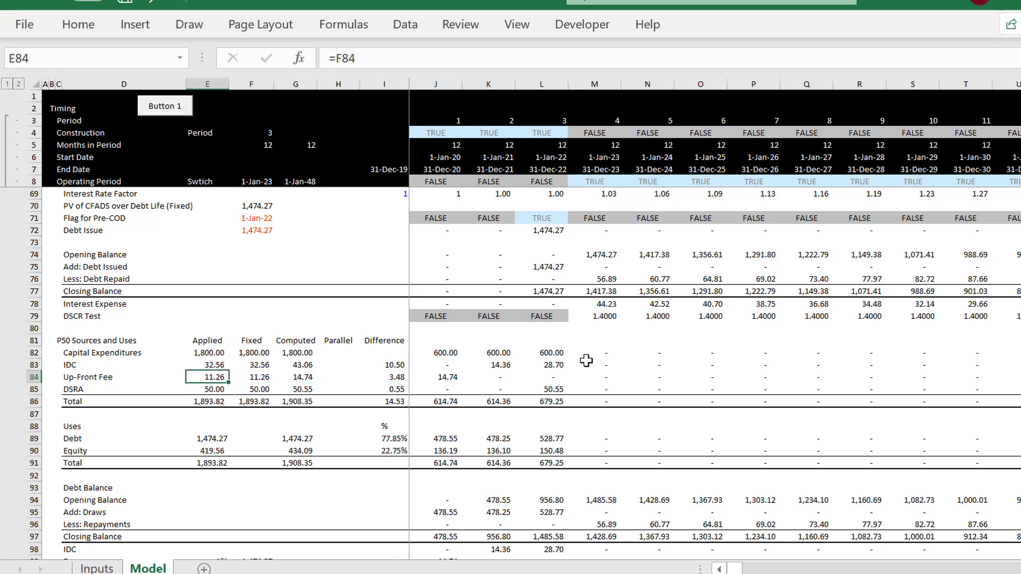
Look down column E from the applied Up-Front Fee past the Uses and Debt Balance blocks to the DSRA section.
key(Down)
key(Down)
key(Down)
key(Down)
key(Down)
key(Down)
key(Down)
key(Down)
key(Down)
key(Down)
key(Down)
key(Down)
key(Down)
key(Down)
key(Down)
key(Down)
key(Down)
key(Down)
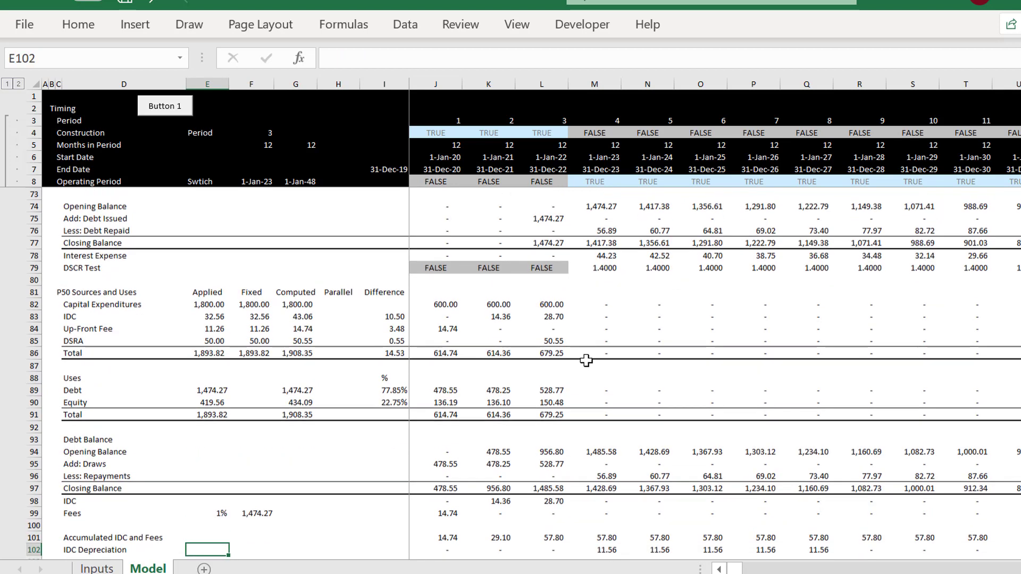
key(Down)
key(Down)
Examine the rows below Fees, from Accumulated IDC and Fees to the IDC Depreciation formula in J102.
key(Up)
key(Up)
key(Up)
key(Up)
key(Right)
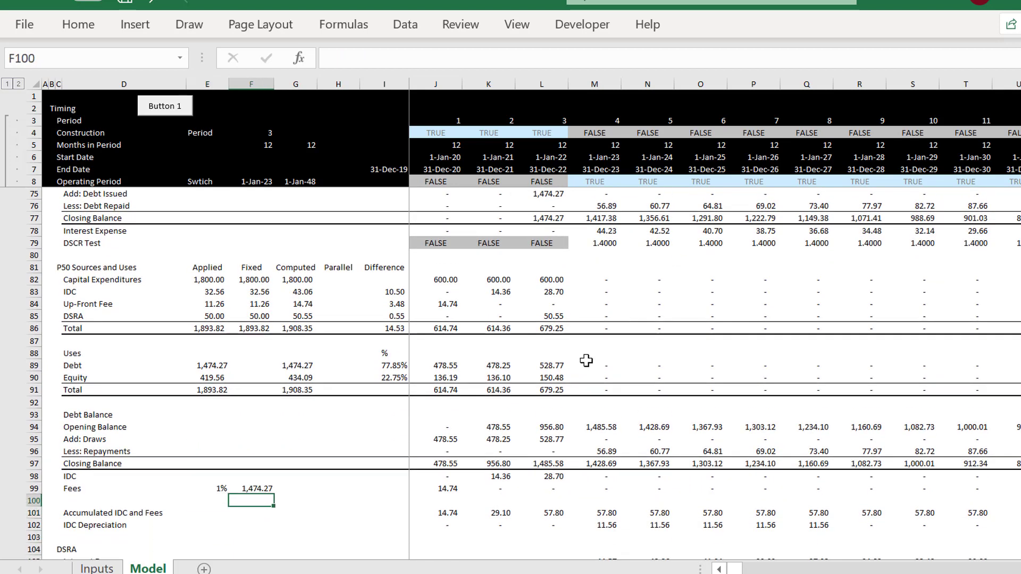
key(Down)
key(Right)
key(Right)
key(Right)
key(Right)
key(Right)
key(Down)
key(Left)
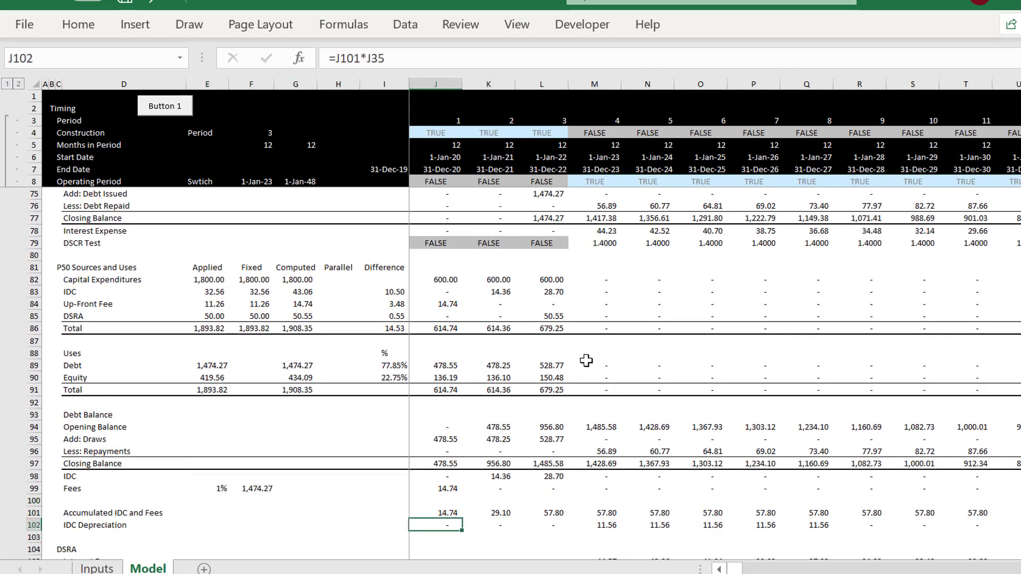
Highlight the Computed source amounts in G82:G85 and the Fixed ones in F82:F85 to compare the two ranges.
key(Left)
key(Up)
key(Up)
key(Up)
key(Up)
key(Up)
key(Up)
key(Up)
key(Up)
key(Up)
key(Up)
key(Up)
key(Up)
key(Up)
key(Up)
key(Up)
key(Up)
key(Up)
key(Left)
key(Left)
key(Up)
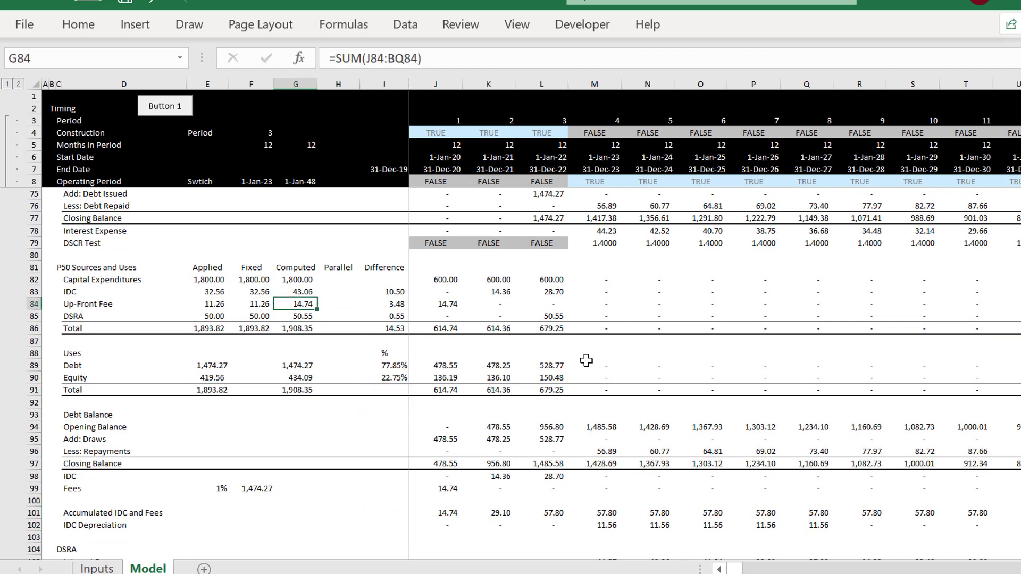
key(Up)
key(Up)
key(Left)
key(Right)
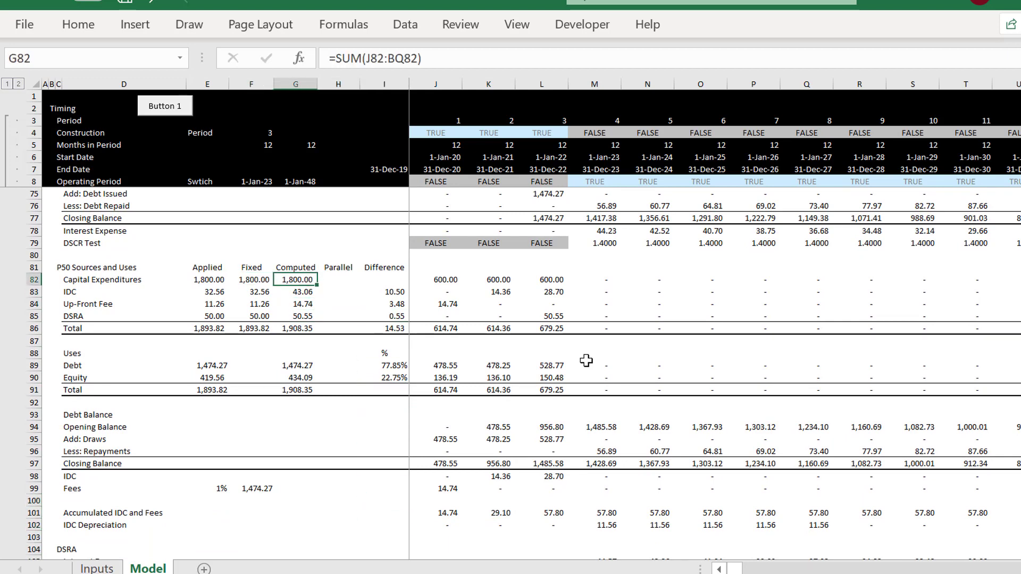
key(shift+Down)
key(shift+Down)
key(shift+Down)
key(shift+Down)
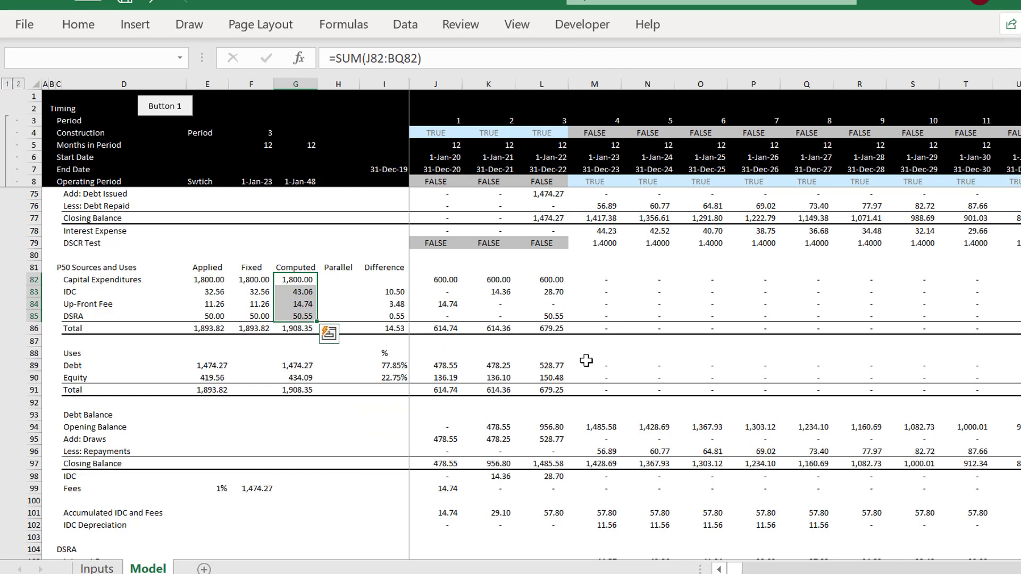
key(Left)
key(shift+Down)
key(shift+Down)
key(shift+Down)
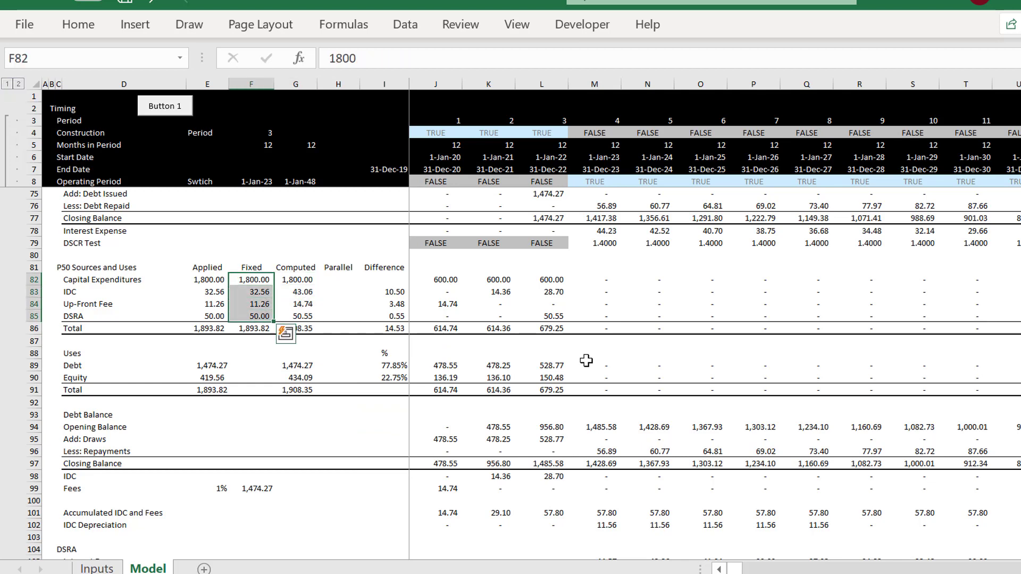
Review the sources Total row from the Fixed column across to Difference and back to the Computed column.
key(Down)
key(Down)
key(Down)
key(Down)
key(Down)
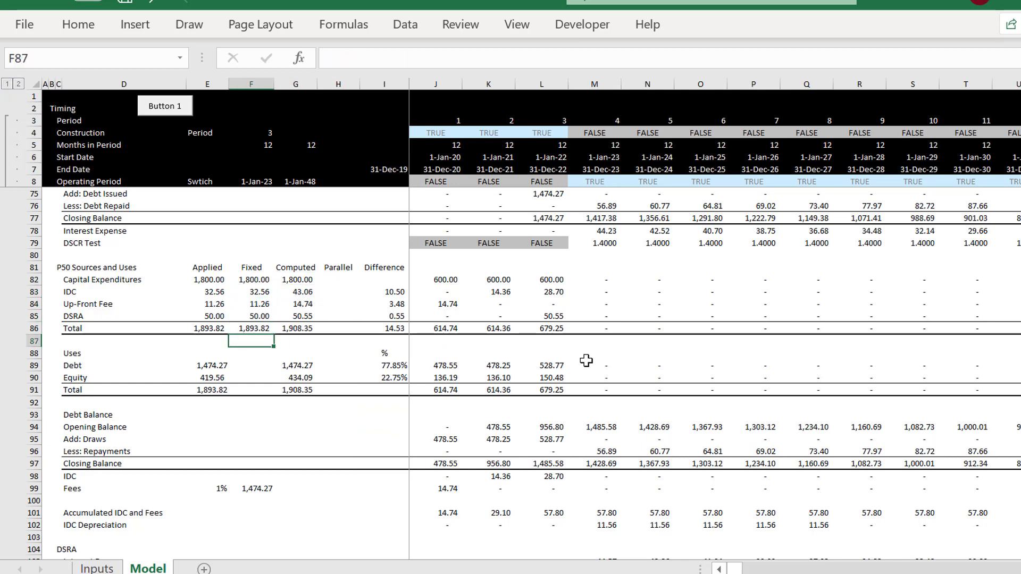
key(Right)
key(Right)
key(Right)
key(Up)
key(Left)
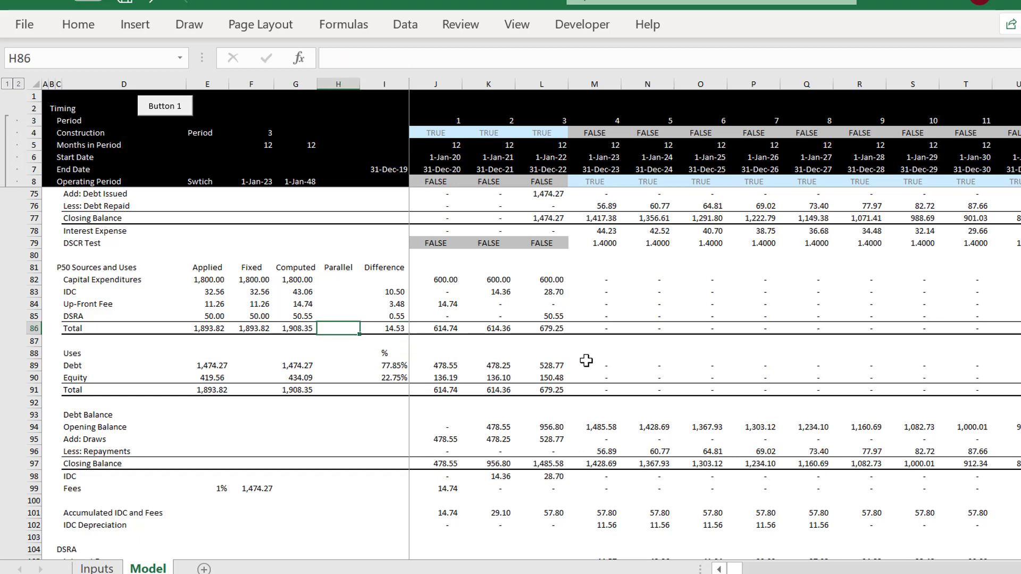
key(Right)
key(Down)
key(Left)
key(Left)
key(Left)
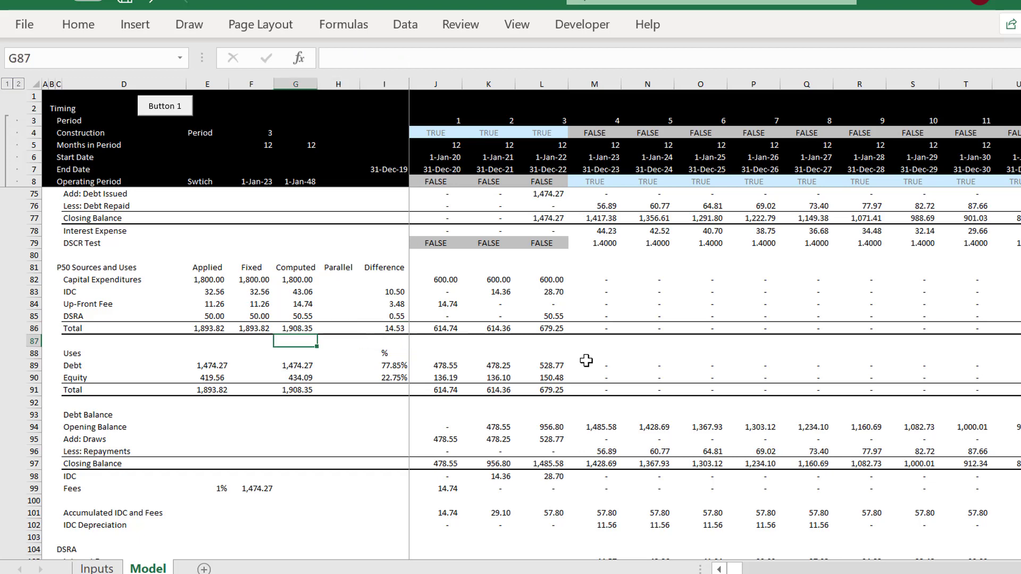
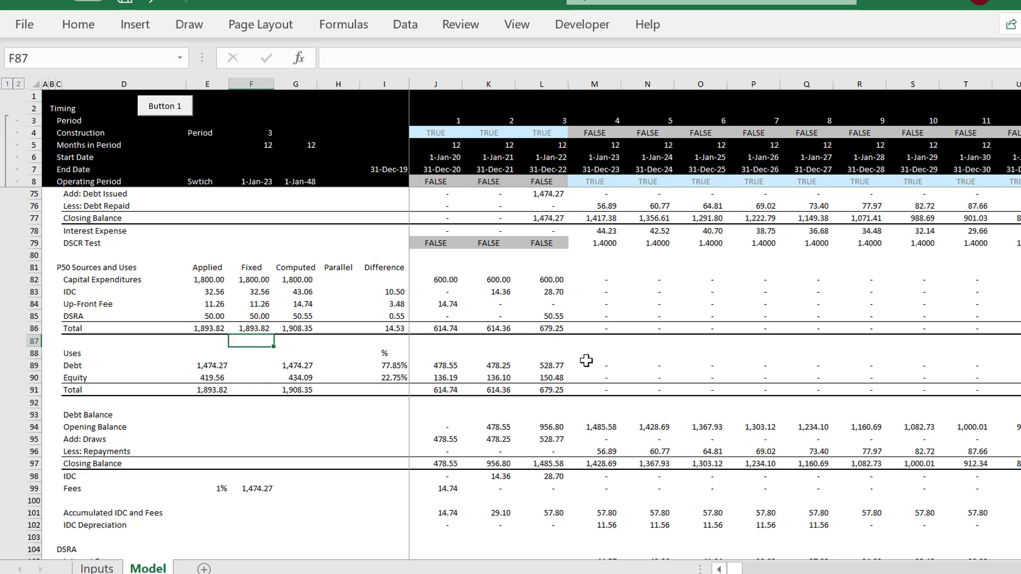
Create range names for the Fixed and Computed source amounts in F81:G85 using the top row labels.
key(Up)
key(Up)
key(Up)
key(Up)
key(Up)
key(Up)
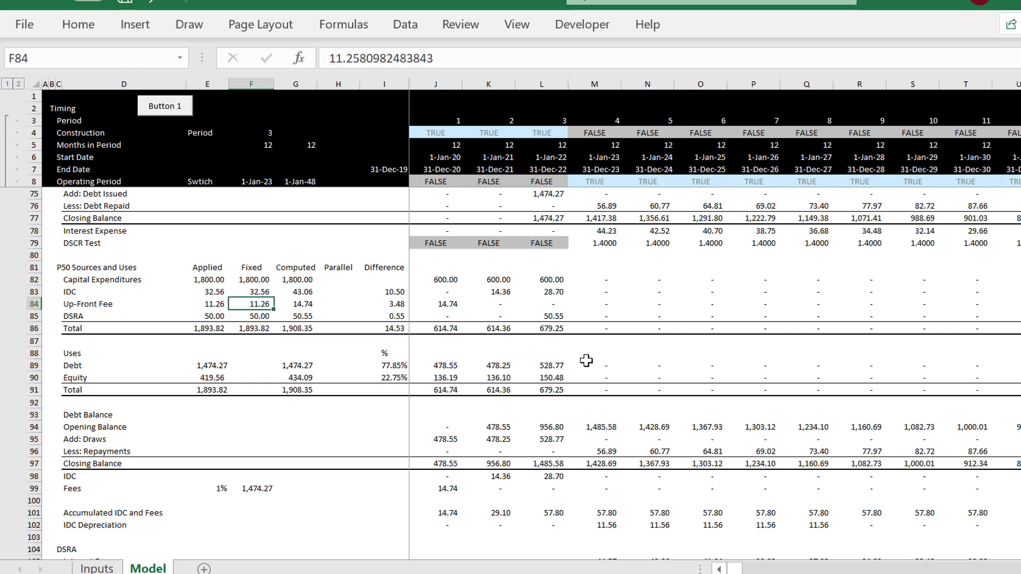
key(shift+Down)
key(shift+Down)
key(shift+Down)
key(shift+Down)
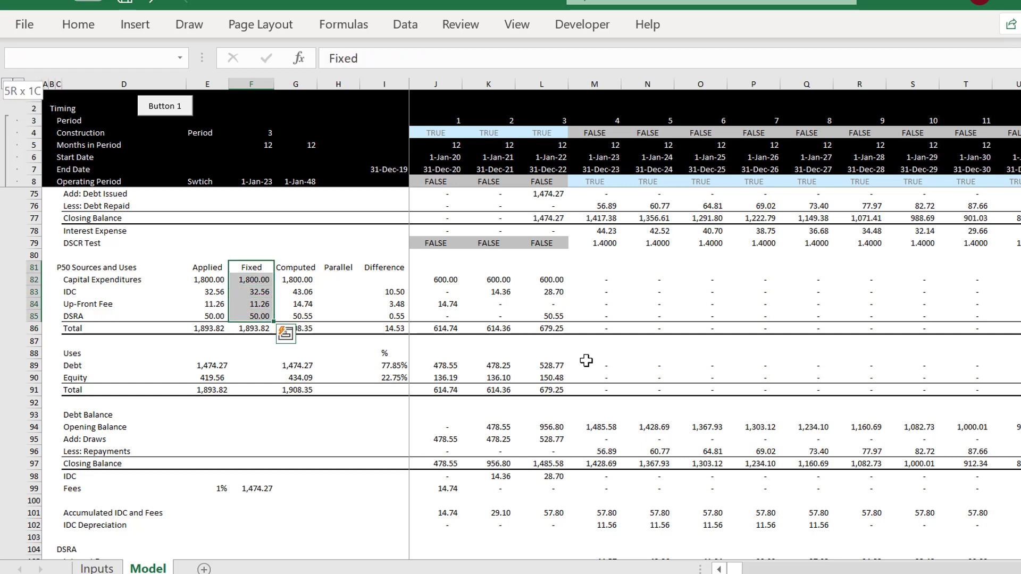
key(shift+Right)
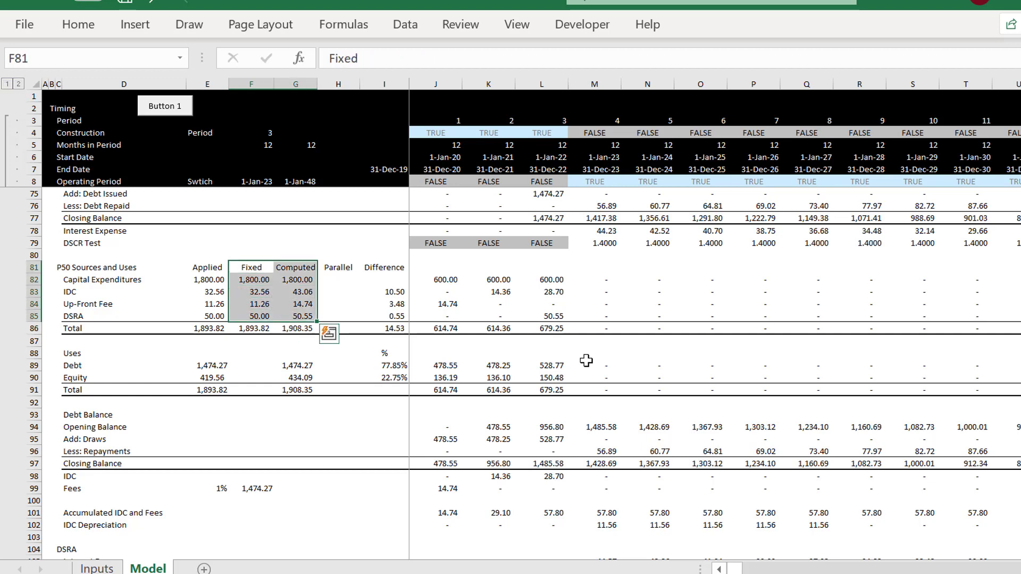
key(ctrl+shift+F3)
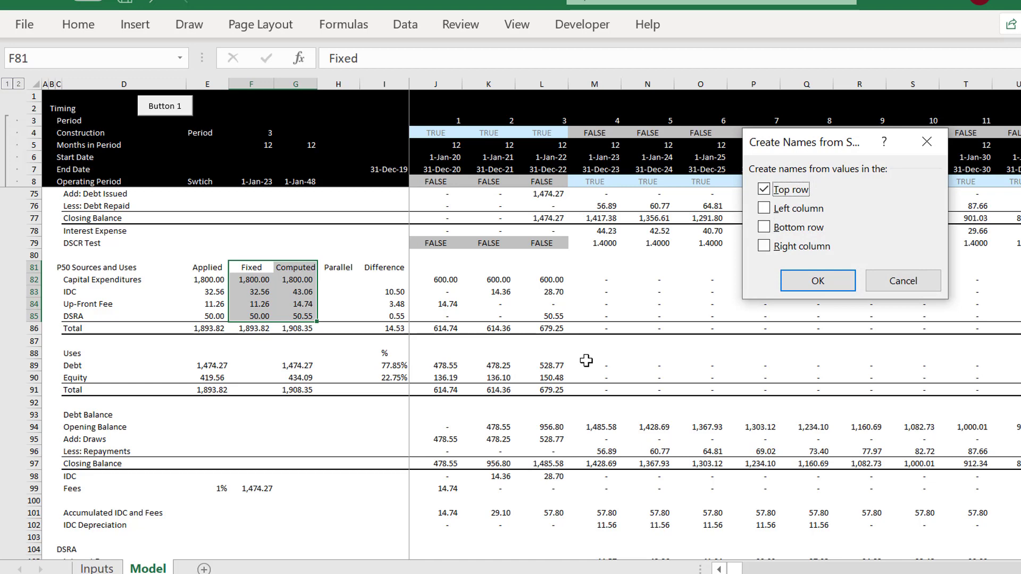
click(813, 279)
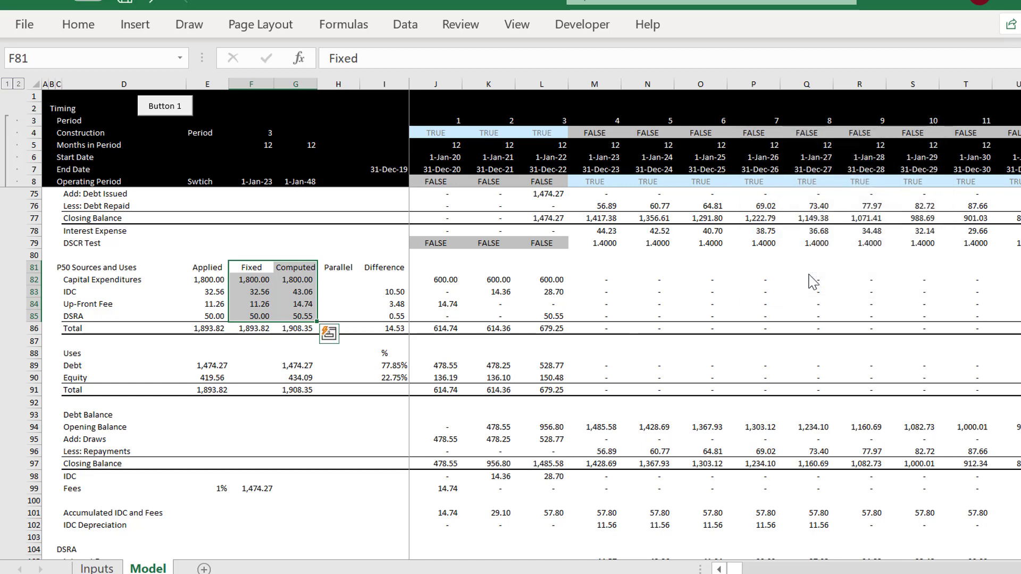
click(386, 341)
text(difference)
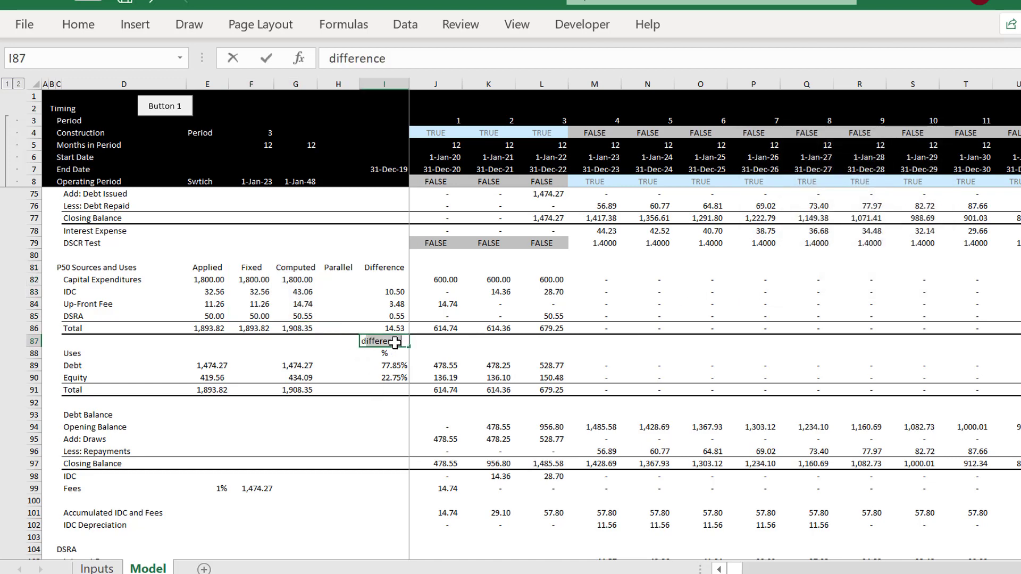
key(BackSpace)
key(Return)
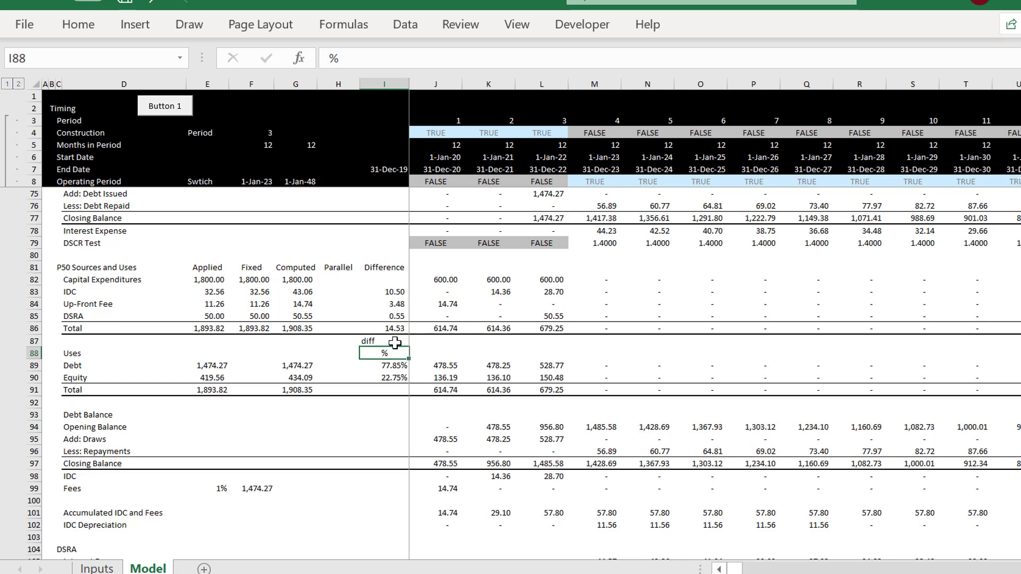
click(395, 343)
key(Delete)
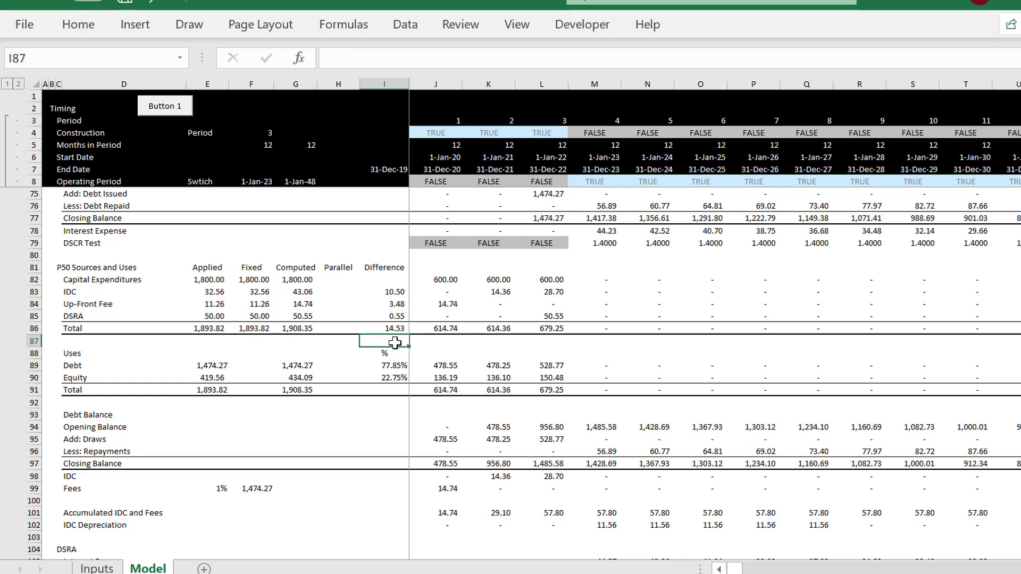
Enter the label Difference in I87, directly under the total of the Difference column.
text(De)
key(BackSpace)
text(ief)
key(BackSpace)
key(BackSpace)
text(ff)
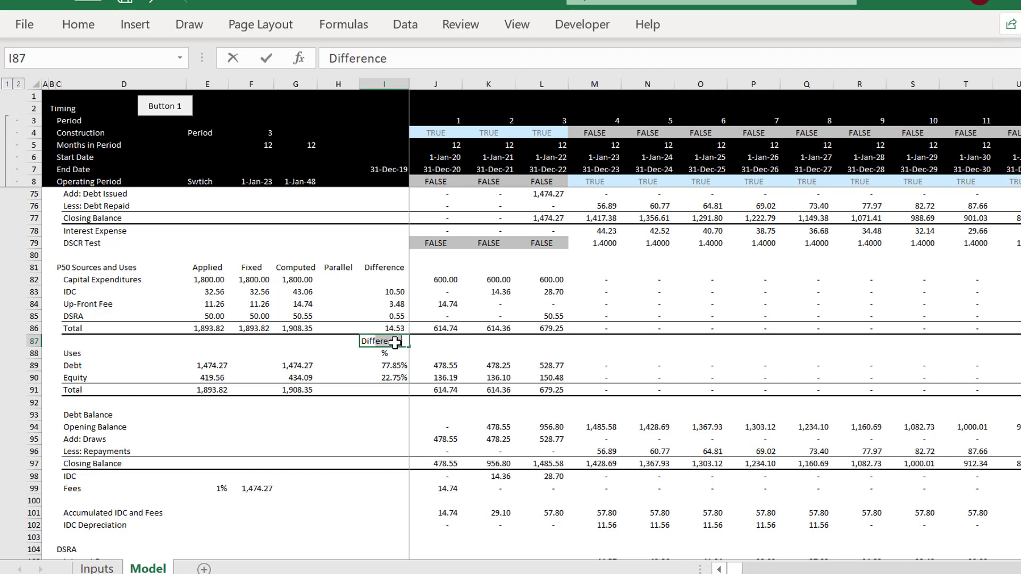
key(Return)
Create a range name for the total difference in I86 from the bottom row label in I87.
key(Up)
key(Up)
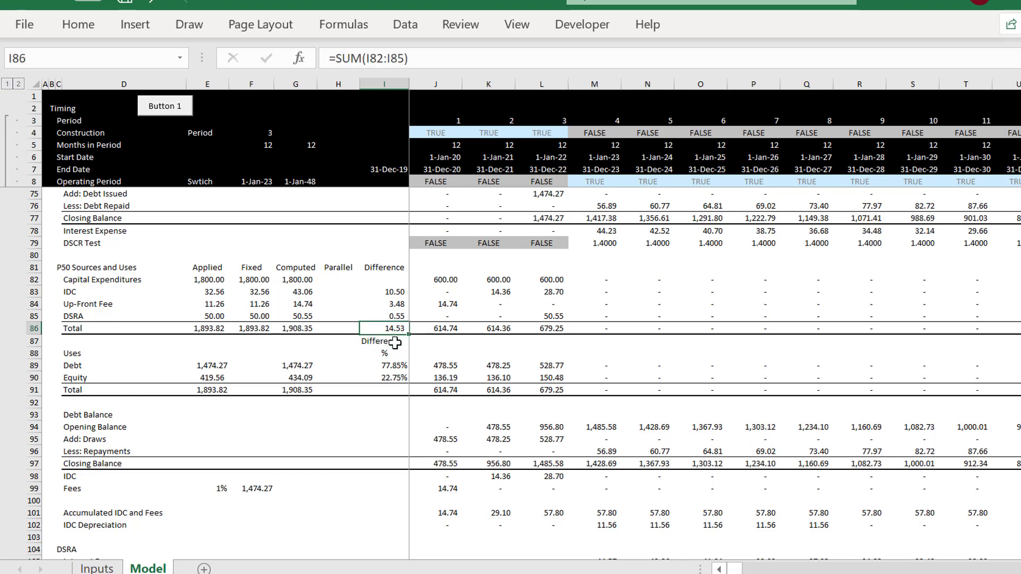
key(shift+Down)
key(ctrl+shift+F3)
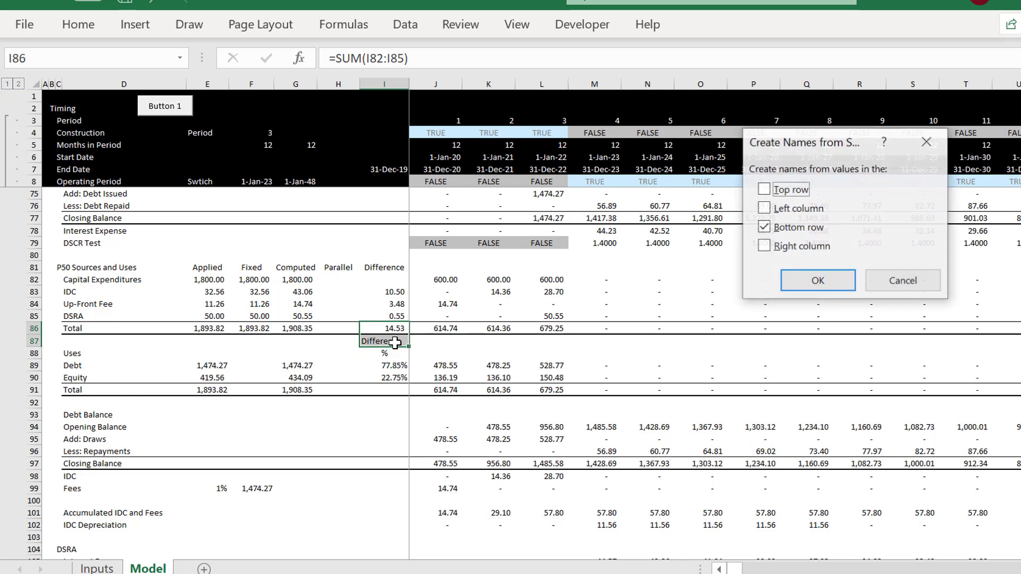
key(Return)
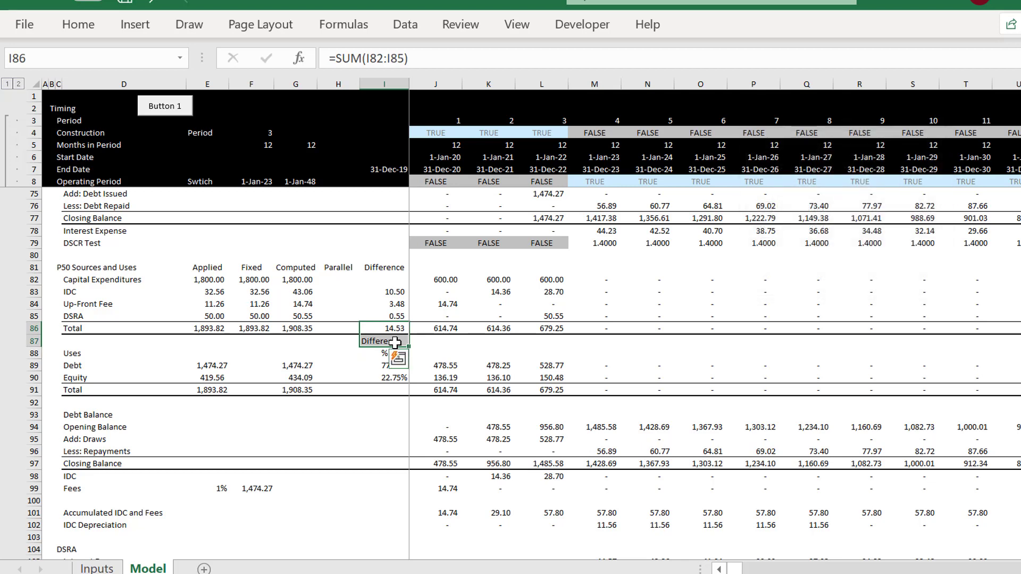
Look down column F from the Fixed total past Uses and Debt Balance to the fee base formula in F99.
key(Left)
key(Left)
key(Left)
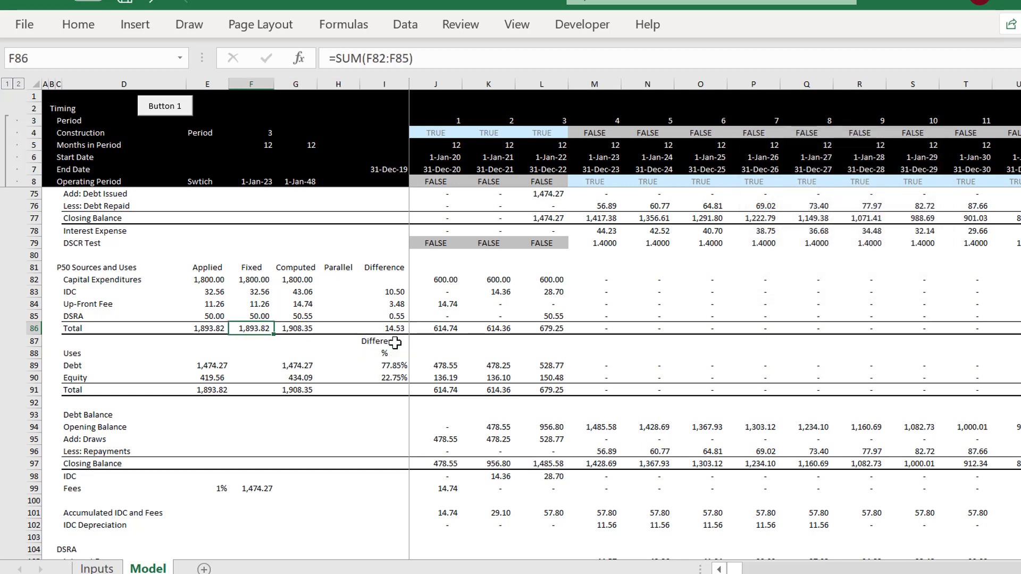
key(Down)
key(Down)
key(Down)
key(Down)
key(Down)
key(Down)
key(Down)
key(Down)
key(Down)
key(Down)
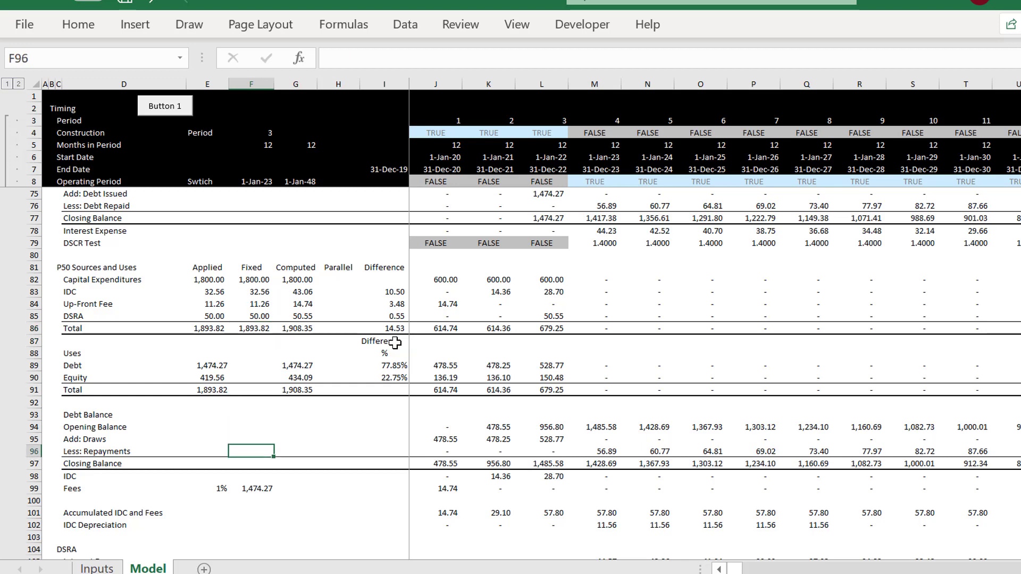
key(Down)
key(Down)
key(Down)
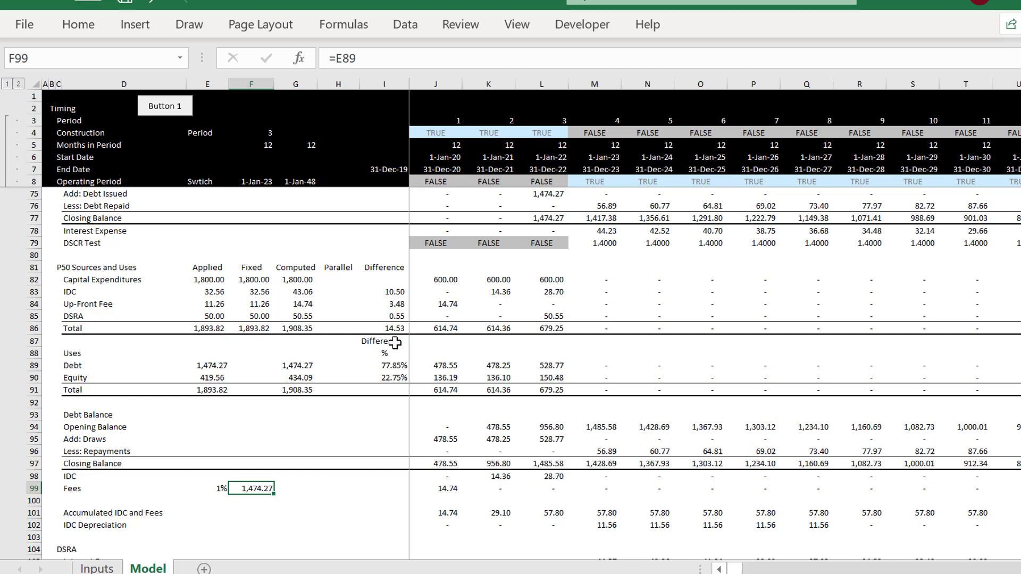
Look down column F from the Fees row through IDC Depreciation and the DSRA section to row 116.
key(Down)
key(Down)
key(Down)
key(Down)
key(Down)
key(Down)
key(Down)
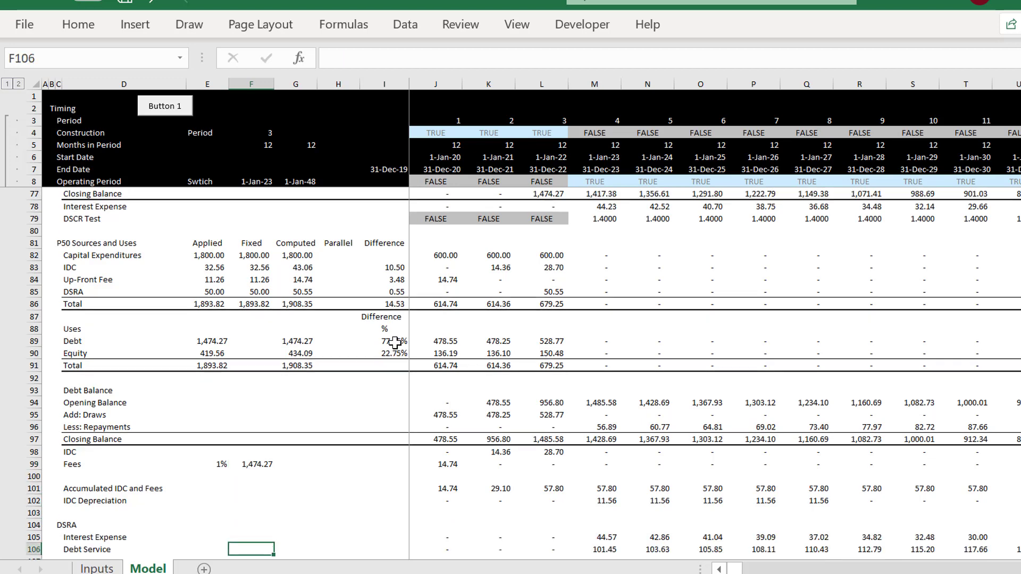
key(Down)
key(Down)
key(Down)
key(Down)
key(Down)
key(Down)
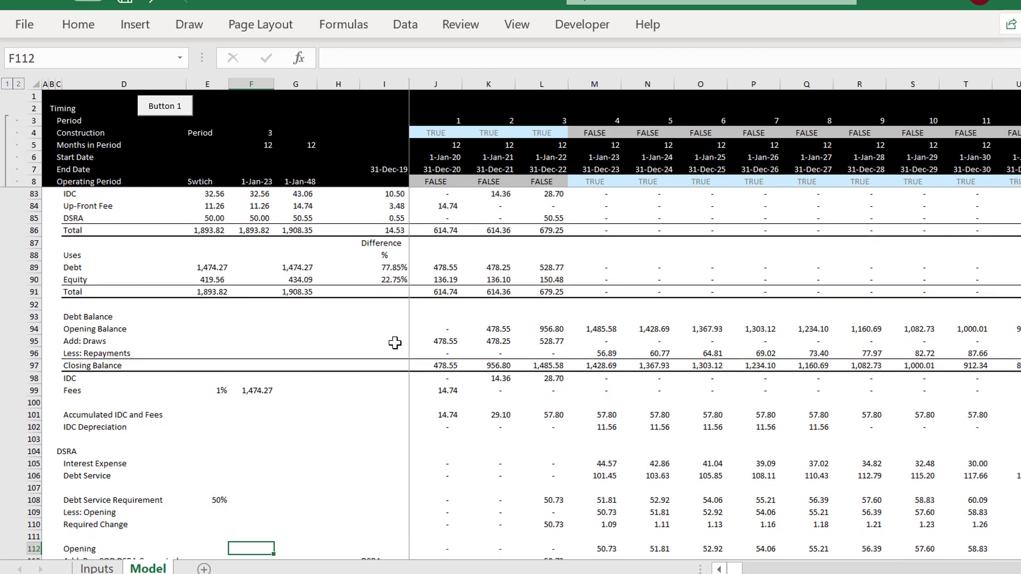
key(Down)
key(Down)
key(Down)
key(Down)
key(Down)
key(Down)
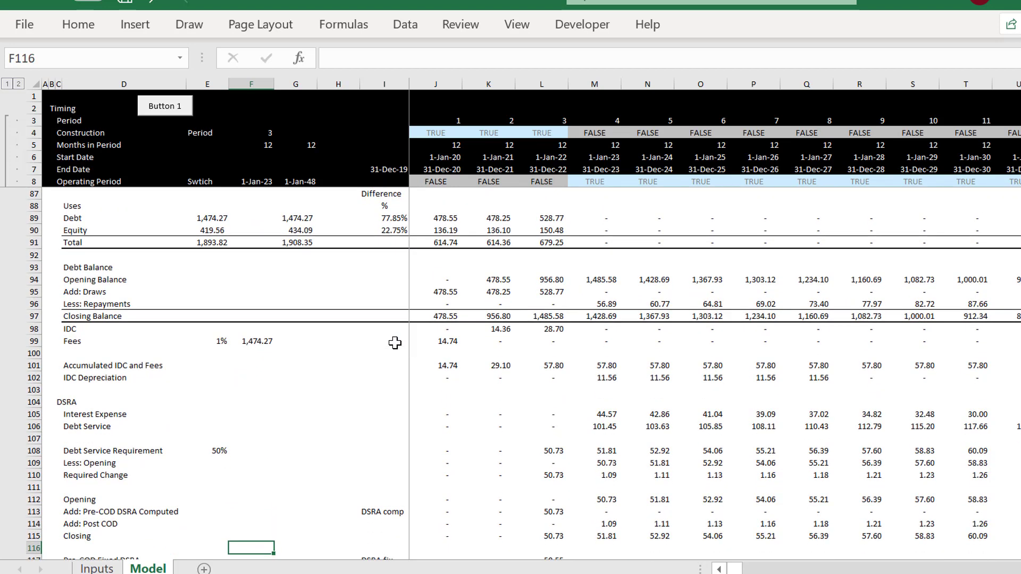
Examine the Pre-COD DSRA Computed formulas in row 113 across the construction periods.
key(Up)
key(Up)
key(Up)
key(Up)
key(Up)
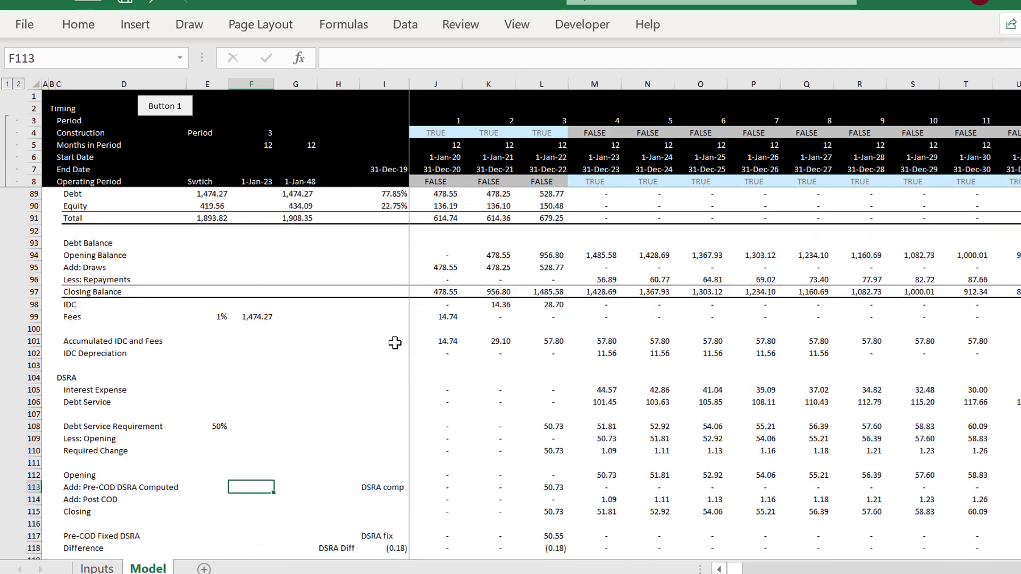
key(Right)
key(Right)
key(Right)
key(Right)
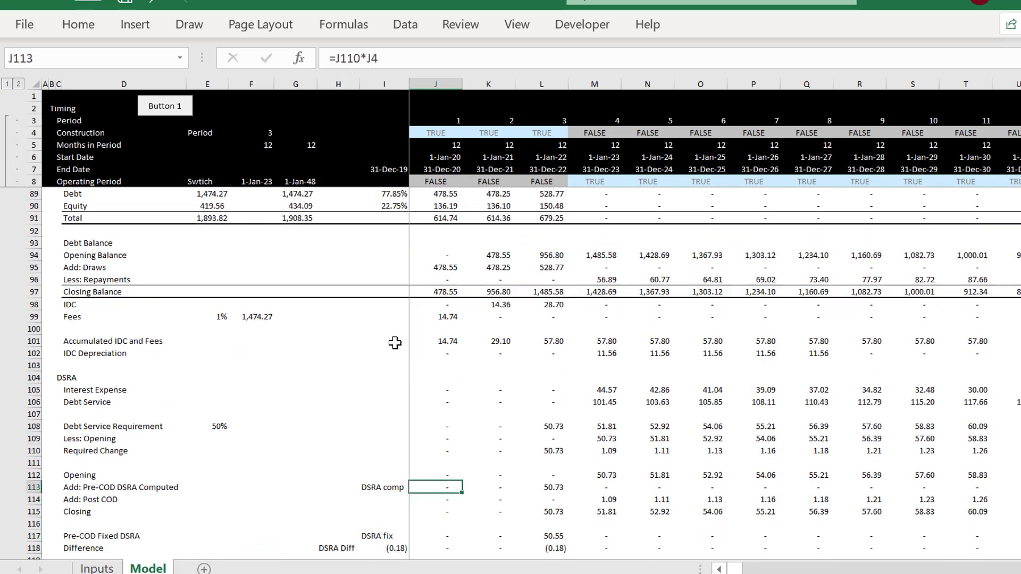
key(Right)
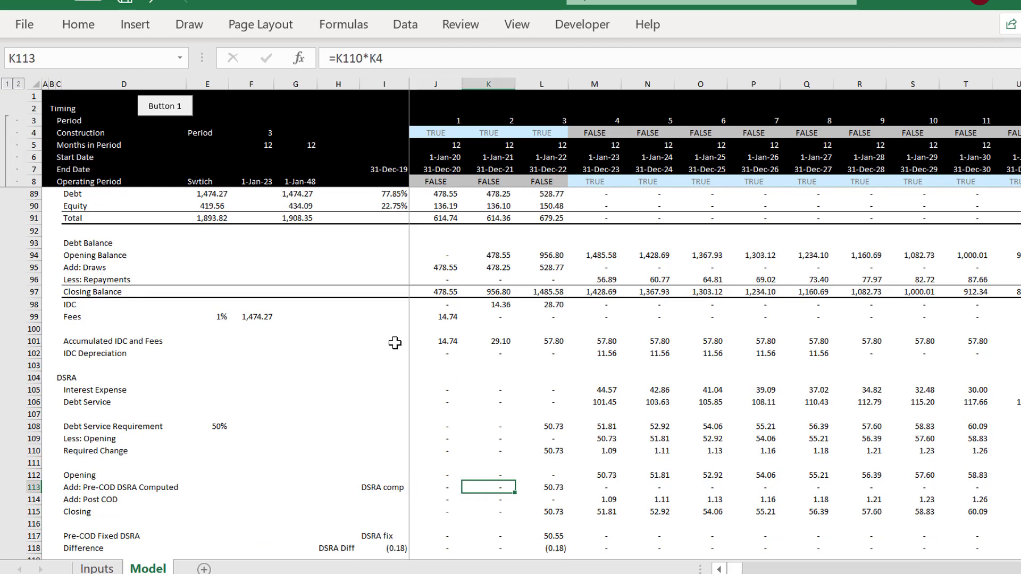
key(Right)
Examine the Debt Service Requirement and Debt Service formulas in column K, rows 108 and 106.
key(Left)
key(Up)
key(Up)
key(Up)
key(Up)
key(Up)
key(Up)
key(Up)
key(Up)
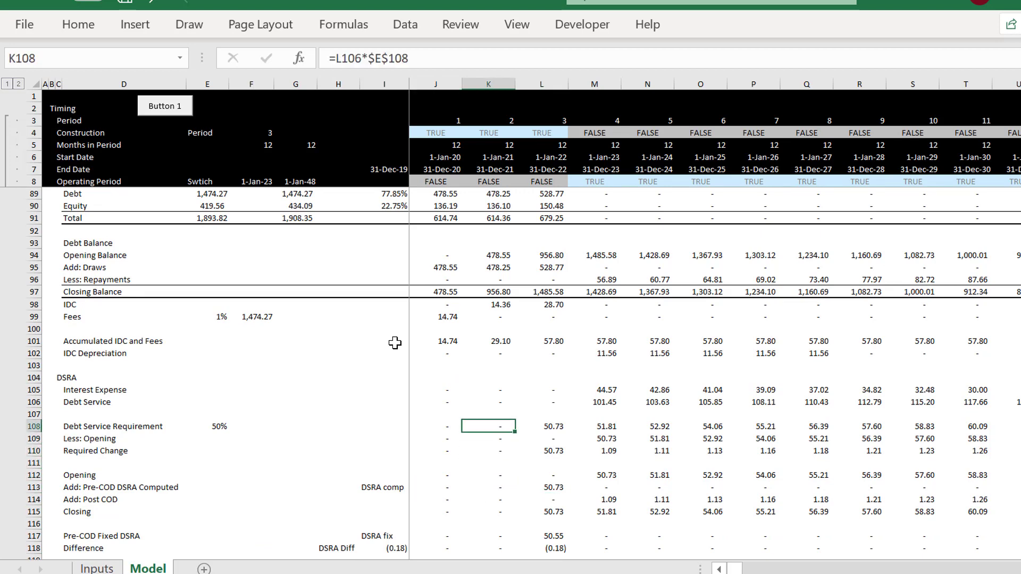
key(Down)
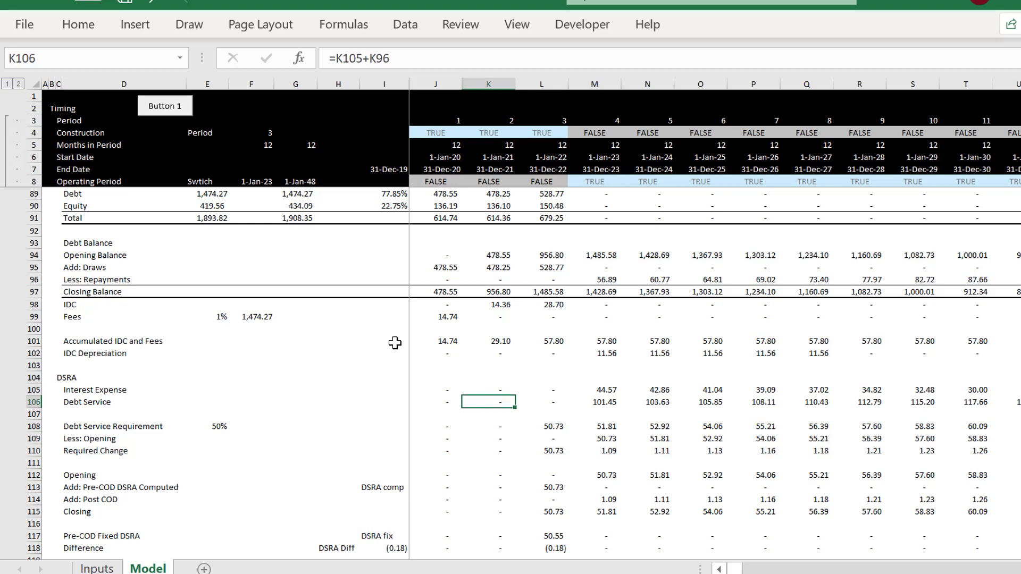
key(Down)
key(Down)
Trace the Debt Service Requirement percentage in E108 to its source in F41 on the Inputs sheet and review the neighbouring debt inputs.
key(Left)
key(Left)
key(Left)
key(Left)
key(Left)
key(Left)
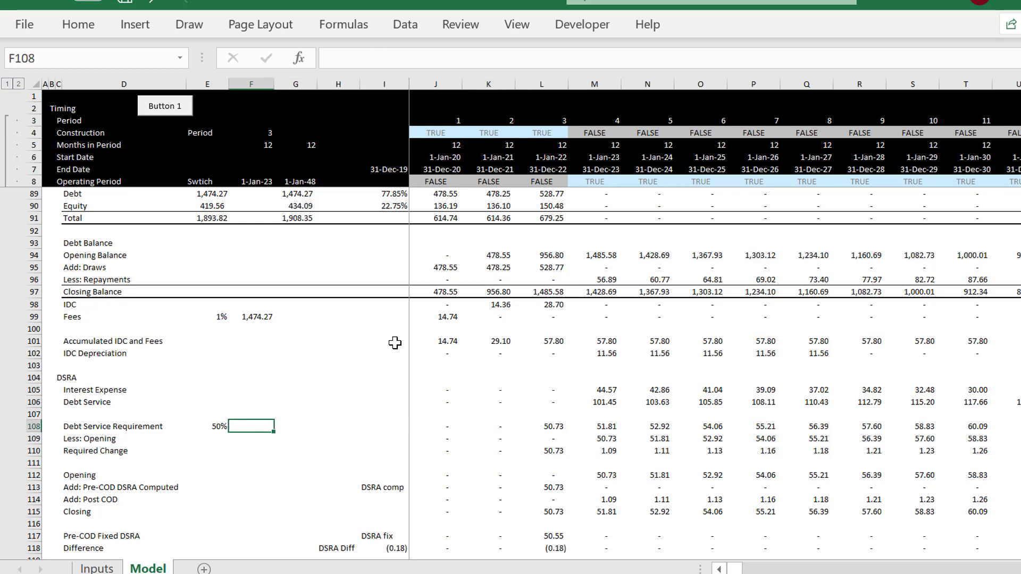
key(ctrl+bracketleft)
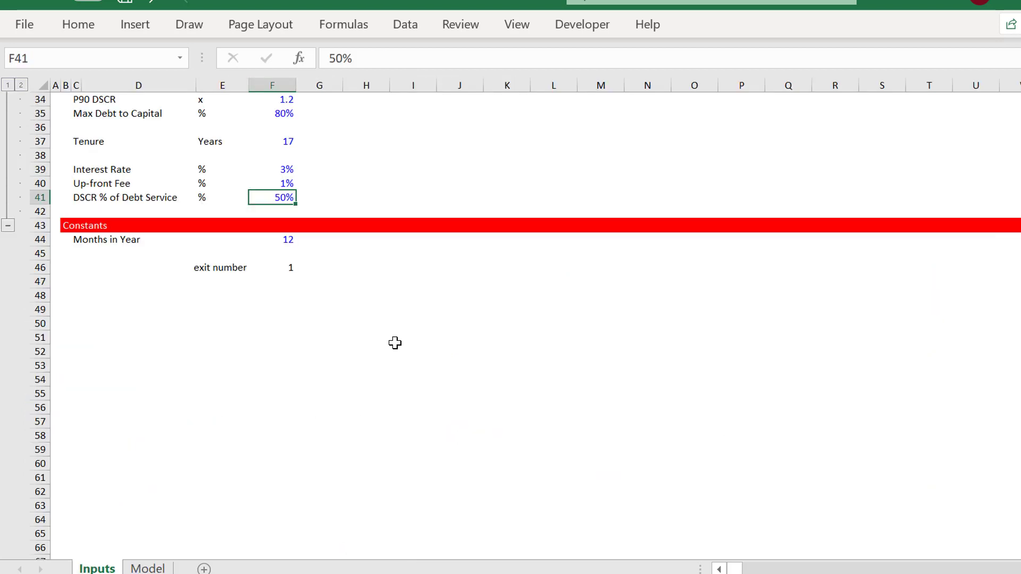
key(Up)
key(Up)
key(Up)
key(Page_Up)
key(Down)
key(Page_Down)
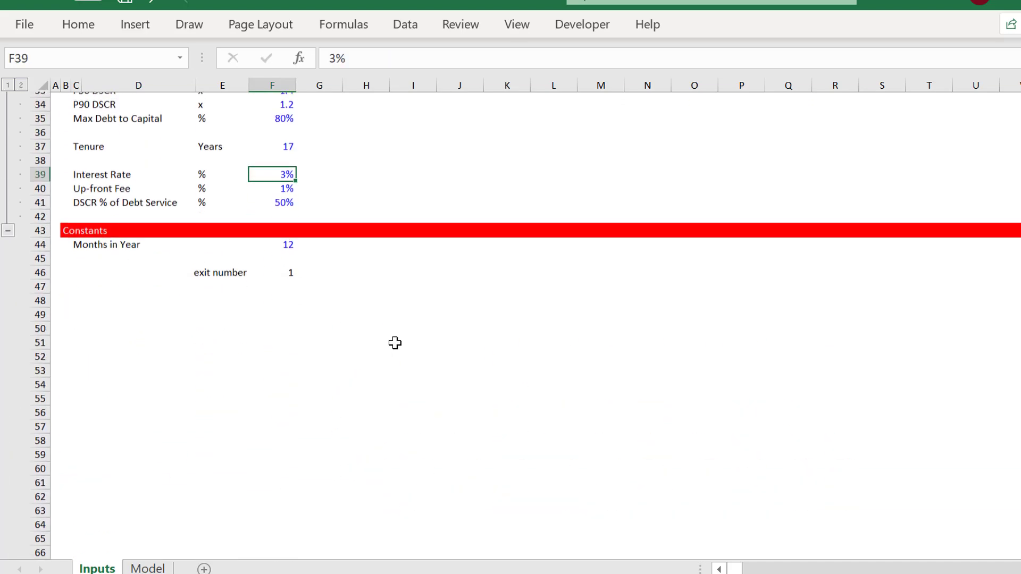
key(Up)
key(Down)
key(Down)
key(Down)
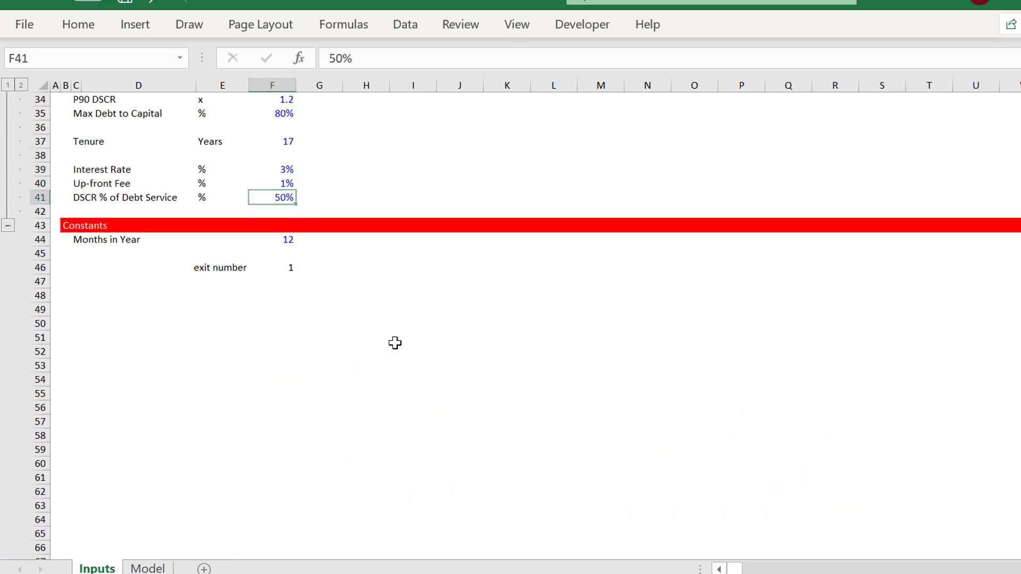
Return to the Model sheet and look over the DSRA balance, Pre-COD Fixed DSRA and Difference rows across to column L.
key(ctrl+Page_Down)
key(Down)
key(Down)
key(Down)
key(Down)
key(Down)
key(Down)
key(Down)
key(Down)
key(Down)
key(Down)
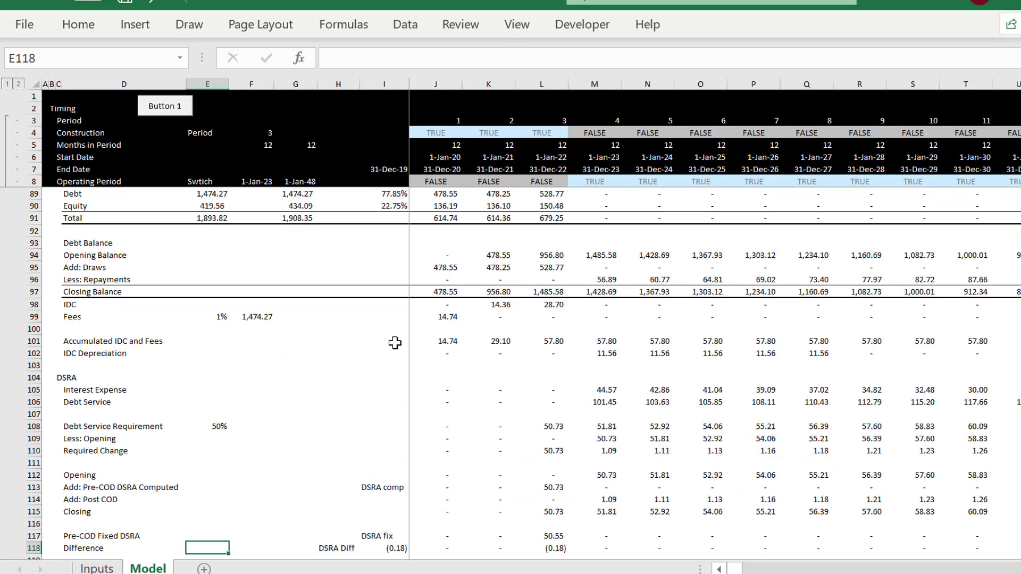
key(Down)
key(Right)
key(Right)
key(Right)
key(Right)
key(Right)
key(Right)
key(Right)
key(Up)
key(Up)
key(Up)
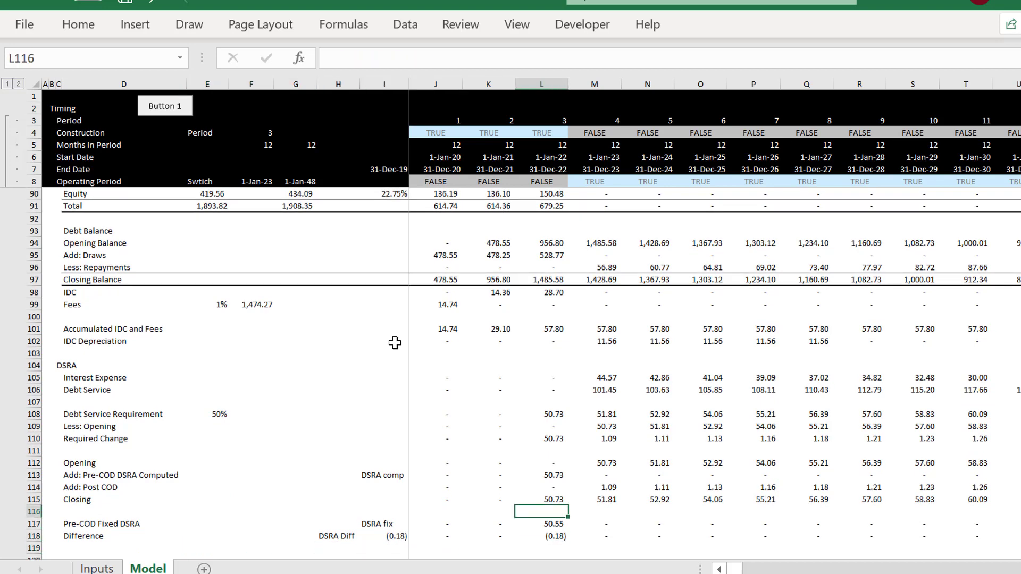
Check how the Debt Service Requirement in L108 draws on the following period's Debt Service, including the Less: Opening link in L109.
key(Up)
key(Up)
key(Up)
key(Up)
key(Up)
key(Up)
key(Up)
key(Up)
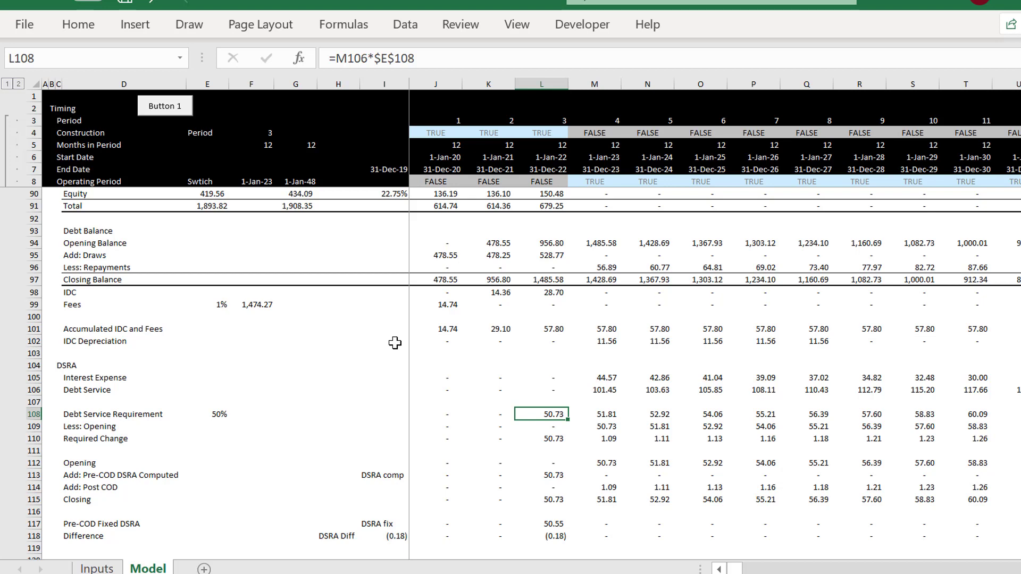
key(Down)
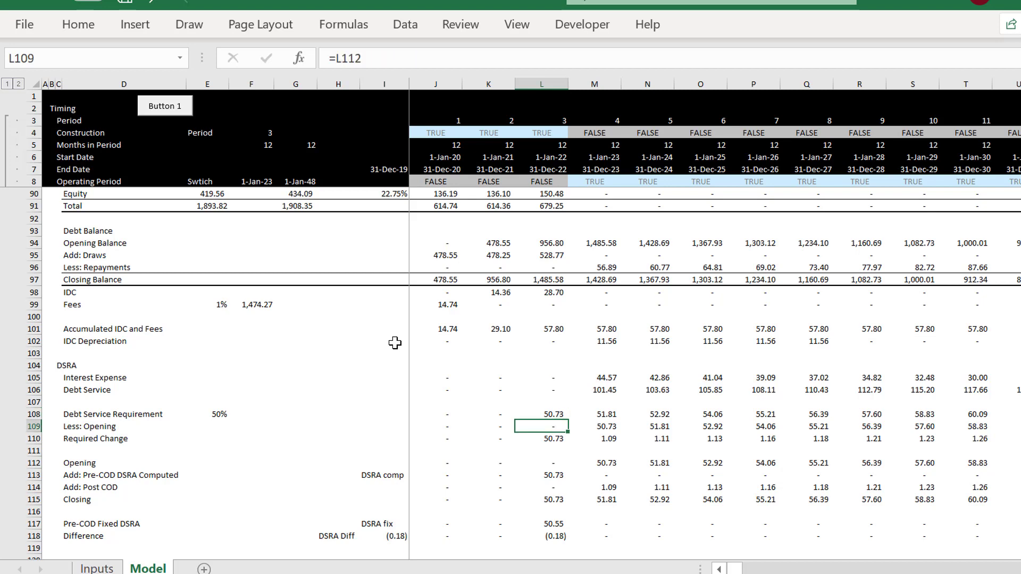
key(Up)
key(Up)
key(Up)
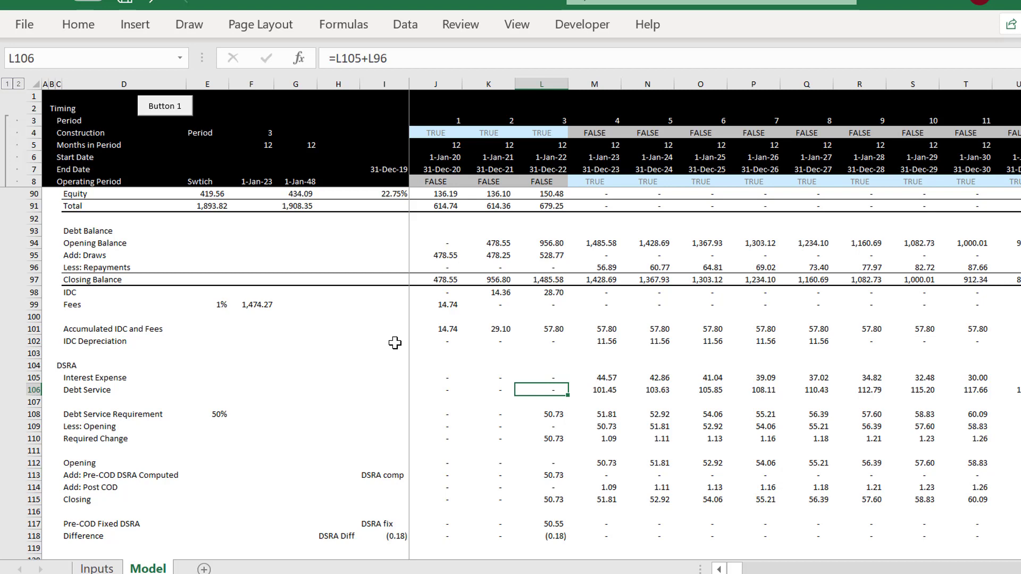
key(Right)
key(Down)
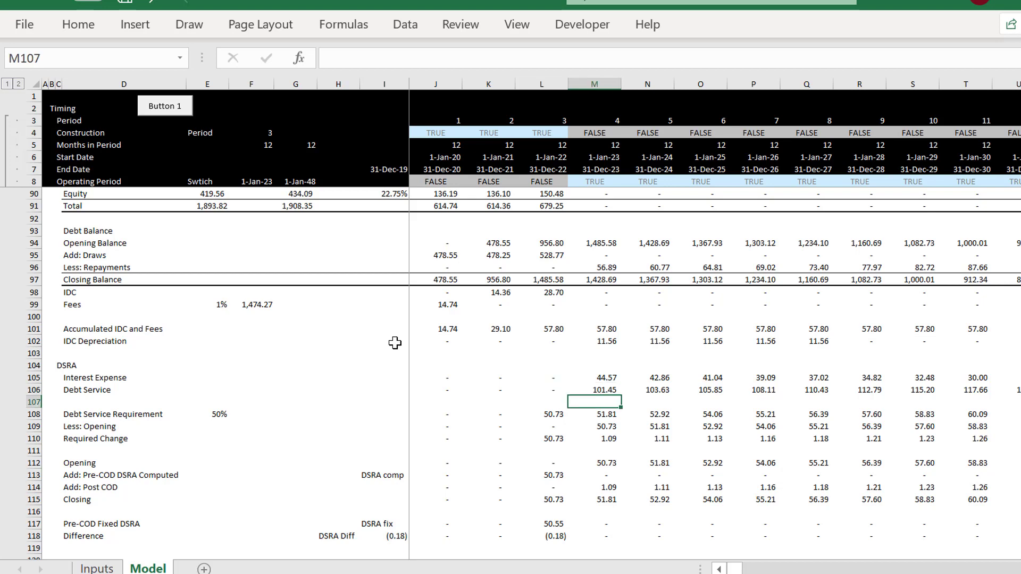
Examine the DSRA schedule formulas in column L, from the debt service requirement down to the closing balance.
key(Down)
key(Left)
key(F2)
key(Return)
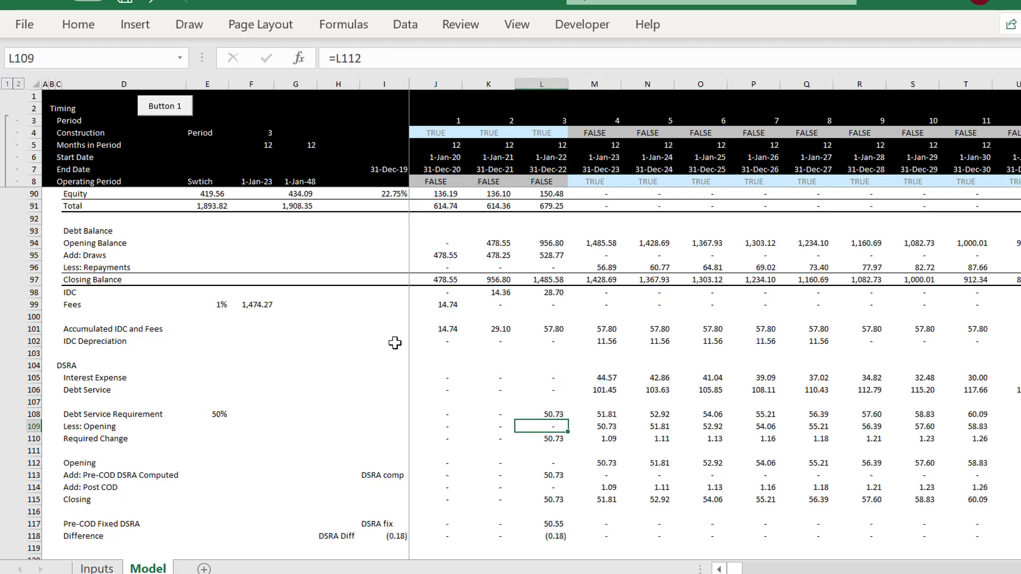
key(Down)
key(Down)
key(Down)
key(Down)
key(Down)
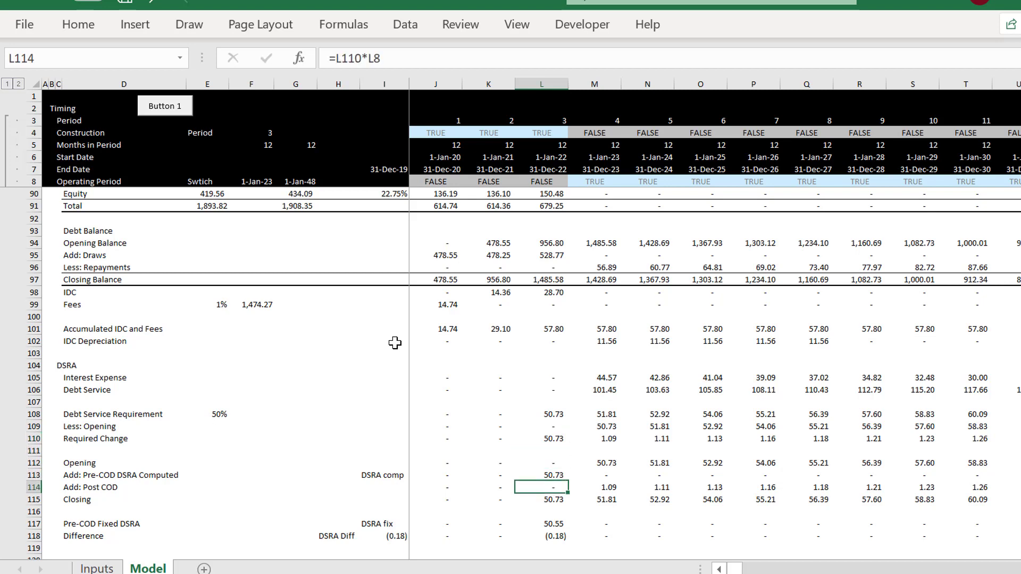
key(Up)
key(Down)
key(Down)
key(Down)
key(Down)
key(Down)
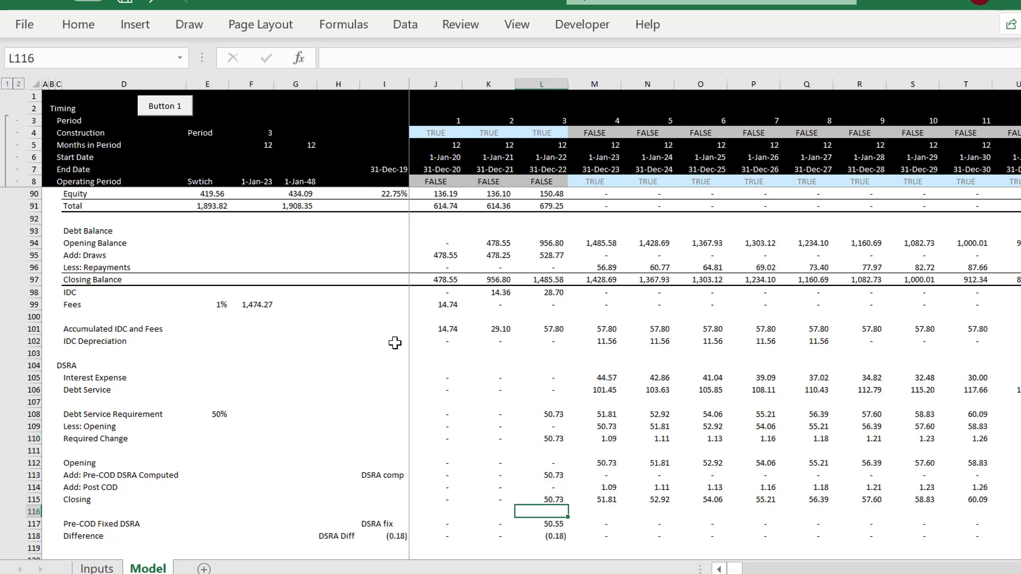
Check the DSRA line of the P50 Sources and Uses table and trace its first-period formula to the Pre-COD Fixed DSRA row.
key(Left)
key(Left)
key(Left)
key(Up)
key(Up)
key(Up)
key(Up)
key(Up)
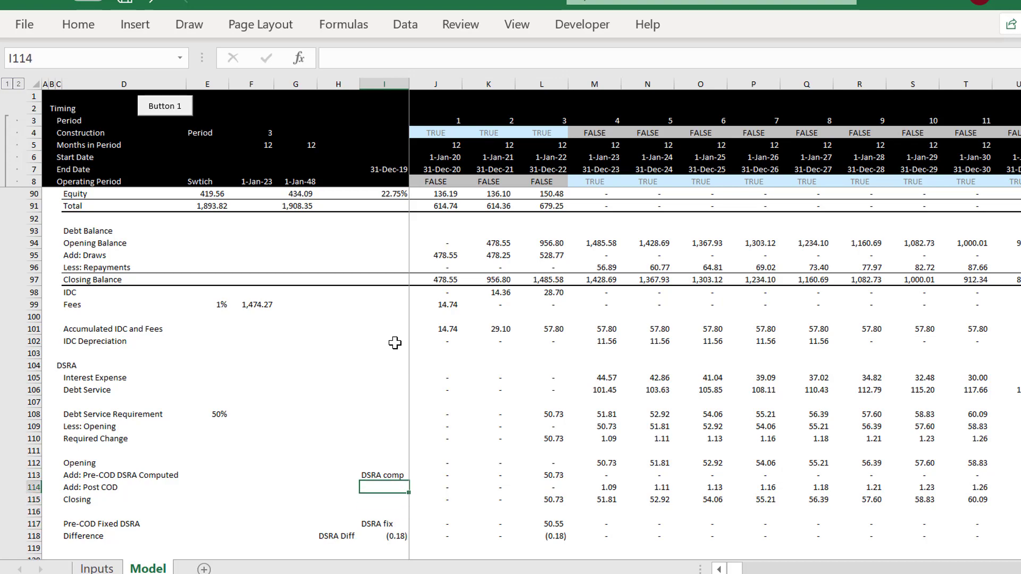
key(Up)
key(Up)
key(Up)
key(Up)
key(Up)
key(Up)
key(Up)
key(Up)
key(Up)
key(Up)
key(Up)
key(Up)
key(Up)
key(Up)
key(Up)
key(Up)
key(Up)
key(Up)
key(Up)
key(Up)
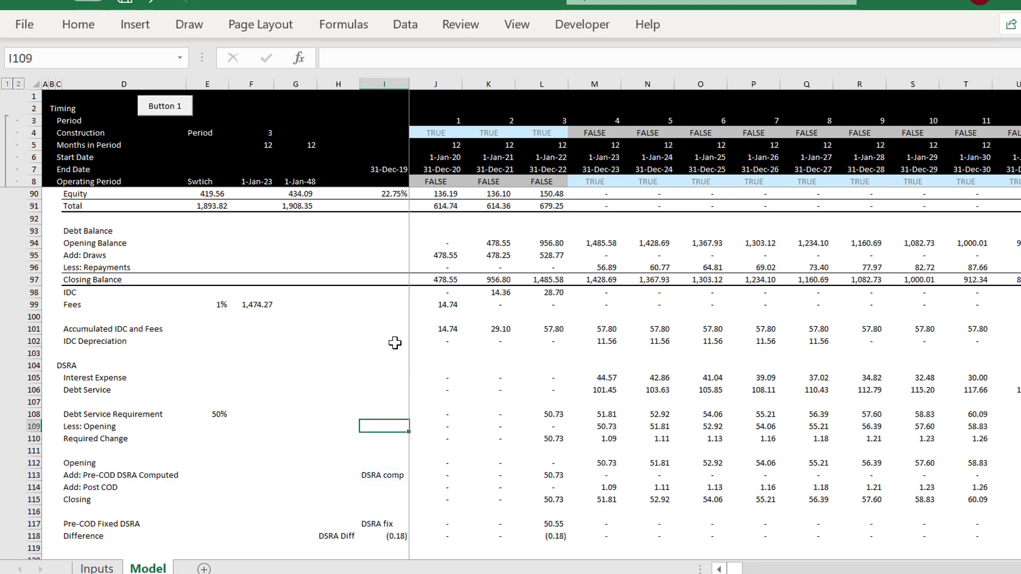
key(Up)
key(Up)
key(Up)
key(Up)
key(Up)
key(Up)
key(Up)
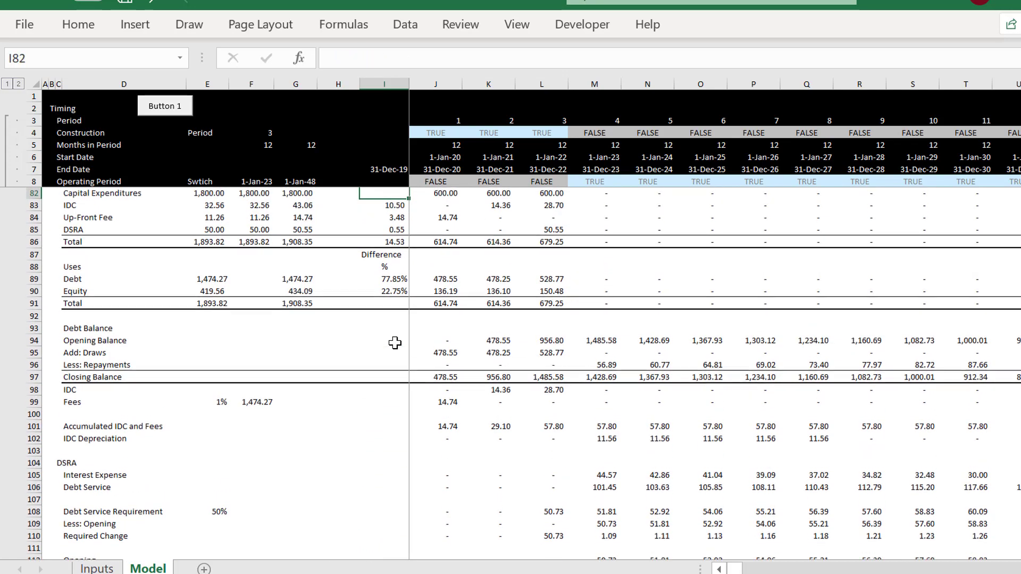
key(Down)
key(Down)
key(Down)
key(Down)
key(Down)
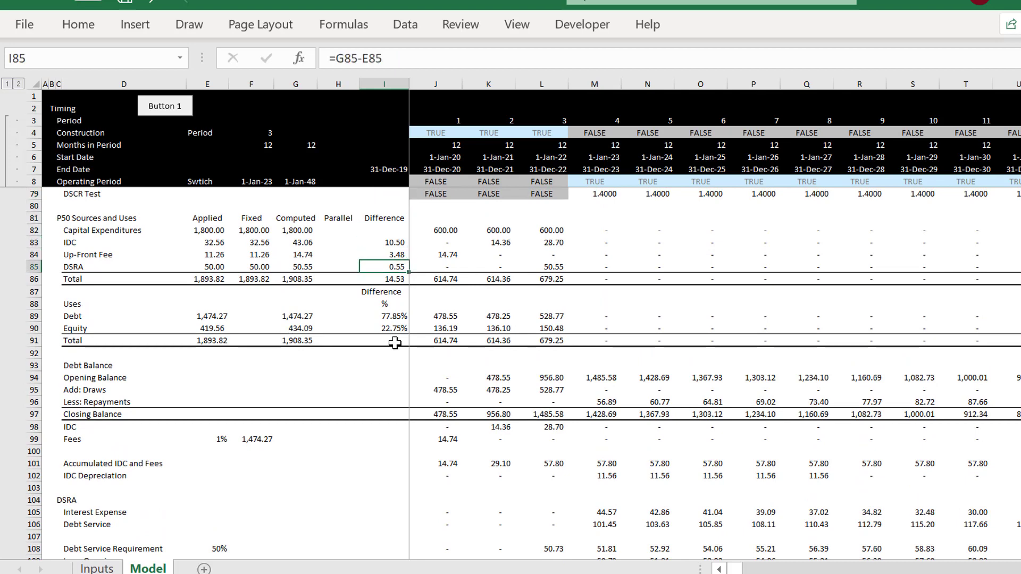
key(Right)
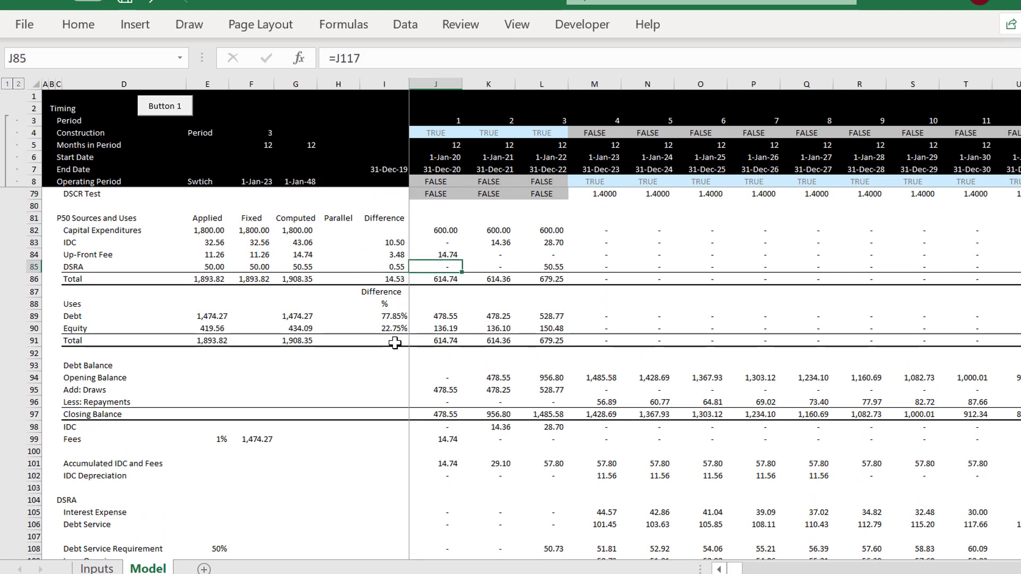
key(ctrl+bracketleft)
scroll(395, 343, down, 1)
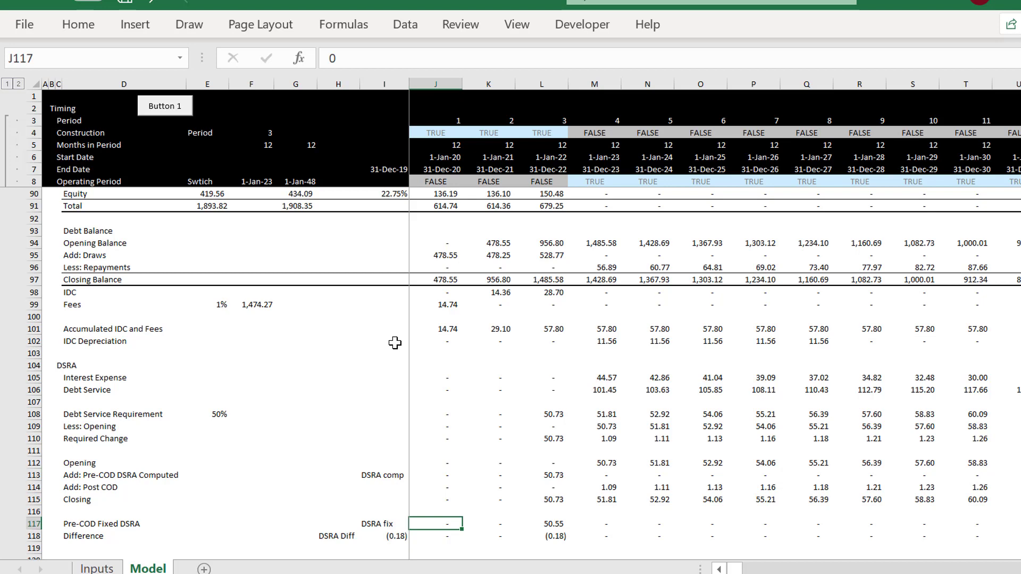
Look over the P50 debt sizing section and the sources and uses table up to the interest rate factor.
key(Left)
key(Left)
key(Left)
key(Left)
key(Left)
key(Page_Up)
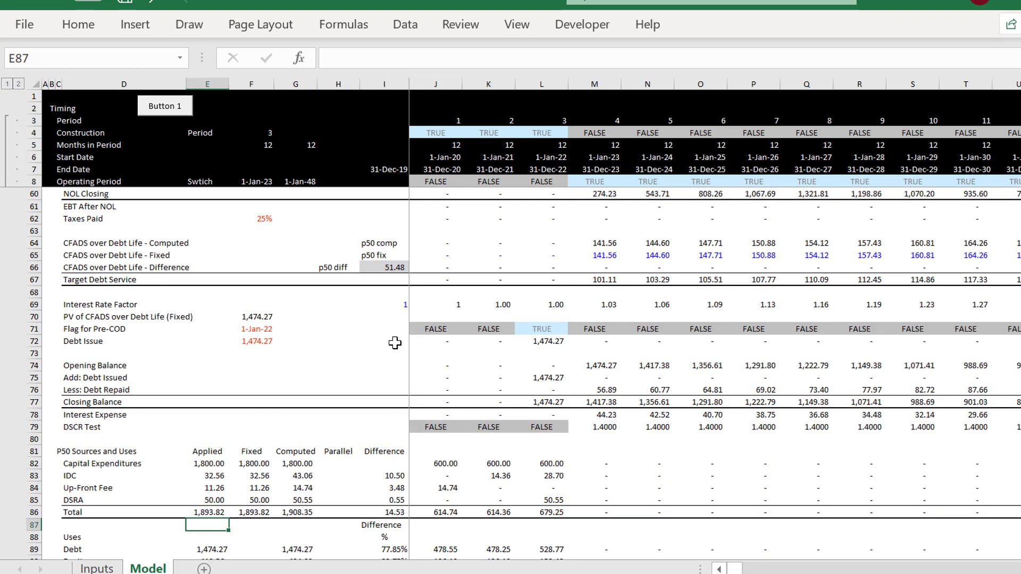
key(Up)
key(Page_Up)
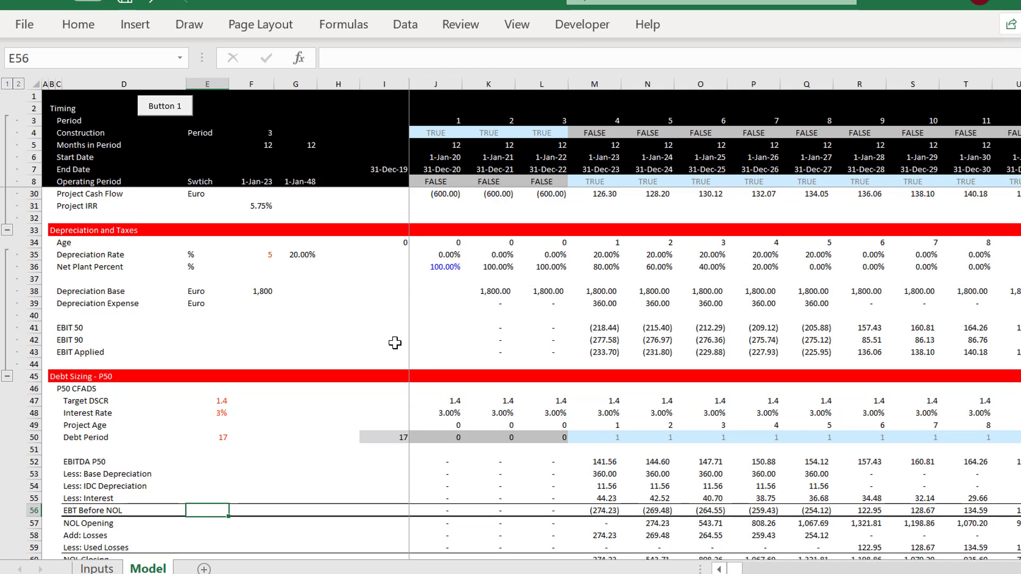
key(Up)
key(Up)
key(Page_Down)
key(Up)
key(Up)
key(Up)
key(Up)
key(Up)
key(Up)
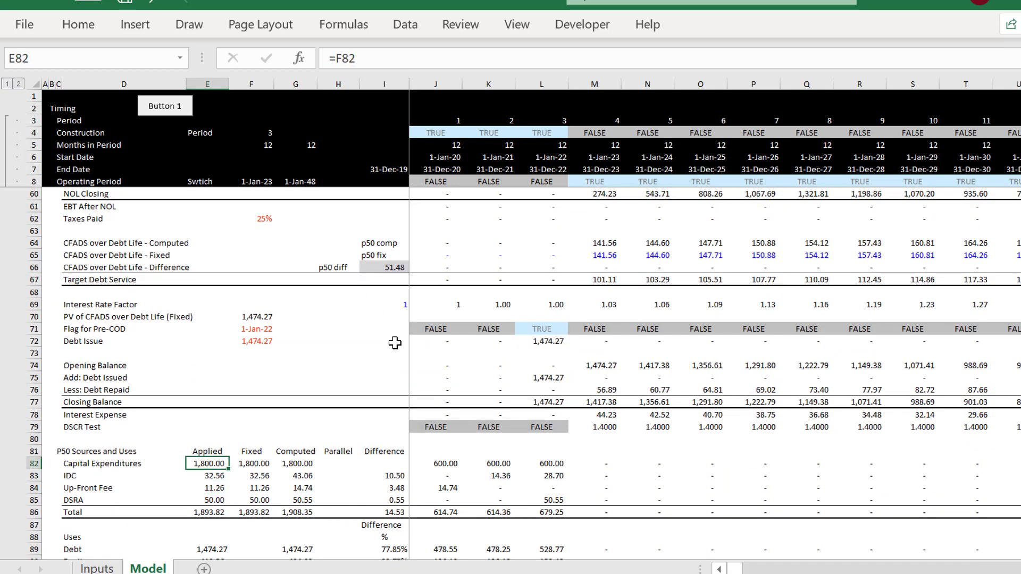
key(Up)
key(Up)
key(Up)
key(Up)
key(Up)
key(Up)
key(Up)
key(Up)
key(Up)
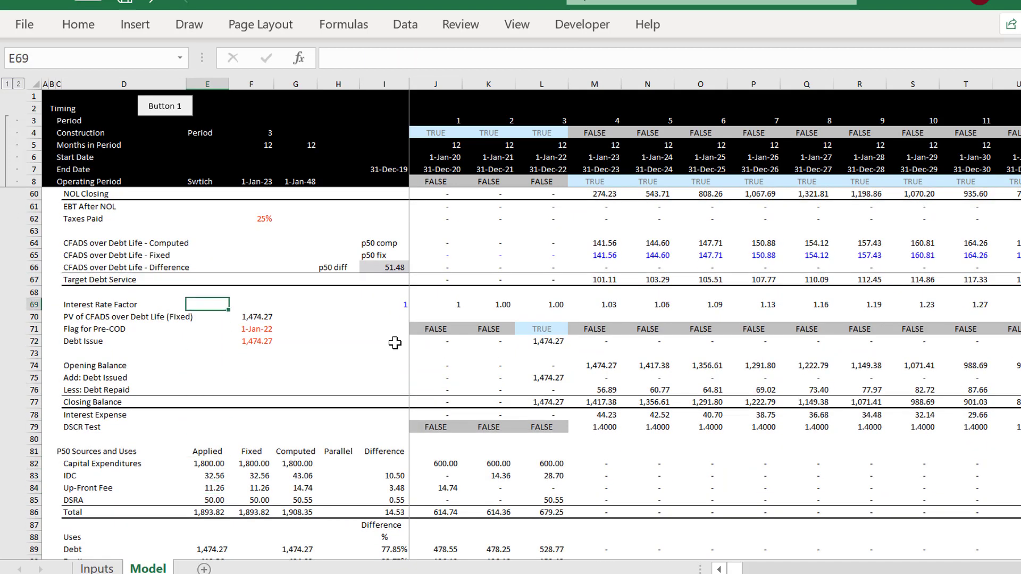
Change the caption of the macro button Button 1 to Optimise.
right_click(162, 111)
key(Escape)
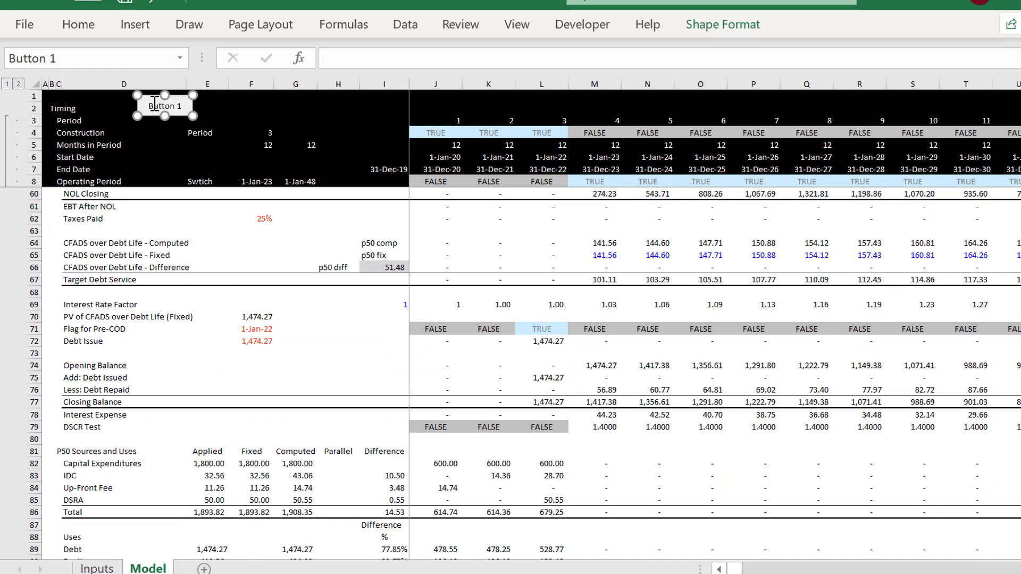
click(154, 102)
key(Delete)
key(Delete)
key(Delete)
key(Delete)
key(Delete)
key(Delete)
key(Delete)
key(Delete)
text(Copy P)
text(se)
click(254, 120)
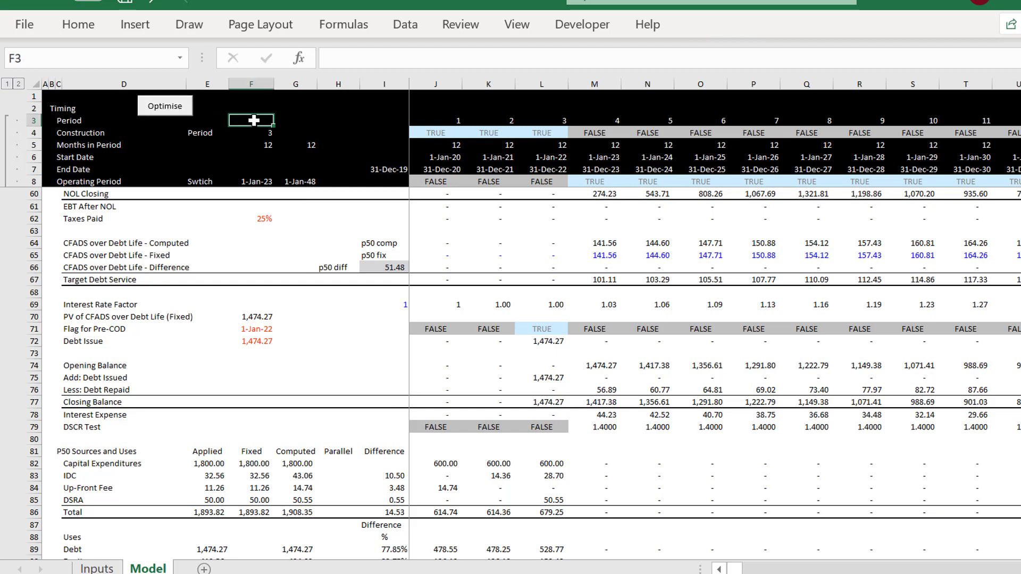
Check the p50 fix label and review the workbook's existing defined names and the ranges they refer to.
click(261, 292)
key(Up)
key(Up)
key(Up)
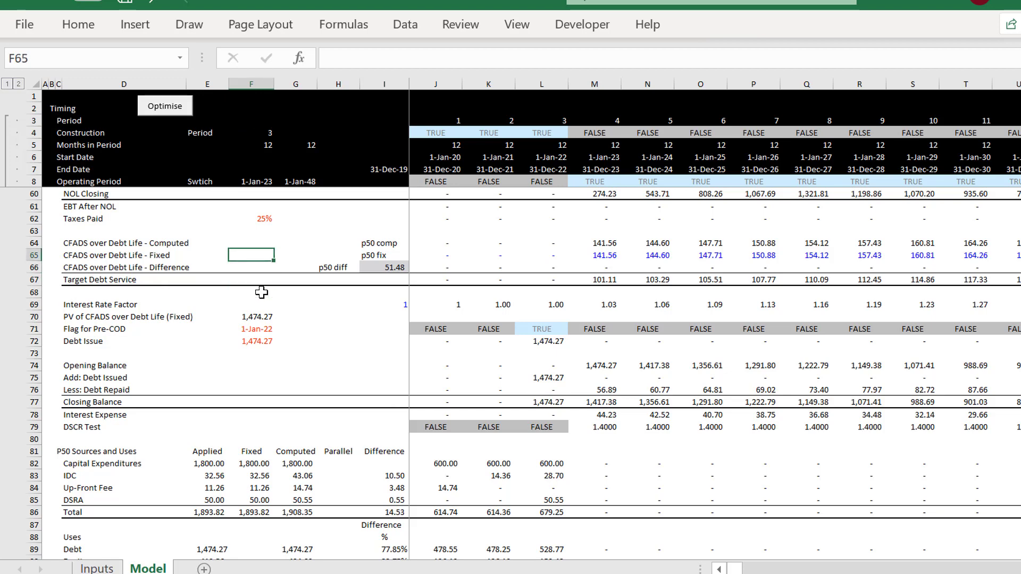
key(Right)
key(Right)
key(Right)
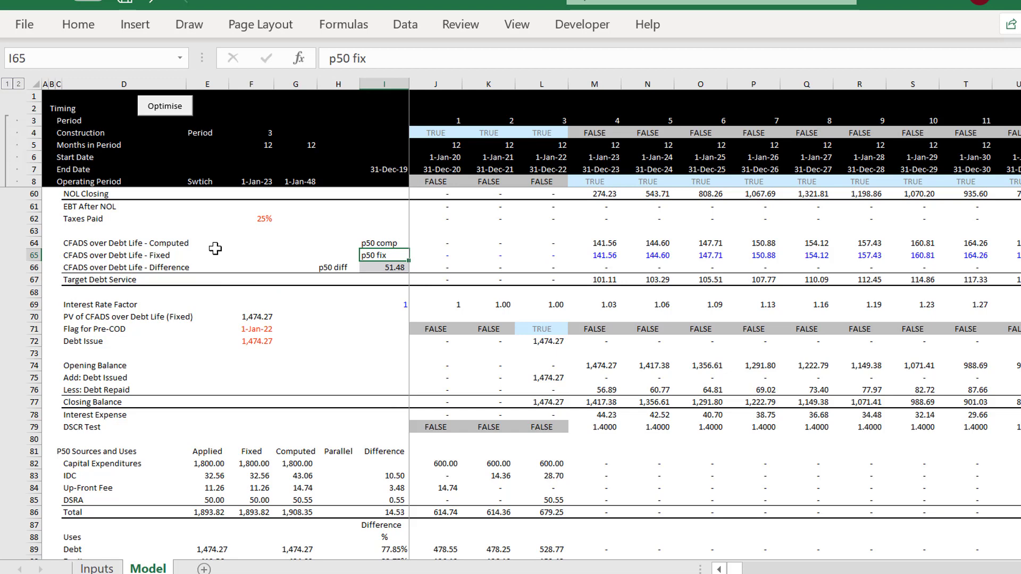
key(ctrl+F3)
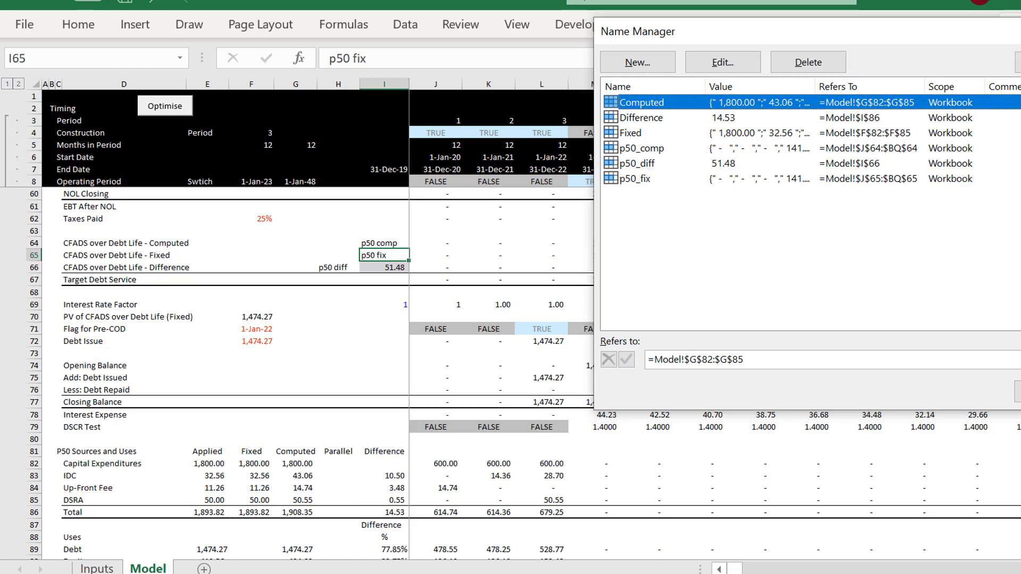
key(Escape)
Change the range label of the Pre-COD DSRA Computed row to DSRA P50 comp and widen column I to fit.
click(344, 461)
key(Page_Down)
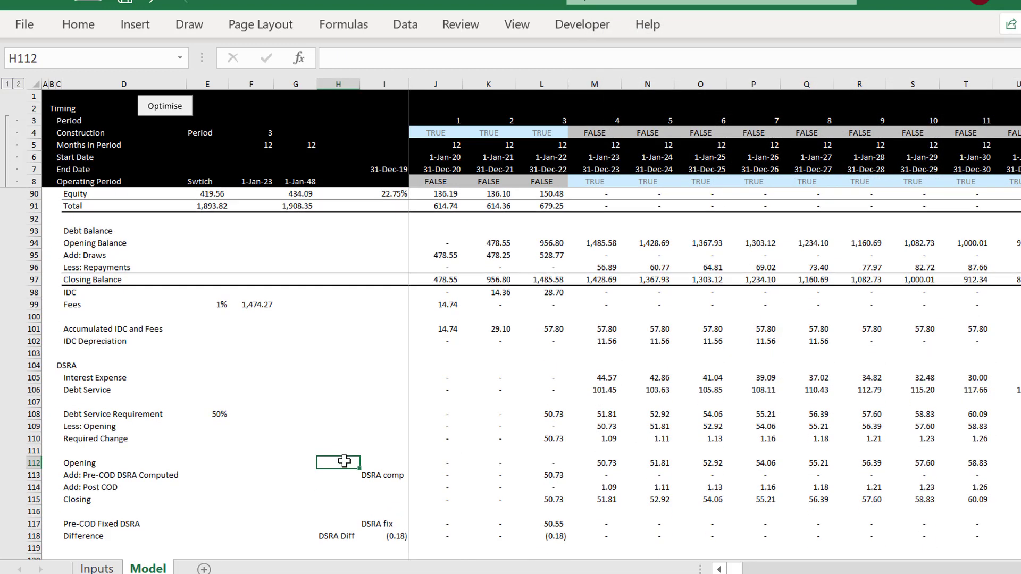
key(Down)
key(Down)
key(Up)
key(Right)
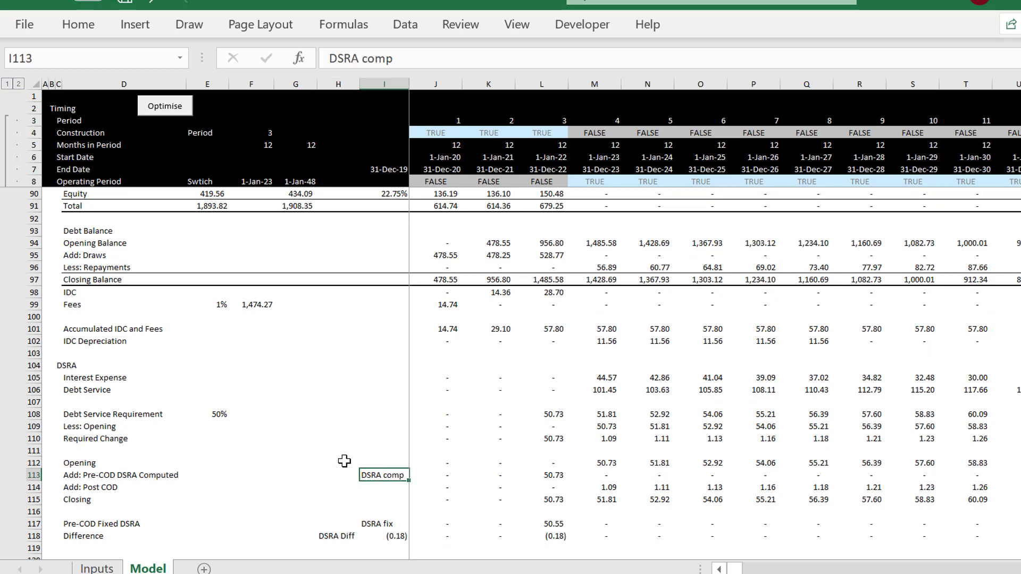
key(F2)
text(P50)
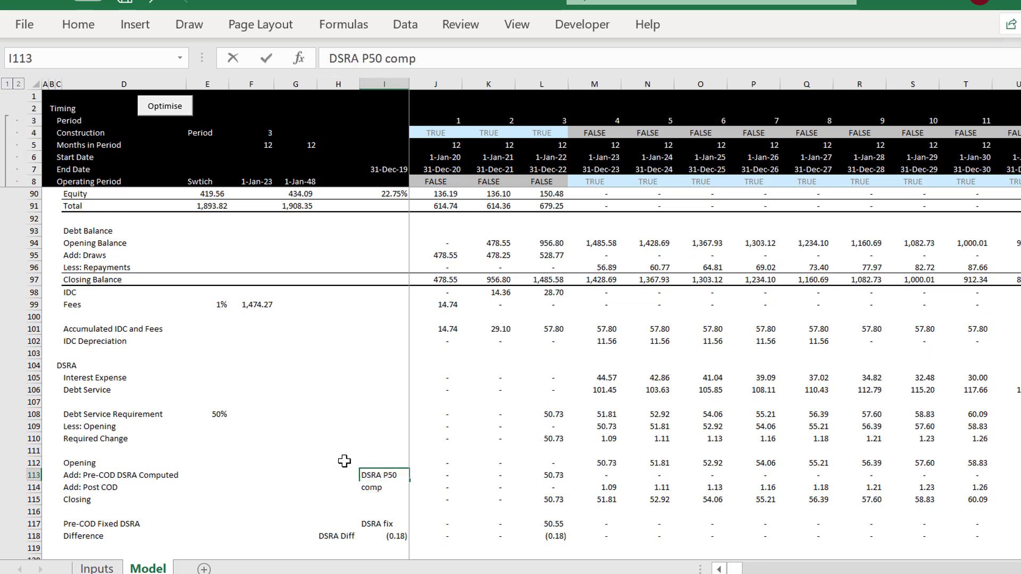
key(Return)
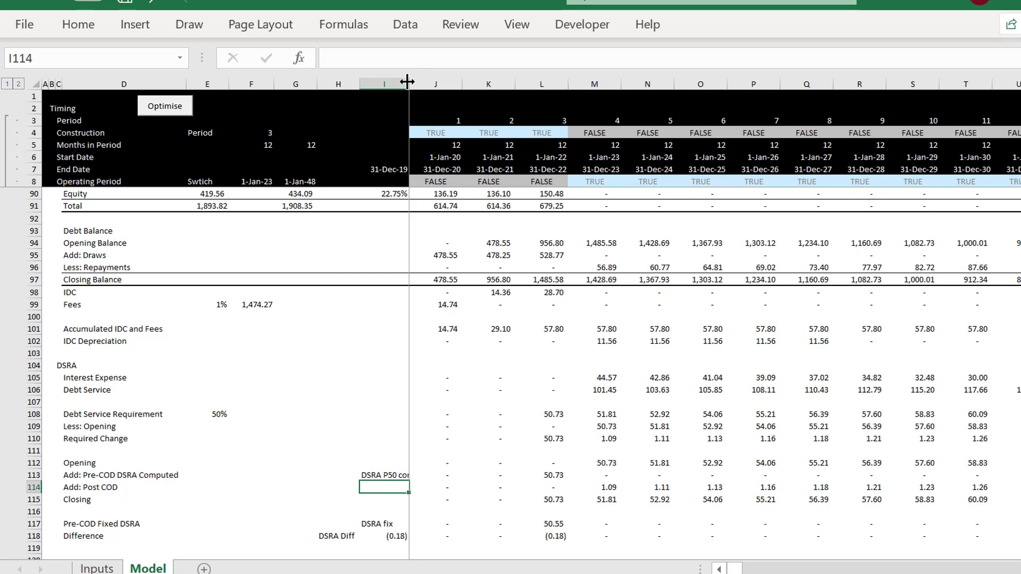
drag(409, 84, 429, 81)
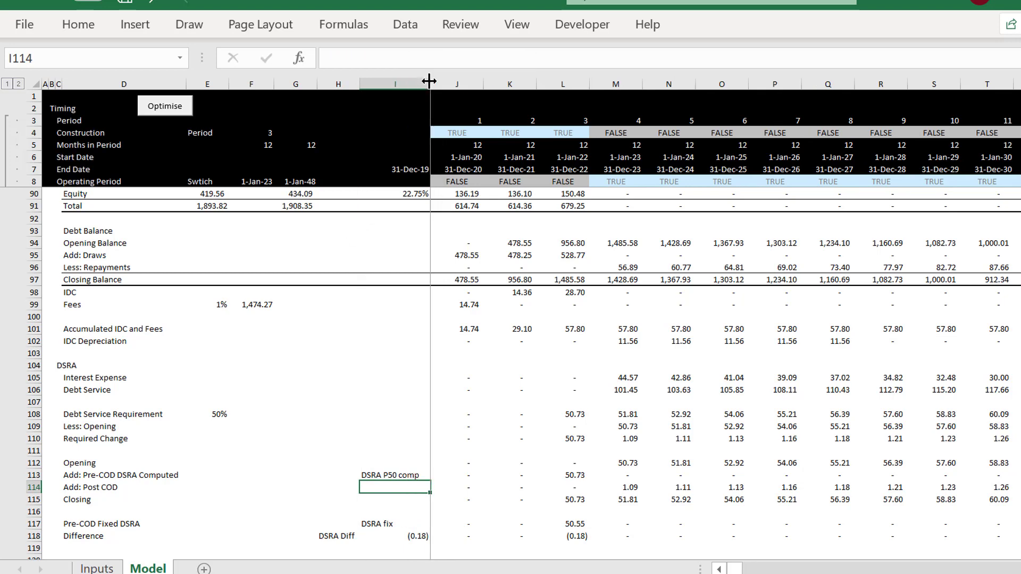
Change the range label of the Pre-COD Fixed DSRA row to DSRA p50 fix.
key(Down)
key(Down)
key(Down)
key(F2)
key(Left)
key(Left)
key(Left)
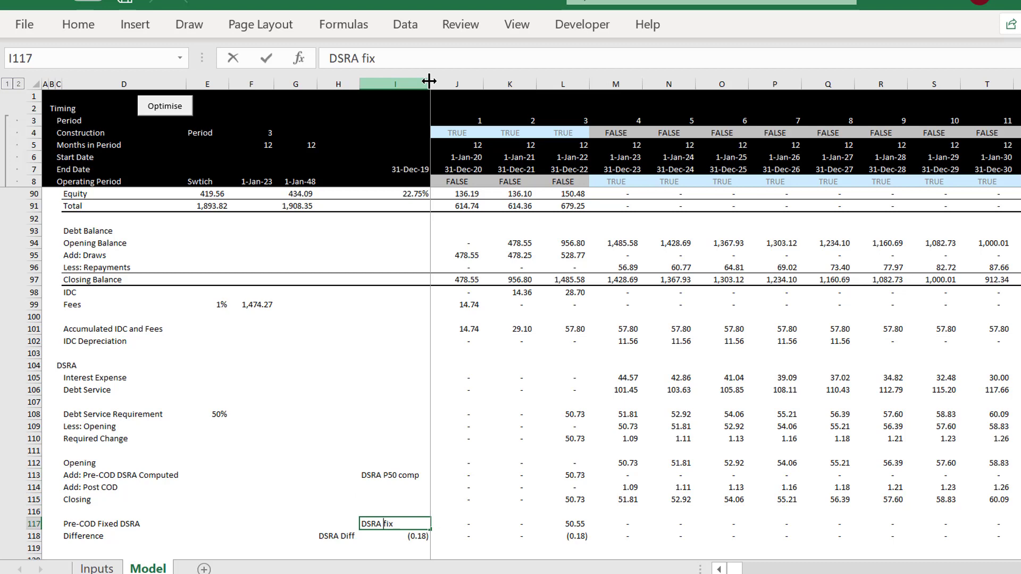
text(p50)
key(Return)
Insert PP50 after DSRA in the label of the Difference row in cell H118.
key(Left)
key(F2)
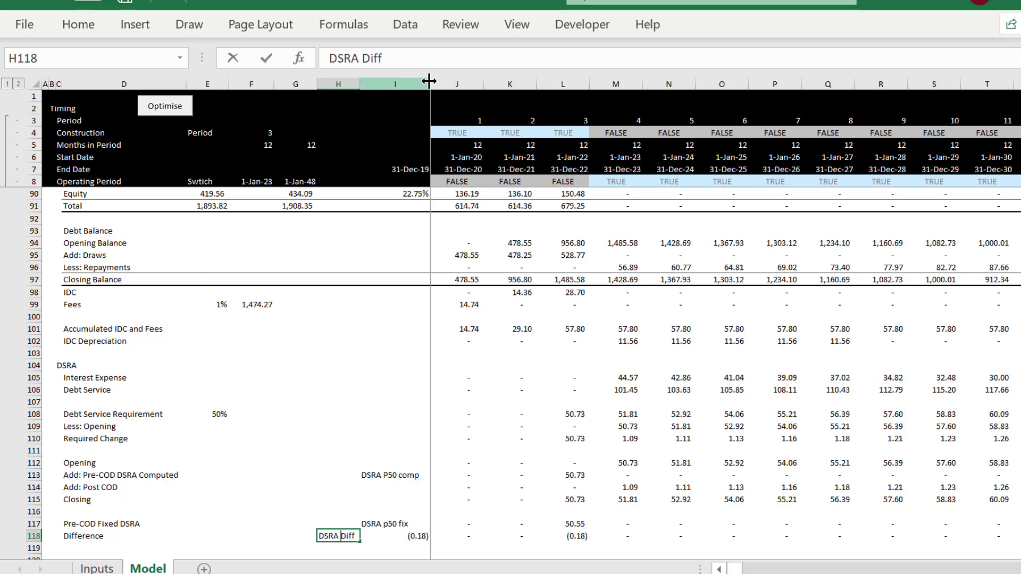
text(PP50)
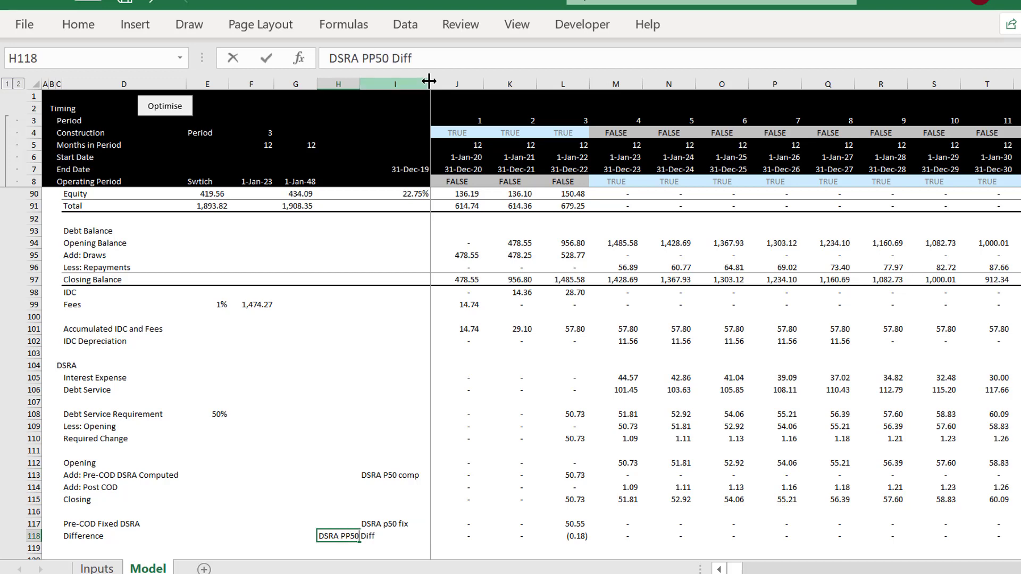
key(Delete)
key(Delete)
key(Delete)
key(Delete)
key(Return)
Create a named range for the Pre-COD DSRA Computed row from its DSRA P50 comp label, using the left column.
key(Up)
key(Up)
key(Up)
key(Up)
key(Up)
key(Up)
key(Right)
key(Right)
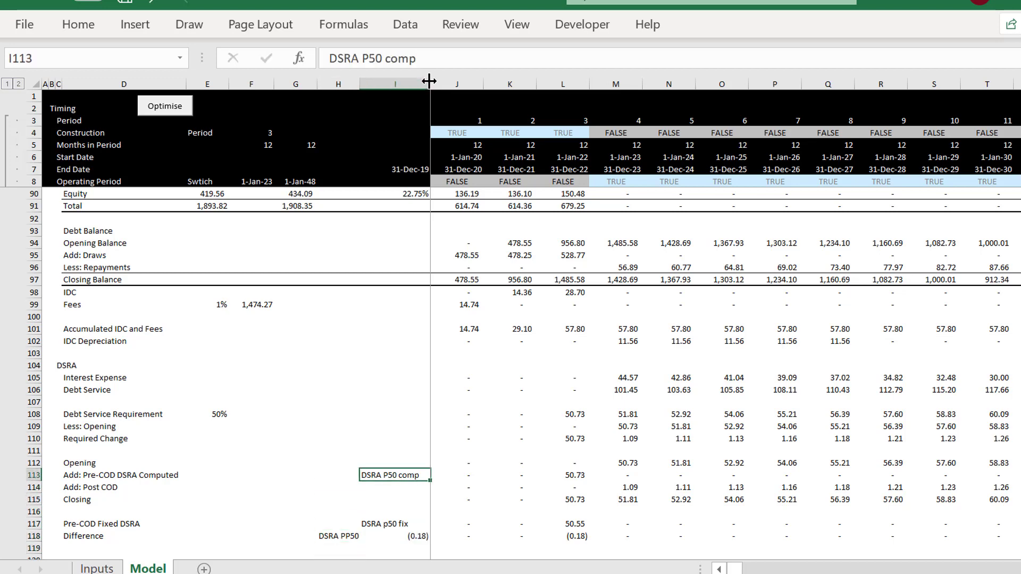
key(Left)
key(ctrl+shift+Right)
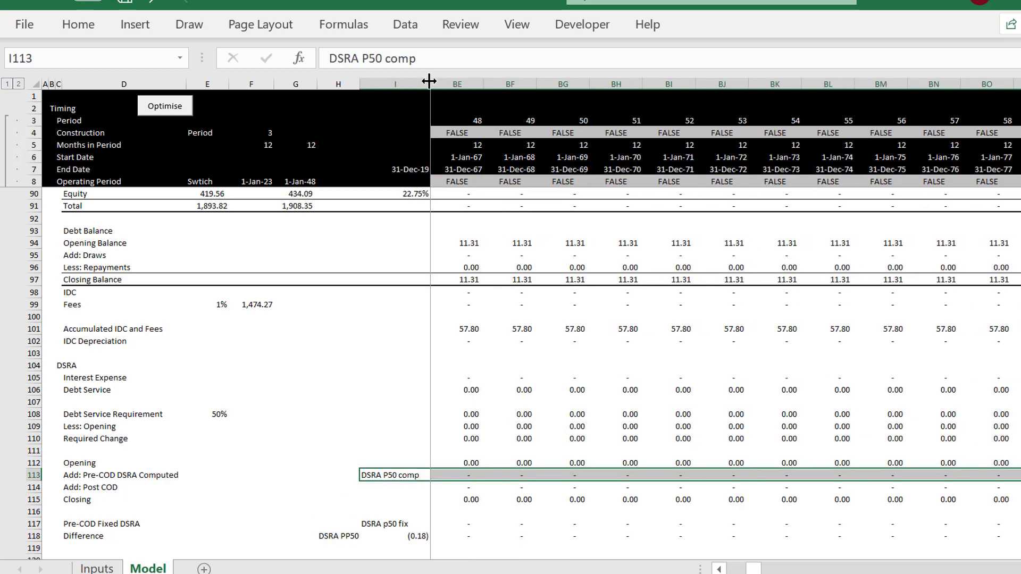
key(Left)
key(Right)
key(Right)
key(Left)
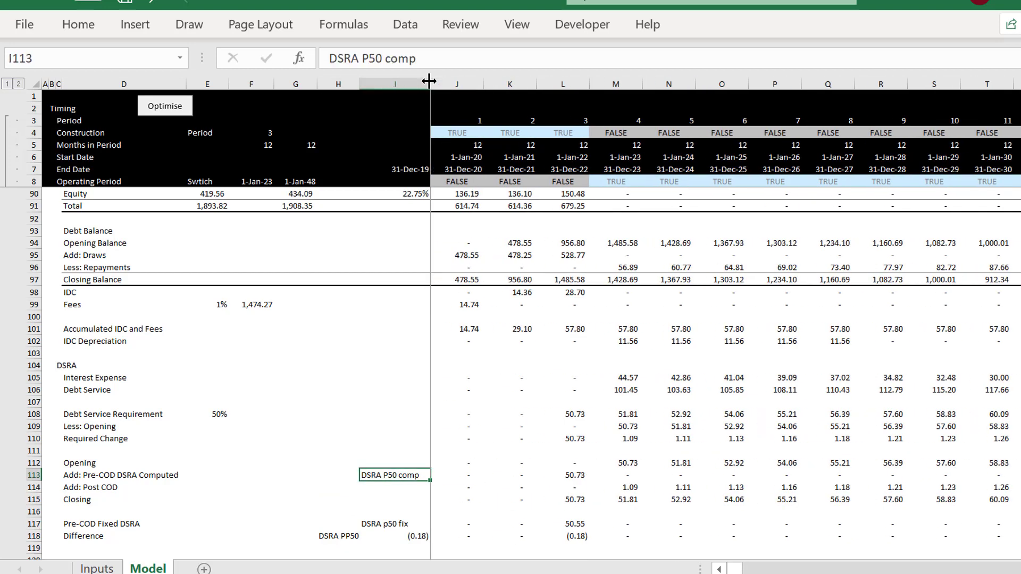
key(ctrl+shift+Right)
key(ctrl+shift+F3)
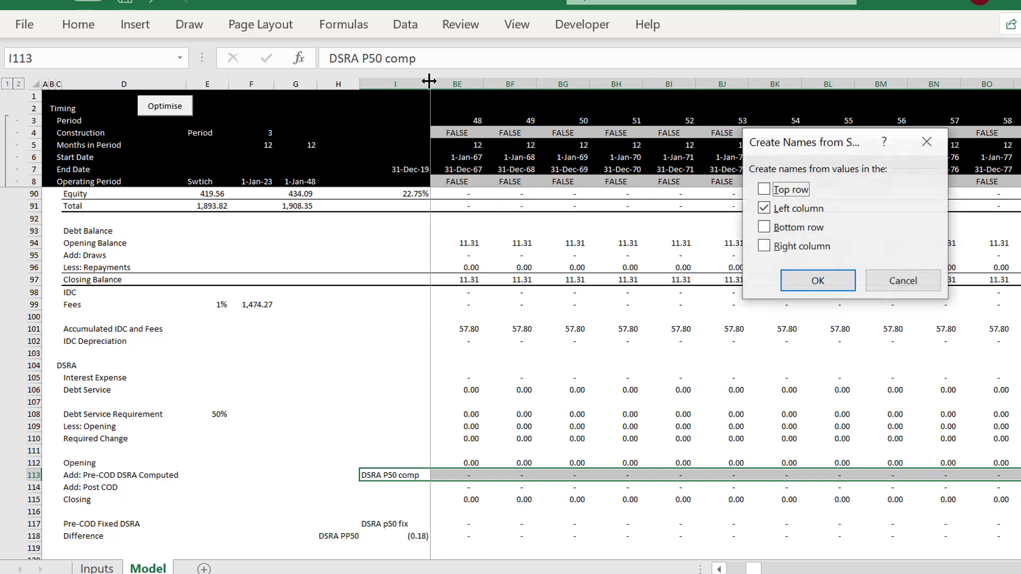
key(Return)
Create a named range for the Pre-COD Fixed DSRA row from its DSRA p50 fix label.
key(Down)
key(Down)
key(Down)
key(Down)
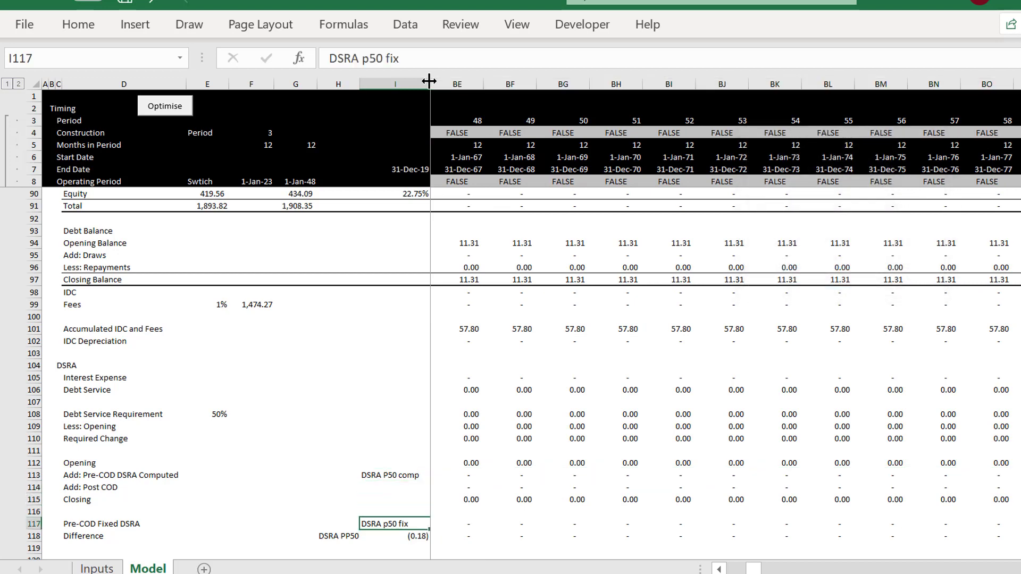
key(ctrl+shift+Right)
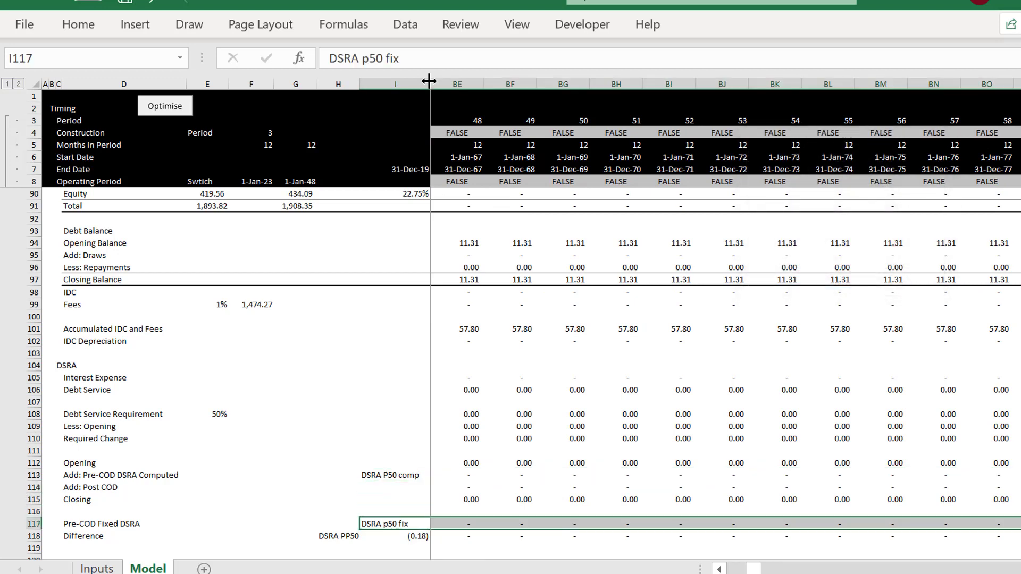
key(ctrl+shift+F3)
key(Return)
key(Down)
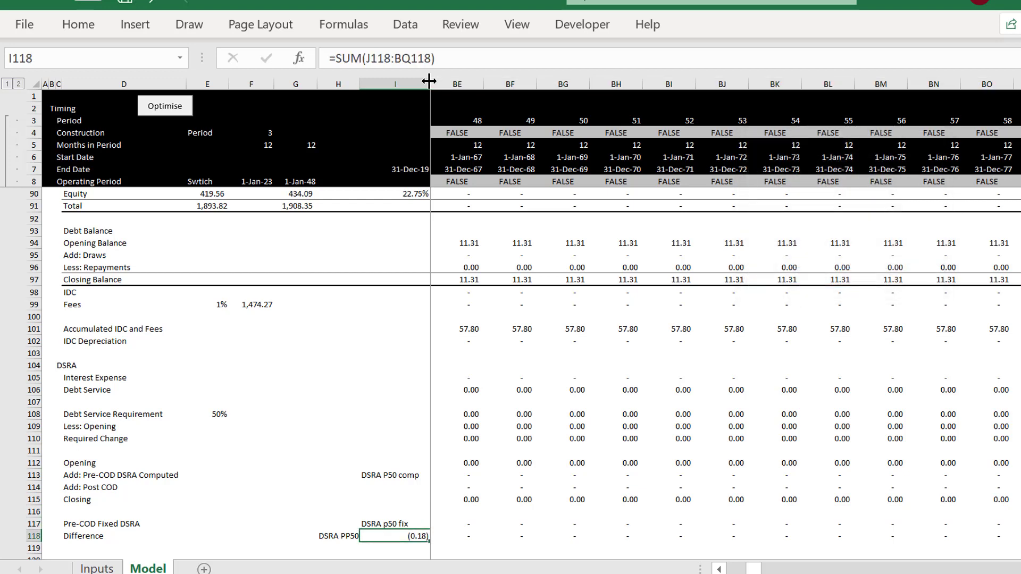
Create a name for the DSRA Difference total in I118 from its DSRA PP50 Diff label, using the left column.
key(Left)
key(shift+Right)
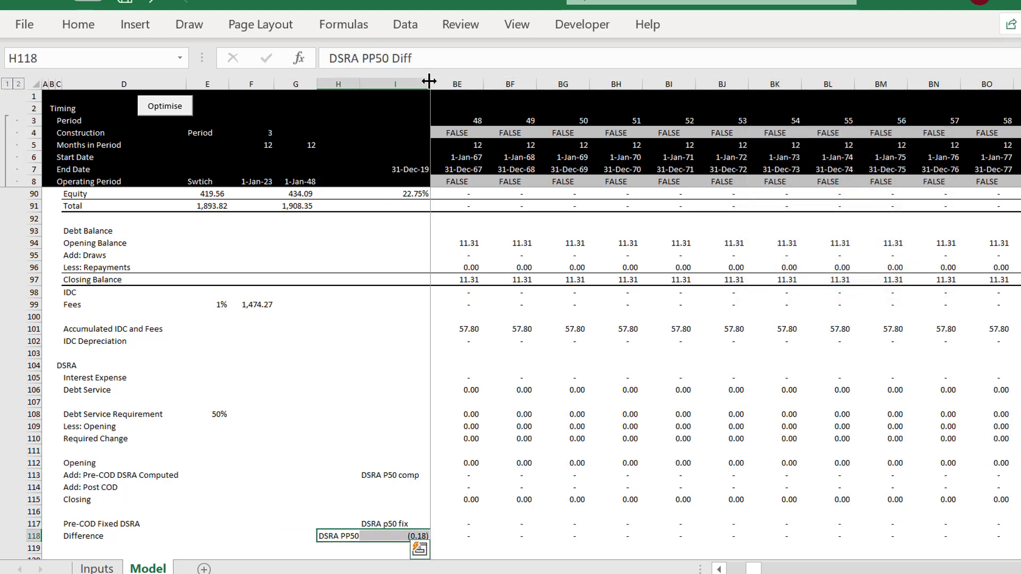
key(ctrl+shift+F3)
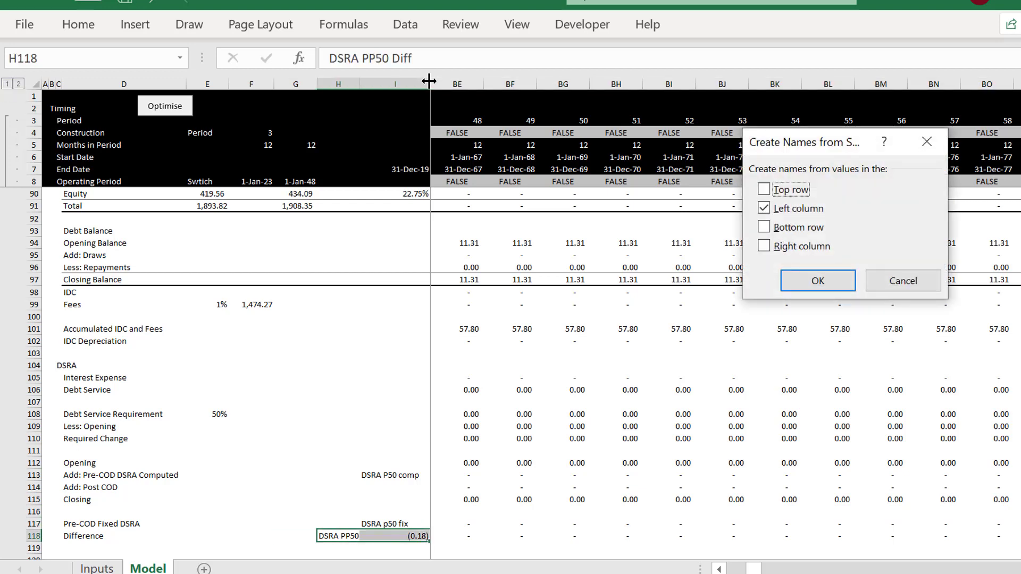
key(Return)
Change the range label of the CFADS over Debt Life - Computed row in I64 to p50 CFADS comp.
key(Up)
key(Page_Up)
key(Page_Up)
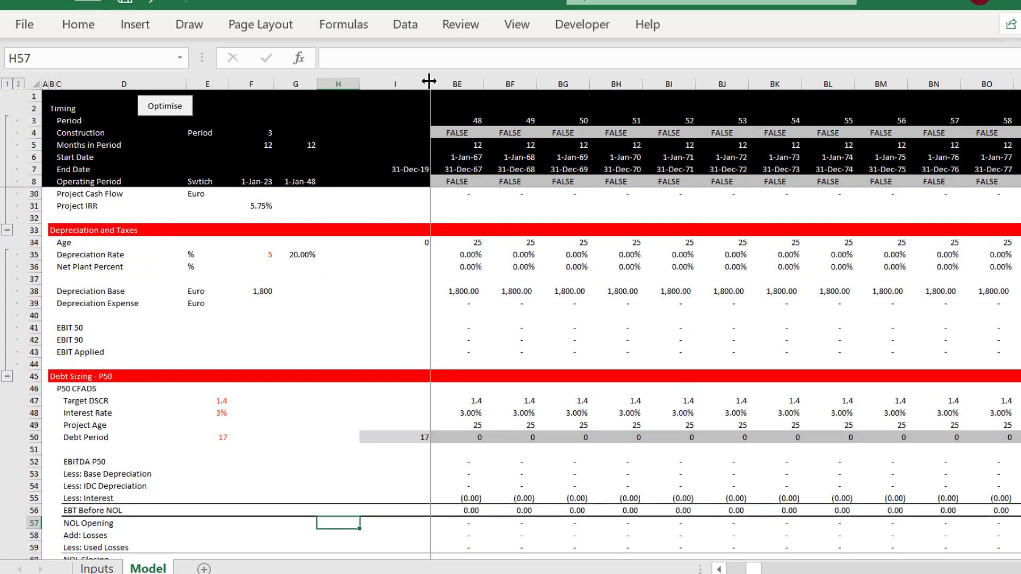
key(Page_Down)
key(Up)
key(Up)
key(Up)
key(Up)
key(Up)
key(Up)
key(Up)
key(Up)
key(Up)
key(Up)
key(Up)
key(Up)
key(Up)
key(Up)
key(Up)
key(Up)
key(Up)
key(Up)
key(Up)
key(Up)
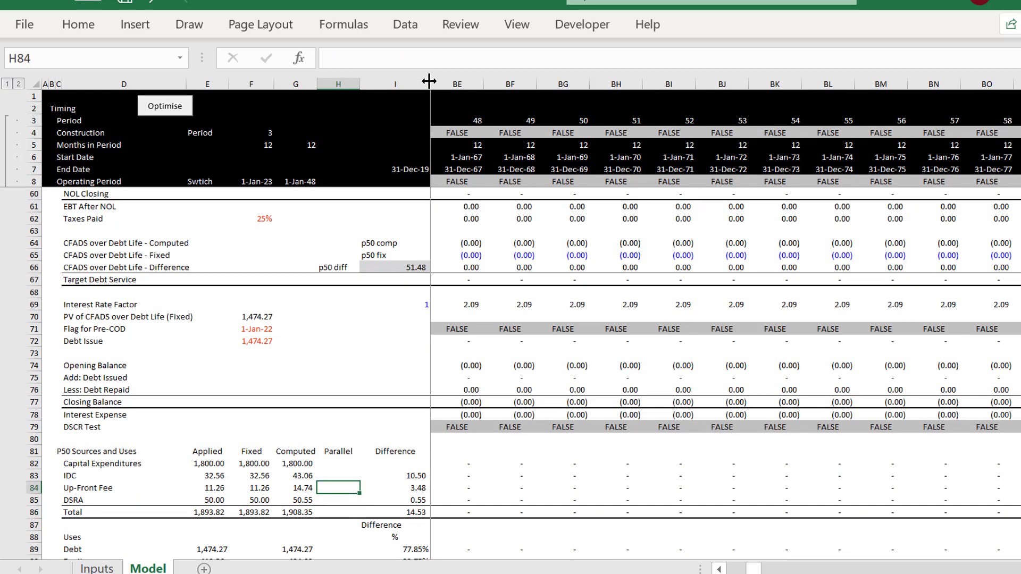
key(Up)
key(Right)
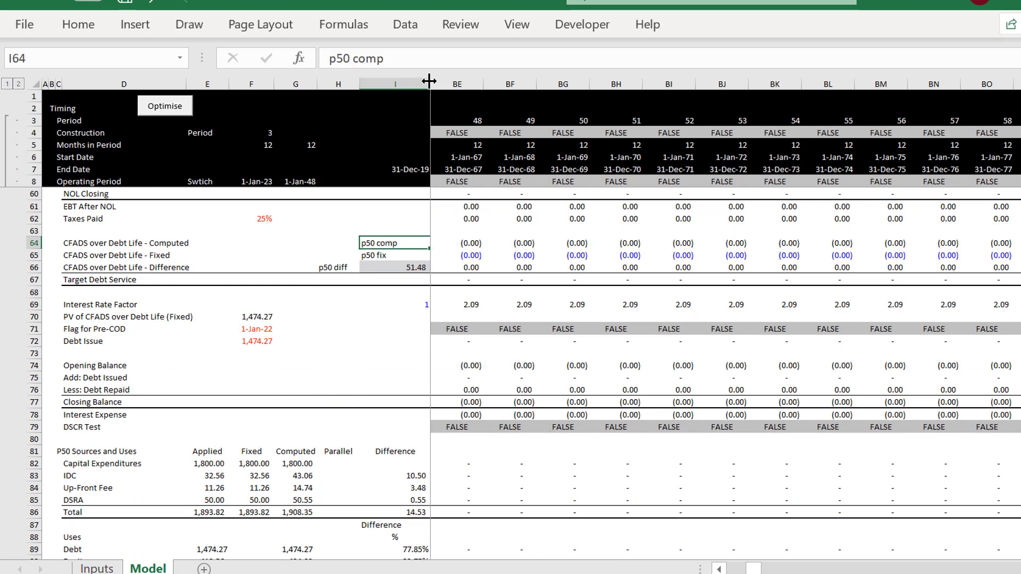
key(F2)
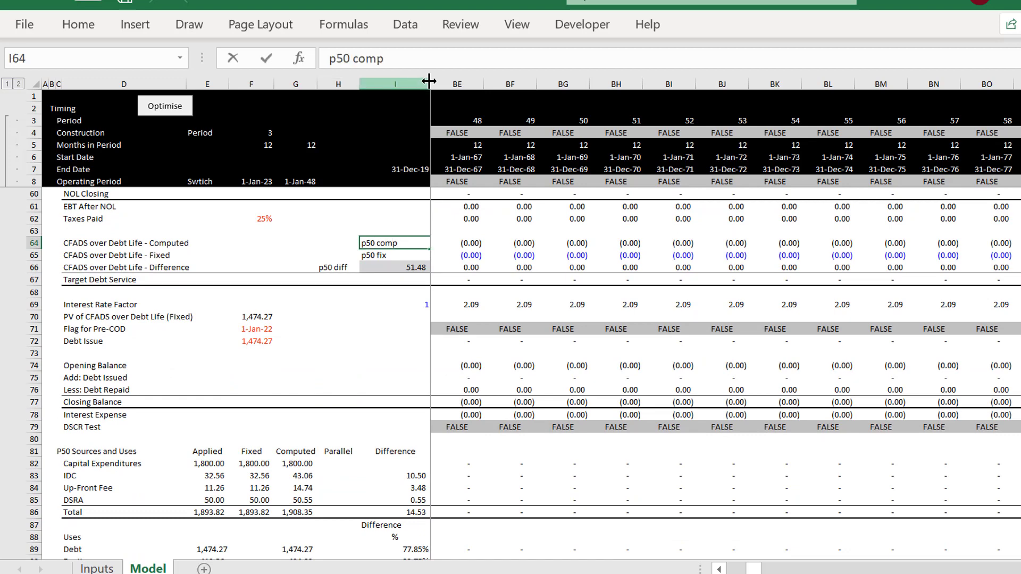
key(Left)
key(Left)
key(Left)
key(Left)
key(Left)
text(CFAD)
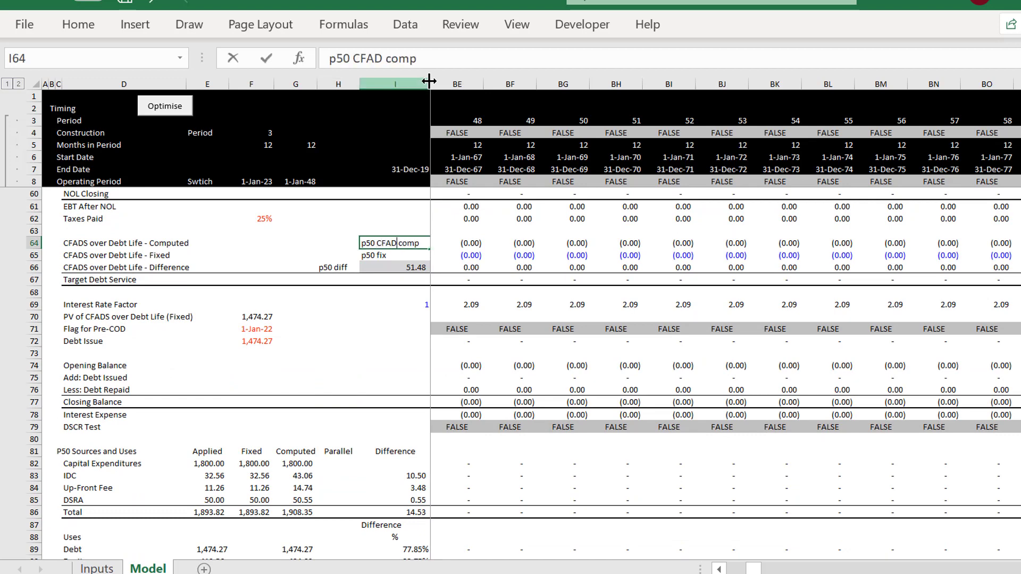
text(S)
key(Return)
Change the range label of the CFADS over Debt Life - Fixed row in I65 to p50 CFADS fix.
key(F2)
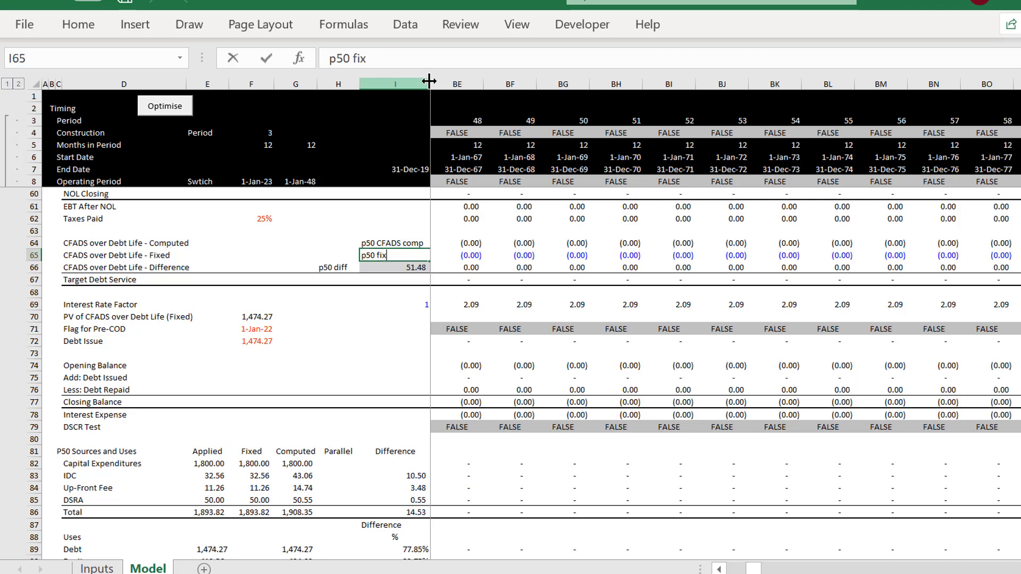
text(CFADS)
key(Return)
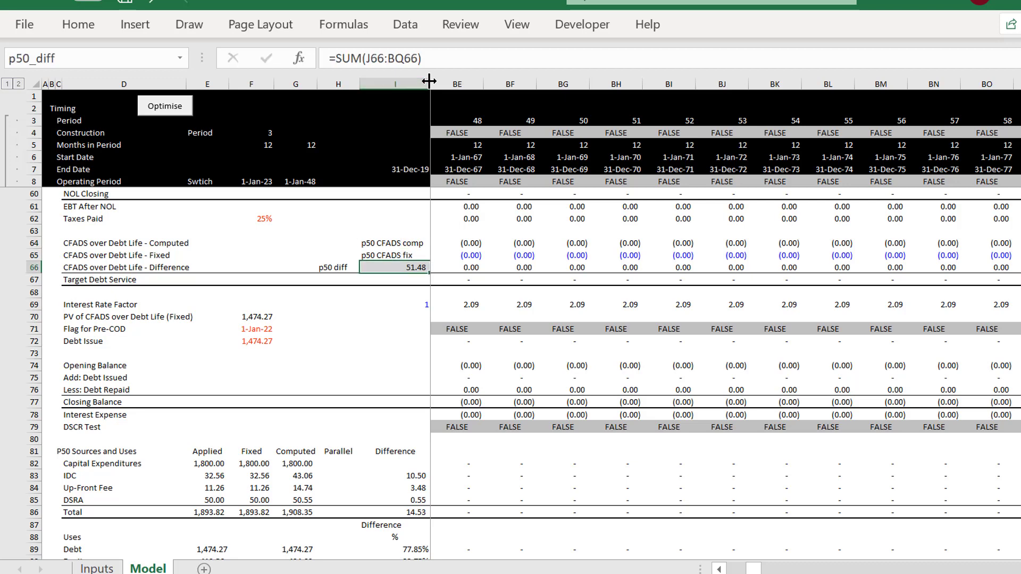
Change the label of the CFADS over Debt Life - Difference row in H66 to p50 CFADS diff.
key(Left)
key(F2)
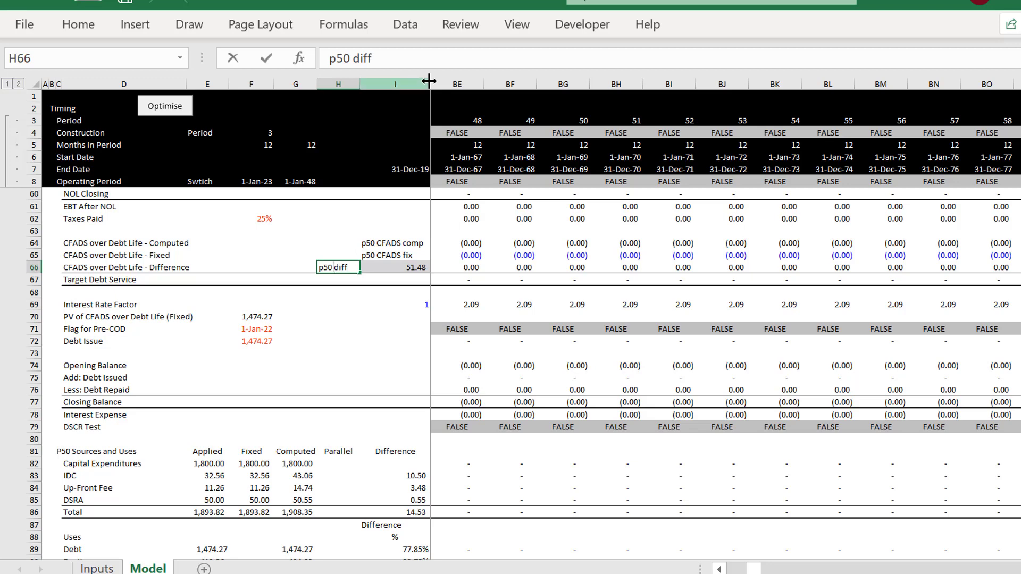
text(CFADS)
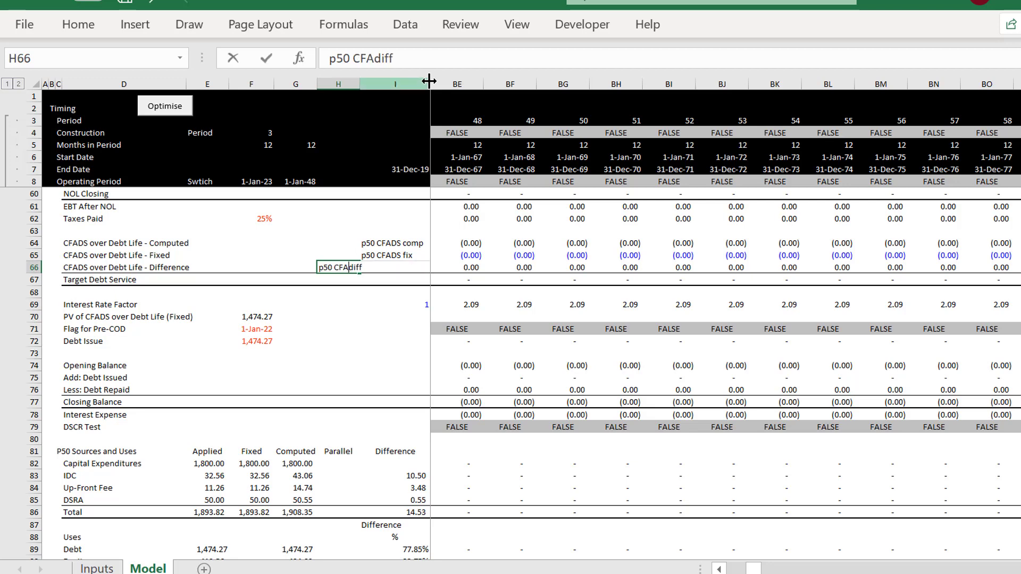
key(Return)
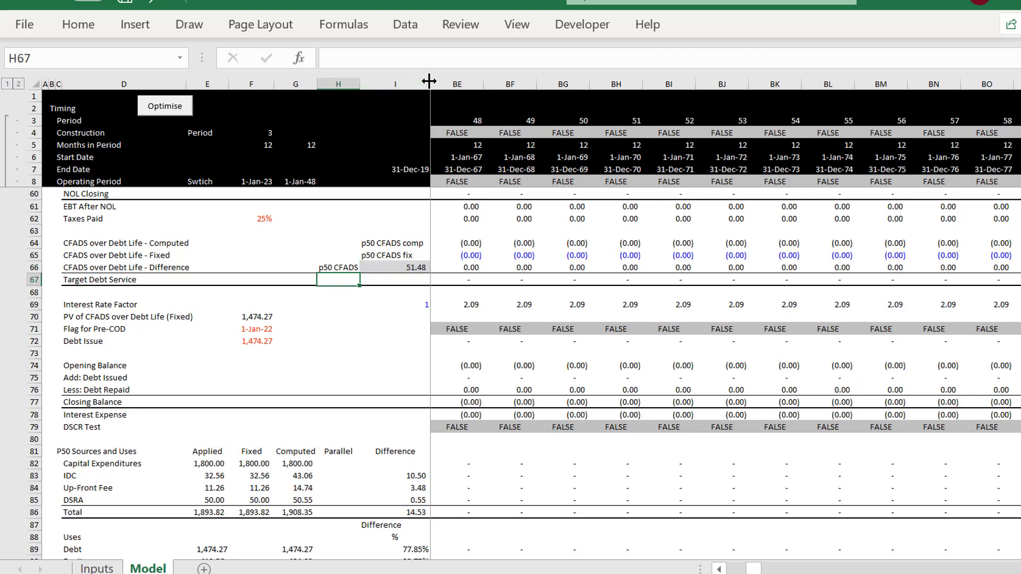
Create a name for the CFADS difference total in I66 from its p50 CFADS diff label.
key(Up)
key(shift+Right)
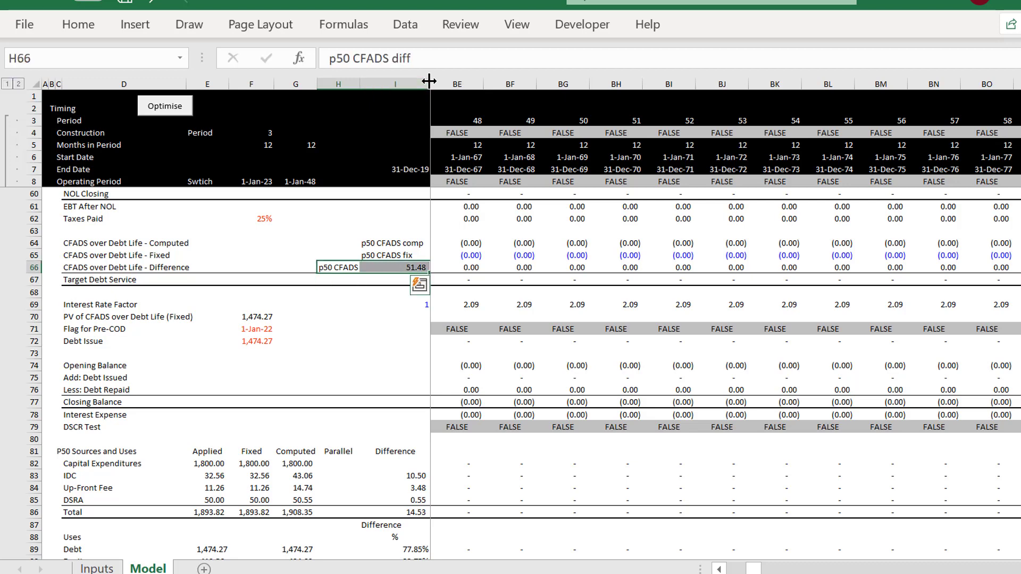
key(ctrl+shift+F3)
key(Return)
Create named ranges for the computed and fixed CFADS over Debt Life rows from their p50 CFADS comp and p50 CFADS fix labels.
key(Up)
key(Up)
key(Right)
key(shift+Down)
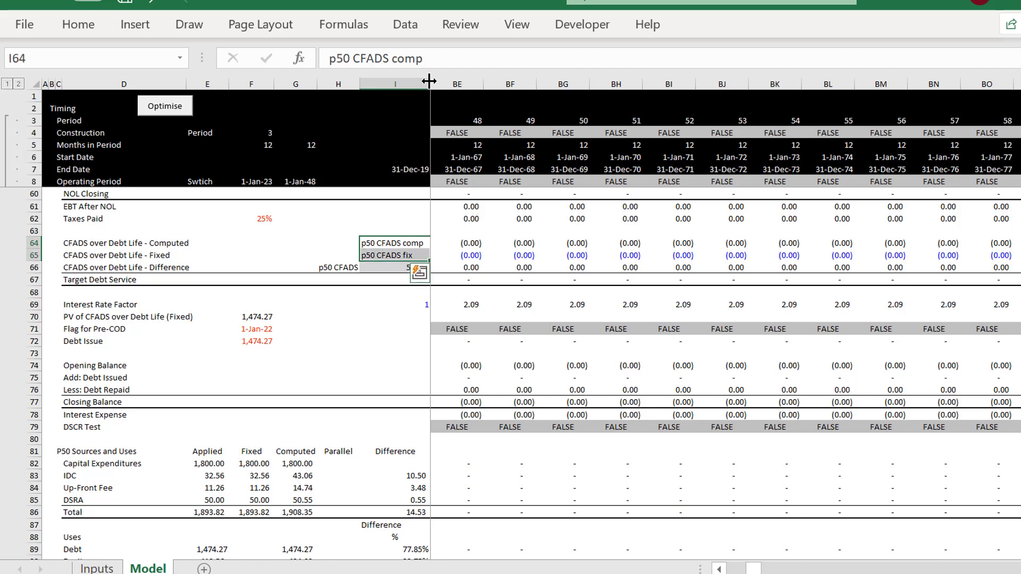
key(ctrl+shift+Right)
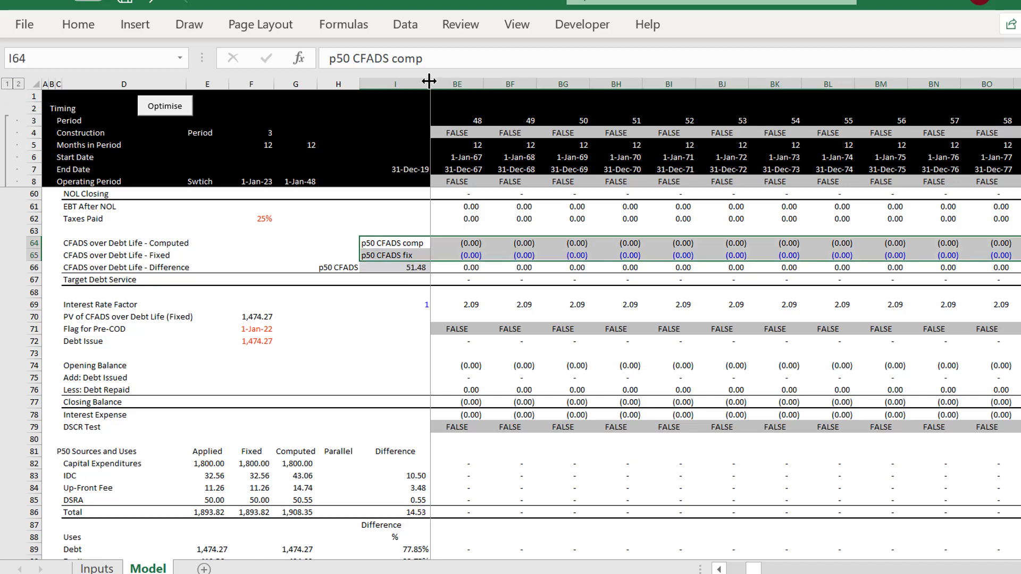
key(ctrl+shift+F3)
key(Return)
key(Right)
key(Right)
key(Left)
key(Left)
key(Left)
key(Right)
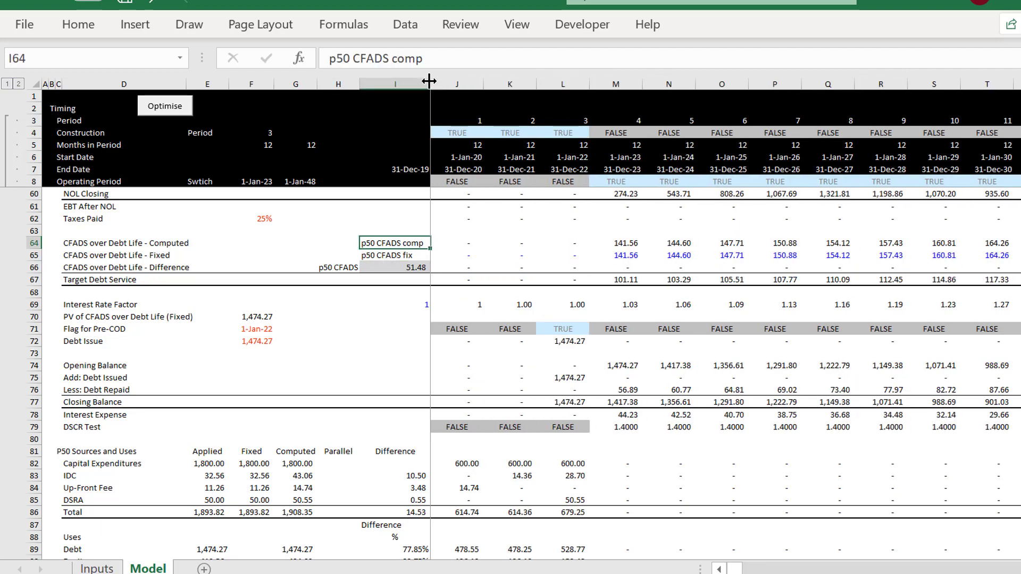
Enter the section heading Circular in cell C120, below the DSRA Difference row.
key(Down)
key(Down)
key(Down)
key(Down)
key(Down)
key(Down)
key(Down)
key(Down)
key(Down)
key(Down)
key(Down)
key(Down)
key(Down)
key(Down)
key(Down)
key(Down)
key(Down)
key(Down)
key(Down)
key(Down)
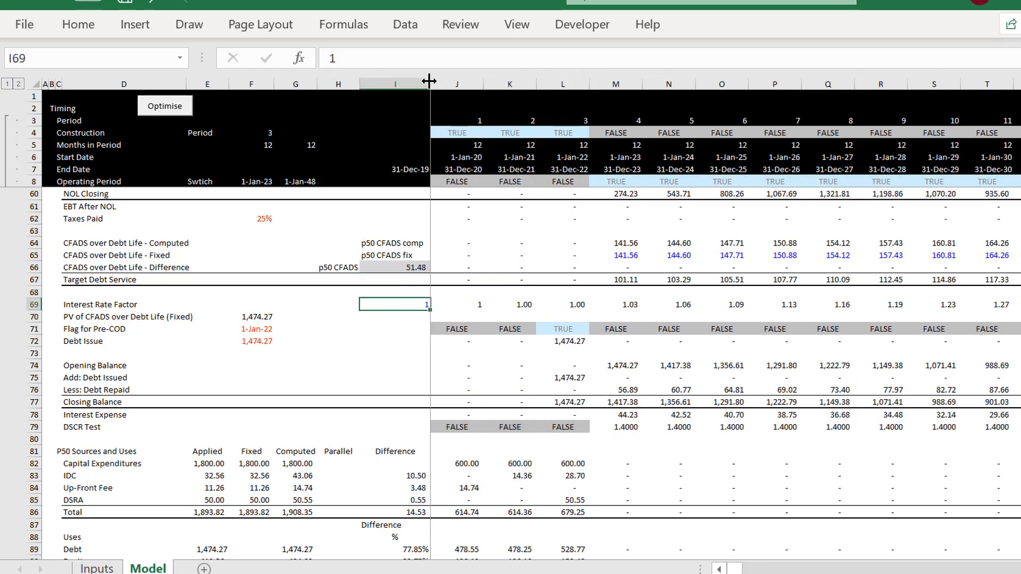
key(Down)
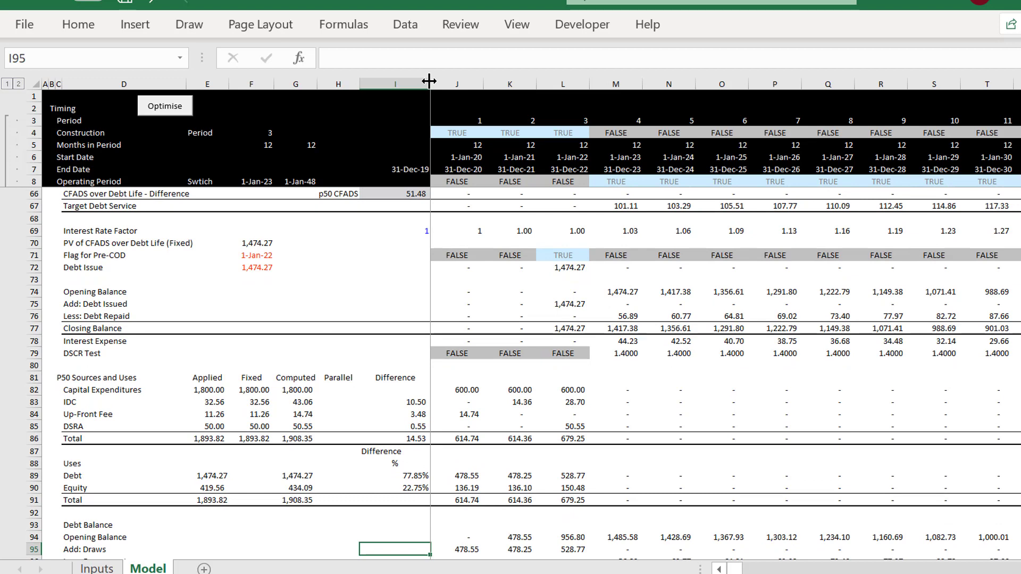
key(Down)
key(Down)
key(Down)
key(Down)
key(Down)
key(Down)
key(Down)
key(Down)
key(Down)
key(Down)
key(Down)
key(Down)
key(Down)
key(Down)
key(Down)
key(Down)
key(Down)
key(Down)
key(Down)
key(Down)
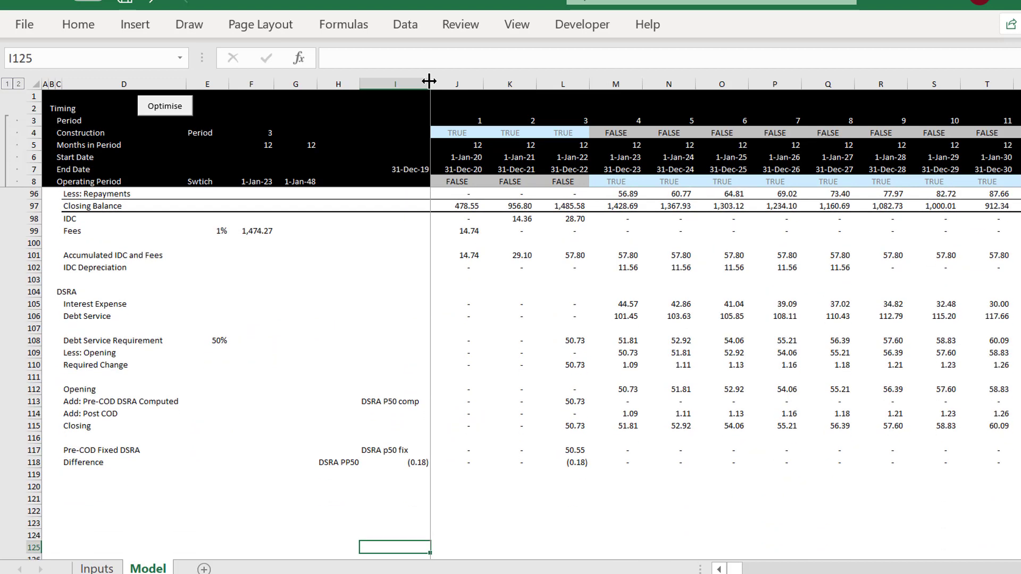
key(Up)
key(Up)
key(Up)
key(Up)
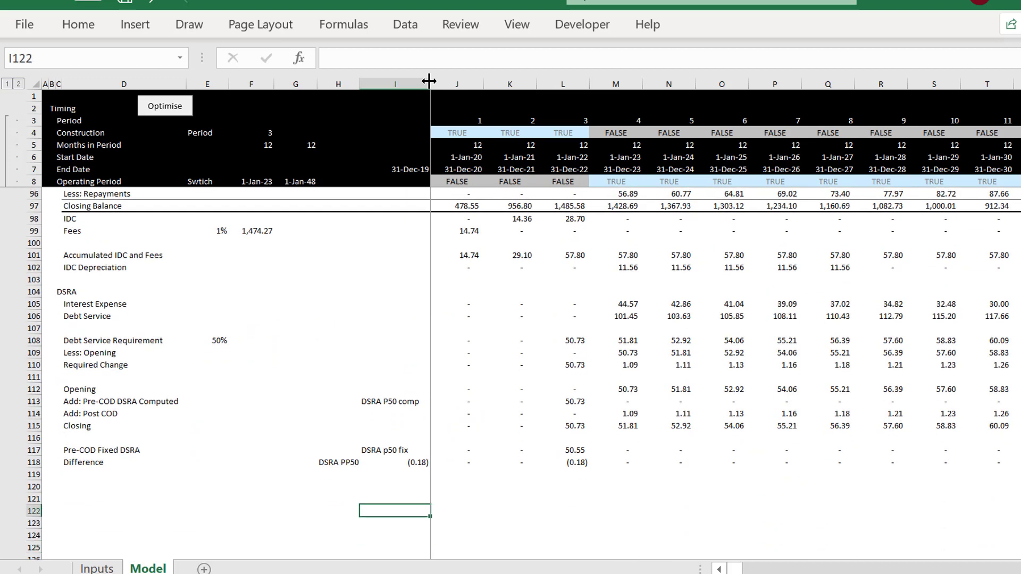
key(Left)
key(Left)
key(Left)
key(Left)
key(Left)
key(Up)
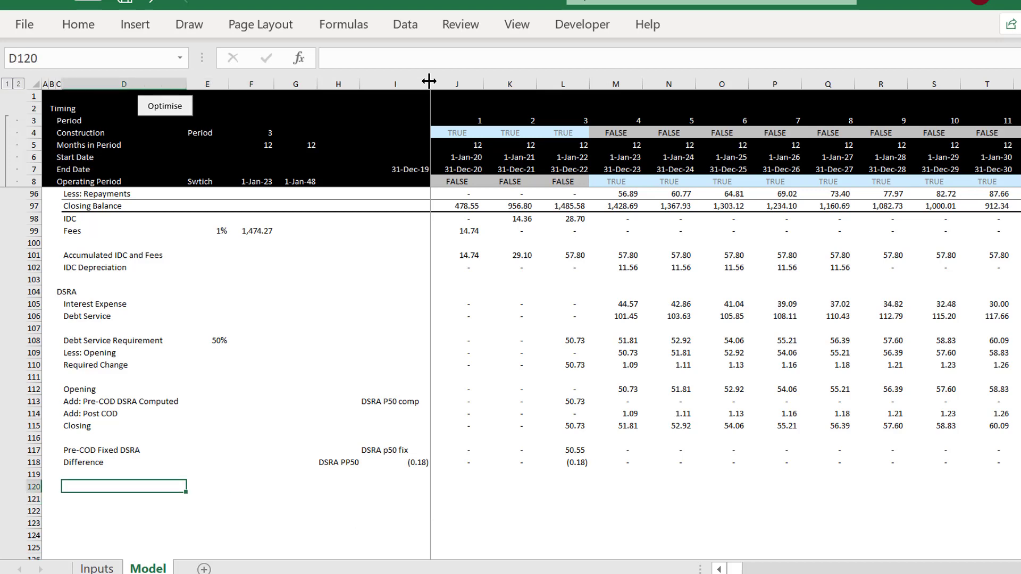
key(Left)
text(Circular)
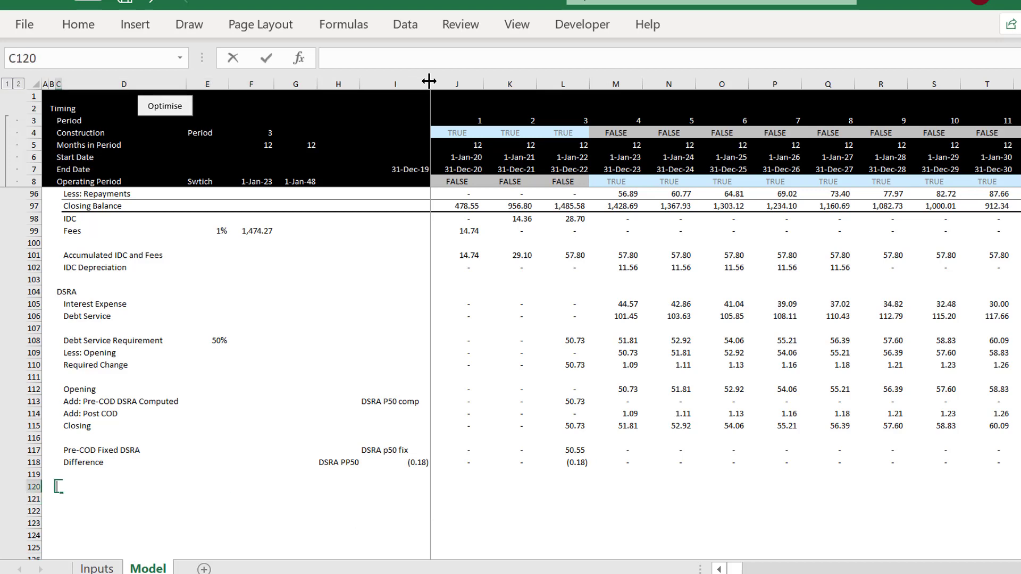
key(Return)
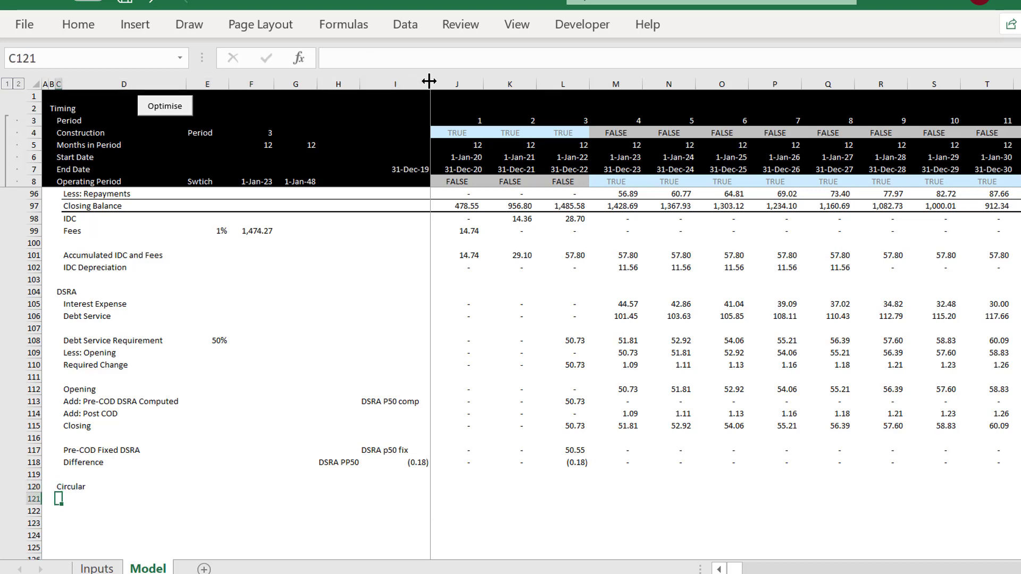
Enter the row label CFADS Difference in cell D121 under the Circular heading.
key(Right)
text(PF)
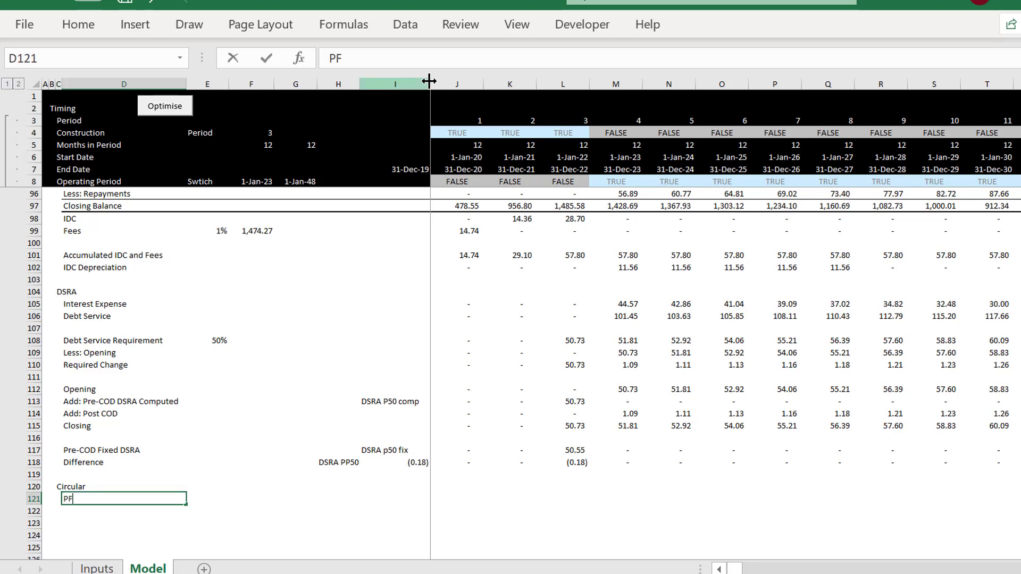
key(BackSpace)
key(BackSpace)
text(CFADS Difference)
key(Return)
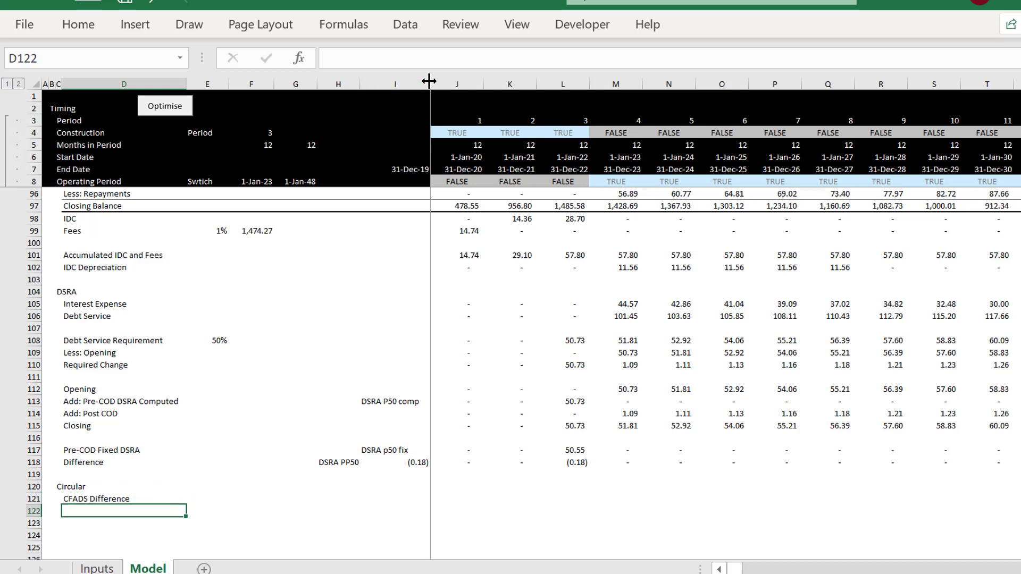
Link I121 beside CFADS Difference to the named total p50_CFADS_diff in I66 and give it a two-decimal number format.
key(Up)
key(Right)
key(Right)
key(Right)
key(Right)
key(Right)
text(=)
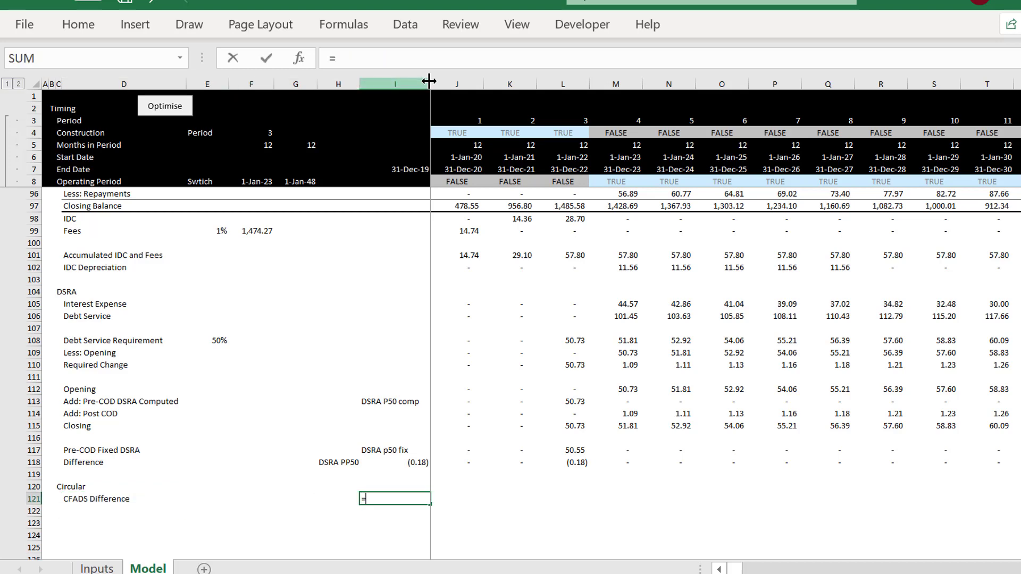
key(Up)
key(Up)
key(Up)
key(Up)
key(Up)
key(Up)
key(Up)
key(Up)
key(Up)
key(Up)
key(Up)
key(Up)
key(Up)
key(Up)
key(Up)
key(Up)
key(Up)
key(Up)
key(Up)
key(Up)
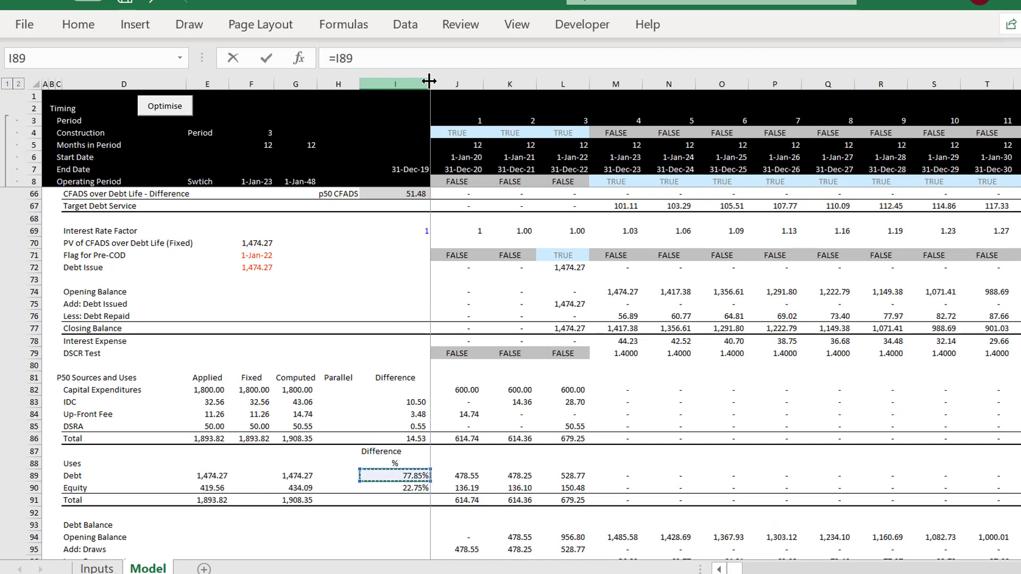
key(Up)
key(Down)
key(Down)
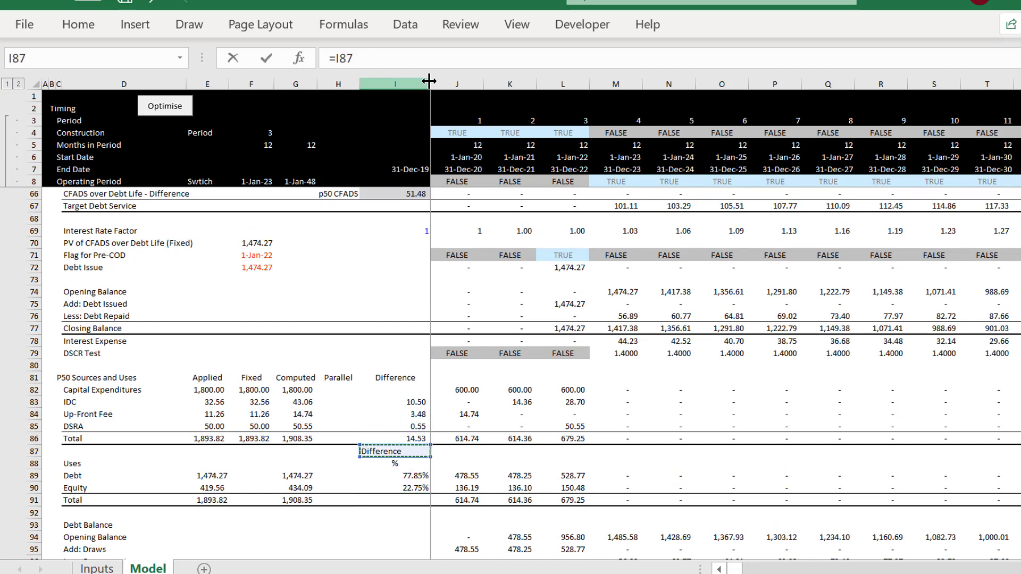
key(Up)
key(Up)
key(Up)
key(Up)
key(Up)
key(Up)
key(Up)
key(Up)
key(Up)
key(Up)
key(Up)
key(Up)
key(Up)
key(Up)
key(Up)
key(Up)
key(Up)
key(Up)
key(Up)
key(Up)
key(Up)
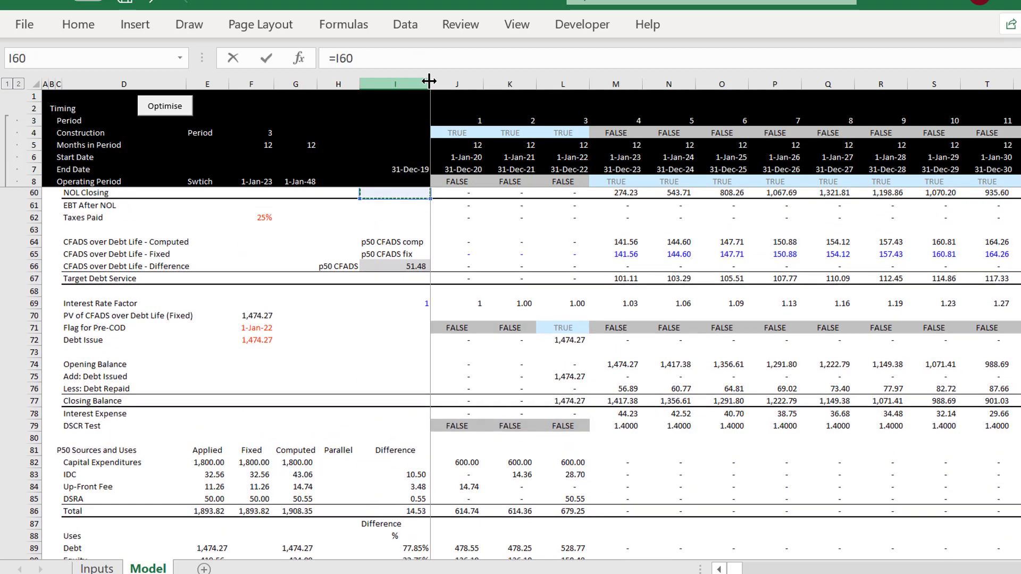
key(Down)
key(Down)
key(Down)
key(Down)
key(Down)
key(Down)
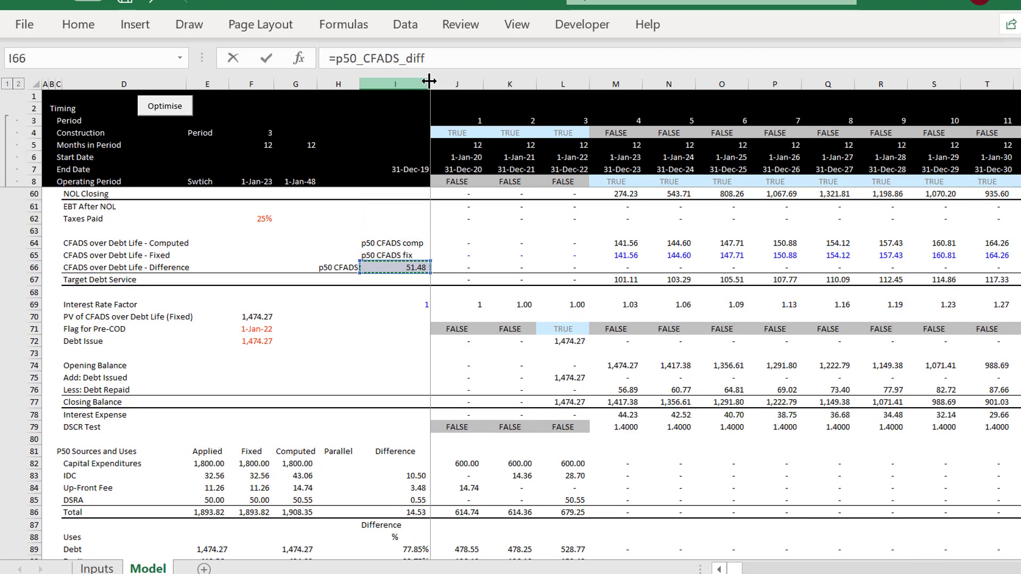
key(Return)
key(Up)
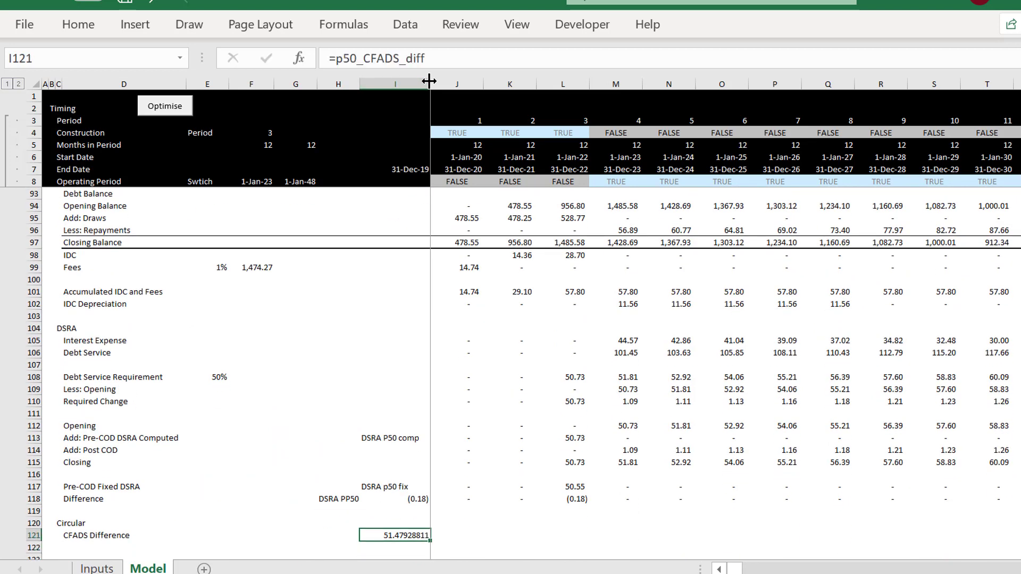
key(ctrl+shift+1)
Enter the row label Funding Difference in cell D122, below CFADS Difference.
key(Down)
key(Left)
key(Left)
key(Left)
key(Left)
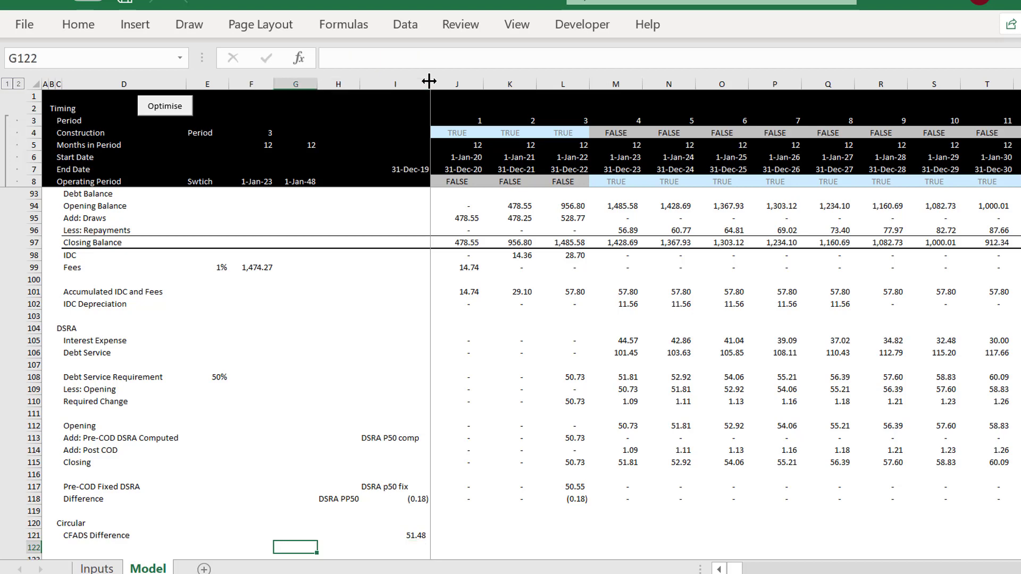
key(Left)
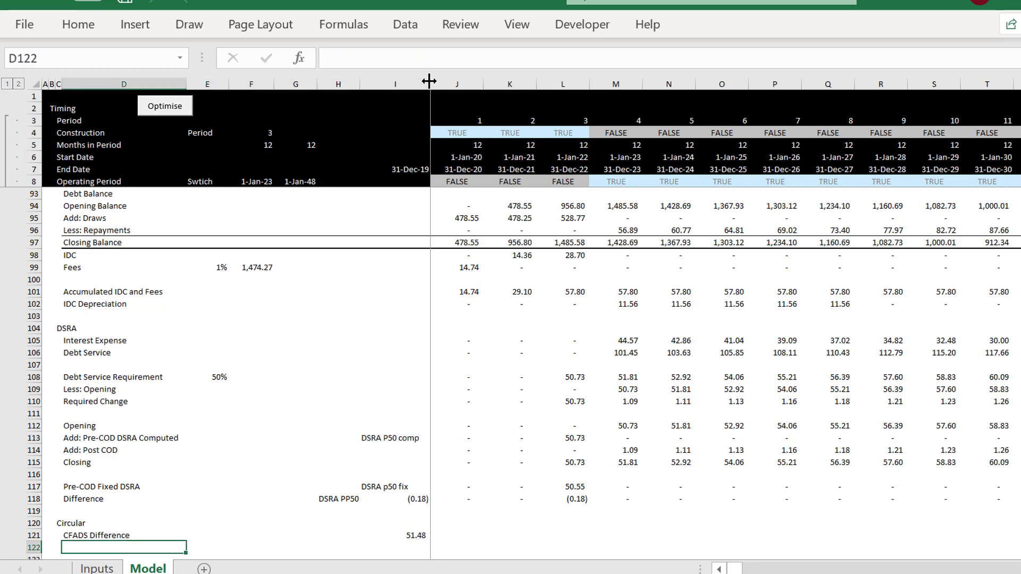
text(Funding D)
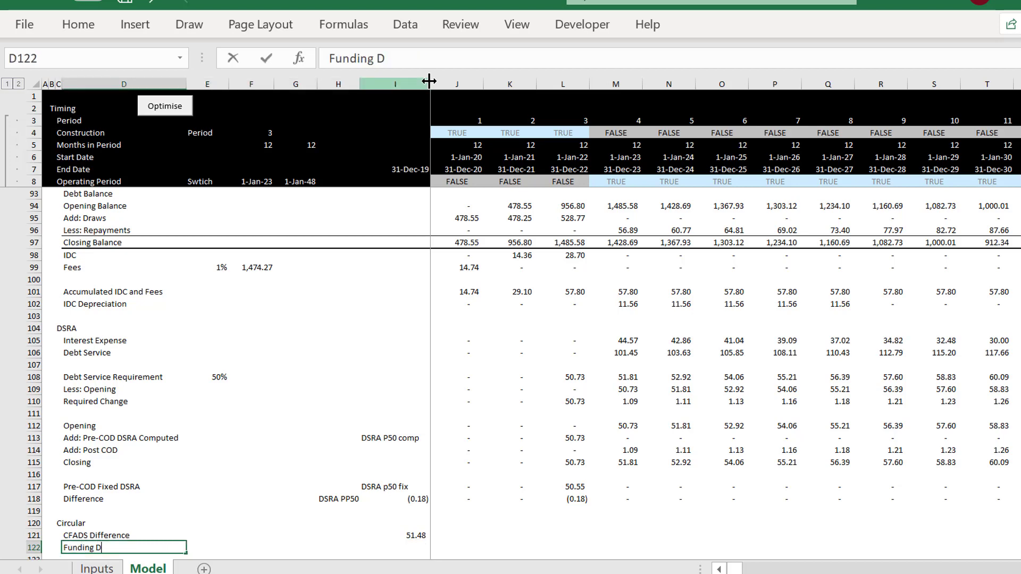
text(ifference)
key(Return)
key(Up)
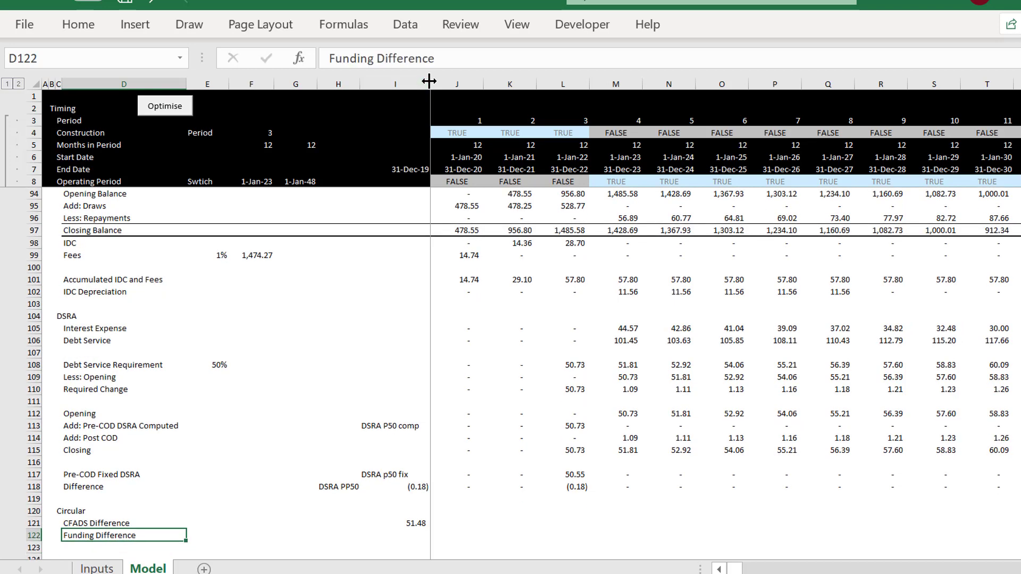
Link I122 to the Sources and Uses total difference, named Difference, and give it a two-decimal number format.
key(Right)
key(Right)
key(Right)
key(Right)
key(Right)
text(=)
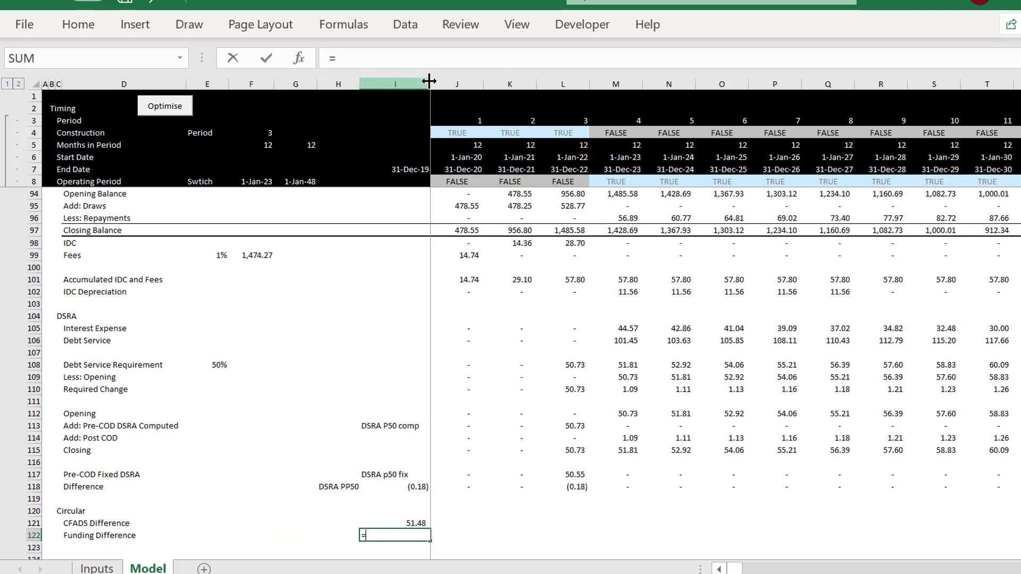
key(Page_Up)
key(Up)
key(Up)
key(Up)
key(Up)
key(Up)
key(Up)
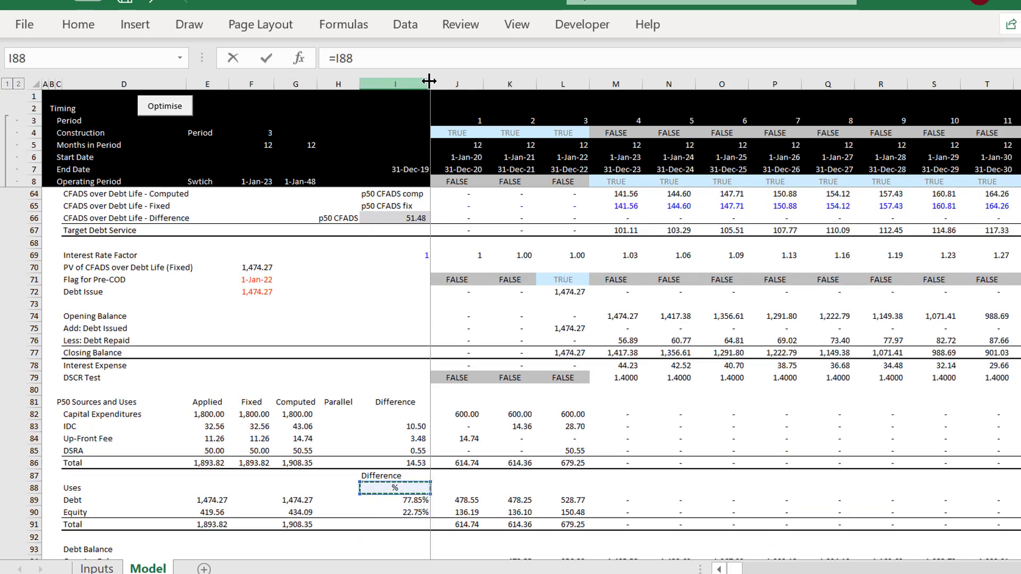
key(Return)
key(Up)
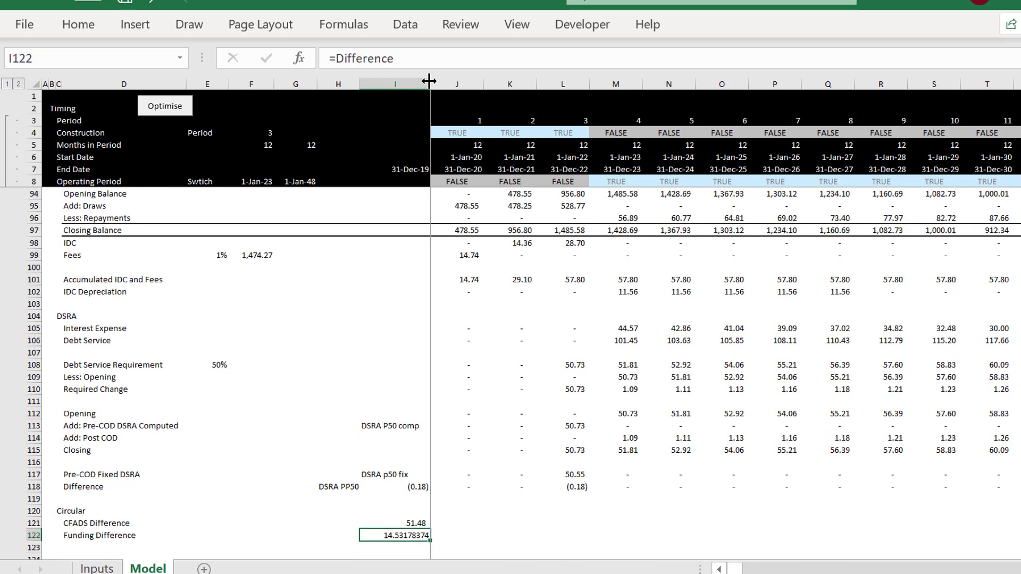
key(ctrl+shift+1)
key(Down)
key(Left)
key(Left)
key(Left)
key(Left)
key(Left)
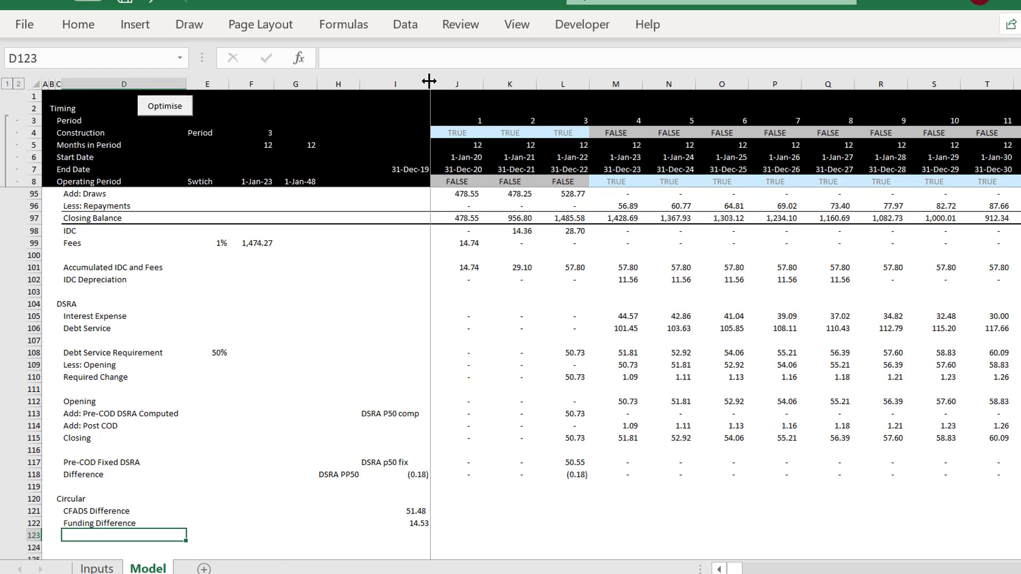
key(Right)
key(Right)
key(Right)
key(Right)
key(Right)
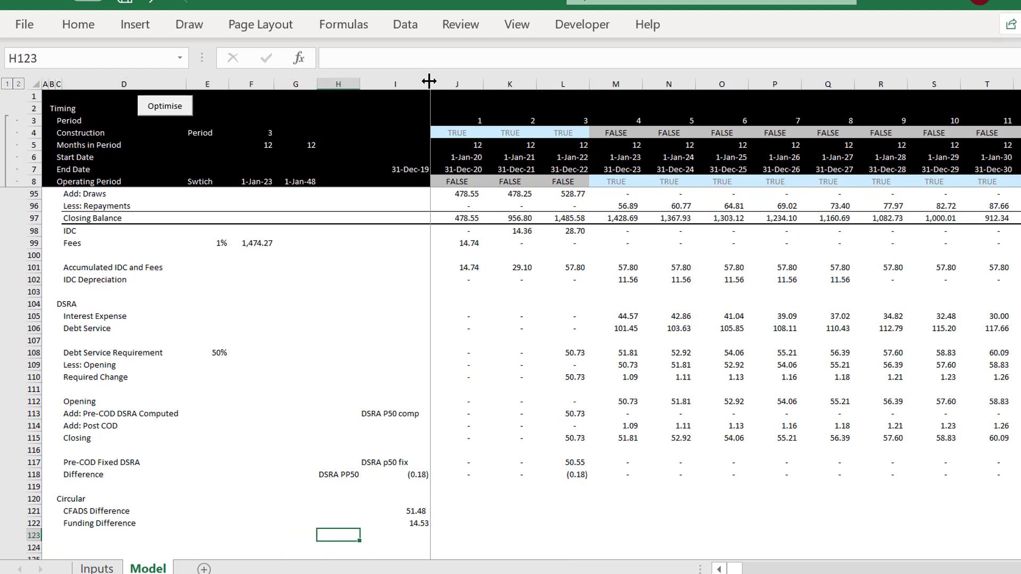
key(Up)
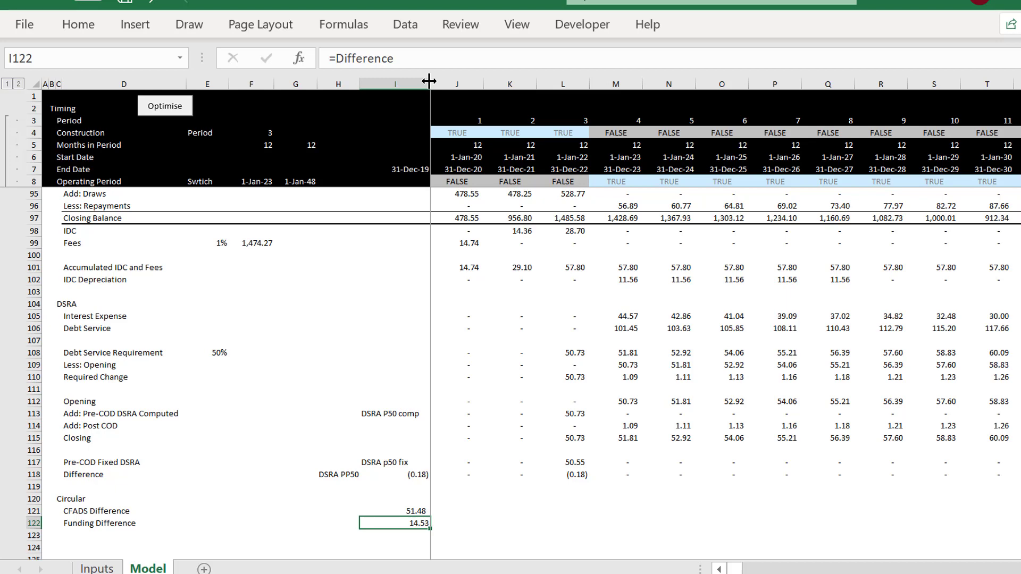
Enter the row label DSRA Difference in cell D123, below Funding Difference.
key(Down)
key(Left)
key(Left)
key(Left)
key(Left)
key(Left)
key(Left)
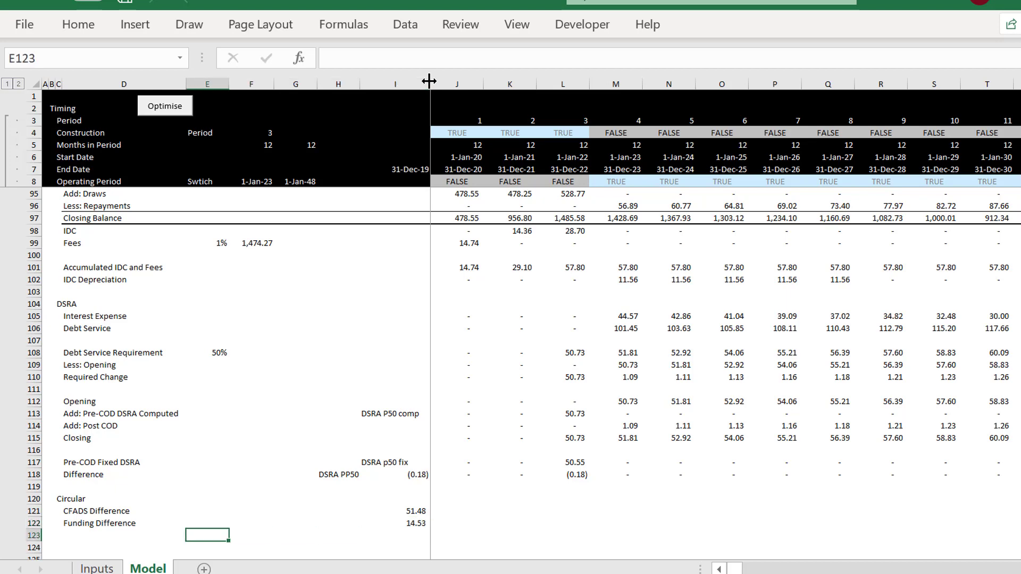
key(Right)
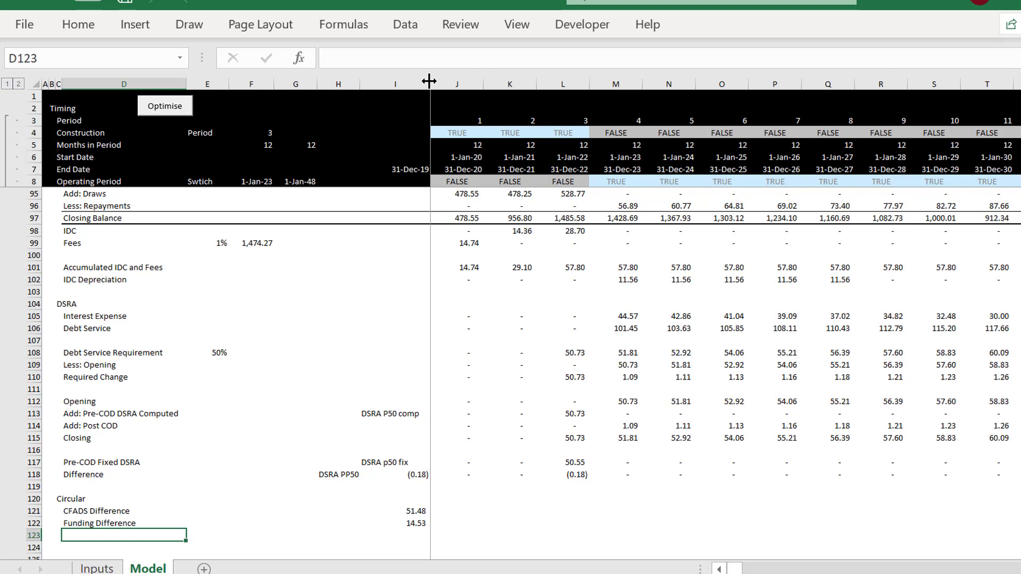
text(DSR)
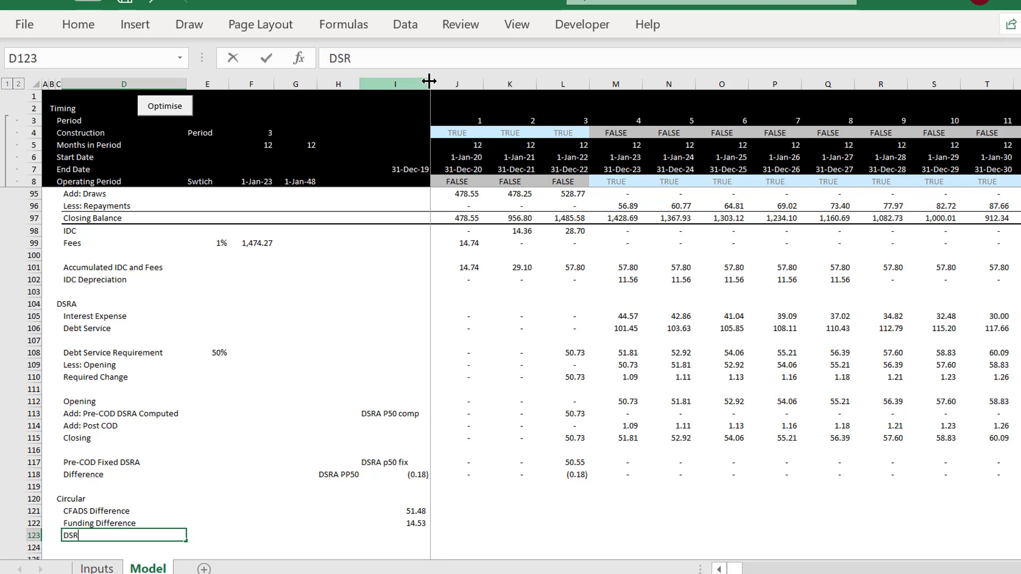
text(A Differene)
key(Up)
key(Down)
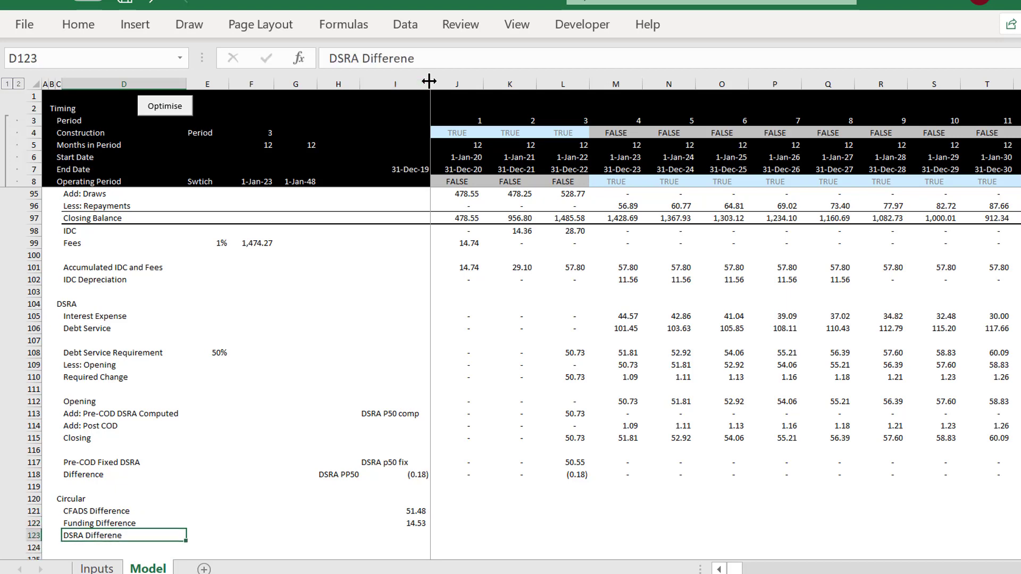
text(DSRA )
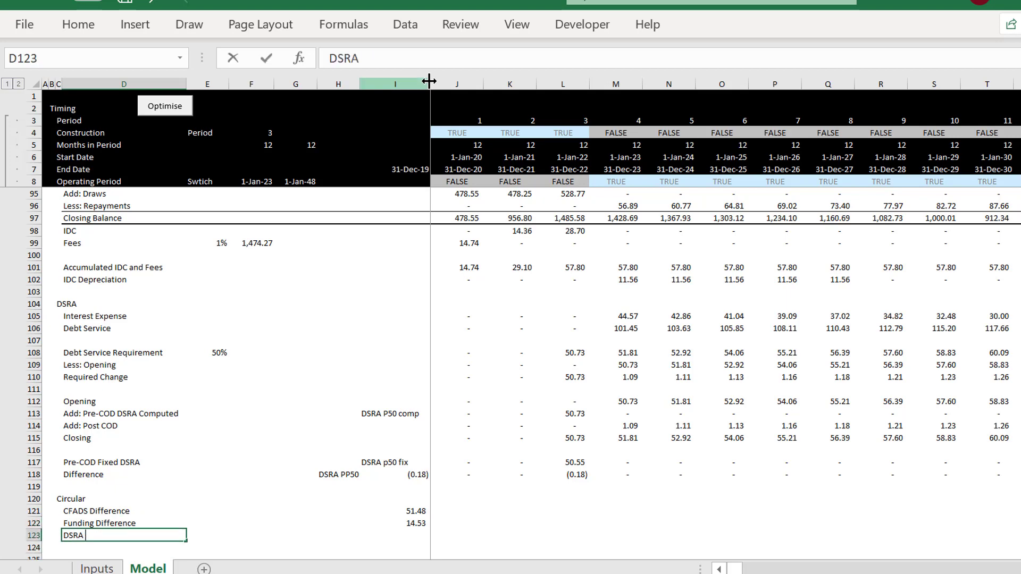
text(Difference)
Link I123 to the named DSRA difference DSRA_PP50_Diff in I118 and format it to two decimals with negatives in parentheses.
key(Right)
key(Right)
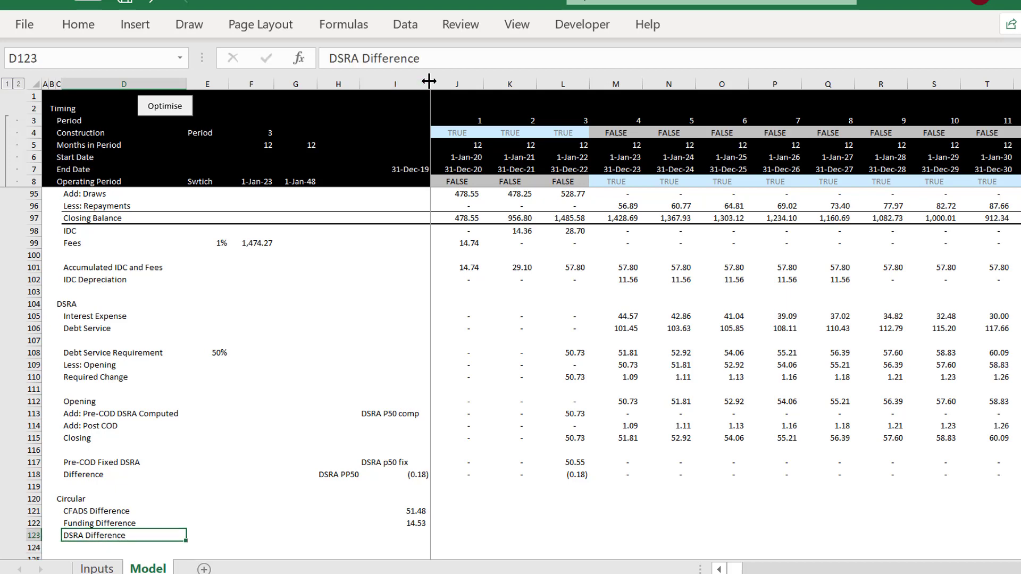
key(Right)
key(Right)
key(Right)
text(=)
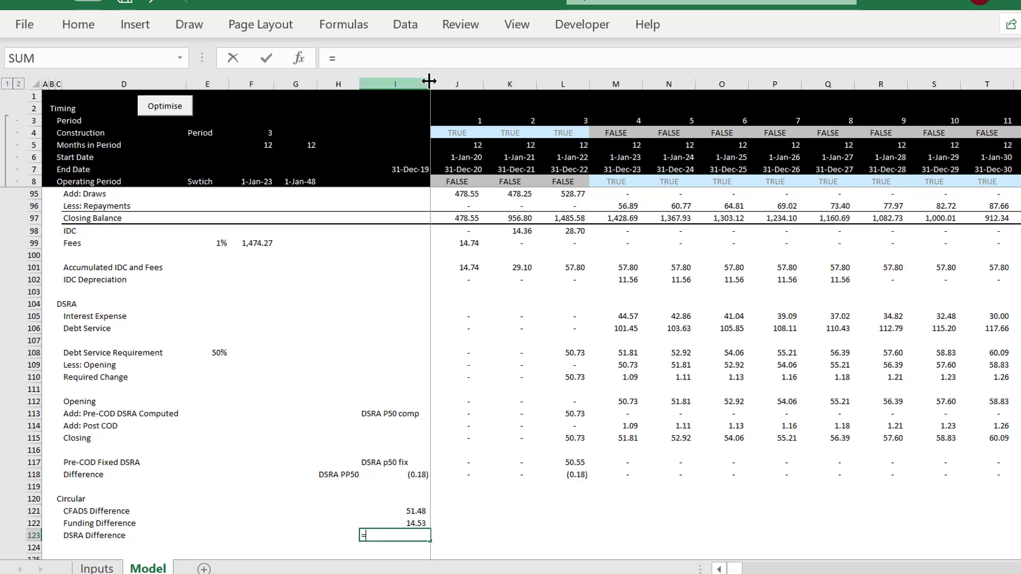
key(Up)
key(Up)
key(Up)
key(Up)
key(Up)
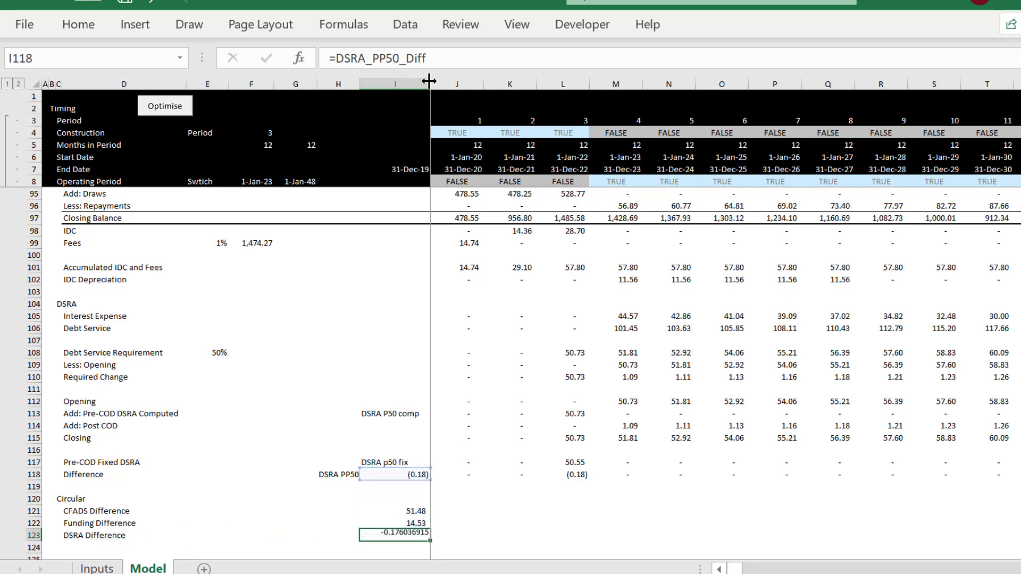
key(Return)
key(Up)
key(ctrl+shift+1)
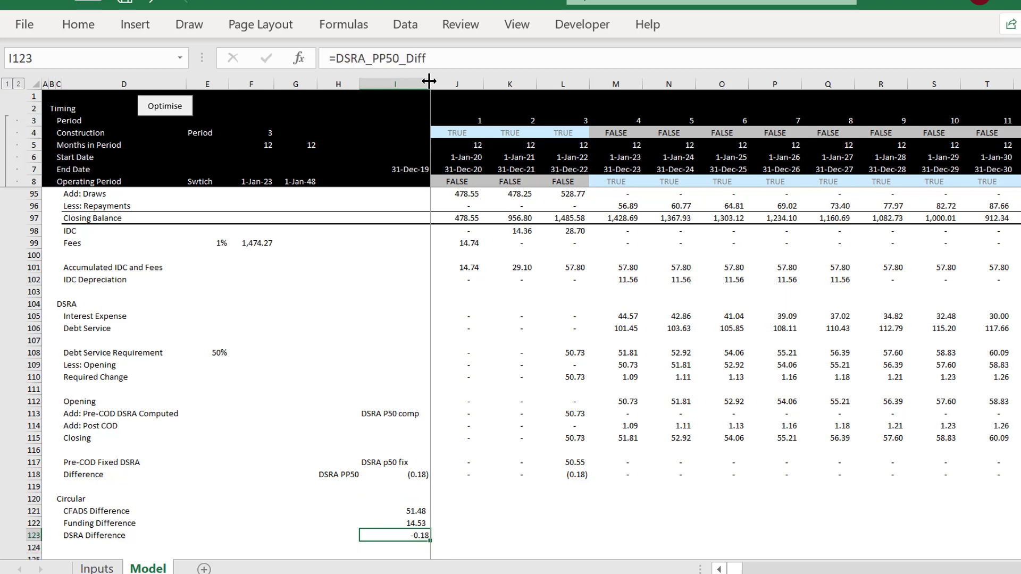
key(ctrl+shift+1)
Enter the row label Total Difference in cell D125, leaving row 124 blank.
key(Down)
key(Down)
key(Up)
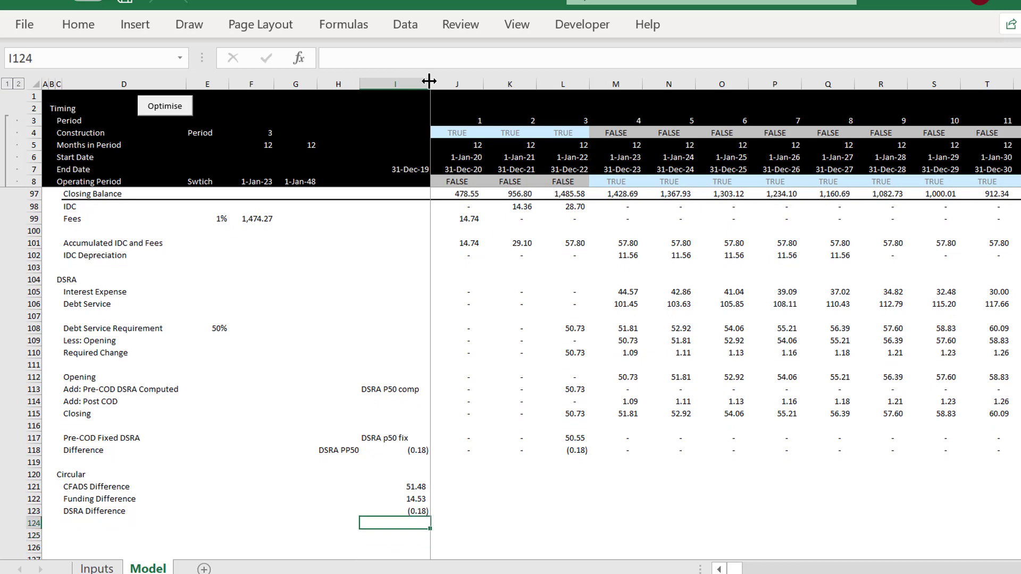
key(Down)
key(Left)
key(Left)
key(Left)
key(Left)
key(Left)
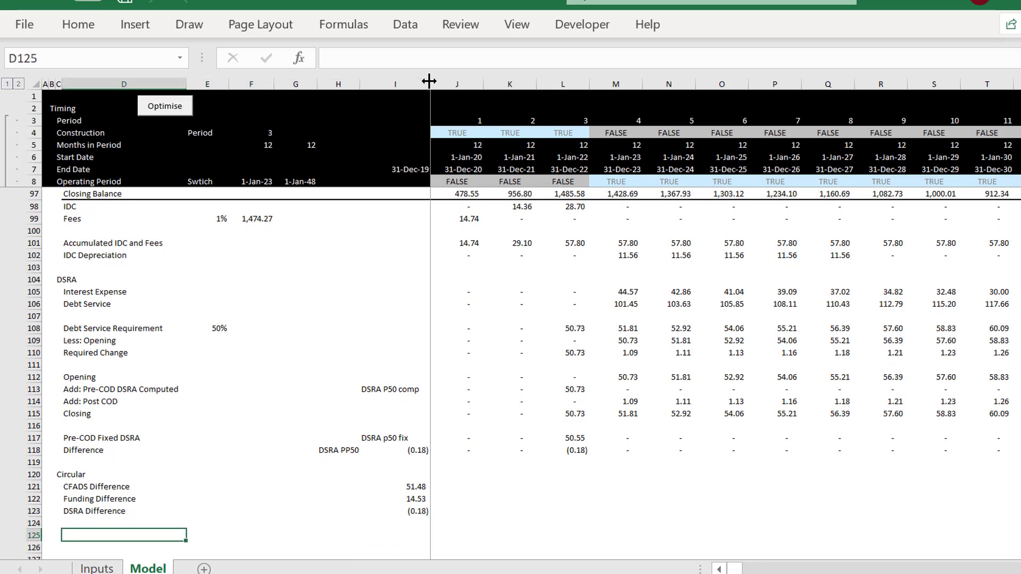
text(Total Diff)
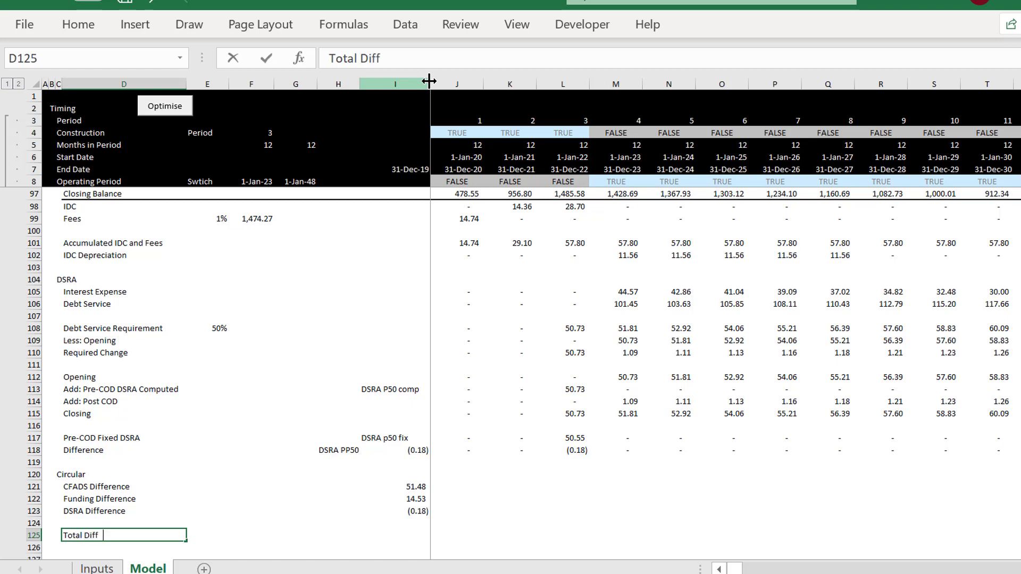
text(erence)
Sum the Circular differences in I121 to I124 in cell I125 of the Total Difference row.
key(Right)
key(Right)
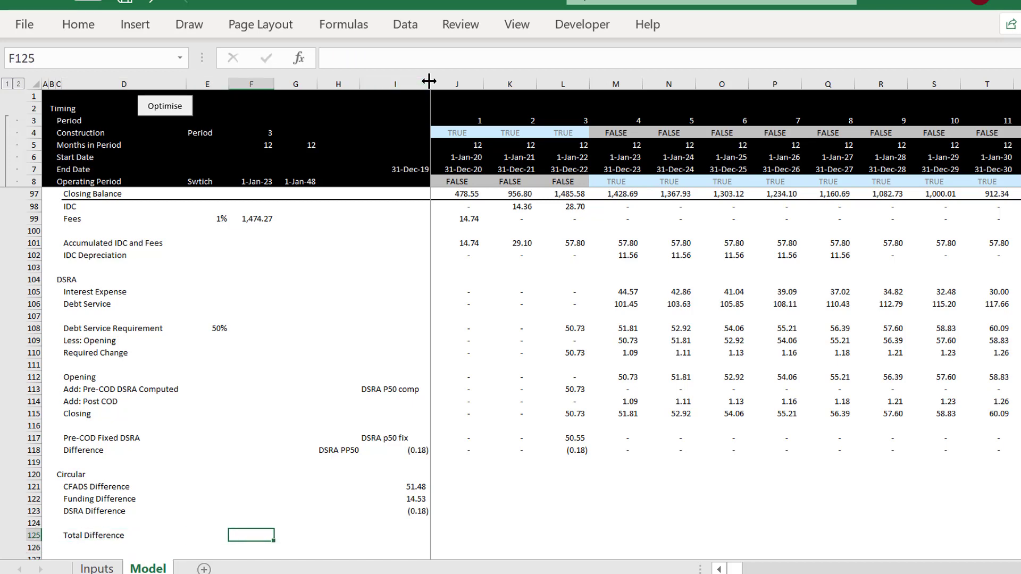
key(Right)
key(Right)
key(Right)
key(alt+equal)
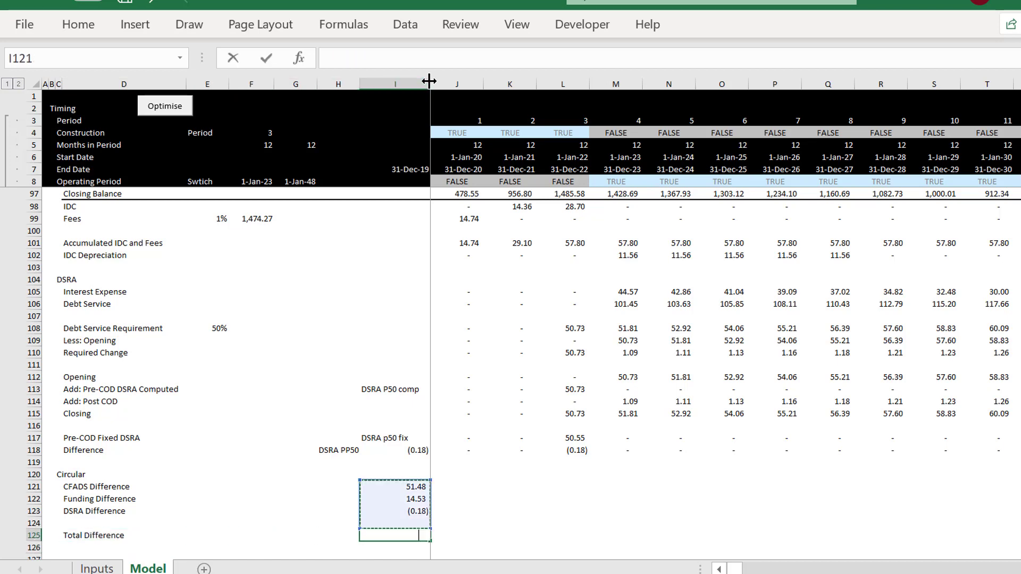
key(Return)
Enter the name label P50 Difference in cell H125, beside the total in the Total Difference row.
key(Up)
key(Left)
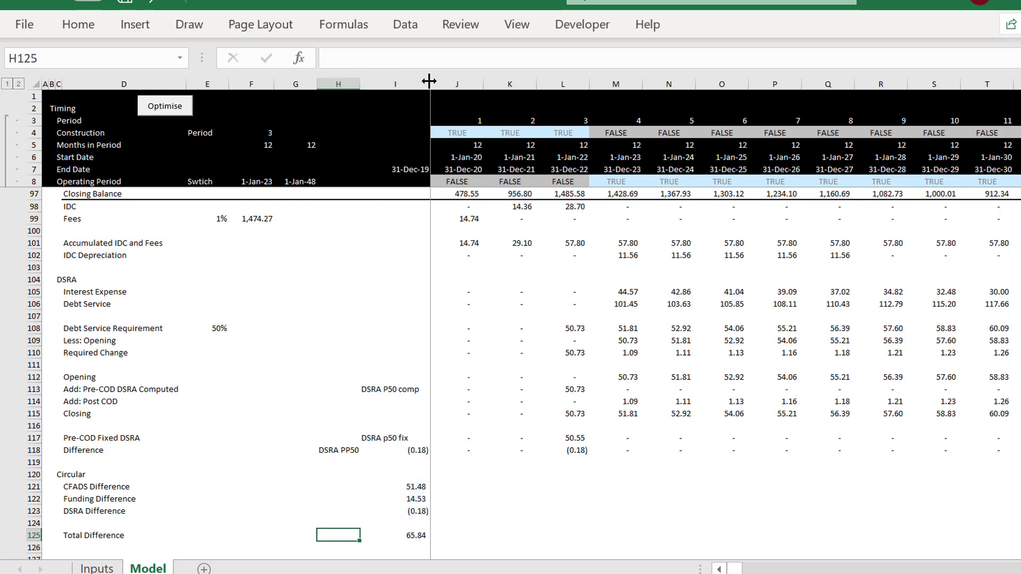
text(P50 )
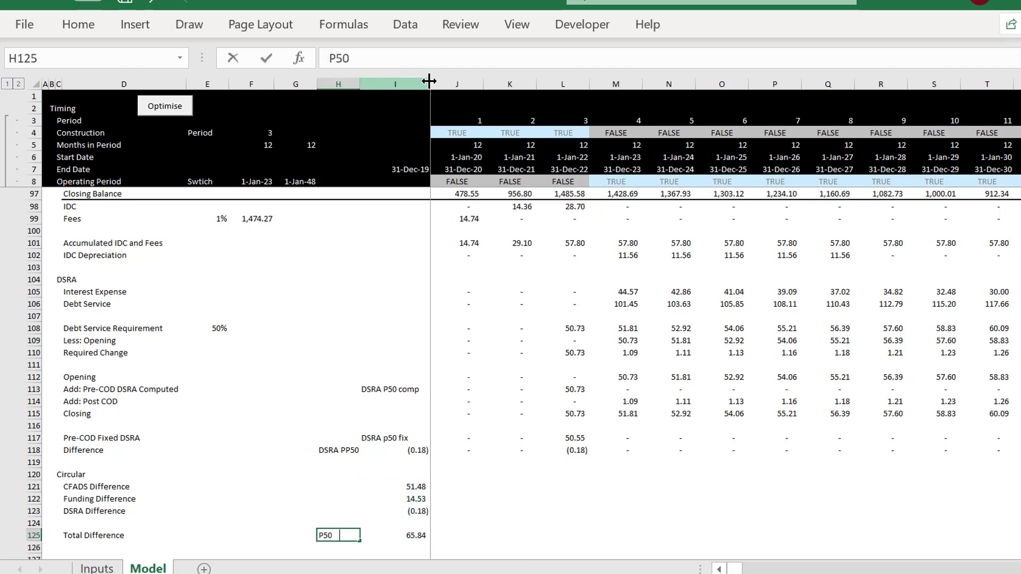
text(Differec)
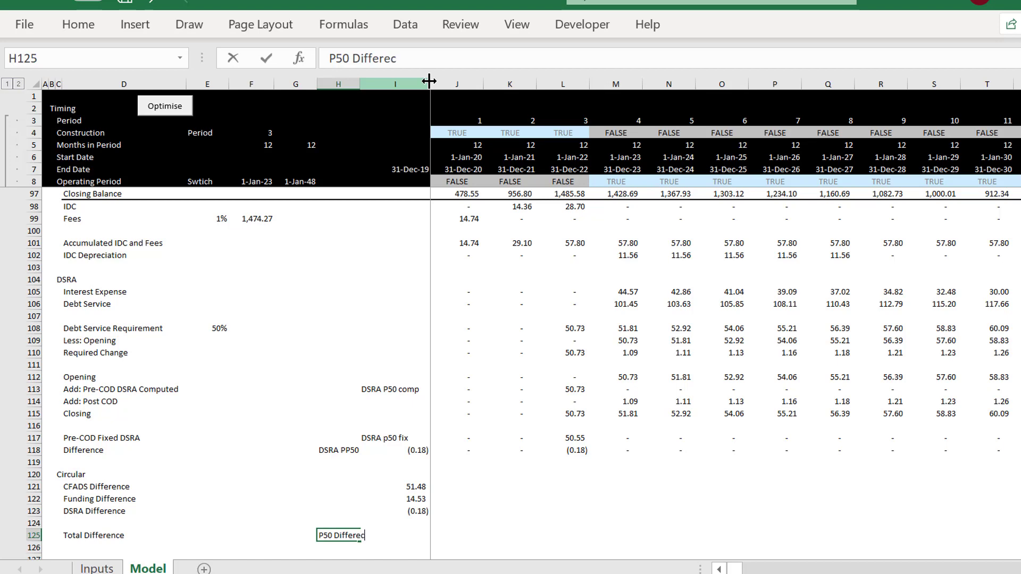
key(BackSpace)
key(BackSpace)
key(BackSpace)
key(BackSpace)
key(BackSpace)
key(BackSpace)
key(BackSpace)
key(BackSpace)
text(F)
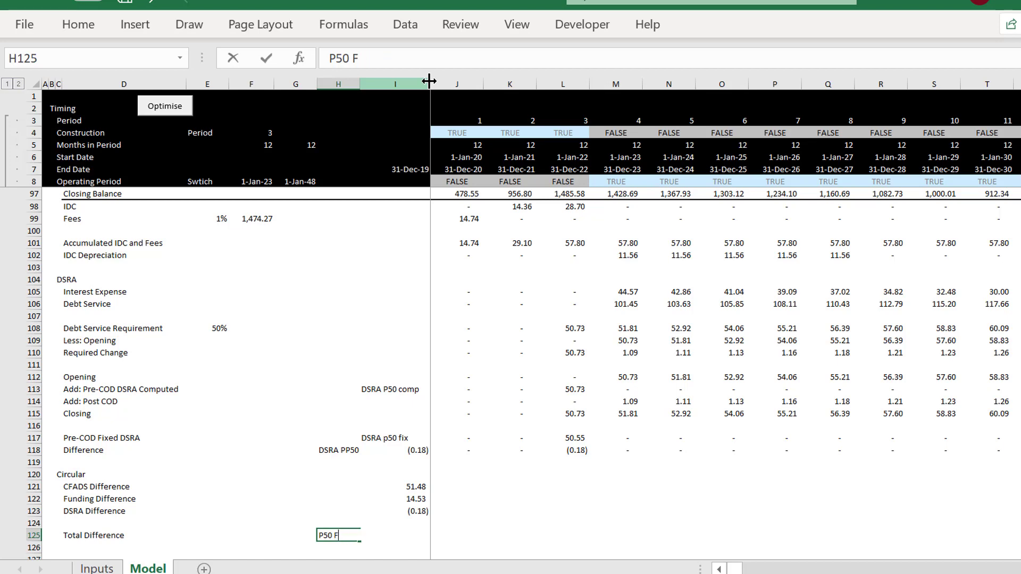
key(BackSpace)
text(Differenc)
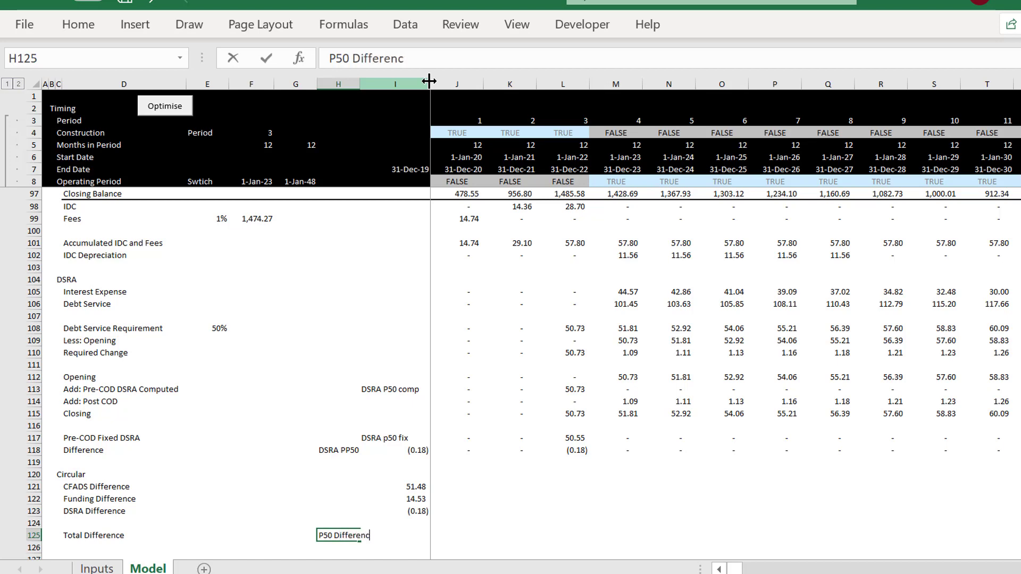
text(e)
key(Return)
Create a range name for I125 from the left-column label P50 Difference in H125.
key(Down)
key(Down)
key(Down)
key(Down)
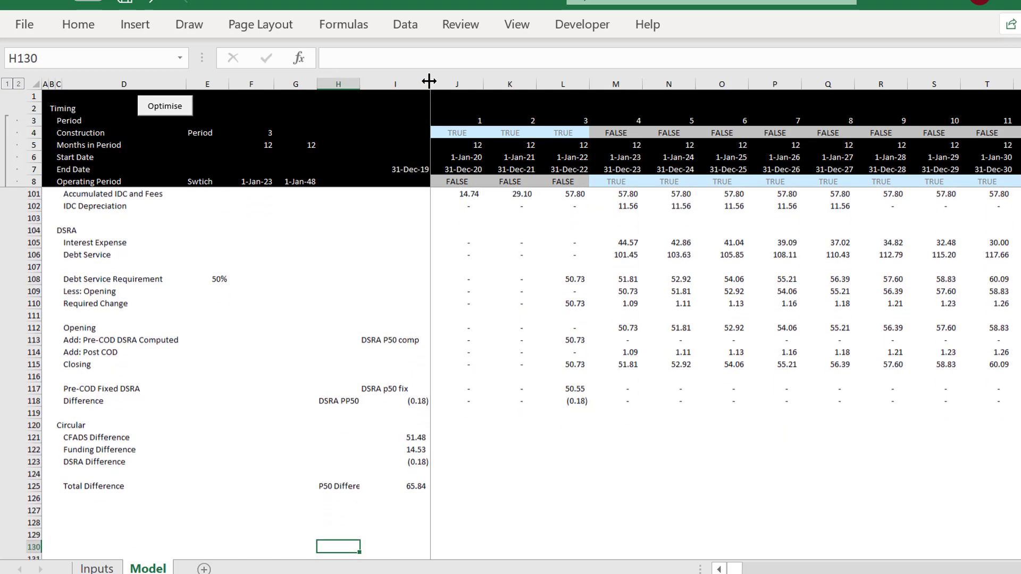
key(Up)
key(Up)
key(Up)
key(Up)
key(Up)
key(Left)
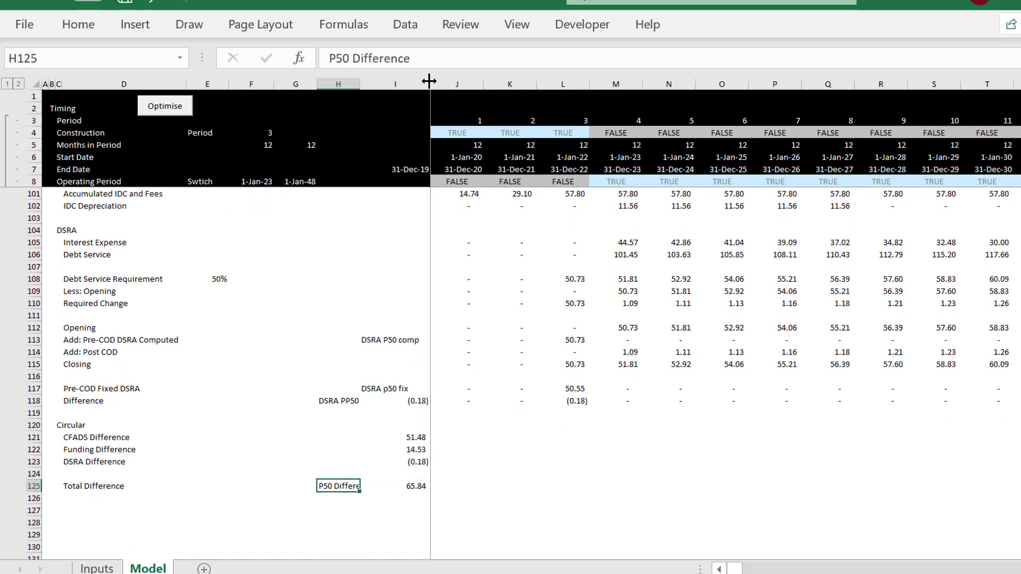
key(shift+Right)
key(ctrl+shift+F3)
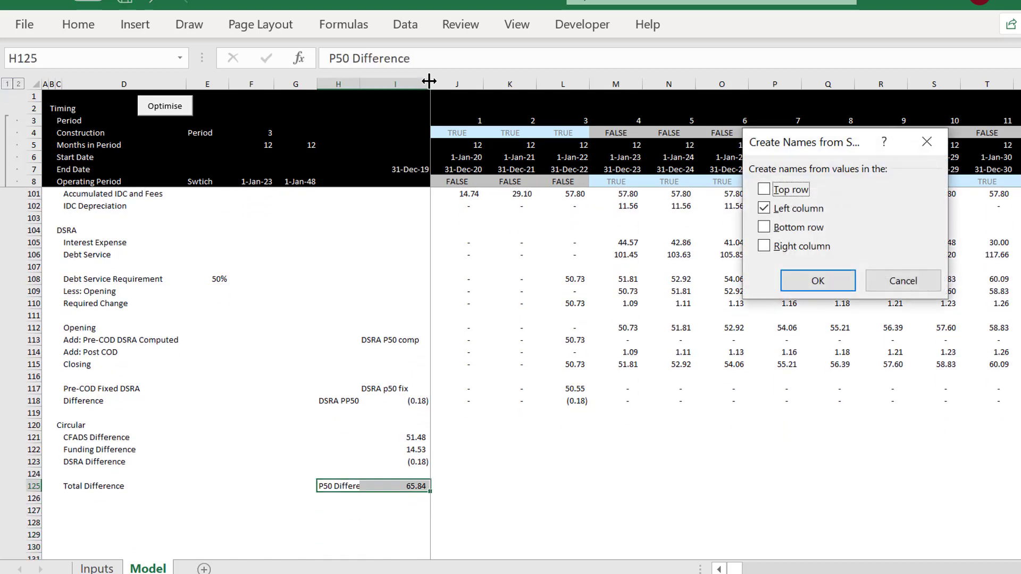
key(Return)
Paste the full list of the workbook's defined names into the sheet starting at cell M120.
key(Down)
key(Down)
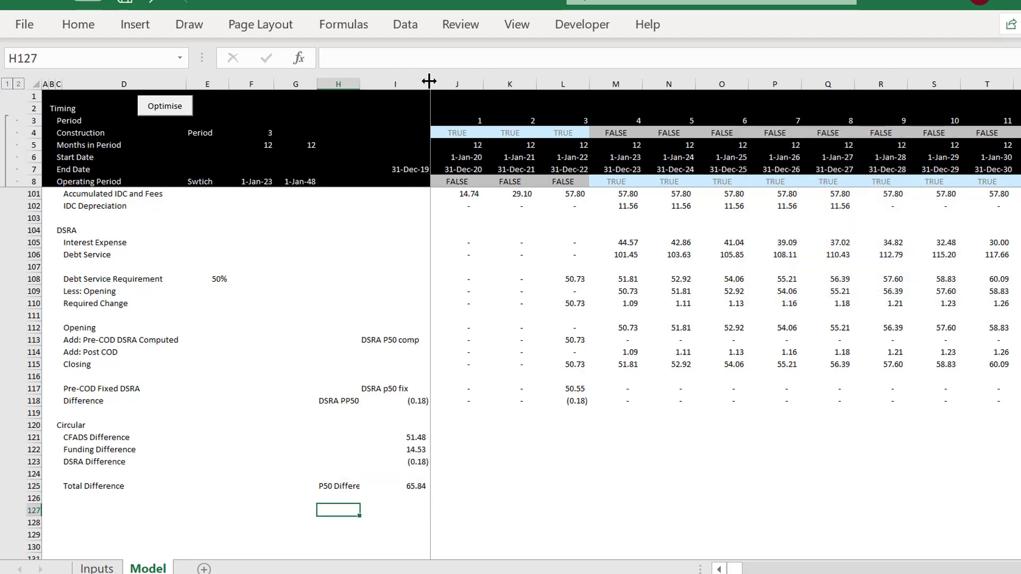
key(Down)
key(Right)
key(Right)
key(Right)
key(Right)
key(Right)
key(Up)
key(Up)
key(Up)
key(Up)
key(Up)
key(Up)
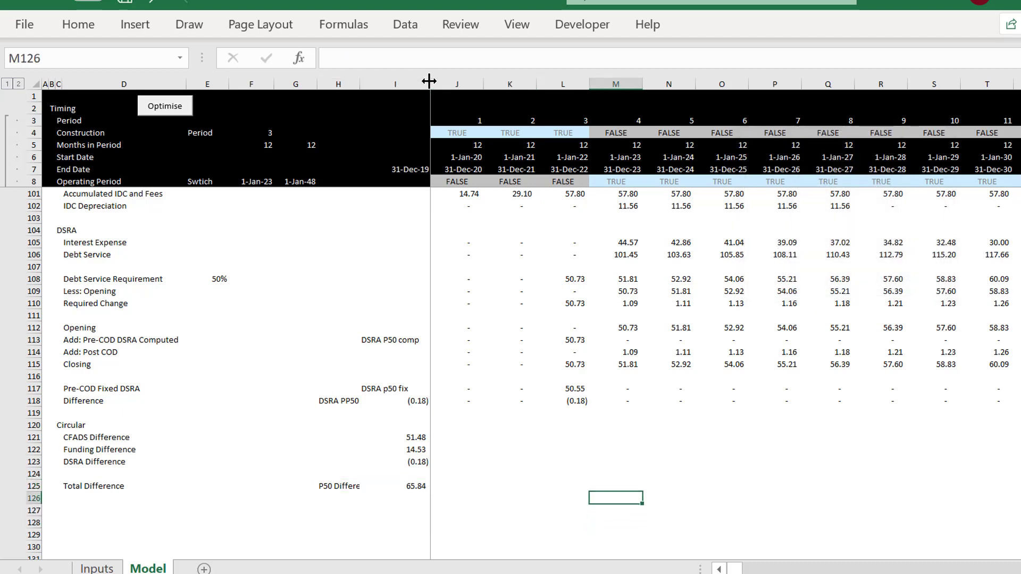
key(Up)
key(Up)
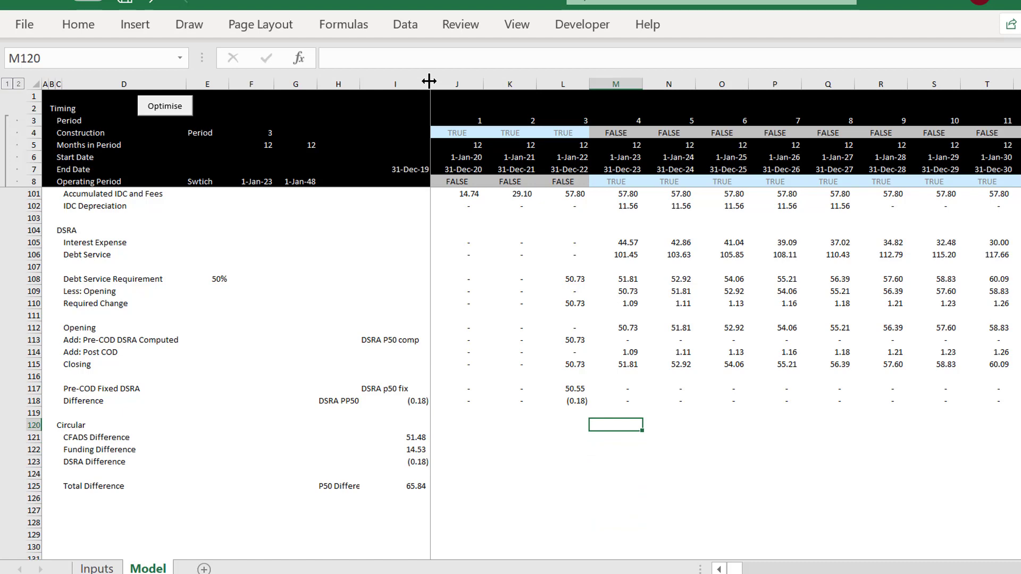
key(F3)
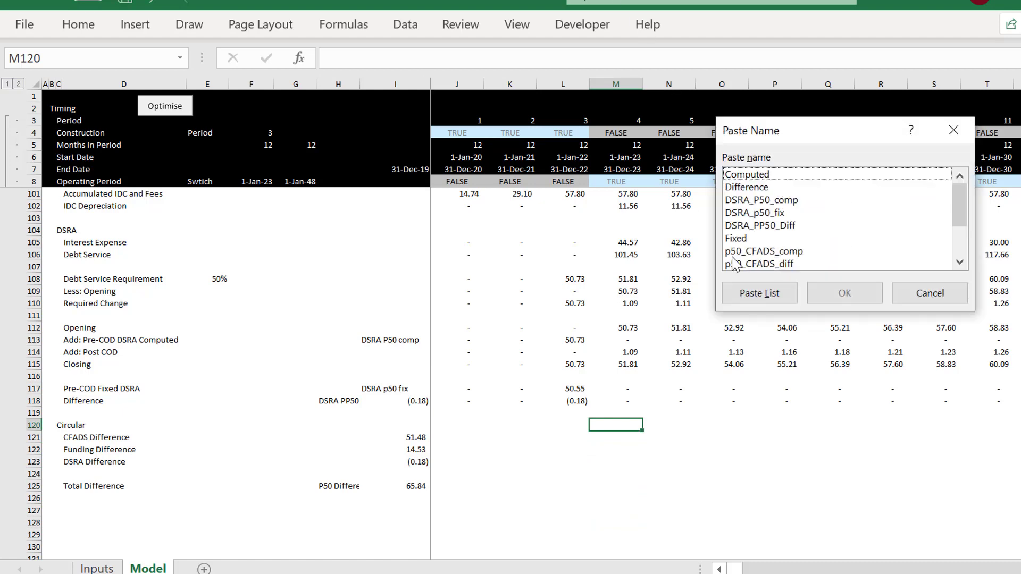
click(752, 294)
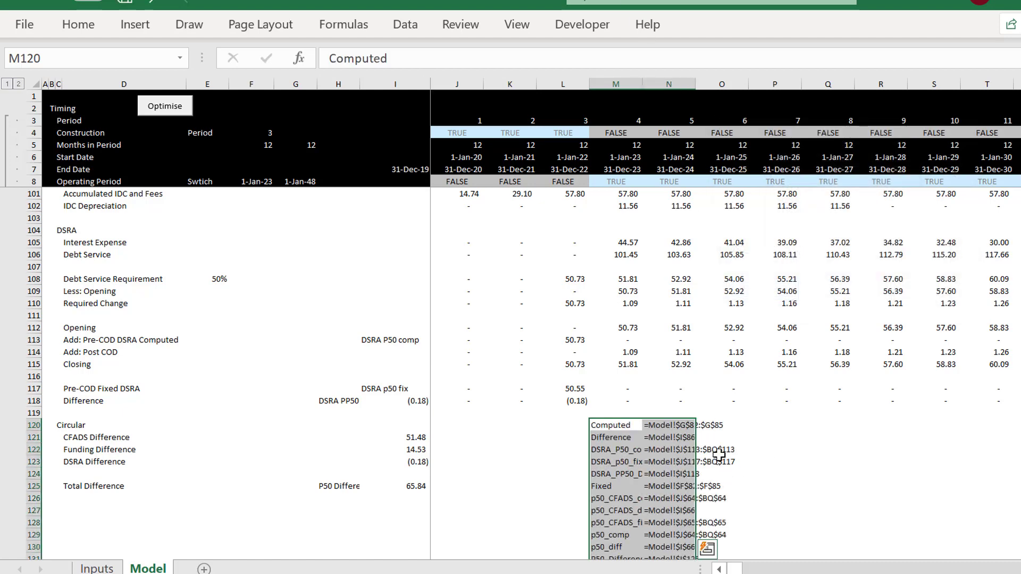
Clear the cell references beside the pasted names in column N, from N120 down, keeping only the names.
key(Right)
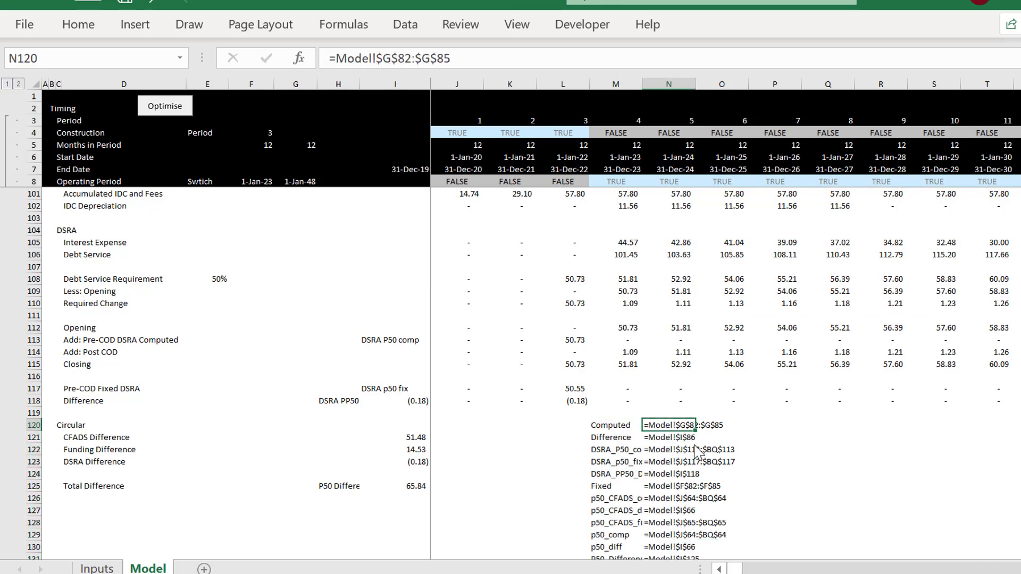
key(shift+Down)
key(shift+Down)
key(shift+Down)
key(shift+Down)
key(shift+Down)
key(shift+Down)
key(shift+Down)
key(shift+Down)
key(shift+Down)
key(shift+Down)
key(shift+Down)
key(shift+Down)
key(shift+Down)
key(shift+Down)
key(shift+Up)
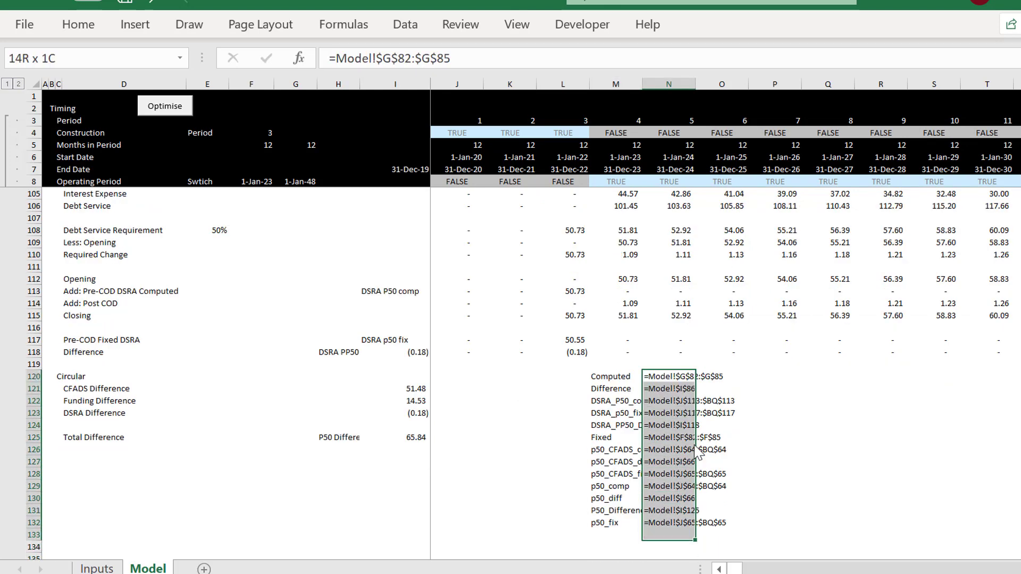
key(Delete)
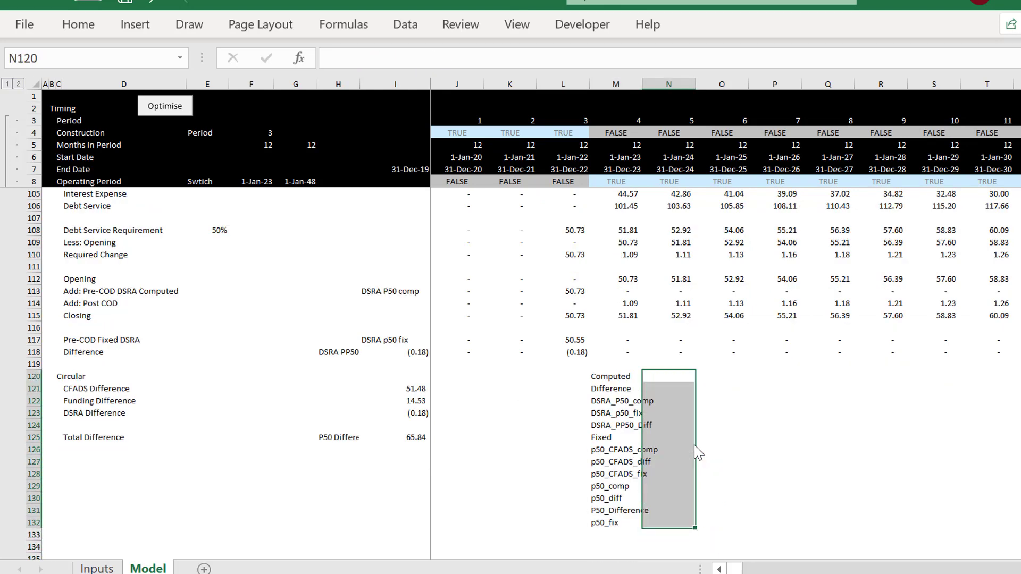
Copy the list of range names in M120:M132.
key(Left)
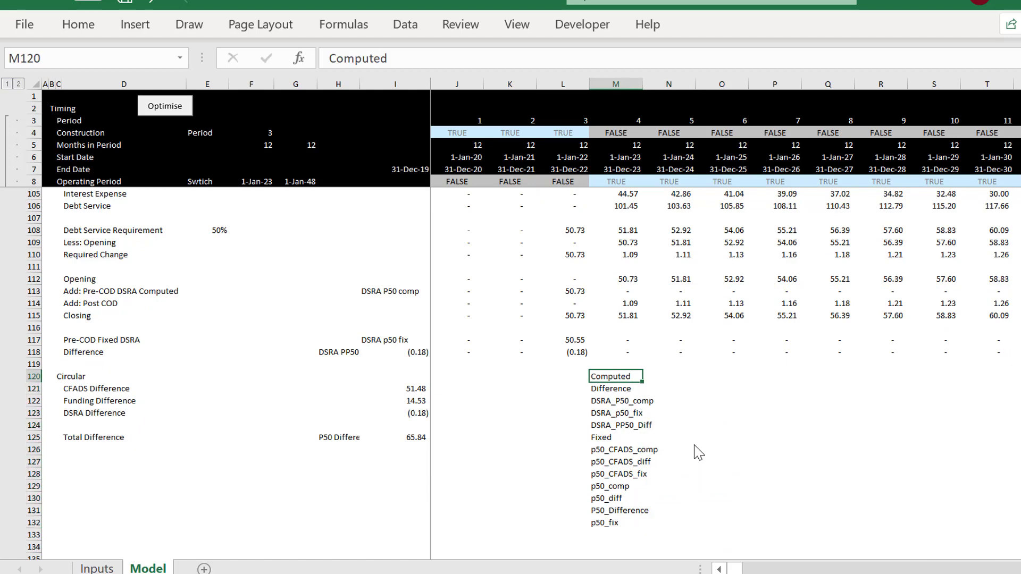
key(shift+Down)
key(shift+Down)
key(shift+Down)
key(shift+Down)
key(shift+Down)
key(shift+Down)
key(shift+Down)
key(shift+Down)
key(shift+Down)
key(shift+Down)
key(shift+Down)
key(shift+Down)
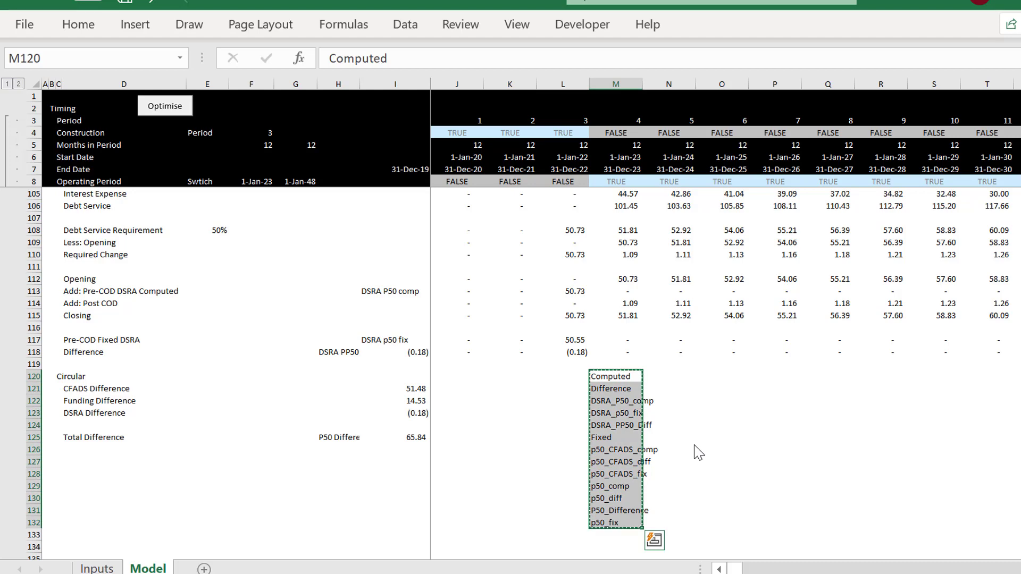
key(ctrl+c)
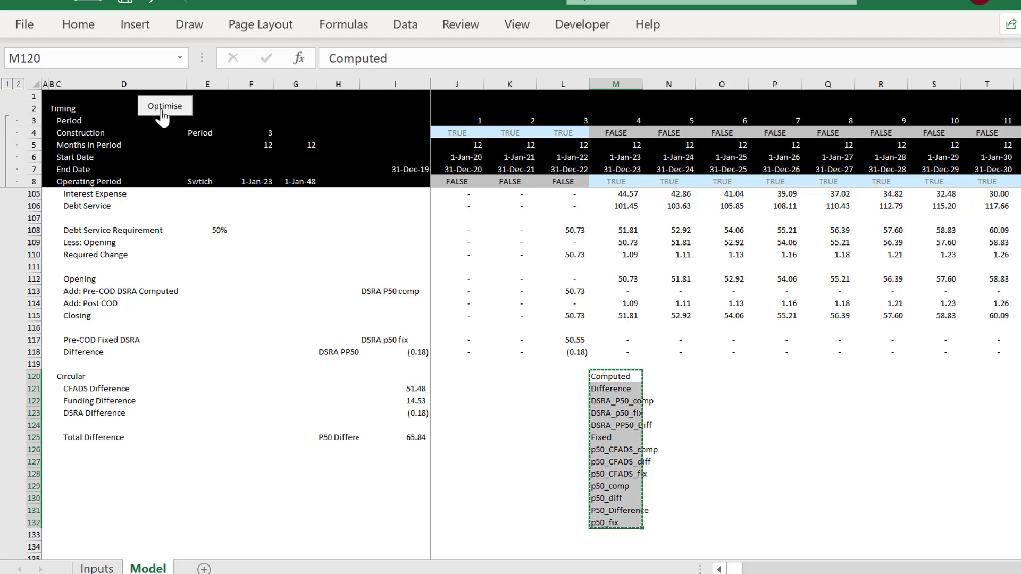
Open the copy_paste macro assigned to the Optimise button for editing and add blank lines inside its body.
right_click(163, 109)
click(208, 291)
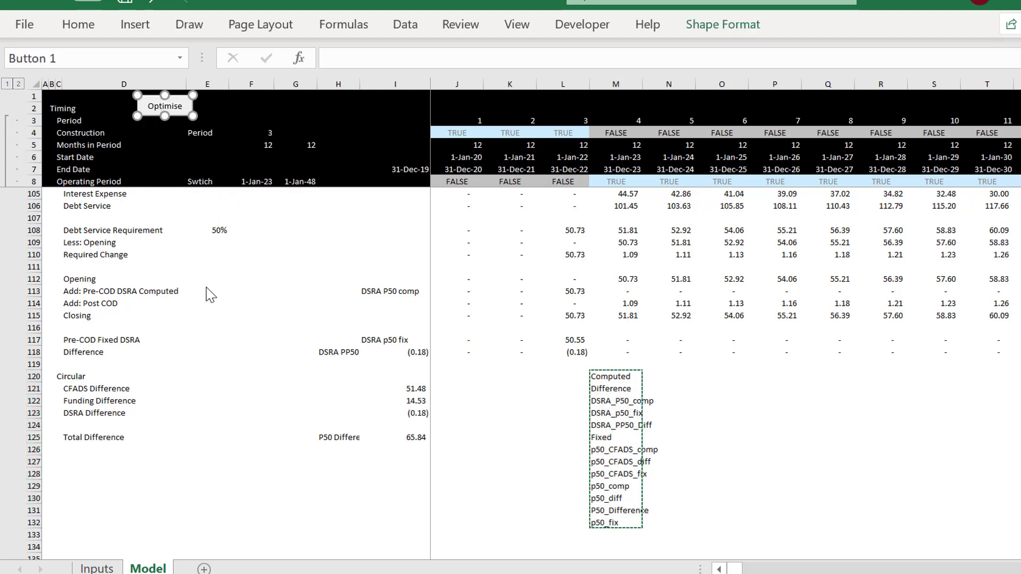
click(394, 158)
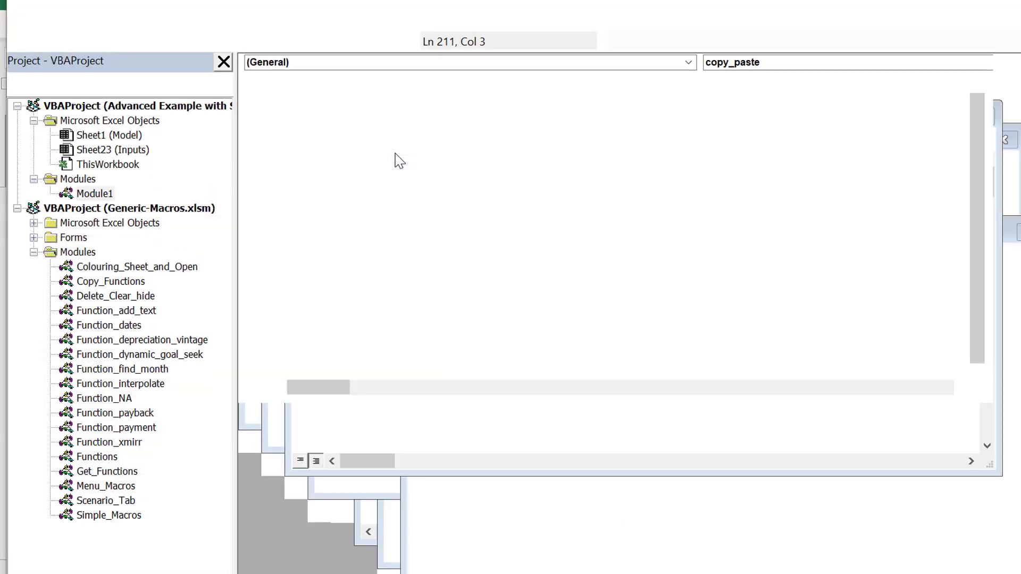
key(Return)
key(Return)
key(Return)
key(Return)
key(Return)
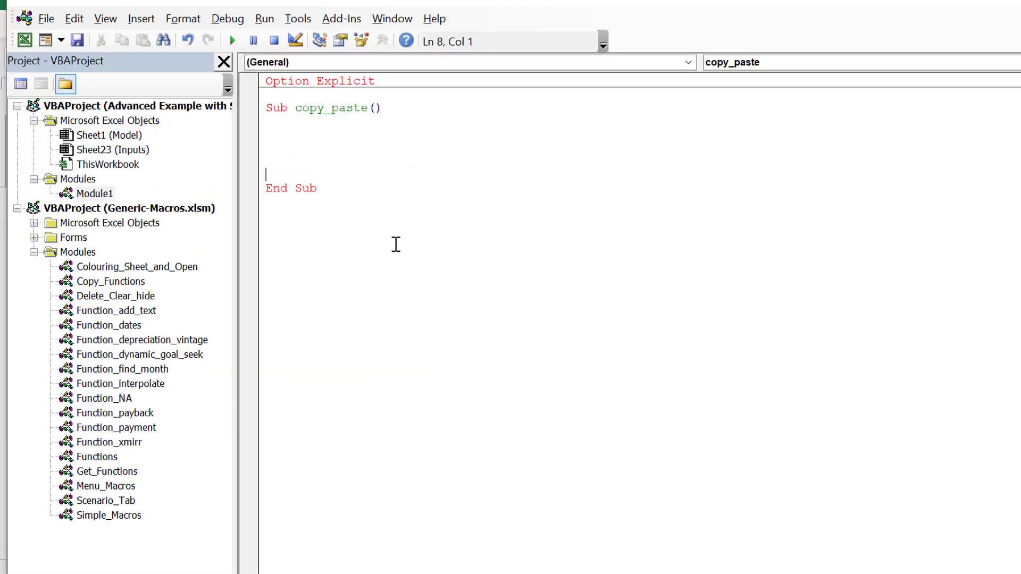
key(Up)
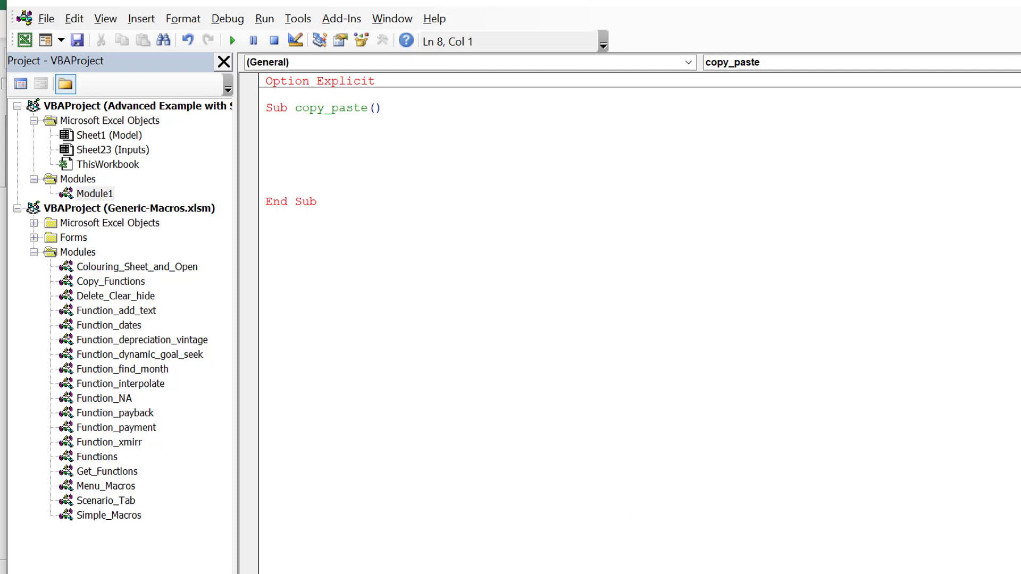
Switch back to the Excel model and copy the range names Computed to p50_fix in M120:M132.
mouse_move(884, 569)
click(855, 557)
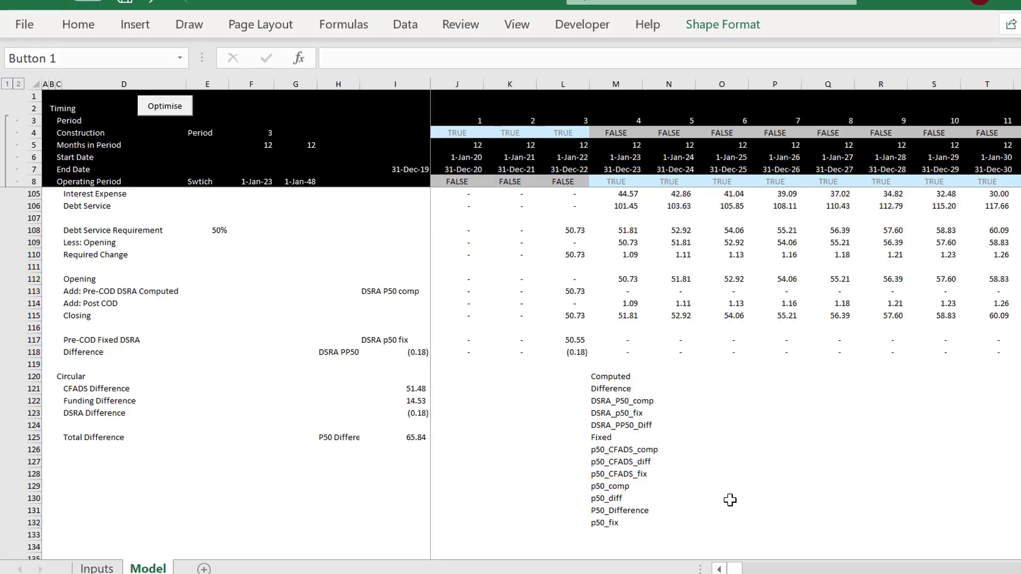
click(611, 387)
key(Up)
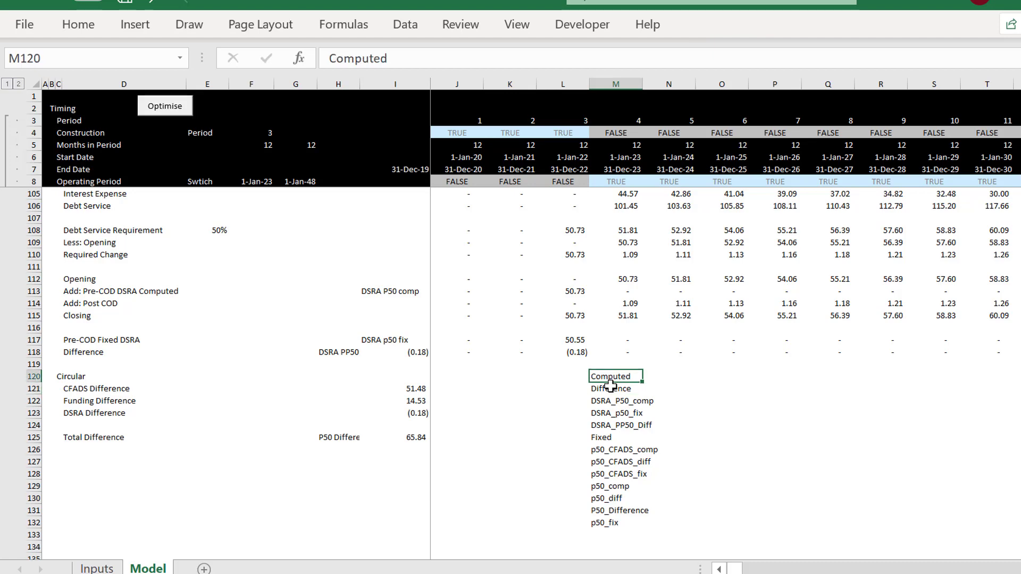
key(shift+Down)
key(shift+Down)
key(shift+Down)
key(shift+Down)
key(shift+Down)
key(shift+Down)
key(shift+Down)
key(shift+Down)
key(shift+Down)
key(shift+Down)
key(shift+Down)
key(shift+Down)
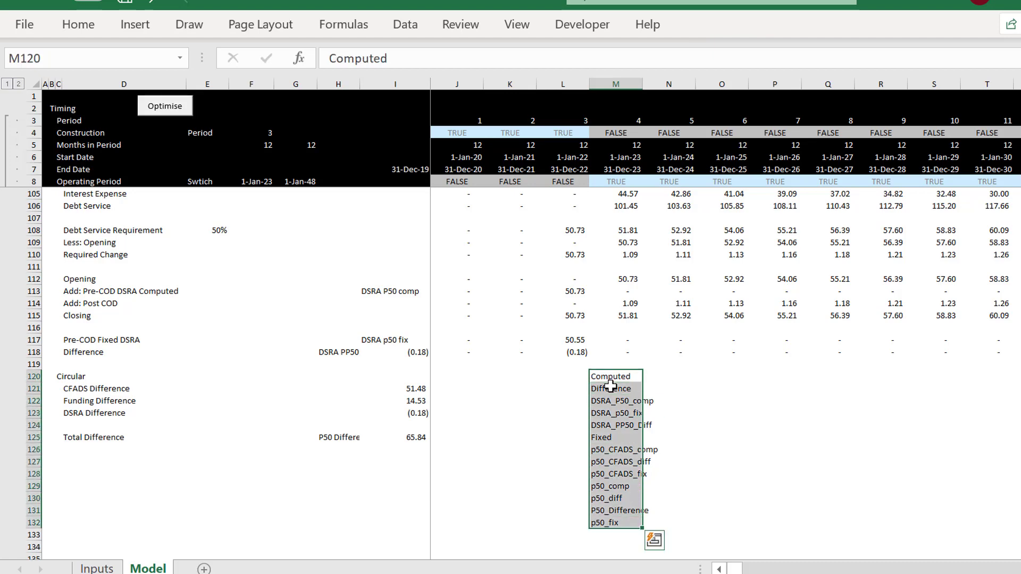
key(ctrl+c)
Switch to the Visual Basic editor and paste the copied range names into the body of copy_paste.
mouse_move(851, 572)
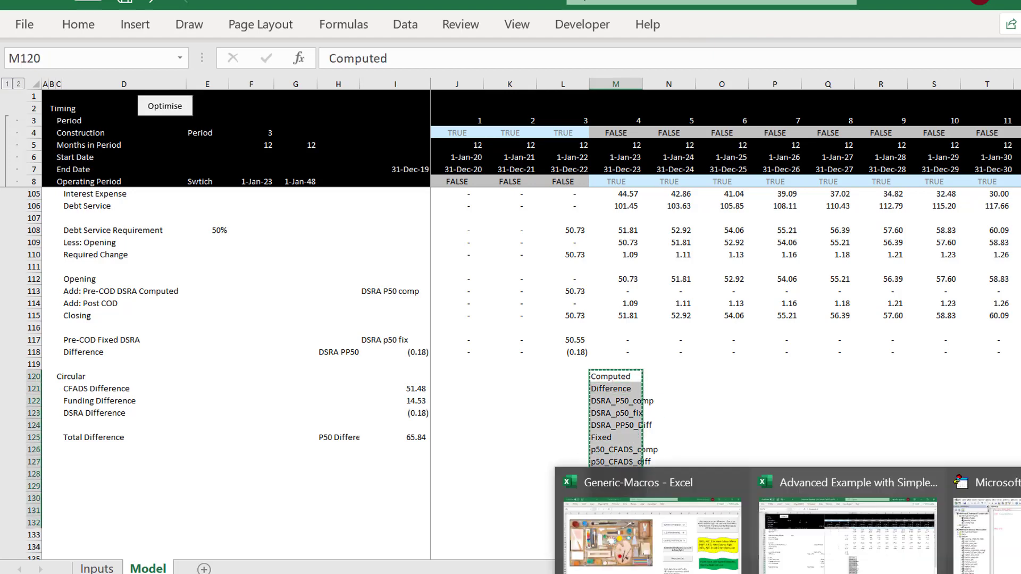
click(986, 532)
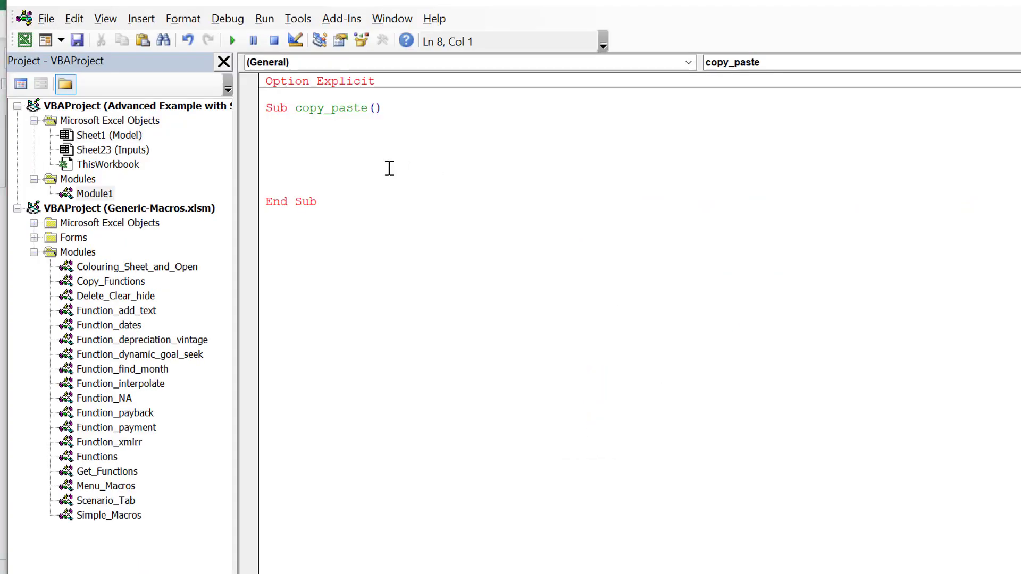
key(Up)
key(Up)
key(ctrl+v)
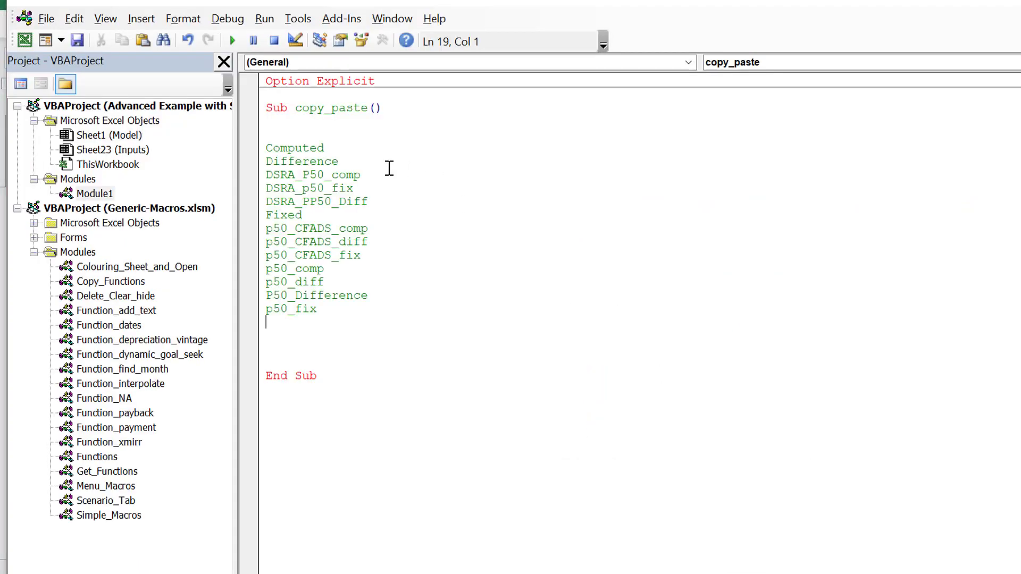
Insert two blank lines above the pasted range names in copy_paste.
key(Up)
key(Up)
key(Up)
key(Up)
key(Up)
key(Up)
key(Up)
key(Up)
key(Up)
key(Up)
key(Up)
key(Up)
key(Up)
key(Up)
key(Up)
key(Down)
key(Return)
key(Return)
key(Up)
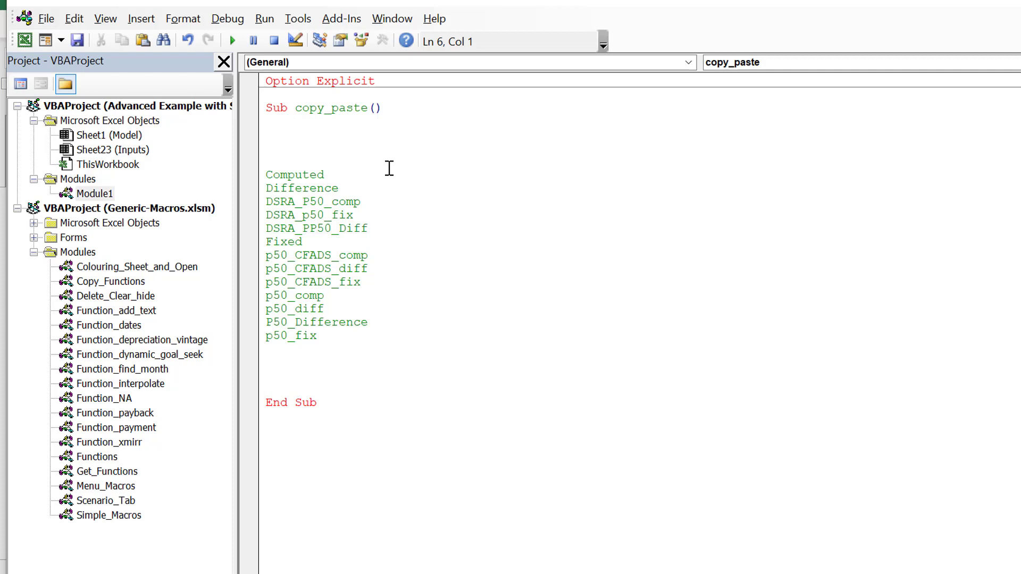
Write the loop opening Do While Range("P50_Difference").Value <> 0 above the pasted range names in copy_paste.
text(do while range(")
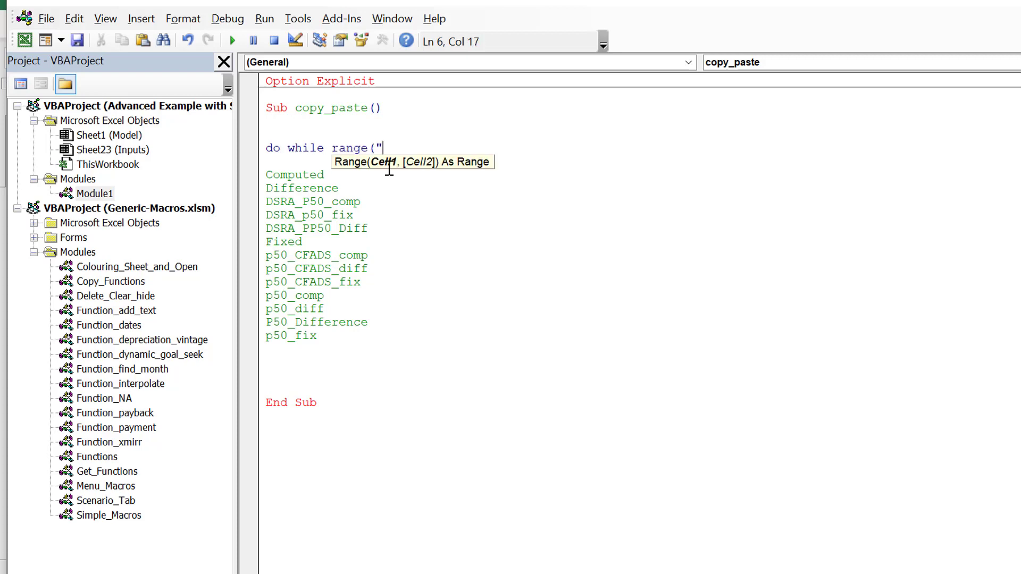
text(P50_Differenc)
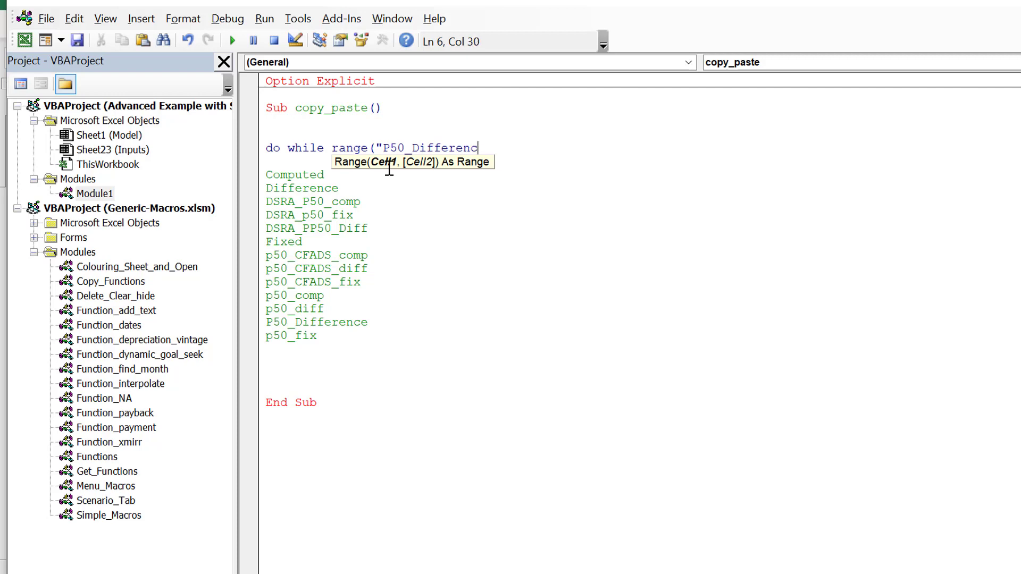
text(e"))
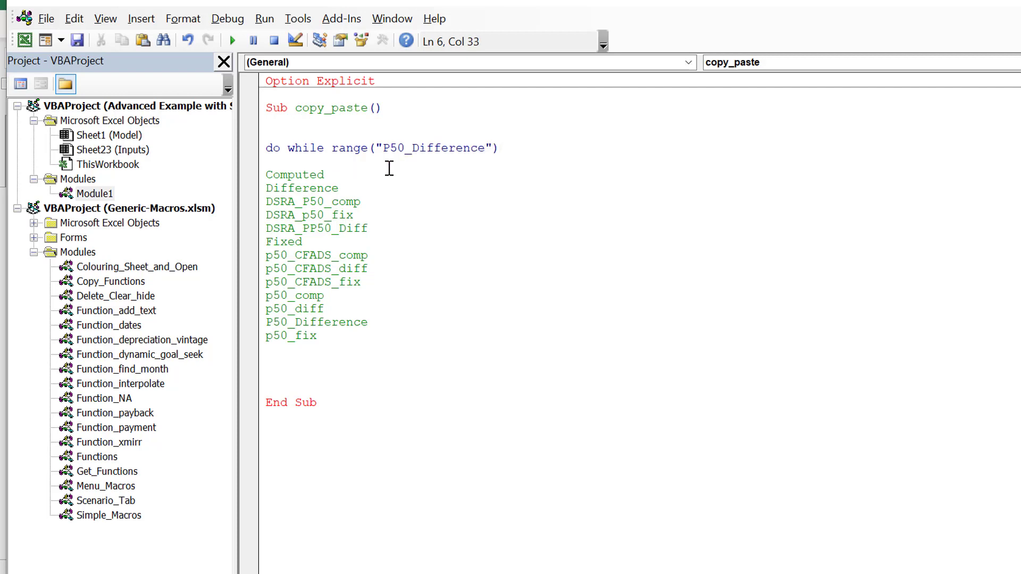
text(.va)
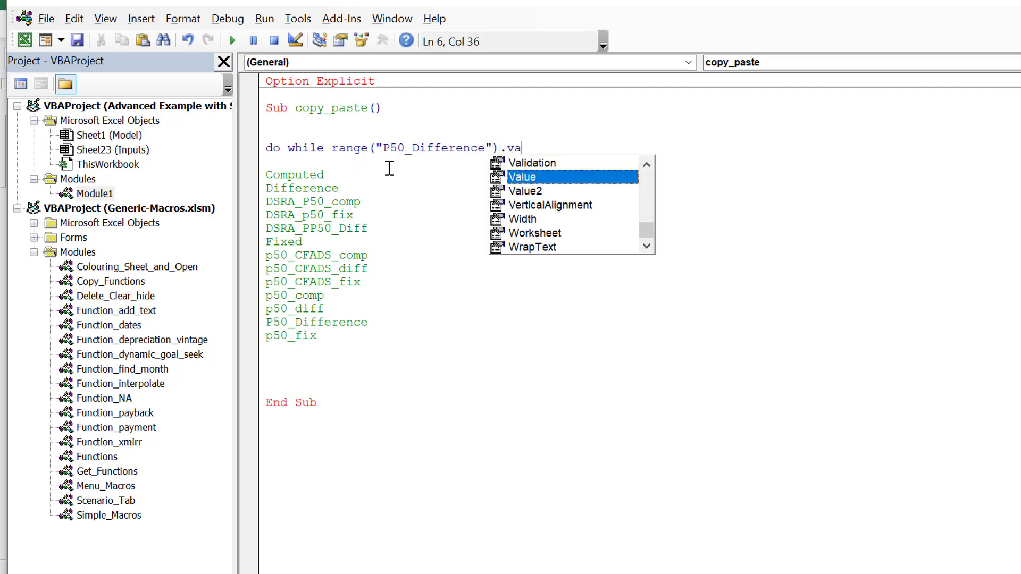
key(Tab)
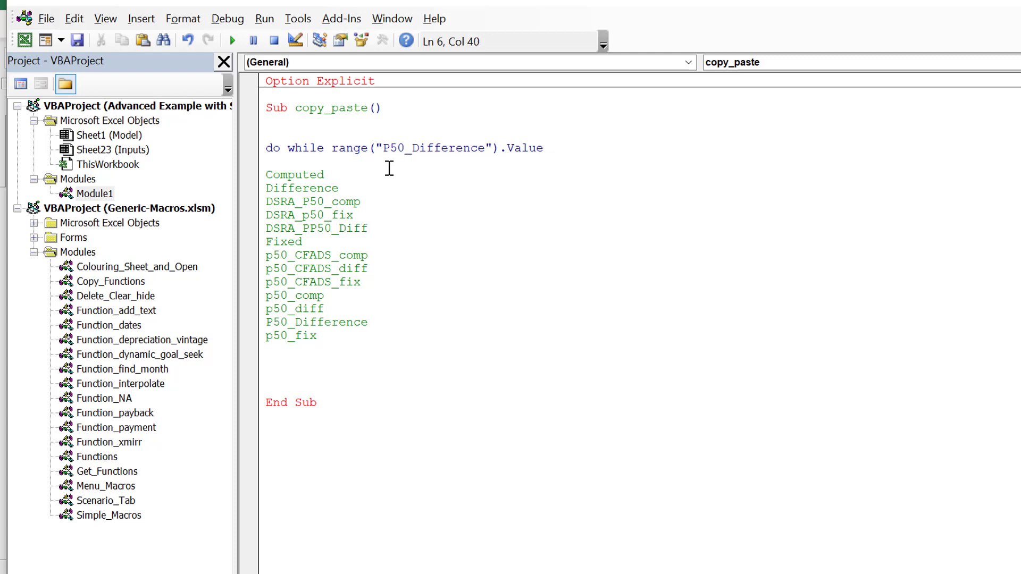
text(<> 0)
key(Return)
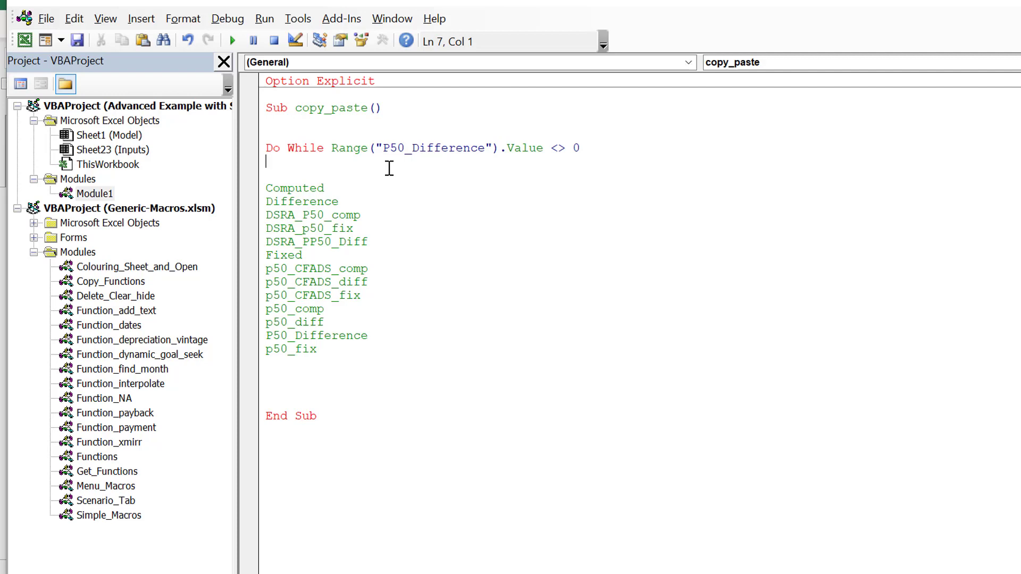
Add blank lines below the Do While line and close the block with a Loop statement.
key(Down)
key(Up)
key(Up)
key(Down)
key(Return)
key(Return)
key(Return)
key(Return)
key(Return)
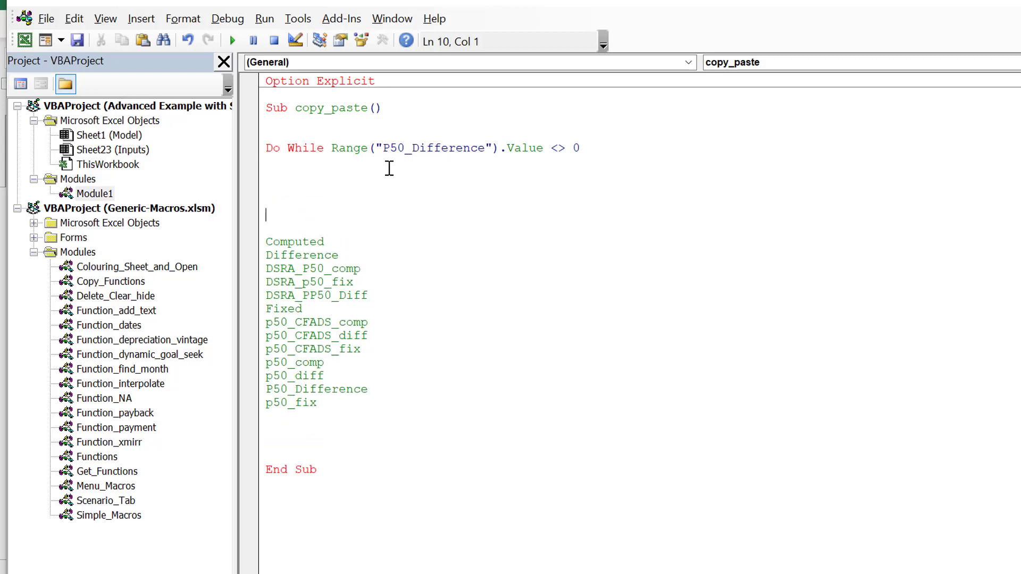
text(1oop)
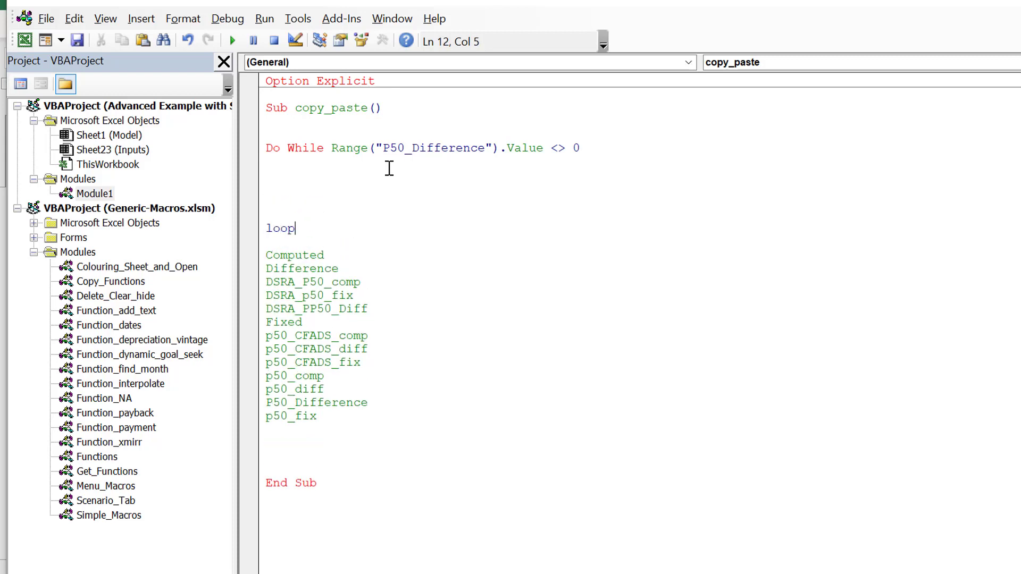
Begin an indented Range("") statement with an empty name inside the Do While loop.
key(Up)
key(Up)
key(Up)
key(Up)
key(Tab)
text(range)
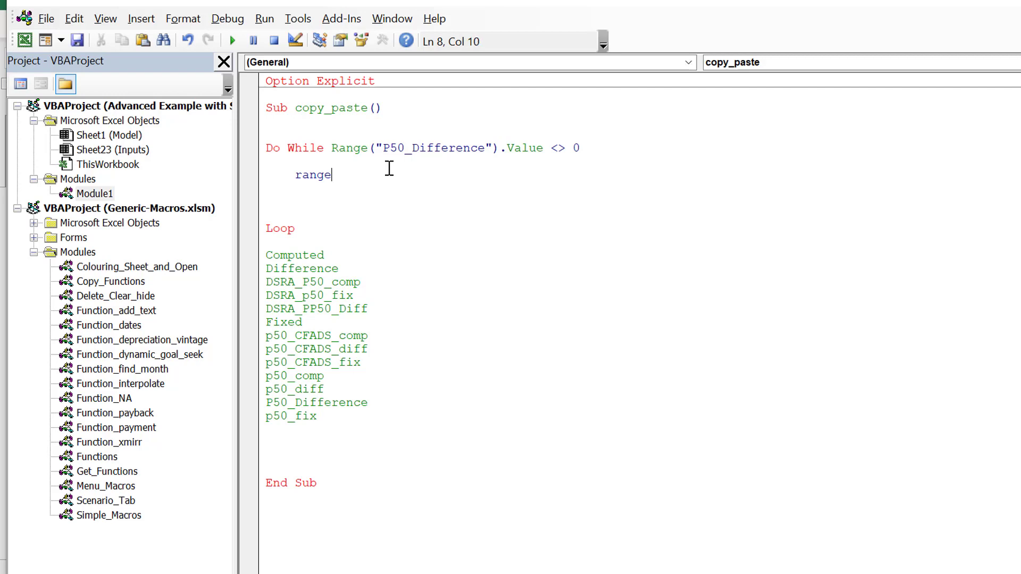
text(()
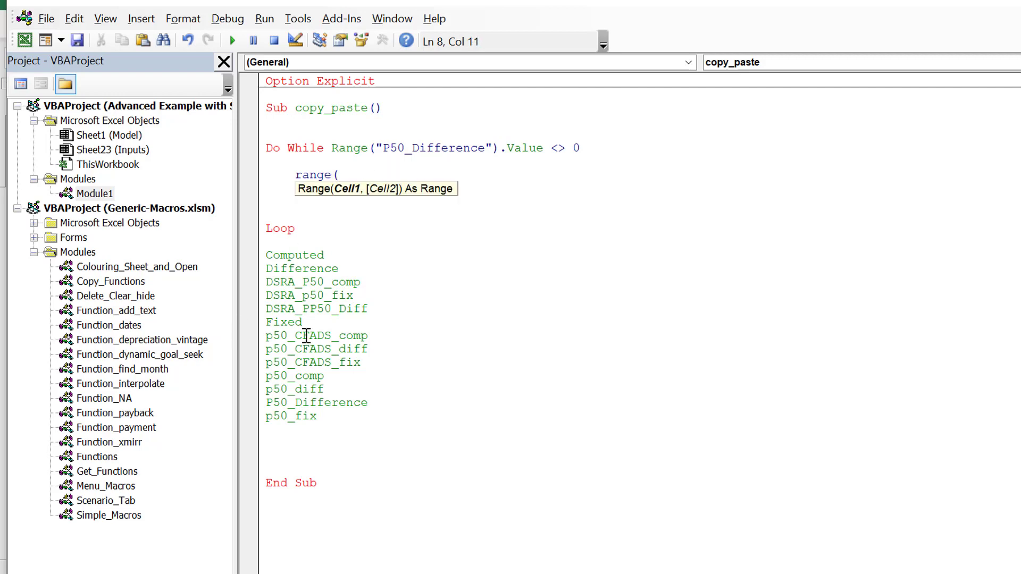
text(""))
key(Return)
key(Return)
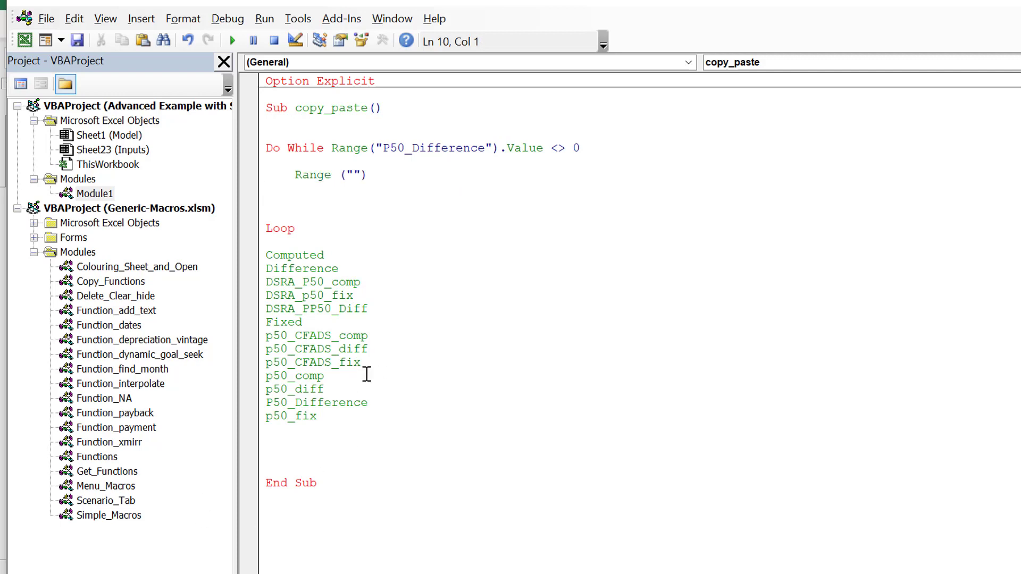
Copy p50_CFADS_fix from the name list into the empty Range quotes, keeping the statement on one line.
key(Up)
key(Down)
key(Down)
key(Down)
key(Down)
key(Down)
key(Down)
key(Down)
key(Down)
key(Down)
key(Down)
key(Down)
key(Down)
key(Down)
key(shift+Down)
key(ctrl+c)
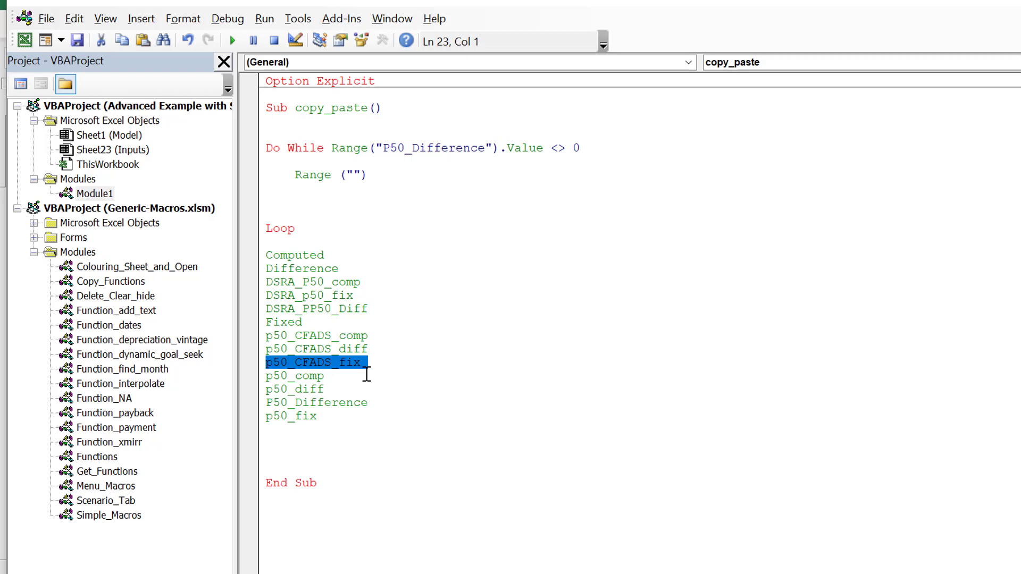
click(352, 171)
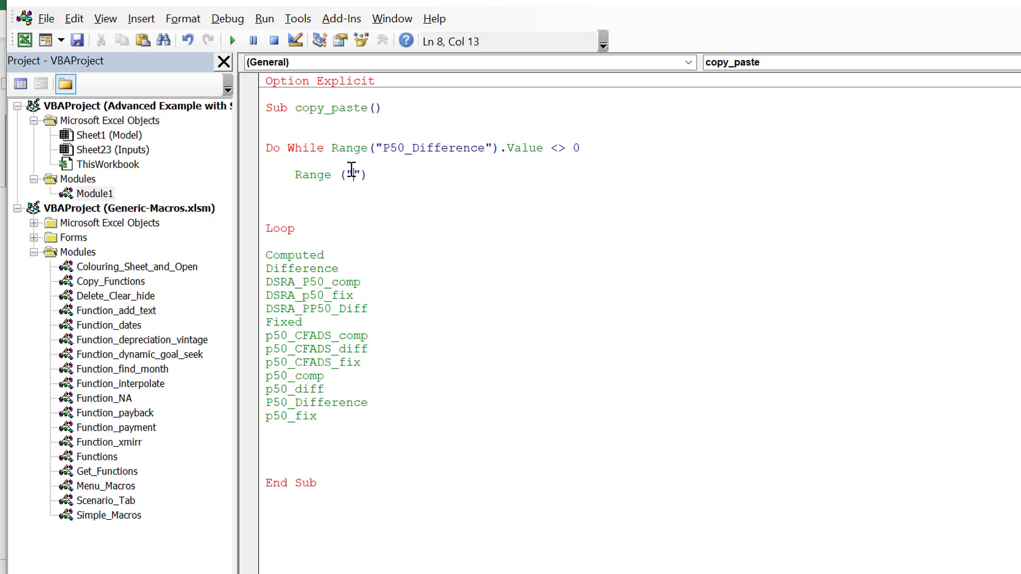
key(ctrl+v)
key(Left)
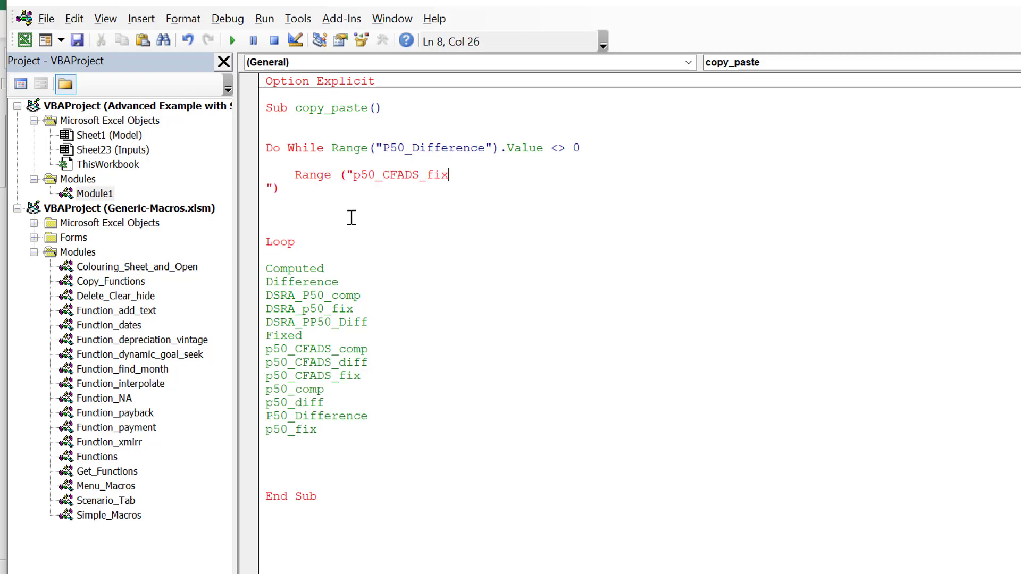
key(Delete)
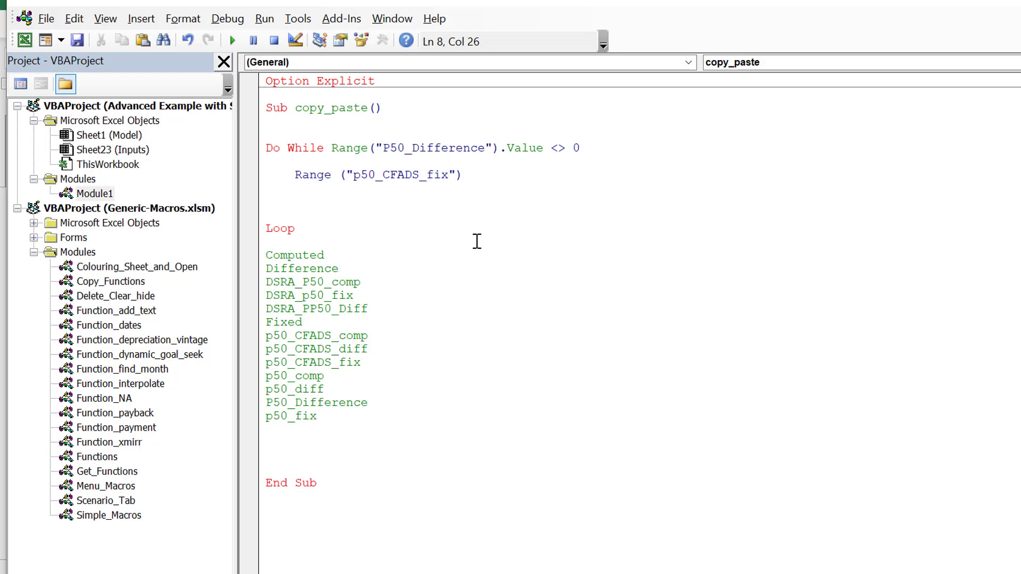
Extend the p50_CFADS_fix statement with = Range("").Value, leaving the source name empty.
click(473, 175)
text(= )
text(Range)
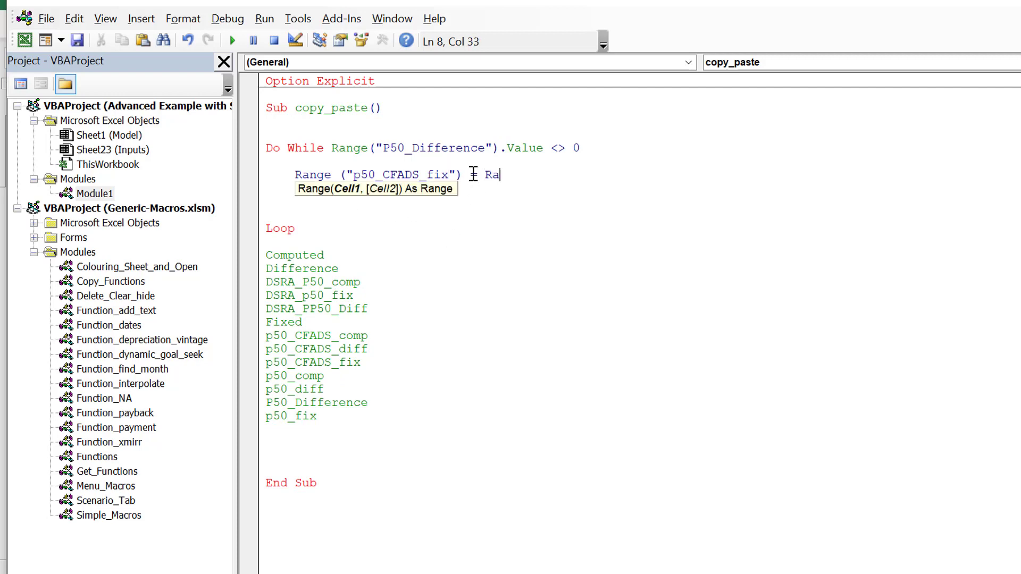
key(BackSpace)
key(BackSpace)
key(BackSpace)
text(nge("").vale)
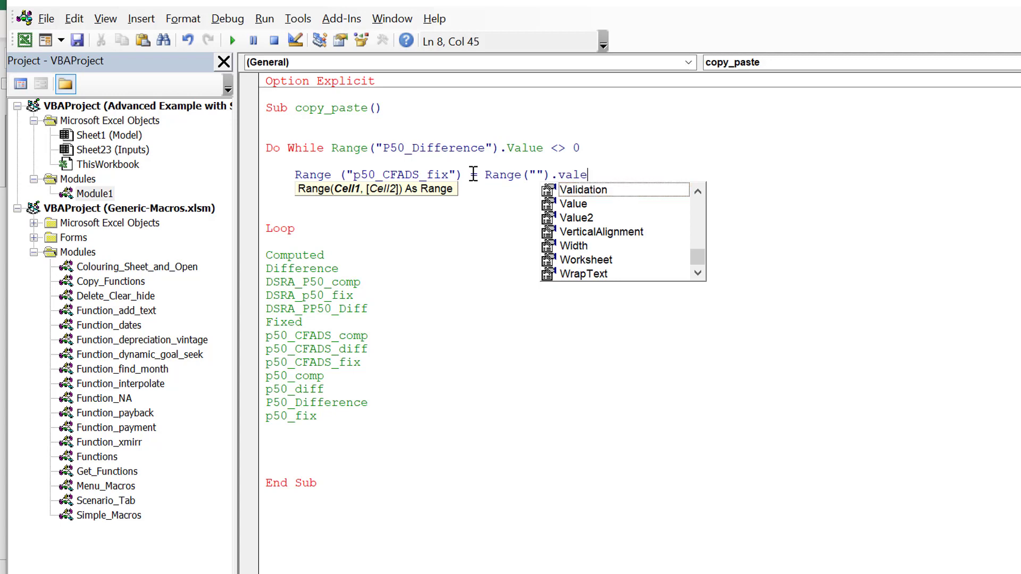
key(BackSpace)
text(u)
key(Tab)
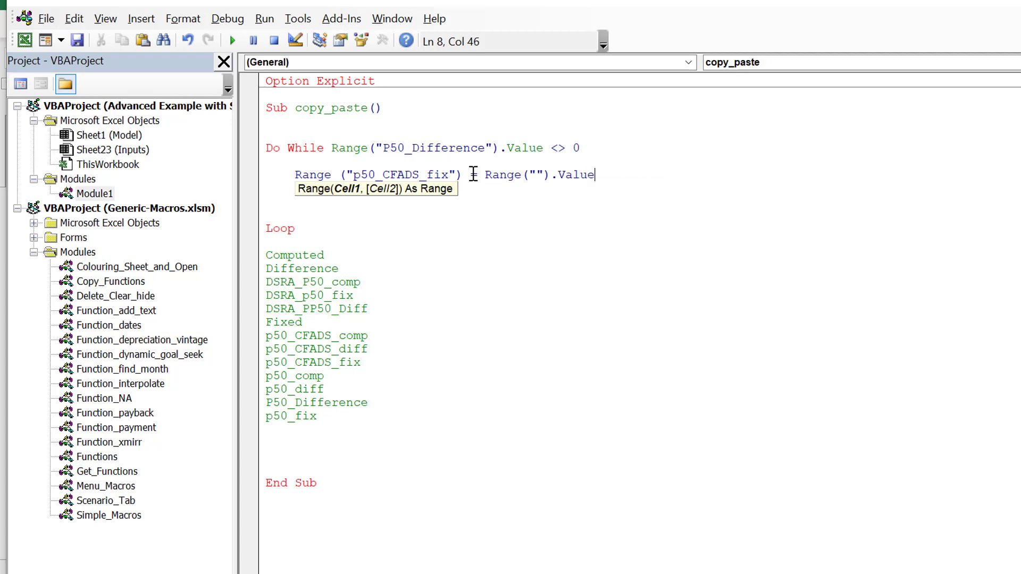
key(Return)
Copy p50_CFADS_comp from the name list into the empty source Range of the p50_CFADS_fix assignment.
key(Down)
key(Down)
key(Down)
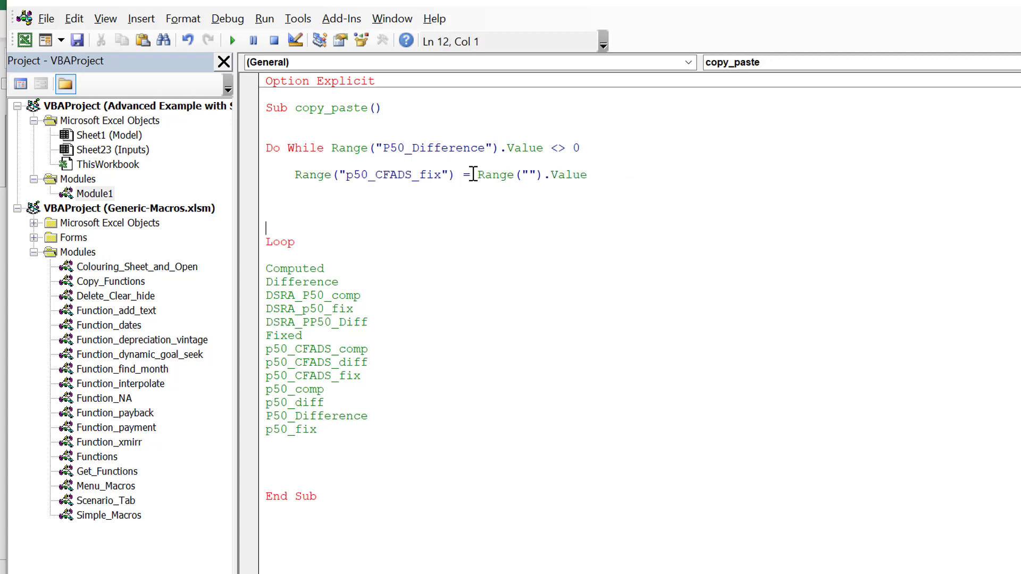
key(Down)
key(Down)
key(Down)
key(Down)
key(Down)
key(Down)
key(Down)
key(Down)
key(Down)
key(Down)
key(Down)
key(Down)
key(Up)
key(Up)
key(Up)
key(Left)
key(Left)
key(Left)
key(Left)
key(shift+Right)
key(shift+Right)
key(shift+Right)
key(shift+Right)
key(shift+Right)
key(shift+Right)
key(shift+Right)
key(shift+Right)
key(shift+Right)
key(shift+Right)
key(shift+Right)
key(shift+Right)
key(shift+Right)
key(shift+Right)
key(ctrl+c)
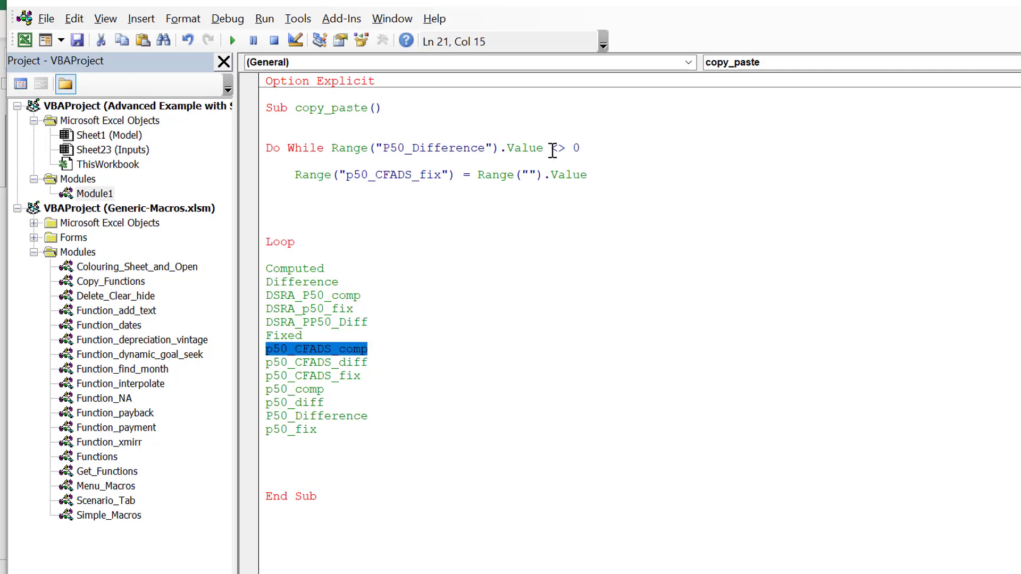
click(531, 174)
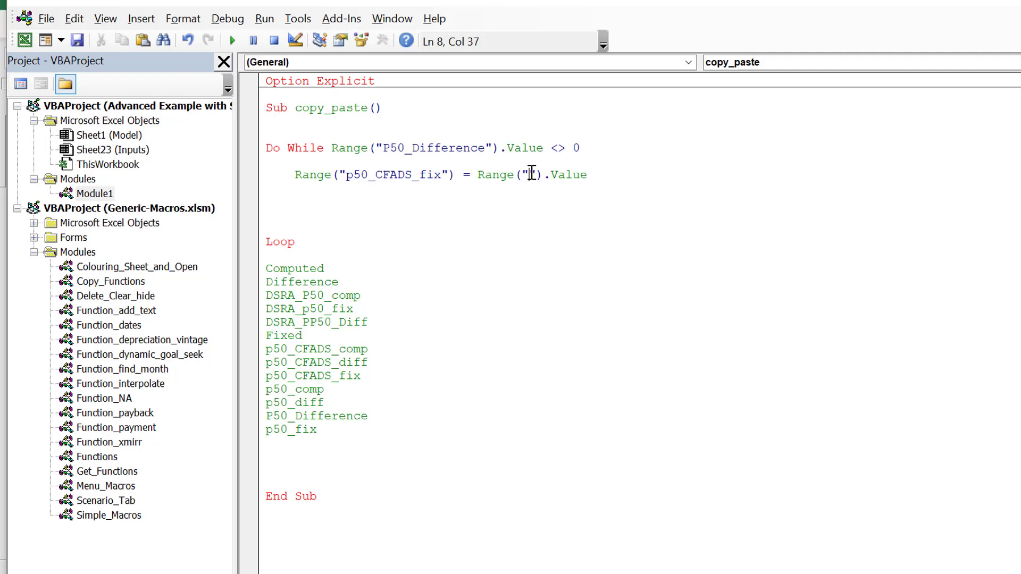
key(ctrl+v)
Duplicate the p50_CFADS_fix assignment directly below itself and align the copy's indentation with the original.
click(527, 223)
key(Down)
key(Up)
key(Up)
key(Up)
key(Up)
key(Up)
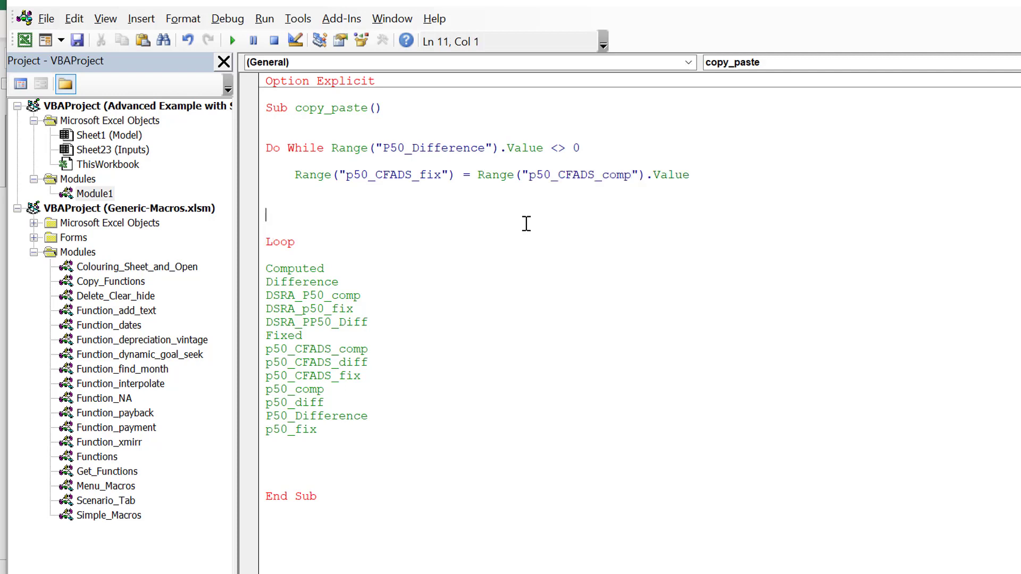
key(shift+Down)
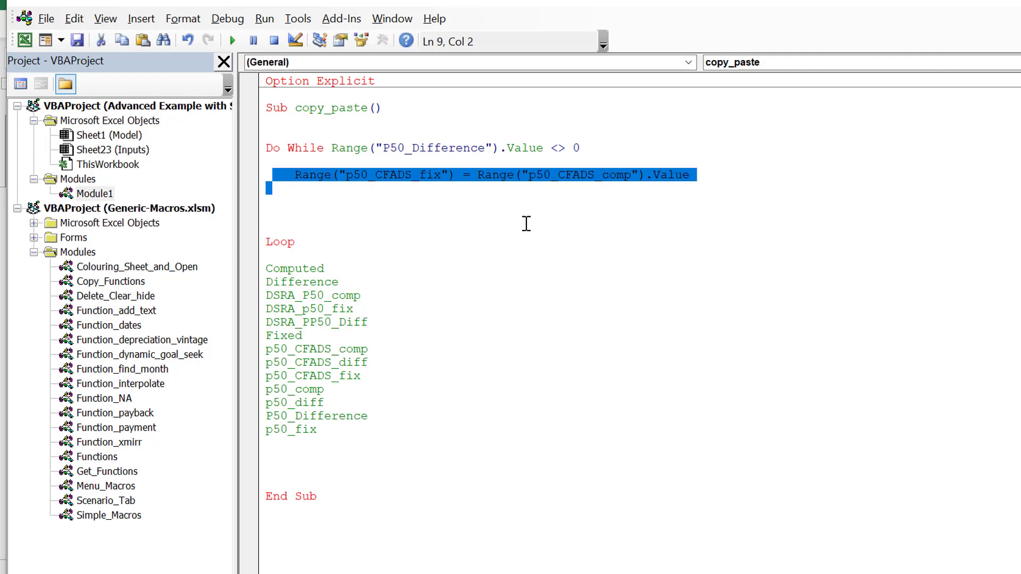
key(shift+Left)
key(ctrl+c)
key(Right)
key(ctrl+v)
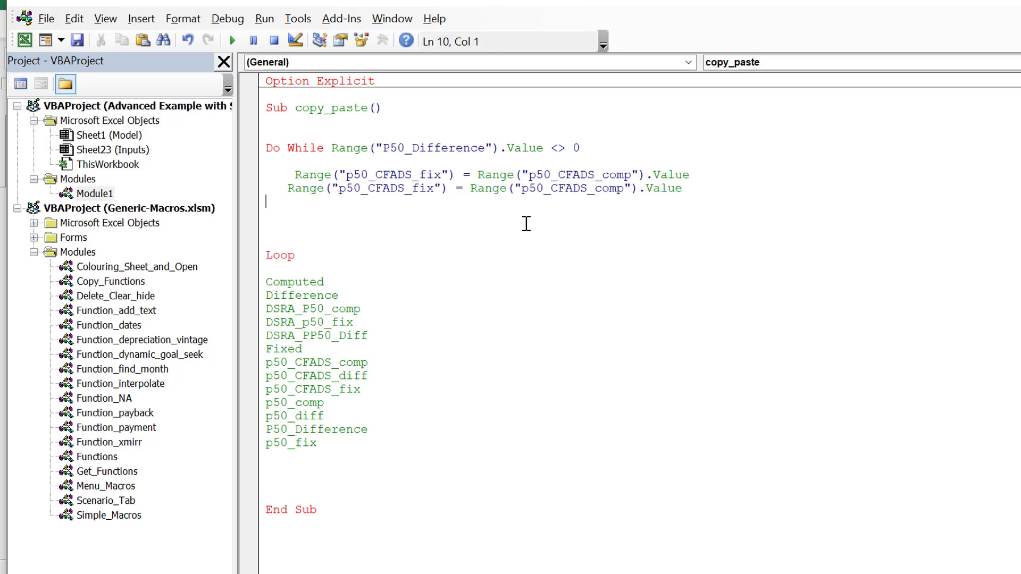
key(Up)
key(Down)
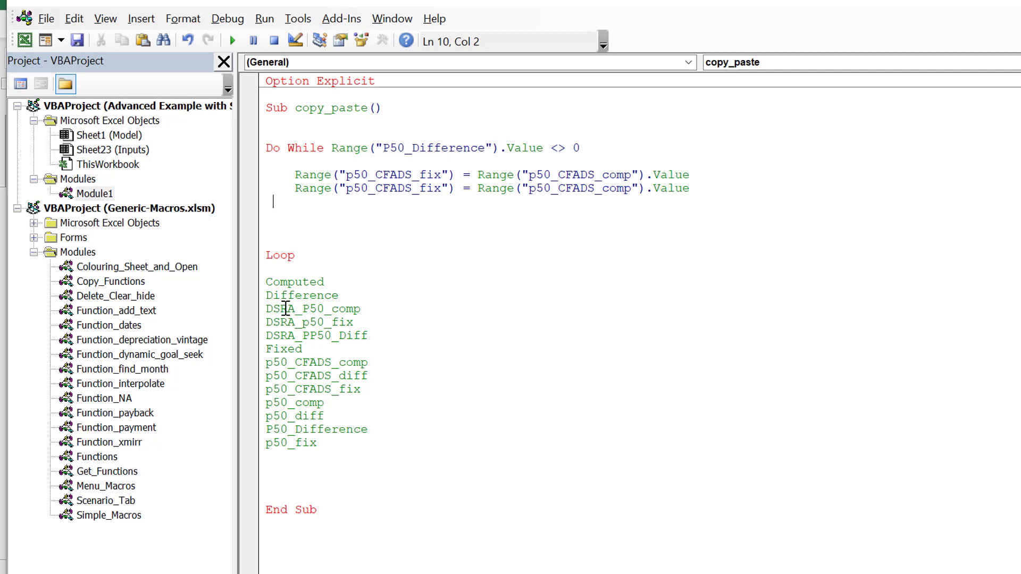
Replace the target range name in the duplicated assignment with Fixed.
click(345, 187)
text(Fi)
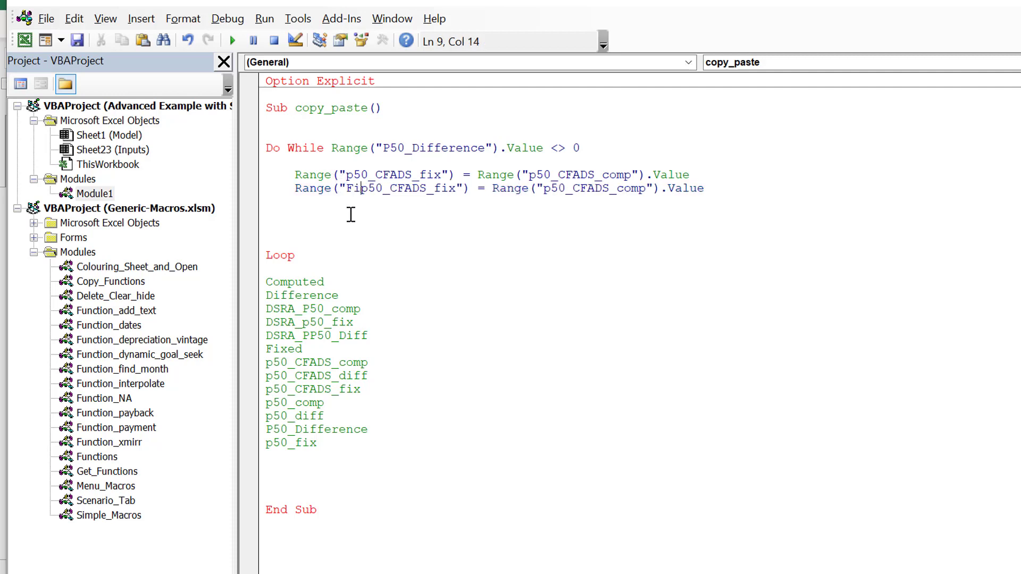
text(xed)
key(Delete)
key(Delete)
key(Delete)
key(Delete)
key(Delete)
key(Delete)
key(Delete)
key(Delete)
key(Delete)
key(Delete)
key(Delete)
key(Delete)
key(Delete)
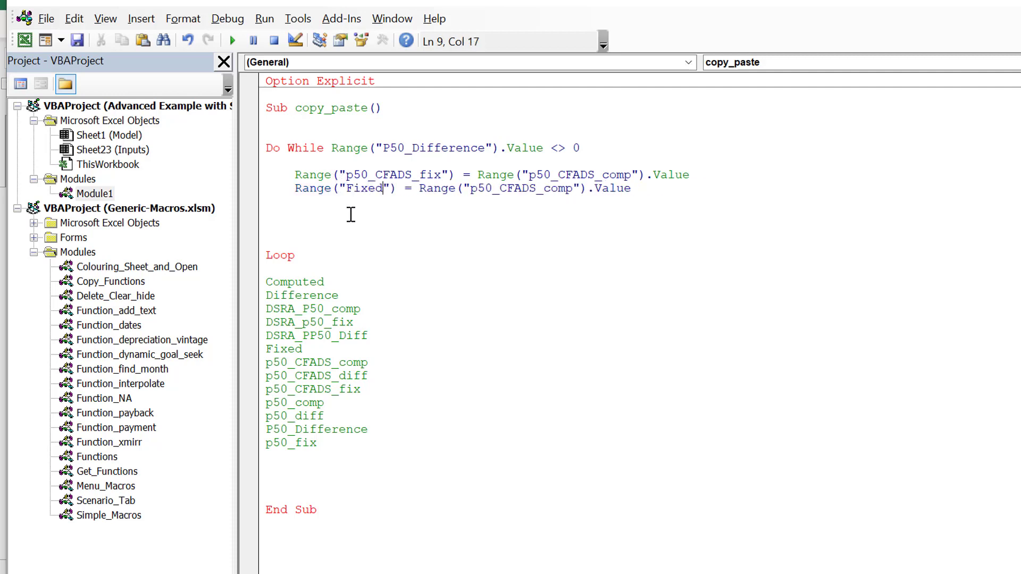
Replace the source range name in the Fixed assignment with Computed.
key(Right)
key(Right)
key(Right)
key(Right)
key(Right)
key(Right)
key(Right)
key(Right)
key(Right)
key(Right)
key(Right)
key(Right)
text(Com)
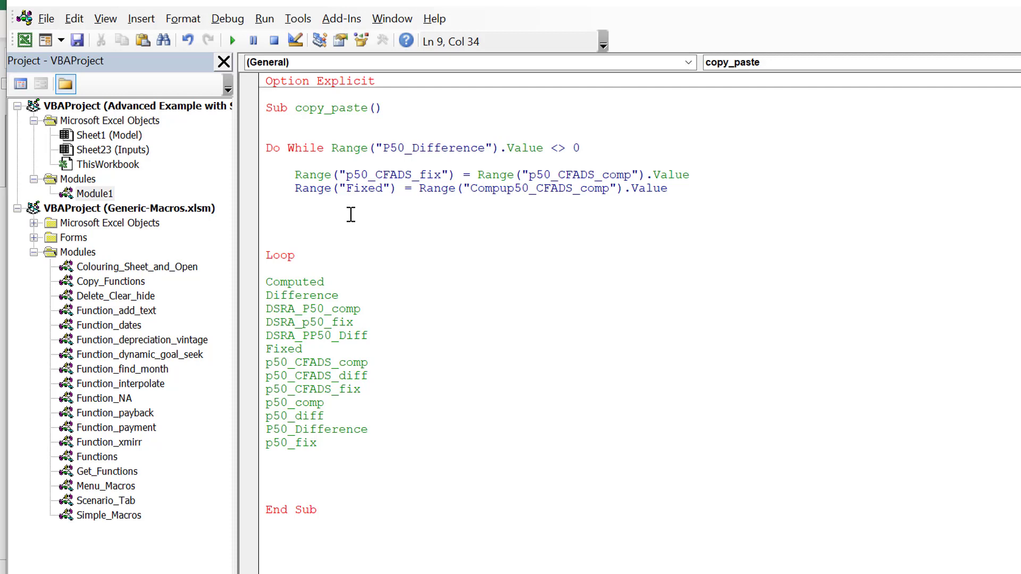
key(Delete)
text(ted)
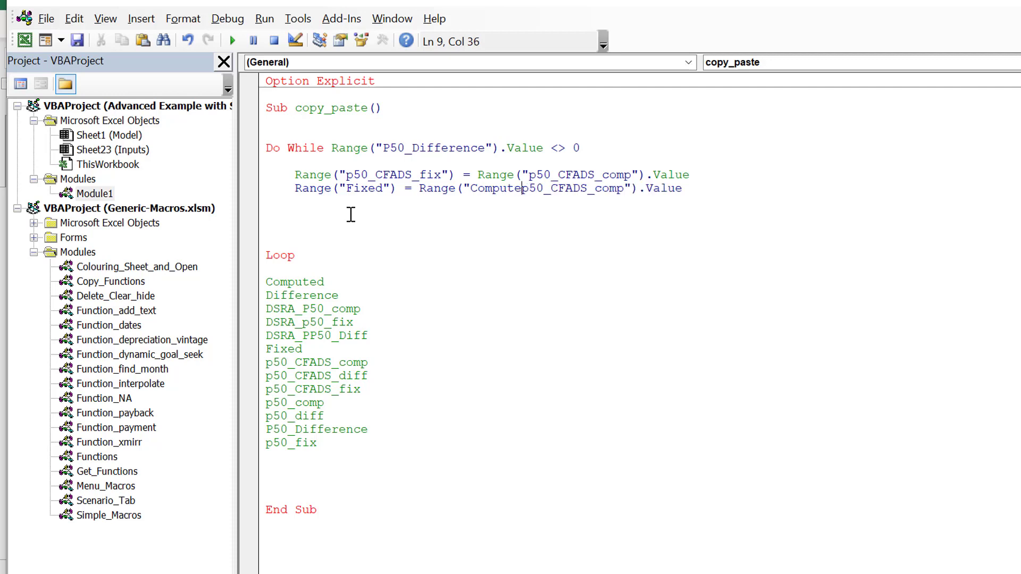
key(Delete)
key(Delete)
key(Delete)
key(Delete)
key(Delete)
key(Delete)
key(Delete)
key(Delete)
key(Delete)
key(Delete)
key(Delete)
key(Delete)
key(Delete)
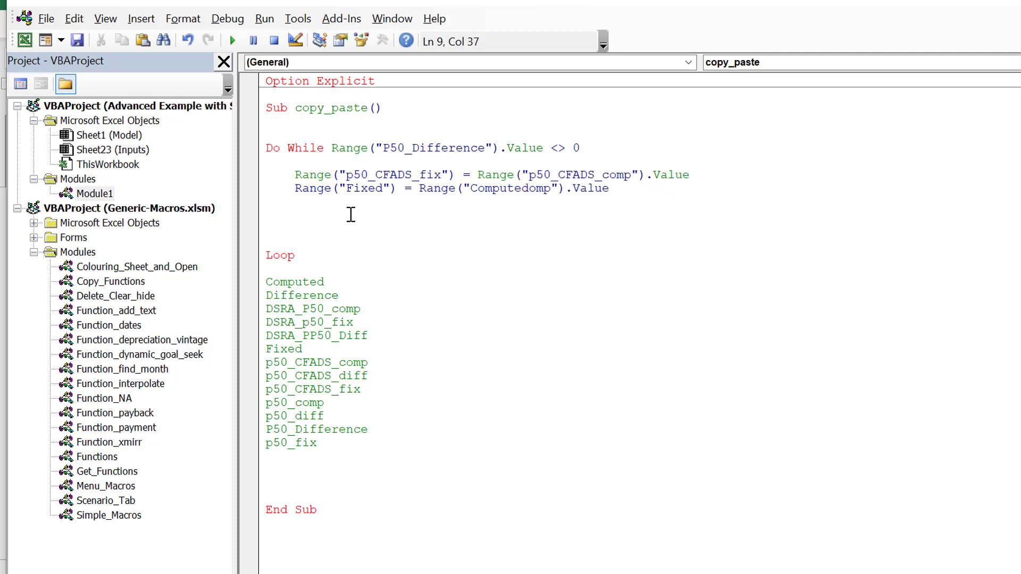
click(351, 214)
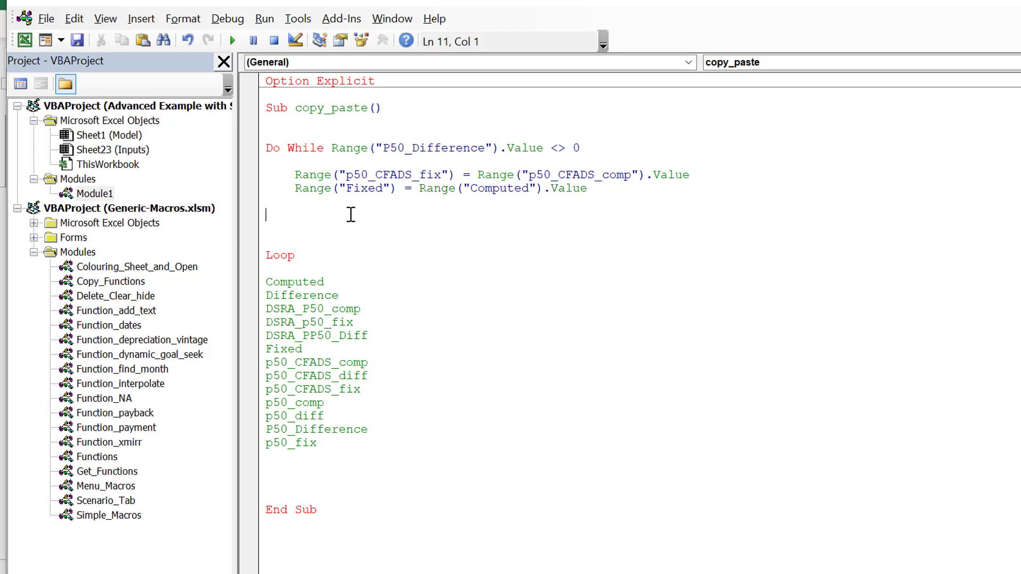
Duplicate the Fixed/Computed assignment directly below itself inside the loop.
key(Up)
key(shift+Down)
key(ctrl+c)
key(ctrl+v)
key(ctrl+v)
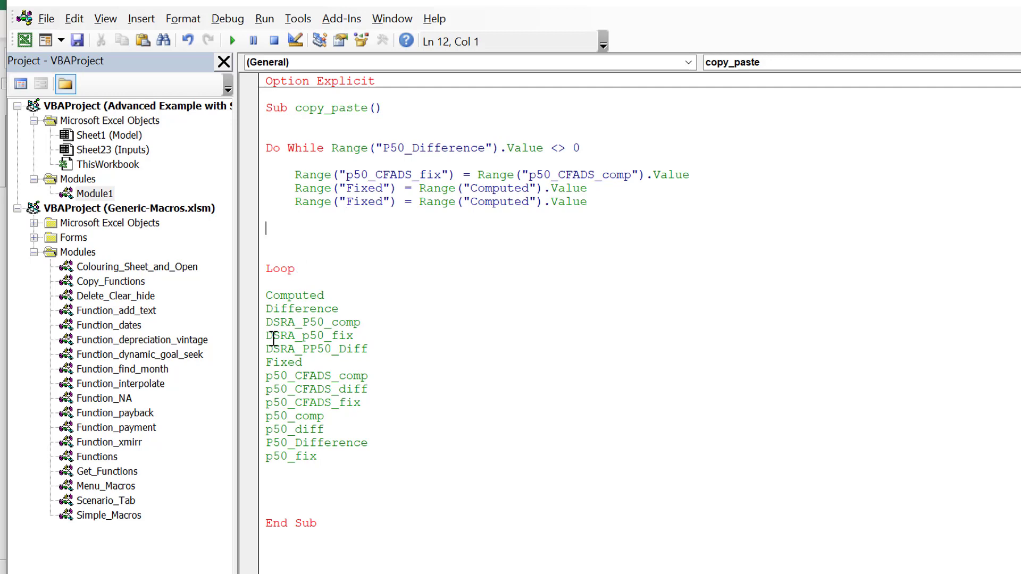
Replace the target range name in the duplicated assignment with DSRA_p50_fix, copied from the name list.
click(353, 338)
key(shift+Left)
key(shift+Left)
key(shift+Left)
key(shift+Left)
key(shift+Left)
key(shift+Left)
key(shift+Left)
key(shift+Left)
key(shift+Left)
key(shift+Left)
key(shift+Left)
key(shift+Left)
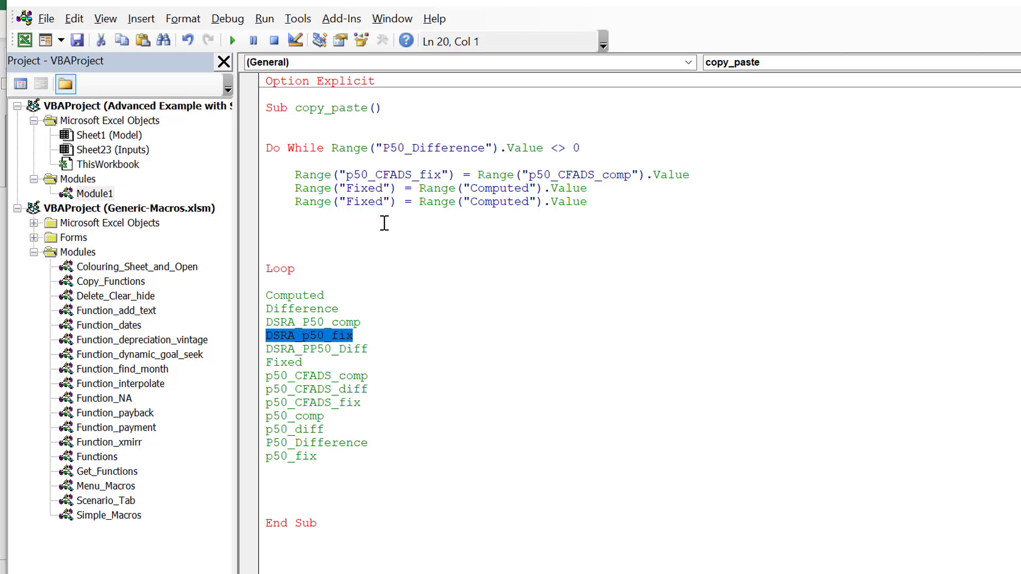
click(386, 202)
key(BackSpace)
key(BackSpace)
key(BackSpace)
key(BackSpace)
key(BackSpace)
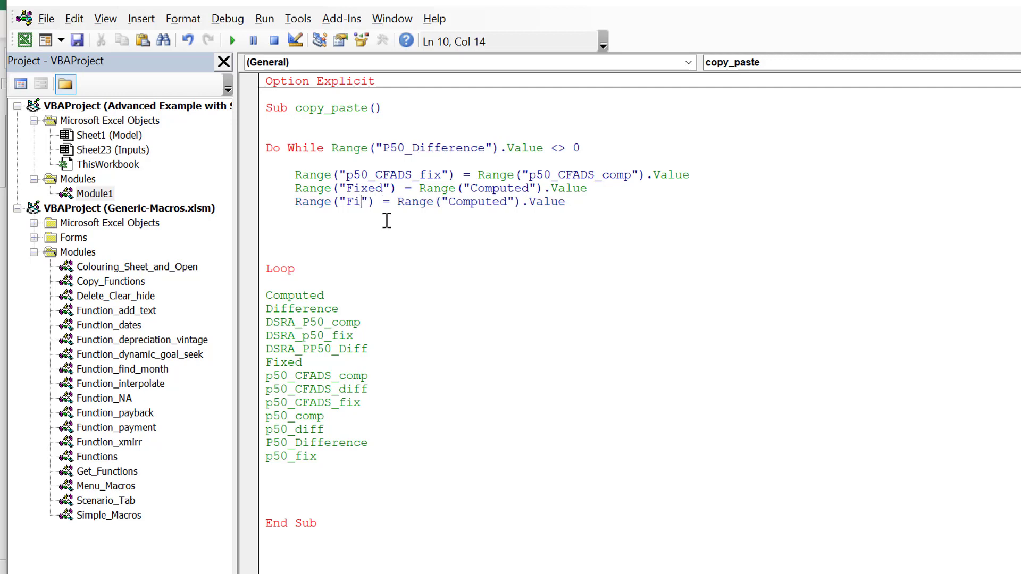
key(ctrl+v)
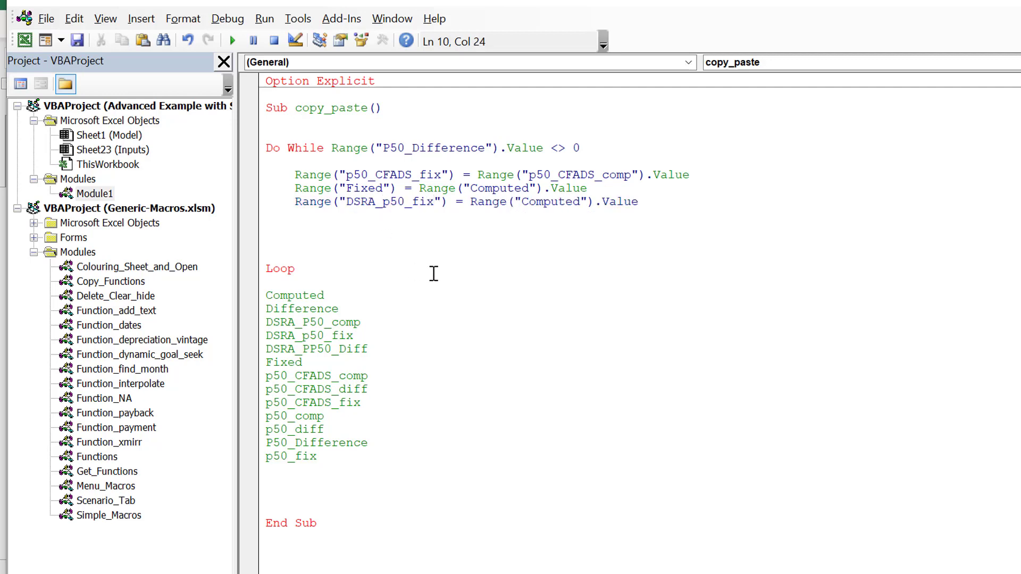
Replace the source range name in the DSRA_p50_fix assignment with DSRA_P50_comp, copied from the name list.
click(361, 322)
key(shift+Left)
key(shift+Left)
key(shift+Left)
key(shift+Left)
key(shift+Left)
key(shift+Left)
key(shift+Left)
key(shift+Left)
key(shift+Left)
key(shift+Left)
key(shift+Left)
key(shift+Left)
key(shift+Left)
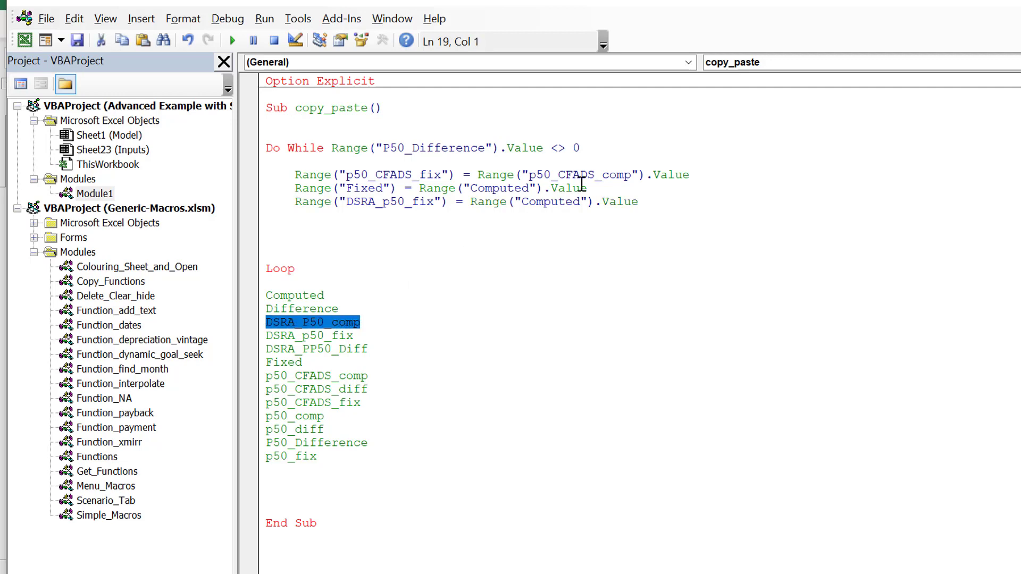
click(579, 202)
key(BackSpace)
key(BackSpace)
key(BackSpace)
key(BackSpace)
key(BackSpace)
key(BackSpace)
key(BackSpace)
key(BackSpace)
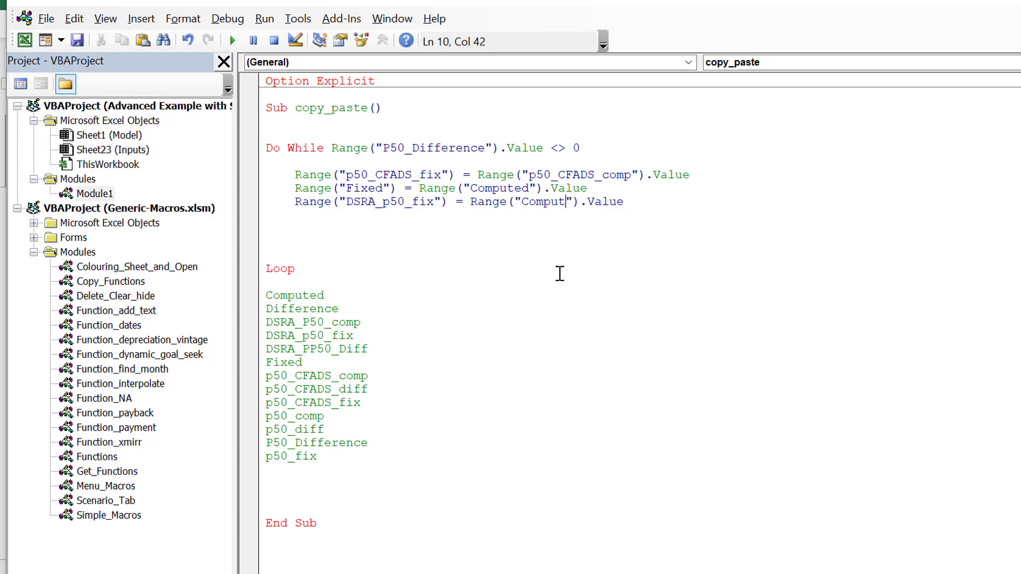
key(ctrl+v)
Add the closing Loop statement just below the three assignments and delete the old Loop line further down.
key(Down)
key(Down)
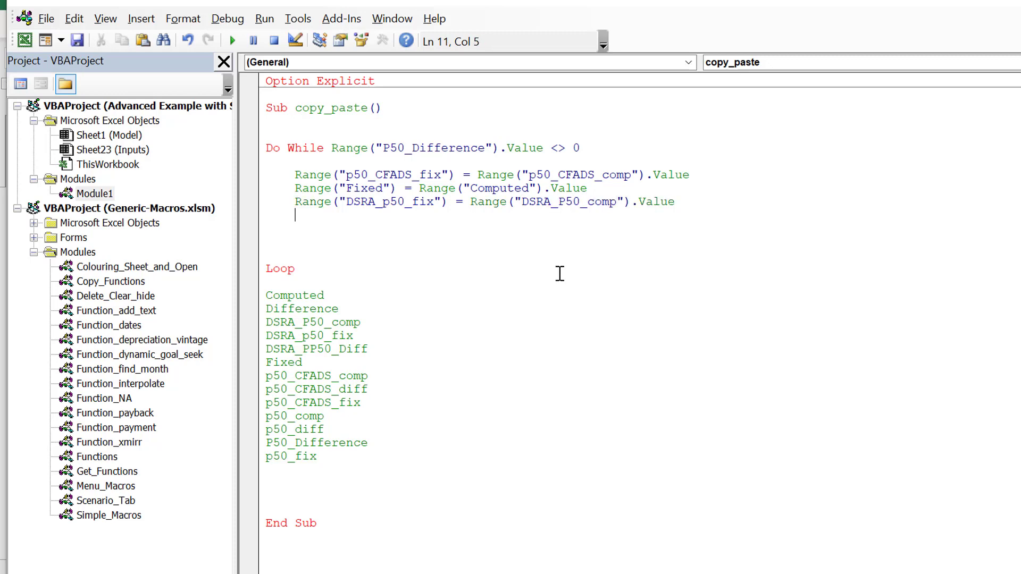
text(lo)
key(BackSpace)
text(oop)
key(Return)
key(Up)
key(Up)
key(Down)
key(Down)
key(Down)
key(Down)
key(shift+Down)
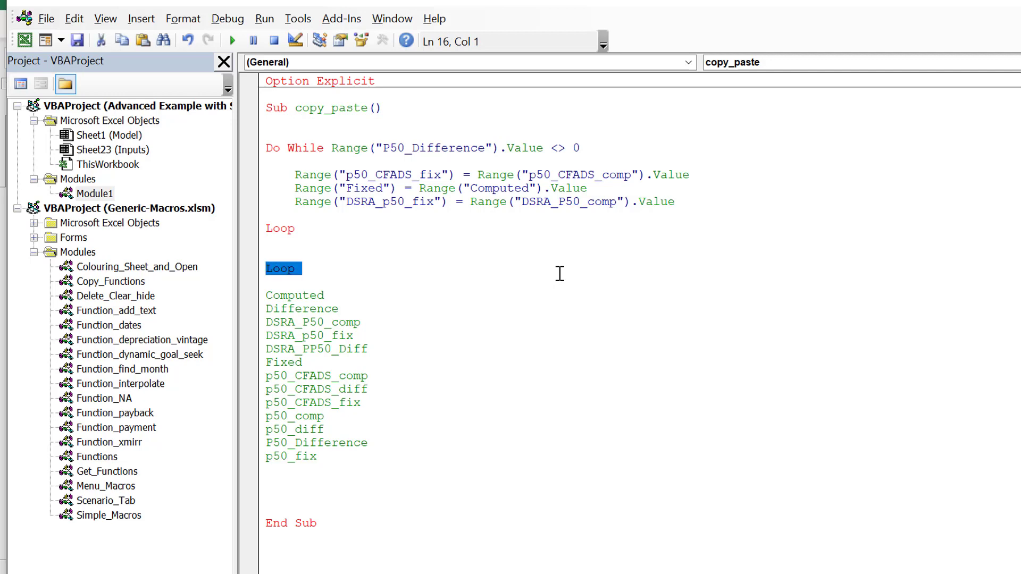
key(Delete)
Delete the pasted list of range names between Loop and End Sub.
key(shift+Down)
key(shift+Down)
key(shift+Down)
key(shift+Down)
key(shift+Down)
key(shift+Down)
key(shift+Down)
key(shift+Down)
key(shift+Down)
key(shift+Down)
key(shift+Down)
key(shift+Down)
key(shift+Down)
key(shift+Down)
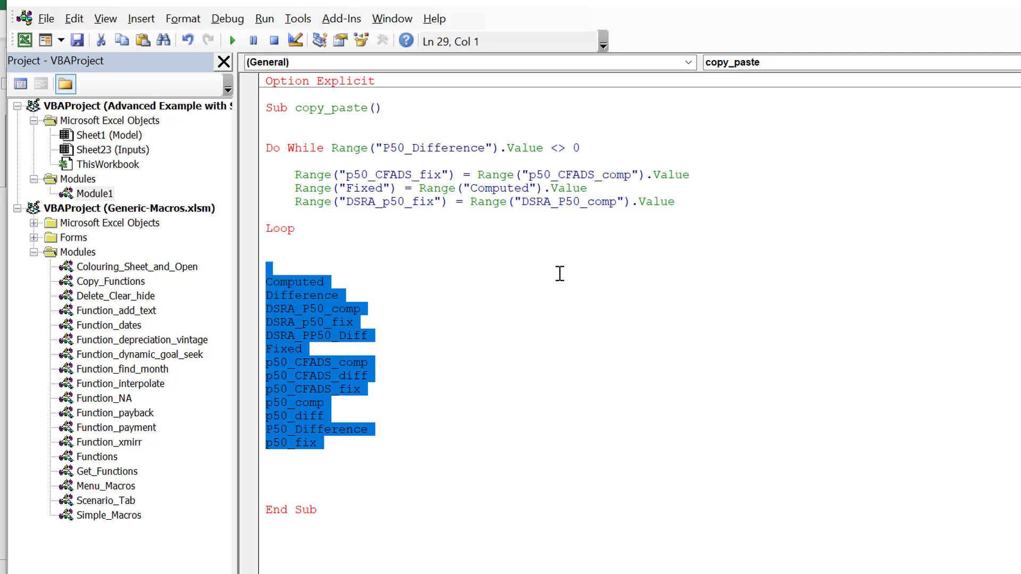
key(Delete)
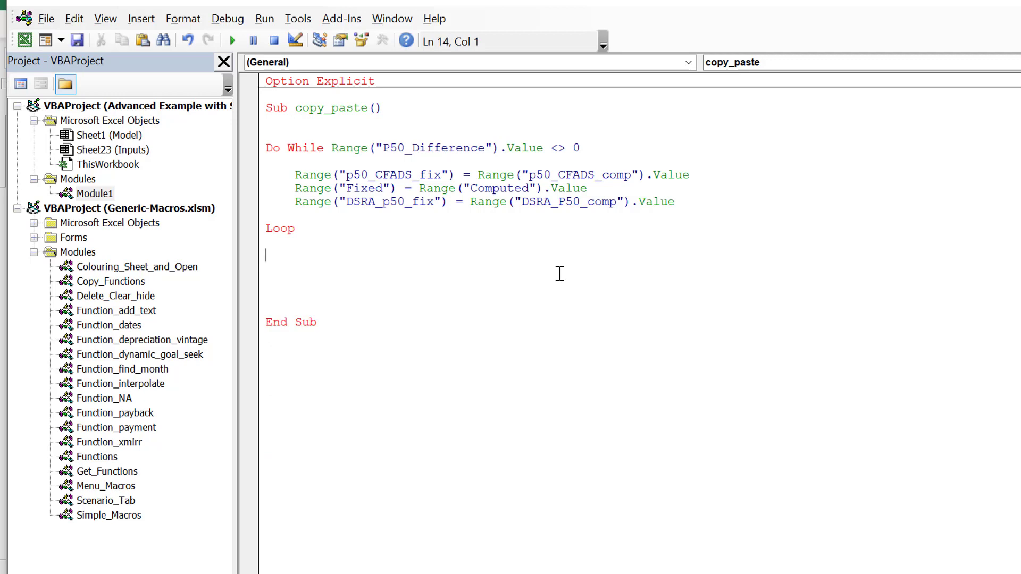
Initialise the counter with Iteration = 0 on a line above the Do While statement.
key(Up)
key(Up)
key(Up)
key(Up)
key(Up)
key(Up)
key(Up)
key(Up)
key(Return)
text(iterati)
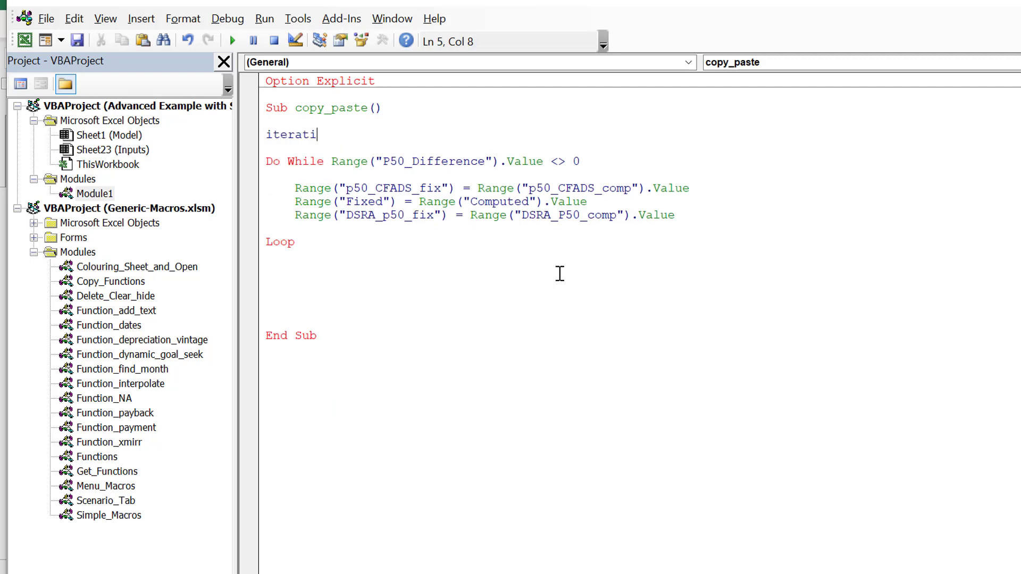
text(on = 1)
key(BackSpace)
text(0)
Insert Iteration = Iteration + 1 as the first line inside the loop, indented like the assignments.
key(Down)
key(Down)
key(Down)
key(Down)
key(Return)
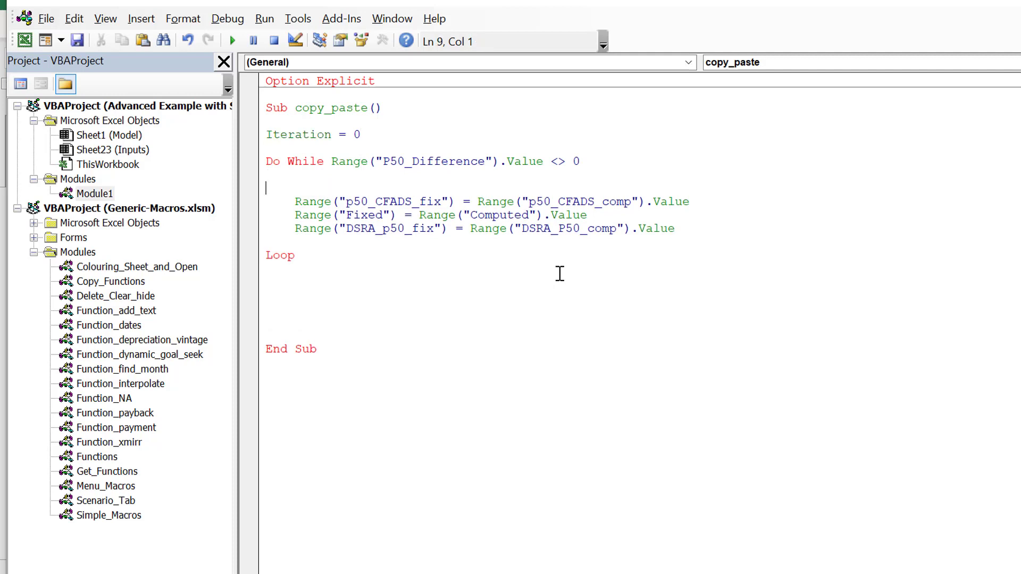
text(iterat)
key(BackSpace)
key(BackSpace)
key(BackSpace)
key(BackSpace)
key(BackSpace)
key(BackSpace)
text(iteration = t)
key(BackSpace)
text(ion )
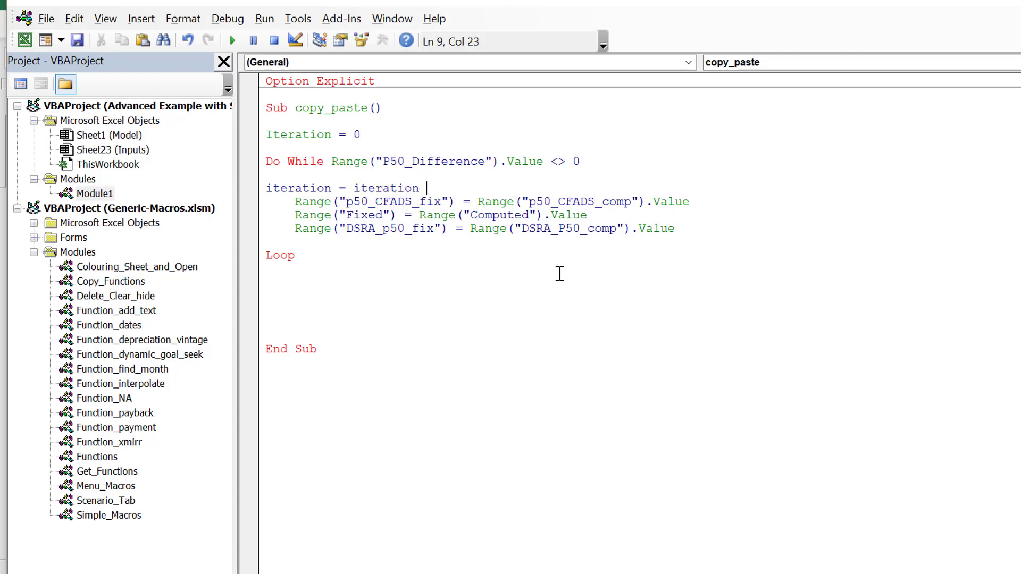
text(= Iteration + 1)
key(Home)
key(Down)
key(Down)
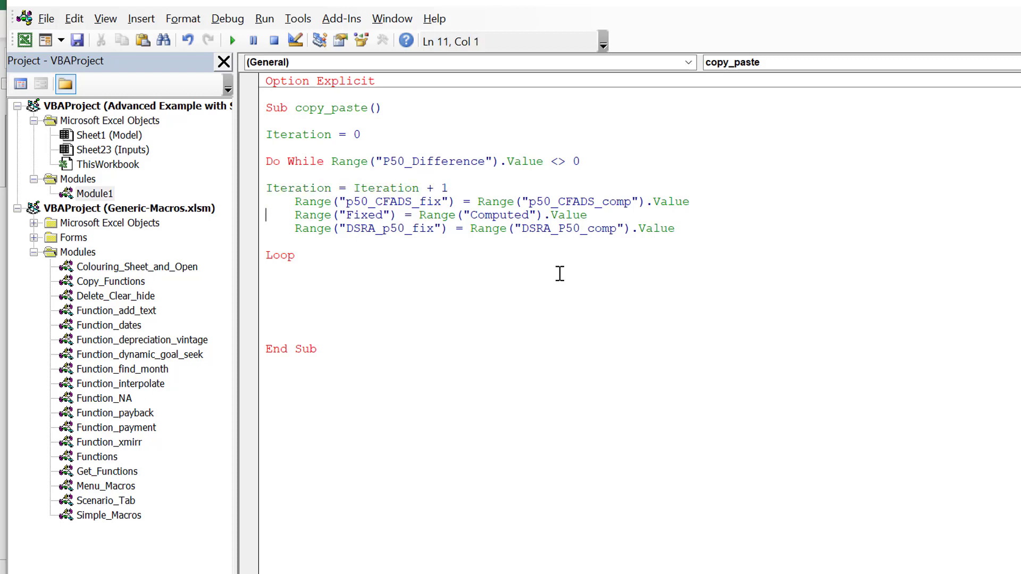
key(Down)
key(Up)
key(Tab)
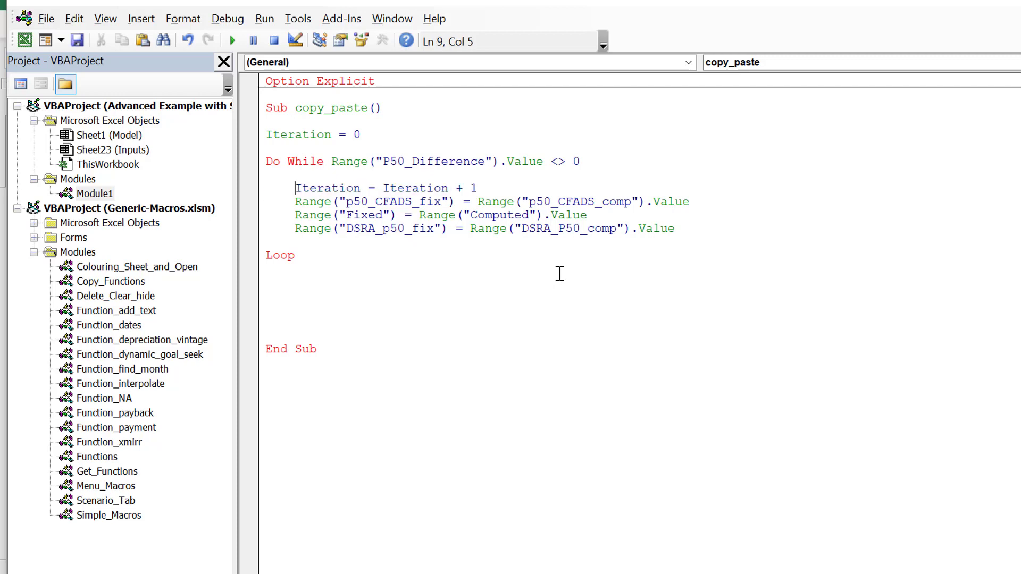
Below Loop, set Application.StatusBar to " Circular Iterations " & Iteration.
key(Down)
key(Down)
key(Down)
click(559, 274)
key(Return)
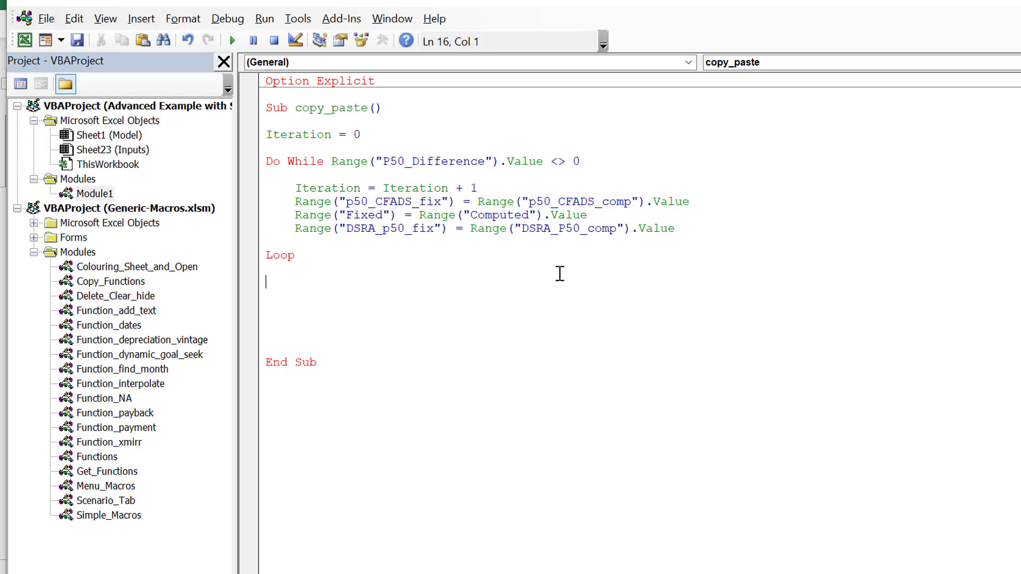
text(app)
key(BackSpace)
key(BackSpace)
key(BackSpace)
text(application.st)
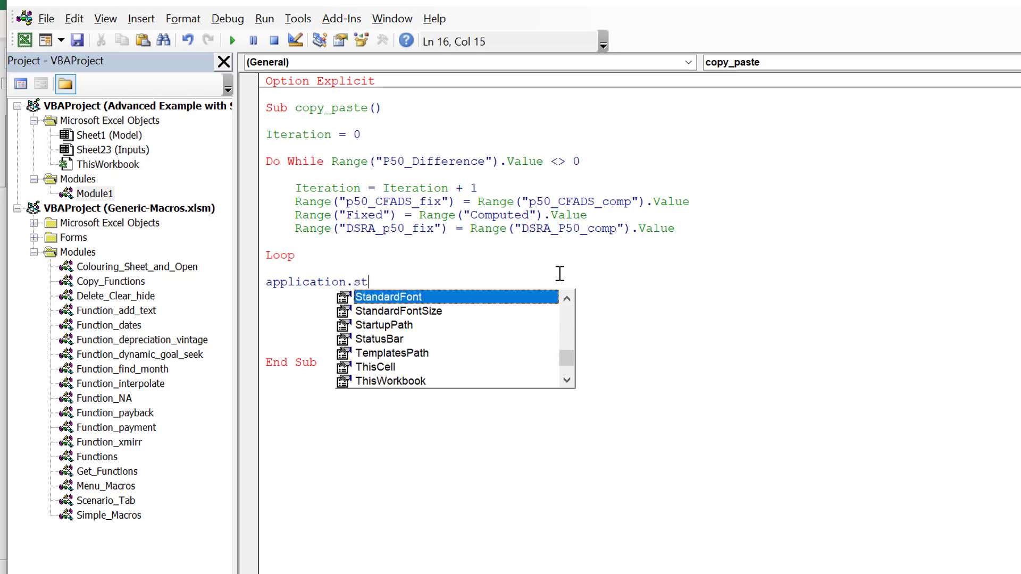
text(a)
key(Down)
key(Down)
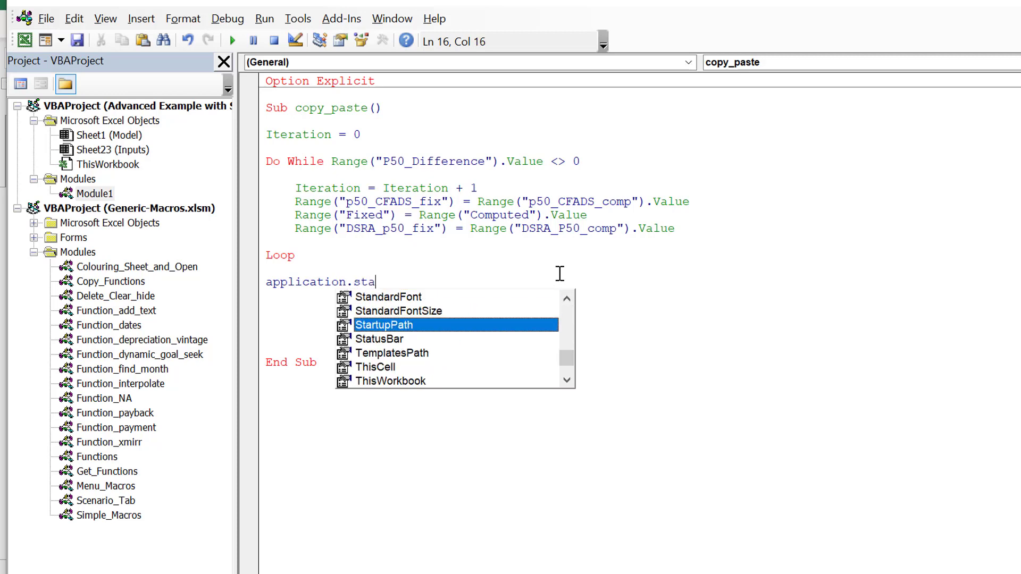
key(Tab)
text(= " )
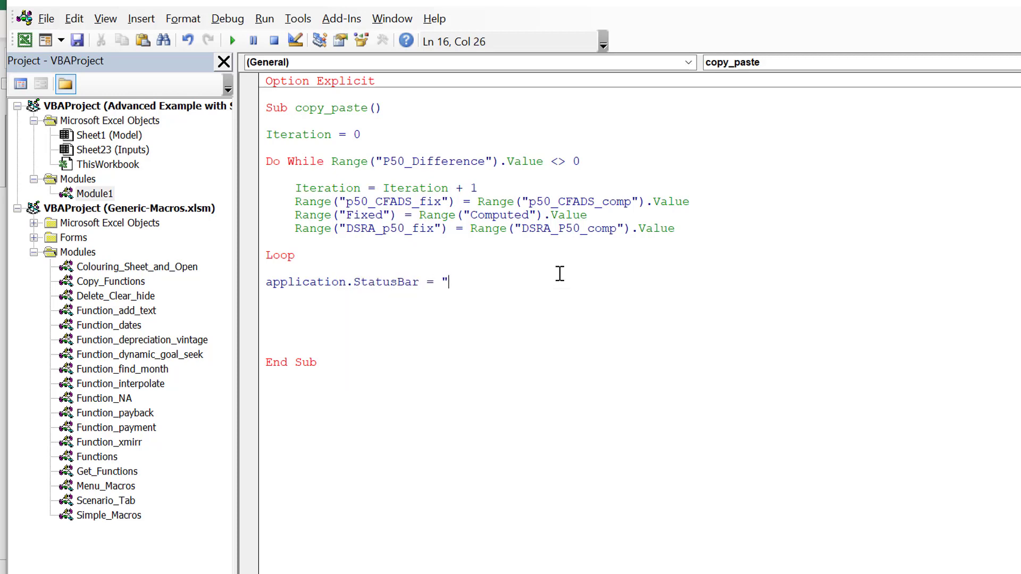
text(Circular)
text( In)
text(eration)
text(s " &)
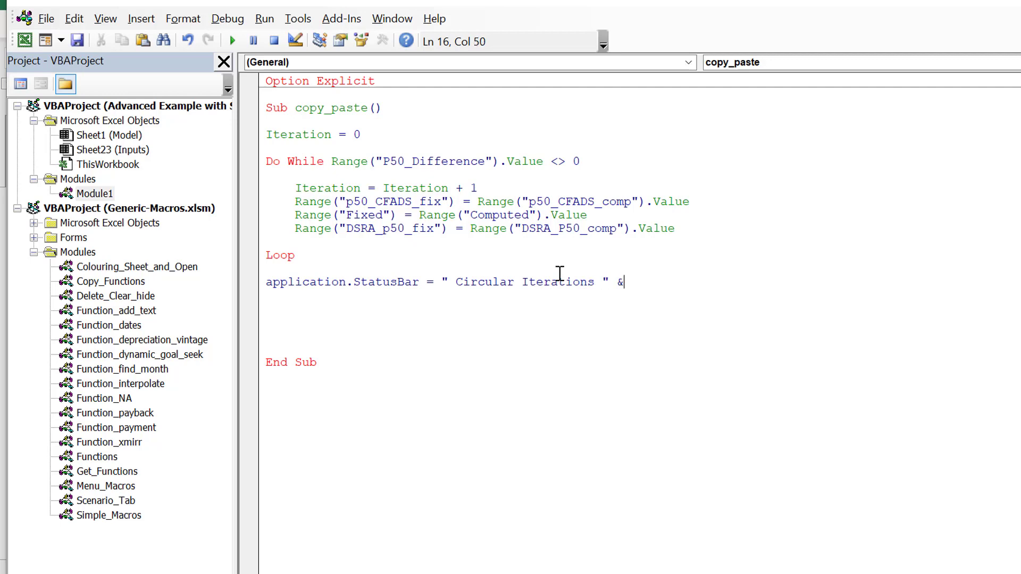
text( Iteration)
Remove the surplus blank lines between the status bar statement and End Sub.
key(Down)
key(Down)
key(Down)
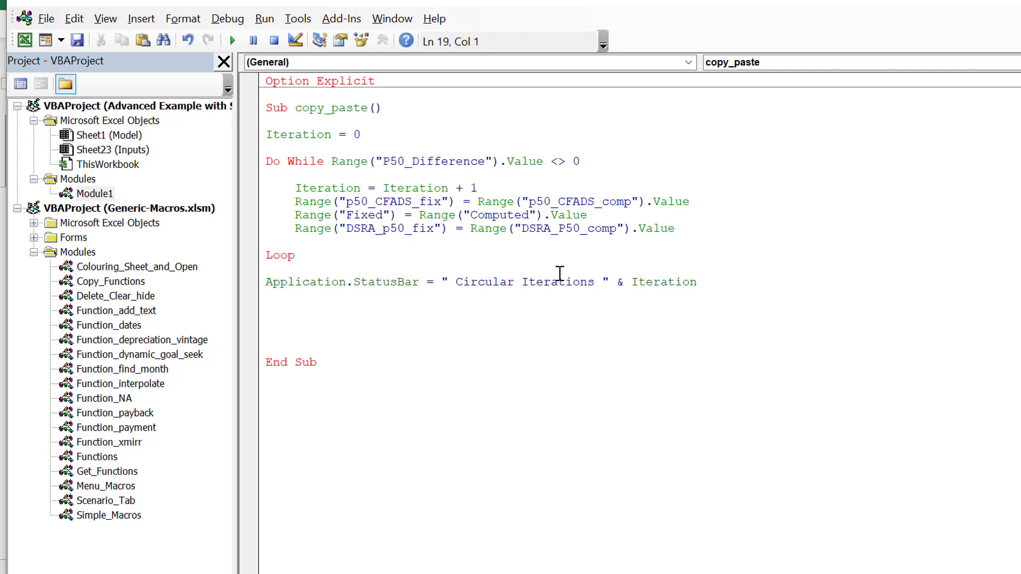
key(Down)
key(BackSpace)
key(BackSpace)
key(BackSpace)
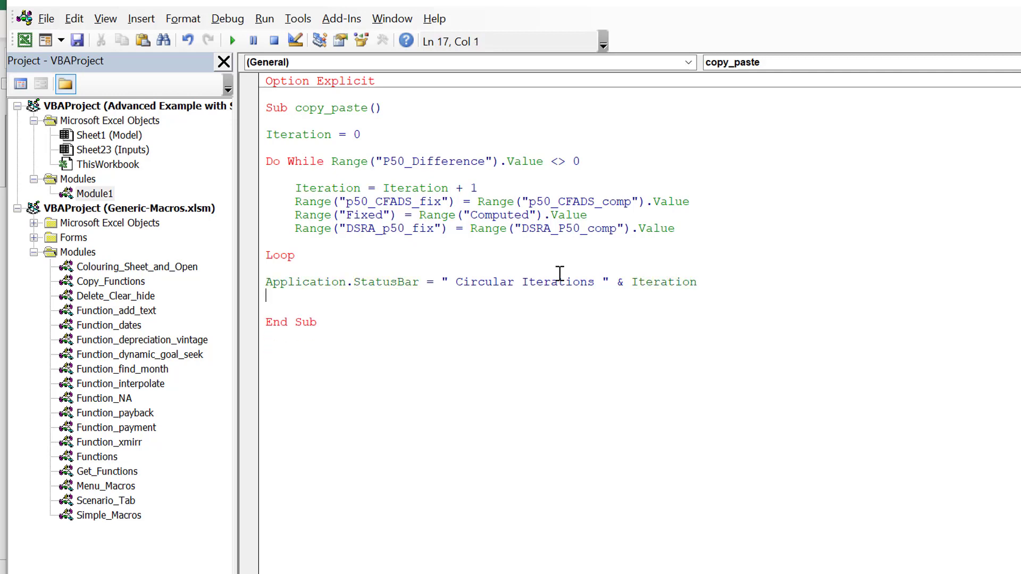
click(729, 339)
Switch to the Excel Model sheet, clear the range-name list in M120:M132, and return to the Operations section in column A.
key(alt+F11)
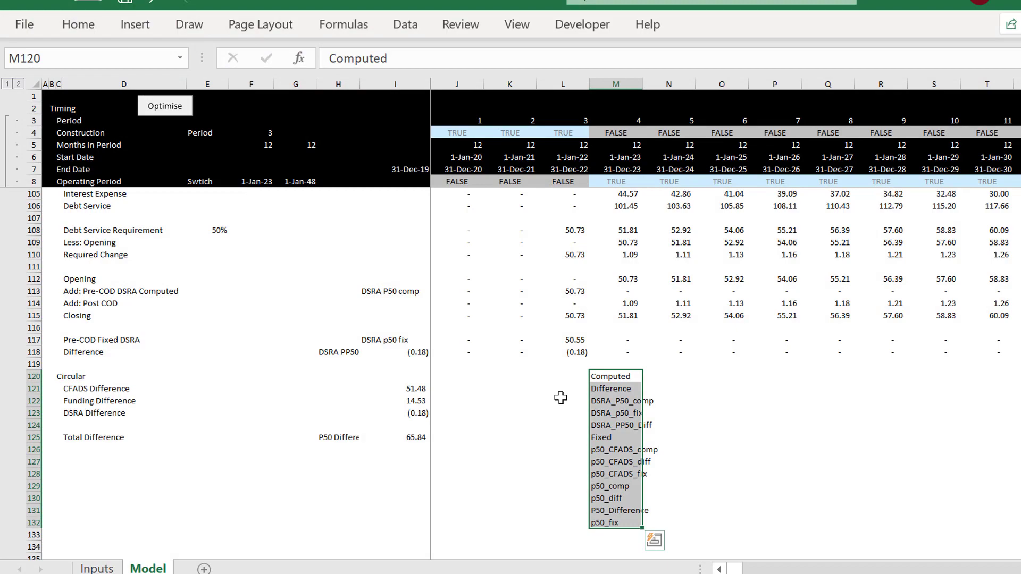
key(Delete)
key(Left)
key(Left)
key(Left)
key(Left)
key(Left)
key(Left)
key(Left)
key(Left)
key(Left)
key(Left)
key(Left)
key(Left)
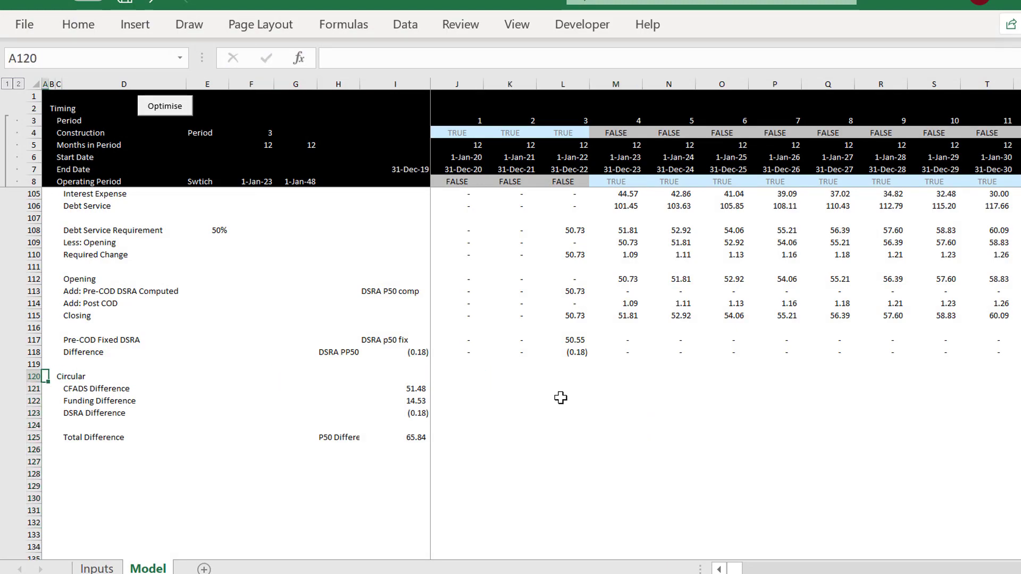
key(Page_Up)
key(Page_Up)
key(Page_Up)
key(Page_Up)
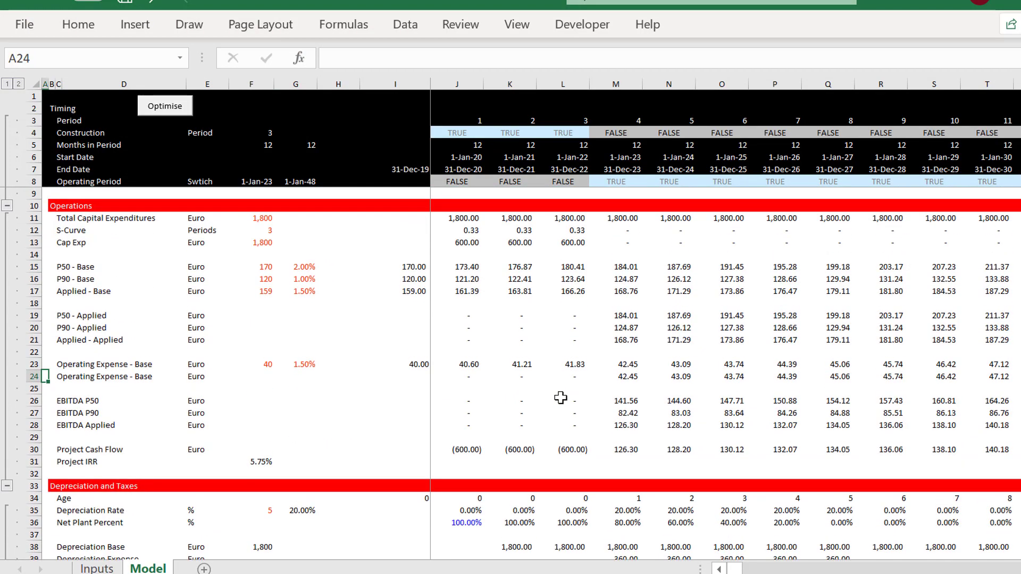
Check the difference values in the P50 debt sizing and circular sections, and try to run the Optimise macro.
key(Page_Down)
key(Page_Down)
key(Page_Down)
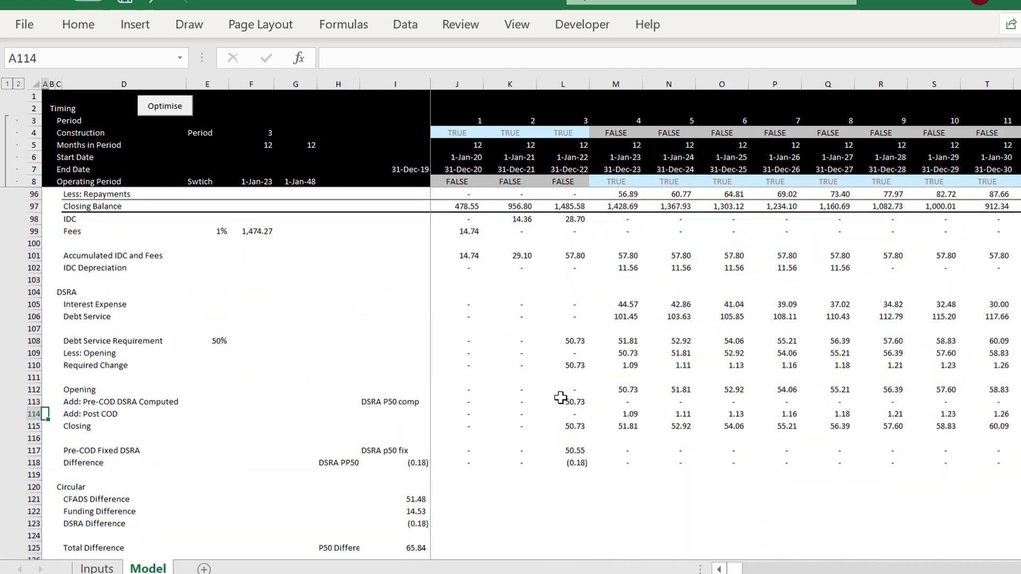
key(Page_Up)
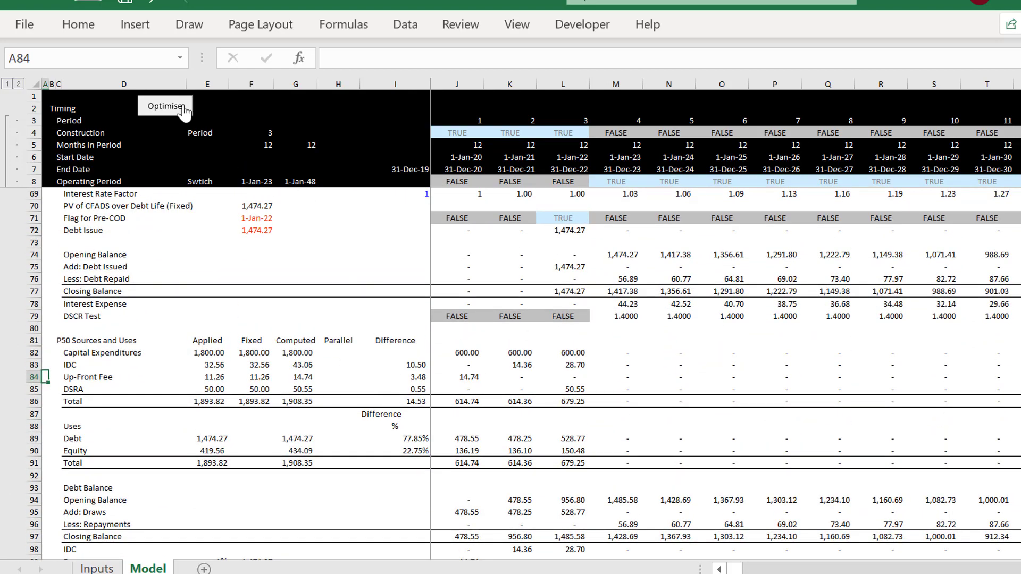
click(165, 106)
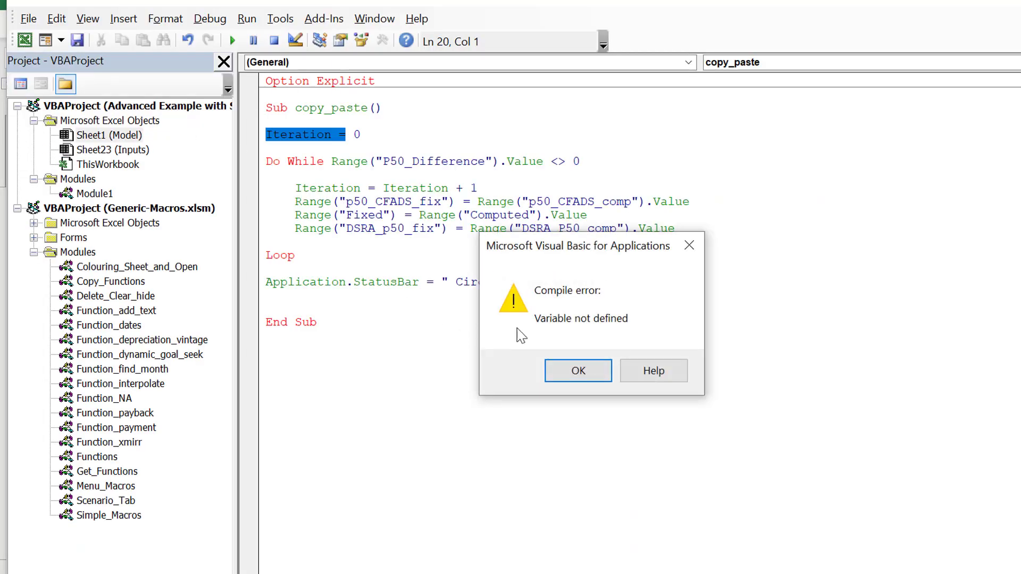
click(567, 379)
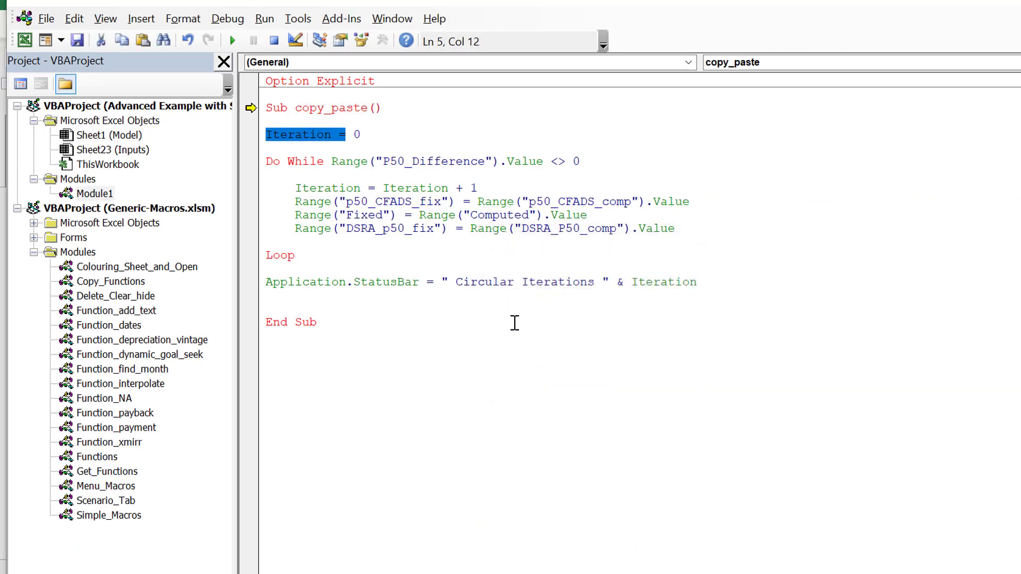
Delete the Option Explicit statement and its line above Sub copy_paste, accepting the project reset.
click(415, 79)
key(BackSpace)
key(BackSpace)
key(BackSpace)
key(BackSpace)
key(BackSpace)
key(BackSpace)
key(BackSpace)
key(BackSpace)
key(BackSpace)
key(BackSpace)
key(BackSpace)
key(BackSpace)
key(BackSpace)
key(BackSpace)
key(BackSpace)
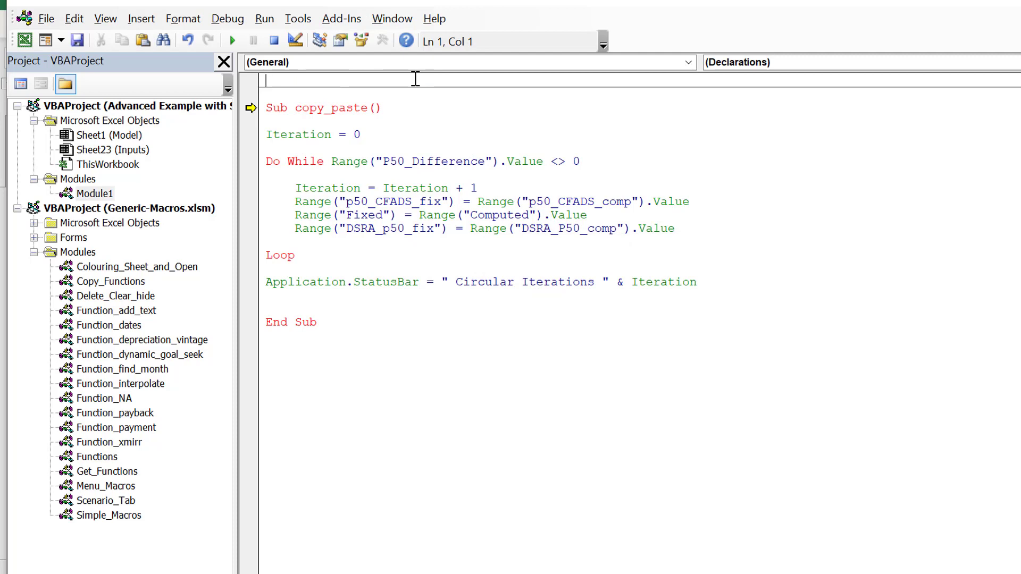
key(BackSpace)
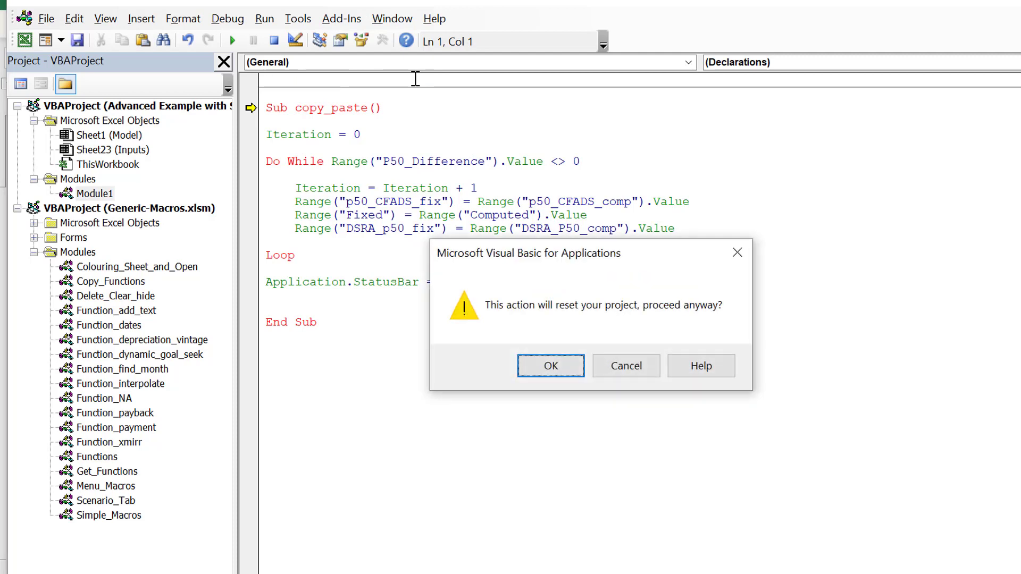
click(560, 355)
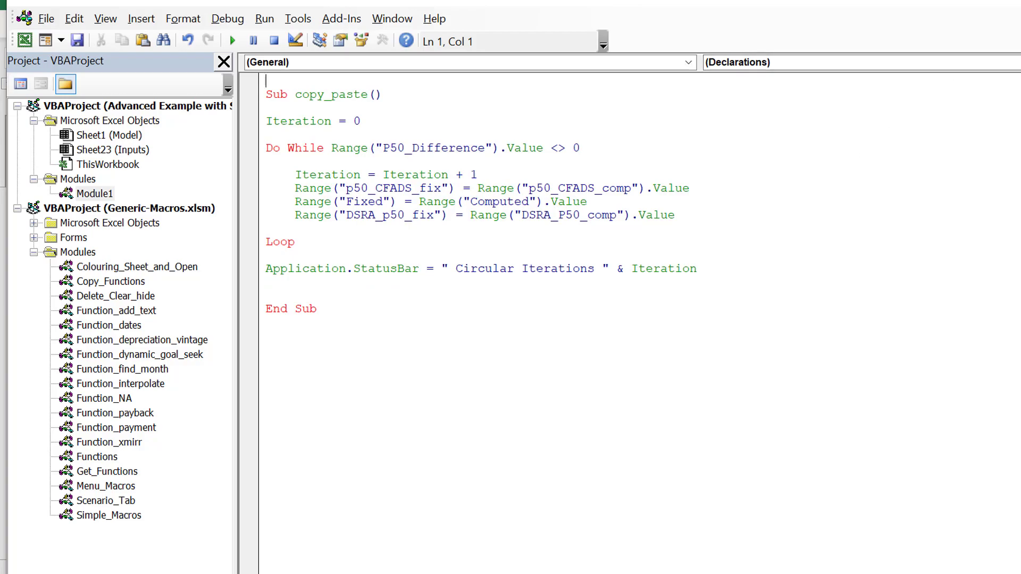
Return to the Model sheet in Excel and run the Optimise macro.
key(alt+F11)
click(295, 279)
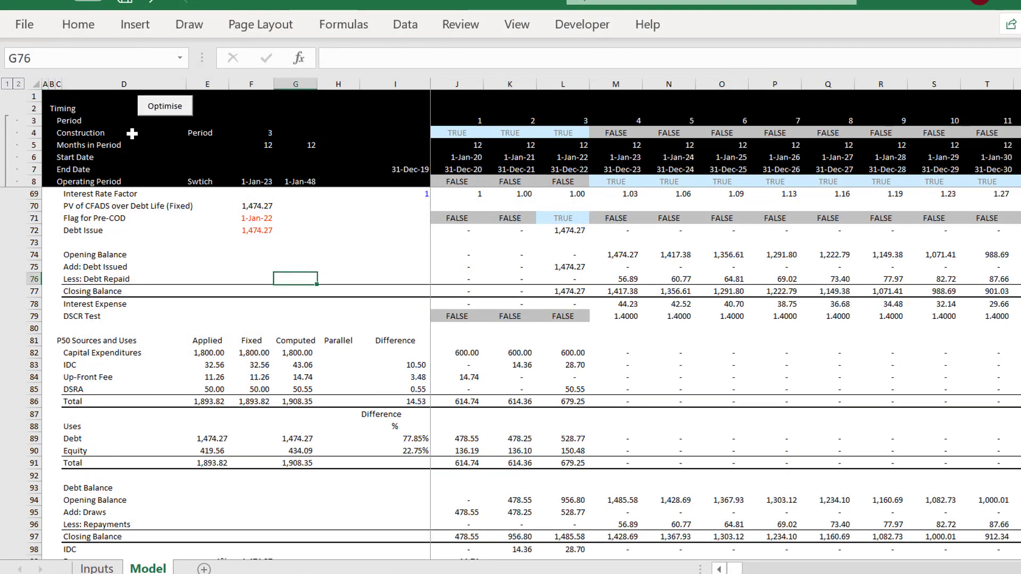
click(167, 112)
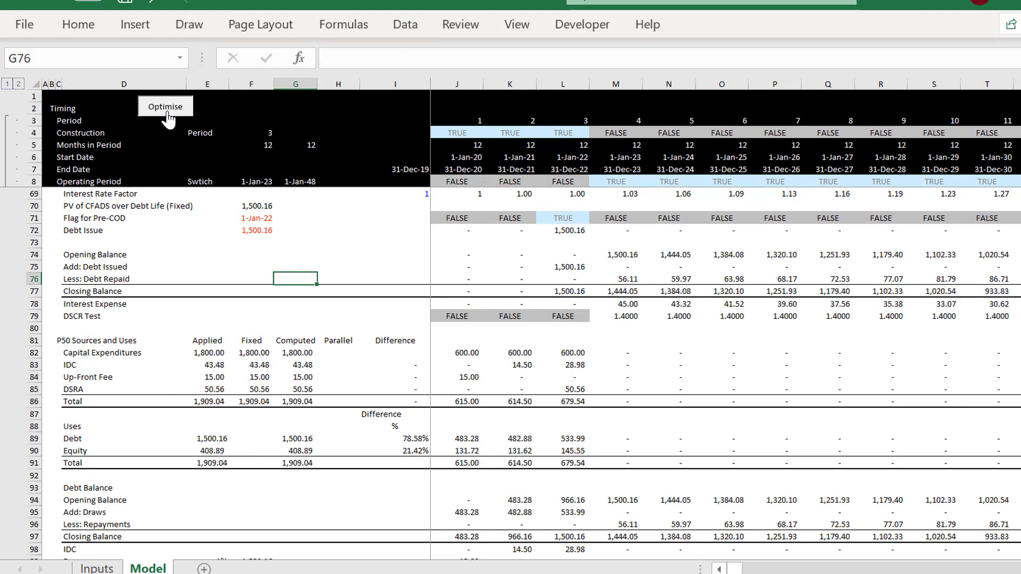
Examine the P50 debt sizing rows and the fixed, computed and difference columns of P50 Sources and Uses.
key(Up)
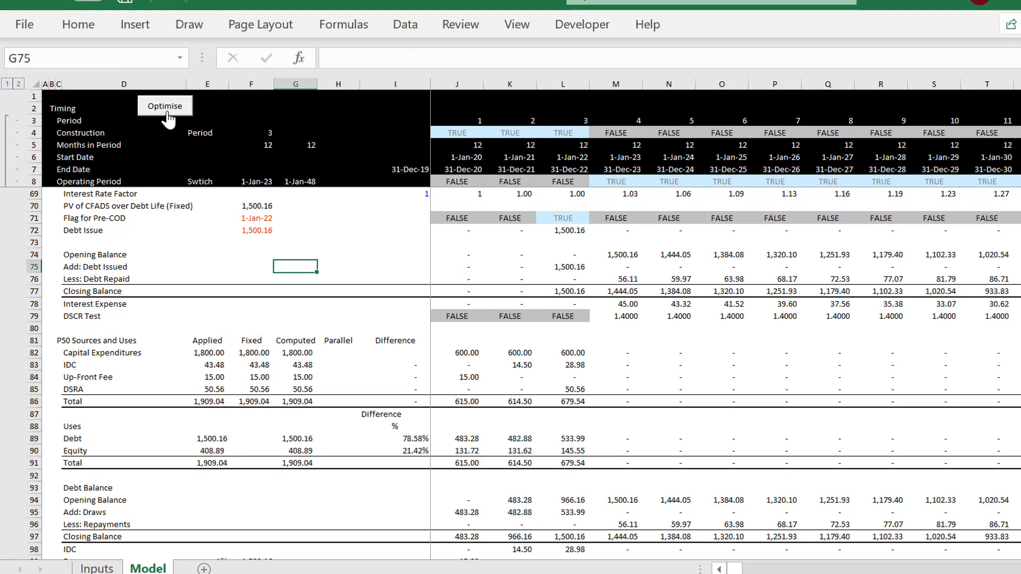
key(Page_Down)
key(Page_Up)
key(Page_Up)
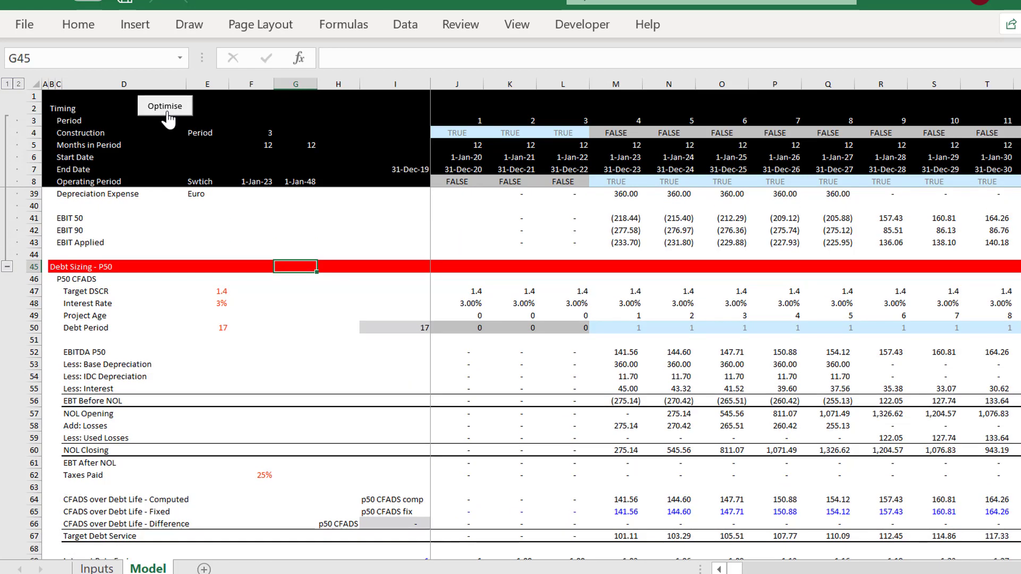
key(Page_Down)
key(Page_Up)
key(Page_Down)
key(Page_Down)
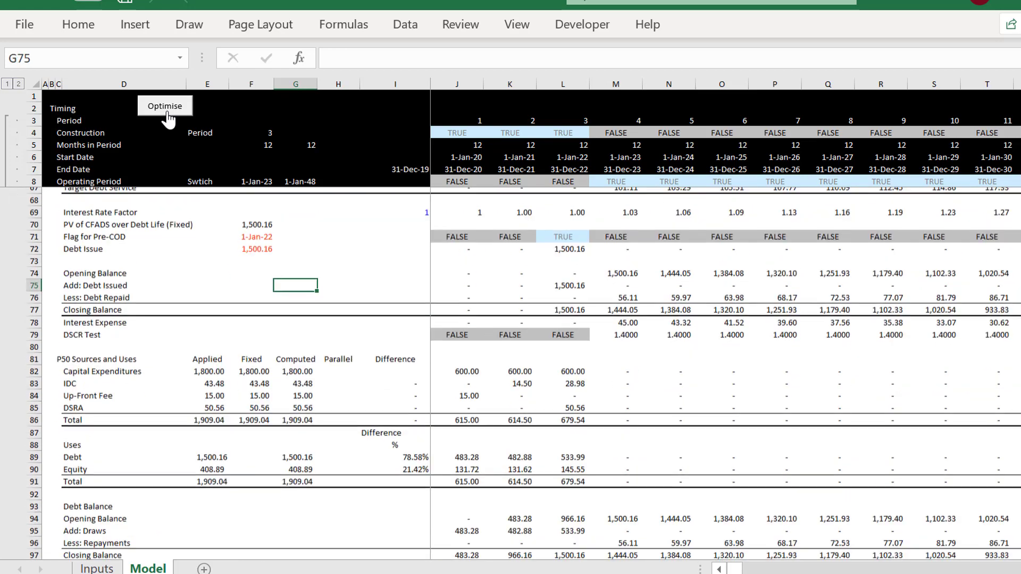
key(Page_Up)
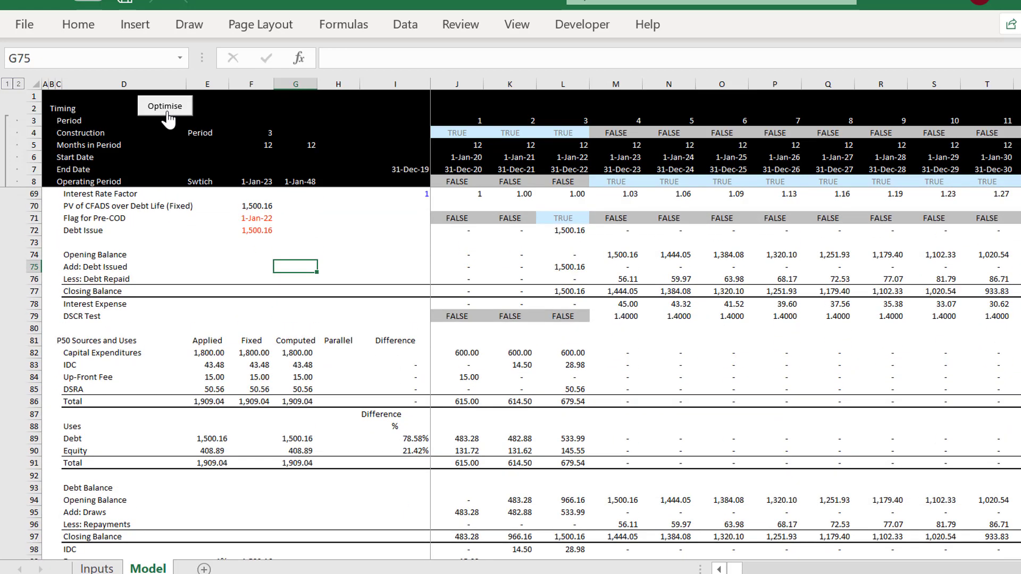
key(Down)
key(Down)
key(Down)
key(Down)
key(Down)
key(Down)
key(Down)
key(Down)
key(Down)
key(Down)
key(Down)
key(Down)
key(Up)
key(Up)
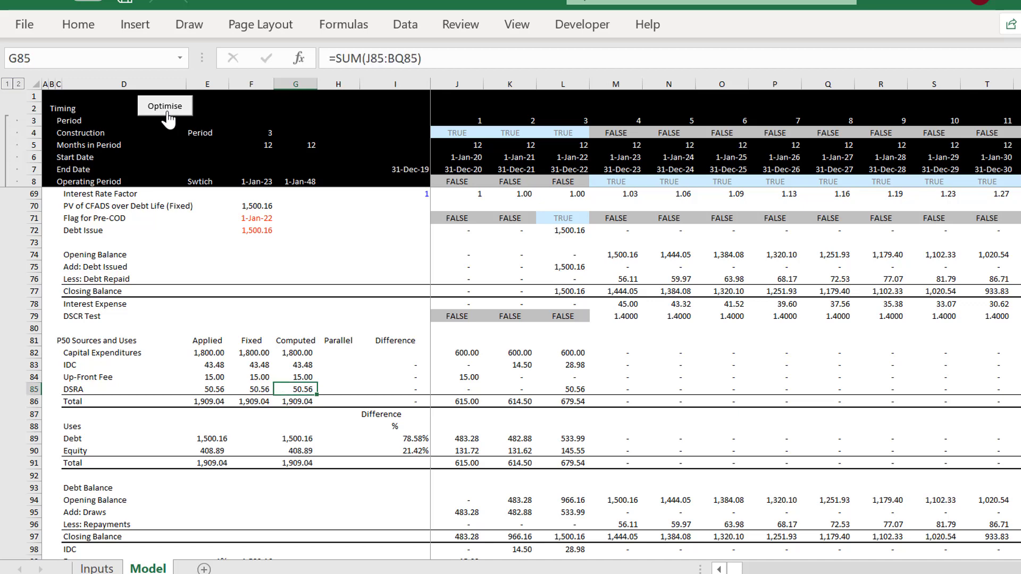
Inspect the CFADS difference total in I66 and the circular differences down to Total Difference in row 125.
key(Page_Up)
key(Down)
key(Down)
key(Down)
key(Down)
key(Down)
key(Down)
key(Down)
key(Down)
key(Down)
key(Down)
key(Down)
key(Down)
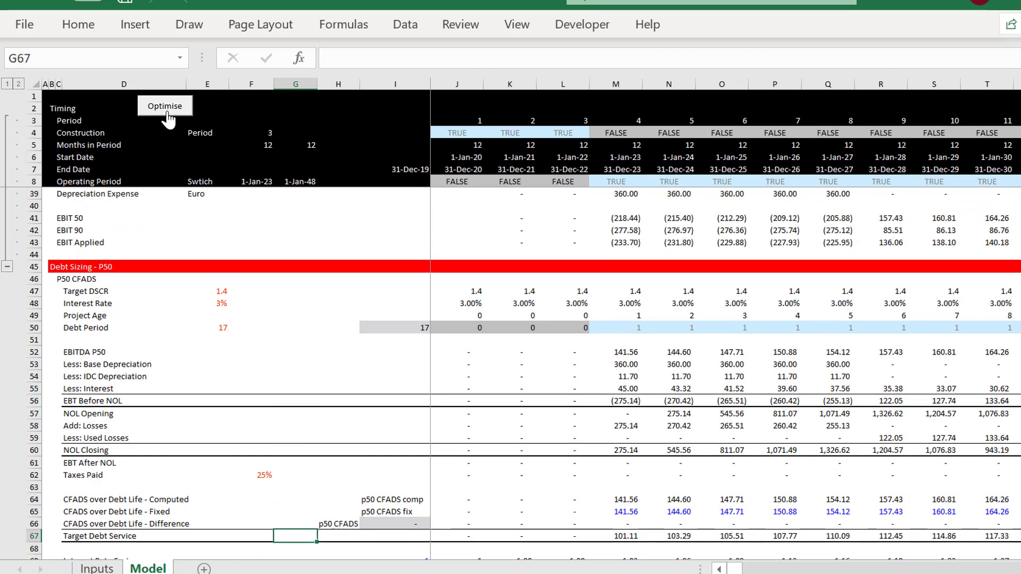
key(Up)
key(Right)
key(Right)
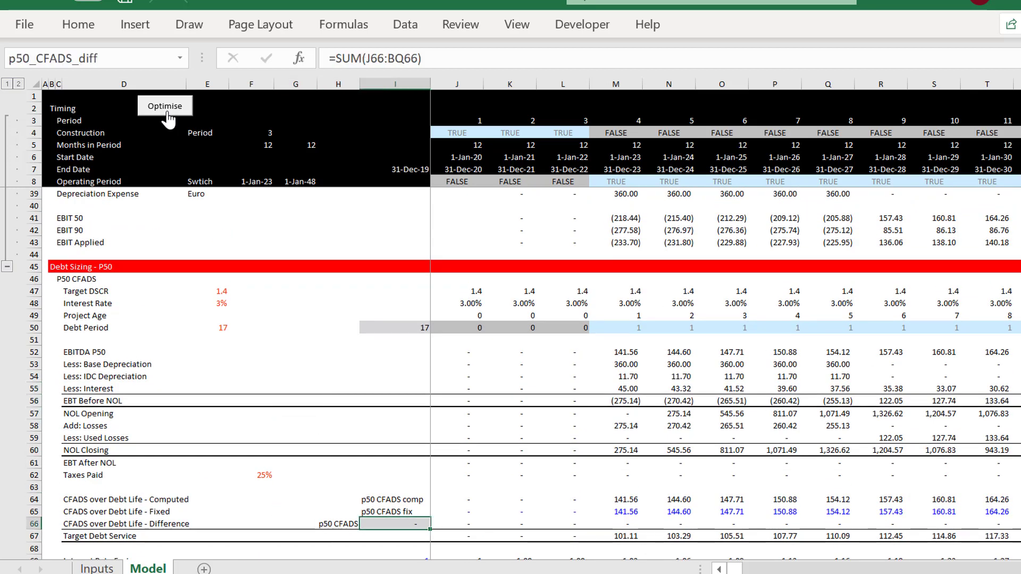
key(Page_Down)
key(Page_Down)
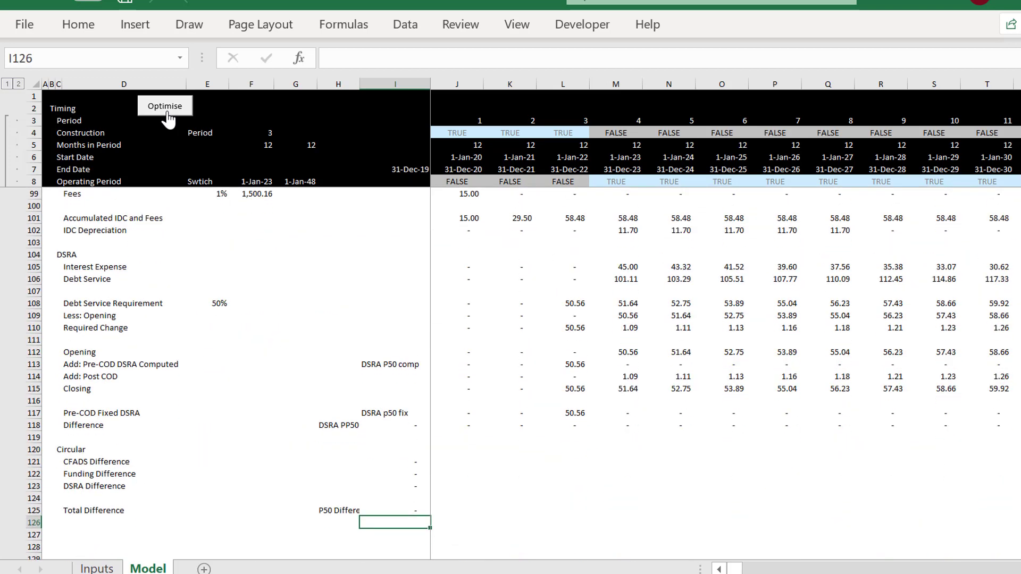
Insert a new worksheet before the Inputs sheet and name it Summary.
key(ctrl+Page_Up)
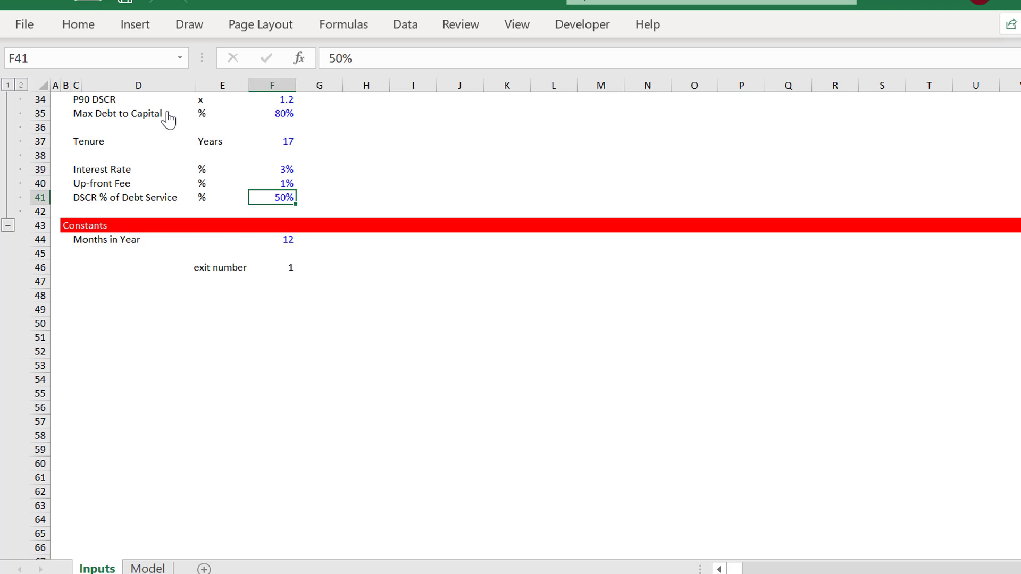
key(shift+F11)
key(Down)
key(Down)
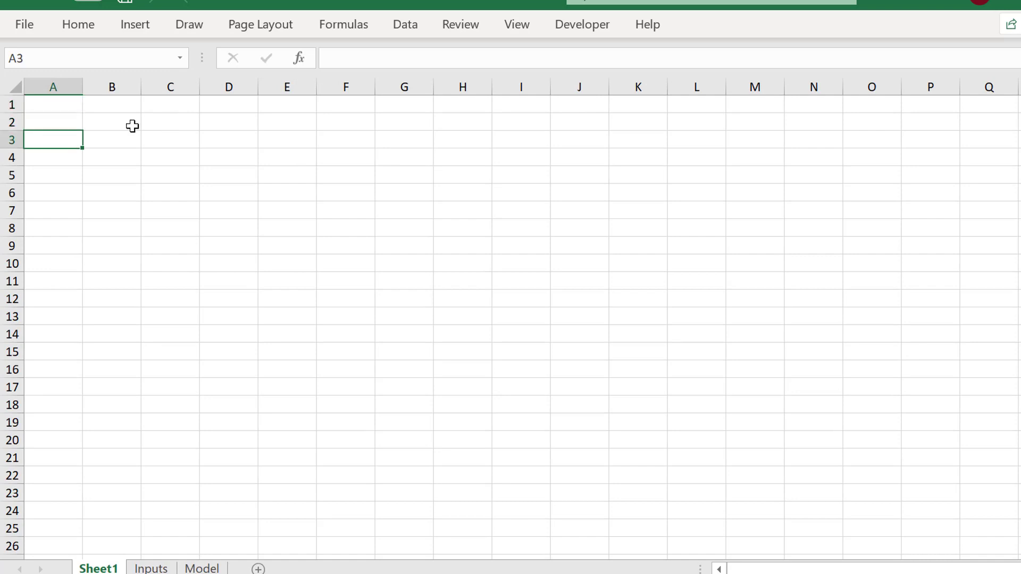
double_click(111, 567)
key(BackSpace)
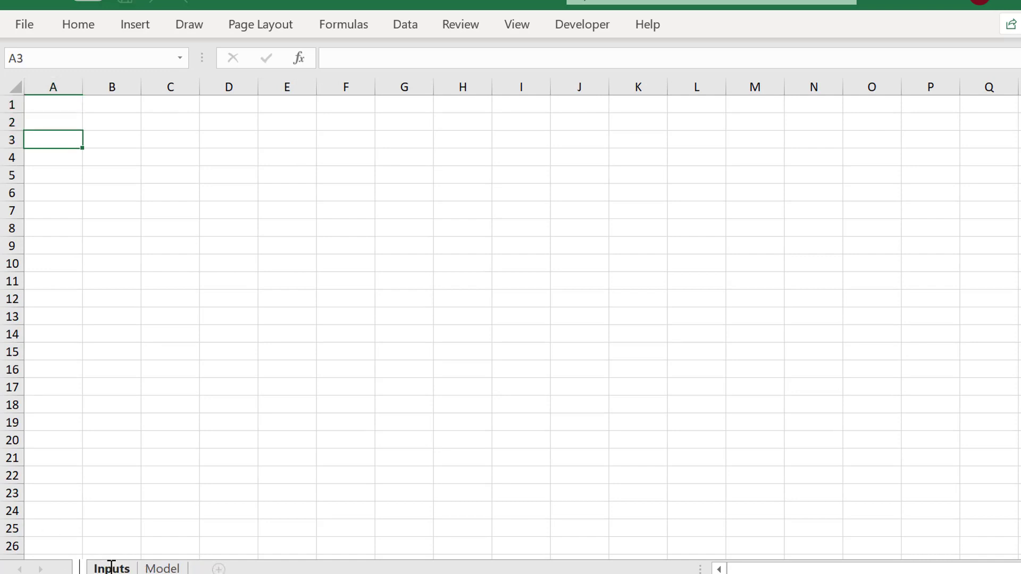
text(Summary)
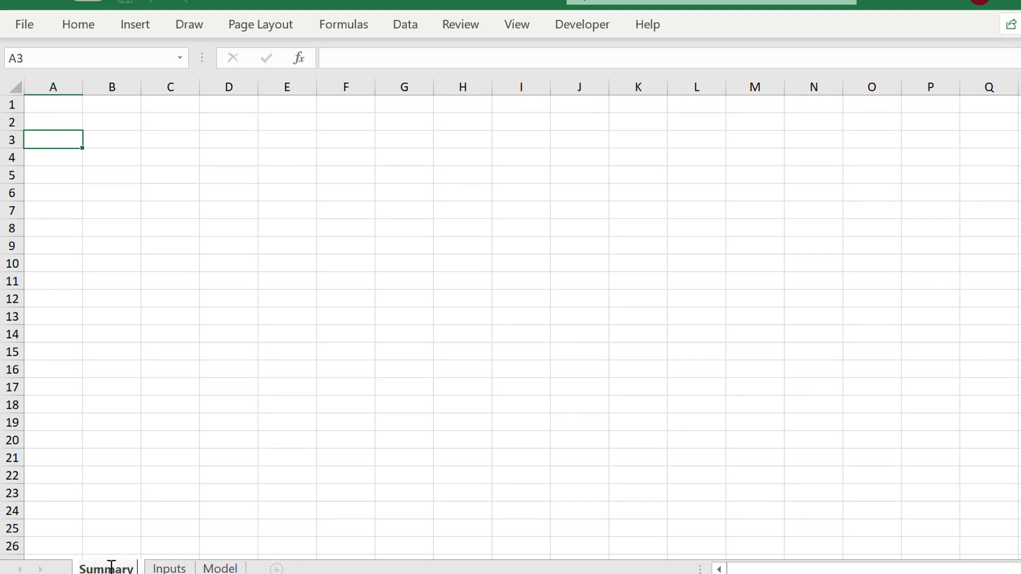
key(Return)
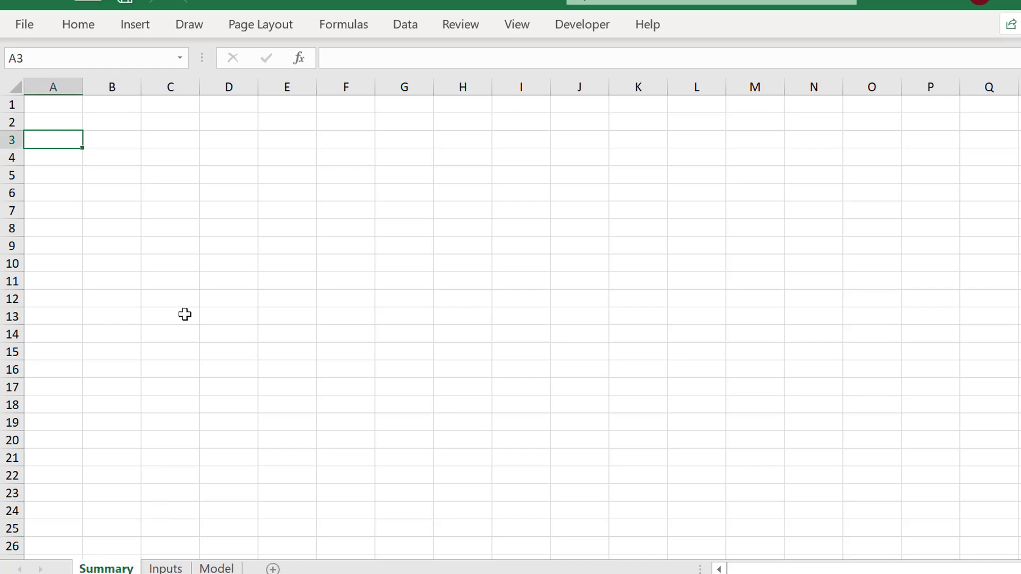
Enter the label P50 Revenue in C4 of the Summary sheet and link D4 to Inputs!F14.
click(171, 161)
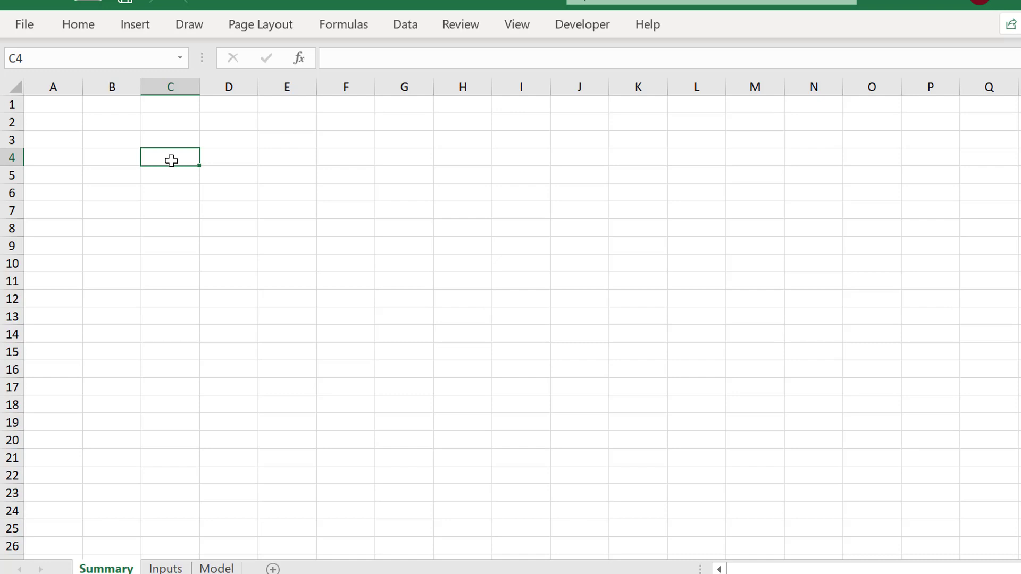
text(P50 Revenue)
key(Return)
key(Up)
key(Right)
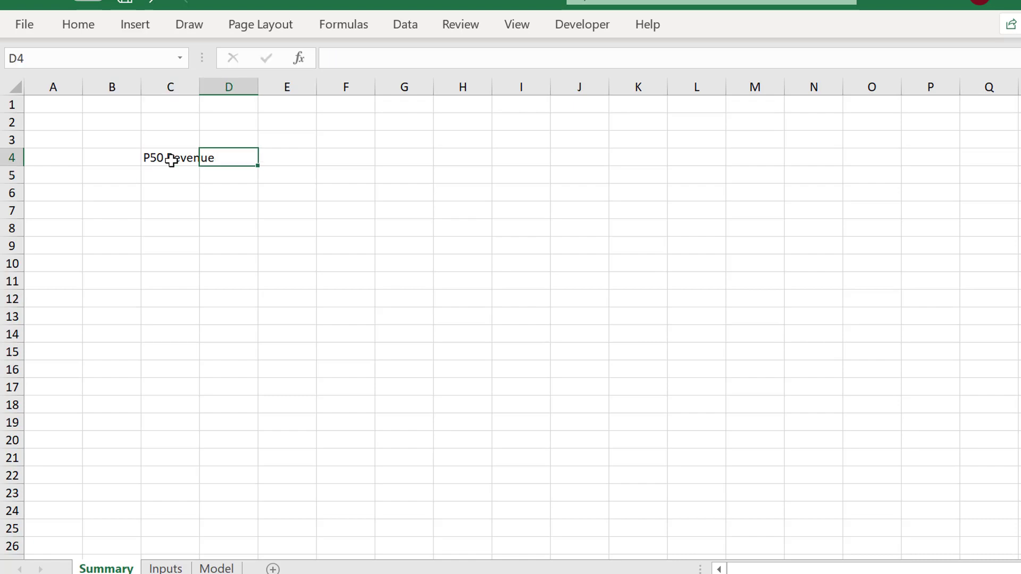
text(=)
key(ctrl+Page_Down)
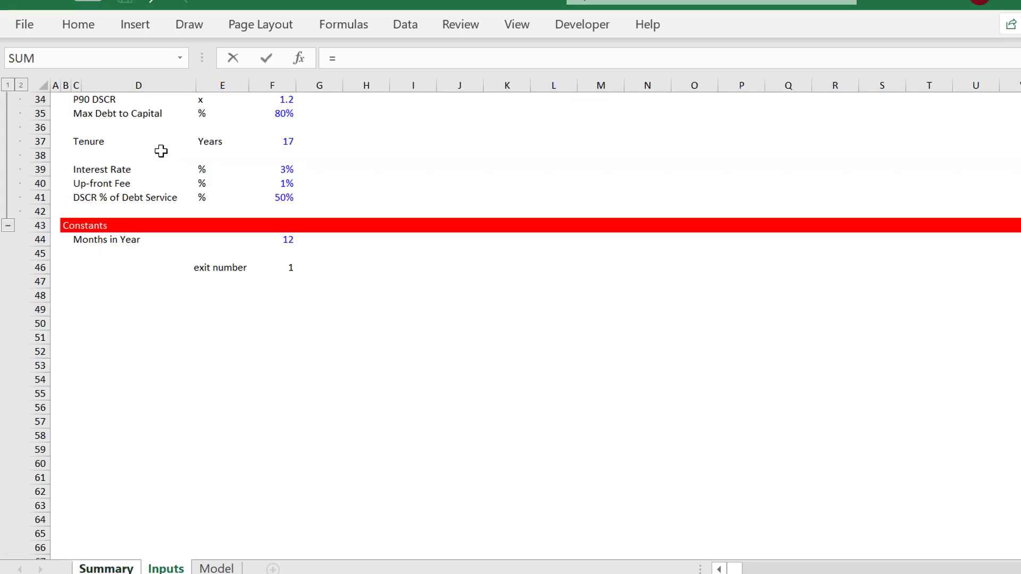
key(Home)
click(273, 282)
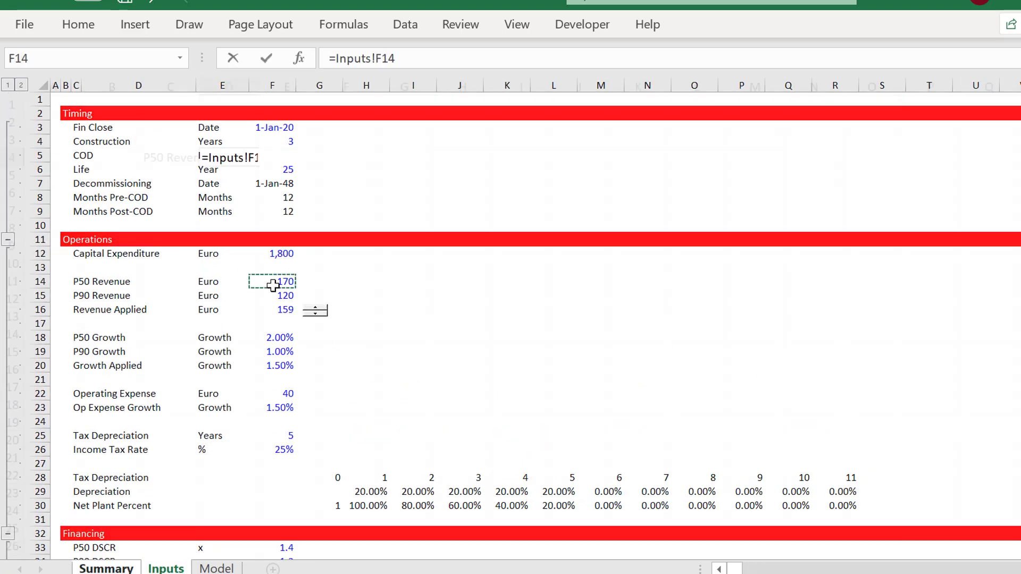
key(Return)
Enter the label P90 Revenue in C5 and widen column C to fit the labels.
key(Left)
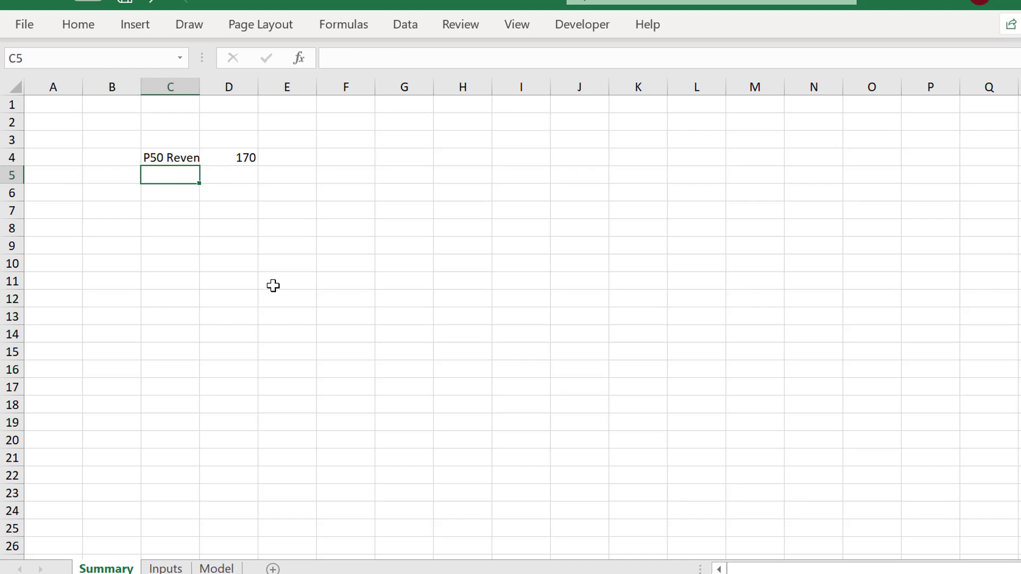
text(P90 Revenue)
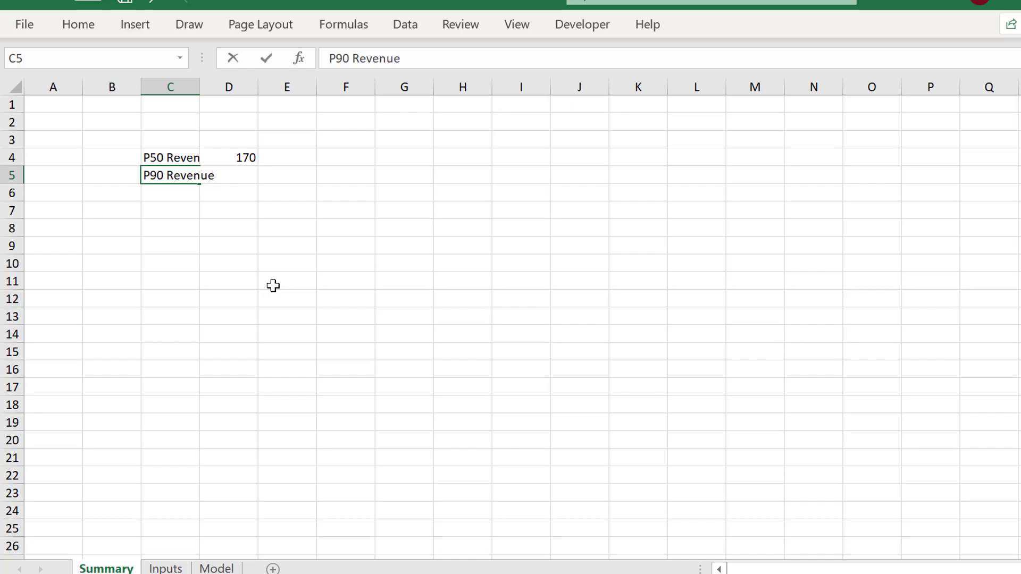
key(Return)
drag(202, 86, 255, 86)
Link D5 to the P90 Revenue value in F15 of the Inputs sheet.
key(Up)
key(Right)
text(=)
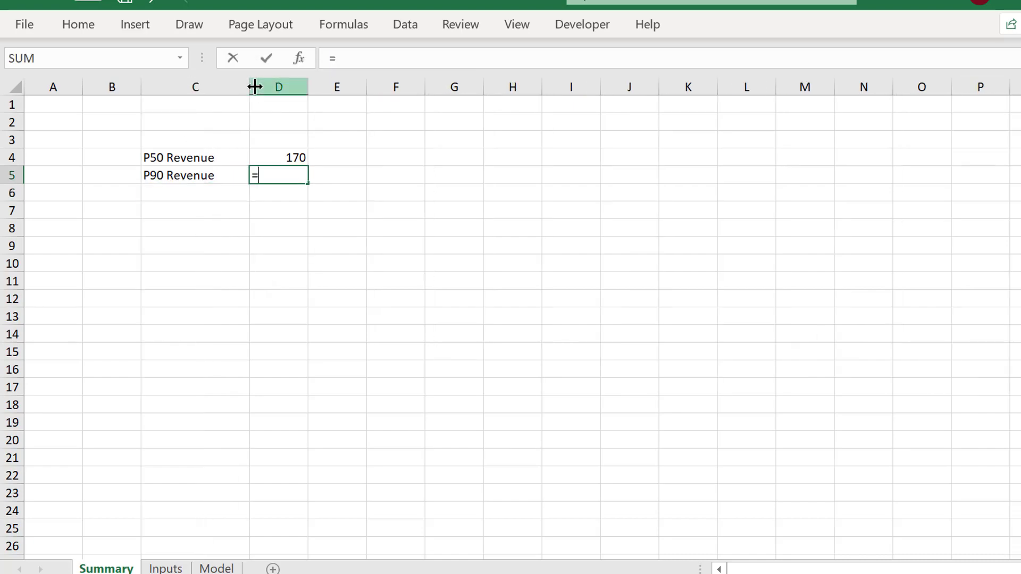
key(ctrl+Page_Down)
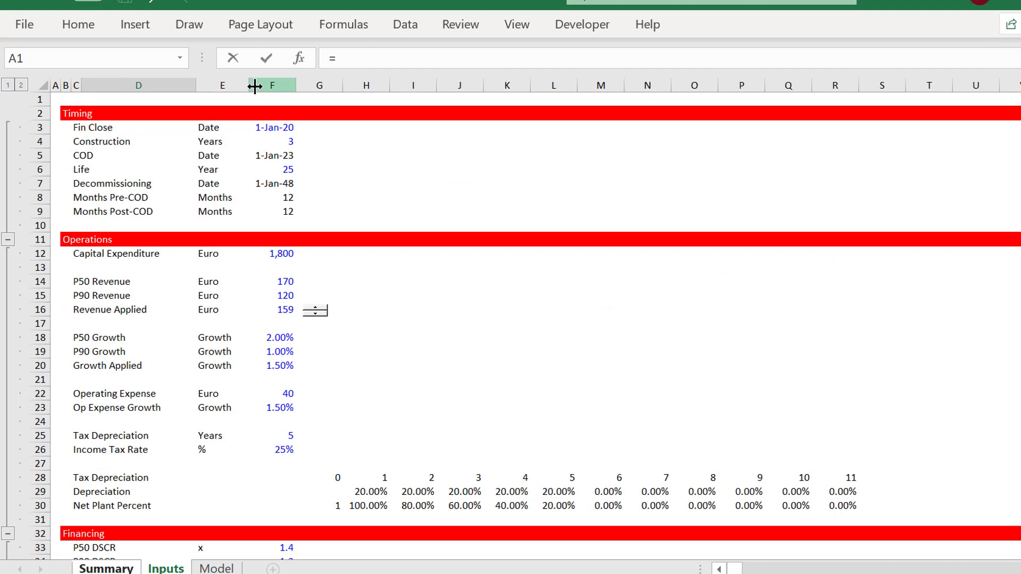
click(274, 298)
Enter the label Revenue Applied in C6 and link D6 to Inputs!F16.
key(Left)
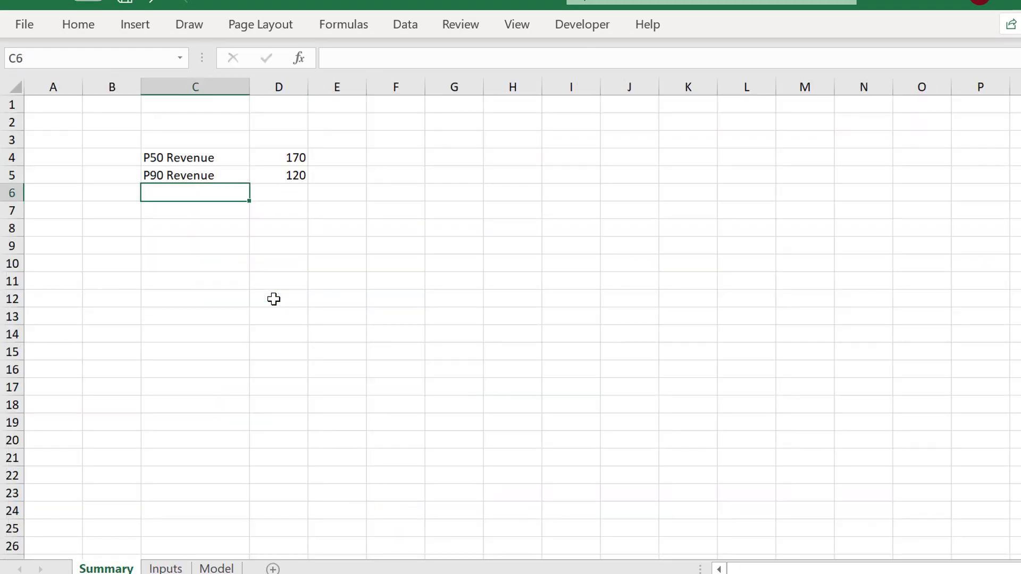
text(Reven)
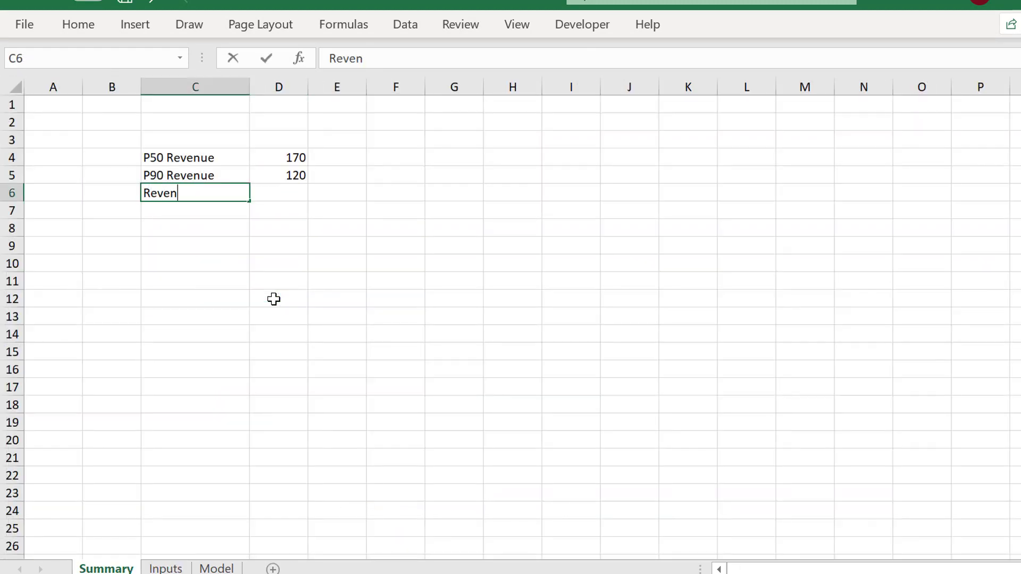
text(ue Applied)
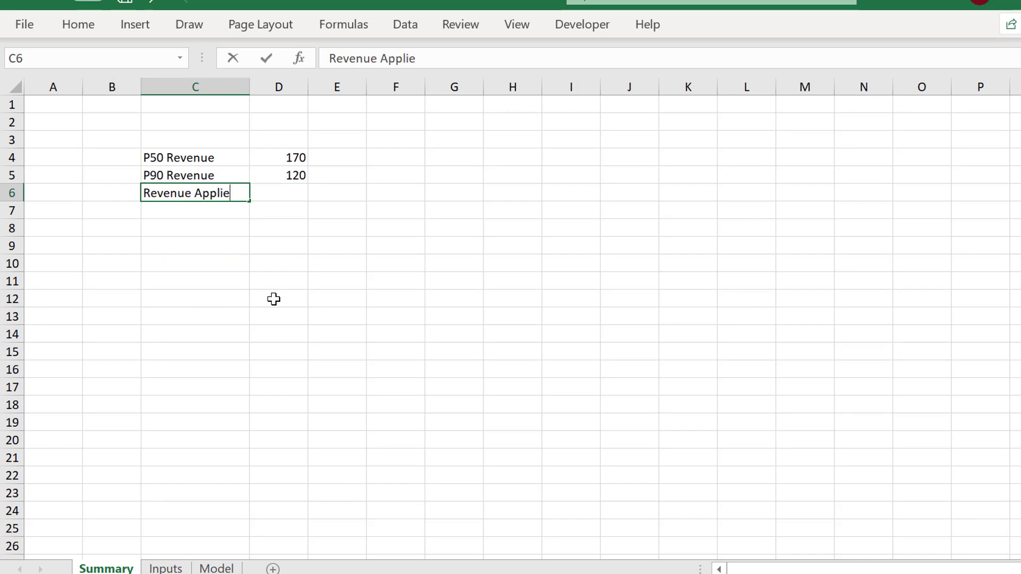
key(Return)
key(Up)
key(Right)
text(=)
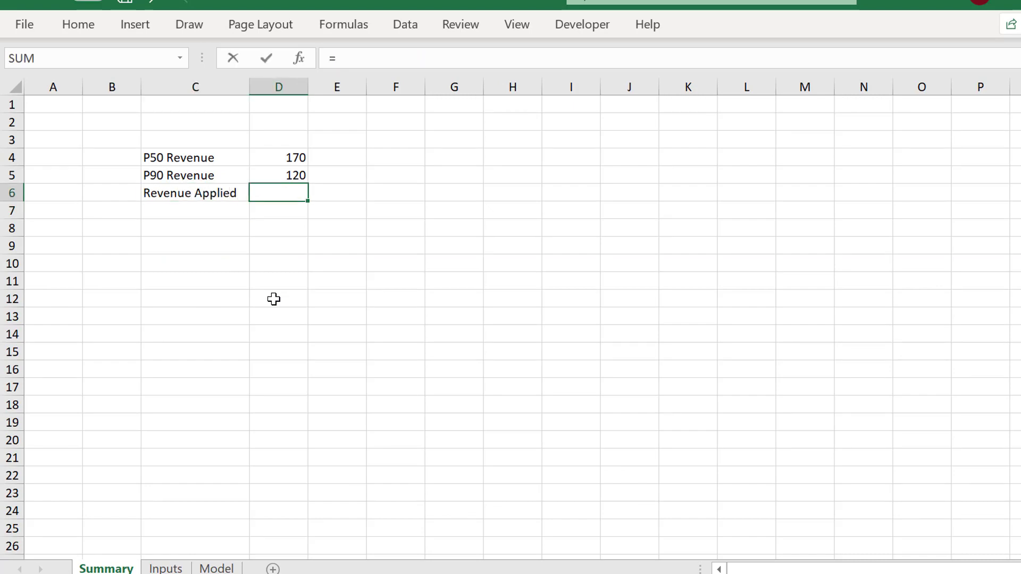
key(ctrl+Page_Down)
click(271, 313)
key(Return)
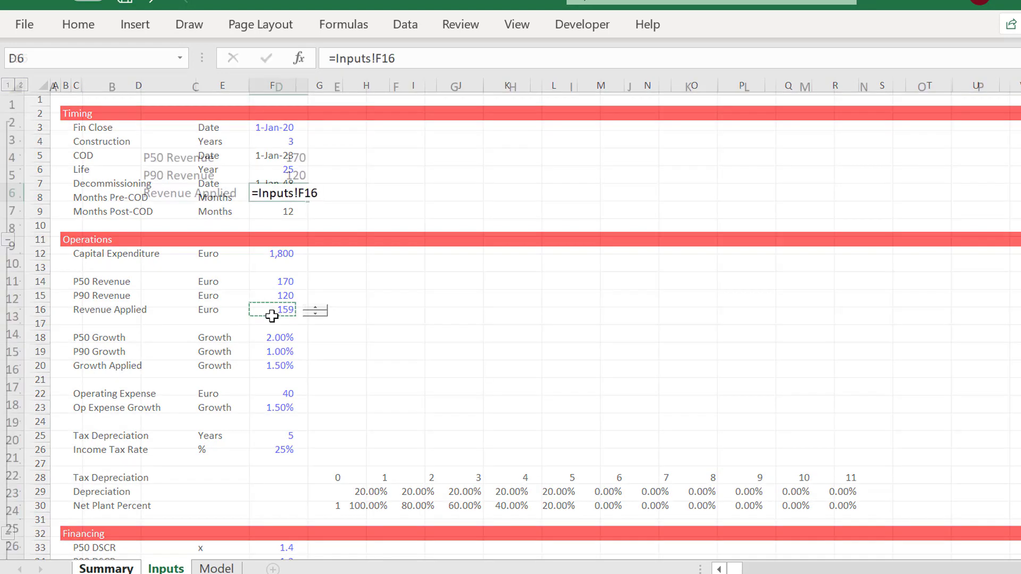
Copy the Revenue Applied spinner from the Inputs sheet and paste it beside D6 on the Summary sheet.
key(ctrl+Page_Down)
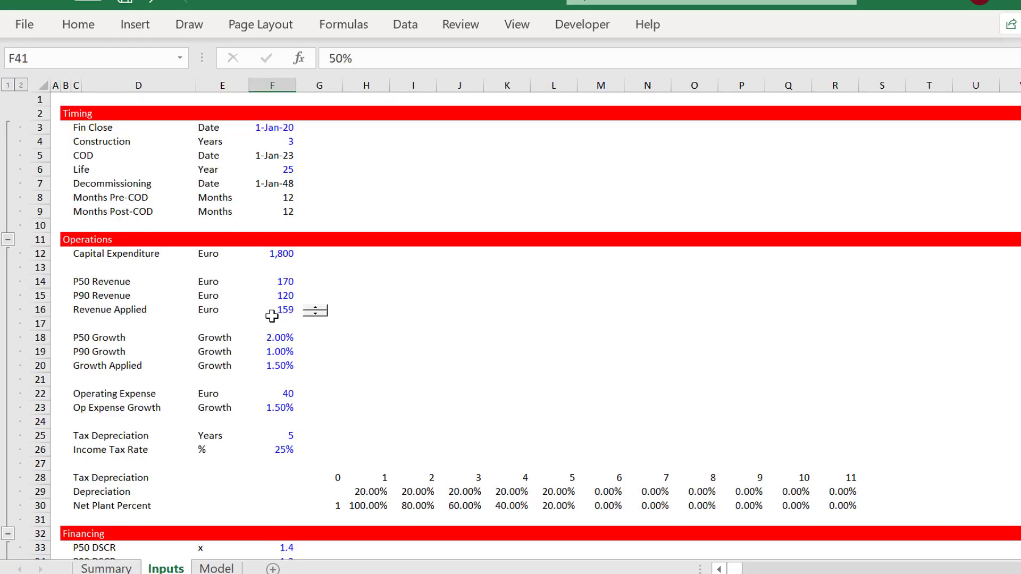
right_click(312, 313)
click(355, 359)
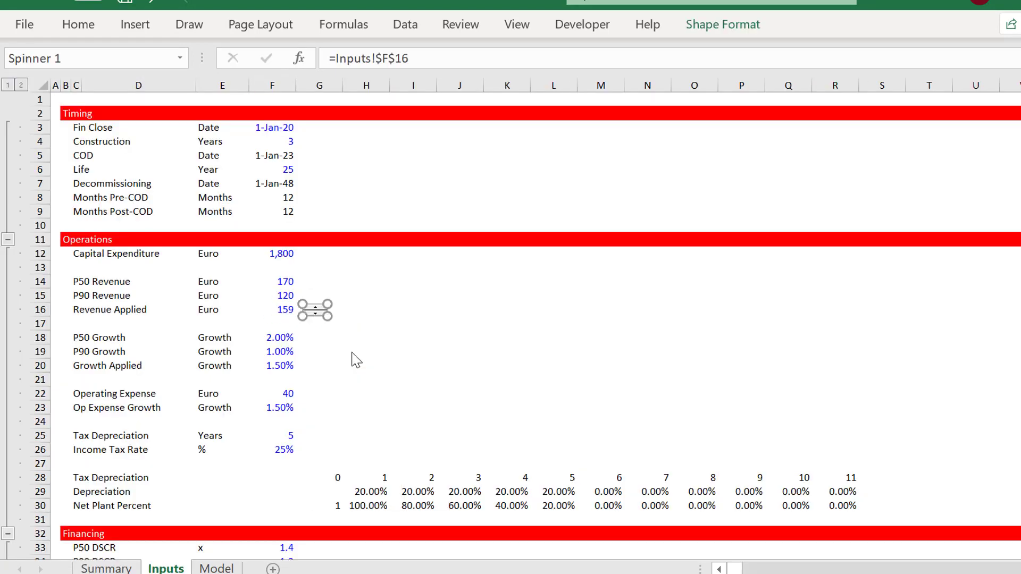
key(ctrl+Page_Up)
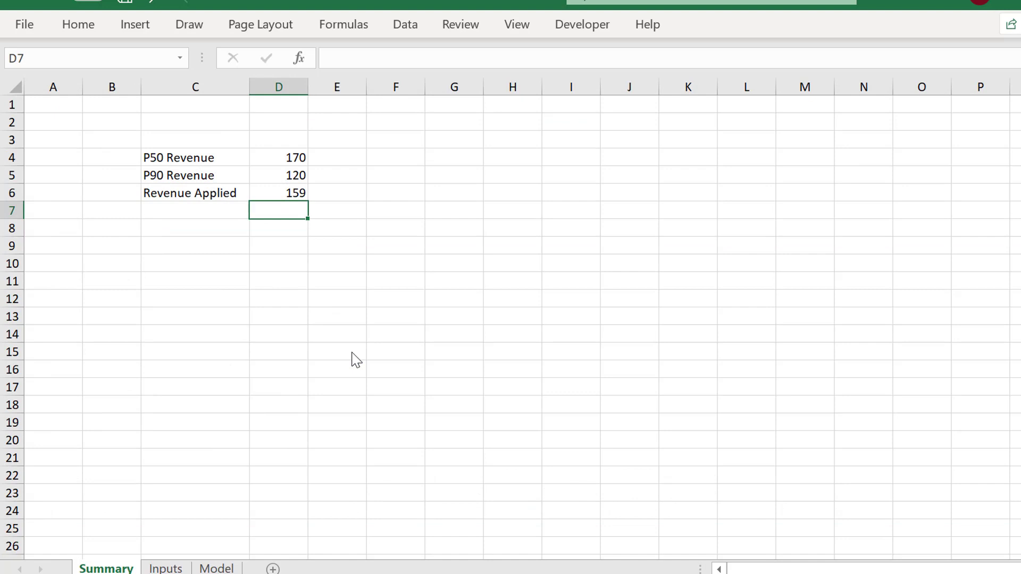
click(342, 190)
key(ctrl+v)
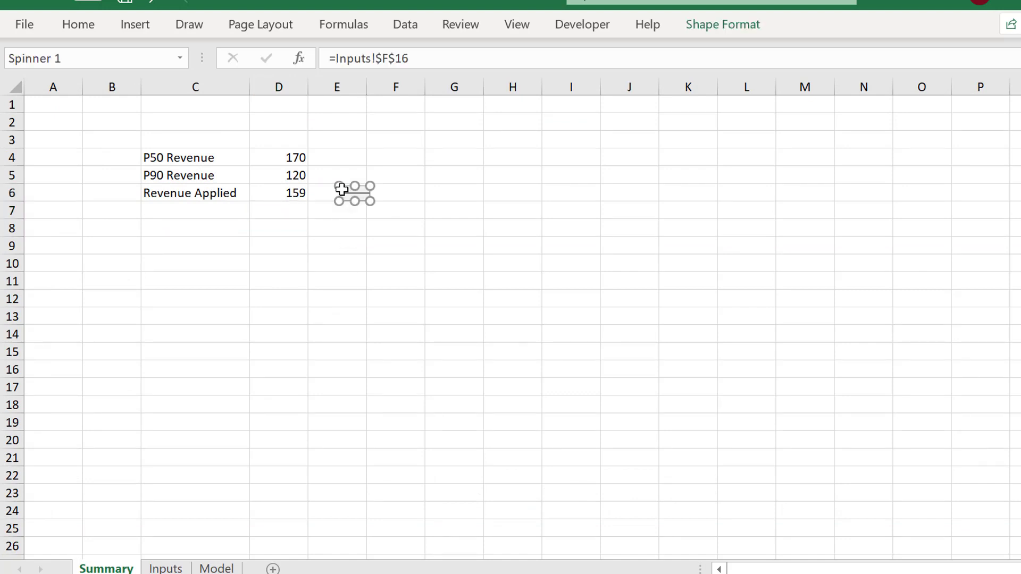
Enter the label P50 Debt Issued in C8 of the Summary sheet.
click(179, 222)
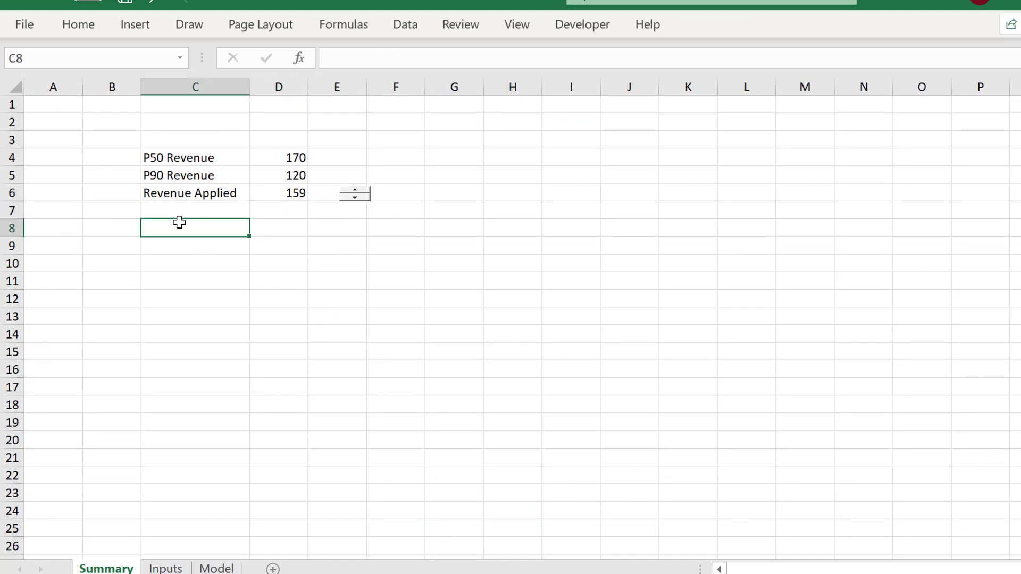
text(P50 Debt Issue)
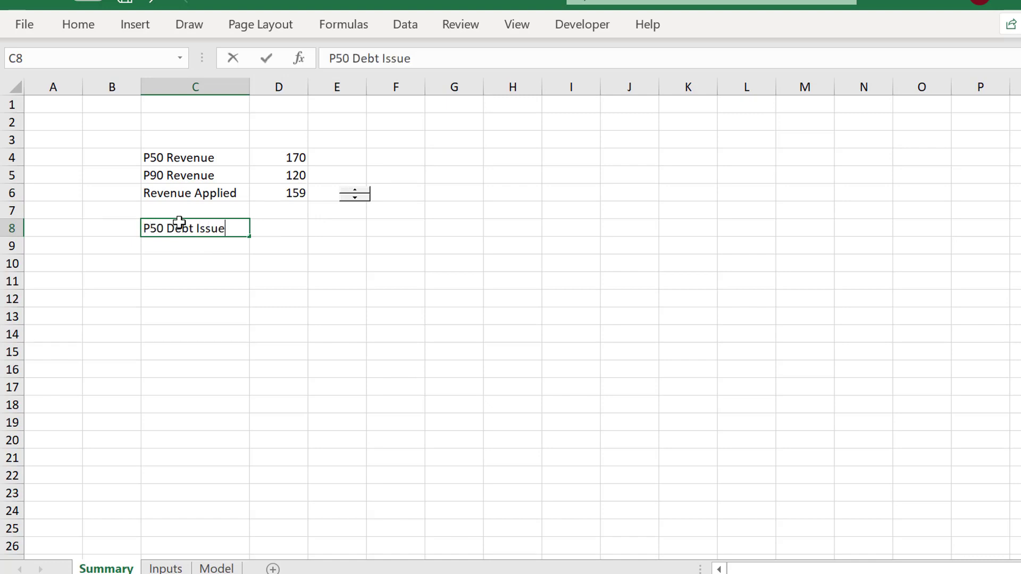
text(d)
key(Return)
Link D8 to the PV of CFADS over Debt Life (Fixed) value in F70 of the Model sheet.
key(Up)
key(Right)
text(=)
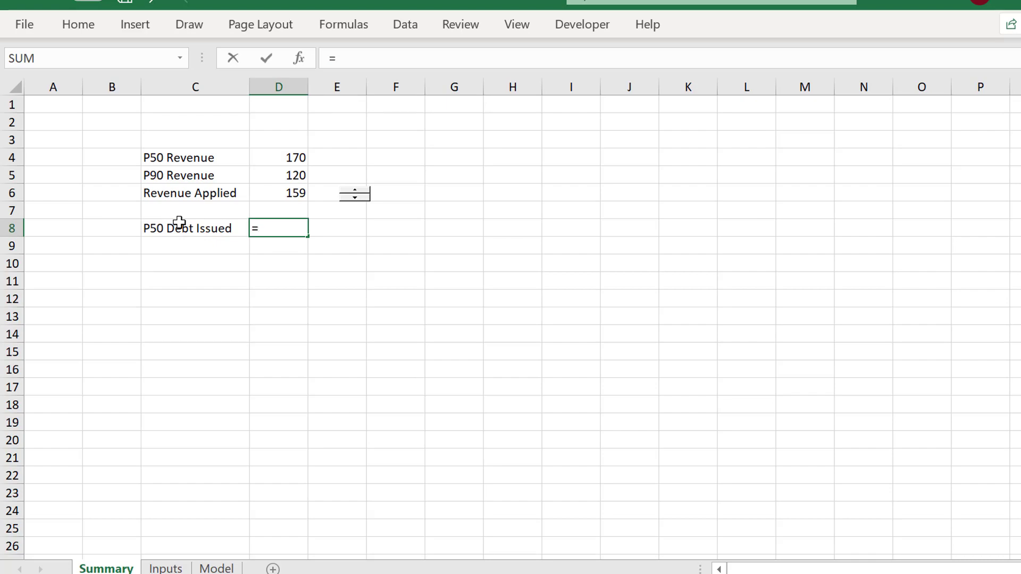
key(ctrl+Page_Down)
key(ctrl+Page_Down)
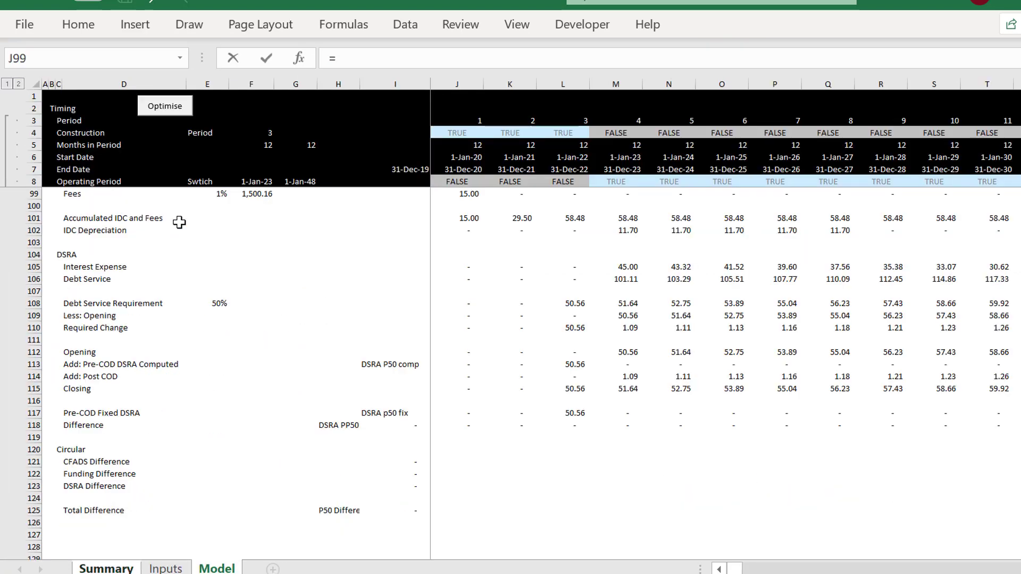
click(269, 226)
key(Page_Up)
key(Up)
key(Up)
key(Up)
key(Down)
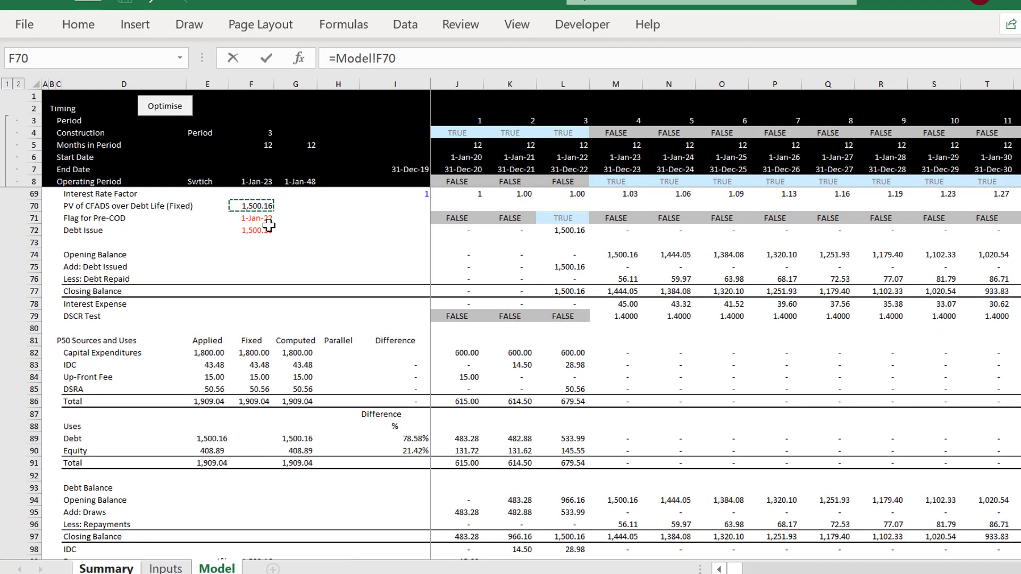
key(Up)
key(Up)
key(Up)
key(Up)
key(Up)
key(Up)
key(Up)
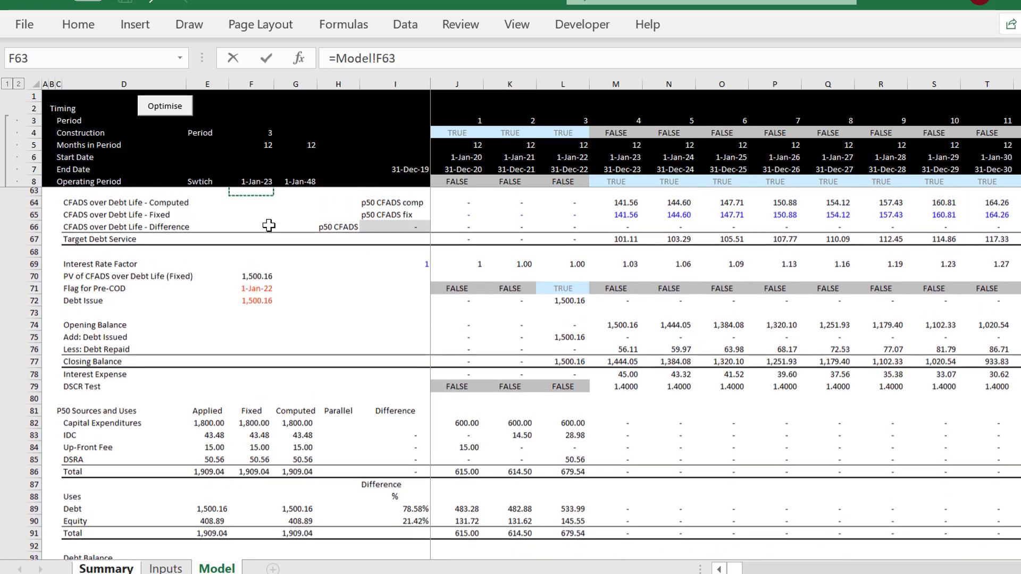
key(Down)
key(Down)
key(Down)
key(Down)
key(Down)
key(Down)
key(Down)
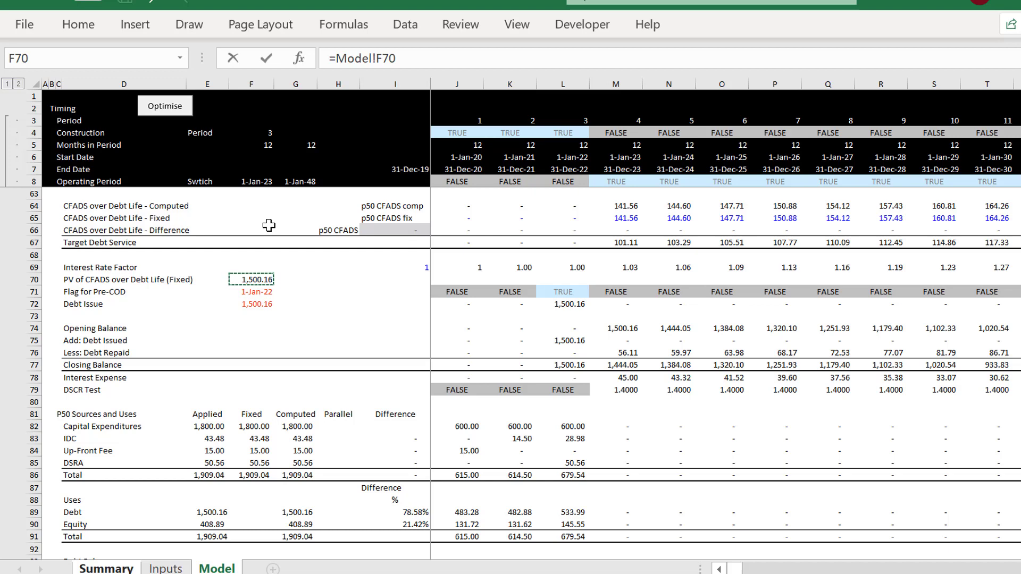
key(Return)
click(269, 227)
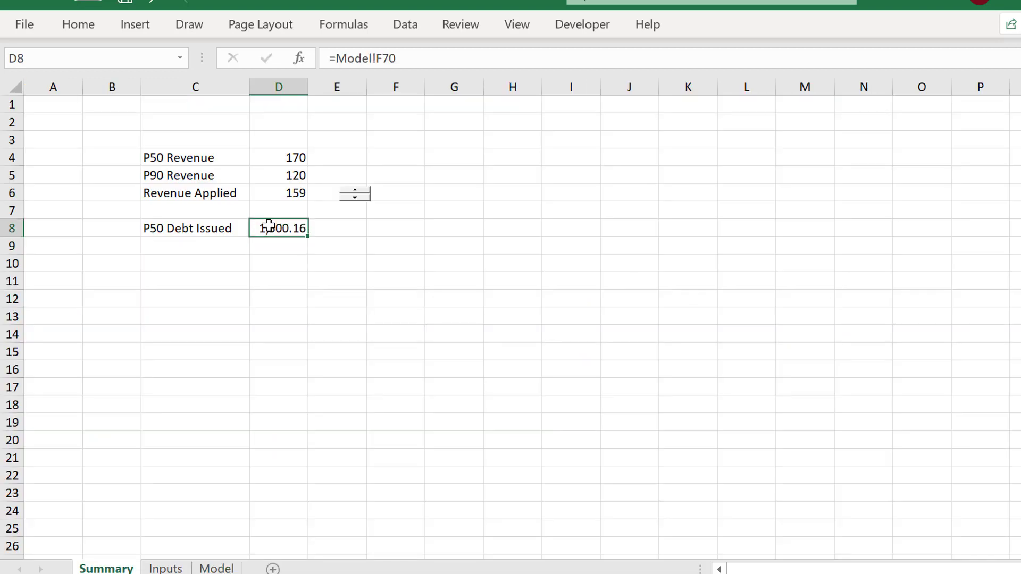
Assign this workbook's copy_paste macro to the Revenue Applied spinner on the Summary sheet.
key(Up)
key(Up)
key(Up)
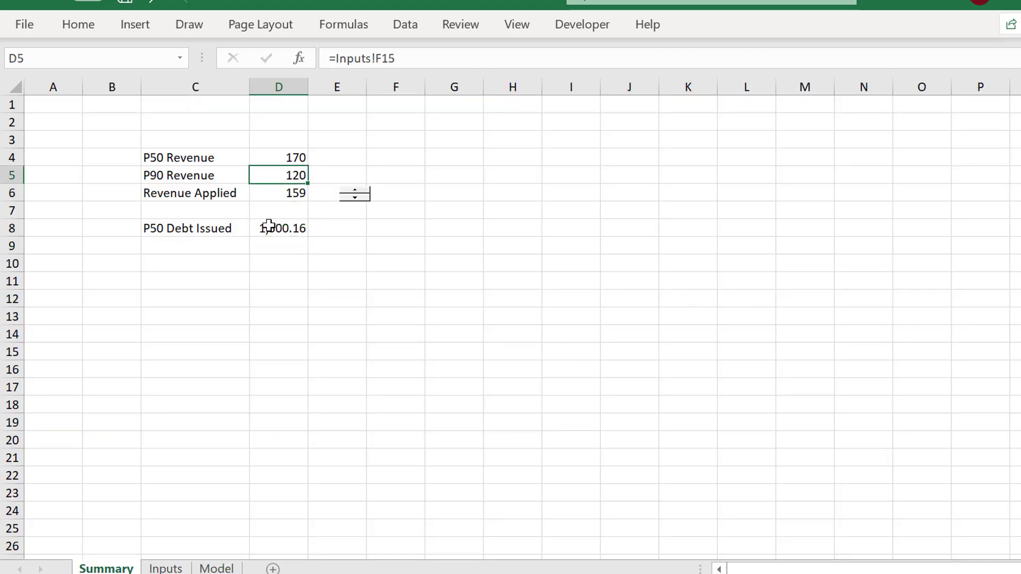
right_click(359, 197)
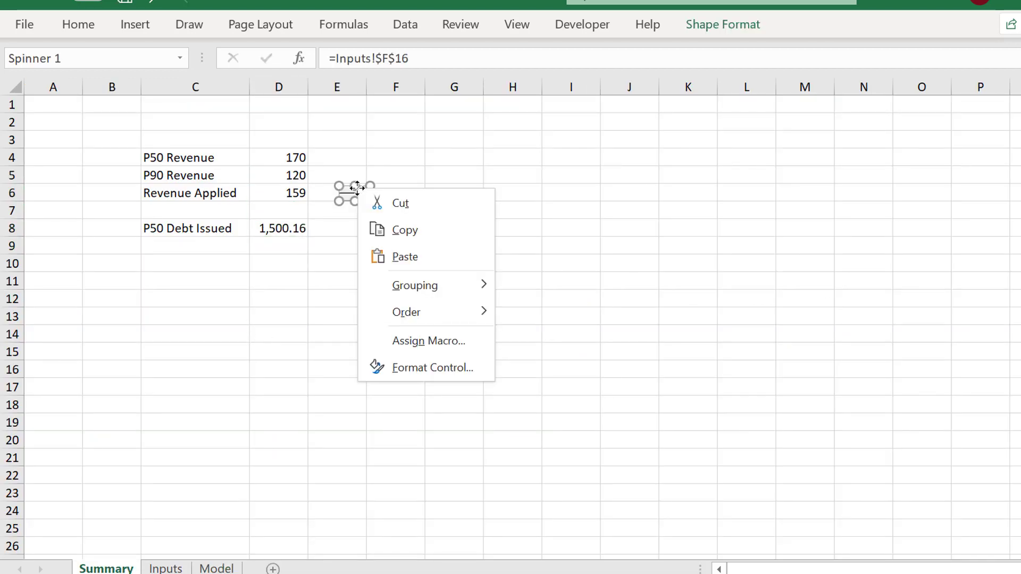
click(403, 341)
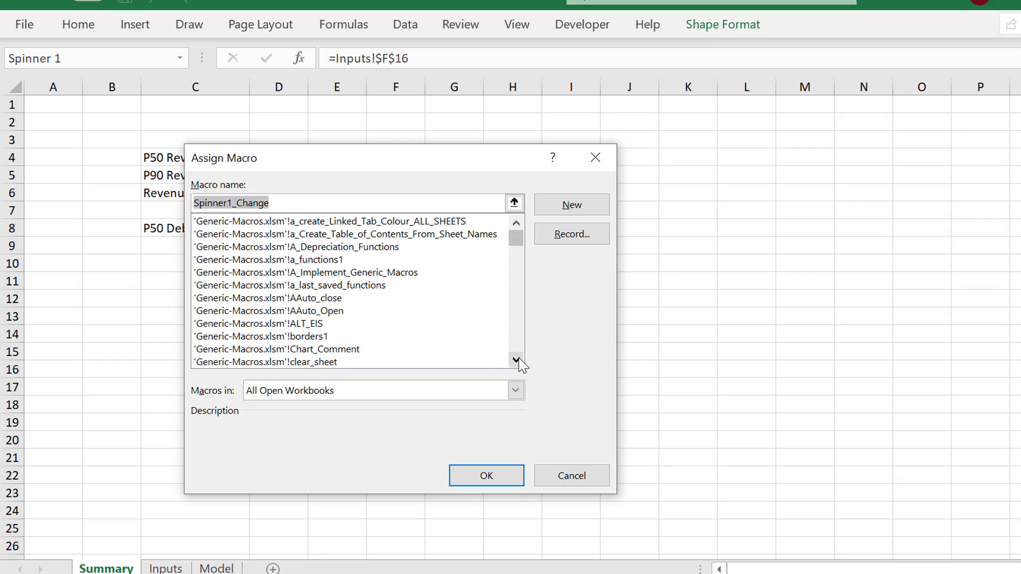
click(515, 391)
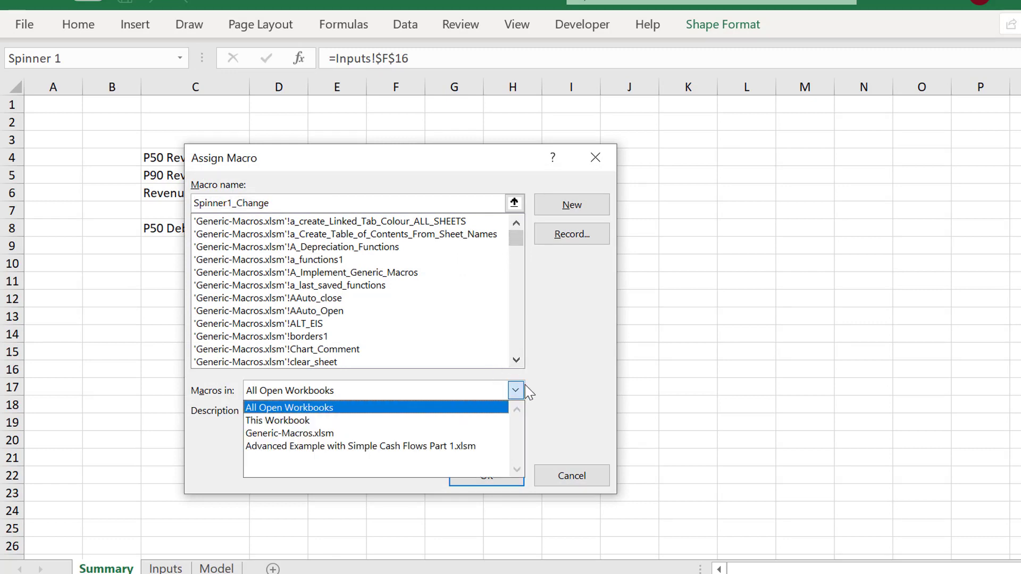
click(466, 420)
click(214, 228)
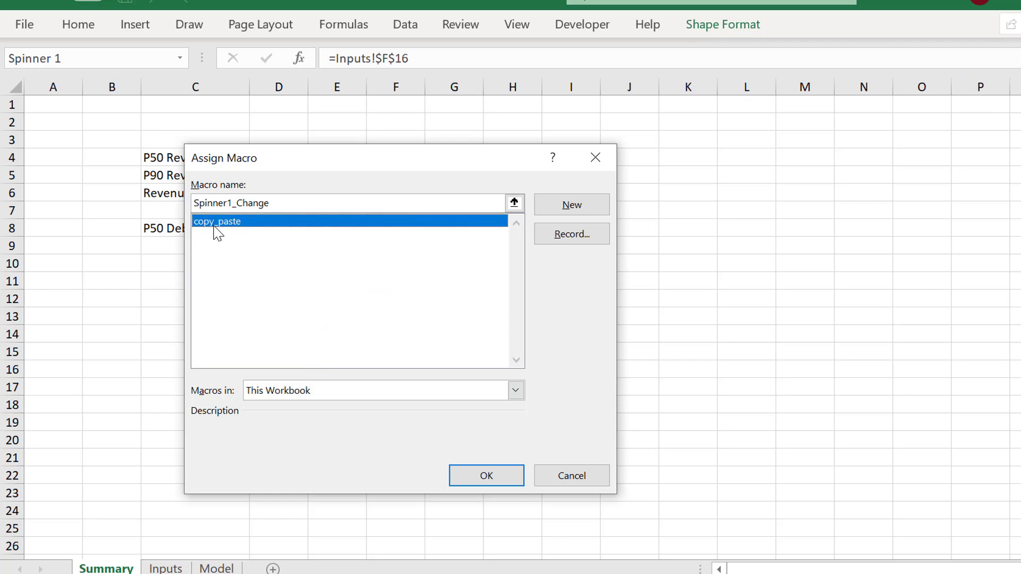
click(487, 477)
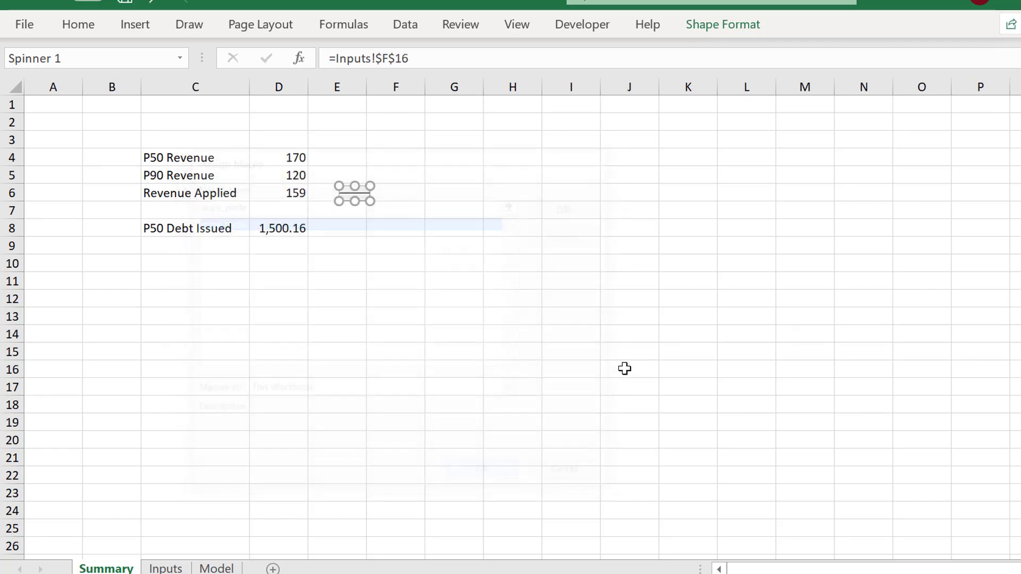
click(536, 330)
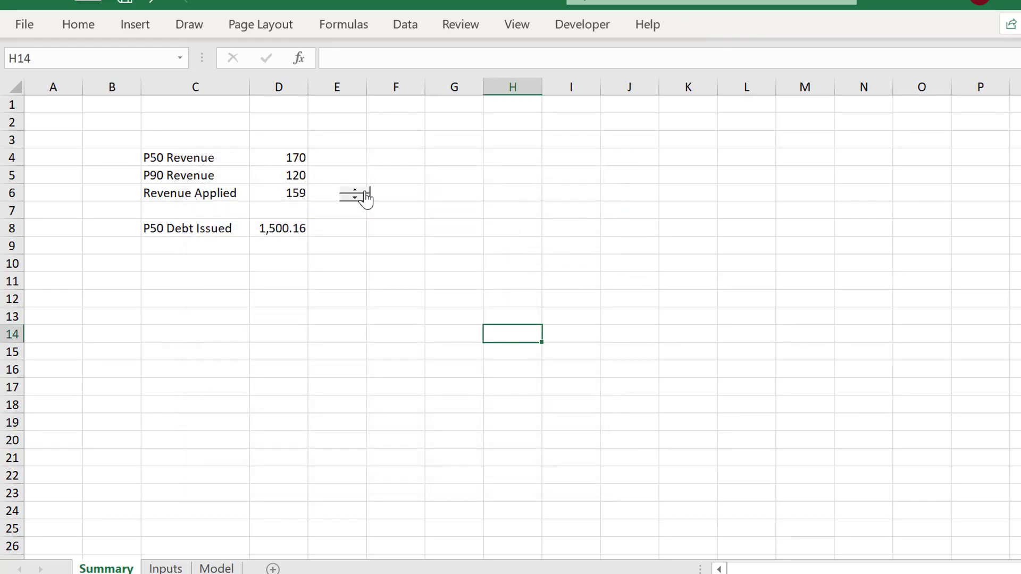
Test the Summary spinner by raising Revenue Applied to 161.
click(366, 193)
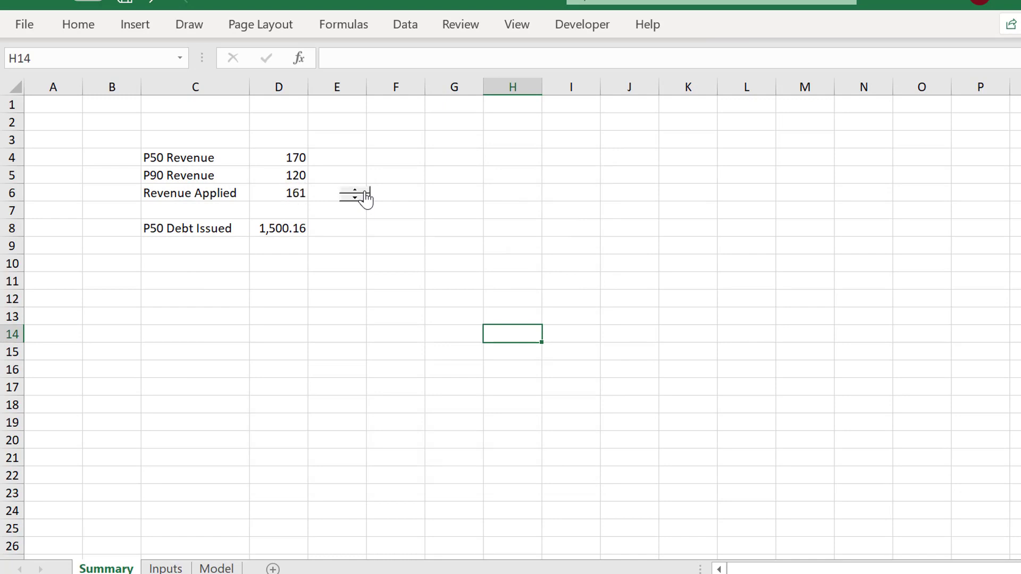
right_click(367, 198)
key(Escape)
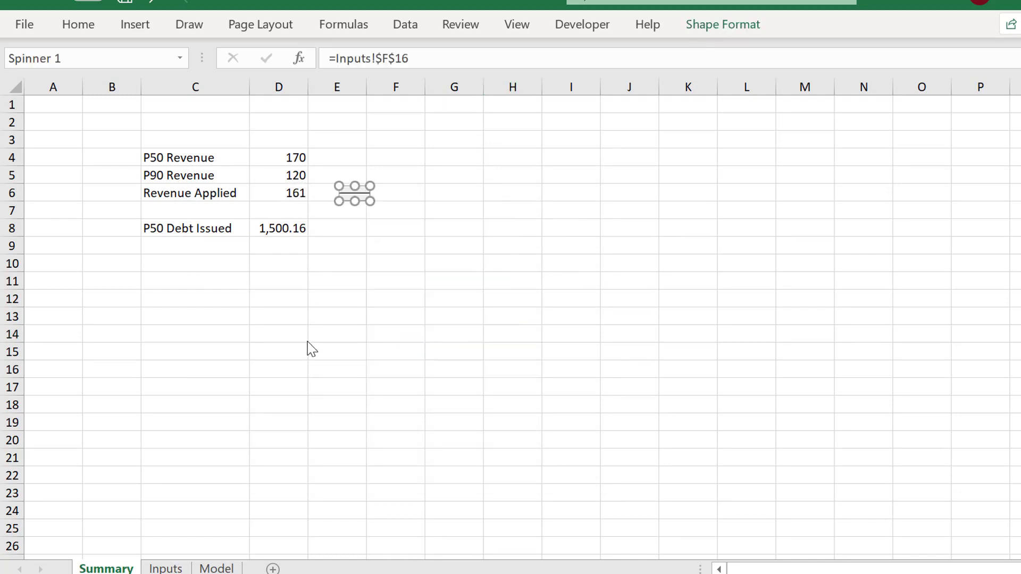
click(371, 273)
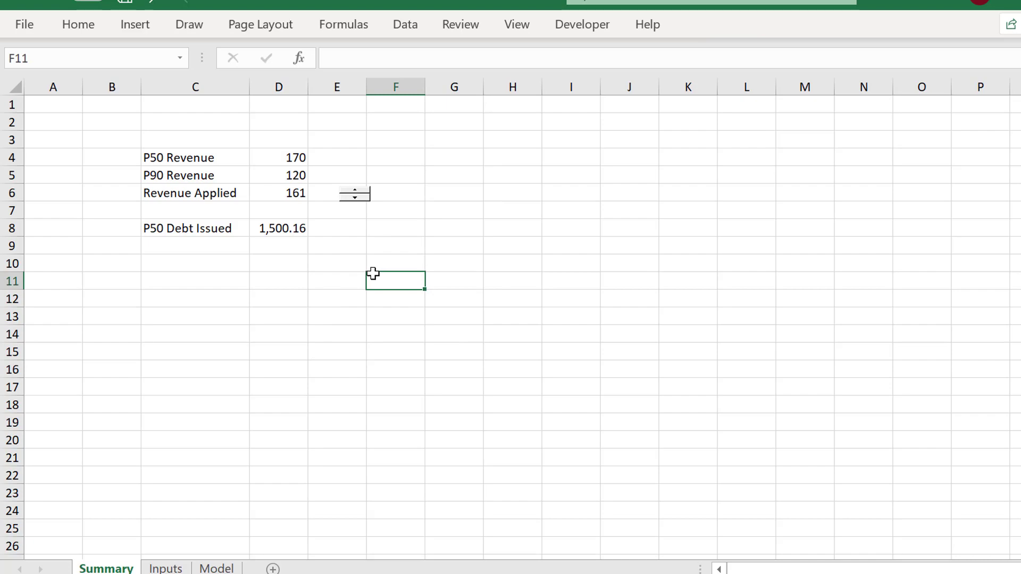
Look through the Inputs sheet's financing and constants sections for the Tenure row.
key(ctrl+Page_Down)
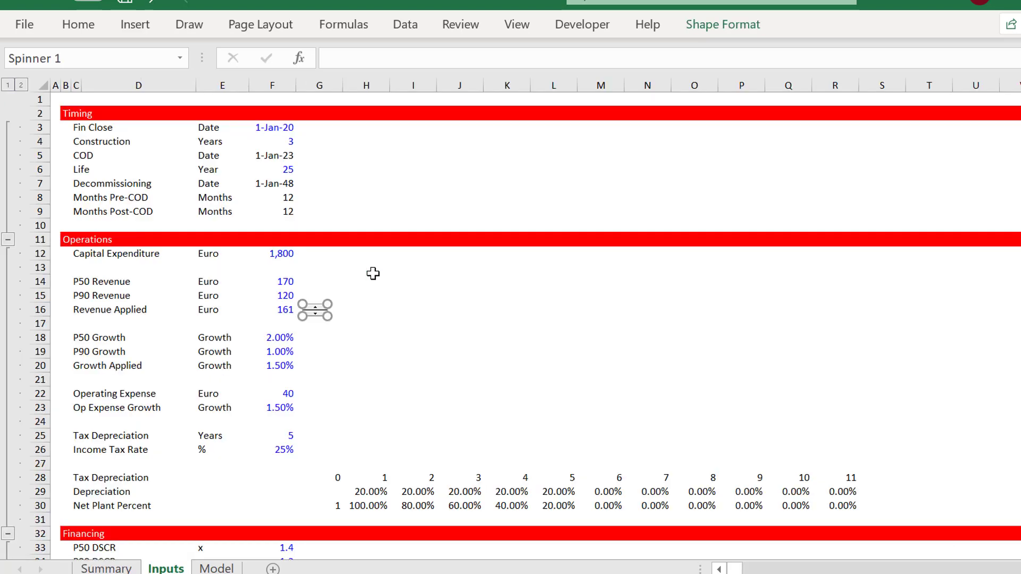
click(322, 381)
key(Left)
key(Page_Down)
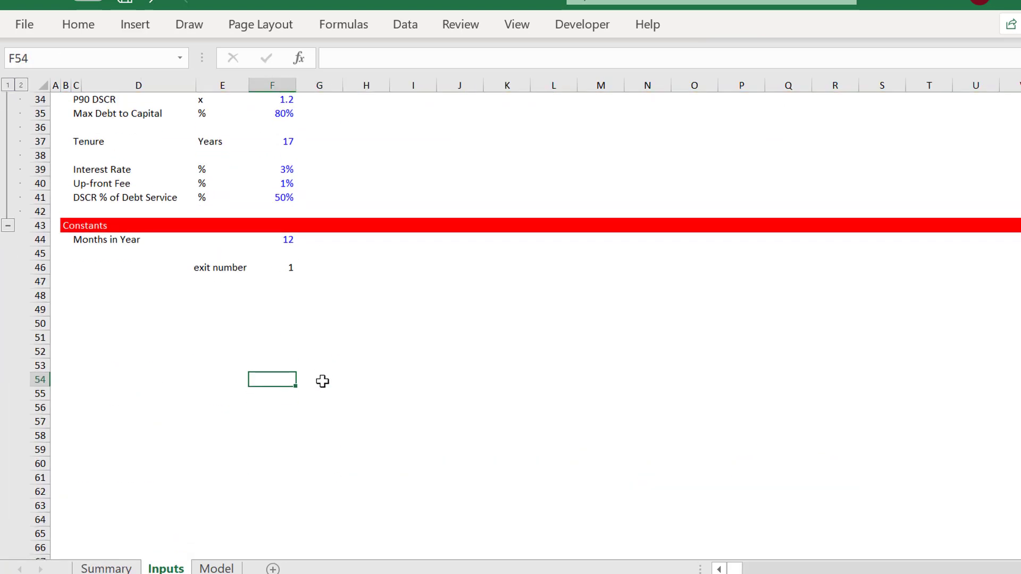
key(Up)
key(Up)
key(Up)
key(Up)
key(Up)
key(Up)
key(Up)
key(Up)
key(Up)
key(Up)
key(Up)
key(Up)
key(Up)
key(Up)
key(Up)
key(Up)
key(Up)
key(Right)
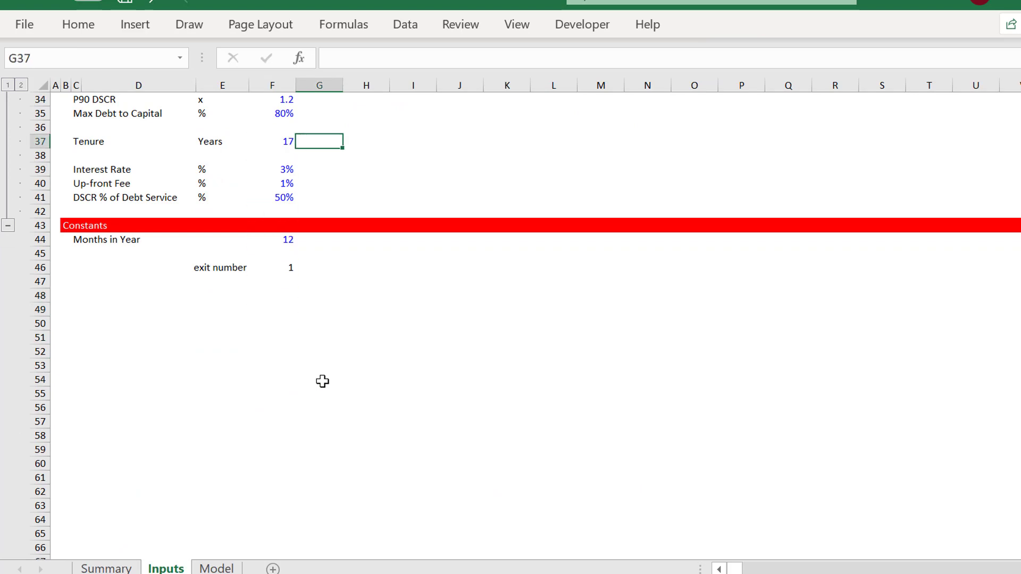
Copy the Revenue Applied spinner on the Inputs sheet and paste it beside the Tenure value in G37.
key(Page_Up)
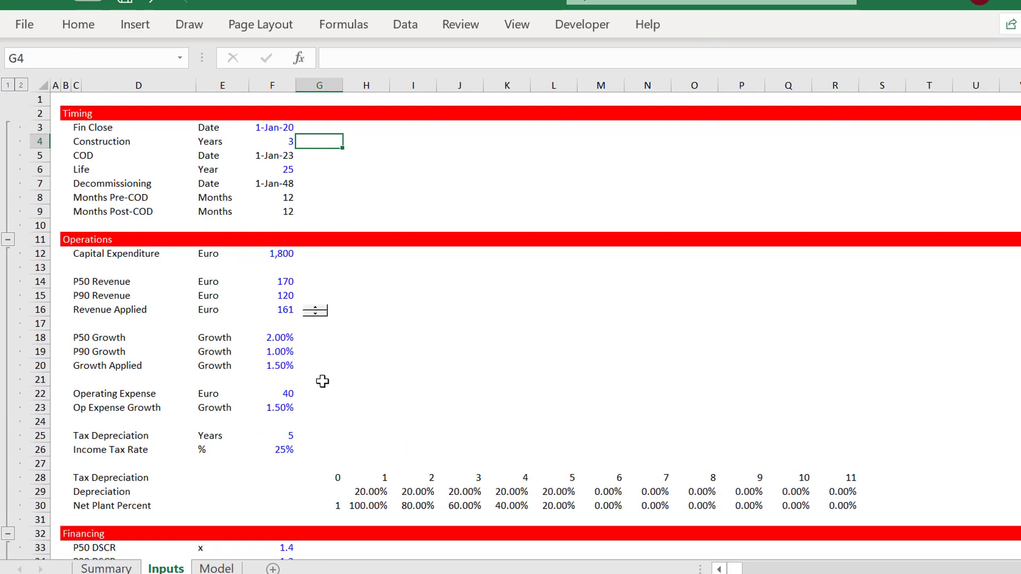
right_click(313, 314)
click(335, 358)
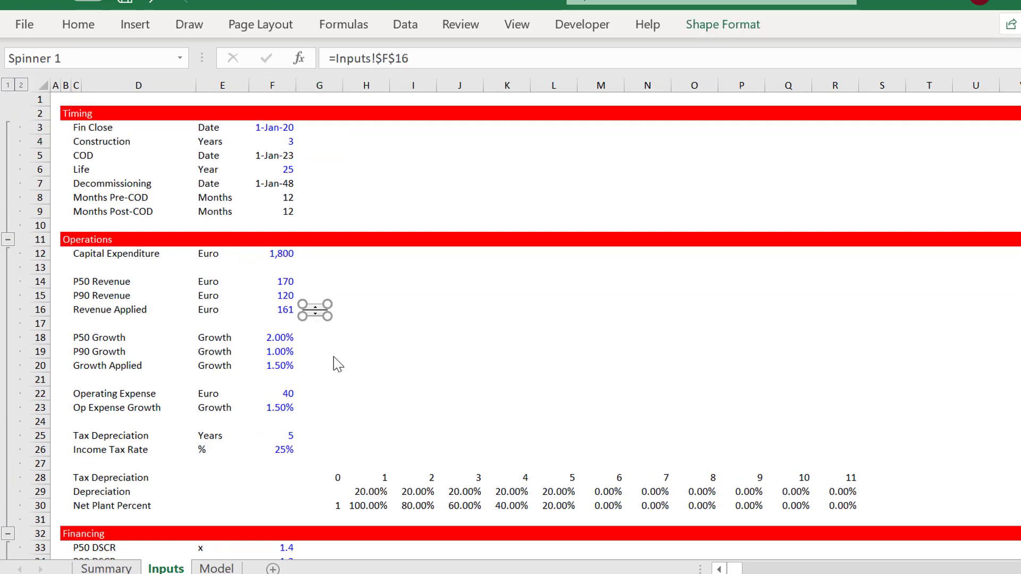
key(Page_Down)
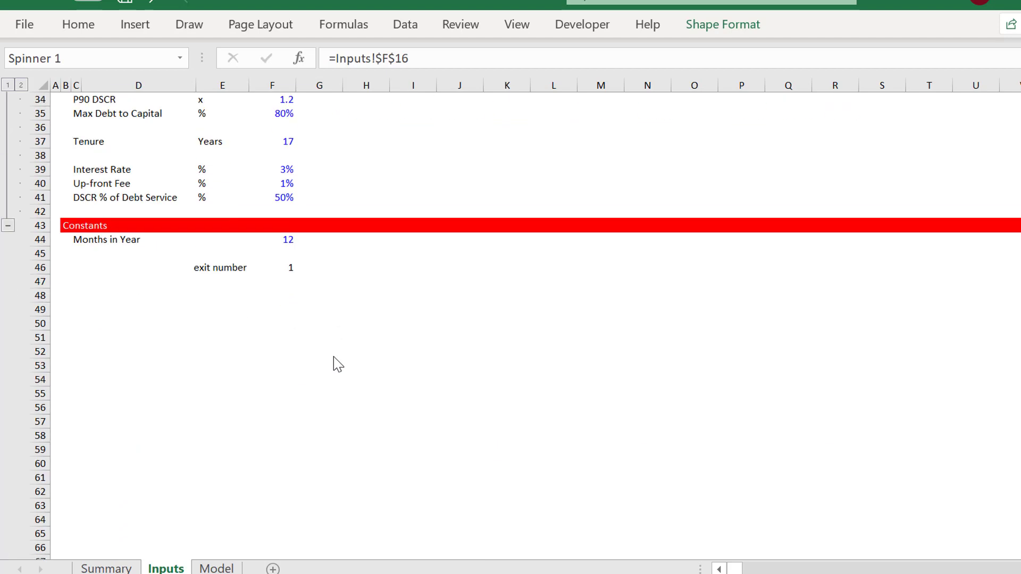
click(327, 138)
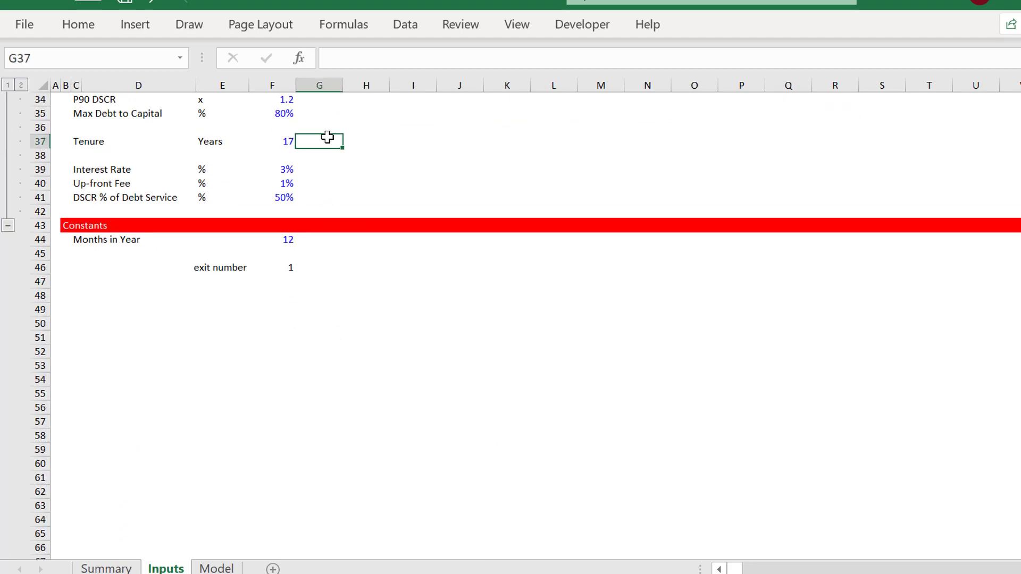
click(339, 207)
key(Up)
key(Up)
key(Up)
key(Up)
key(Up)
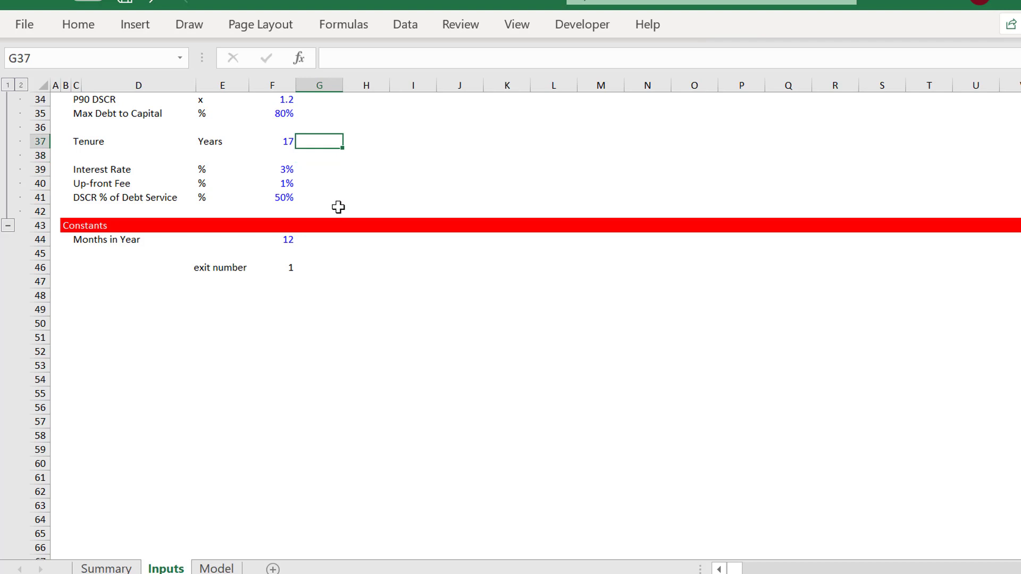
key(ctrl+v)
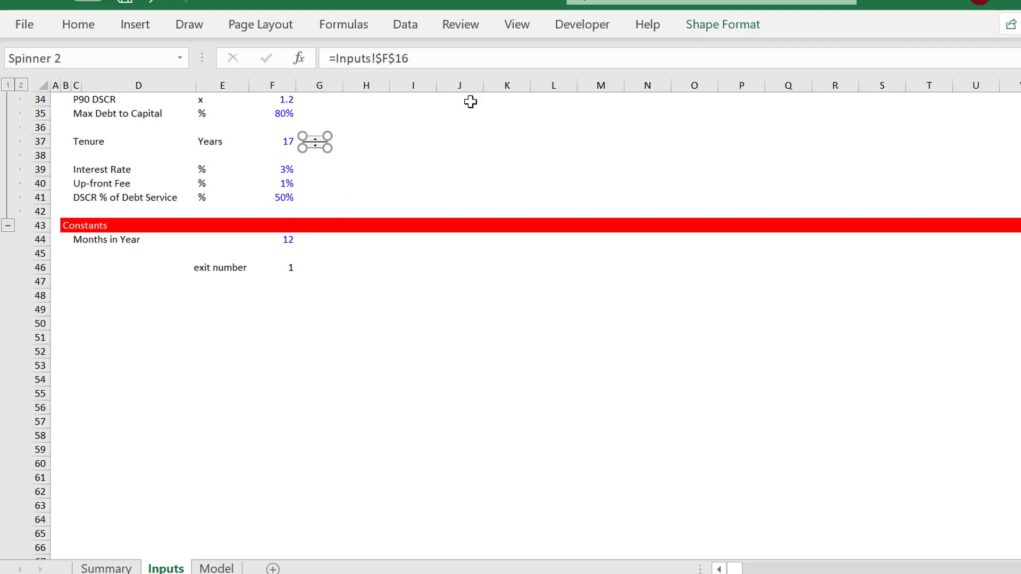
Change the pasted spinner's linked cell to Inputs!$F$37 so that it drives the Tenure.
click(443, 56)
key(BackSpace)
key(BackSpace)
text(37)
click(414, 171)
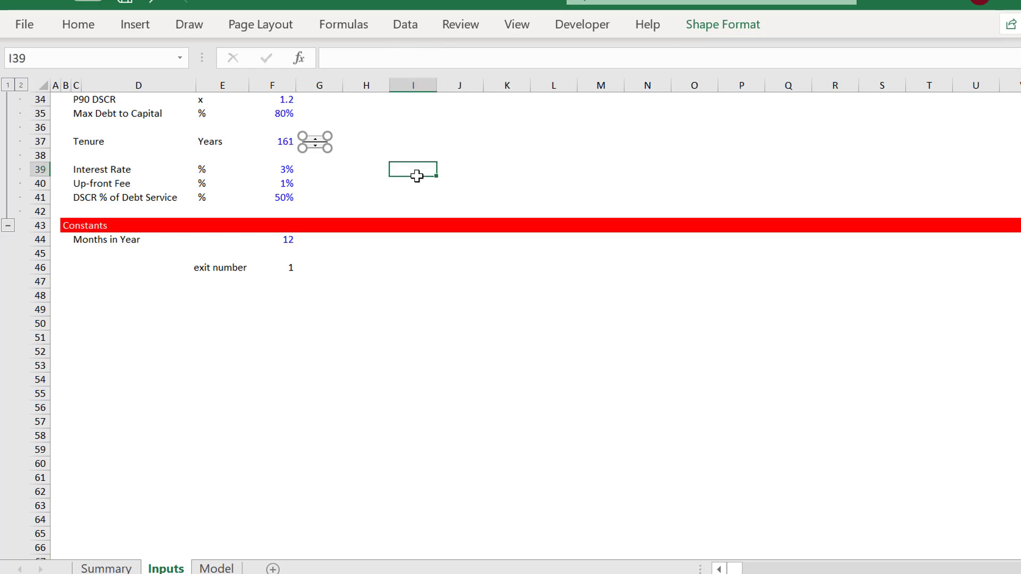
Set the Tenure spinner's minimum to 7 and maximum to 20, and use it to lower the Tenure to 14.
right_click(319, 148)
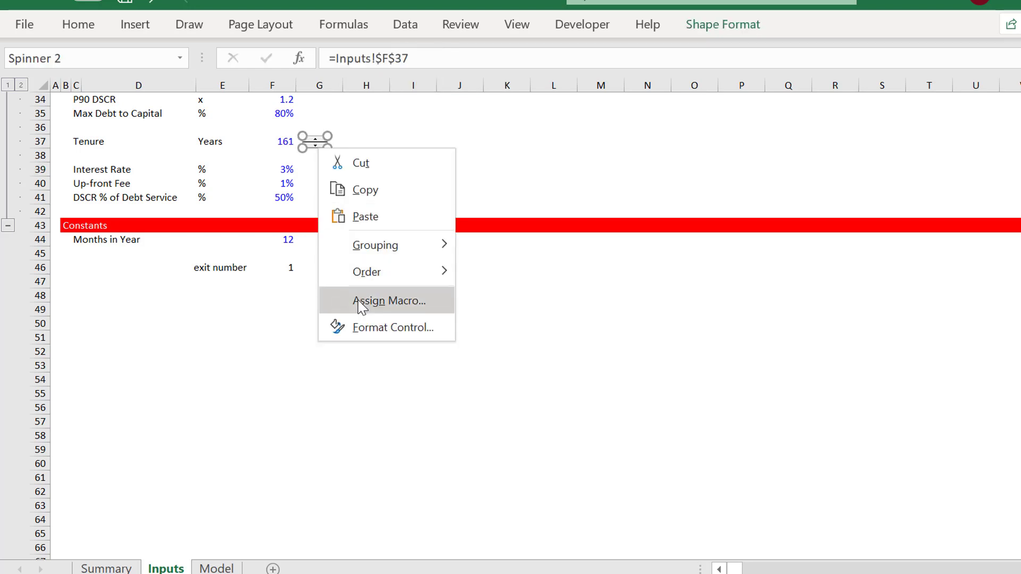
click(365, 328)
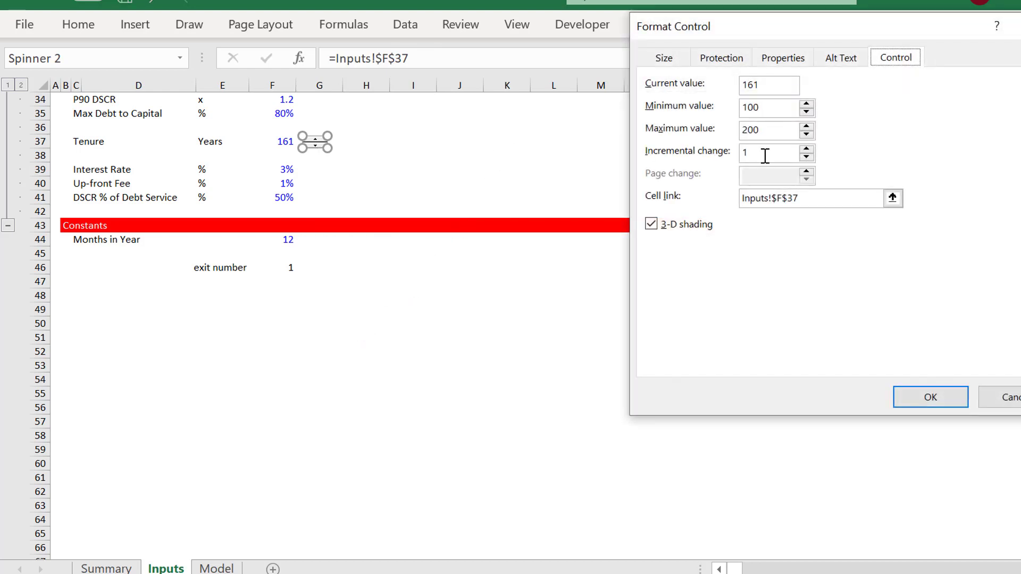
click(782, 136)
key(BackSpace)
key(BackSpace)
key(BackSpace)
click(777, 109)
key(BackSpace)
click(764, 135)
text(20)
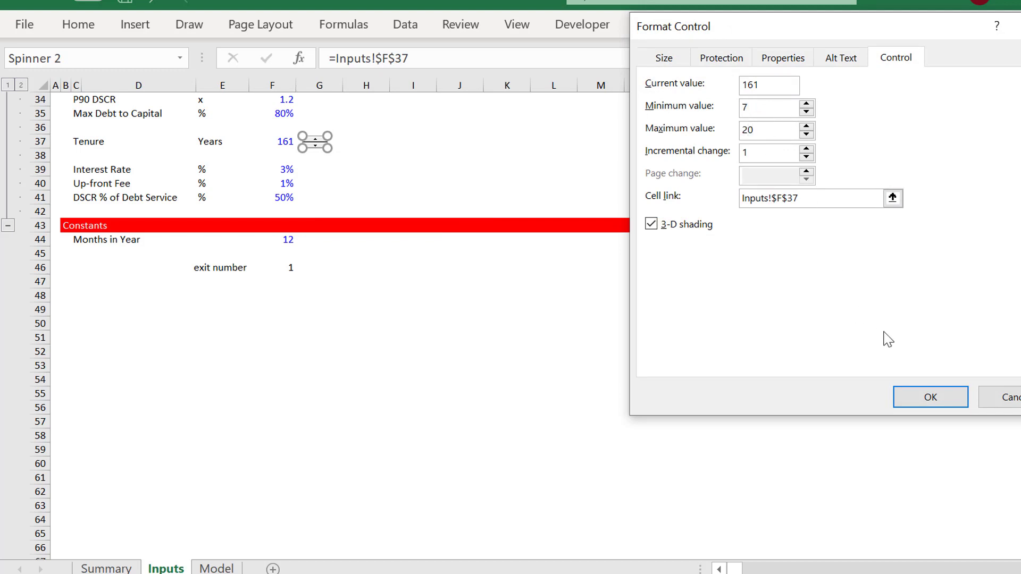
click(912, 398)
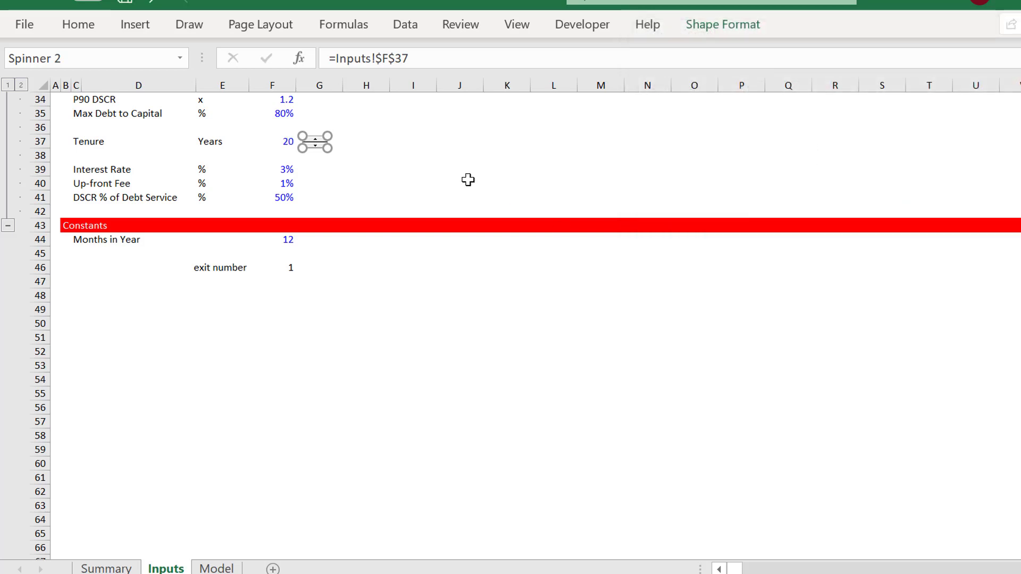
click(421, 168)
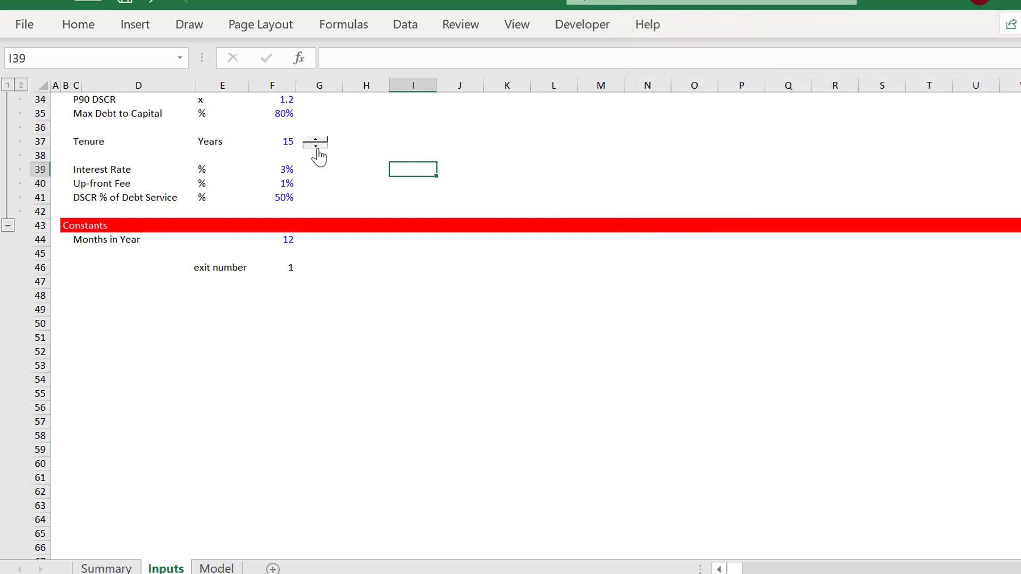
click(316, 147)
Copy the Tenure spinner from the Inputs sheet and paste it at E10 on the Summary sheet.
right_click(318, 146)
click(355, 189)
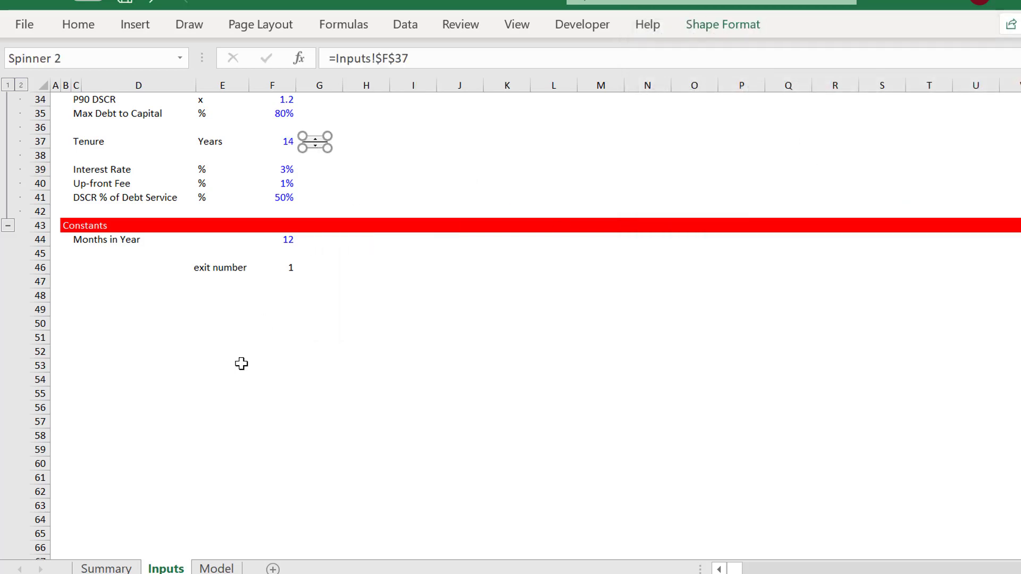
click(115, 570)
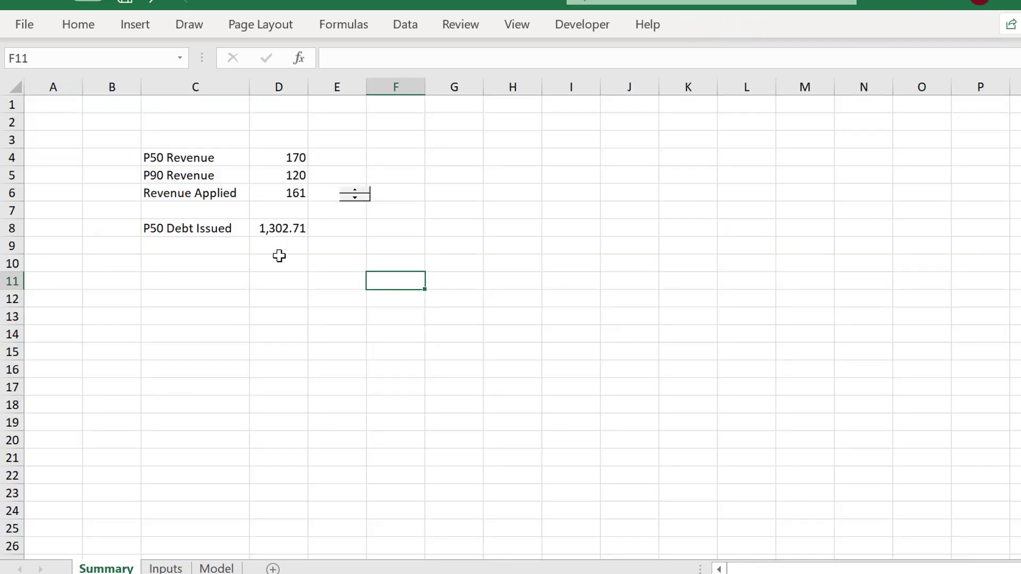
click(337, 268)
key(ctrl+v)
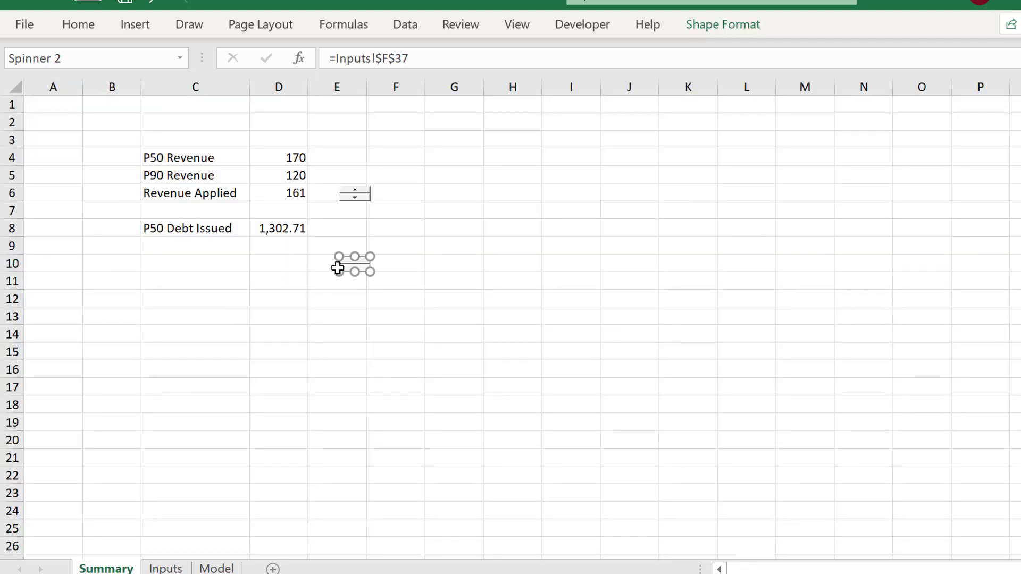
Label C10 on the Summary sheet Tenure and link D10 to the Tenure value in F37 of the Inputs sheet.
click(155, 267)
text(Tenure)
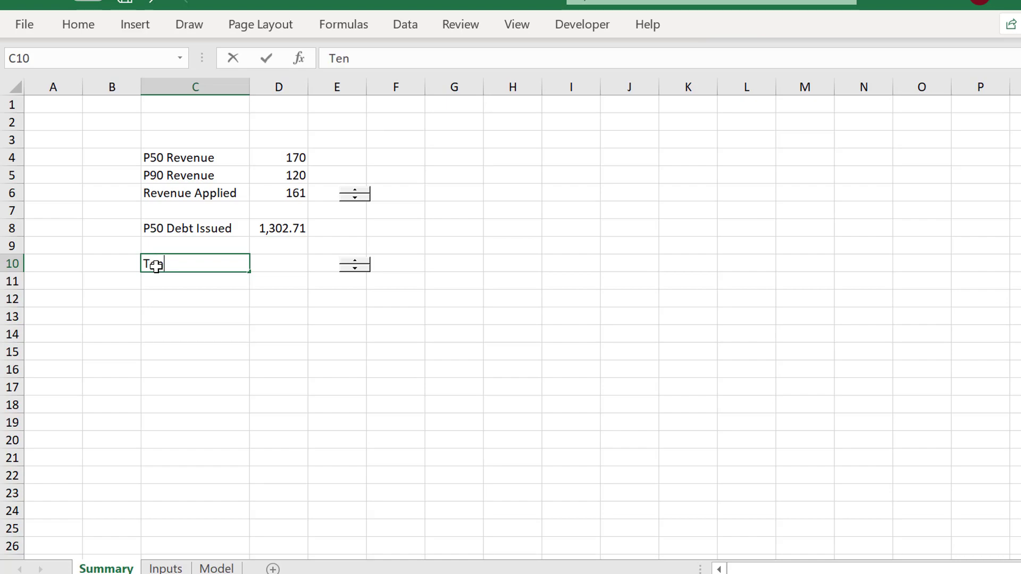
click(266, 267)
text(=)
key(ctrl+Page_Down)
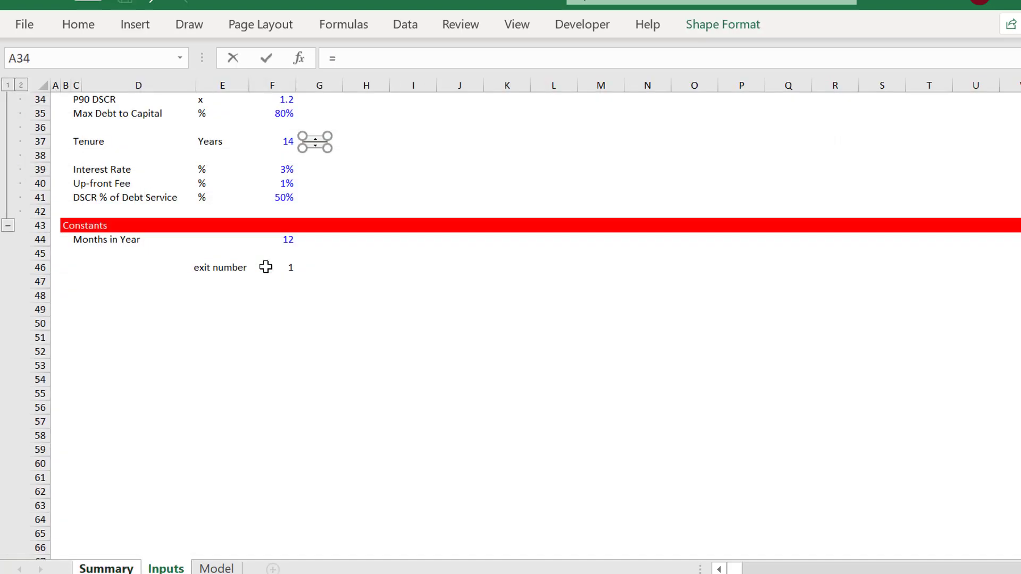
key(ctrl+Page_Down)
key(ctrl+Page_Up)
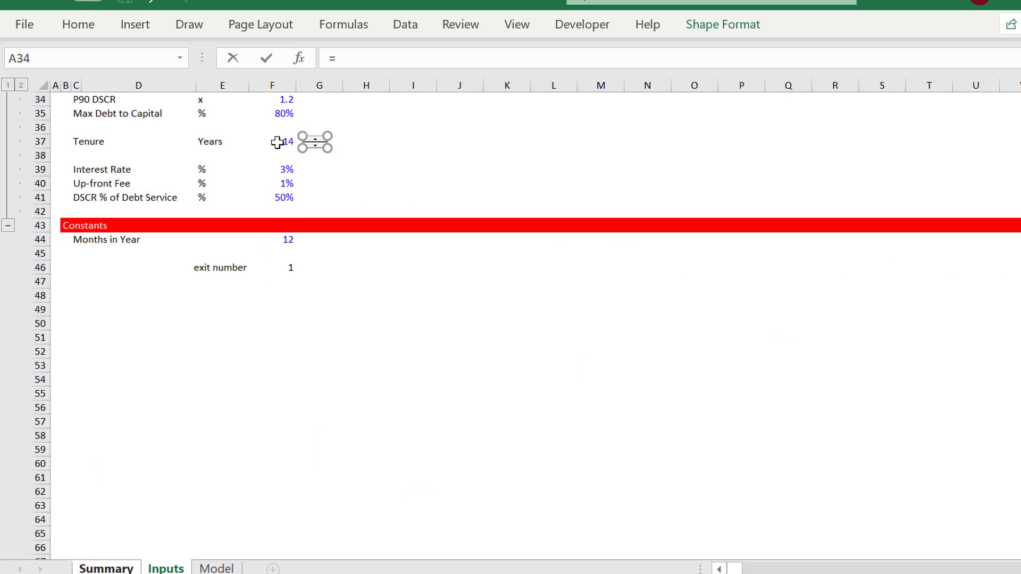
click(276, 141)
key(F4)
key(Return)
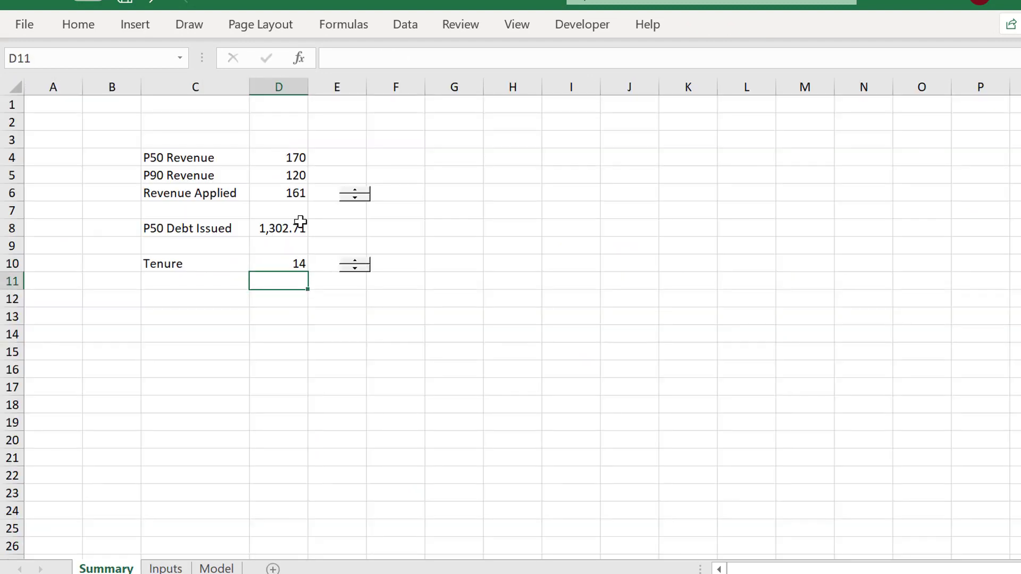
Assign the copy_paste macro to the Tenure spinner on the Summary sheet.
right_click(354, 266)
click(402, 420)
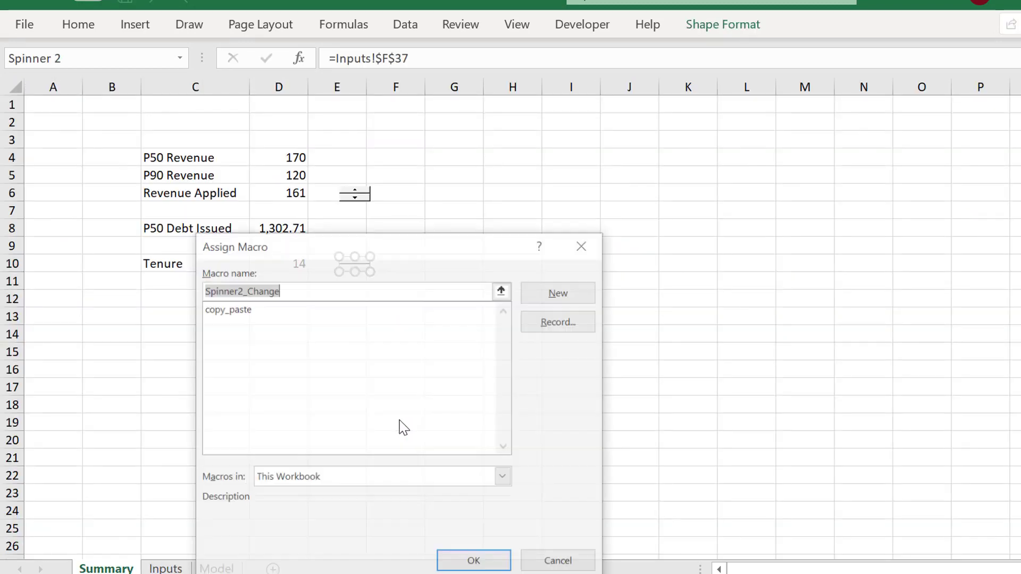
click(247, 310)
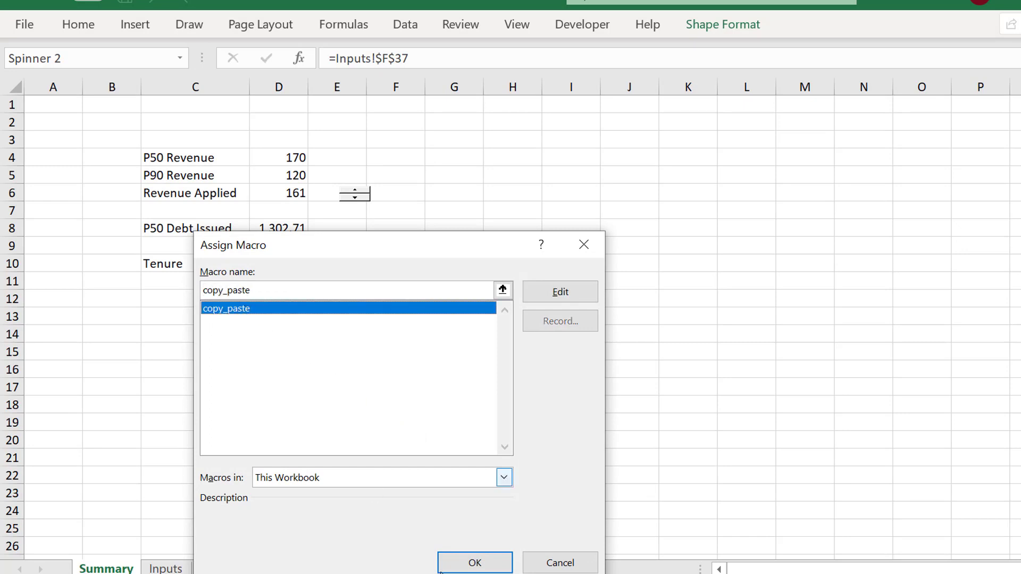
click(470, 563)
click(387, 334)
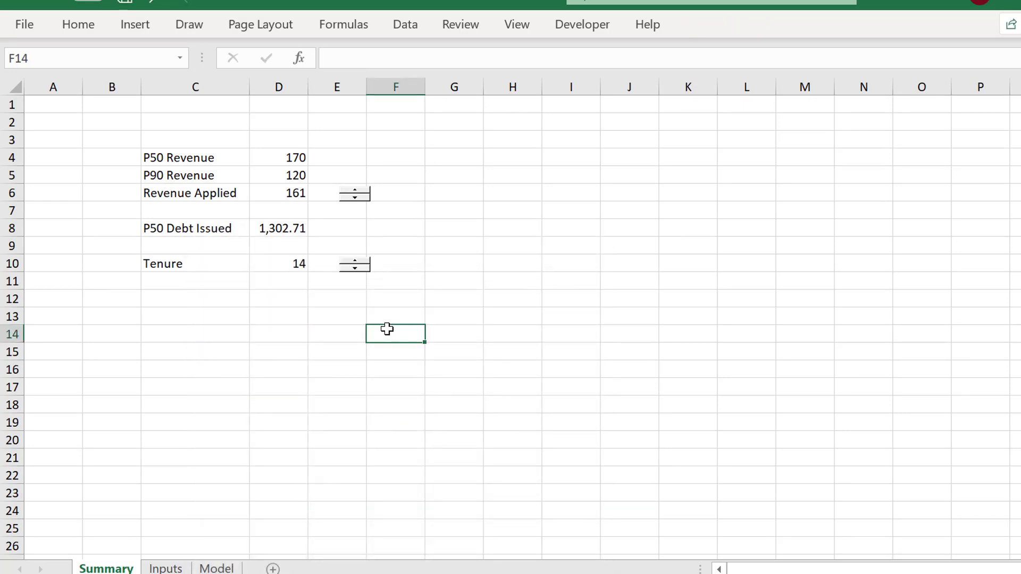
right_click(358, 266)
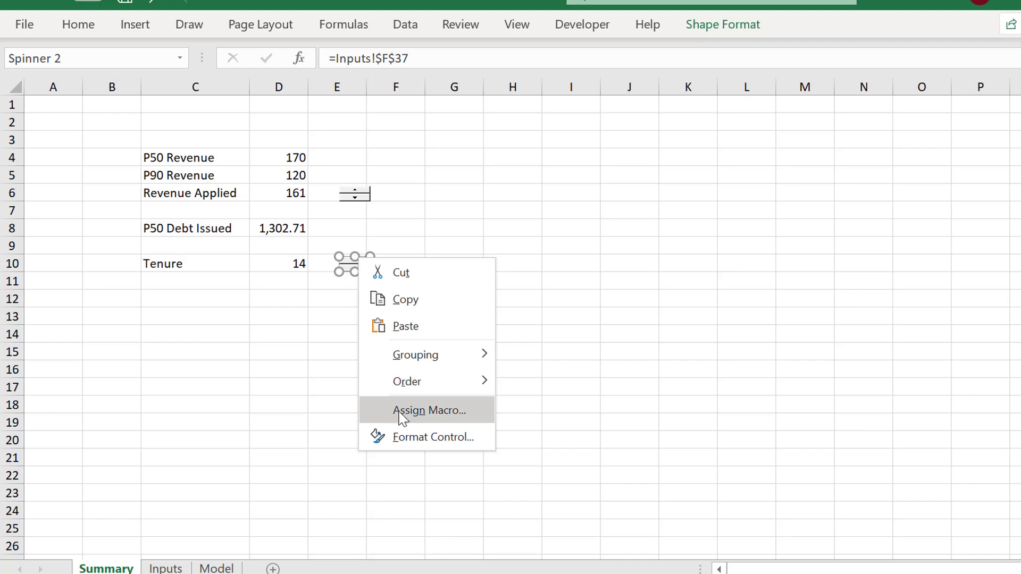
click(406, 417)
click(238, 304)
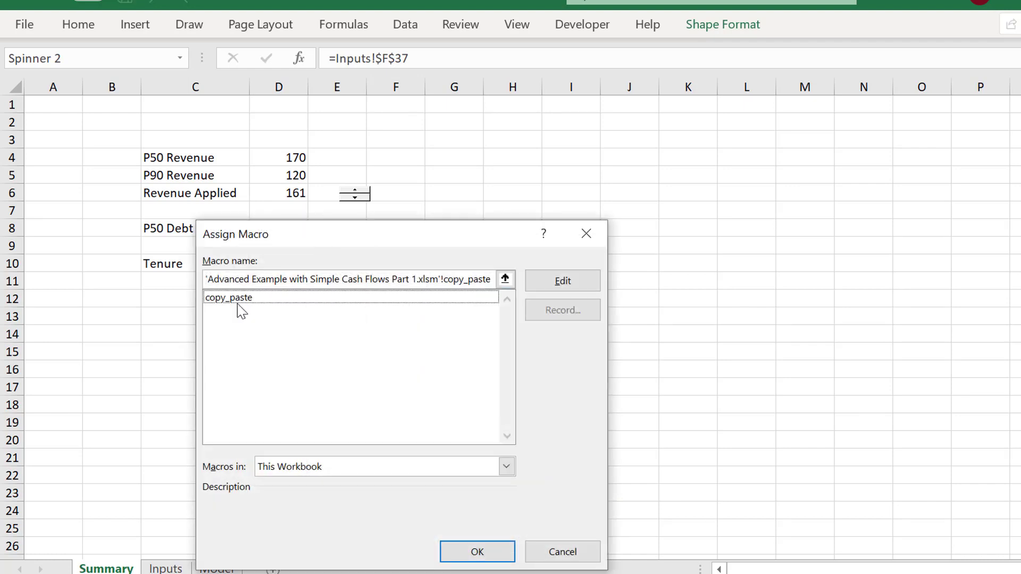
click(459, 552)
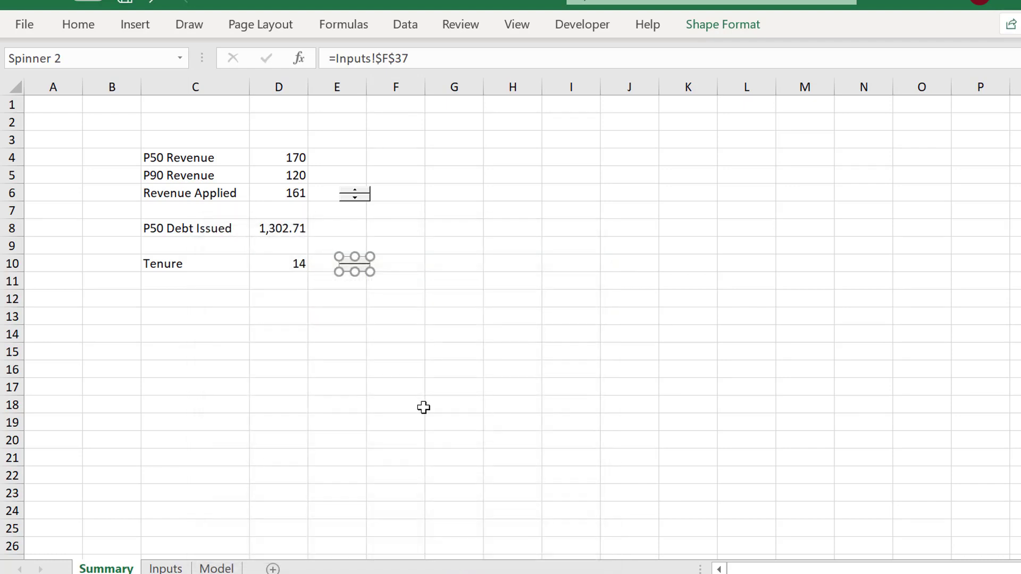
click(435, 369)
Test the Summary sheet's Tenure spinner by stepping the Tenure up and back down to 17.
click(355, 261)
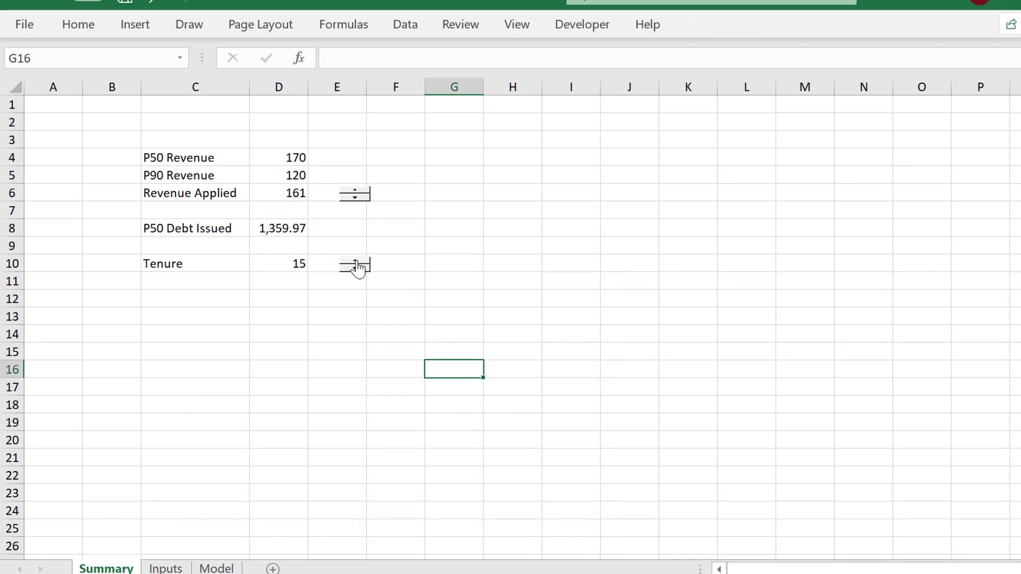
click(355, 261)
click(355, 261)
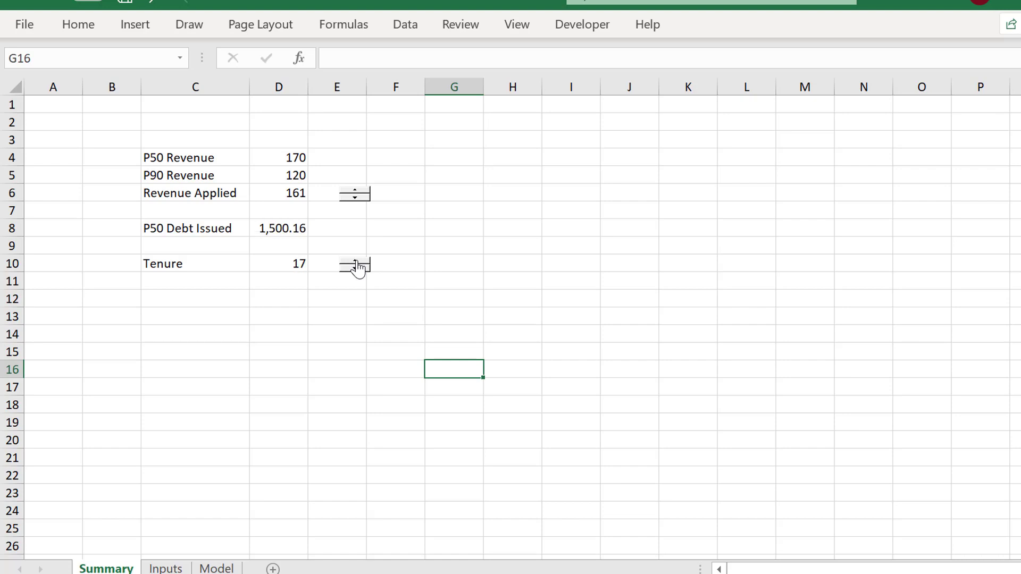
click(356, 261)
click(355, 269)
Nudge the Tenure spinner slightly closer to the Tenure value on the Summary sheet.
right_click(355, 269)
click(355, 268)
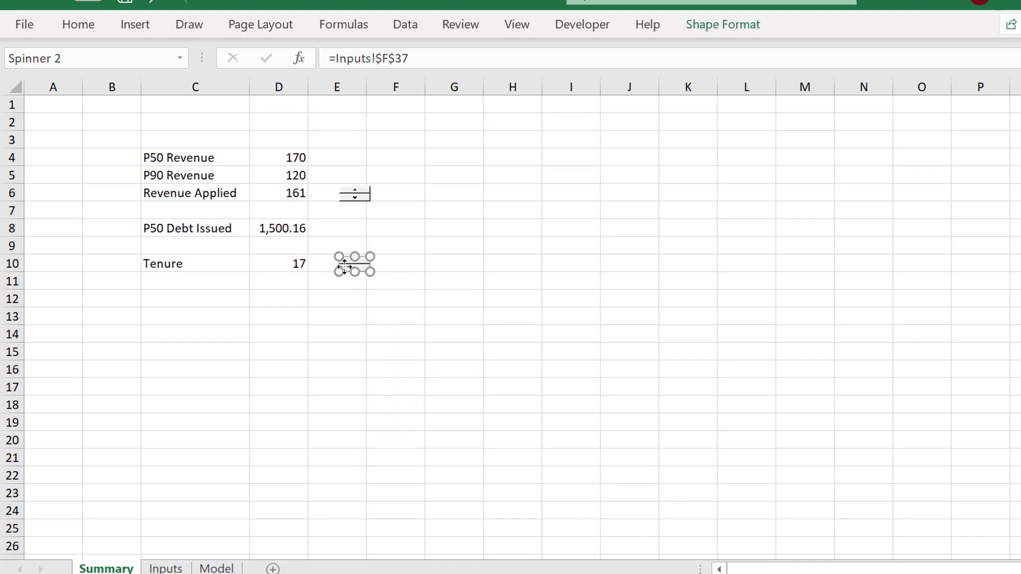
drag(347, 266, 343, 266)
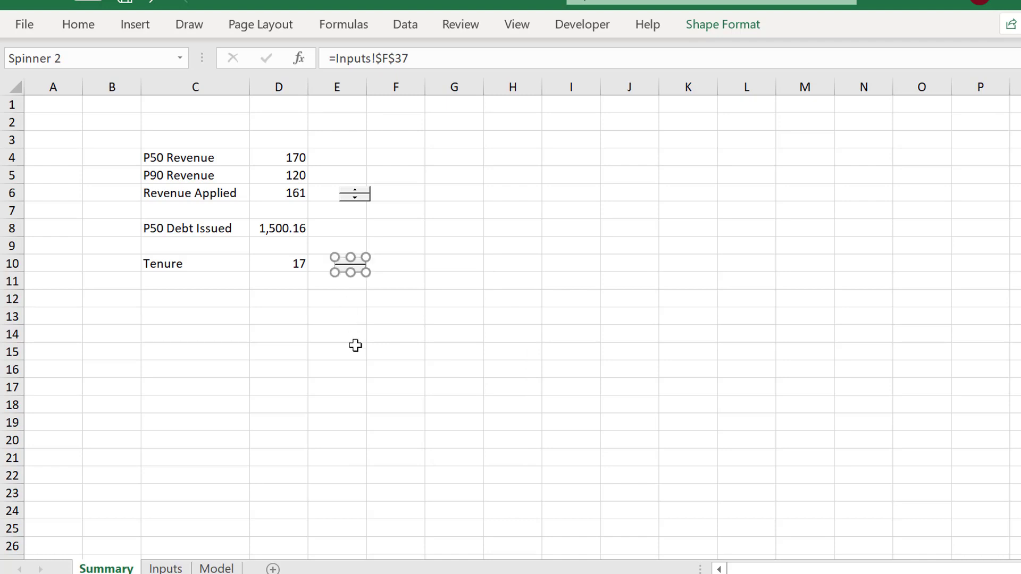
click(355, 346)
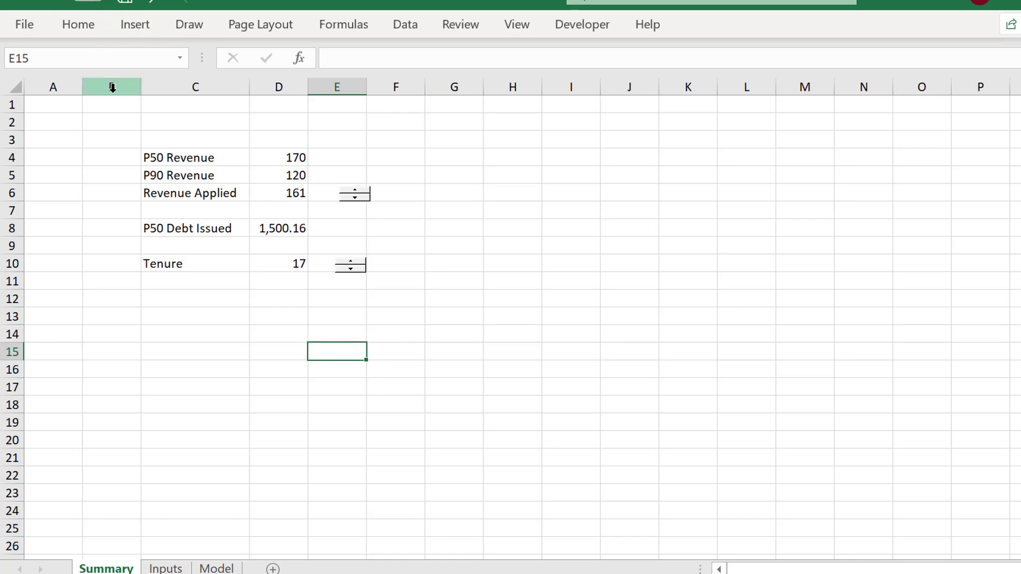
Narrow columns A and B on the Summary sheet and insert another narrow column before the labels.
drag(112, 87, 36, 88)
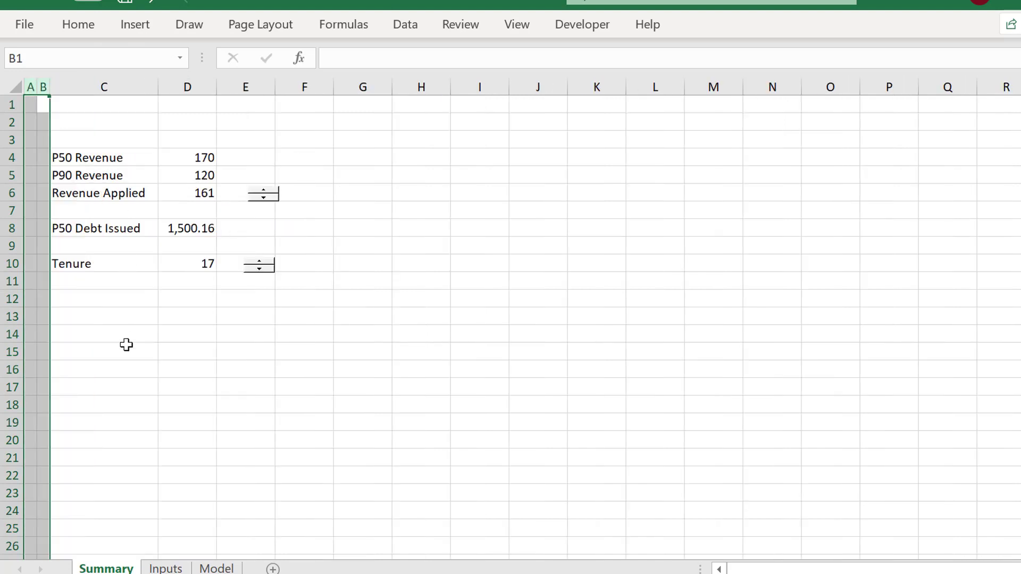
click(138, 316)
key(ctrl+space)
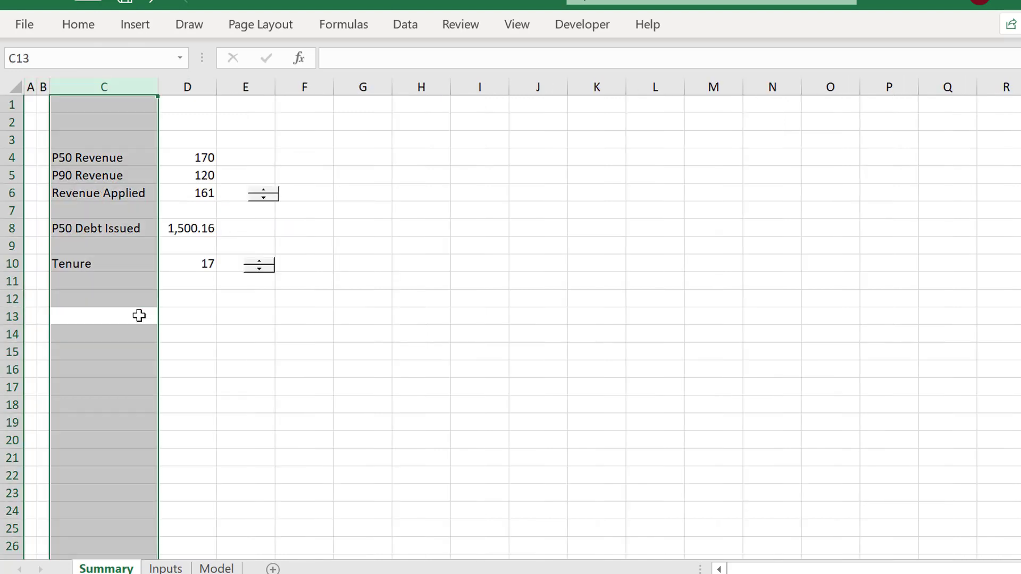
key(ctrl+shift+equal)
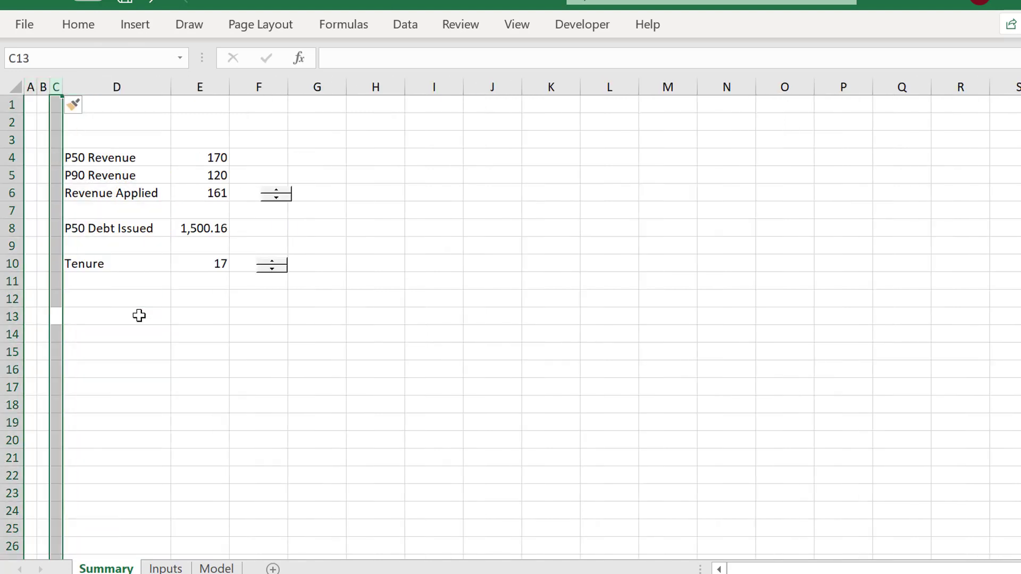
click(416, 253)
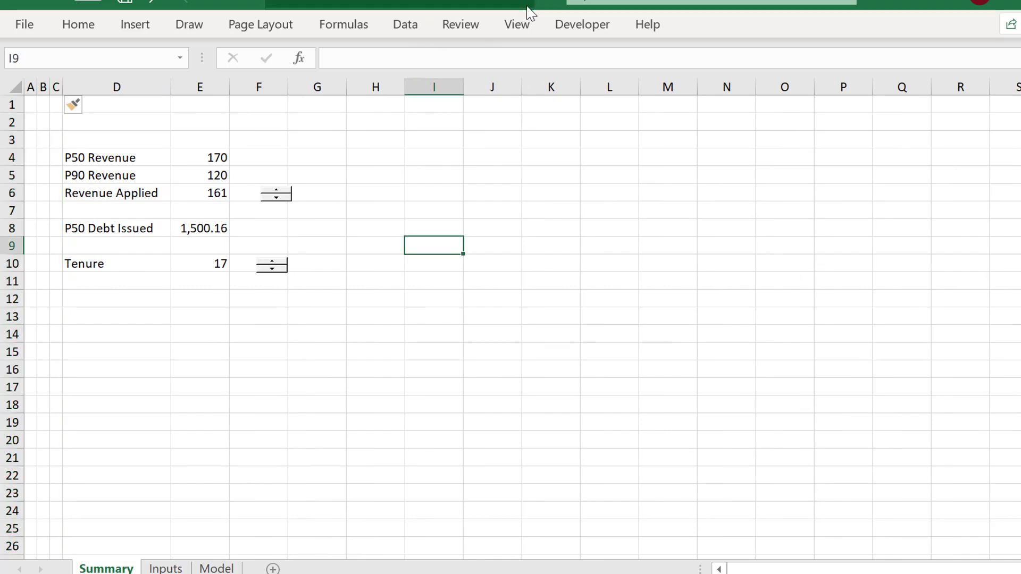
Turn off the gridlines on the Summary sheet.
click(518, 25)
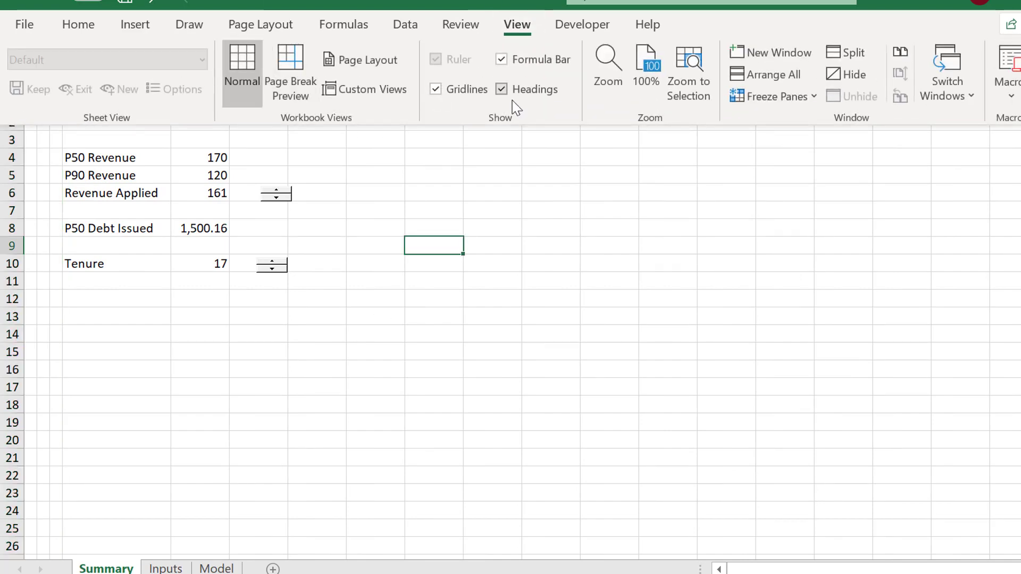
click(437, 89)
click(365, 323)
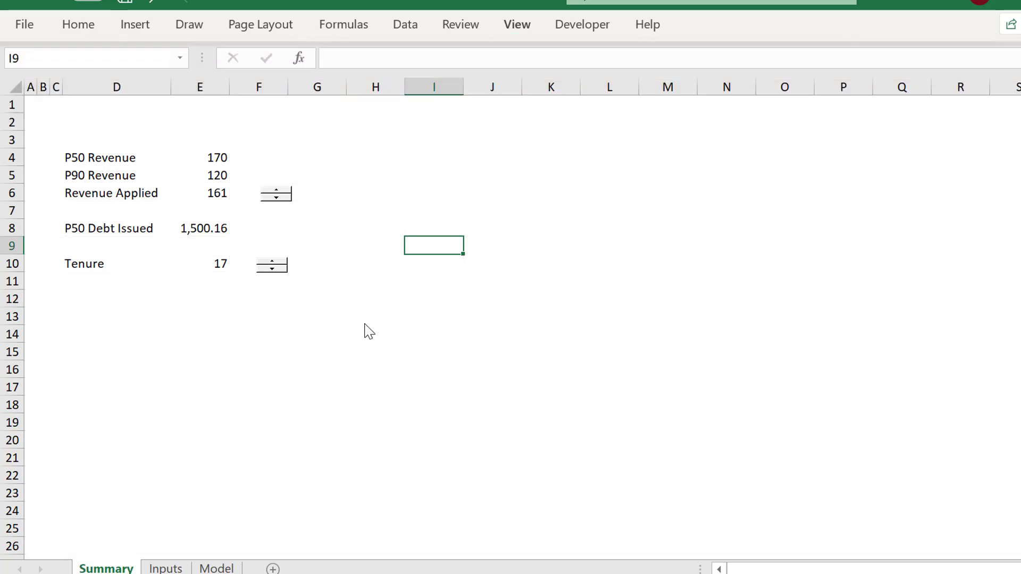
Insert two blank rows at row 9, between the P50 Debt Issued and Tenure rows.
click(243, 436)
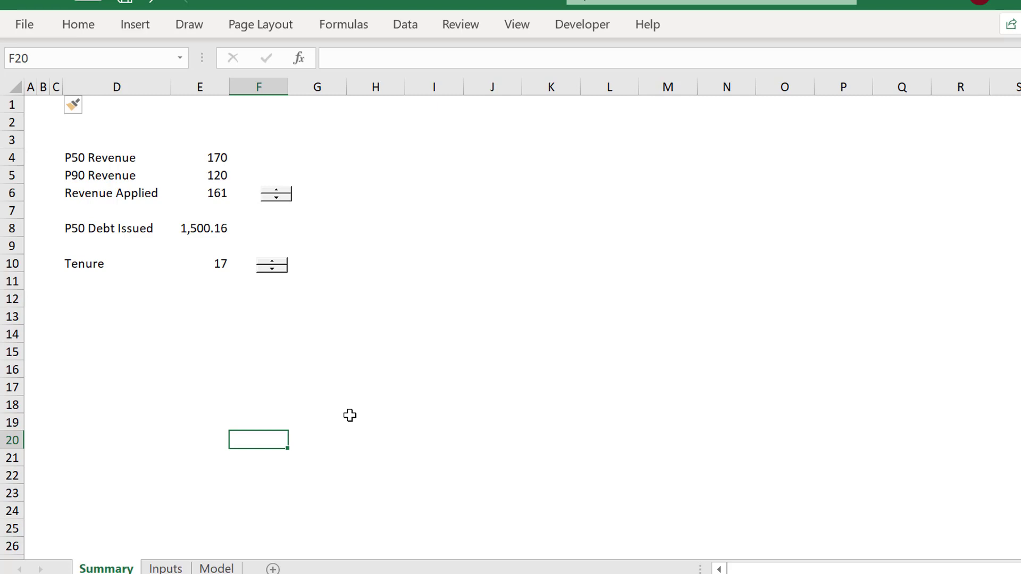
key(Up)
key(Up)
key(Up)
key(Up)
key(Up)
key(Up)
key(Up)
key(Up)
key(Up)
key(Up)
key(Up)
key(Up)
key(Down)
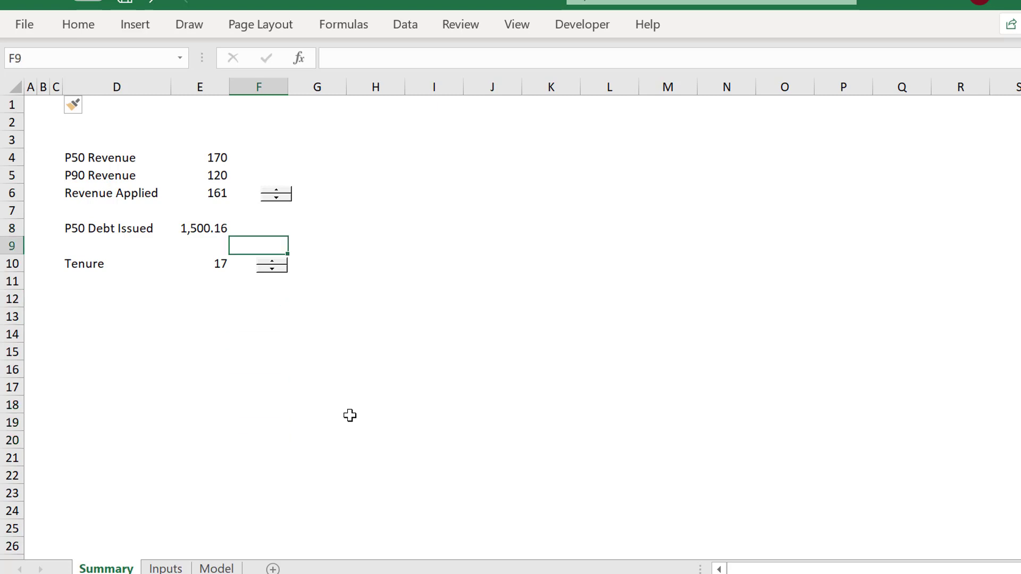
key(shift+space)
key(ctrl+shift+plus)
key(ctrl+shift+plus)
Copy the P50 Debt Issued label down into D9 and change it to P90 Debt Issued.
key(Left)
key(Left)
key(Left)
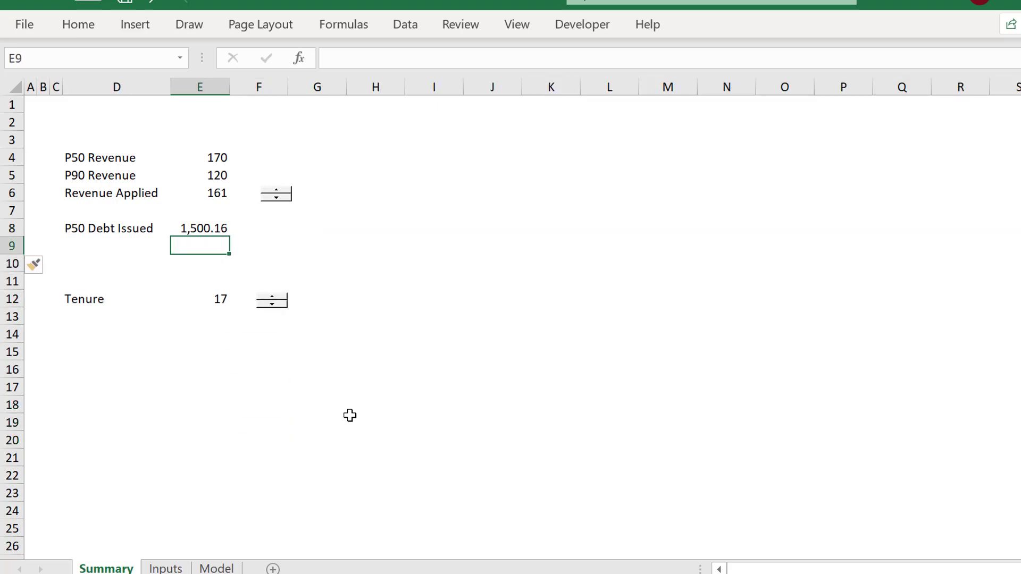
key(Right)
key(ctrl+d)
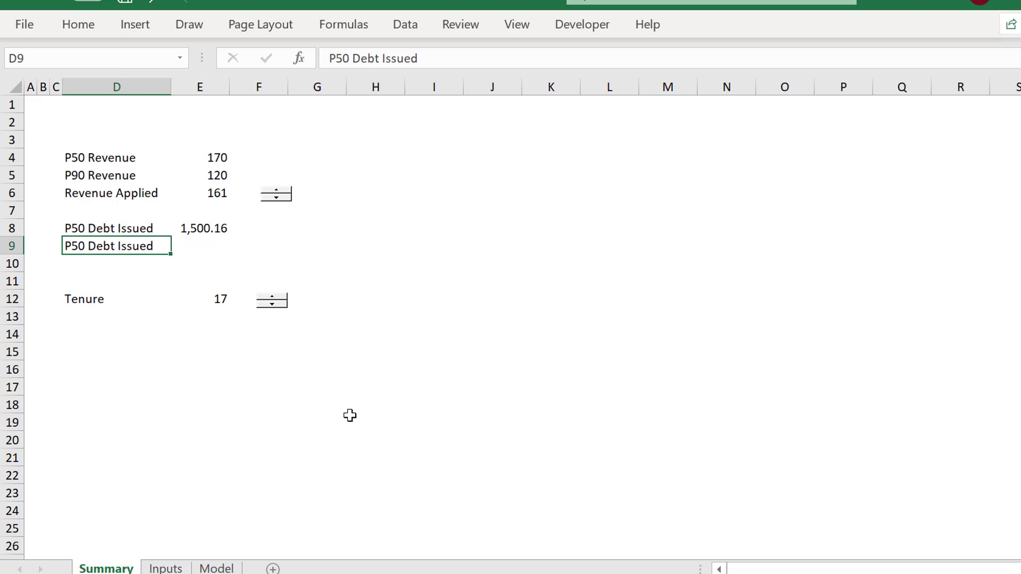
key(F2)
key(Left)
key(Left)
key(Left)
key(Left)
key(Left)
key(Left)
key(Left)
key(Left)
key(Left)
key(Left)
key(Left)
key(Left)
key(Left)
key(Left)
key(Left)
text(9)
key(Delete)
key(Return)
Fill the P90 Debt Issued label down from D9 into D10.
key(Up)
key(shift+Down)
key(ctrl+d)
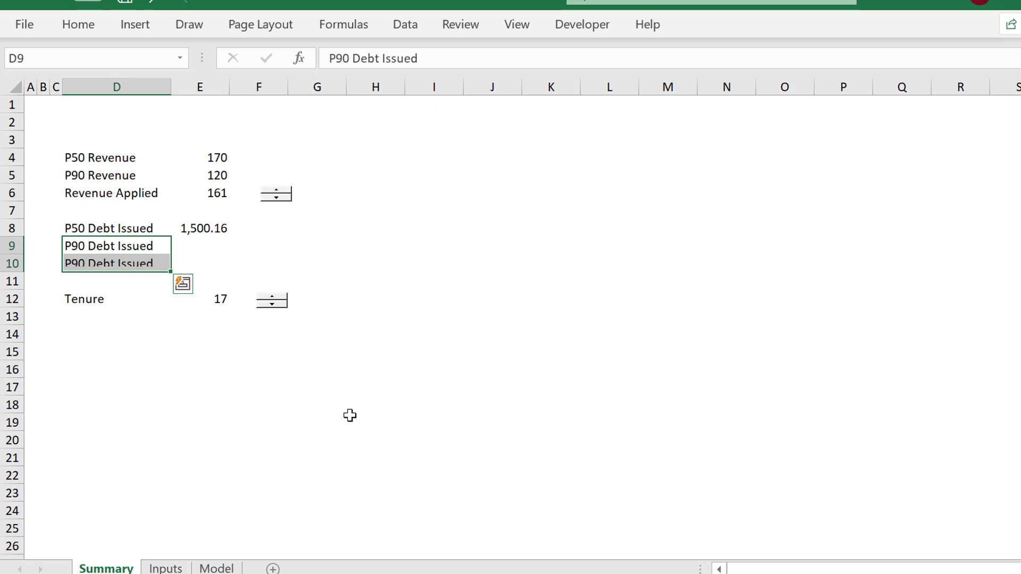
key(Down)
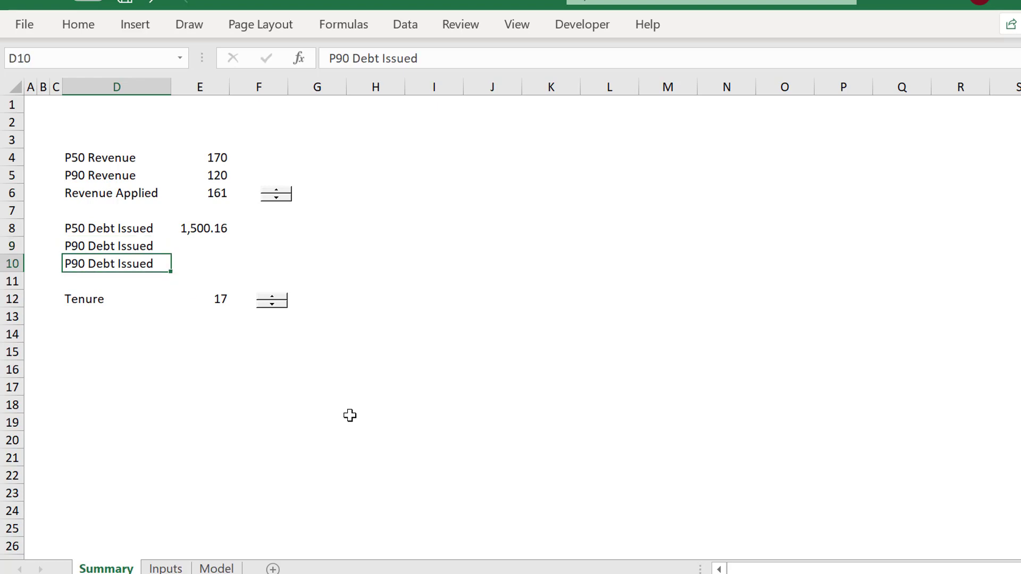
Change the label in D10 to Debt to Capital Debt and widen column D to fit it.
text(Debt t)
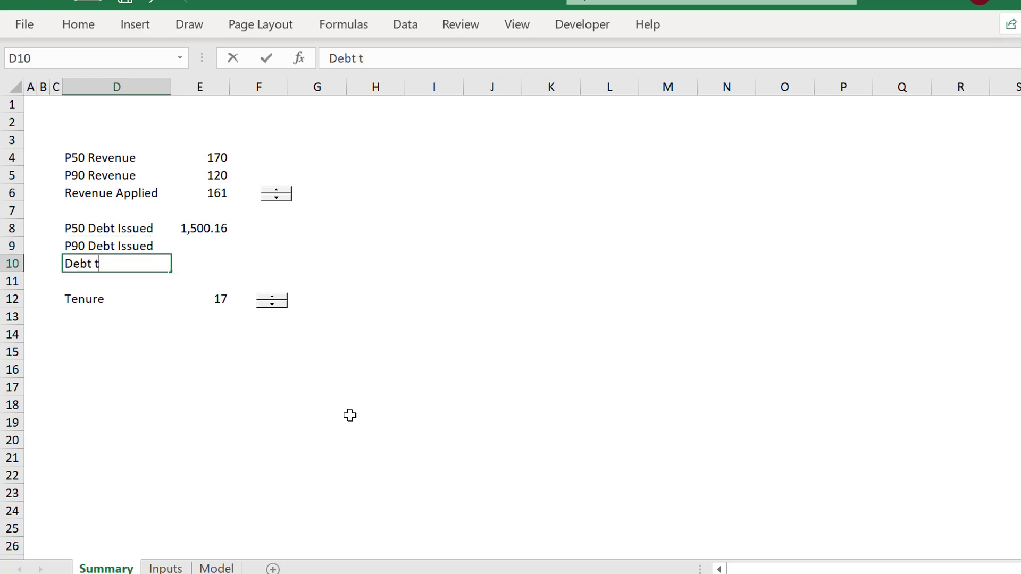
text(o Capital Debt)
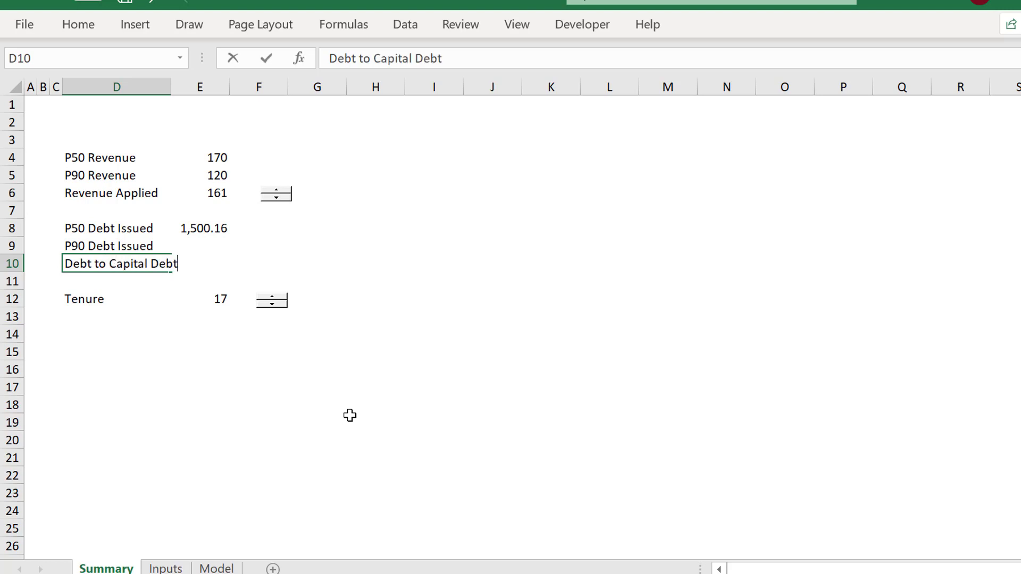
key(Return)
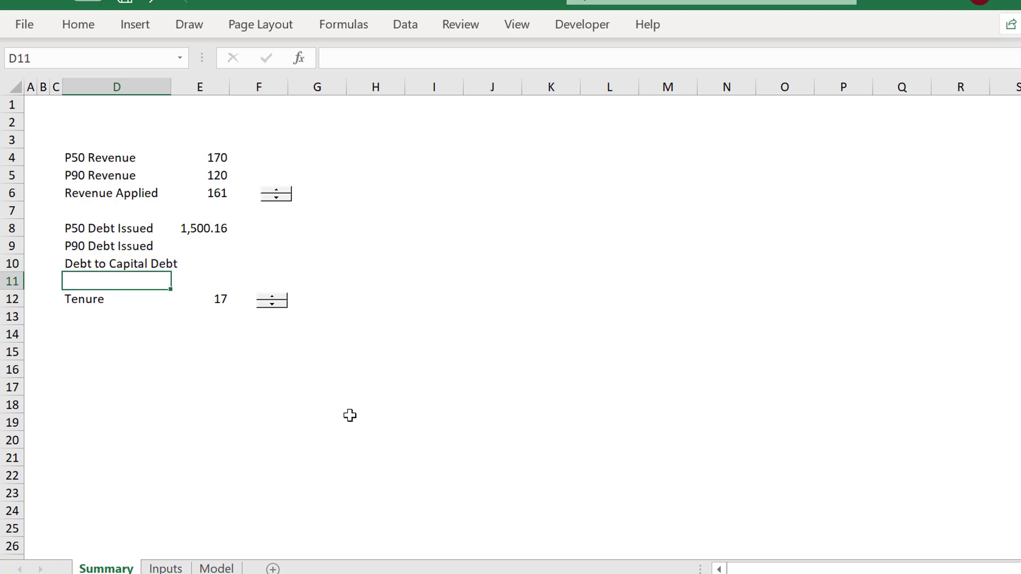
drag(176, 80, 205, 82)
Insert a blank row above the Tenure row at row 11 and label D11 Minimum.
key(shift+space)
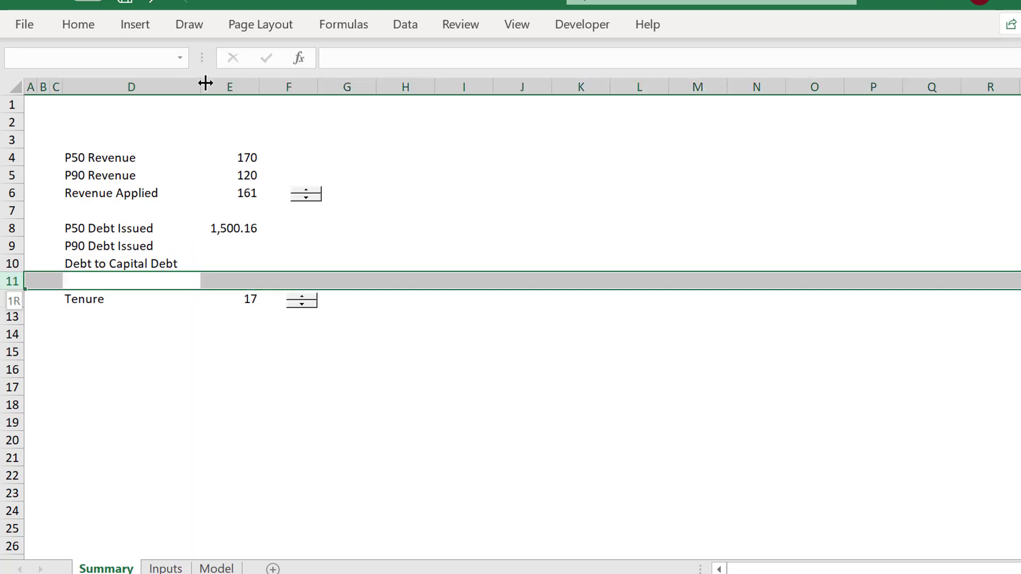
key(ctrl+shift+plus)
key(Left)
key(Right)
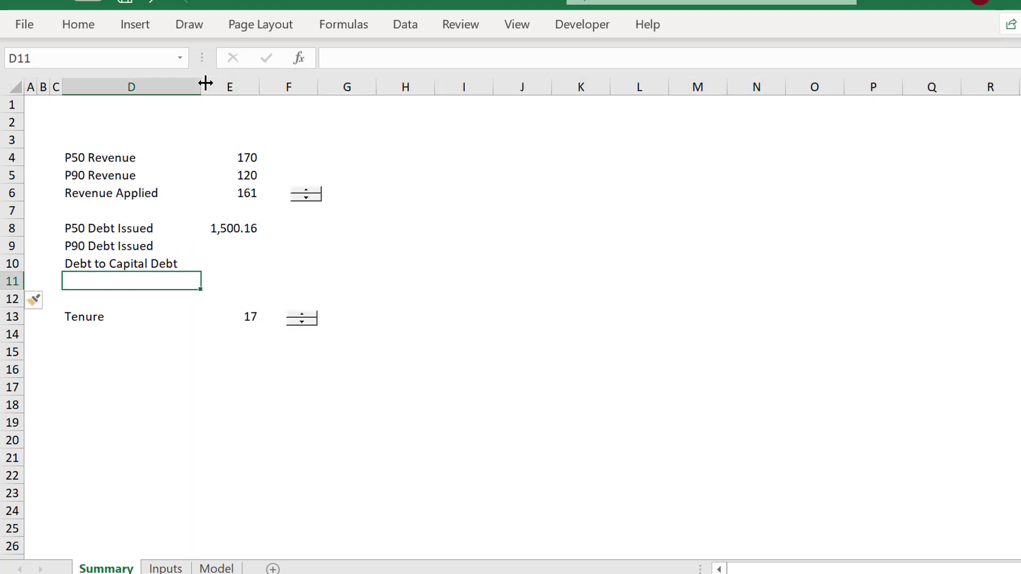
text(Minimum)
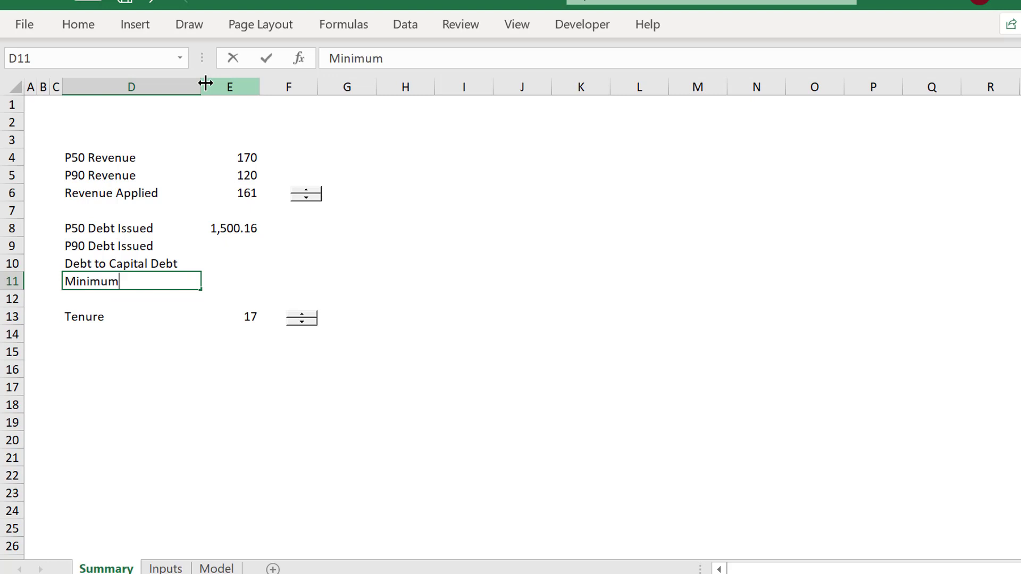
key(Return)
key(Up)
key(Up)
key(Up)
key(Up)
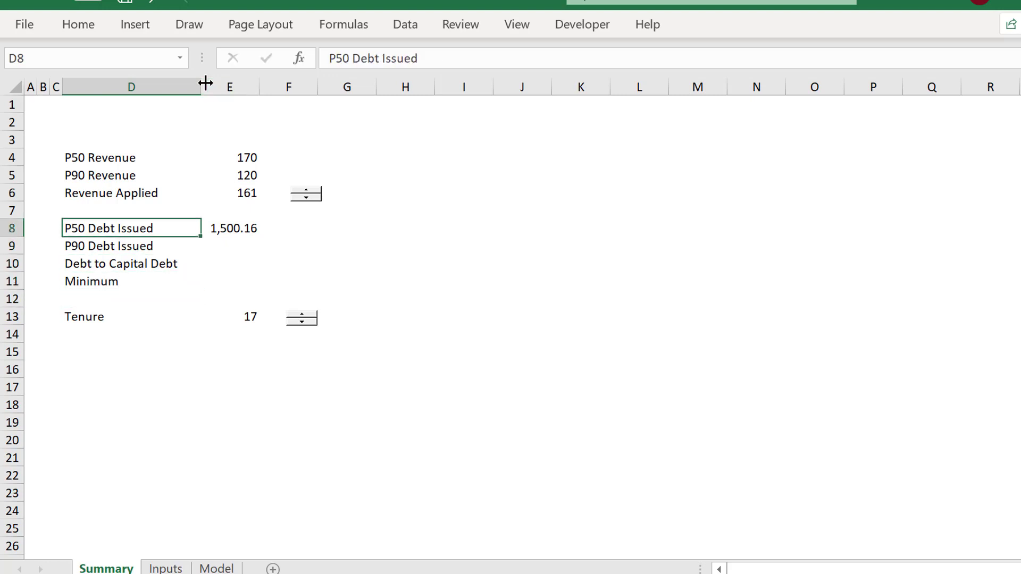
key(ctrl+Page_Down)
key(ctrl+Page_Down)
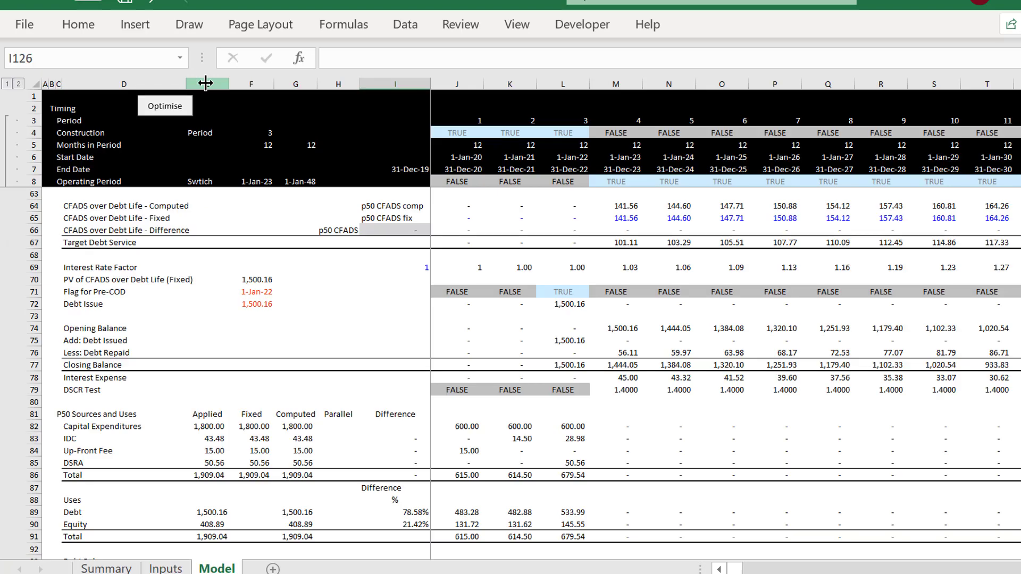
key(ctrl+Page_Up)
key(ctrl+Page_Up)
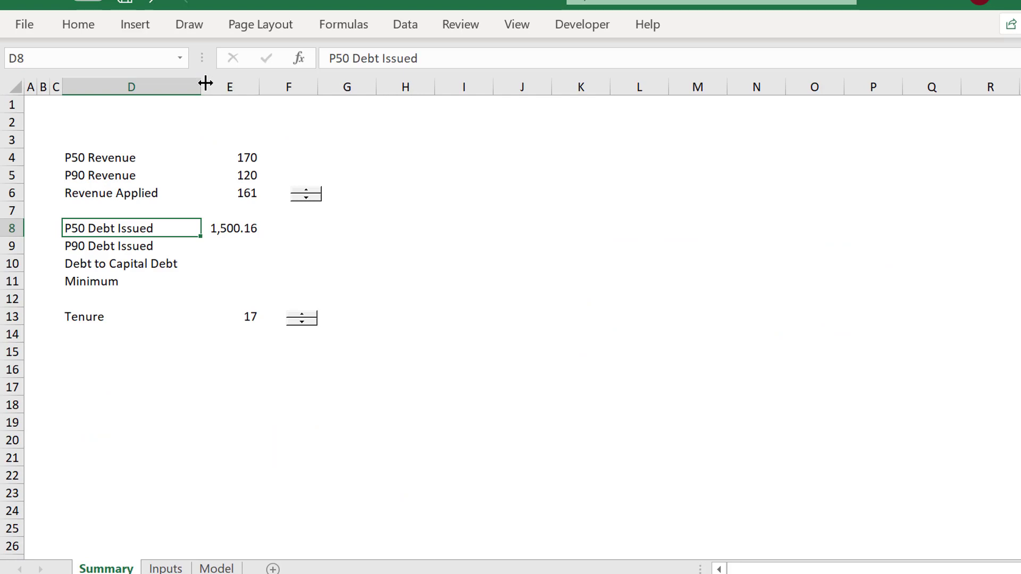
click(404, 298)
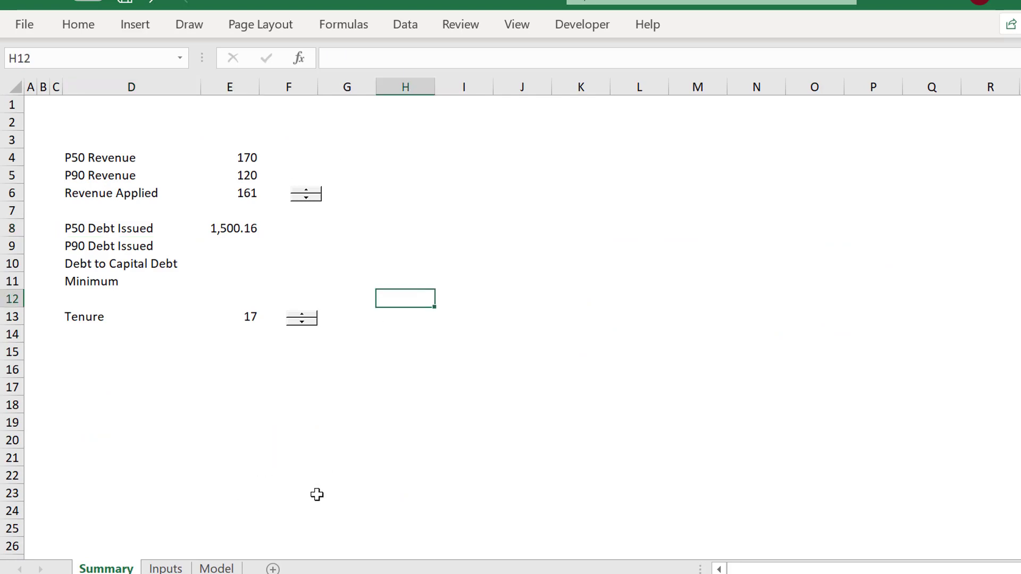
Open the recent workbook Parallel Model Template 30 01 2021 and enable its macros.
key(alt+Tab)
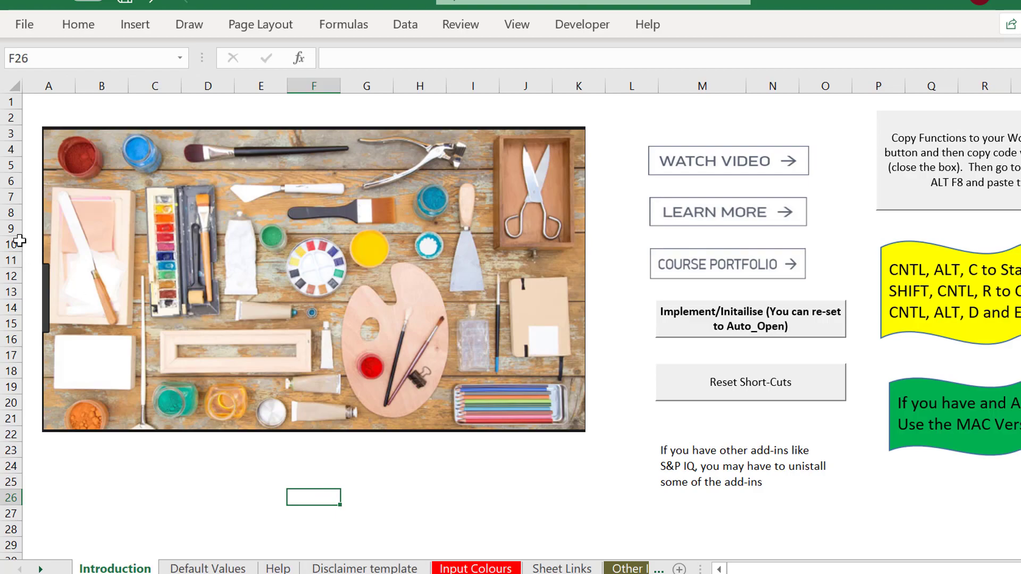
click(24, 24)
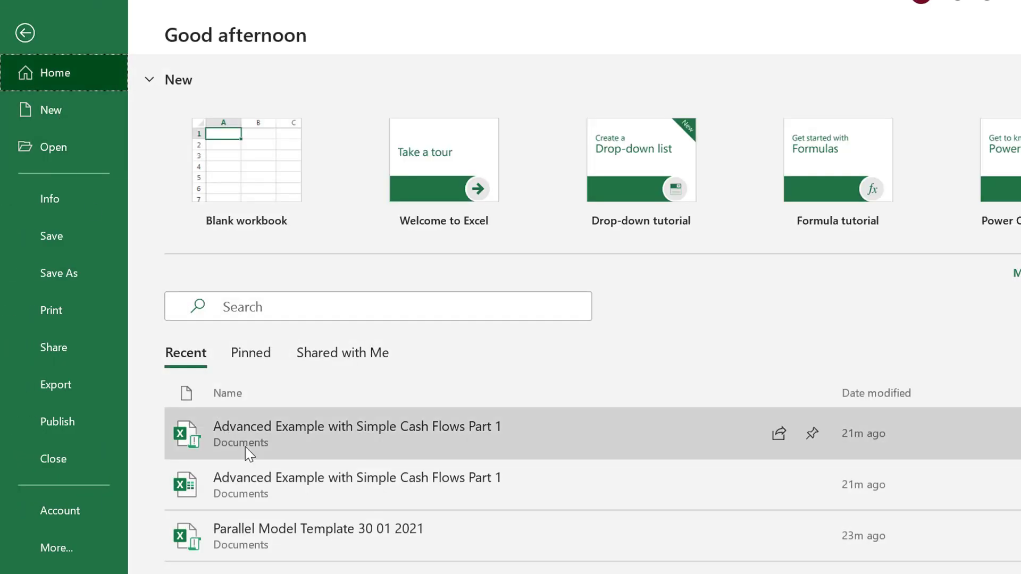
click(305, 537)
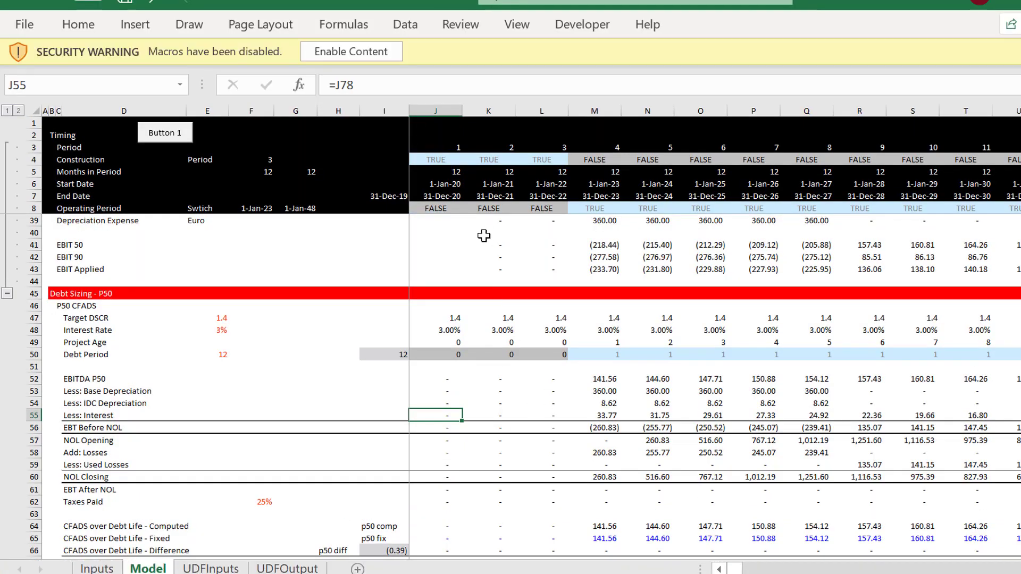
click(355, 52)
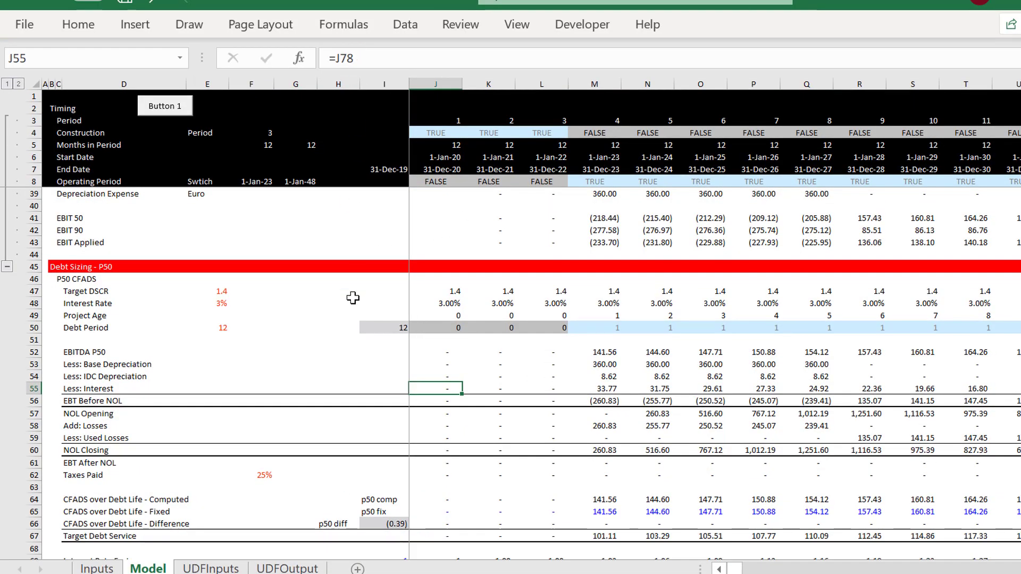
Examine the template's Model, UDFInputs and UDFOutput sheets to see how the parallel model is set up.
click(428, 380)
key(Left)
key(Left)
key(Left)
key(Right)
key(Right)
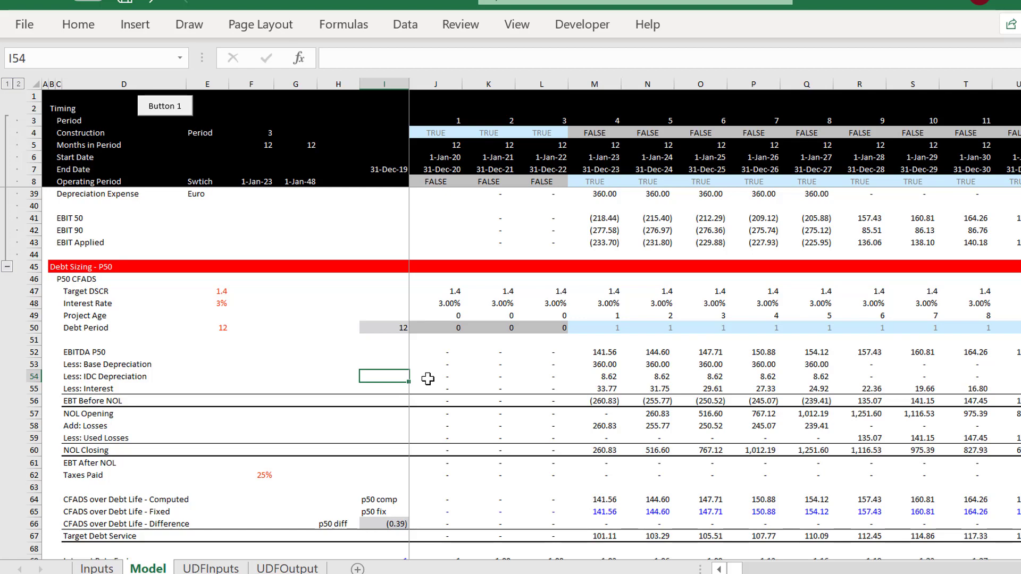
key(ctrl+Page_Down)
key(Page_Up)
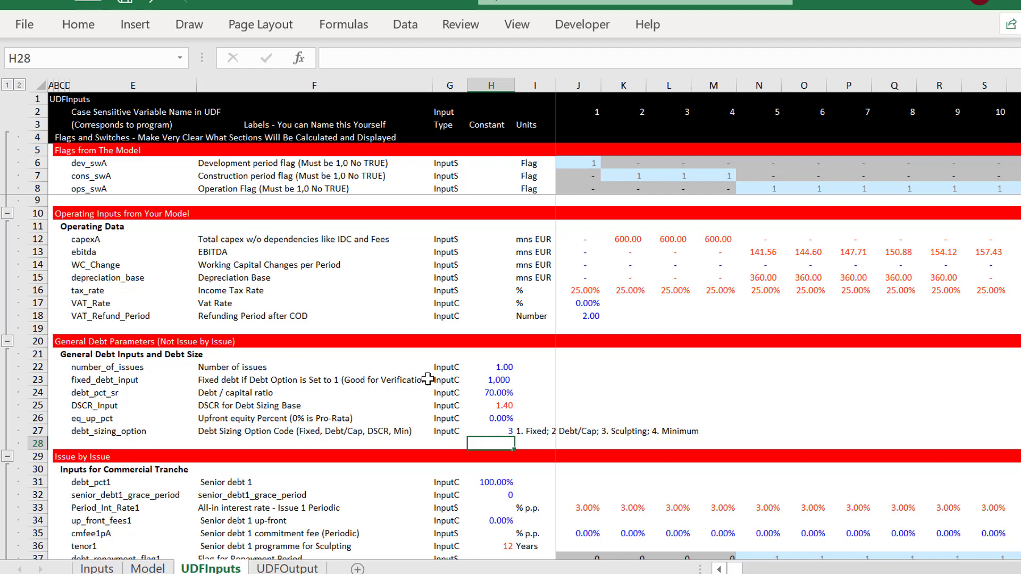
key(ctrl+Page_Down)
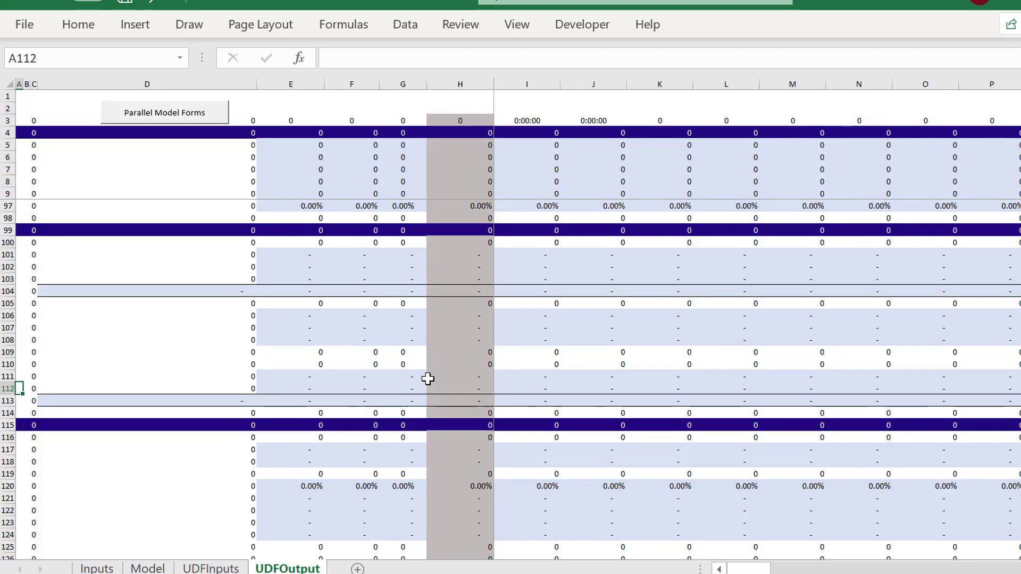
key(ctrl+Page_Up)
Compare the template's UDFInputs sheet with the Inputs sheet of the cash flow model.
key(ctrl+Tab)
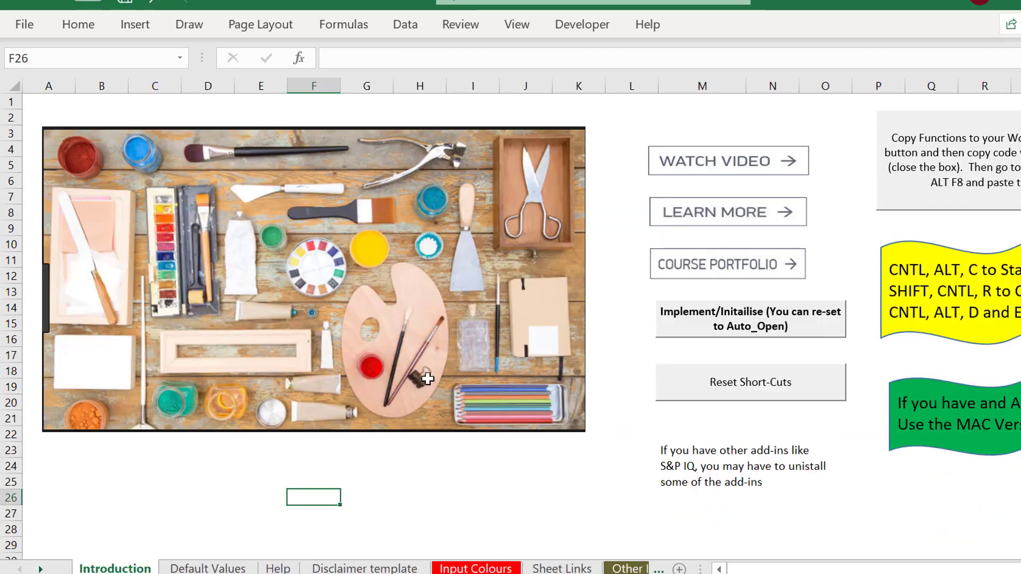
key(ctrl+Tab)
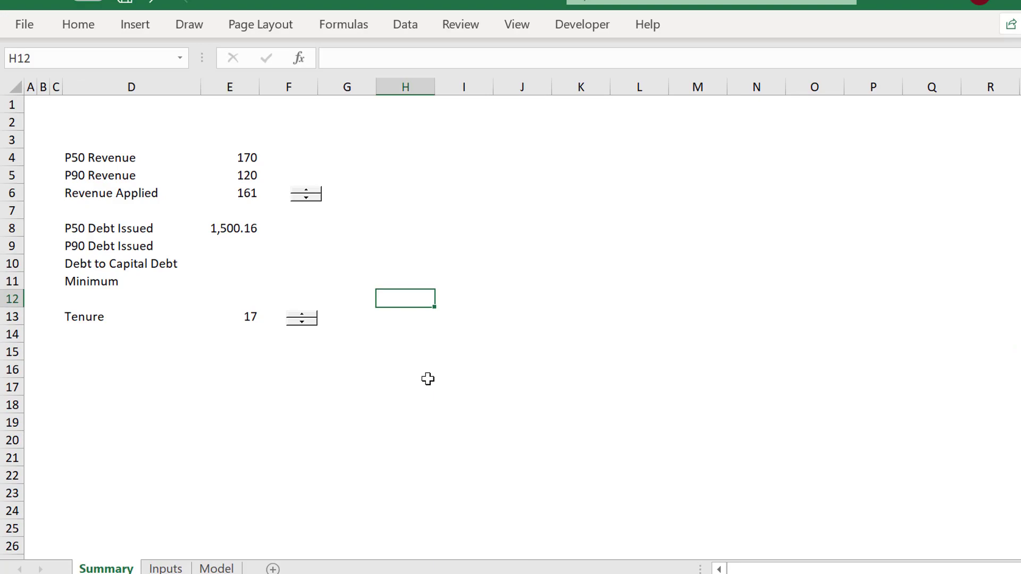
key(ctrl+Page_Down)
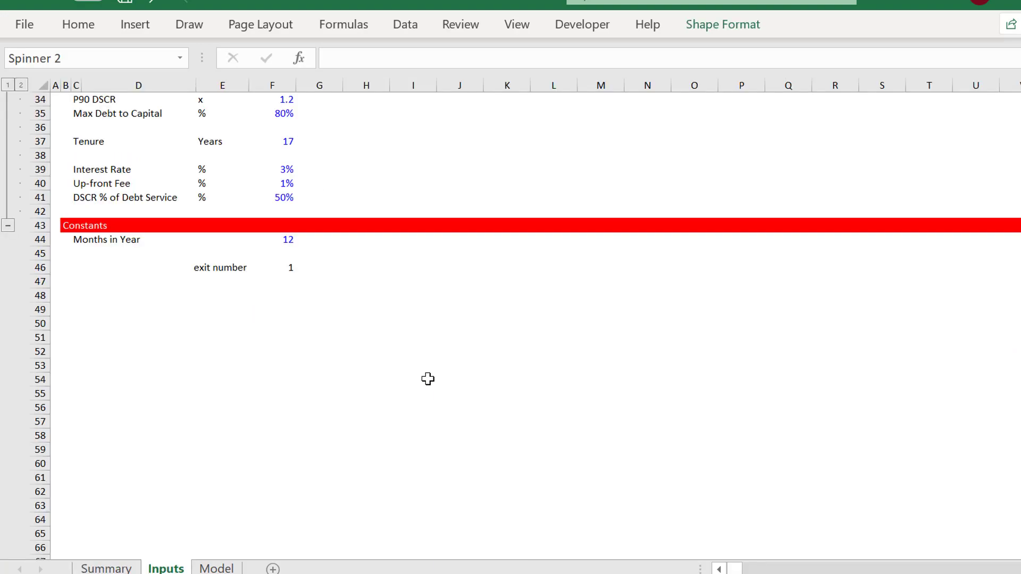
key(ctrl+Page_Down)
key(ctrl+Page_Up)
key(ctrl+Tab)
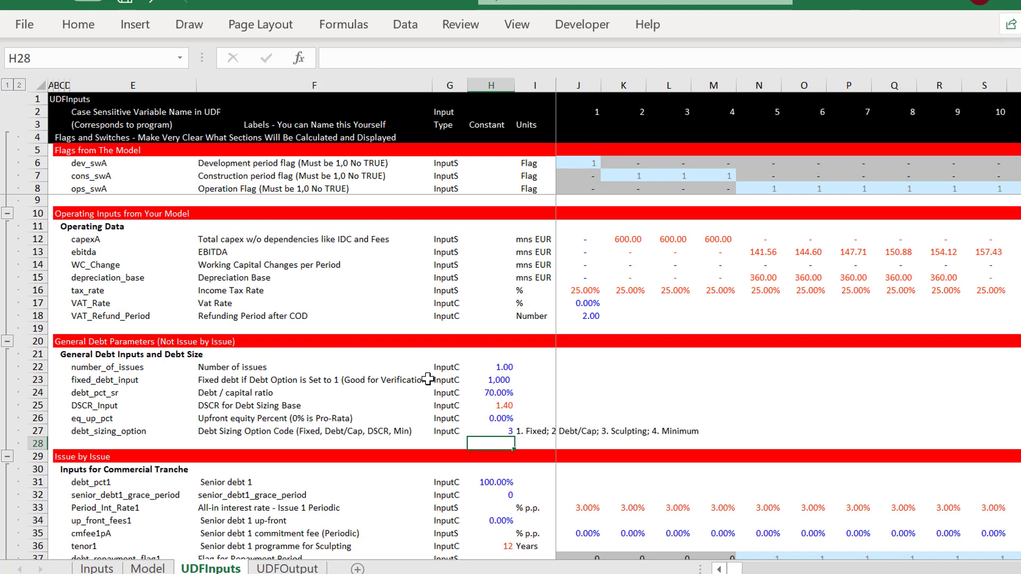
key(ctrl+Tab)
key(ctrl+Tab)
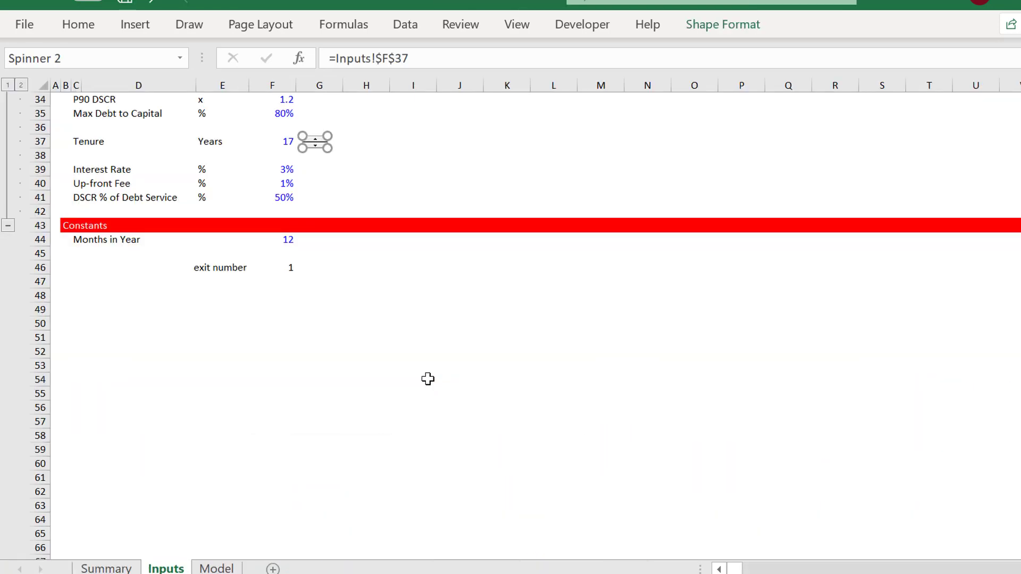
click(429, 141)
key(Page_Up)
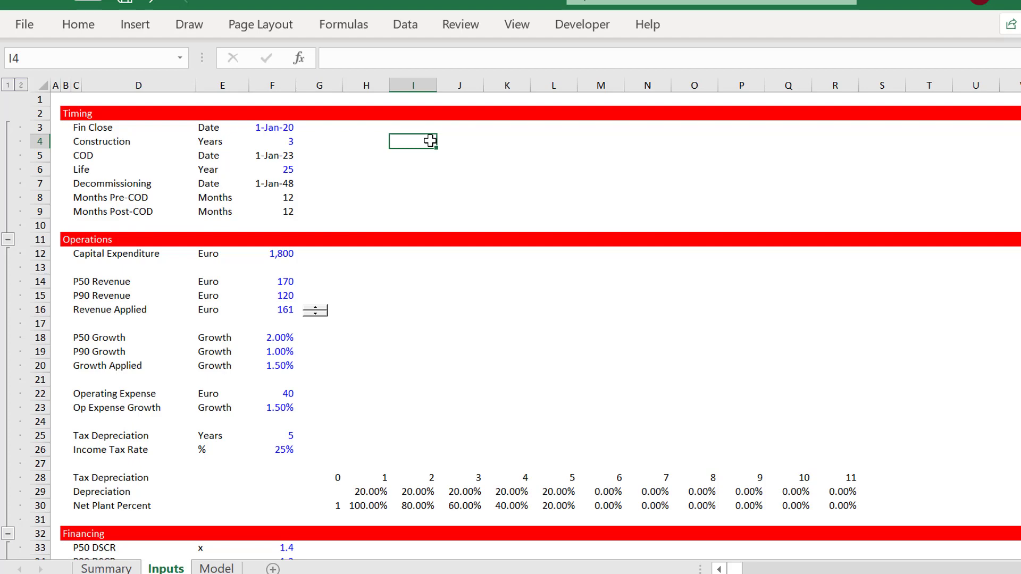
Run the parallel model form's output sheet formatting on the template's UDFOutput sheet.
key(alt+Tab)
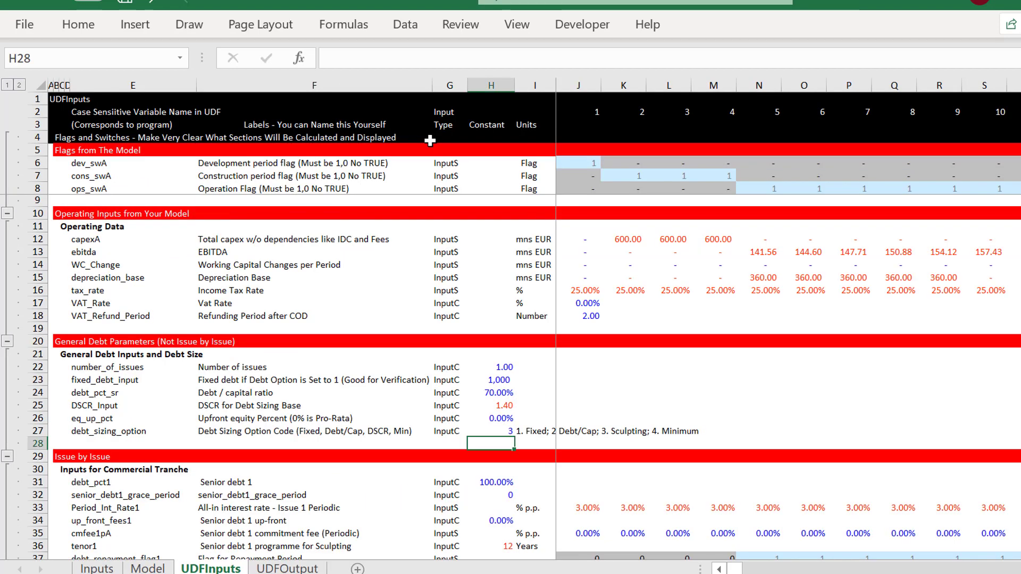
key(ctrl+Page_Down)
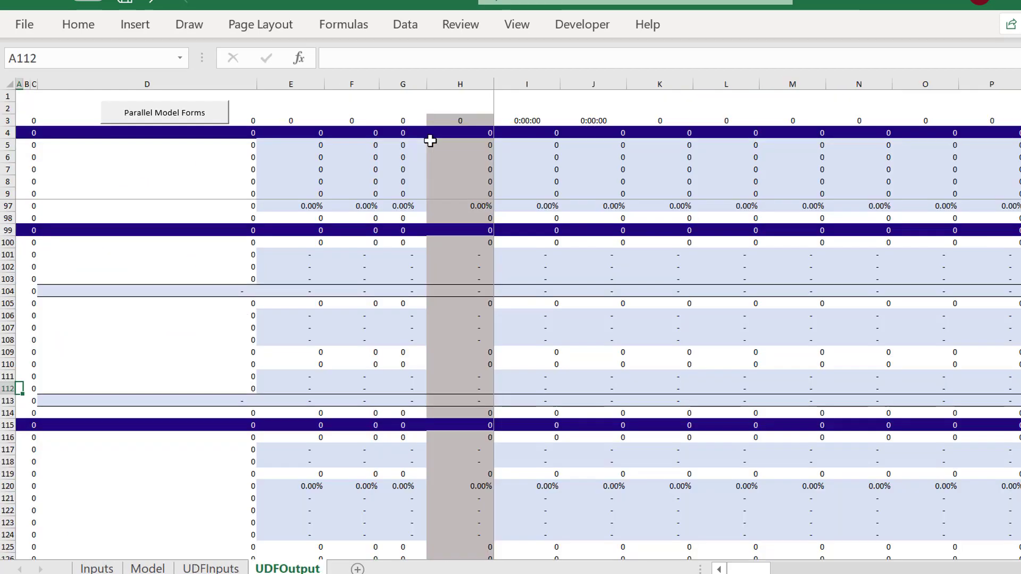
click(129, 121)
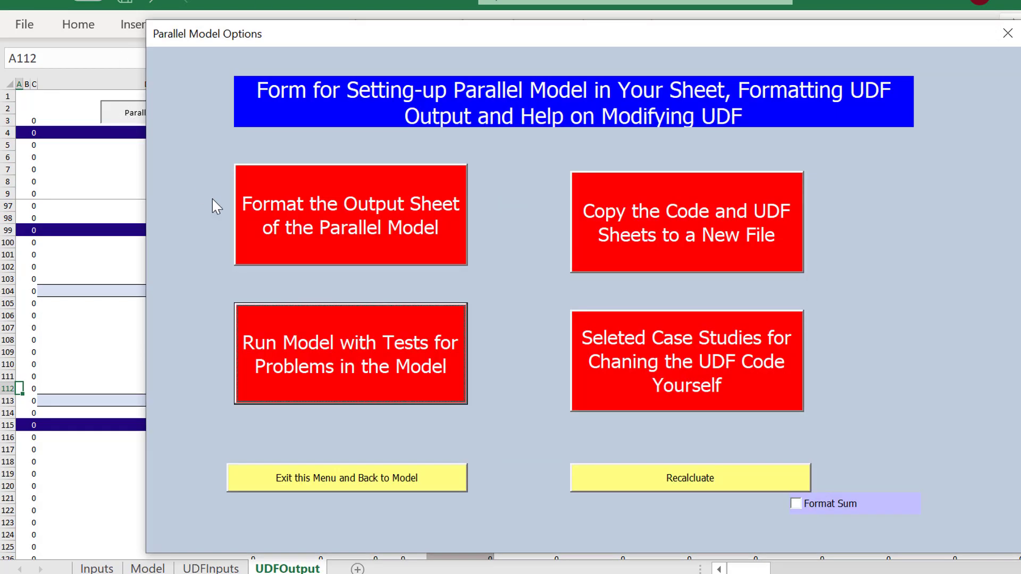
click(307, 241)
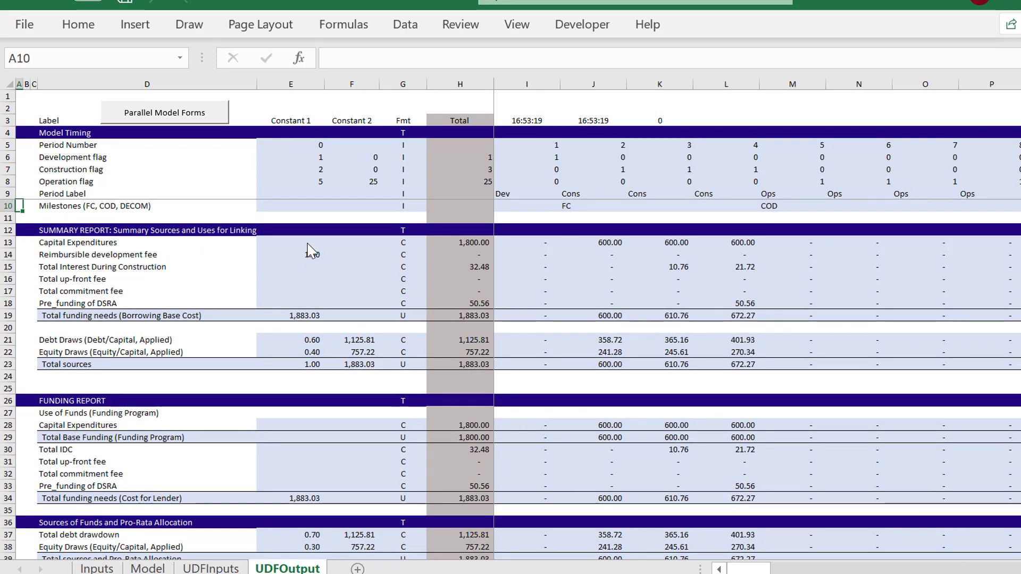
Copy both the UDF code and sheets from the parallel model template to Advanced Example with Simple Cash Flows Part 1.xlsm.
click(162, 119)
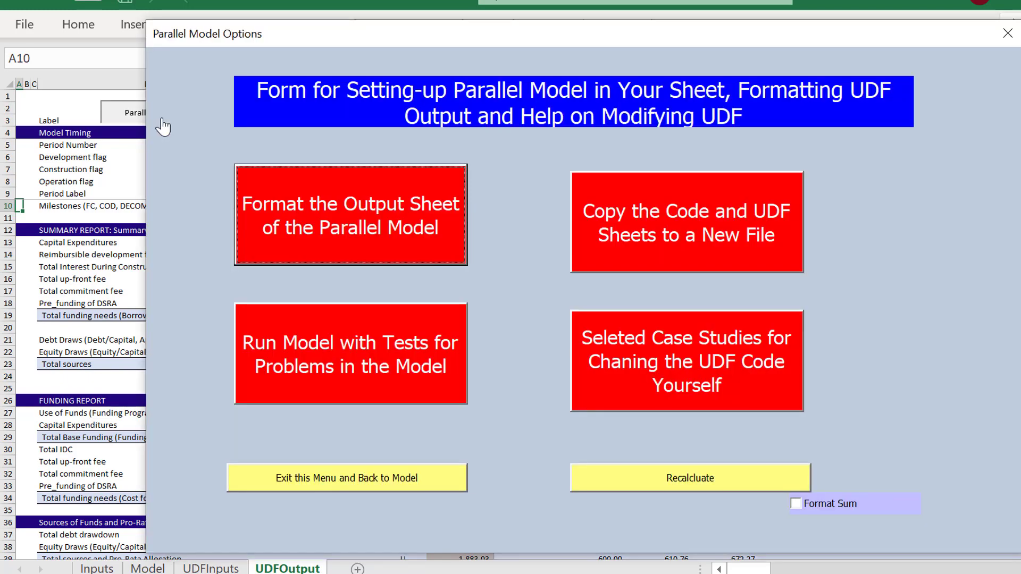
click(641, 232)
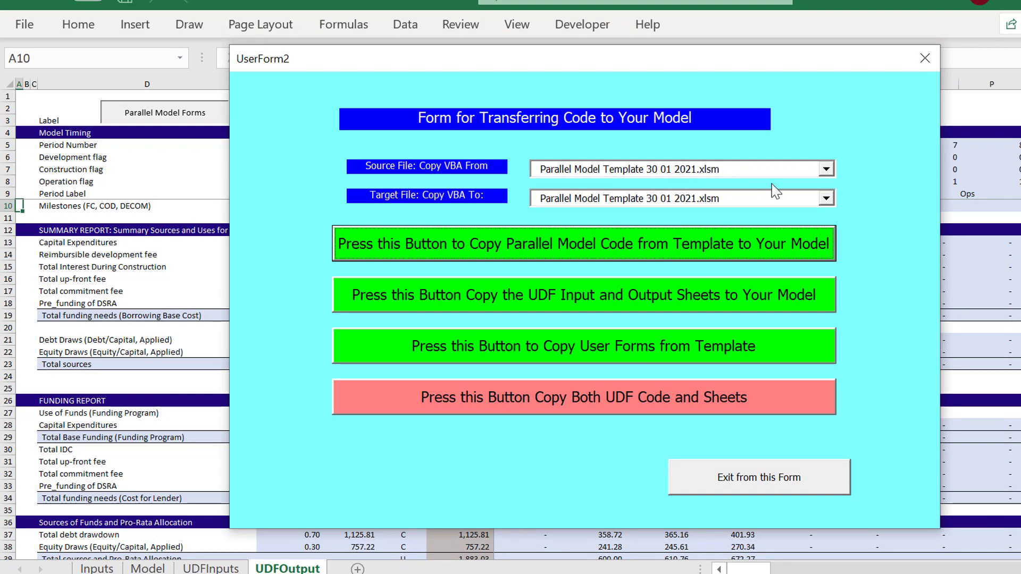
click(826, 198)
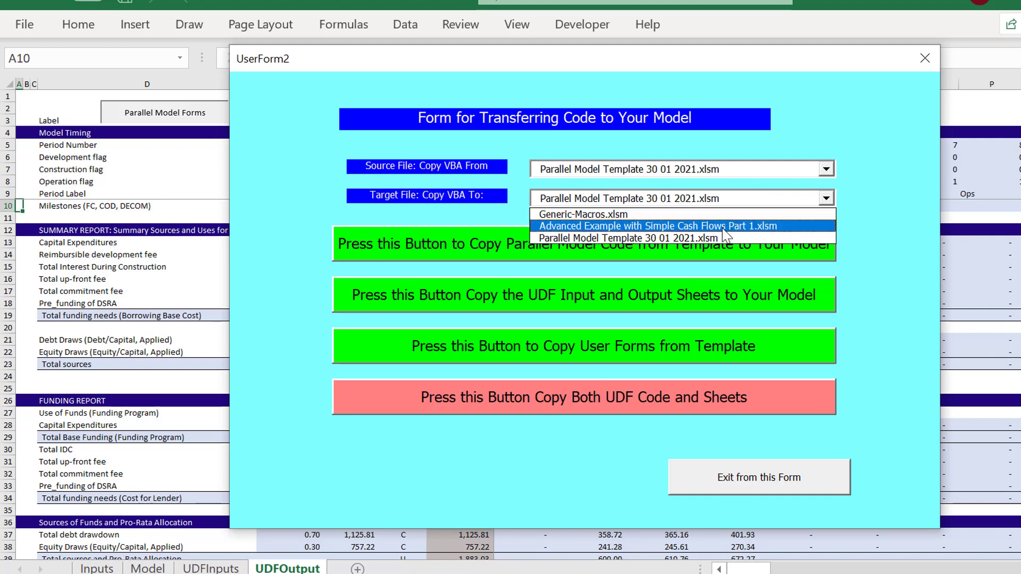
click(723, 230)
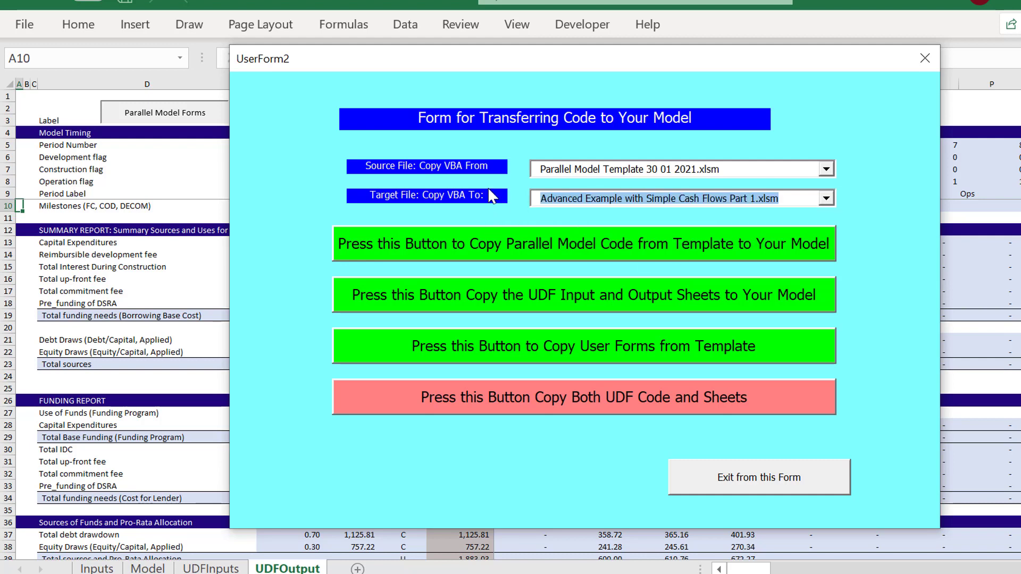
click(492, 400)
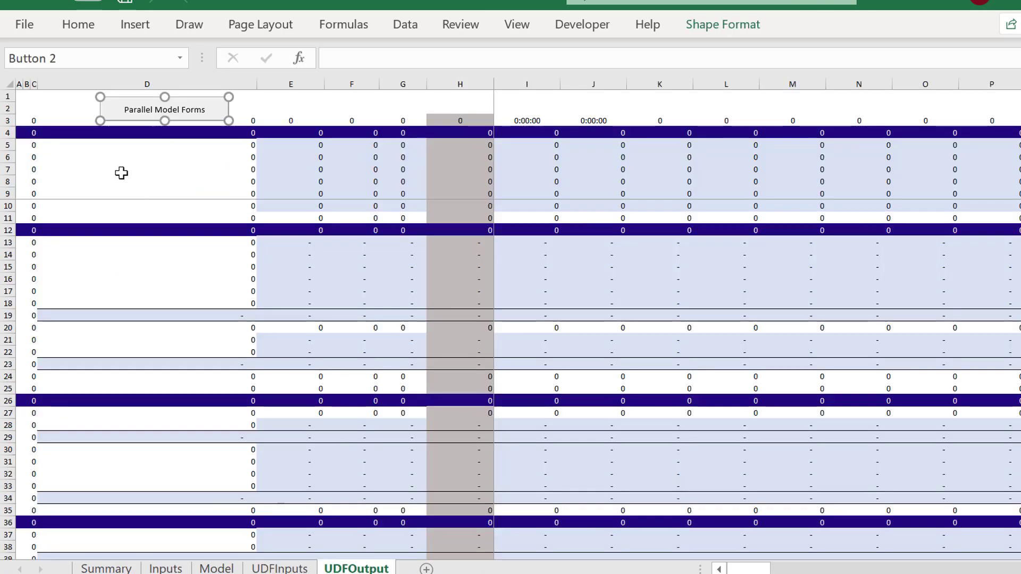
Run the parallel model form's output sheet formatting on the UDFOutput sheet copied into the cash flow model.
click(154, 172)
click(182, 123)
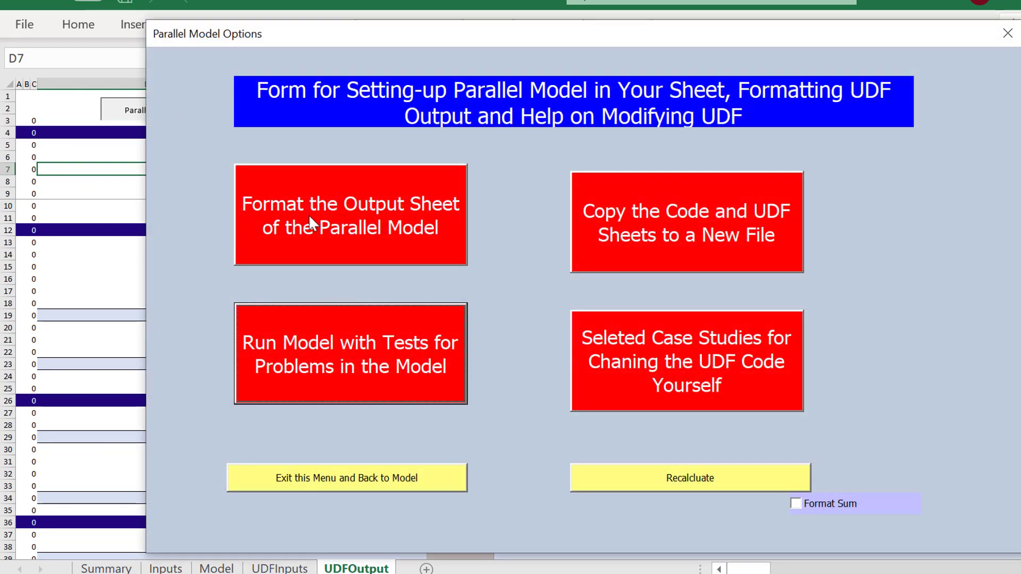
click(373, 228)
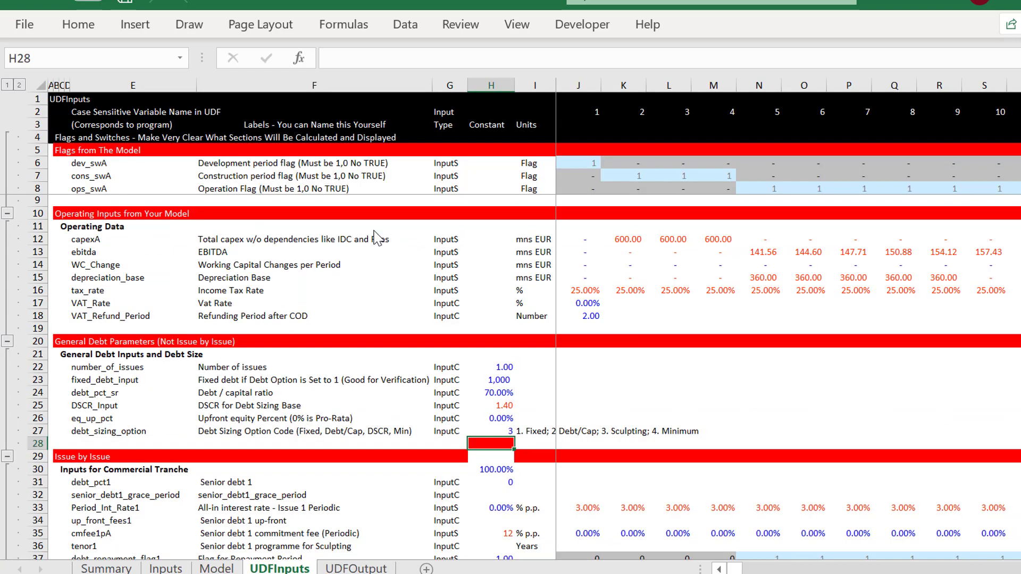
Look through the cash flow model's Inputs, Summary and Model sheets and the copied UDF sheets.
key(ctrl+Page_Up)
key(ctrl+Page_Up)
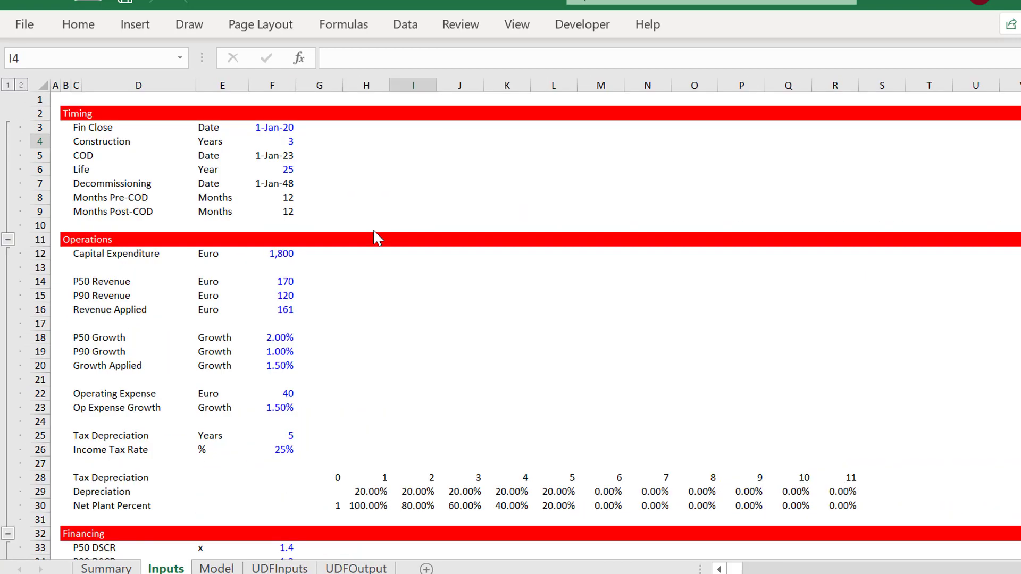
key(ctrl+Page_Up)
key(ctrl+Page_Down)
key(ctrl+Page_Down)
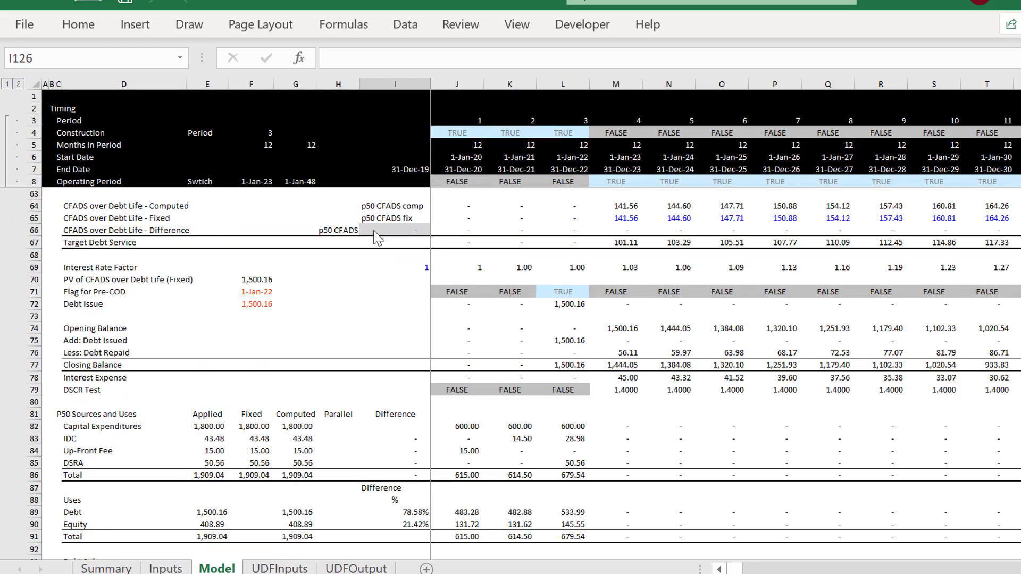
key(ctrl+Page_Down)
key(ctrl+Page_Down)
Close the Parallel Model Template 30 01 2021 workbook.
key(ctrl+Page_Up)
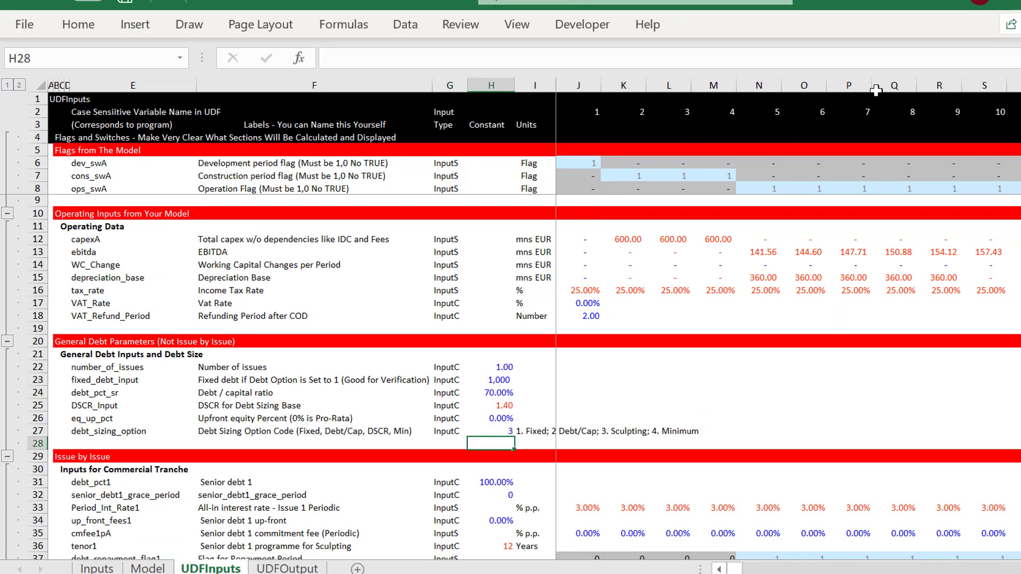
key(ctrl+w)
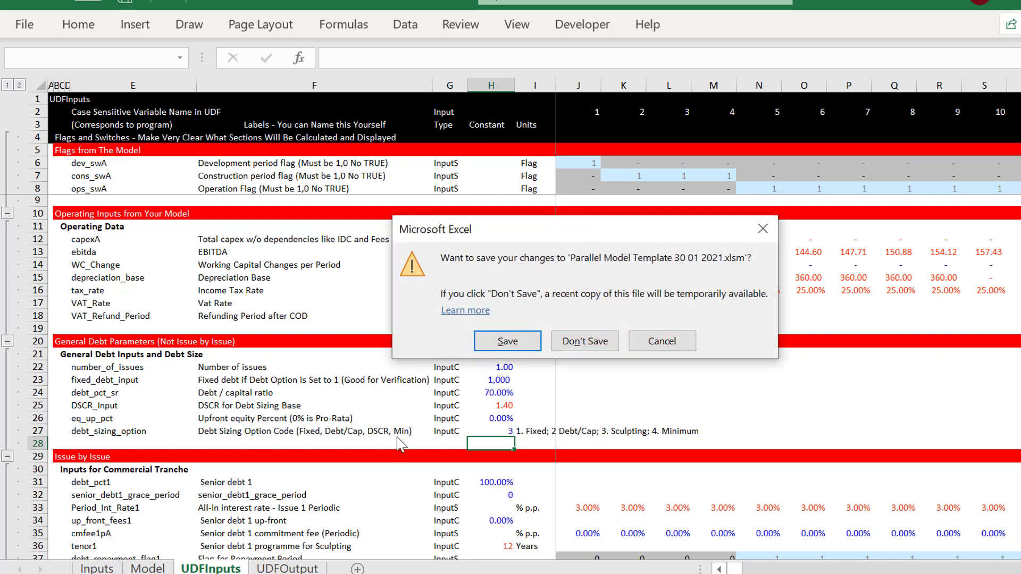
Close Parallel Model Template 30 01 2021.xlsm without saving and bring up the UDFInputs sheet of the project model workbook.
click(581, 342)
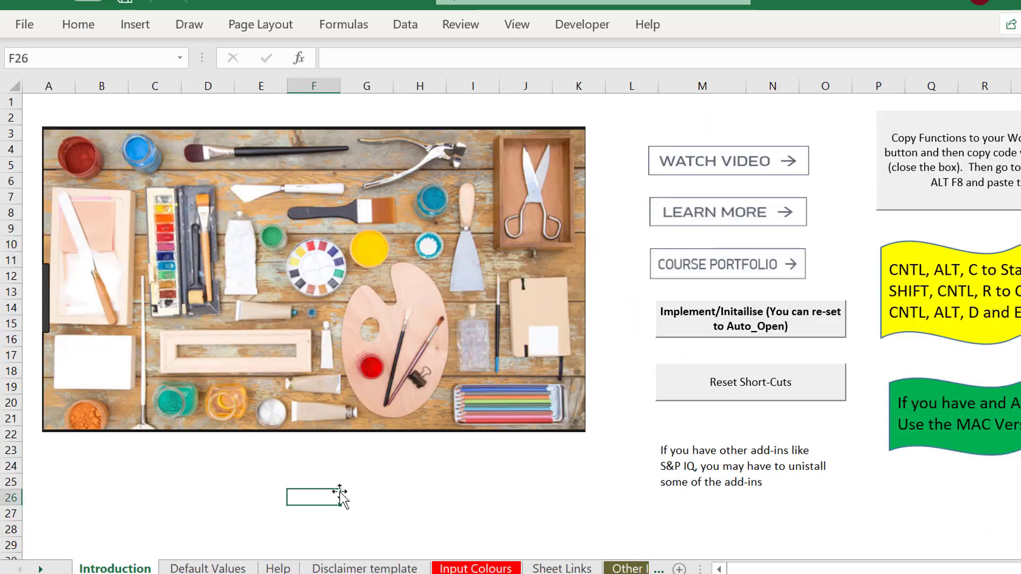
key(ctrl+Tab)
key(Page_Up)
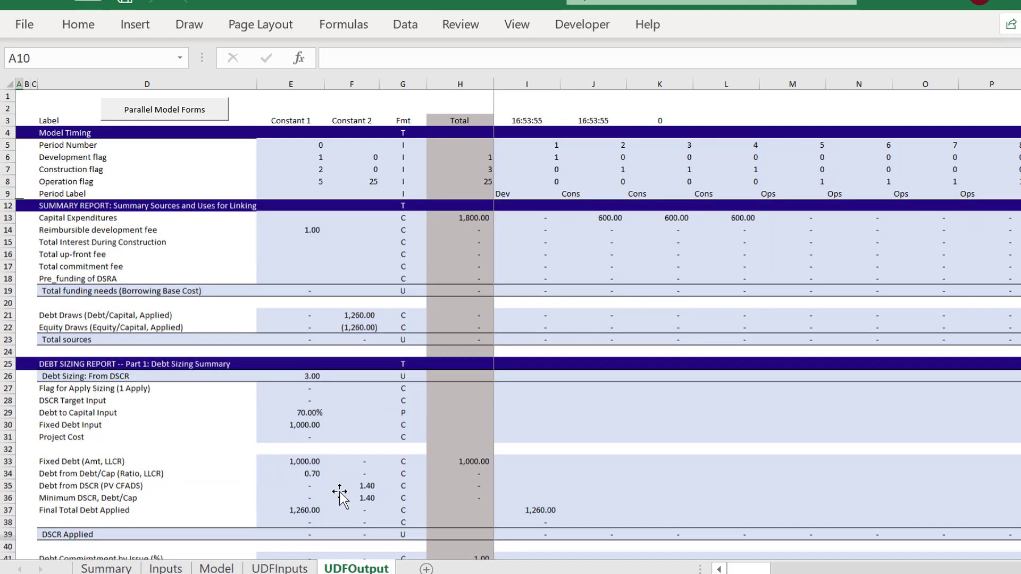
key(Page_Down)
key(Page_Up)
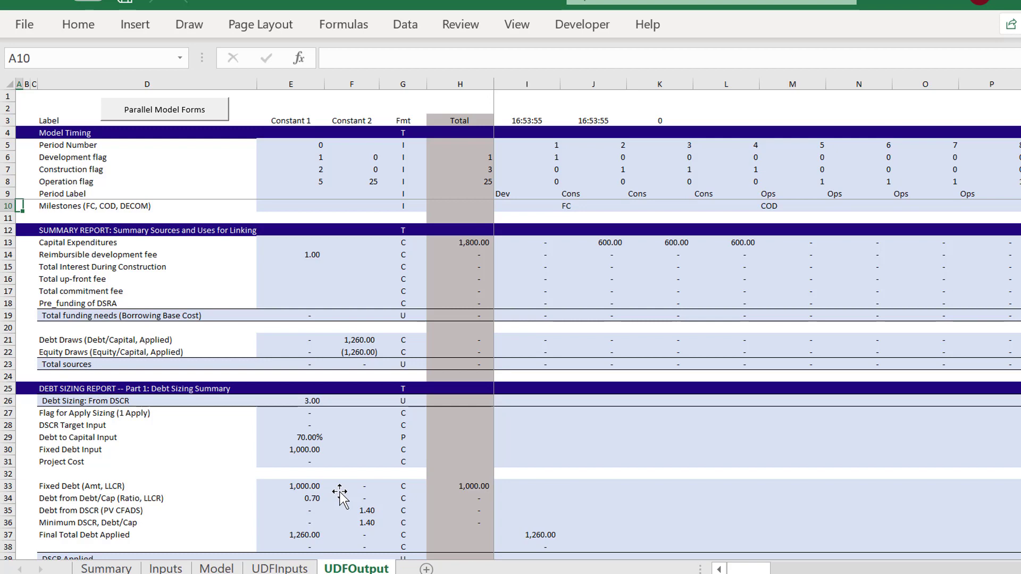
key(ctrl+Page_Up)
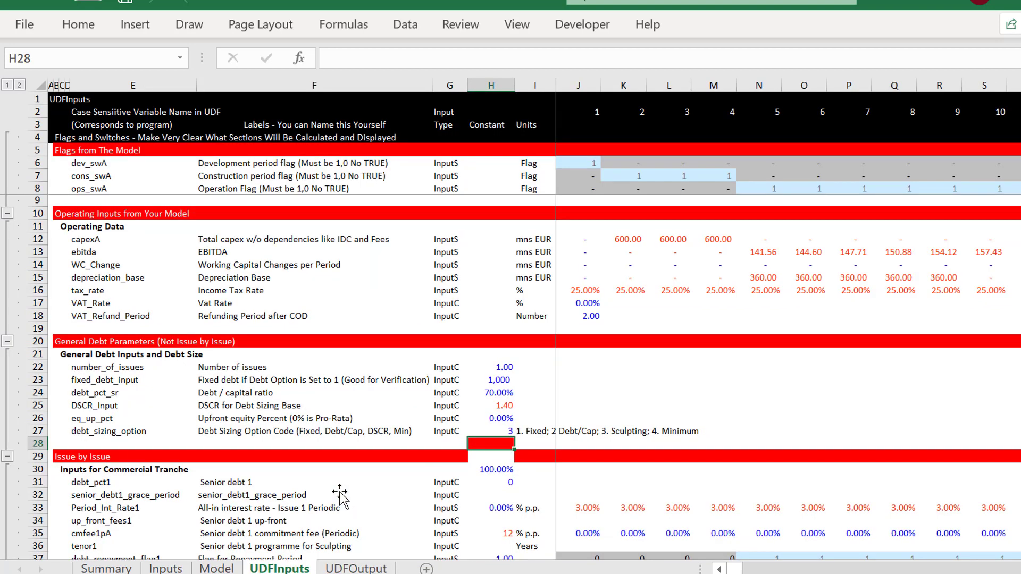
Examine the cells around debt_sizing_option and the Issue by Issue header on UDFInputs, then view the UDFOutput sheet.
key(Up)
key(Up)
key(Down)
key(Down)
key(Down)
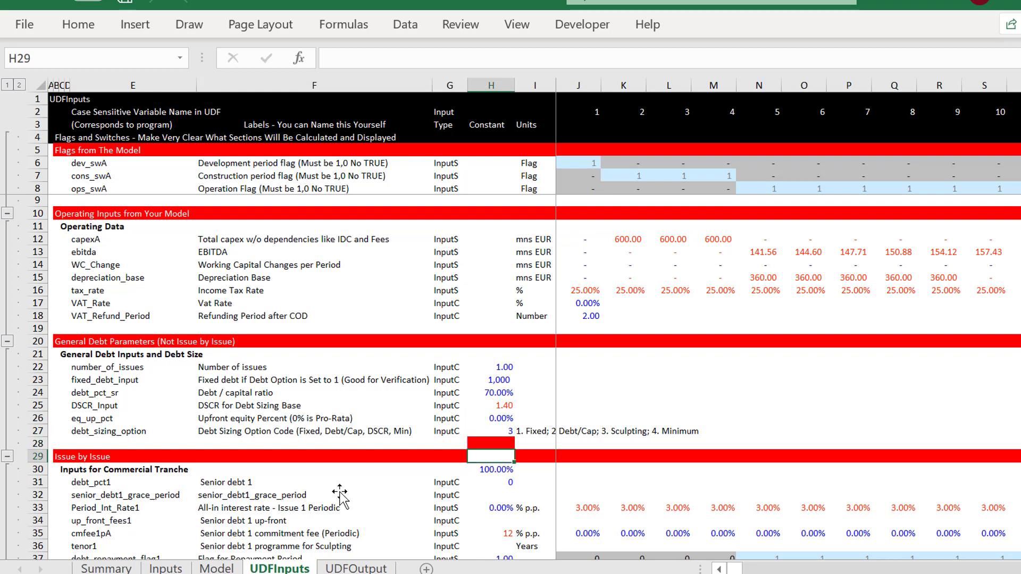
key(Up)
key(Up)
key(Left)
key(Left)
key(Left)
key(Left)
key(Left)
key(Left)
key(Left)
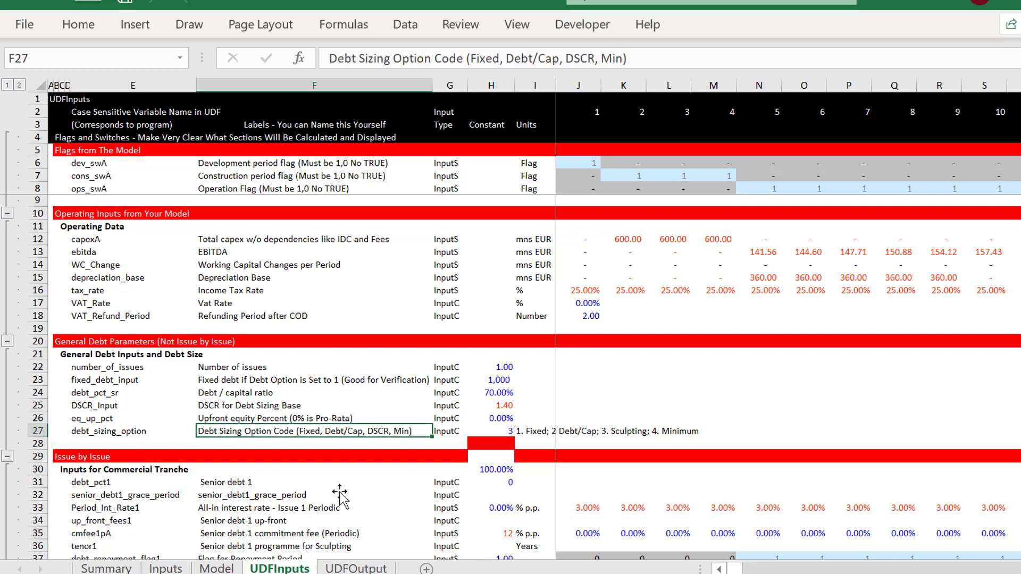
key(ctrl+Page_Down)
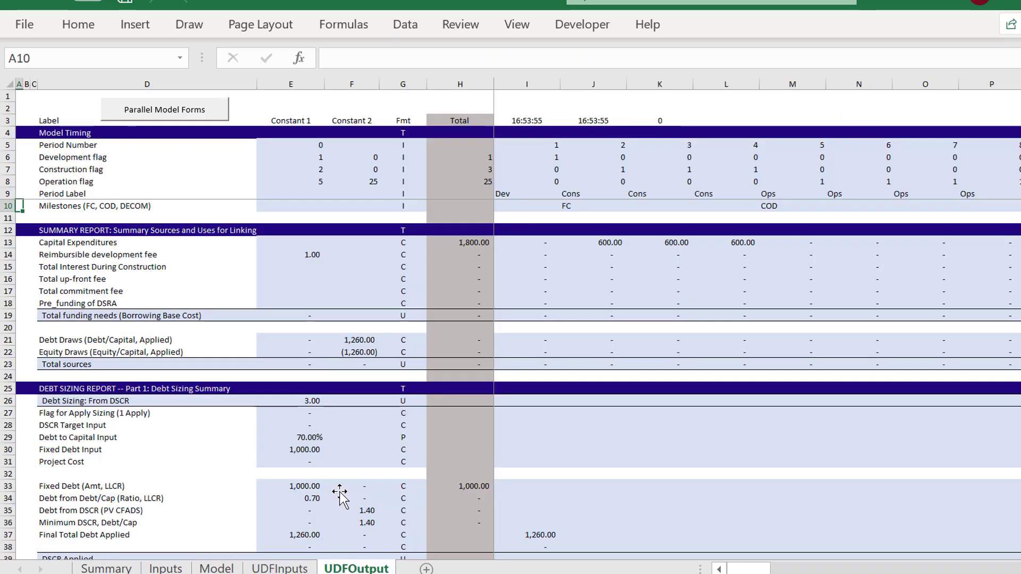
On UDFInputs, remove the red fill from H28 and restore it on H29 in the Issue by Issue header row.
key(ctrl+Page_Up)
key(Up)
key(Down)
key(Down)
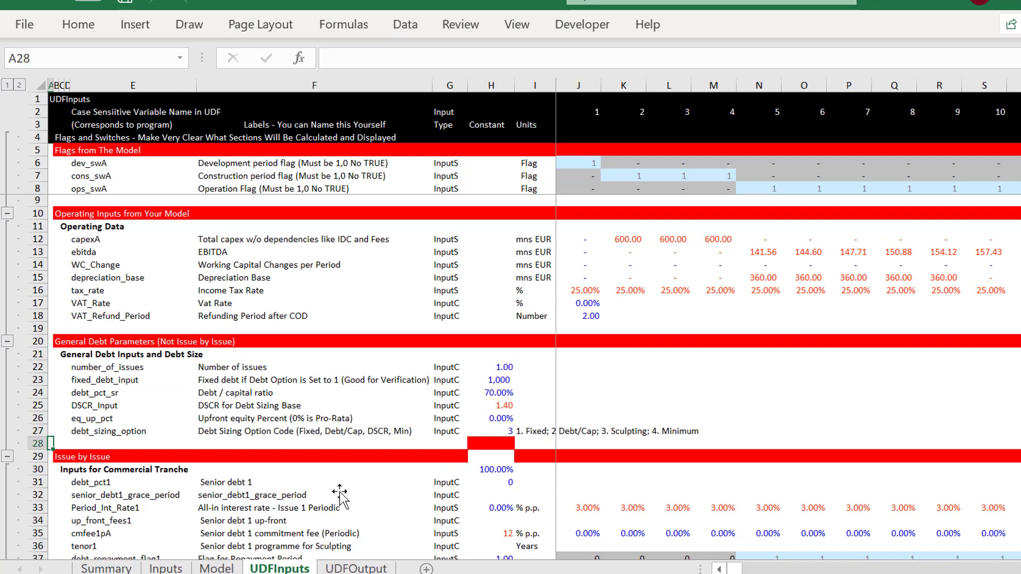
key(Right)
key(Right)
key(Right)
key(Right)
key(Right)
key(Right)
key(Right)
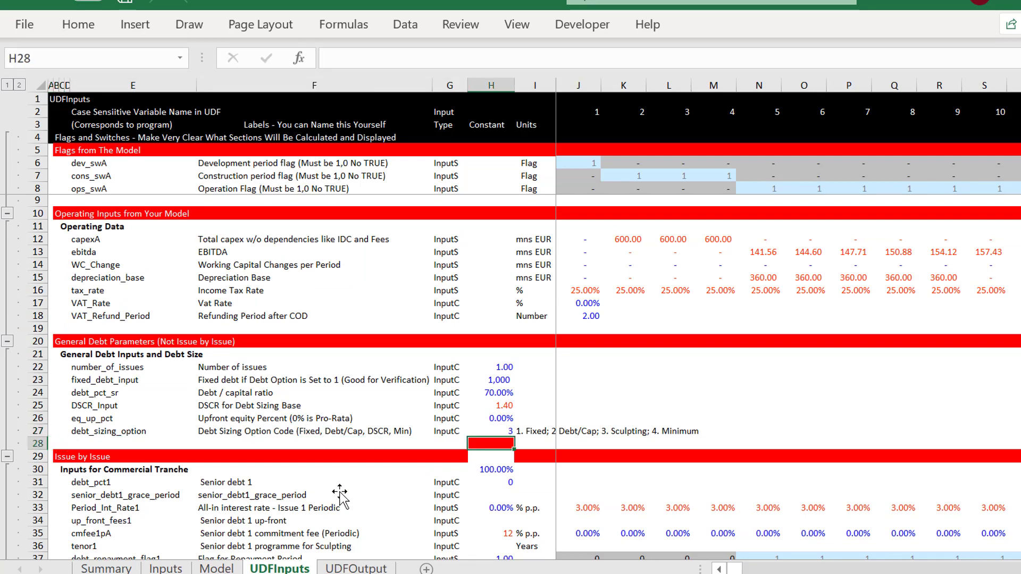
key(Down)
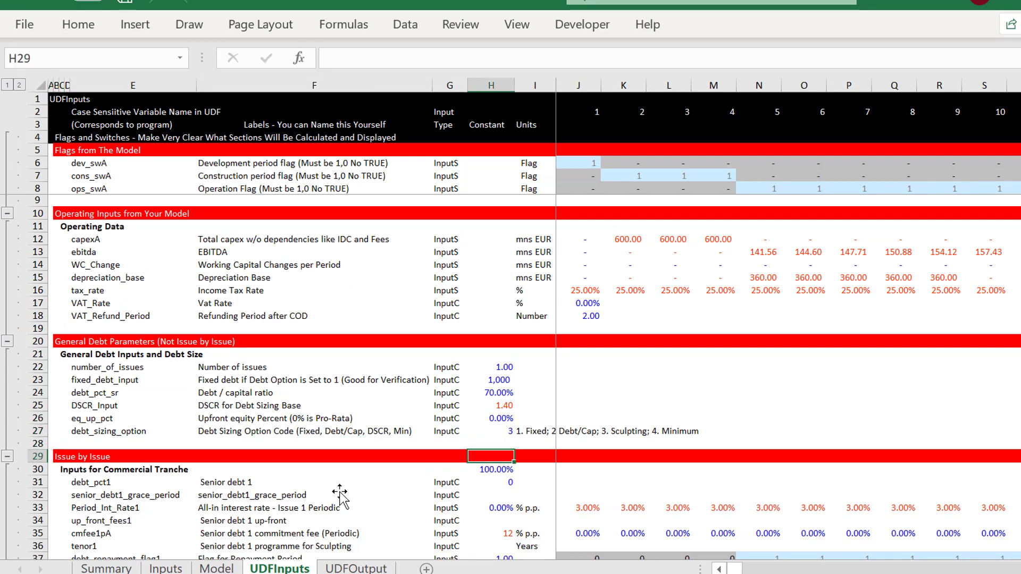
key(Up)
key(Up)
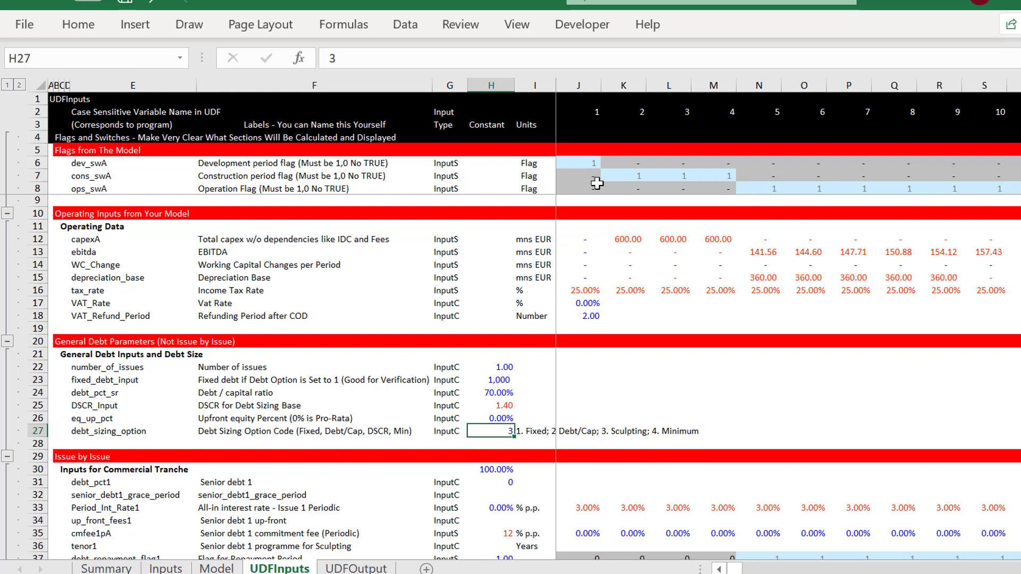
Link the construction flag in K7 to the Model sheet with =Model!J4*1 and copy it across the row.
click(622, 179)
text(=)
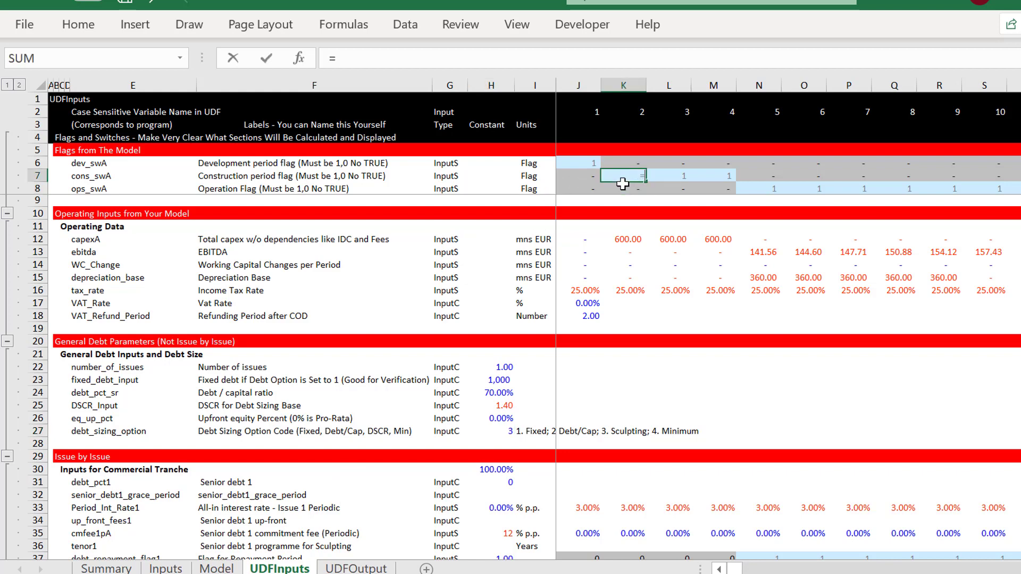
key(ctrl+Page_Up)
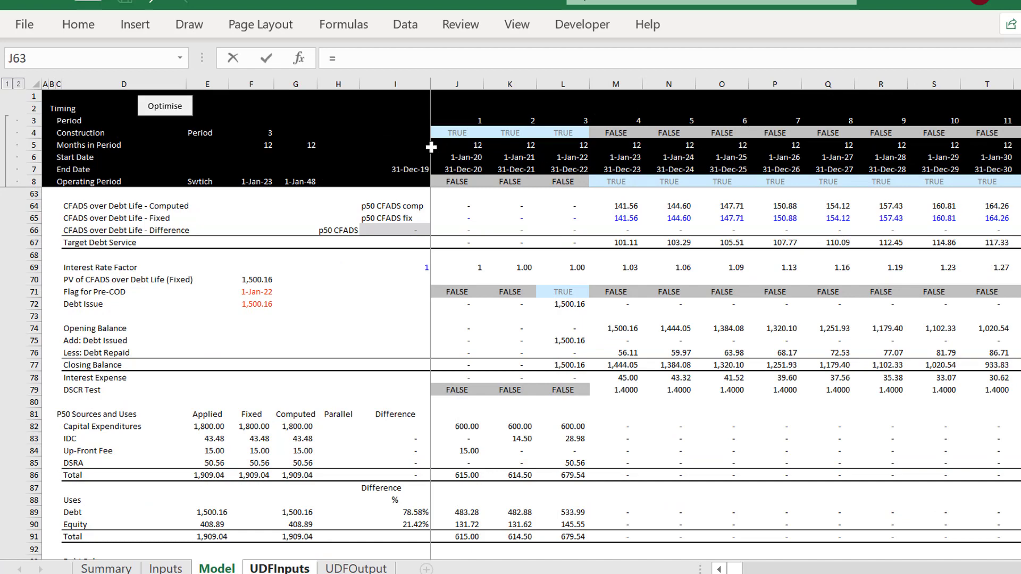
click(455, 134)
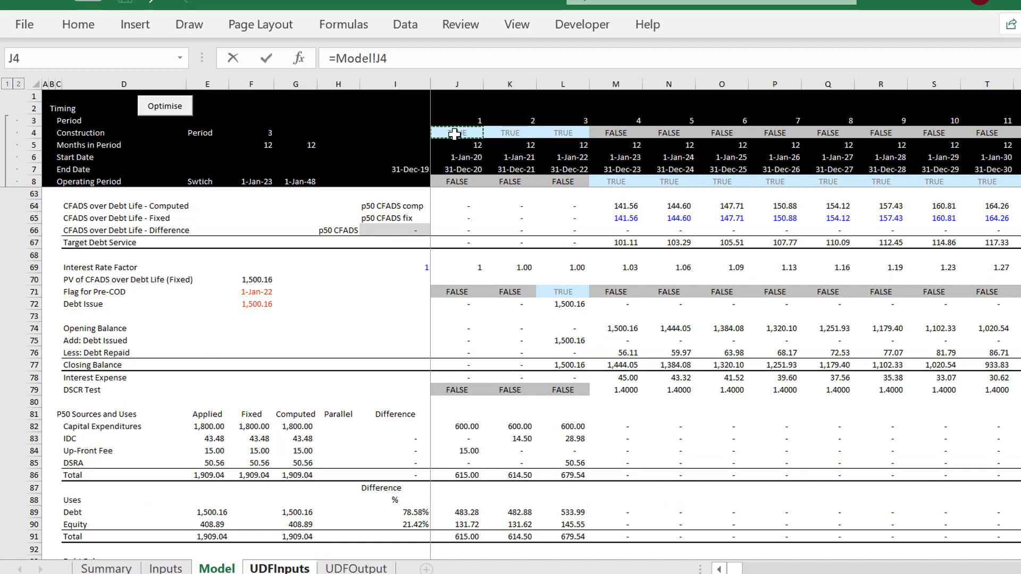
text(*1)
key(Return)
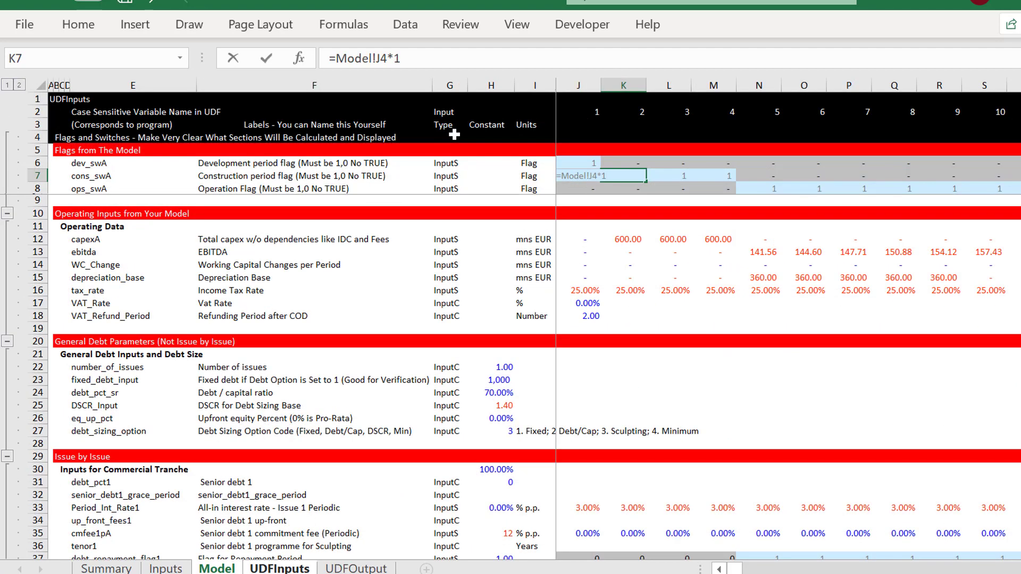
key(Up)
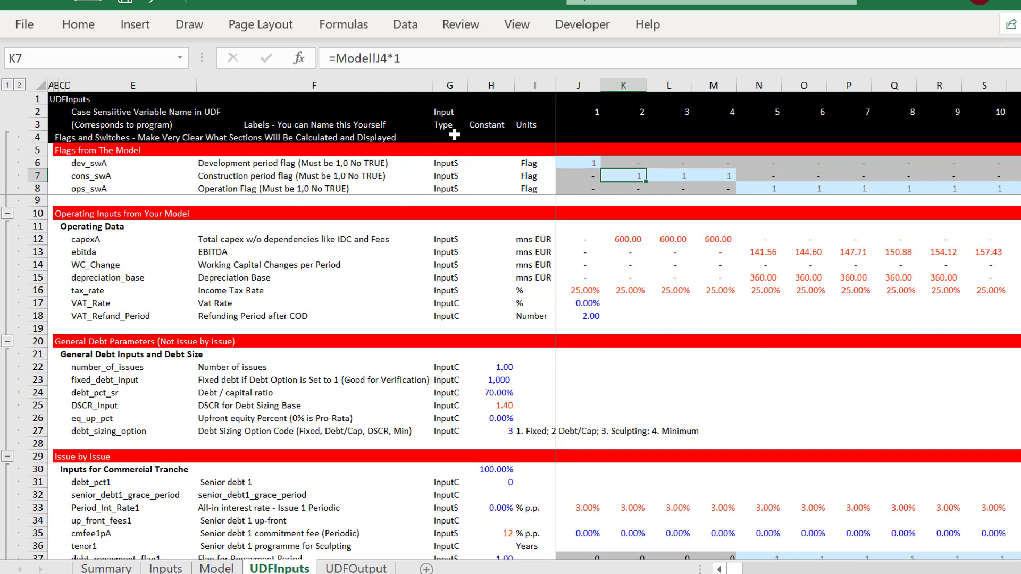
key(ctrl+shift+Right)
Link the operation flag in K8 to the Model sheet with =Model!J8*1 and copy it across the row.
key(Down)
text(=)
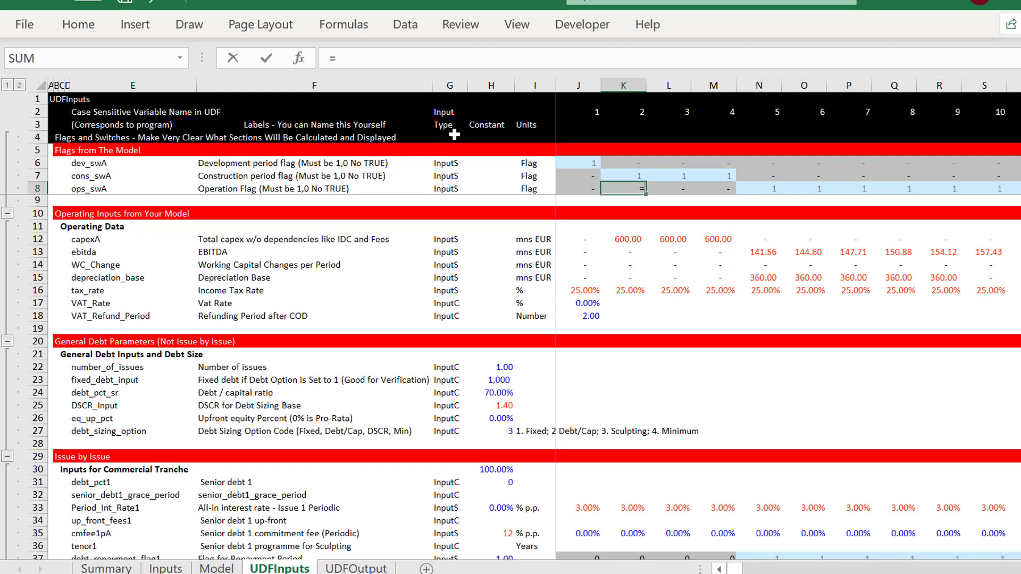
key(ctrl+Page_Up)
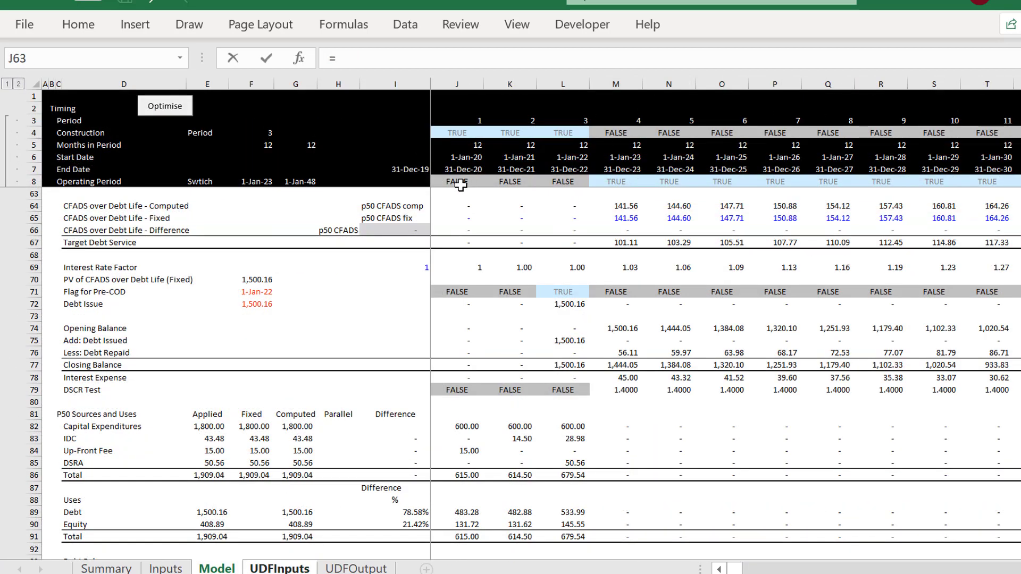
click(461, 185)
text(*1)
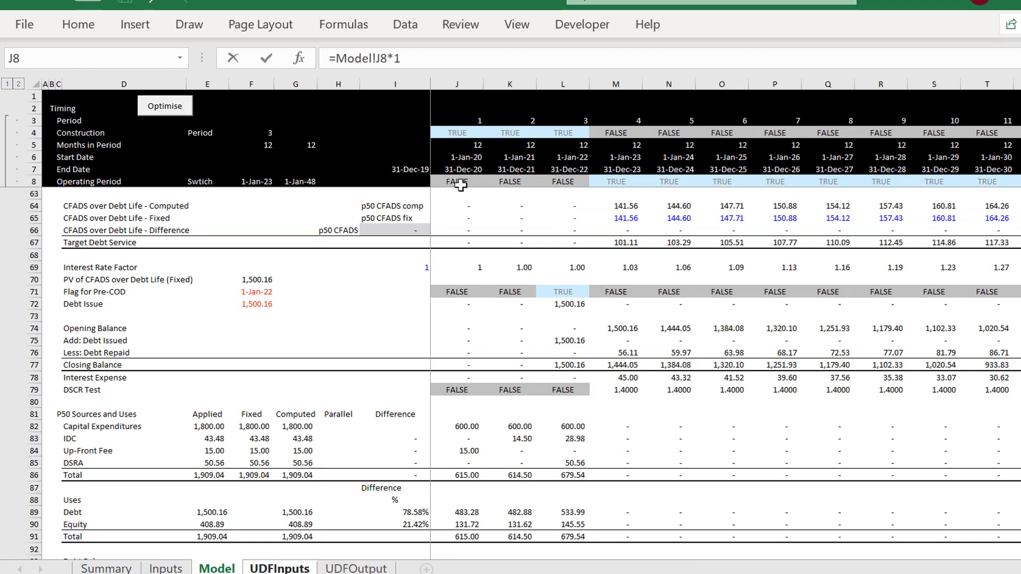
key(ctrl+Return)
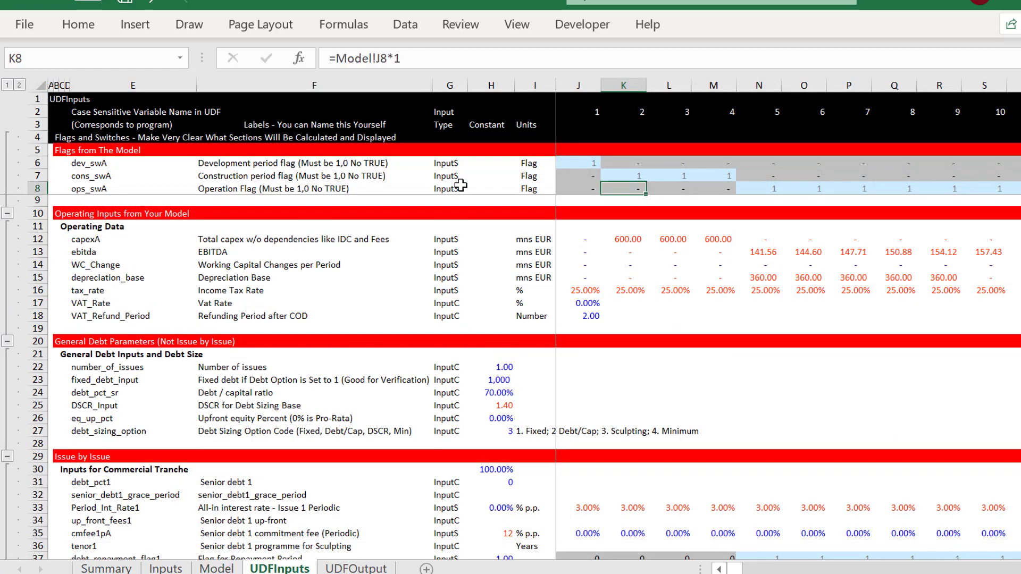
key(ctrl+shift+Right)
key(Right)
key(Left)
key(Left)
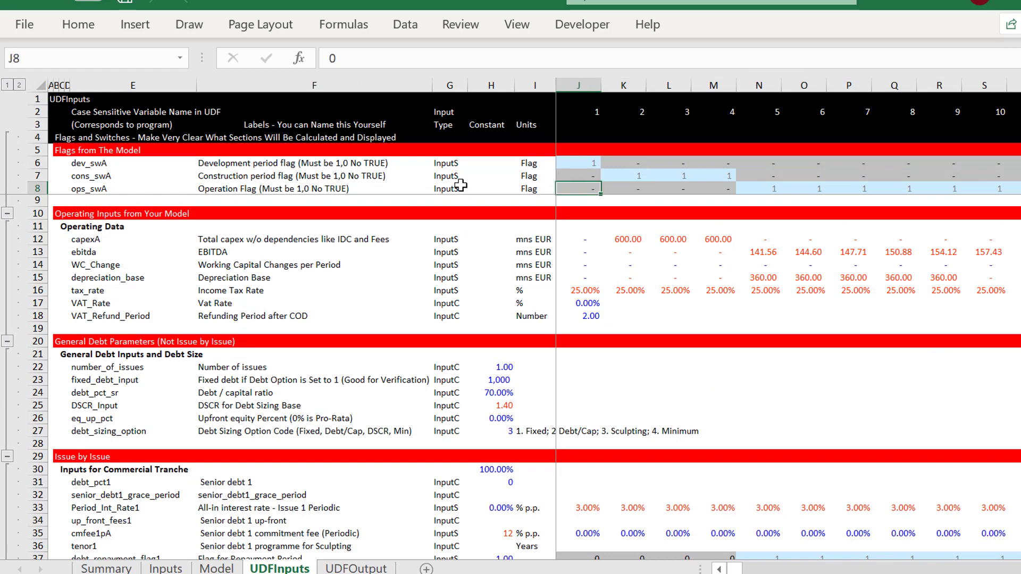
Try linking capexA from J12 onward to the Cap Exp row with =Model!J13, copied across the row.
key(Down)
key(Down)
key(Down)
key(Down)
text(=)
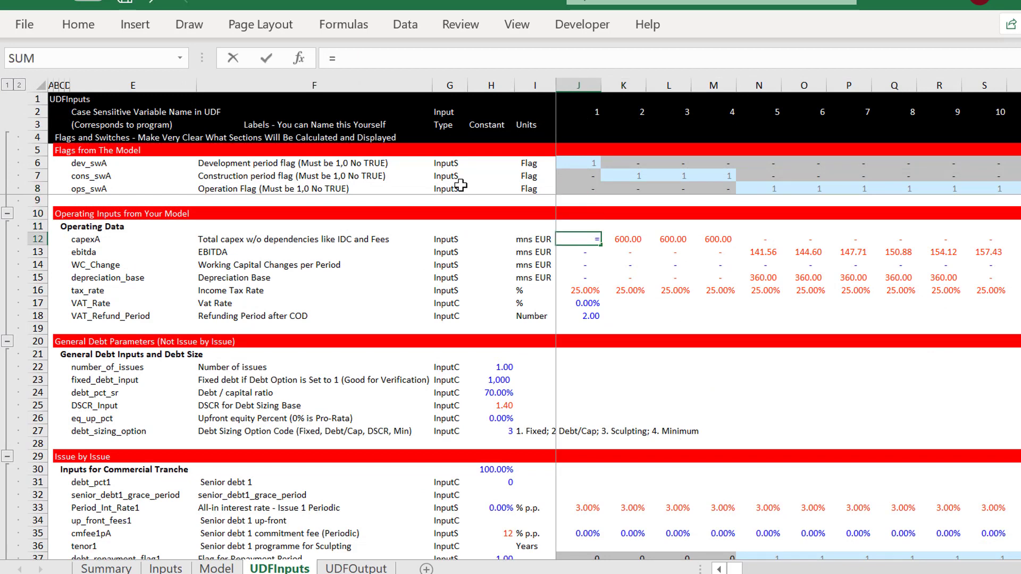
key(ctrl+Page_Up)
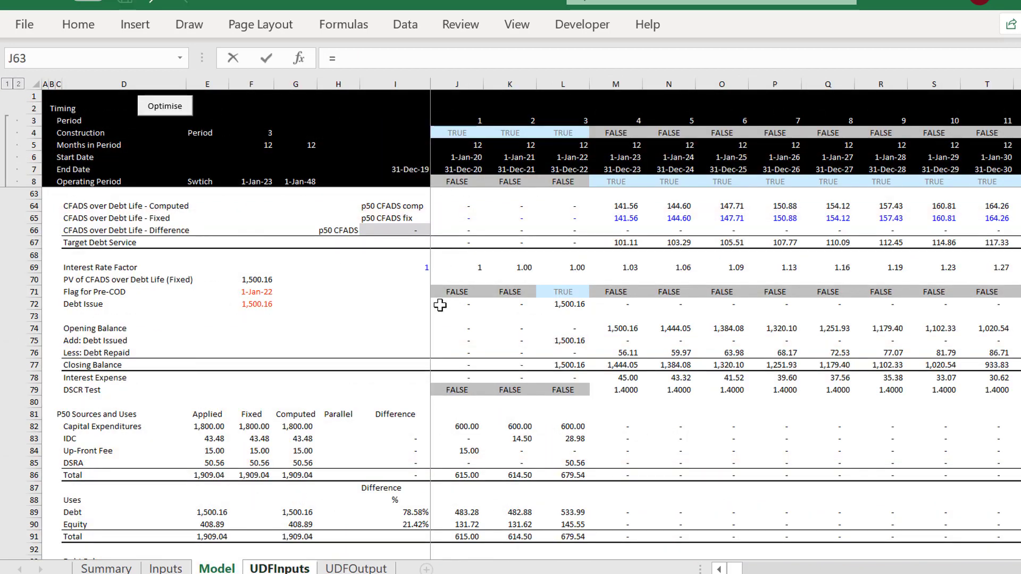
click(466, 424)
key(Left)
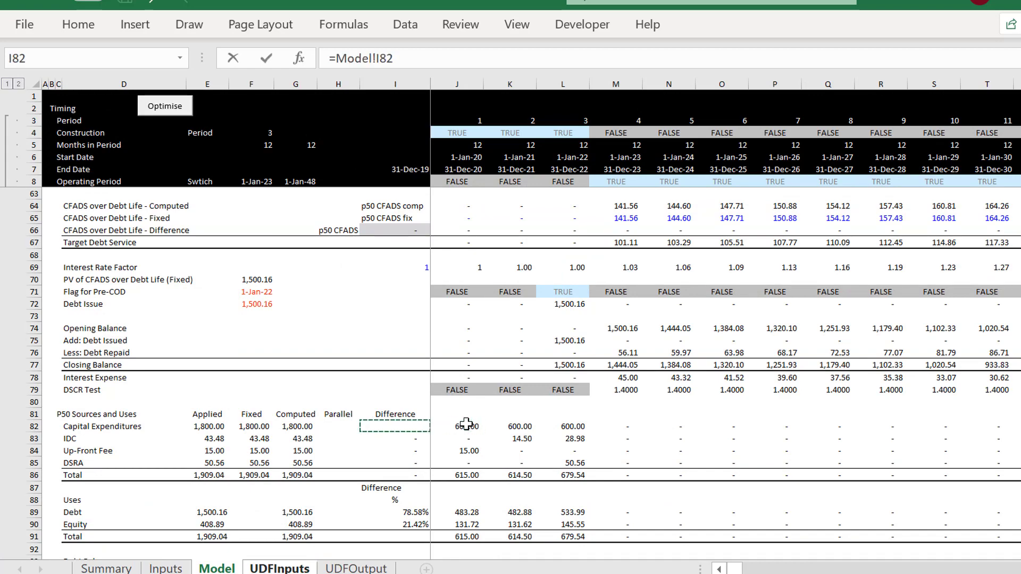
key(Right)
key(Page_Up)
key(Page_Up)
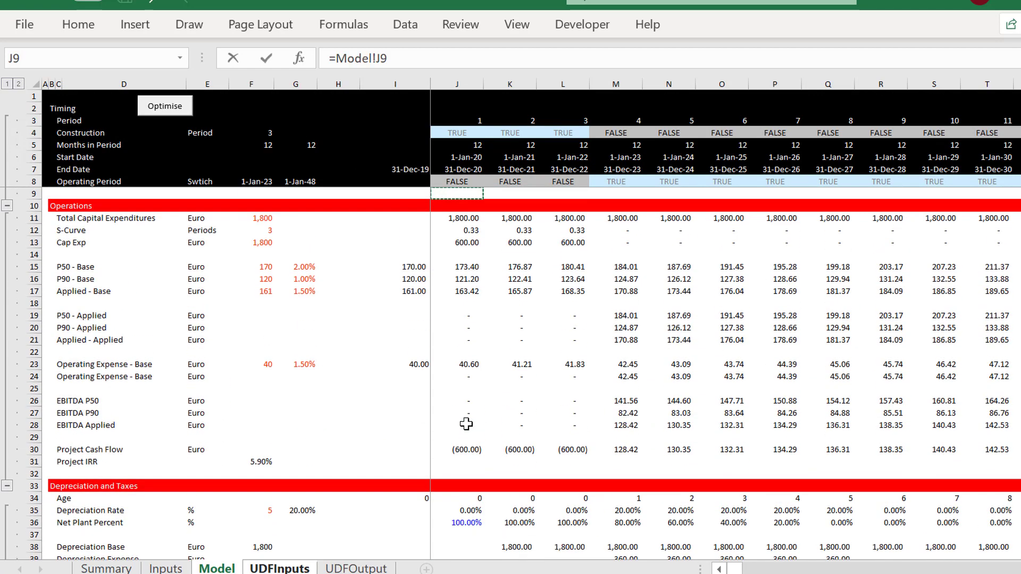
key(Down)
key(Down)
key(Down)
key(Down)
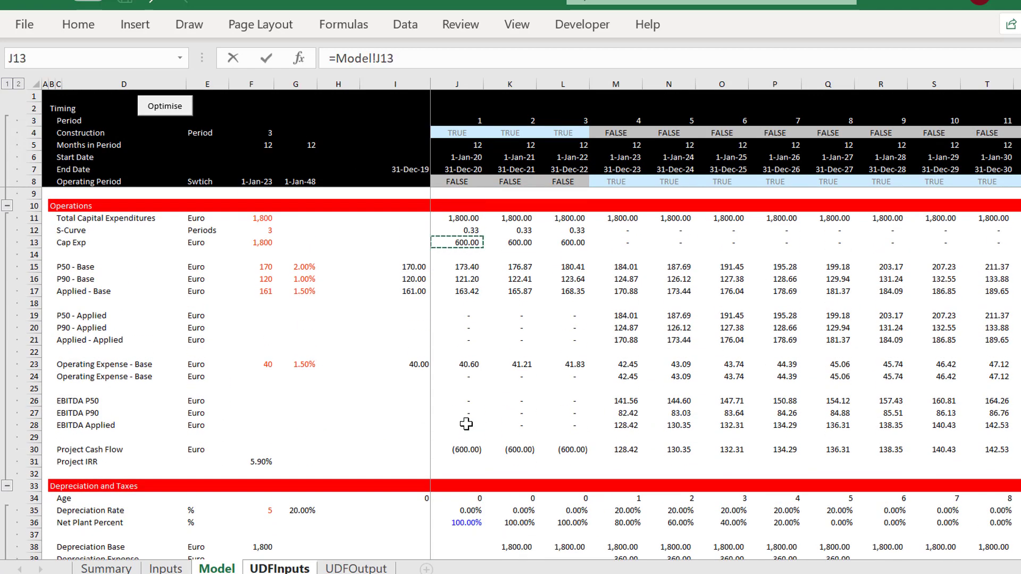
key(Return)
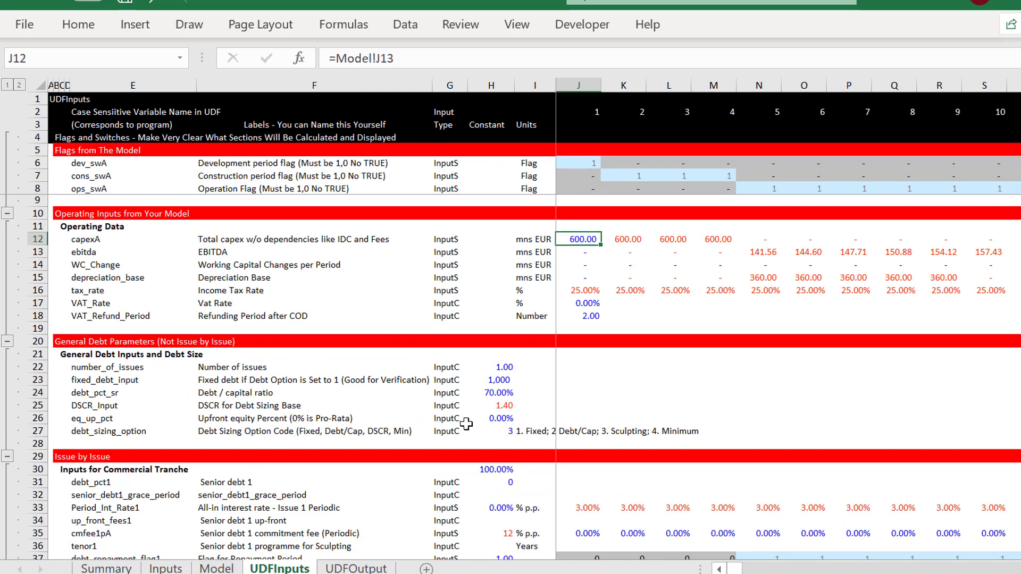
key(ctrl+shift+Right)
key(ctrl+r)
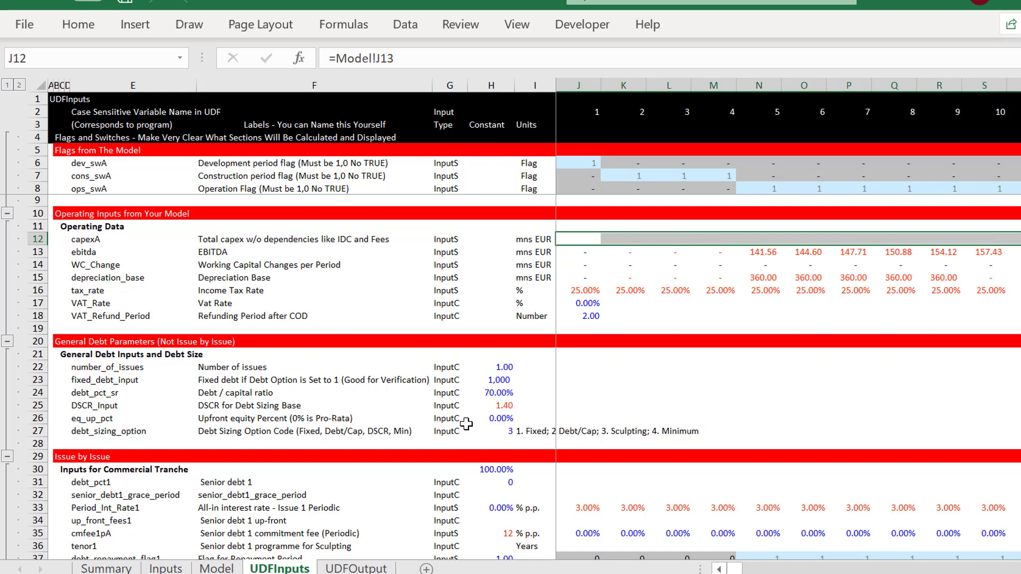
Clear the capexA row, then link it from K12 onward with =Model!J13 copied across.
key(Delete)
key(Right)
text(=)
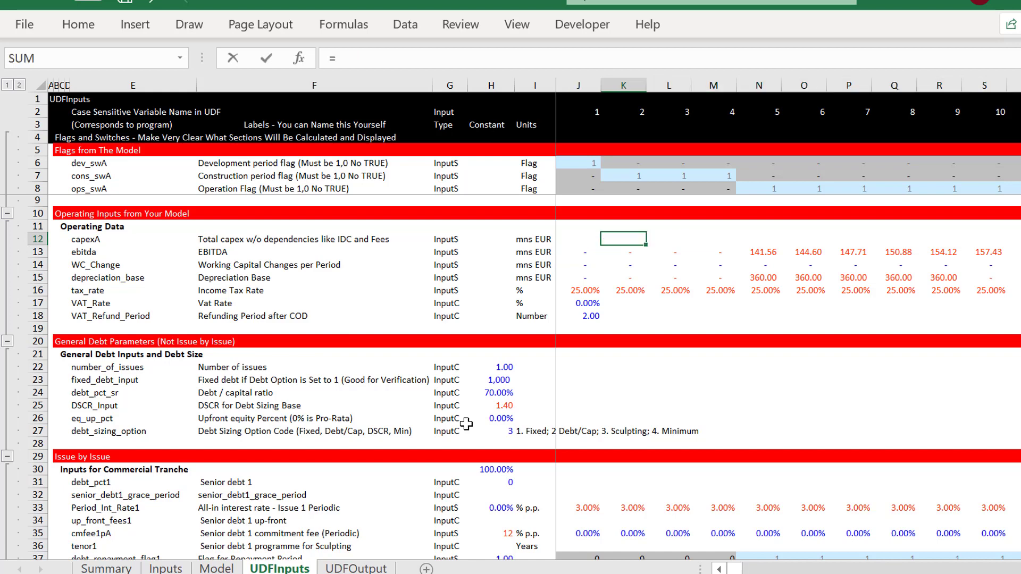
key(ctrl+Page_Up)
click(464, 253)
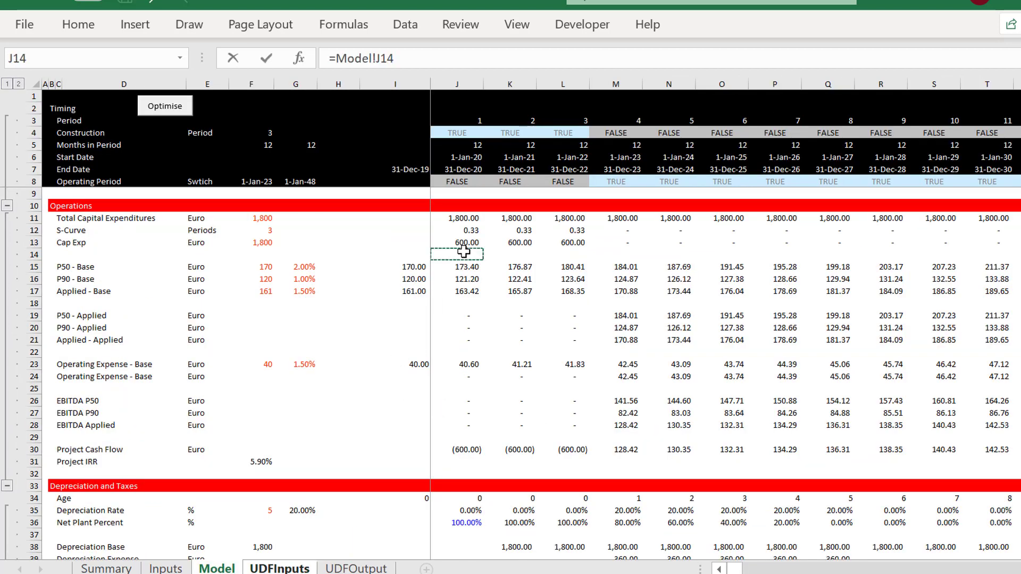
key(Up)
key(Return)
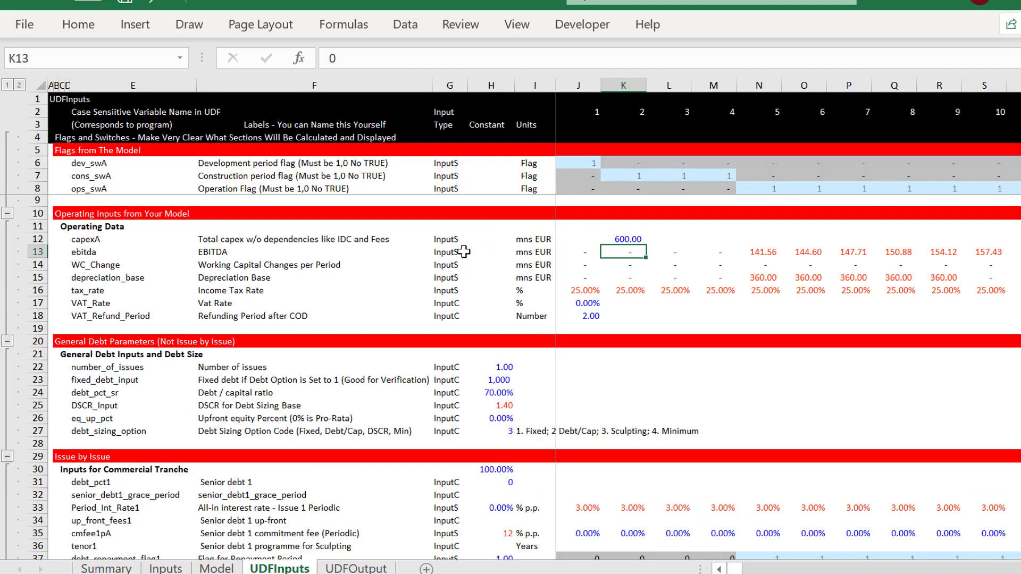
key(Up)
key(ctrl+shift+r)
Link ebitda in K13 to the P50 - Applied row with =Model!J19 and copy it across the row.
key(Down)
key(Left)
key(Right)
text(=)
key(ctrl+Page_Up)
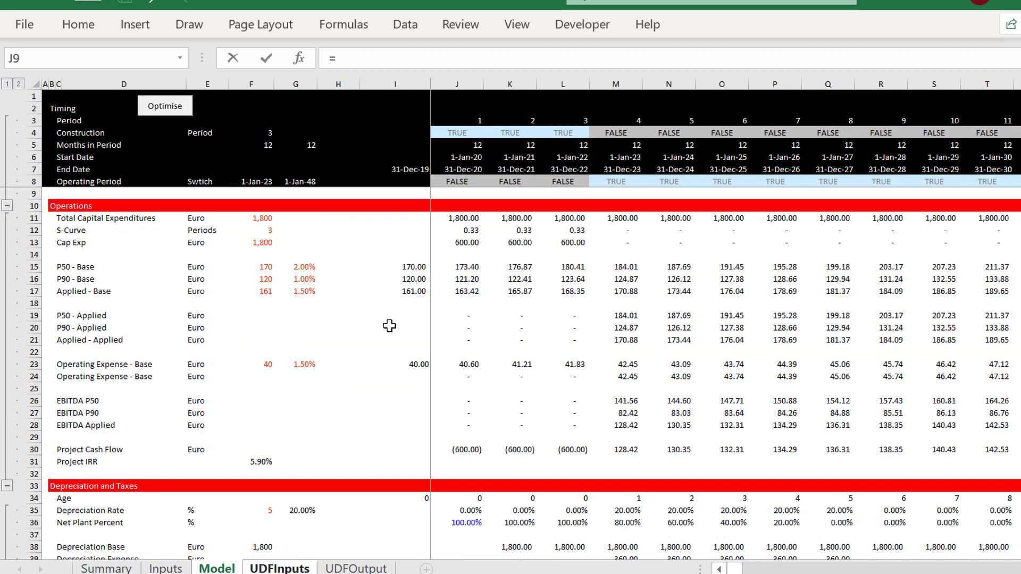
click(464, 318)
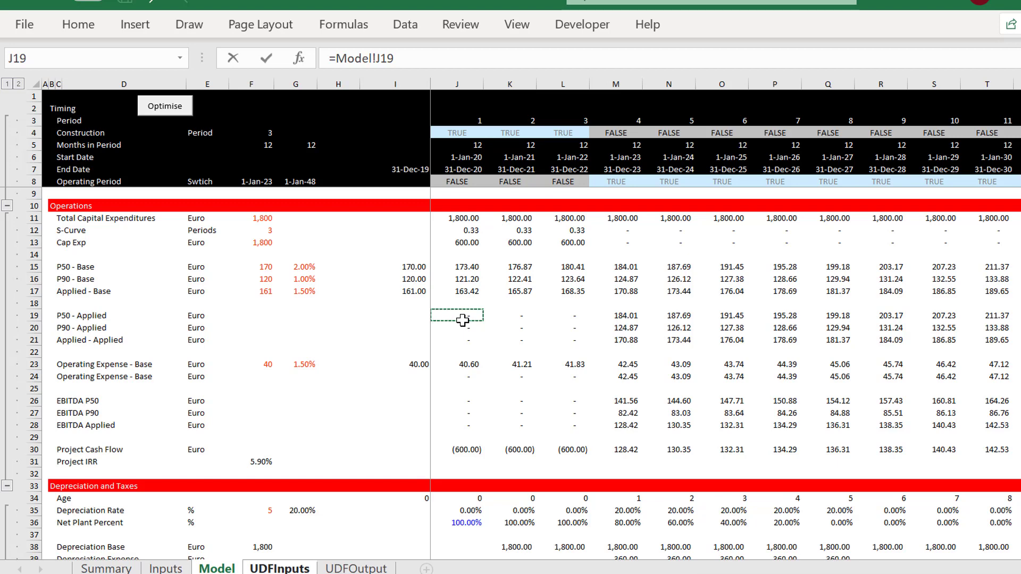
key(Return)
key(Up)
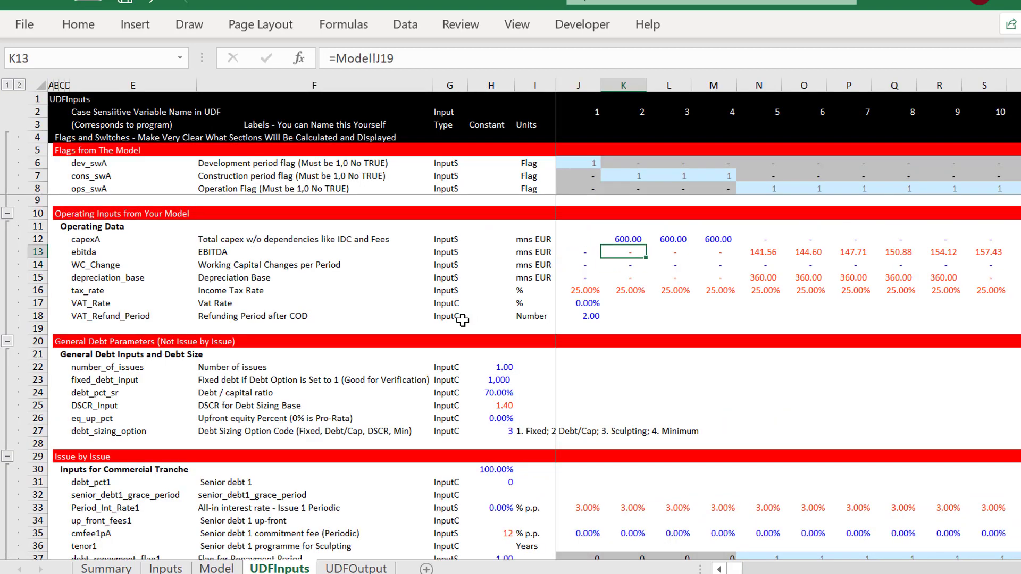
key(ctrl+shift+Right)
key(ctrl+r)
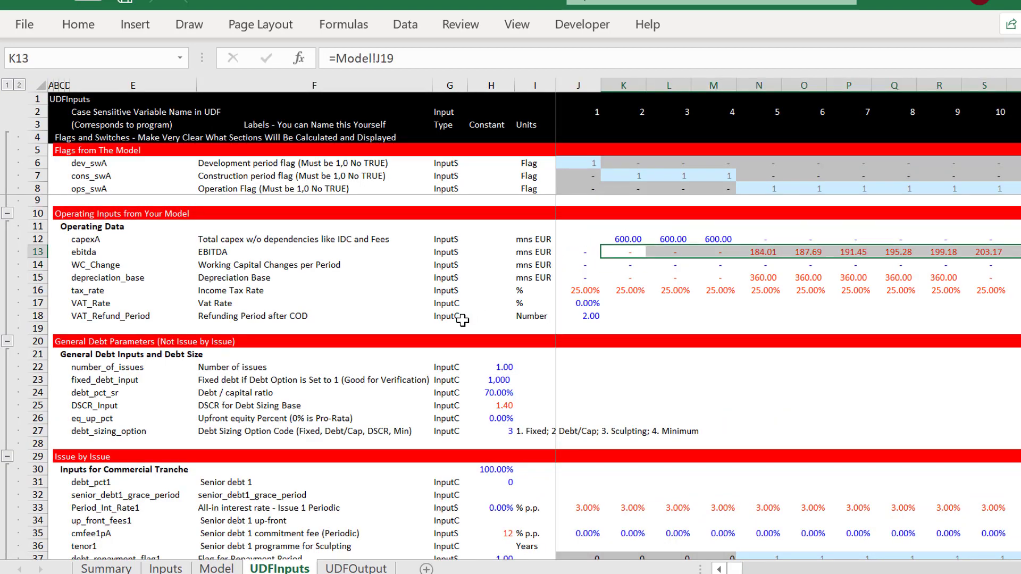
key(Down)
key(Down)
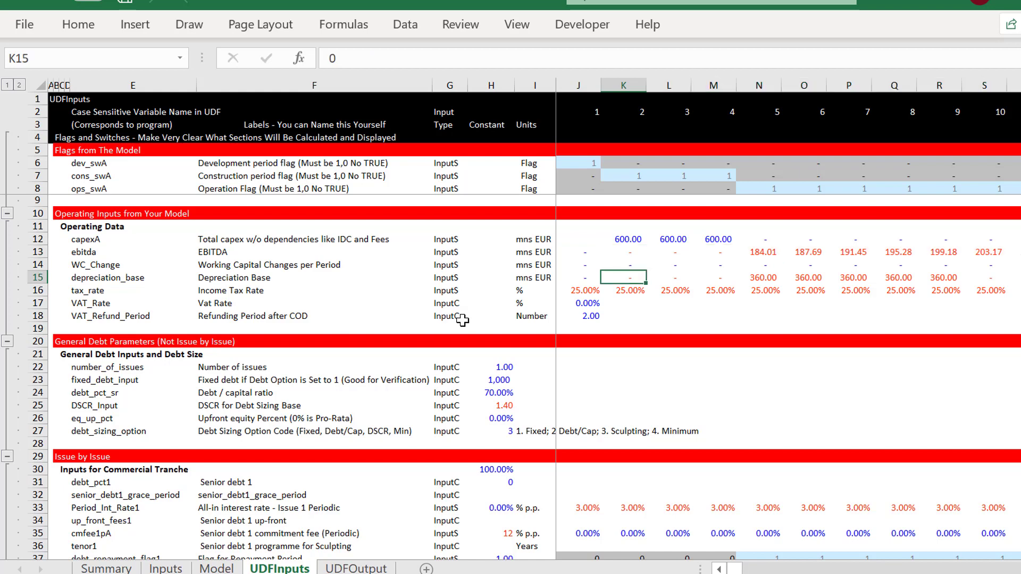
key(Up)
key(Down)
key(ctrl+Page_Up)
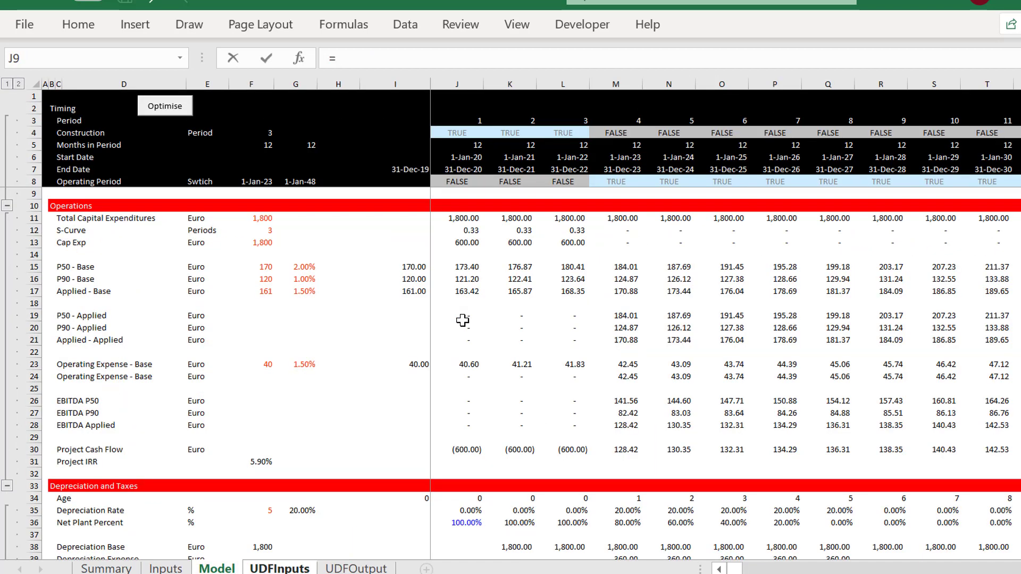
click(485, 301)
click(481, 302)
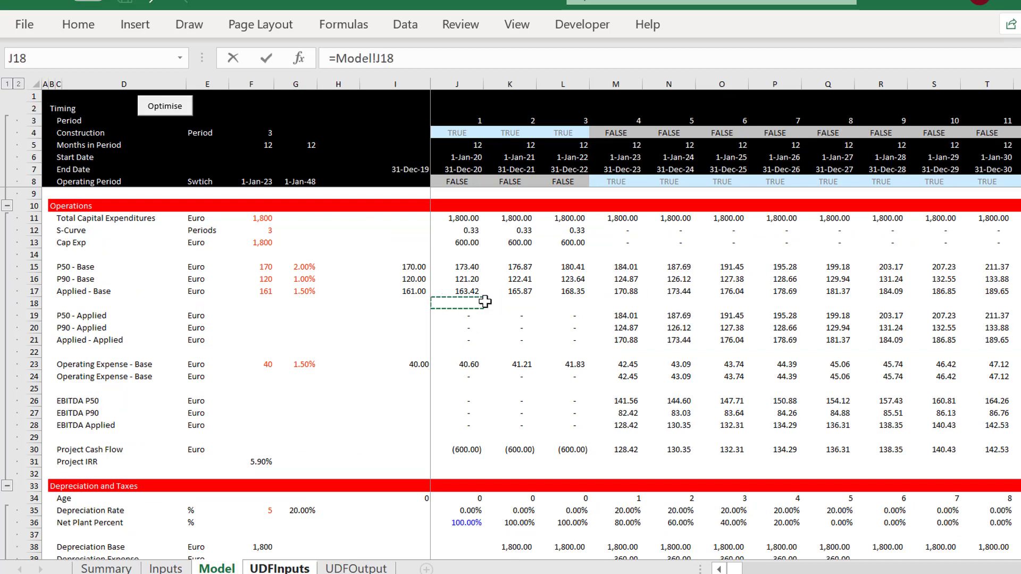
click(485, 301)
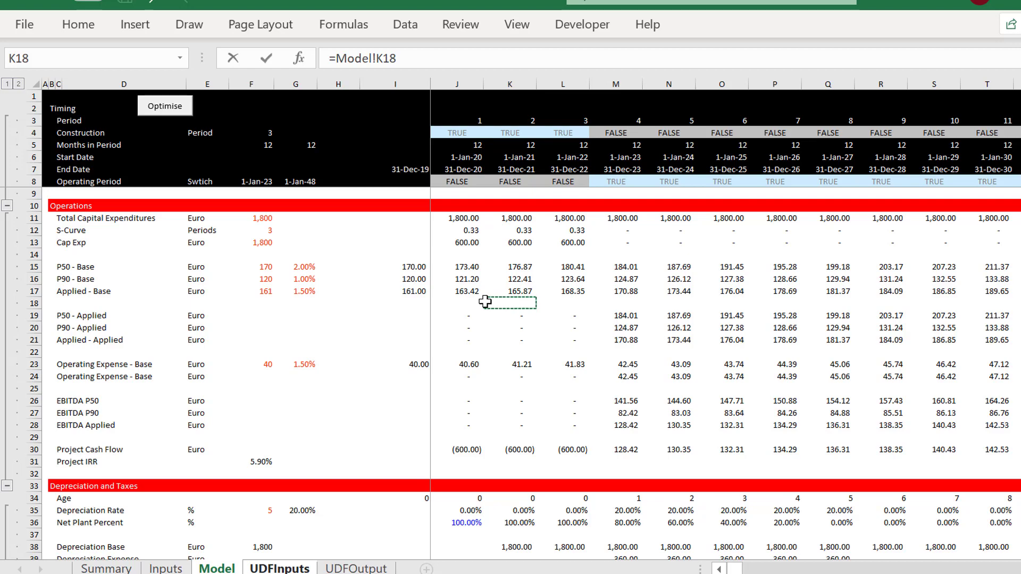
key(Escape)
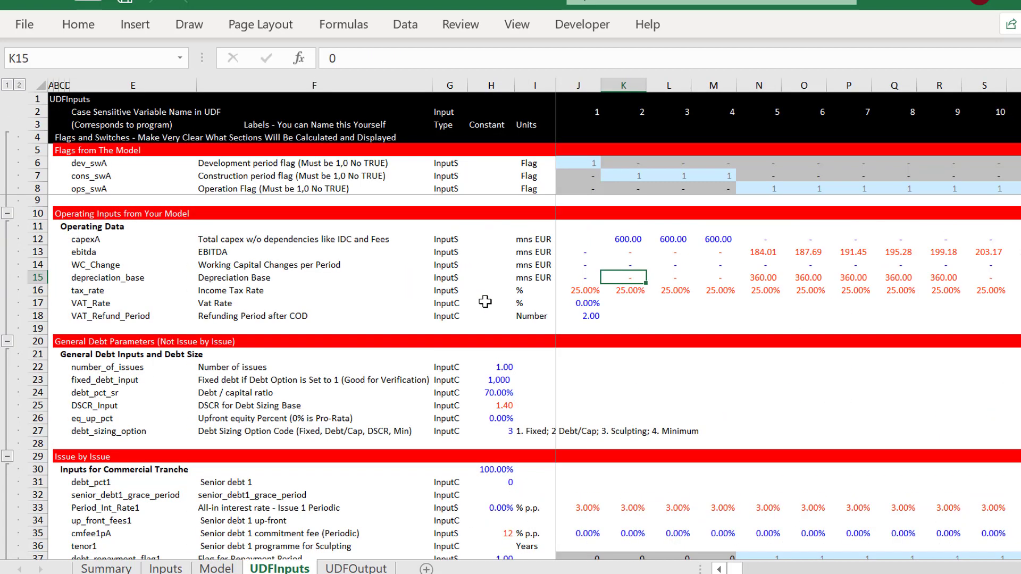
Relink ebitda in K13 to the Model sheet's EBITDA P50 row with =Model!J26 and copy it across the row.
key(Up)
key(Up)
text(=)
key(ctrl+Page_Up)
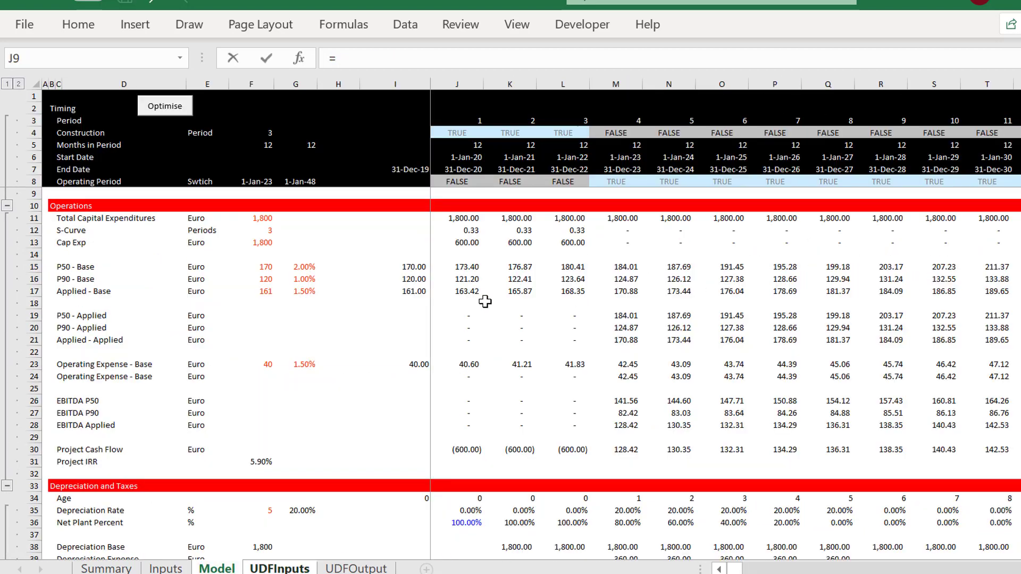
click(510, 339)
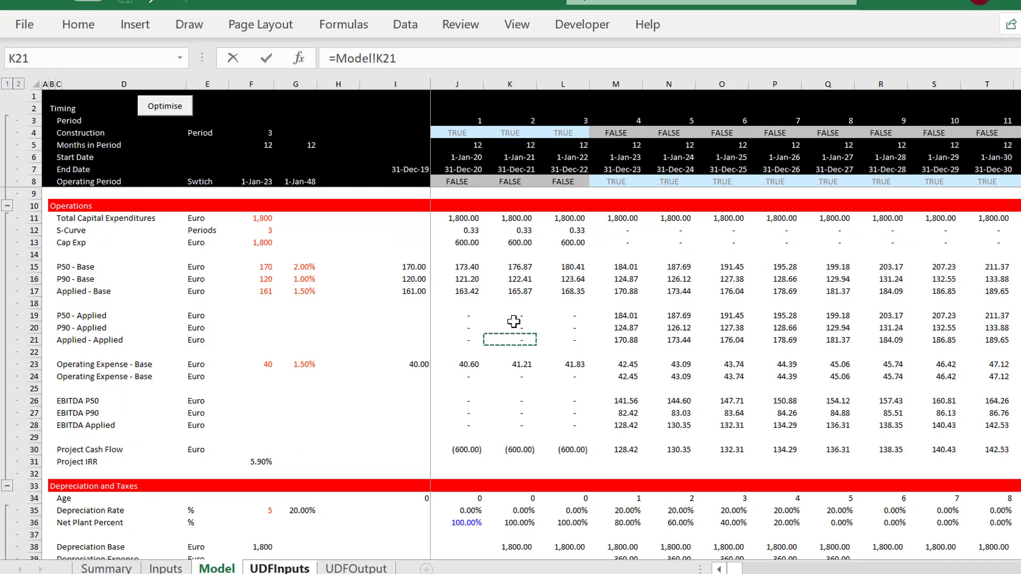
key(Down)
key(Down)
key(Down)
key(Down)
key(Down)
key(Left)
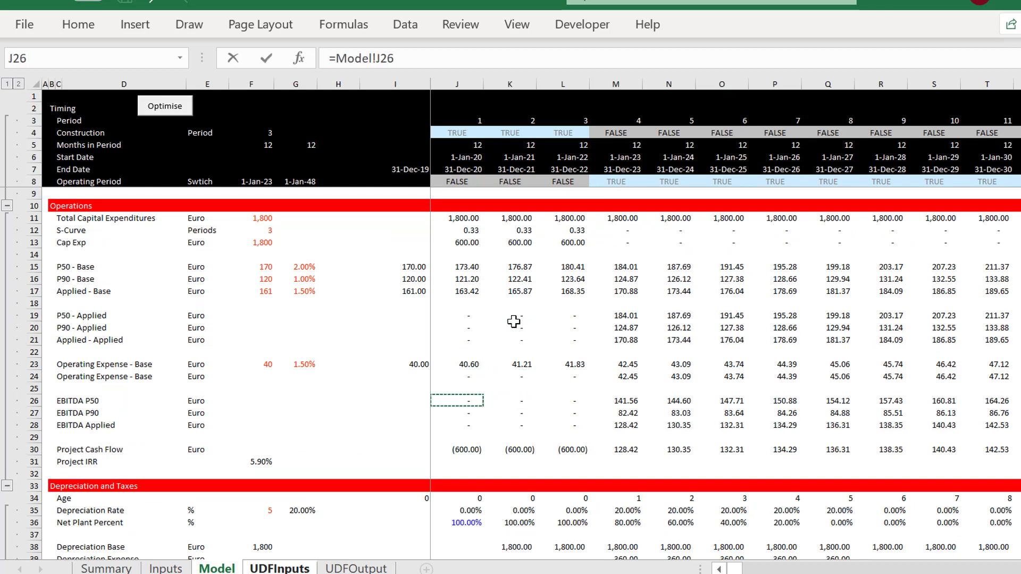
key(Return)
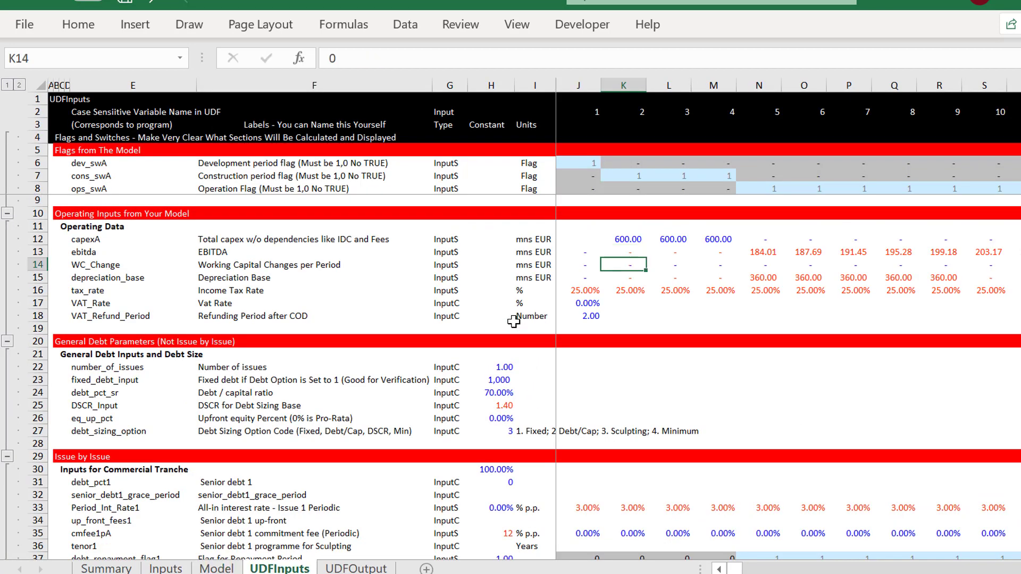
key(Up)
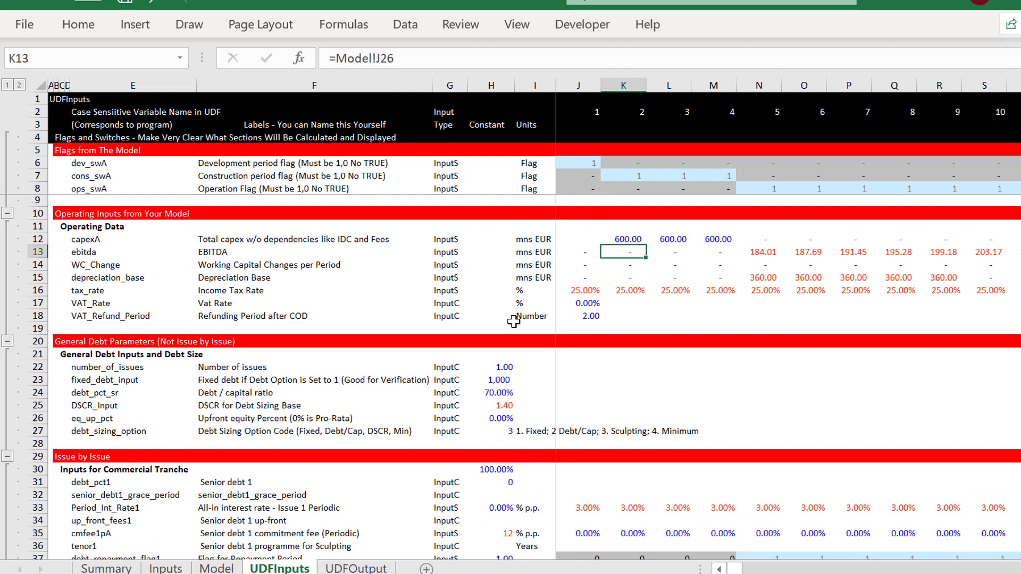
key(ctrl+shift+Right)
key(ctrl+r)
key(Down)
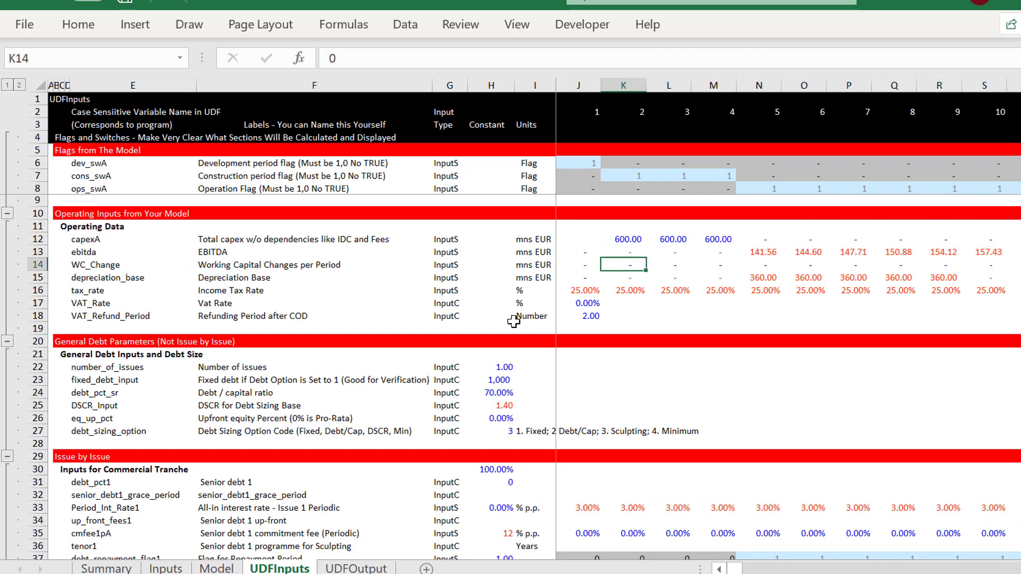
Link depreciation_base in K15 to the Model sheet's Depreciation Expense row with =Model!K39 and copy it across the row.
key(Down)
key(Down)
key(Up)
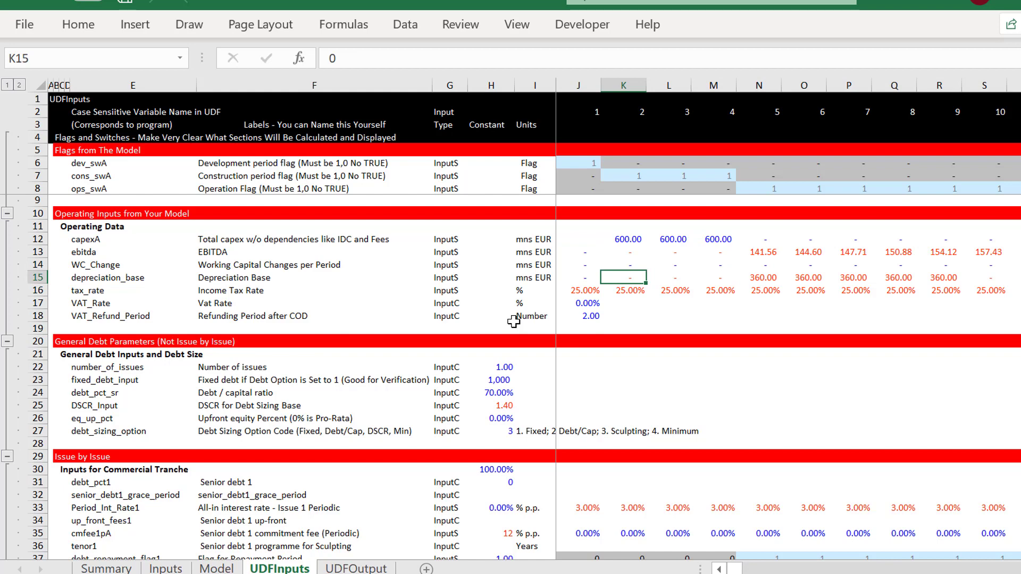
text(=)
key(ctrl+Page_Up)
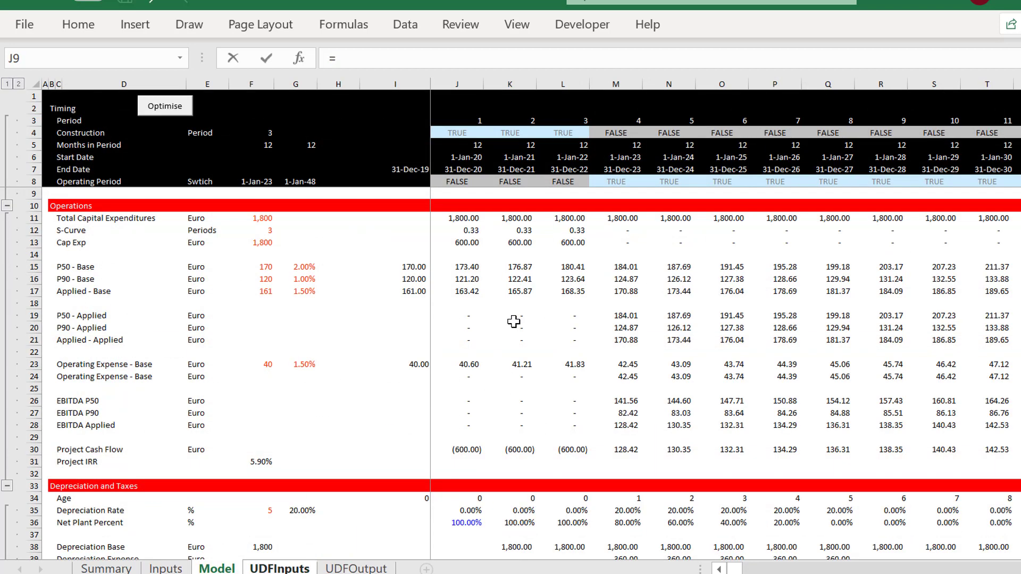
click(467, 390)
key(Down)
key(Down)
key(Down)
key(Down)
key(Down)
key(Down)
key(Down)
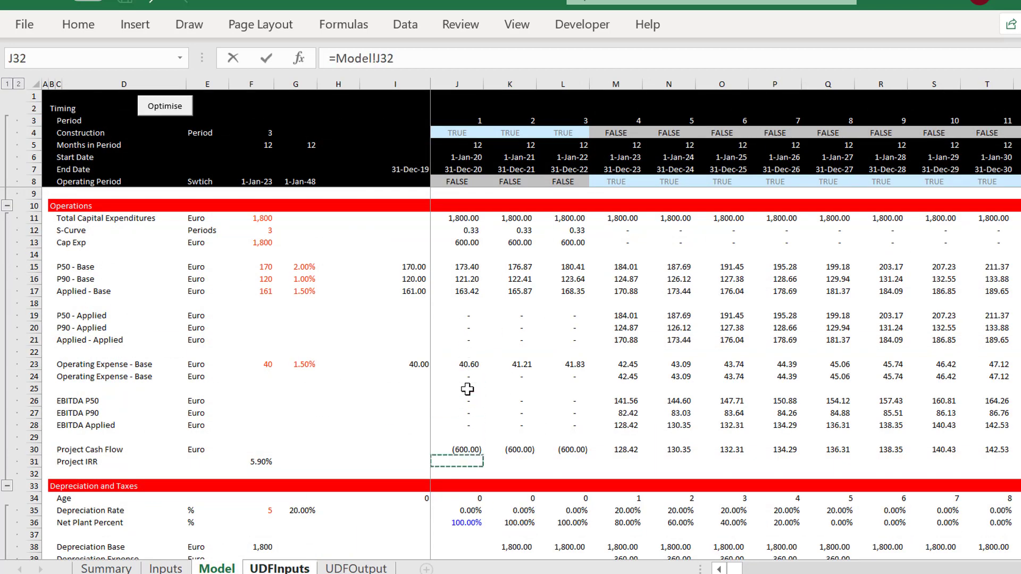
key(Down)
key(Down)
key(Down)
key(Down)
key(Down)
key(Down)
key(Down)
key(Down)
key(Down)
key(Down)
key(Up)
key(Up)
key(Up)
key(Up)
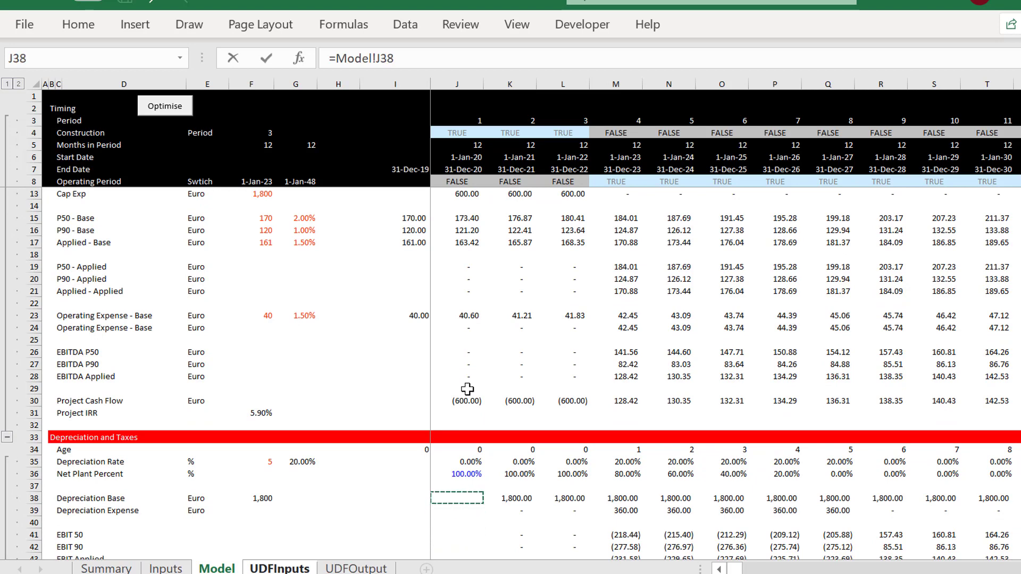
key(Right)
key(Down)
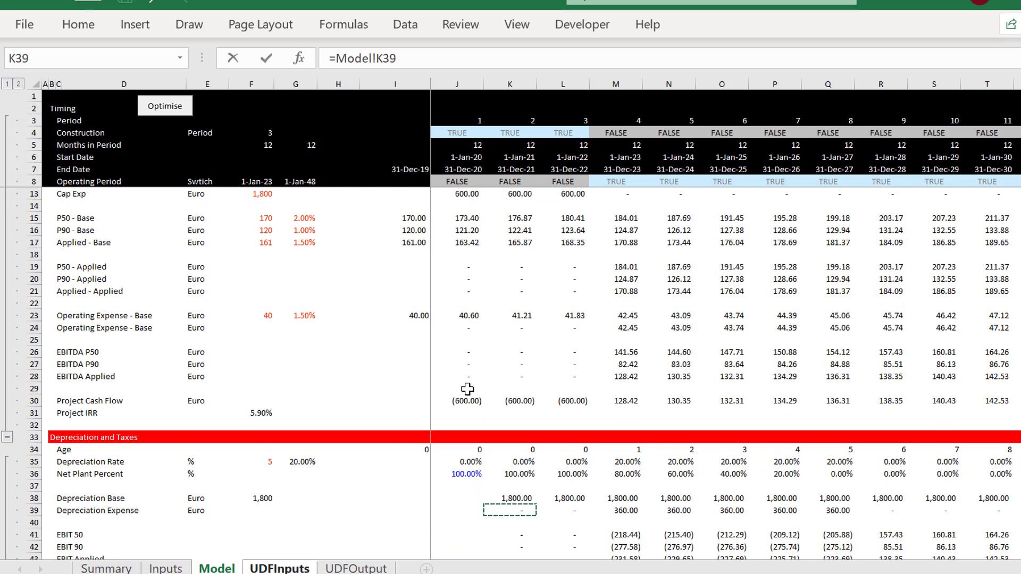
key(Return)
key(Up)
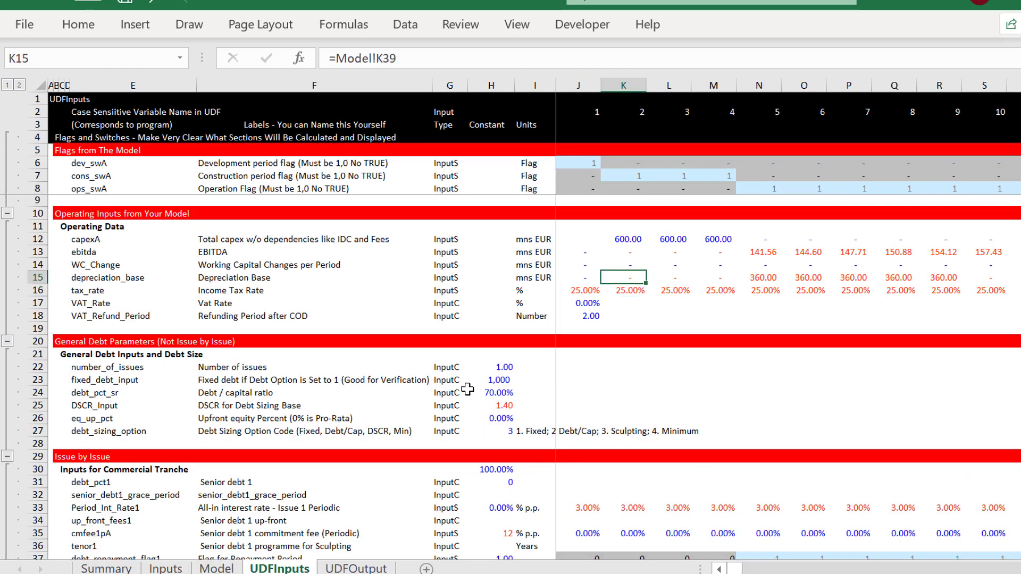
key(ctrl+shift+Right)
key(ctrl+r)
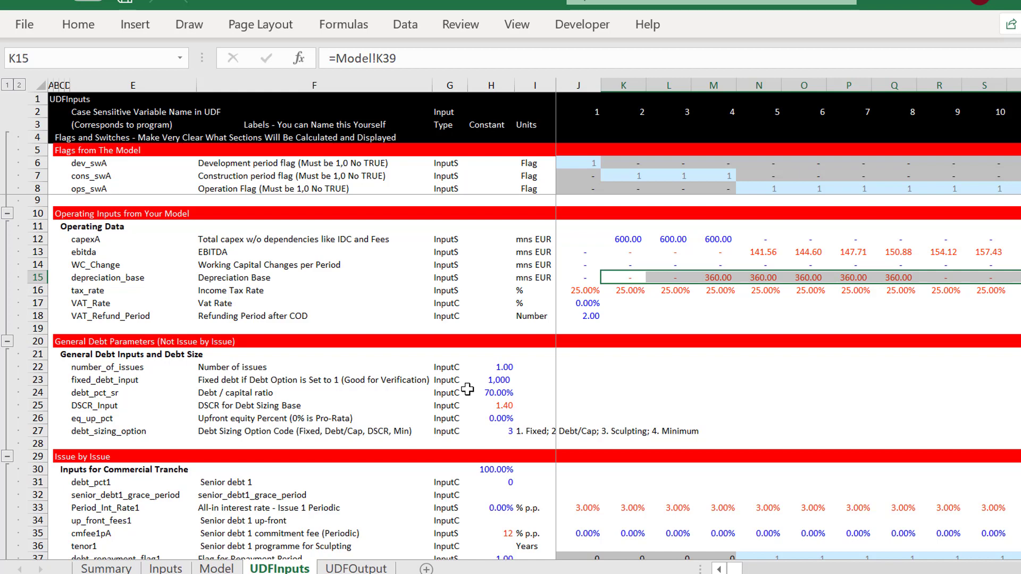
Check the depreciation_base row's label against its linked values in the first periods.
key(Left)
key(Left)
key(Left)
key(Left)
key(Left)
key(Left)
key(Right)
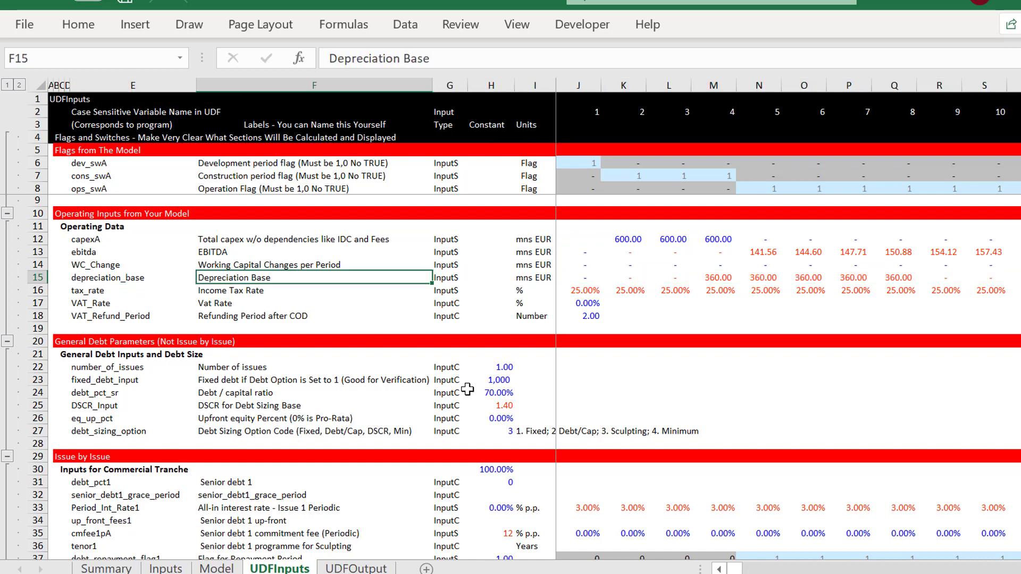
key(Right)
key(Right)
key(Right)
key(Right)
key(Right)
key(Right)
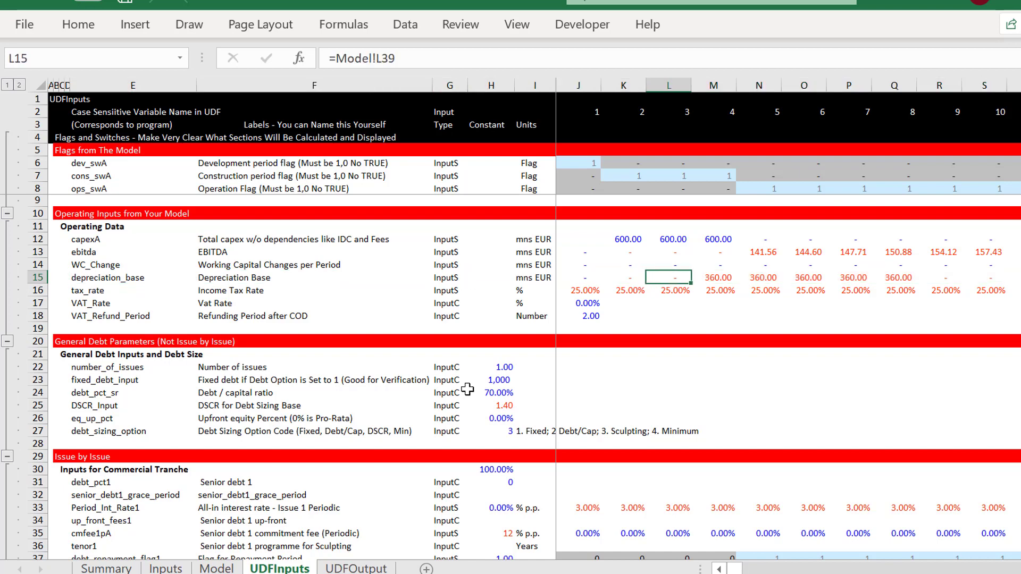
Look over the tax, VAT, general debt and Issue 1 interest rate inputs further down the UDFInputs sheet.
key(Down)
key(Down)
key(Down)
key(Down)
key(Down)
key(Down)
key(Down)
key(Down)
key(Down)
key(Down)
key(Down)
key(Down)
key(Down)
key(Down)
key(Down)
key(Down)
key(Down)
key(Down)
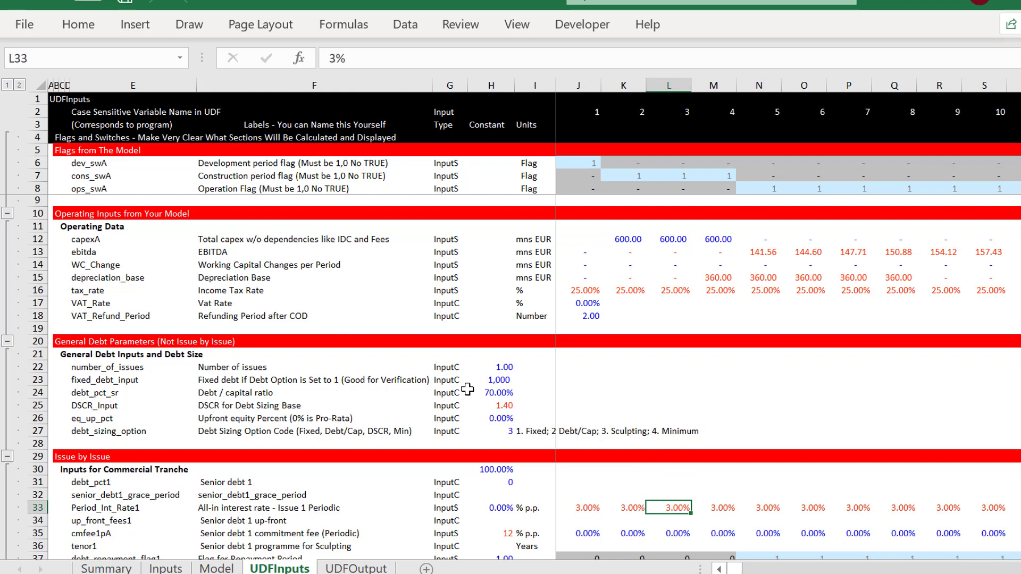
key(Up)
key(Up)
key(Up)
key(Up)
key(Up)
key(Up)
key(Up)
key(Up)
key(Up)
key(Up)
key(Left)
key(Left)
key(Left)
key(Left)
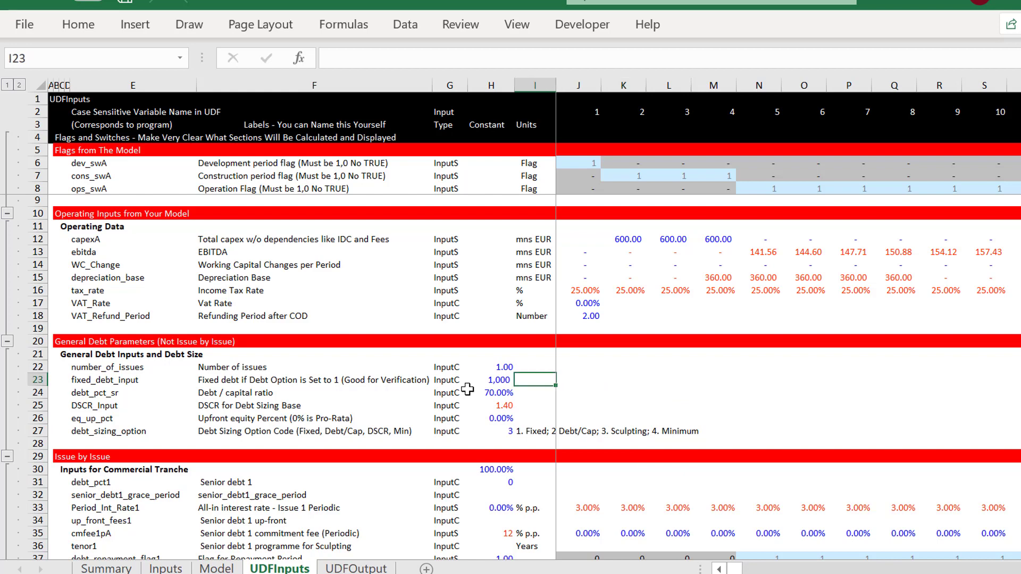
Link debt_pct_sr in H24 to Max Debt to Capital on the Inputs sheet with =Inputs!F35.
key(Up)
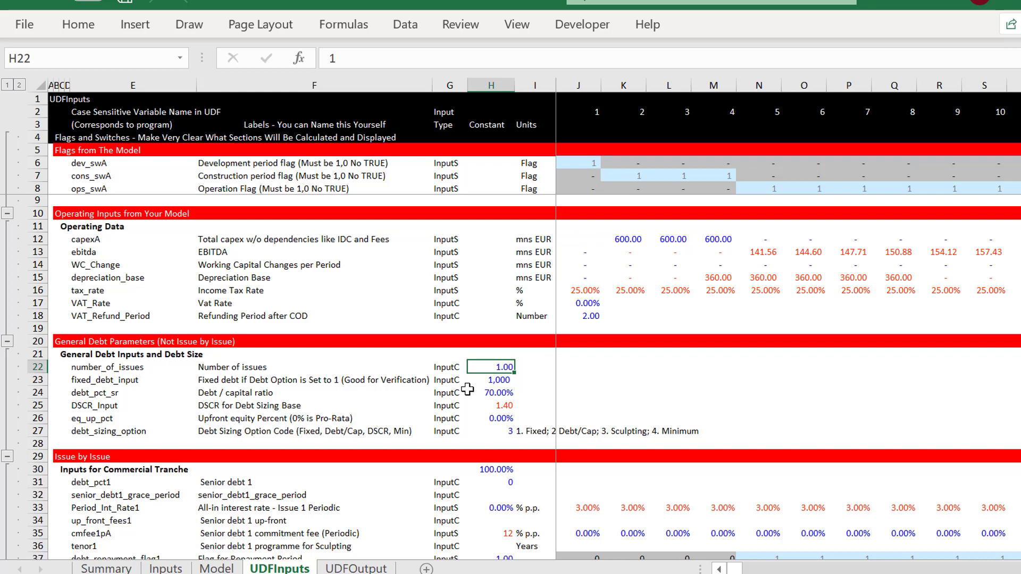
key(Down)
key(Down)
key(Down)
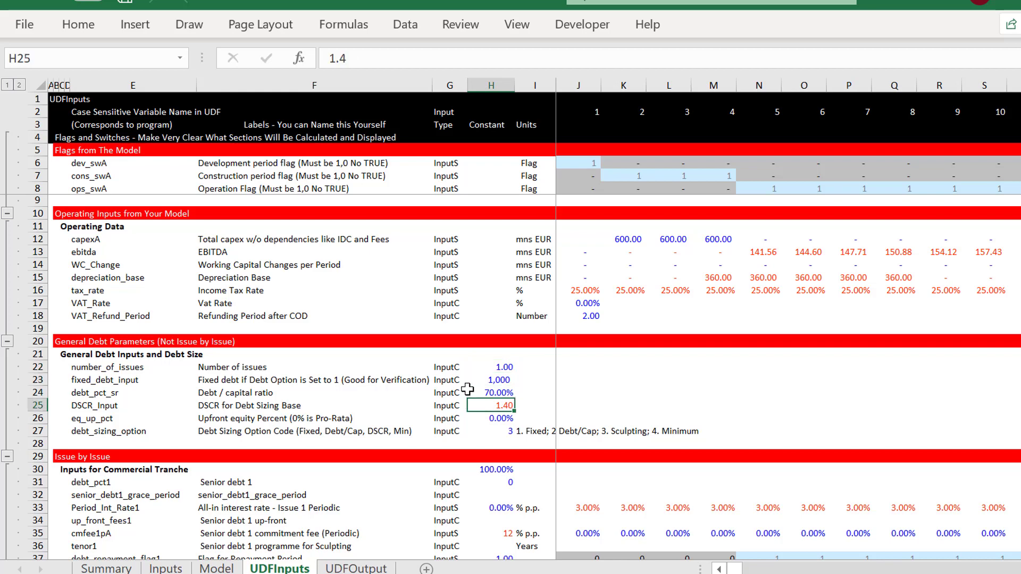
text(=)
key(Escape)
key(Up)
text(=)
key(ctrl+Page_Up)
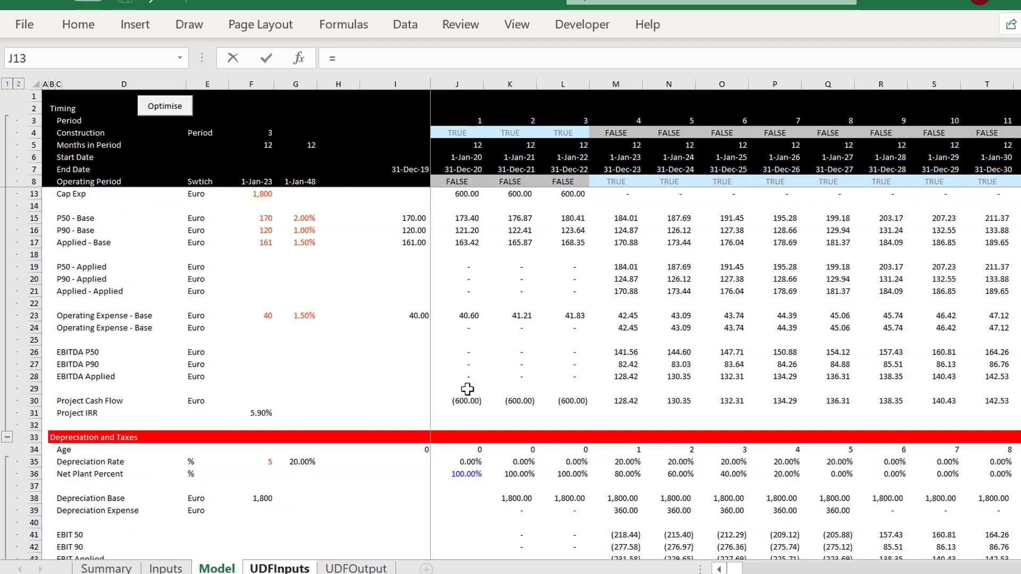
key(ctrl+Page_Up)
key(Page_Down)
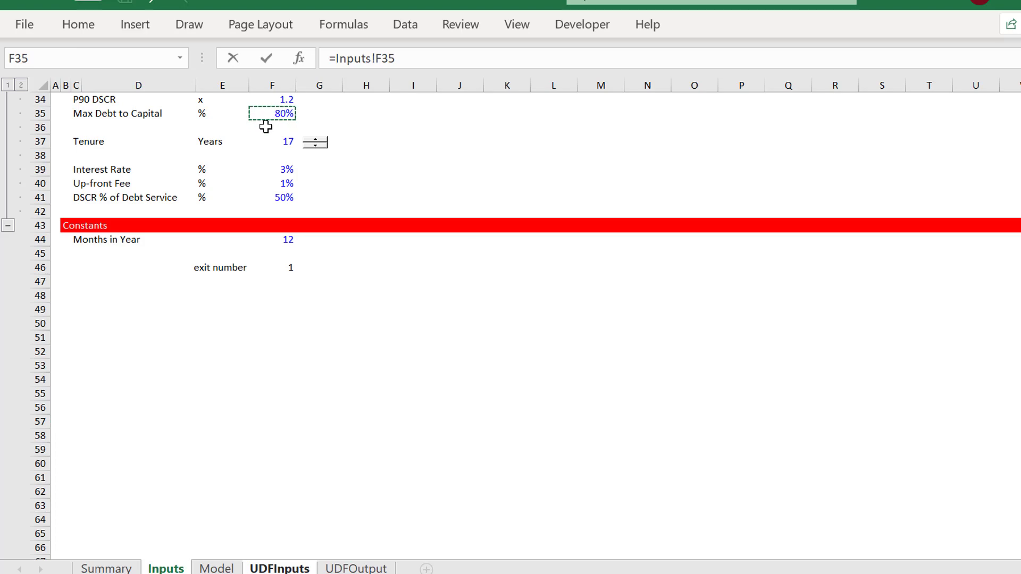
key(Return)
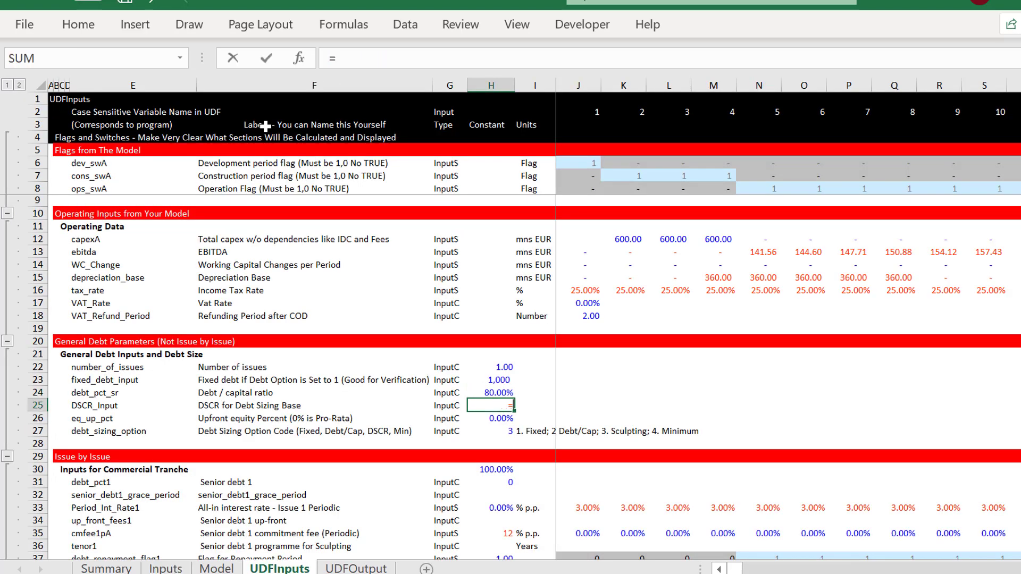
Link DSCR_Input in H25 to P50 DSCR on the Inputs sheet with =Inputs!F33.
text(=)
key(ctrl+Page_Up)
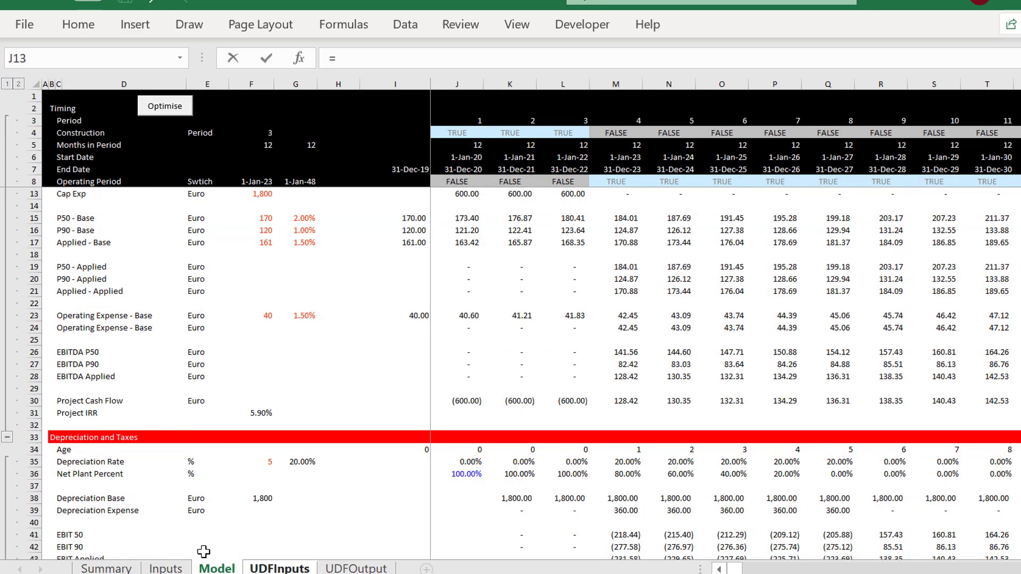
click(165, 568)
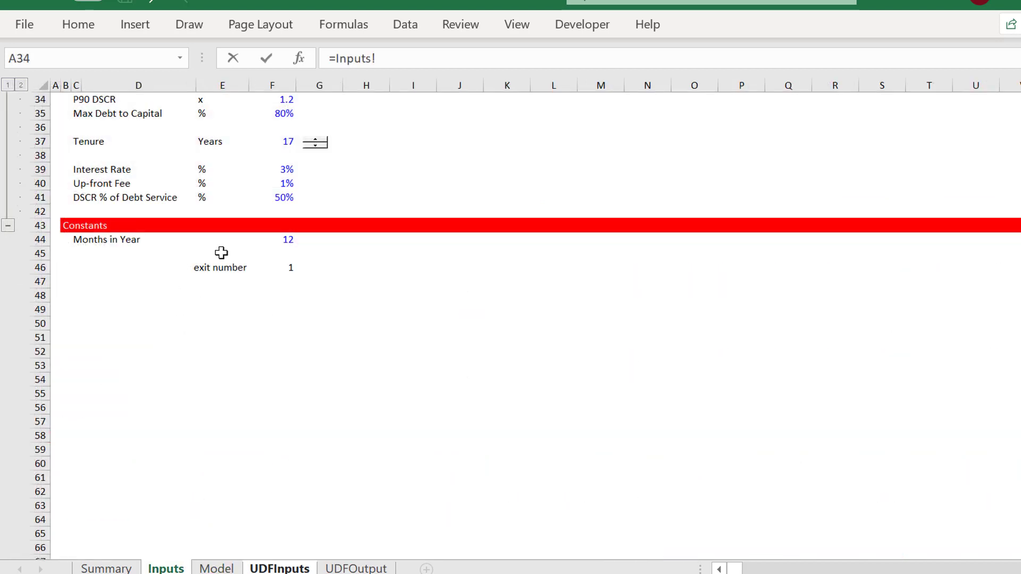
click(243, 188)
key(Up)
key(Up)
key(Up)
key(Up)
key(Up)
key(Up)
key(Up)
key(Up)
key(Up)
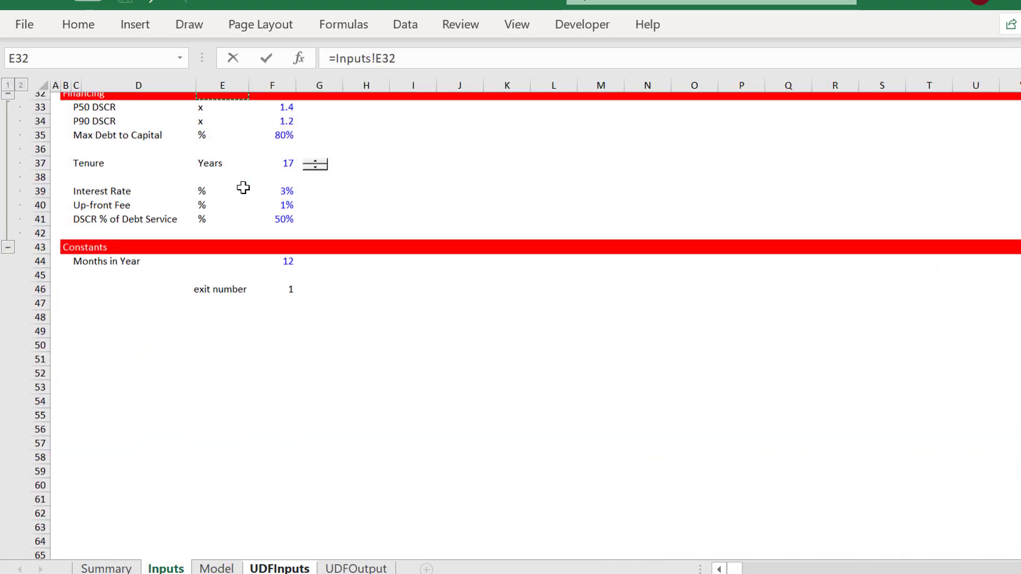
key(Down)
key(Down)
key(Right)
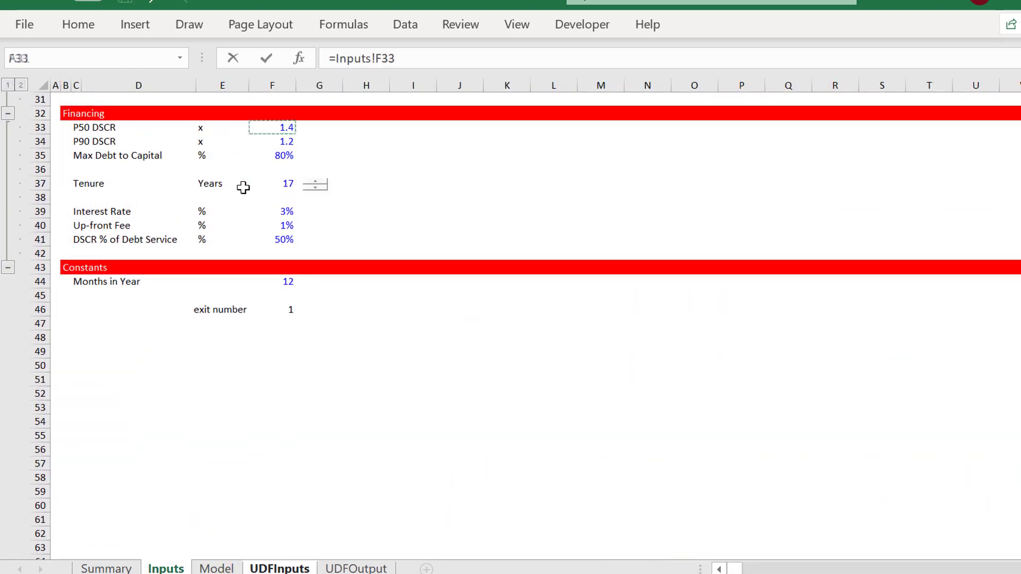
key(Return)
key(Up)
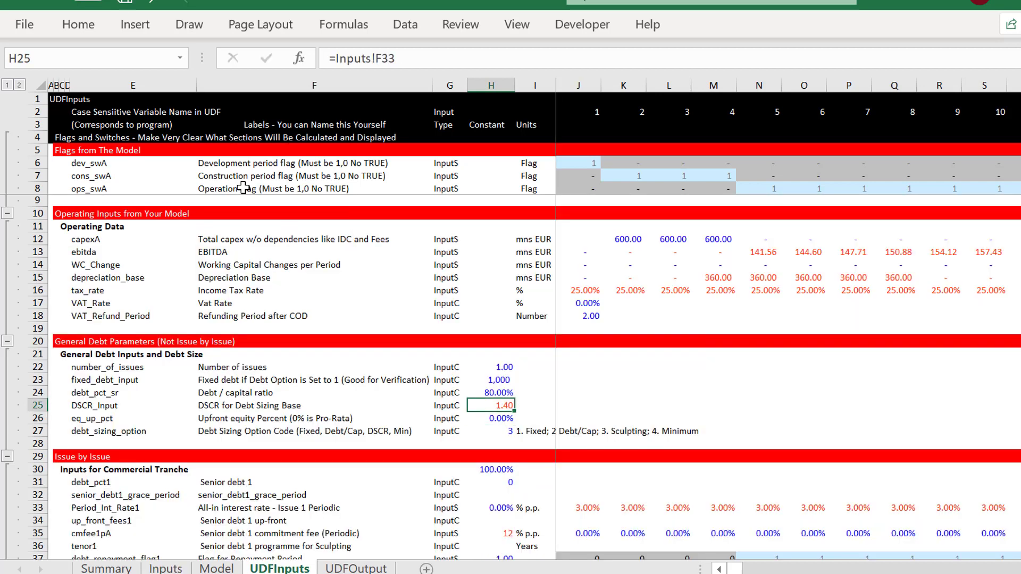
Examine the debt_sizing_option code in H27 and the list of sizing options beside it.
key(Down)
key(Down)
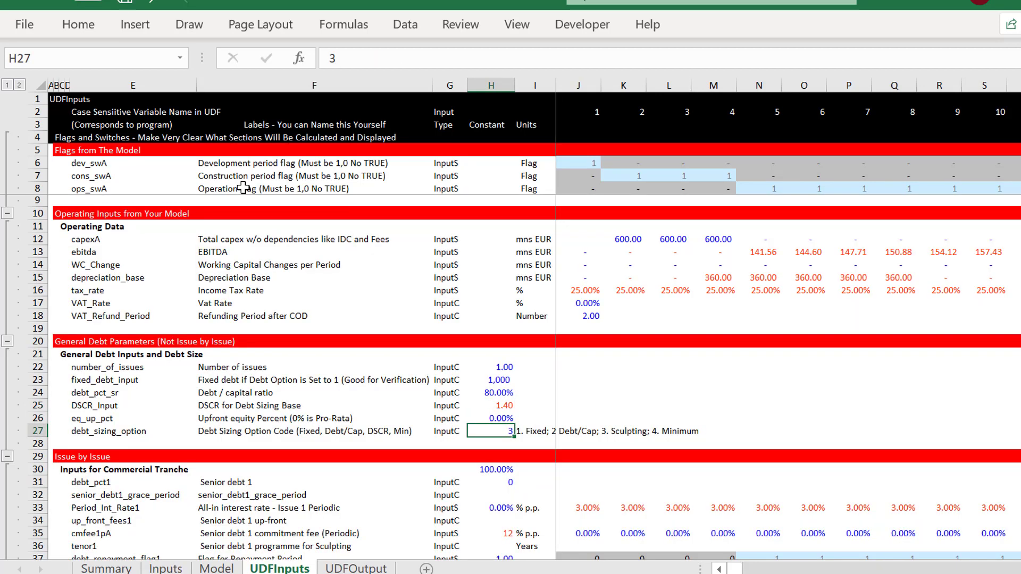
key(Right)
key(Left)
key(Right)
key(Right)
key(Right)
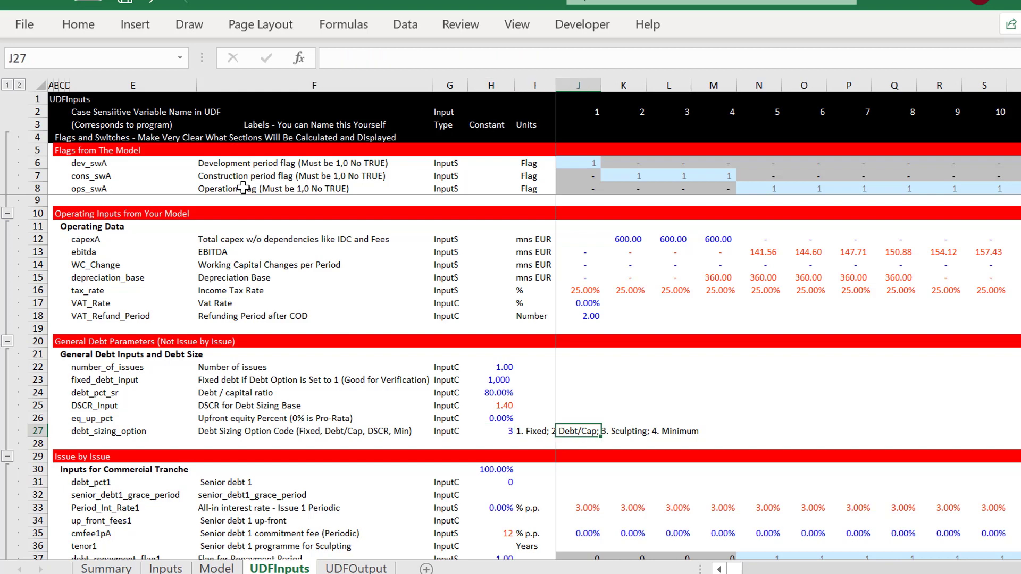
key(Left)
key(Left)
key(Left)
key(Left)
key(Right)
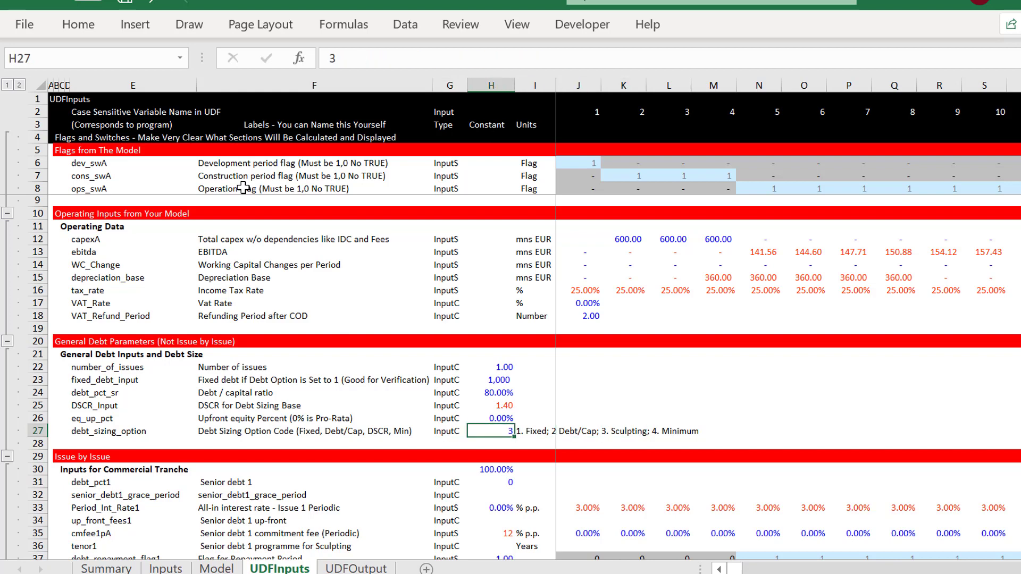
Look over the commercial tranche and DSRA inputs further down the UDFInputs sheet.
key(Down)
key(Down)
key(Down)
key(Down)
key(Down)
key(Down)
key(Down)
key(Down)
key(Down)
key(Down)
key(Down)
key(Down)
key(Down)
key(Down)
key(Down)
key(Down)
key(Down)
key(Down)
key(Down)
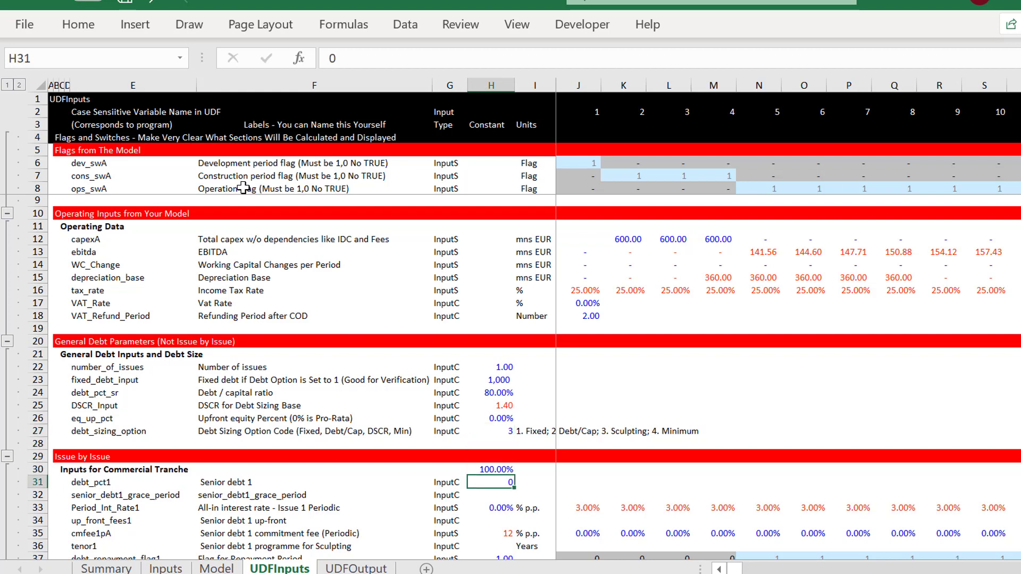
key(Up)
key(Up)
key(Up)
key(Up)
key(Up)
key(Up)
key(Up)
key(Up)
key(Up)
key(Up)
key(Up)
key(Up)
key(Up)
key(Up)
key(Up)
key(Up)
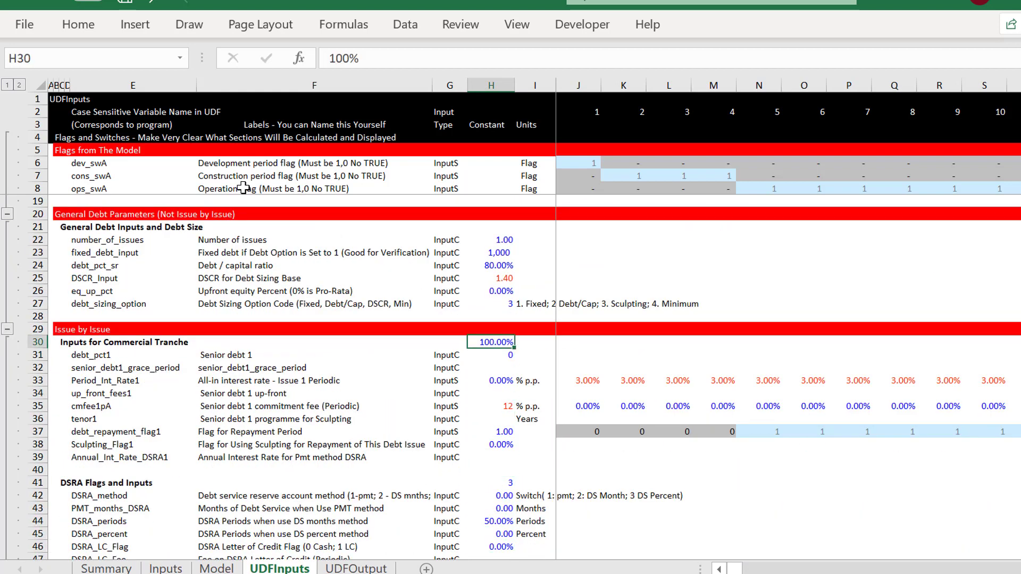
Clear the constant for Period_Int_Rate1 in H33.
key(Down)
key(Down)
key(Down)
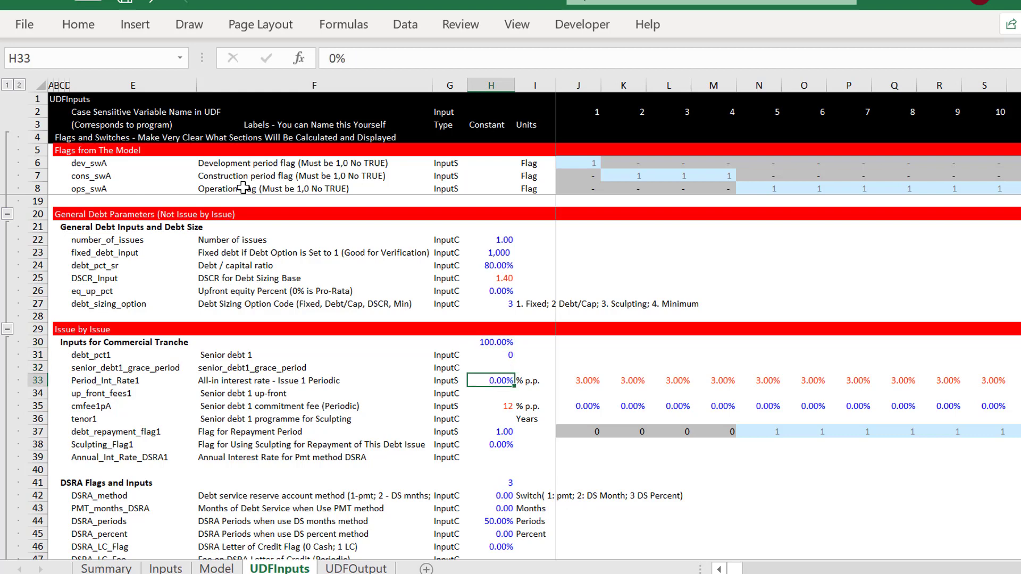
key(Up)
key(Up)
key(Down)
key(Down)
key(Left)
key(Right)
key(Delete)
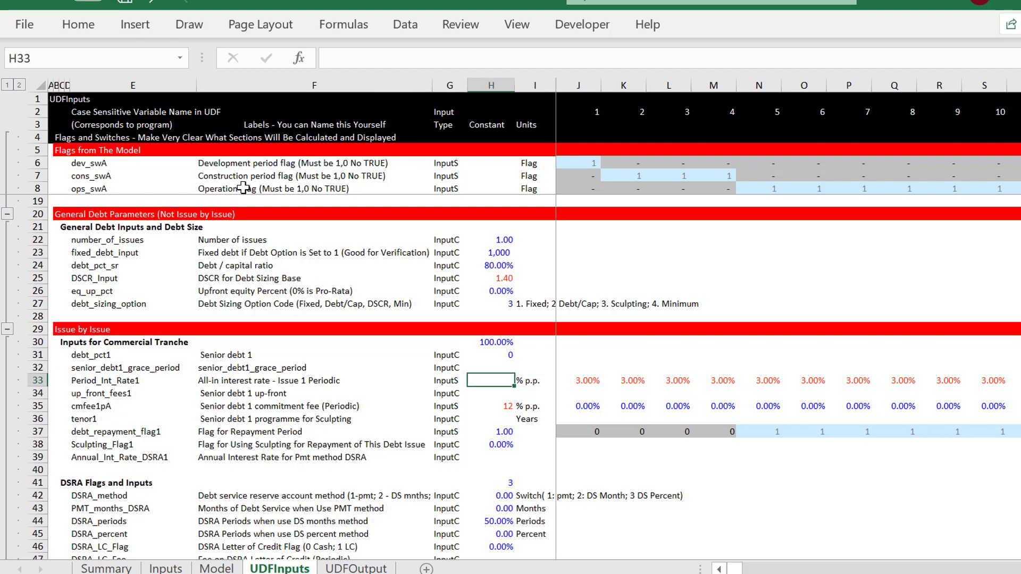
Link Period_Int_Rate1 in J33 to the Model sheet's Interest Rate row with =Model!K48 and copy it across row 33.
key(Left)
key(Left)
key(Left)
key(Left)
key(Right)
key(Right)
key(Right)
key(Right)
key(Right)
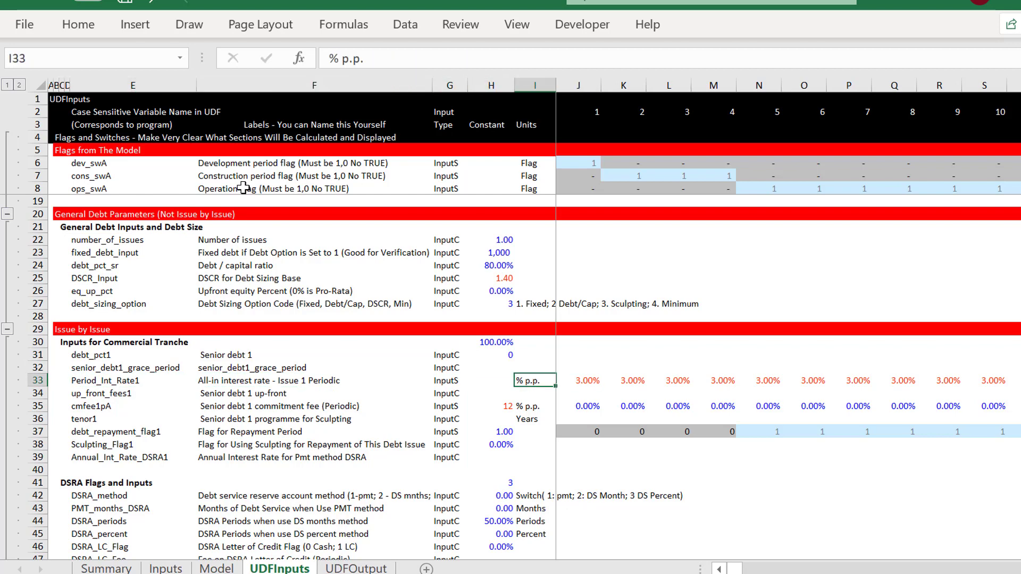
key(Right)
text(=)
key(ctrl+Page_Up)
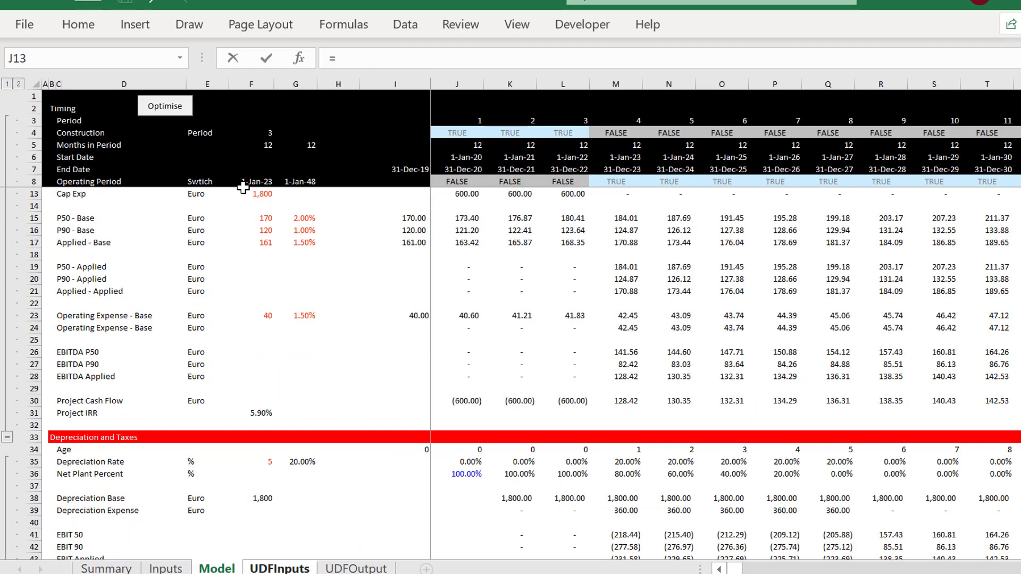
key(Down)
key(Down)
key(Down)
key(Down)
key(Down)
key(Down)
key(Down)
key(Down)
key(Down)
key(Down)
key(Down)
key(Down)
key(Down)
key(Down)
key(Down)
key(Down)
key(Down)
key(Down)
key(Down)
key(Down)
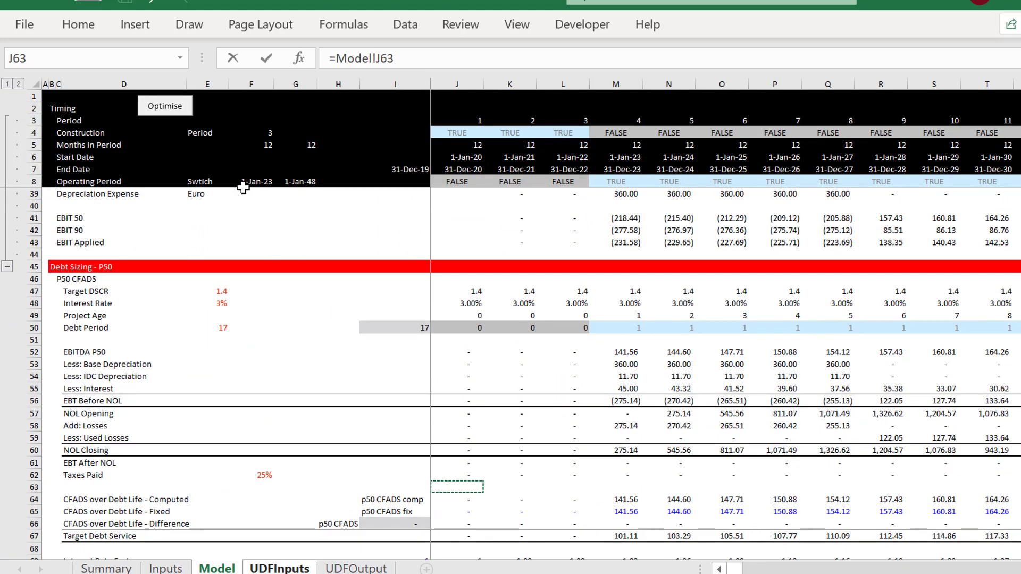
click(460, 305)
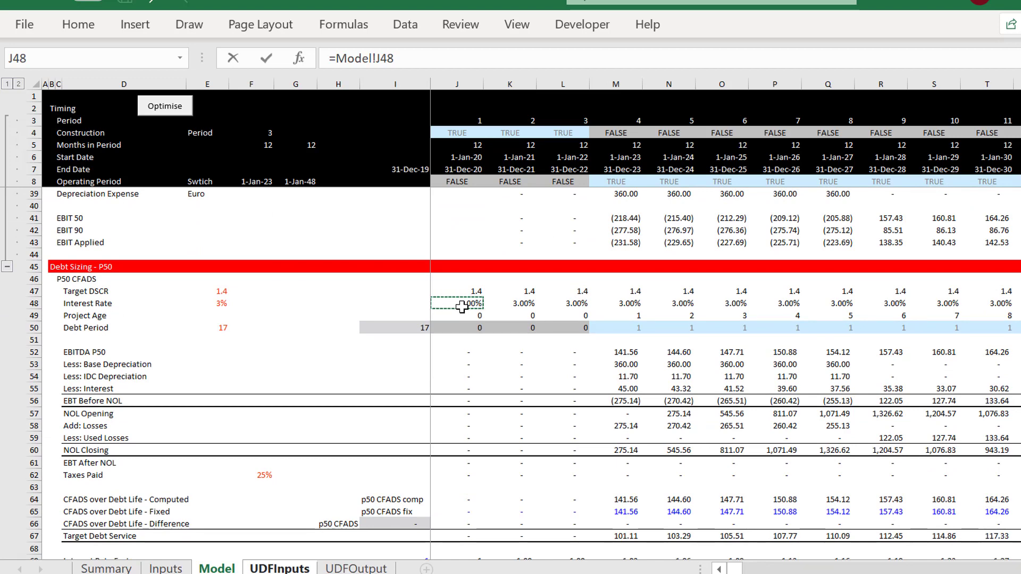
key(Right)
key(Return)
key(Up)
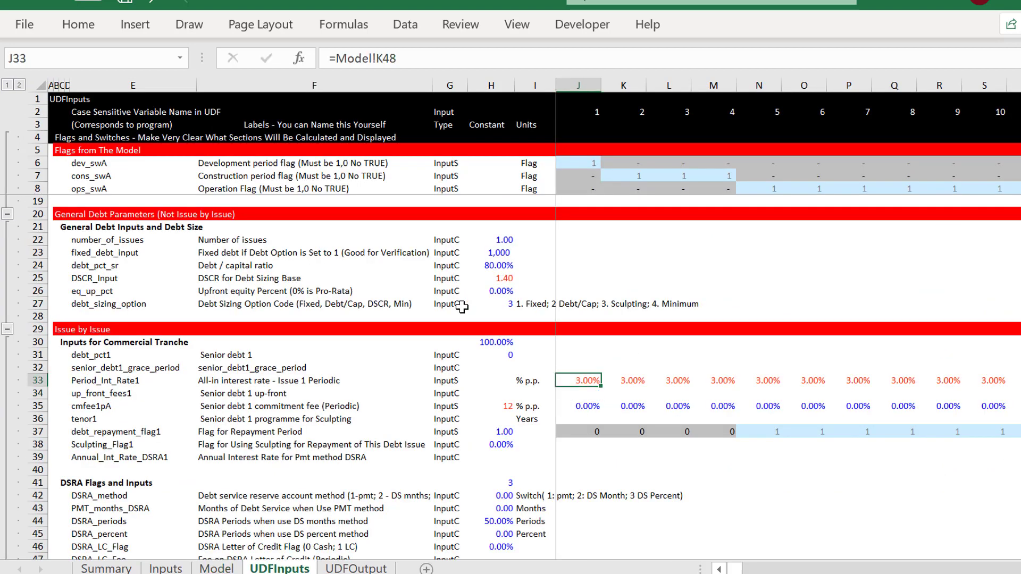
key(Left)
key(Left)
key(Right)
key(Right)
key(ctrl+shift+r)
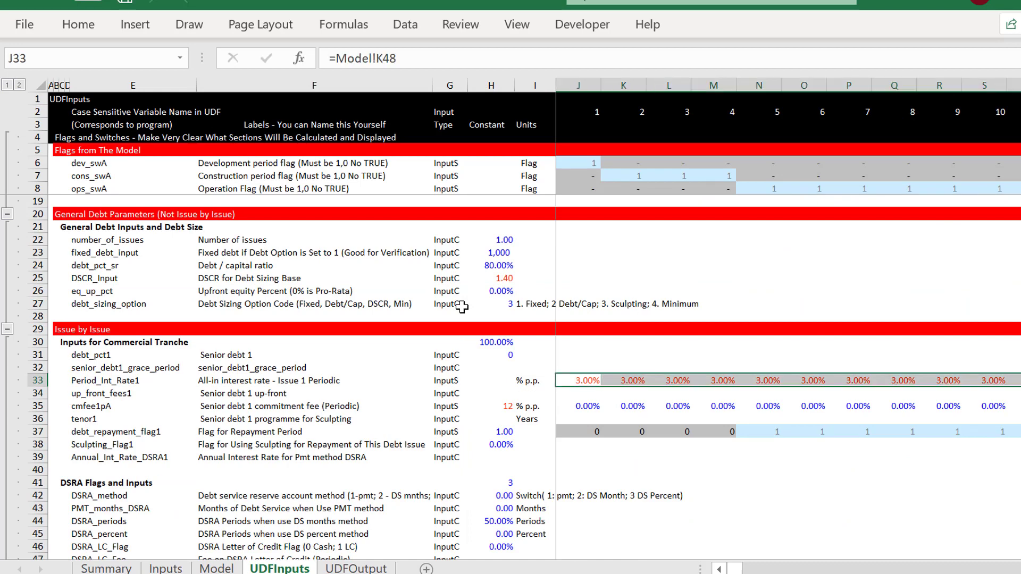
Link K33 to the first-period Interest Rate on the Model sheet with =Model!J48 and extend it across row 33.
key(Right)
key(F2)
key(Escape)
key(ctrl+Page_Up)
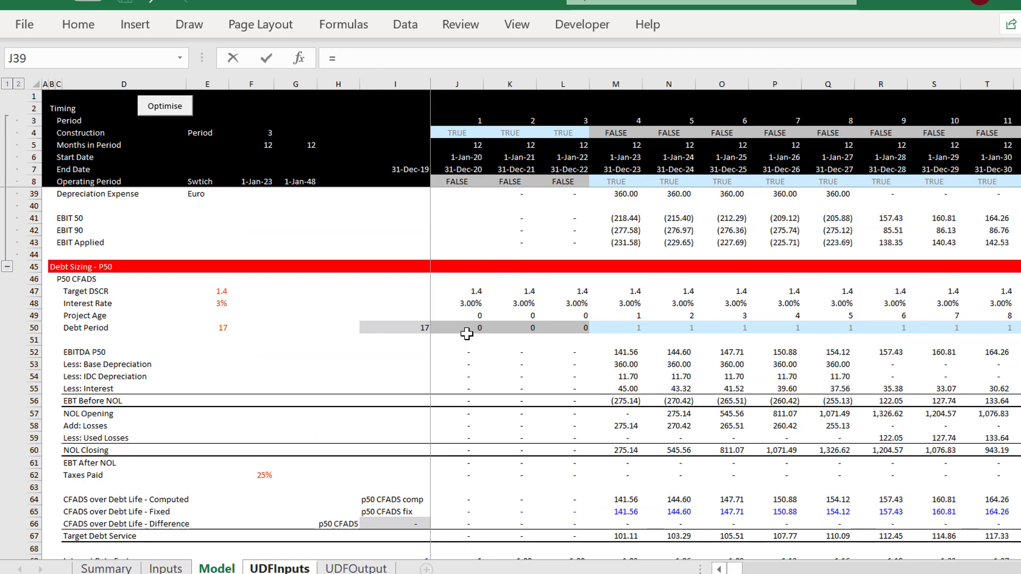
click(467, 302)
key(ctrl+Page_Down)
key(Return)
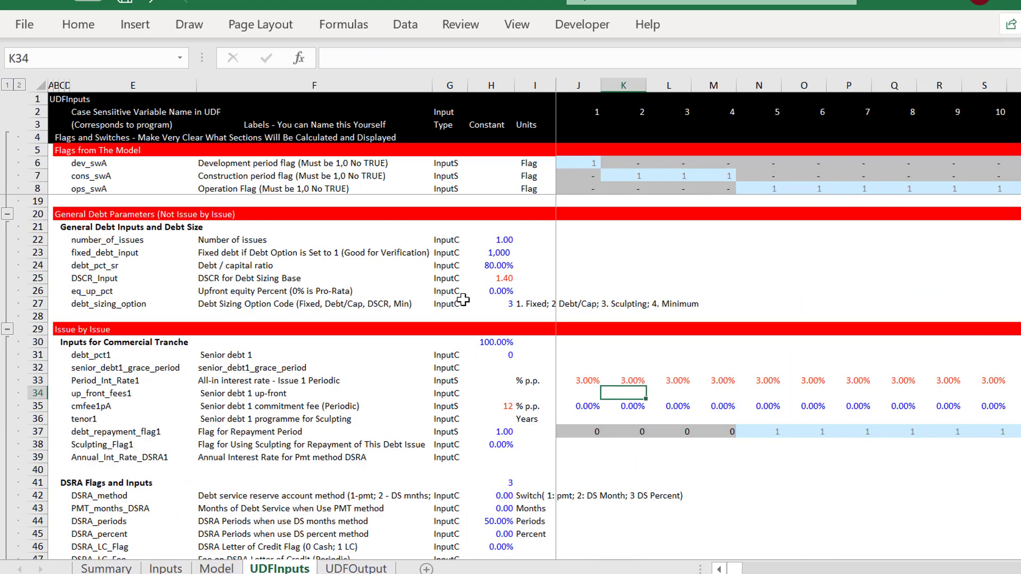
key(Up)
key(ctrl+shift+Right)
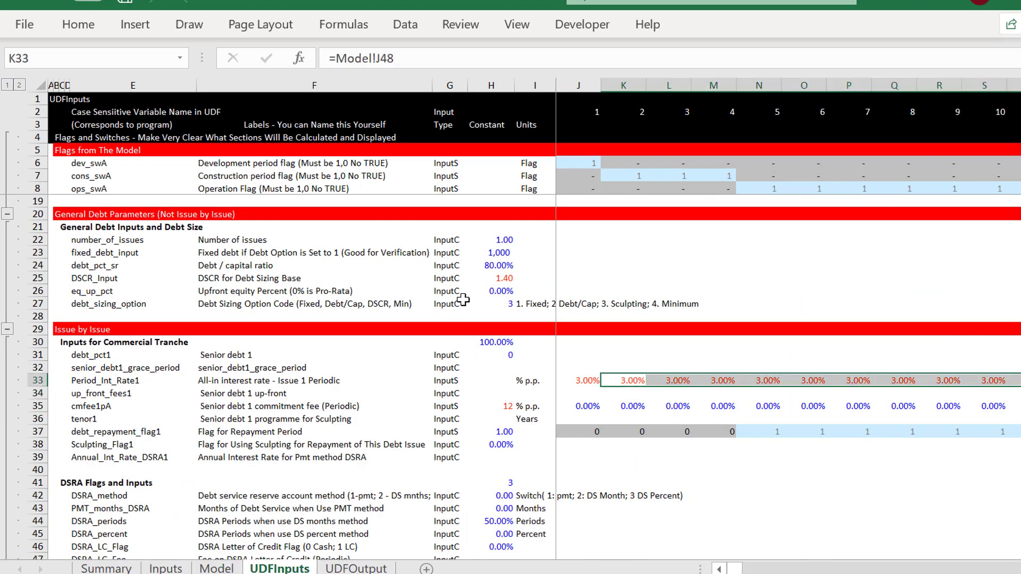
Examine the constant, units and periodic values of the cmfee1pA commitment fee in row 35.
key(Down)
key(Down)
key(Left)
key(Left)
key(Left)
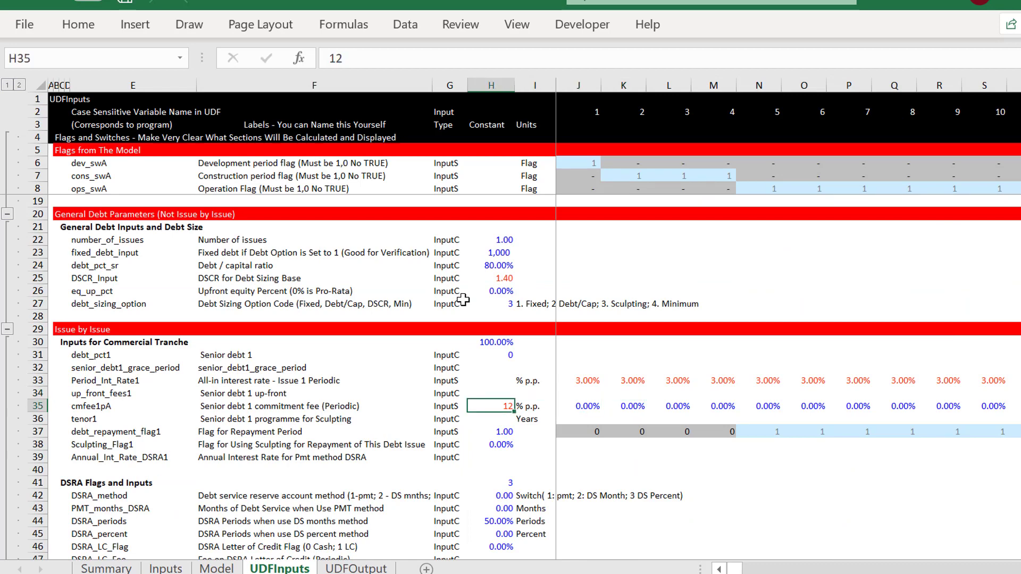
key(Left)
key(Left)
key(Left)
key(Right)
key(Right)
key(Right)
key(Right)
key(Right)
key(Right)
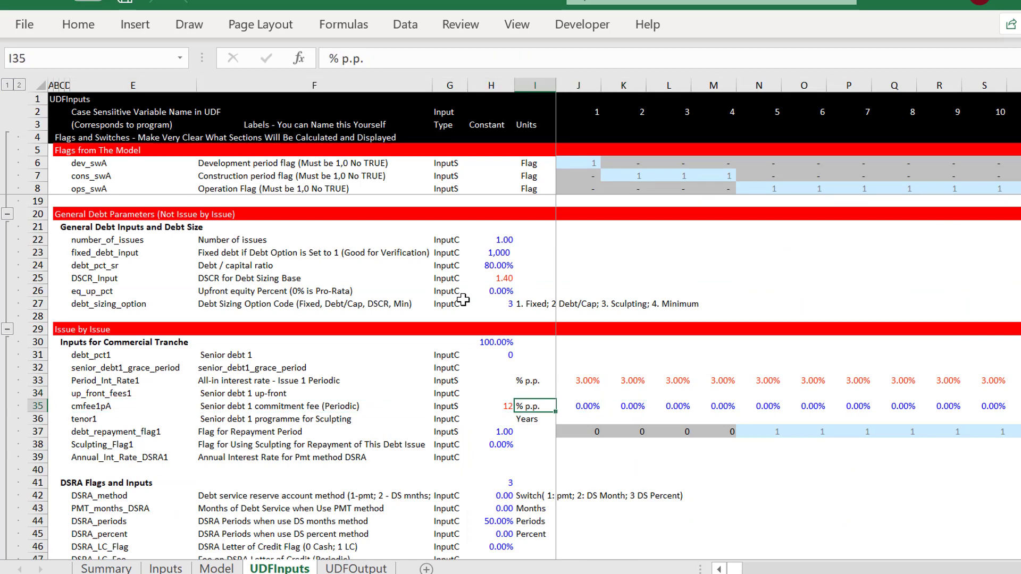
key(Left)
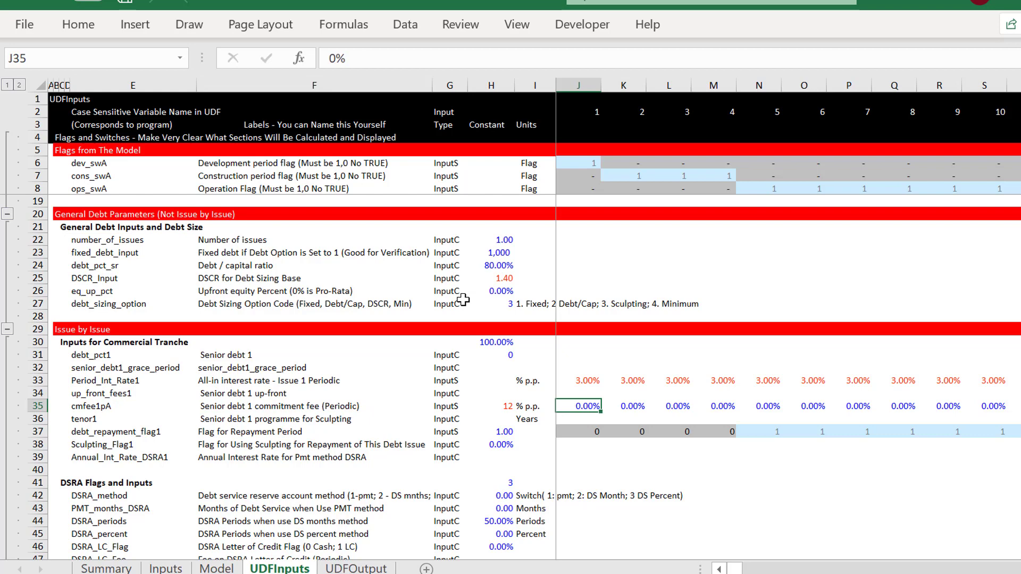
Link debt_repayment_flag1 in J37 to the first-period Debt Period flag on the Model sheet.
key(Down)
key(Down)
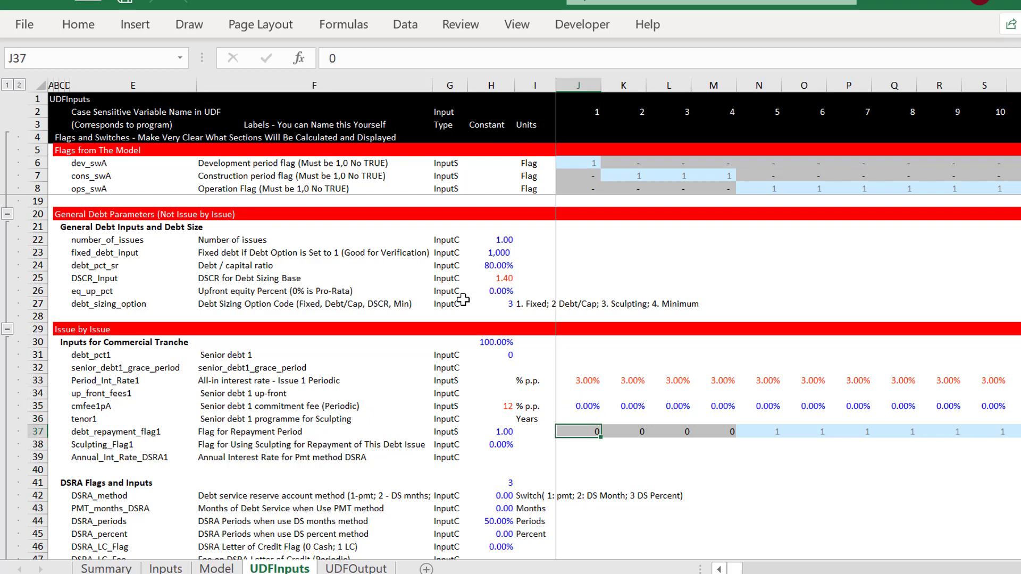
text(=)
key(ctrl+Page_Up)
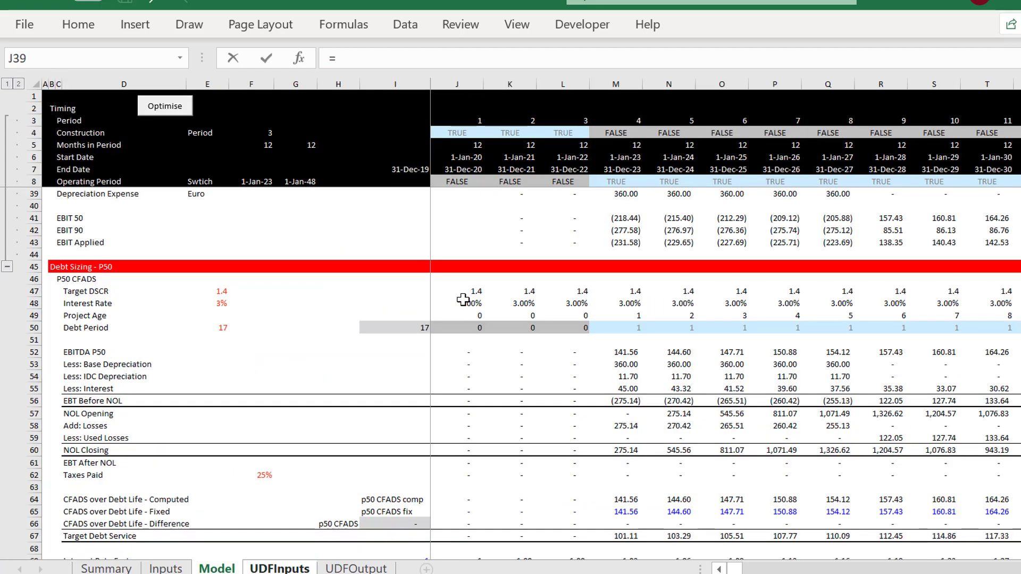
click(461, 327)
key(ctrl+Return)
key(Right)
key(Right)
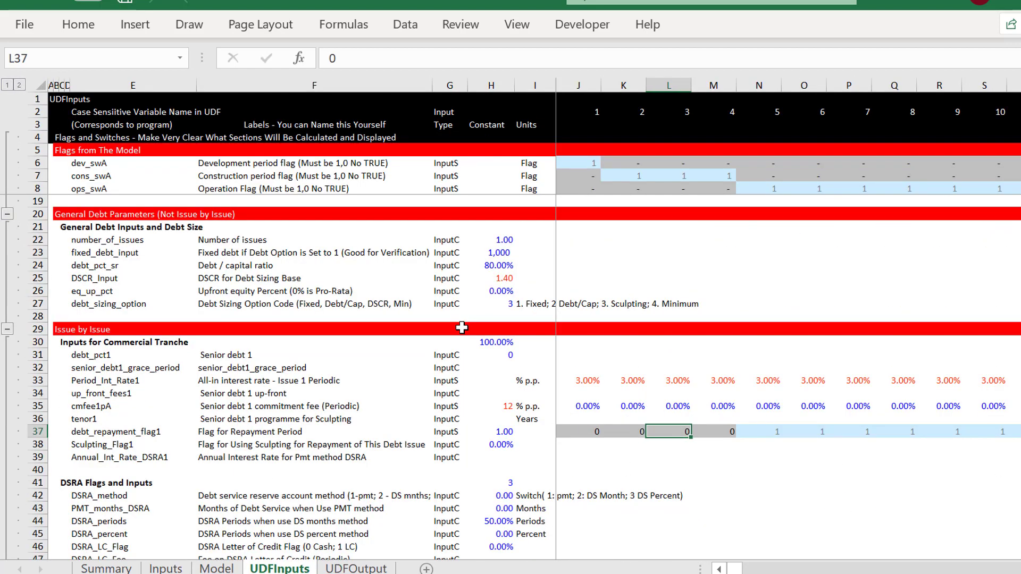
Link K37 to the first-period Debt Period flag on the Model sheet with =Model!J50 and extend it across row 37.
key(Left)
text(=)
key(ctrl+Page_Up)
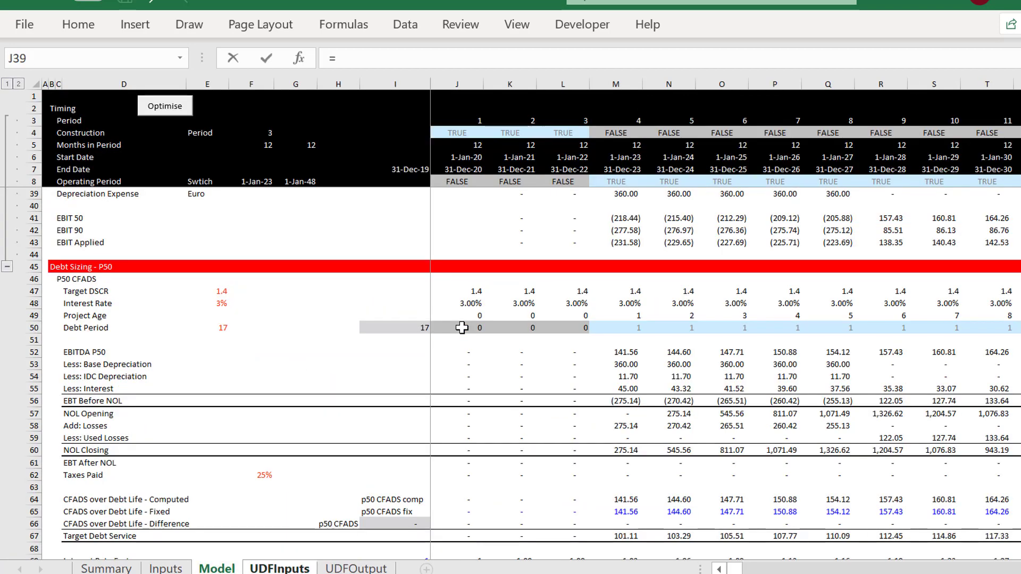
click(471, 327)
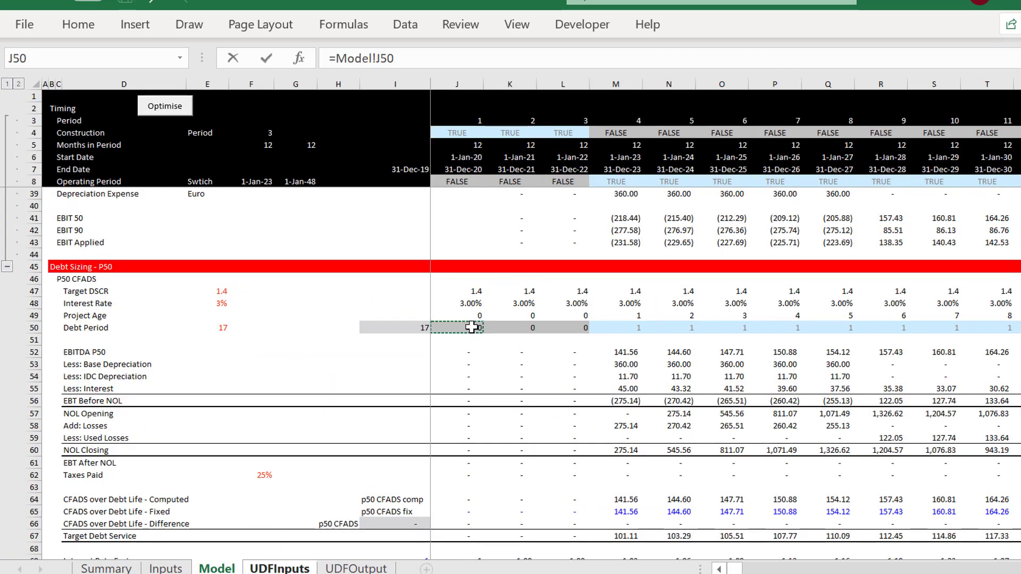
key(ctrl+Page_Down)
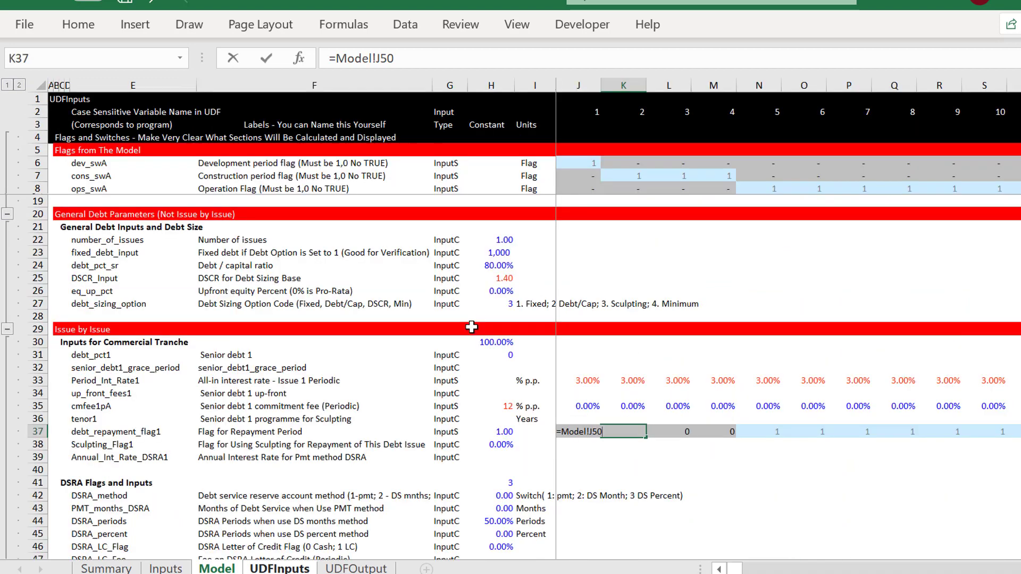
key(ctrl+Return)
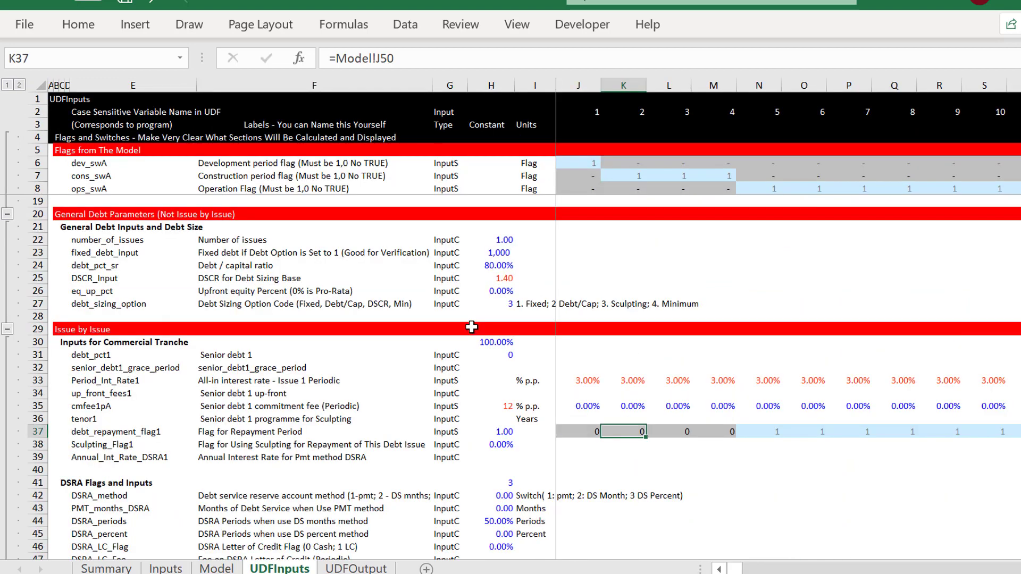
key(ctrl+shift+Right)
Link tenor1 in H36 to Tenure in F37 on the Inputs sheet.
key(Left)
key(Left)
key(Left)
key(Up)
key(Up)
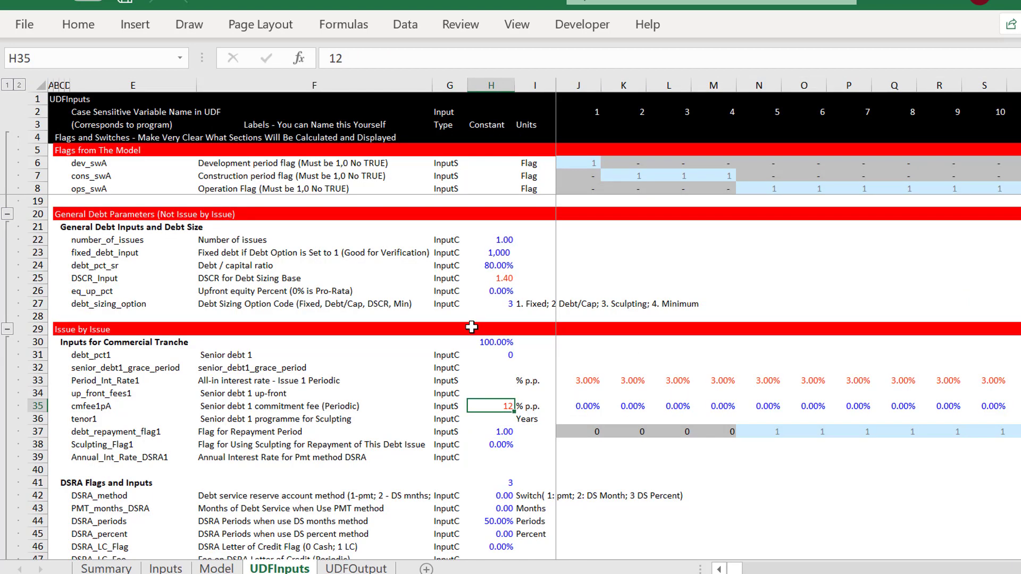
key(Left)
key(Left)
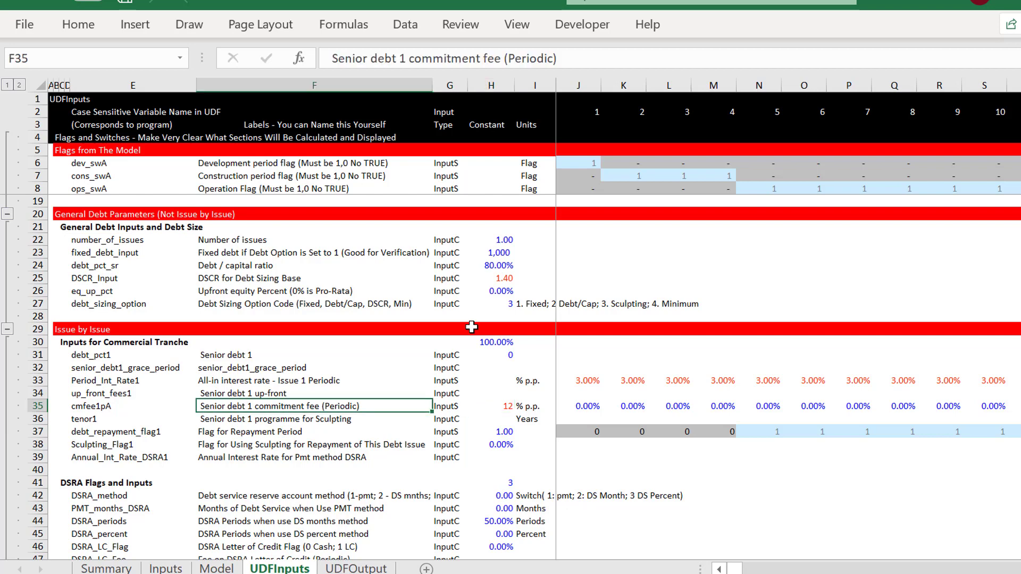
key(Left)
key(Left)
key(Down)
key(Right)
key(Right)
key(Right)
key(Right)
key(Right)
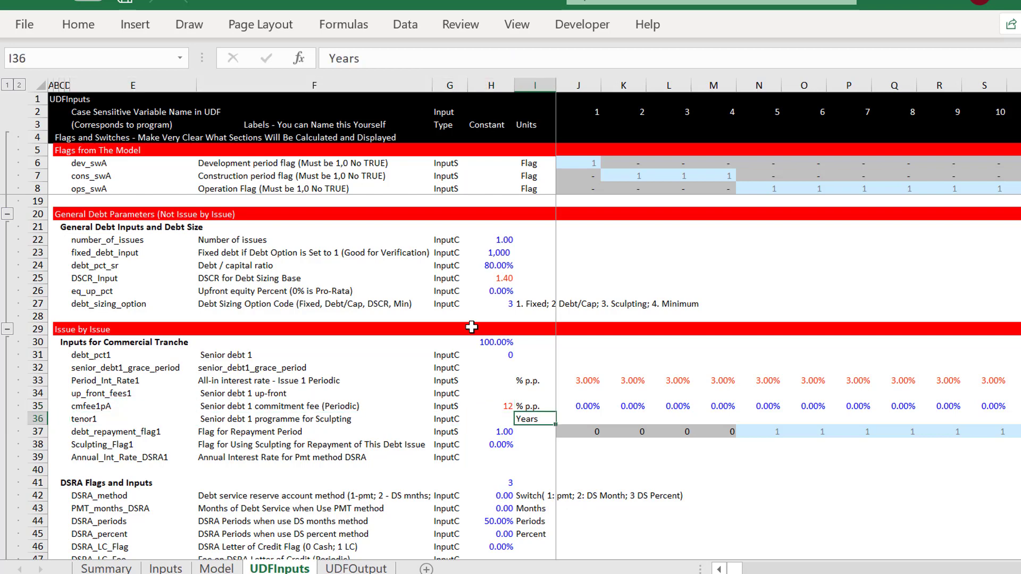
key(Left)
text(=)
key(ctrl+Page_Up)
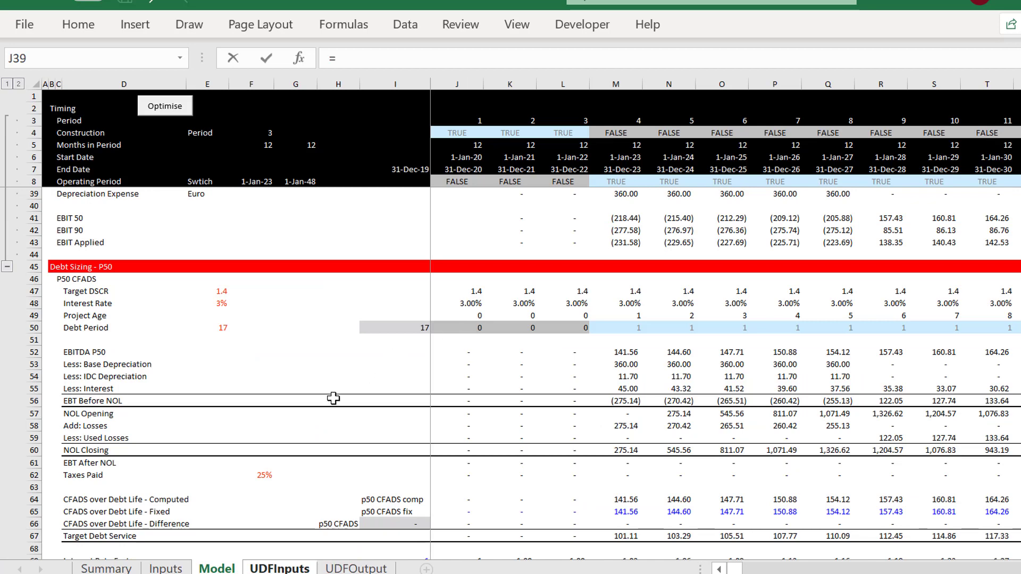
key(ctrl+Page_Up)
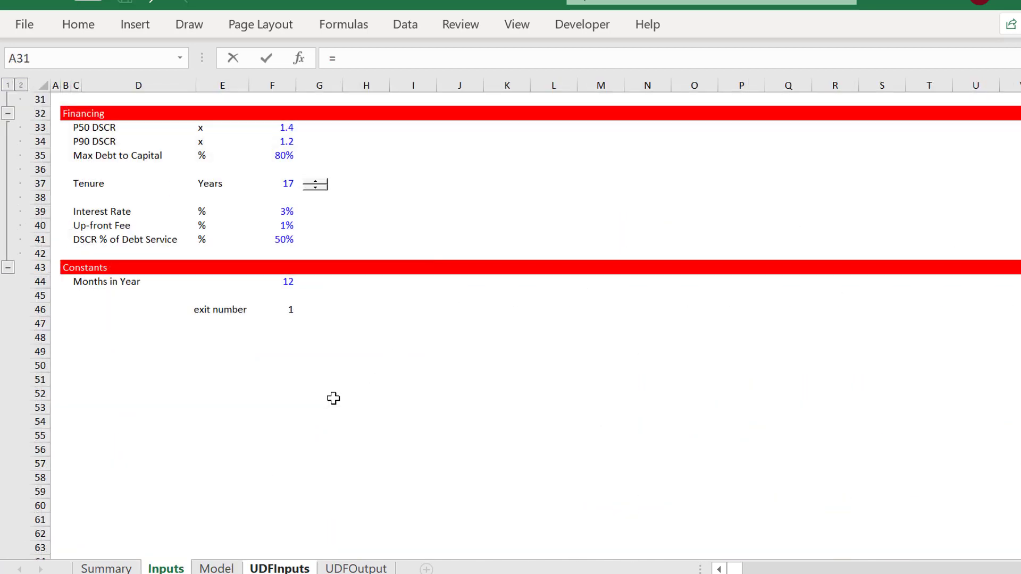
click(277, 185)
key(Return)
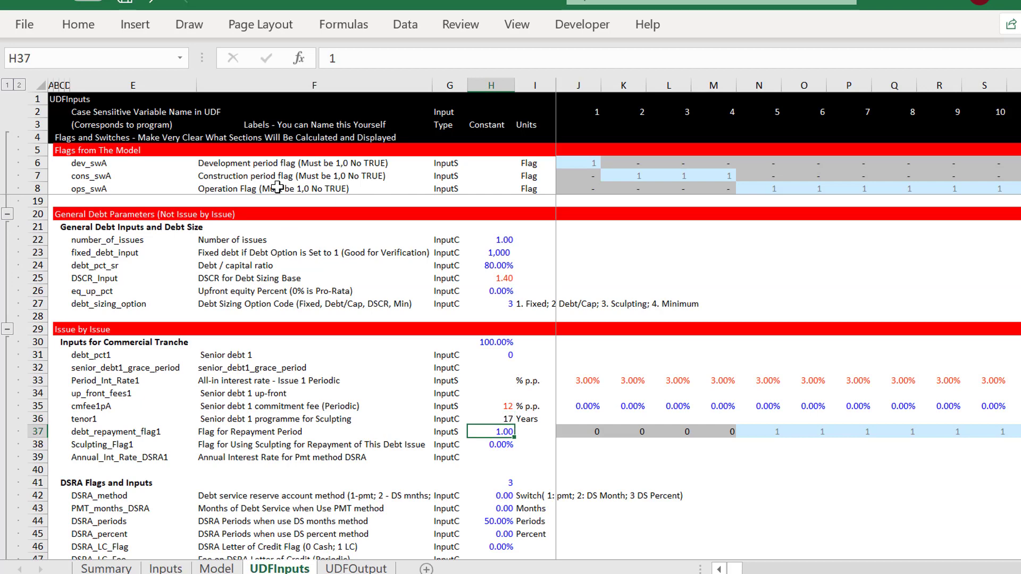
Examine the input types and constants of the debt_repayment_flag1 and tenor1 rows.
key(Left)
key(Left)
key(Right)
key(Right)
key(Left)
key(Left)
key(Right)
key(Right)
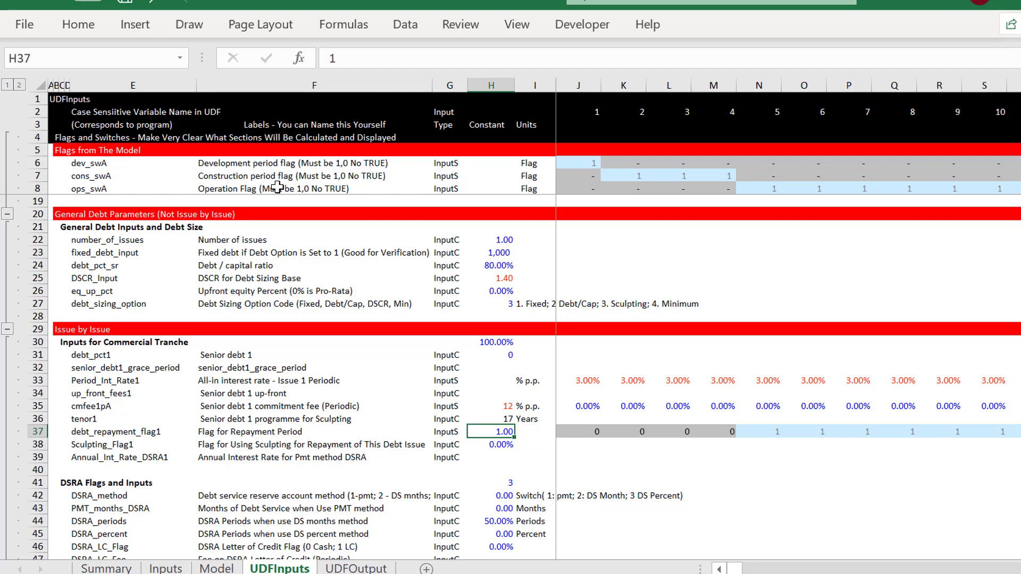
key(Up)
key(Right)
key(Left)
key(Left)
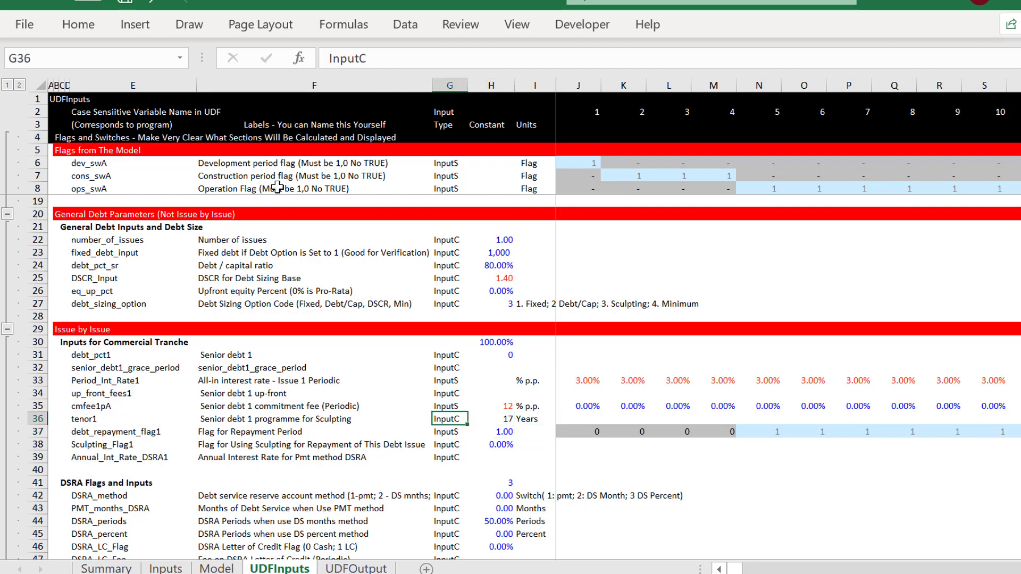
Examine the variable names, labels and constants of the debt_repayment_flag1 and Sculpting_Flag1 rows.
key(Left)
key(Left)
key(Down)
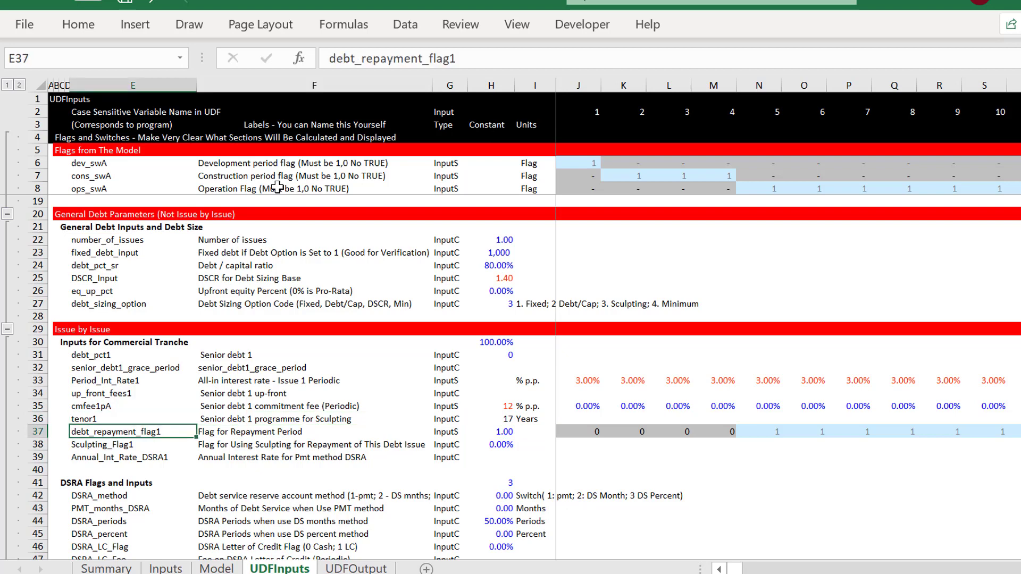
key(Down)
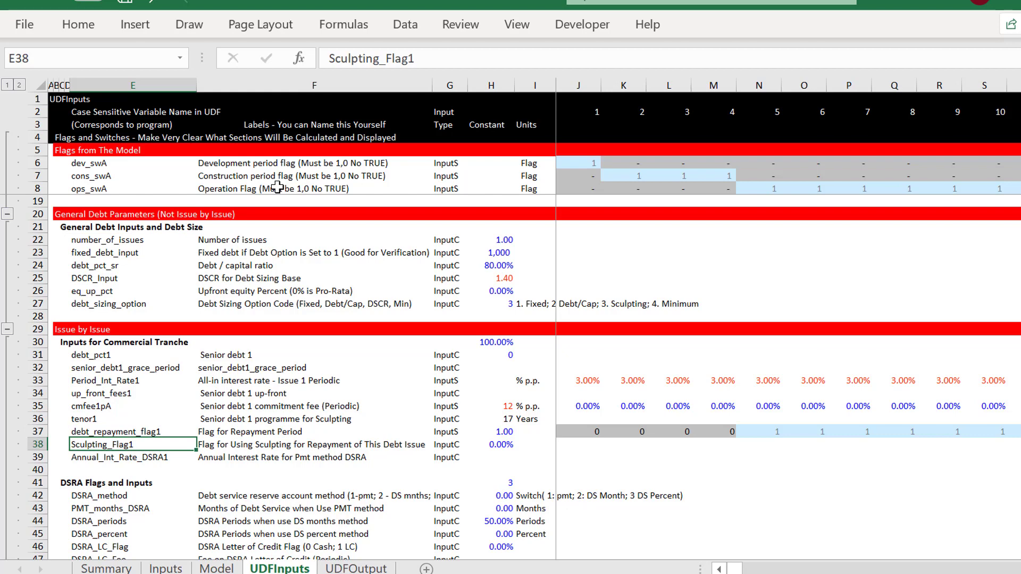
key(Up)
key(Up)
key(Up)
key(Down)
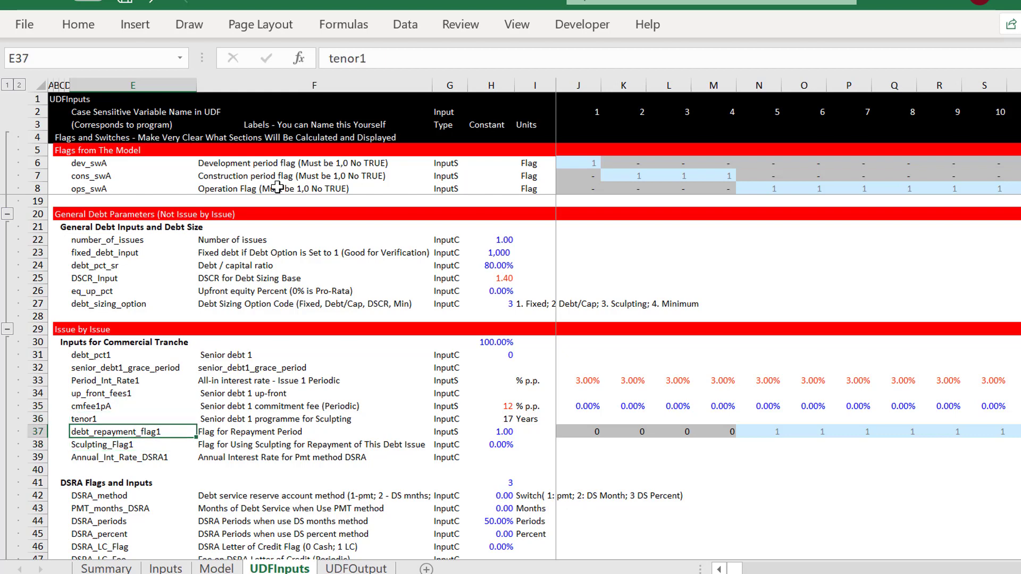
key(Down)
key(Right)
key(Right)
key(Right)
key(Down)
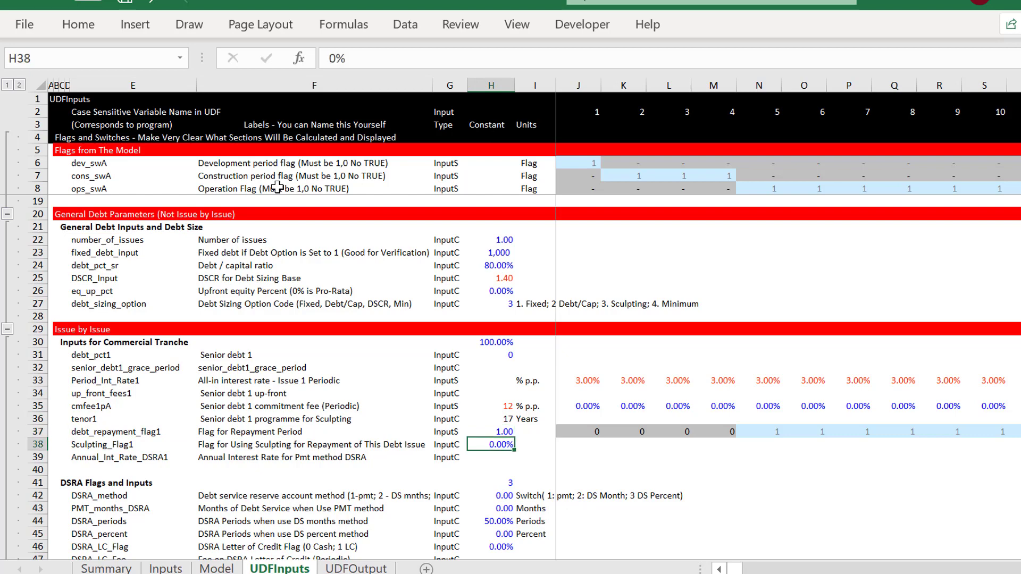
key(Left)
key(Left)
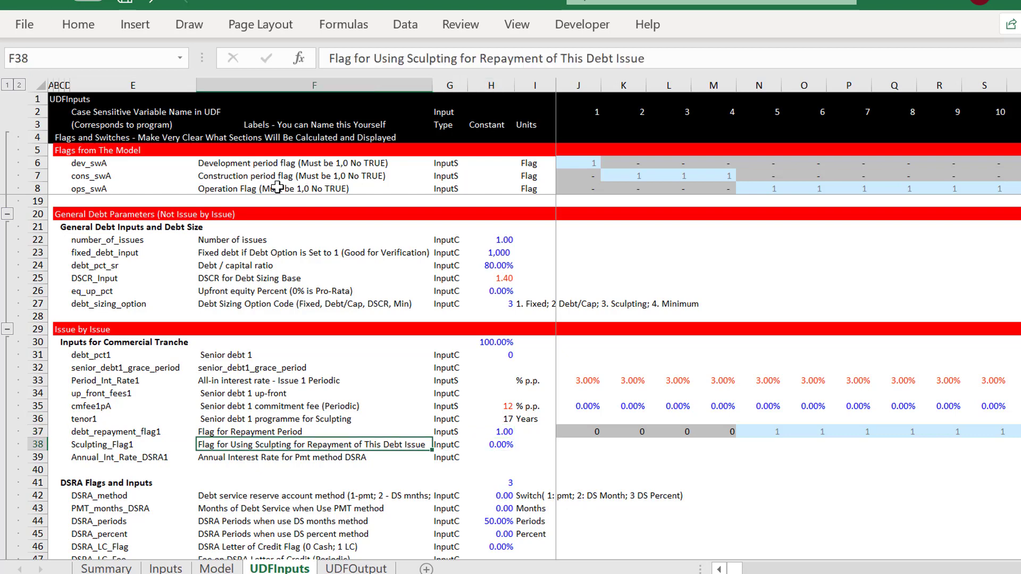
key(Left)
key(Right)
Examine the DSRA flags and inputs block down to the first row of the Development section.
key(Down)
key(Down)
key(Down)
key(Down)
key(Down)
key(Down)
key(Down)
key(Down)
key(Down)
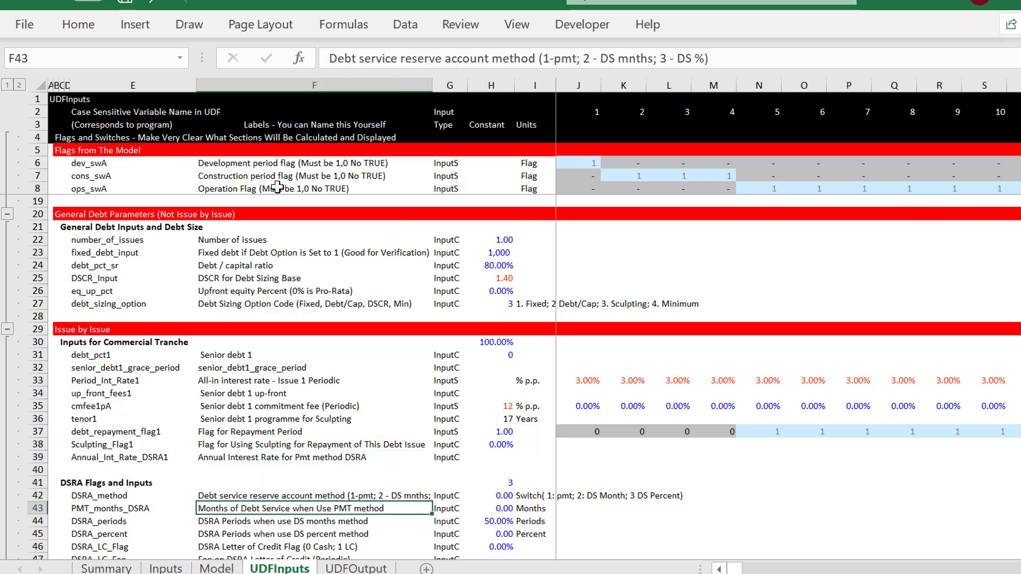
key(Down)
key(Up)
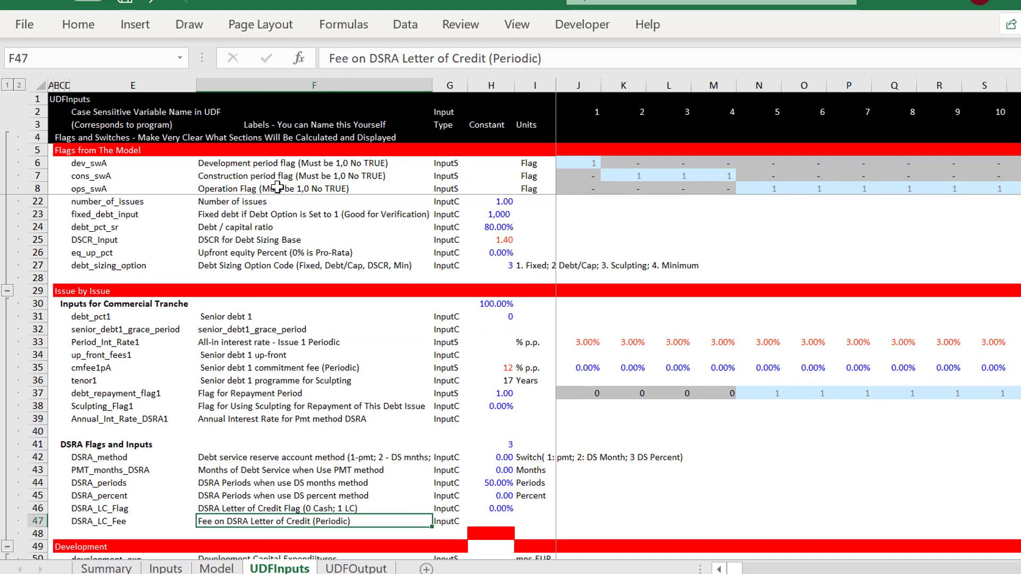
key(Up)
key(Up)
key(Down)
key(Down)
key(Down)
key(Down)
key(Down)
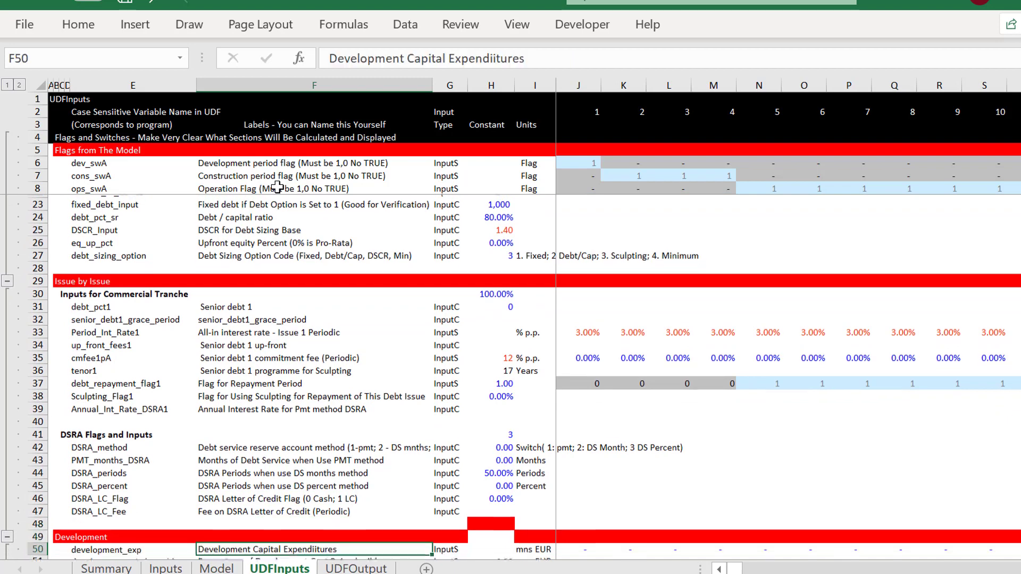
Move the red-filled cell H48 down to H49 to complete the Development header band.
key(Up)
key(Up)
key(Right)
key(Right)
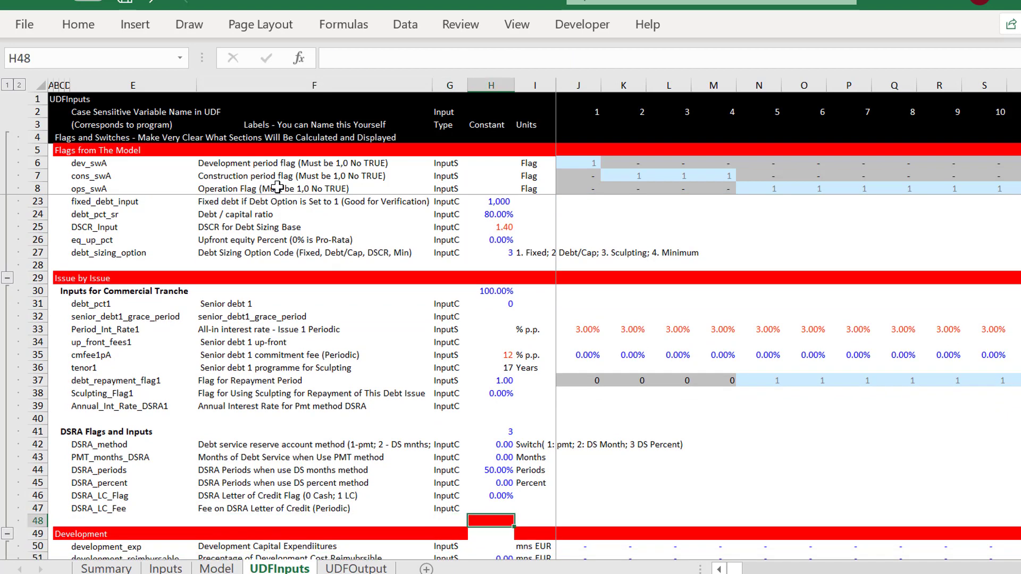
key(Down)
key(Up)
Move the red-filled cell H59 down to H60 to complete the Flags header band.
key(Up)
key(Up)
key(Up)
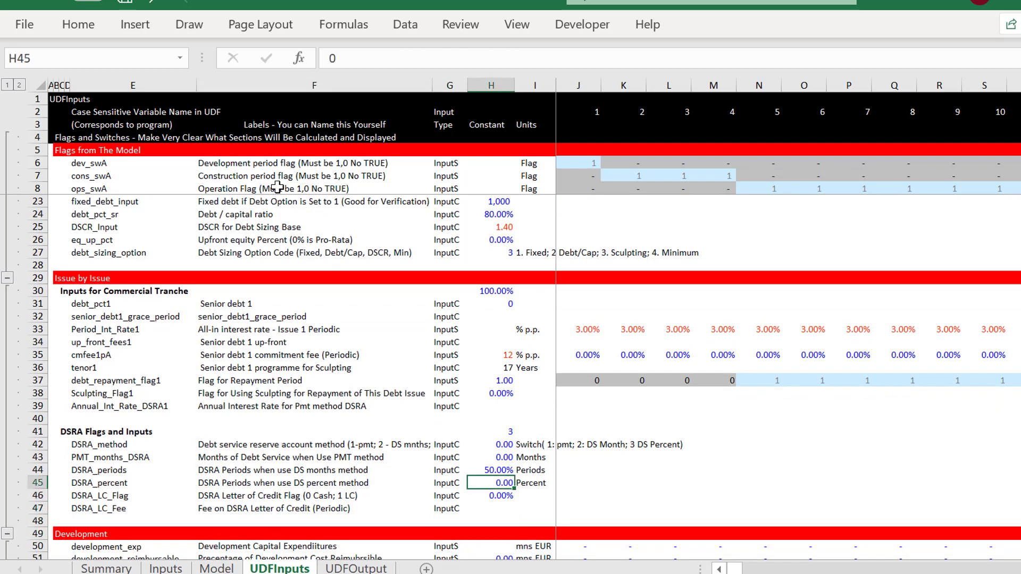
key(Up)
key(Page_Up)
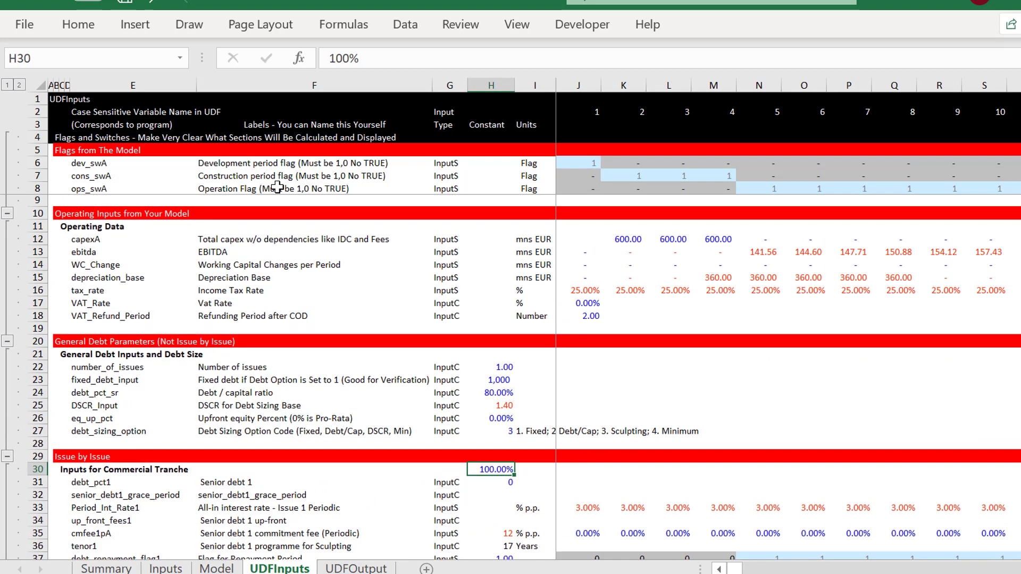
key(Page_Down)
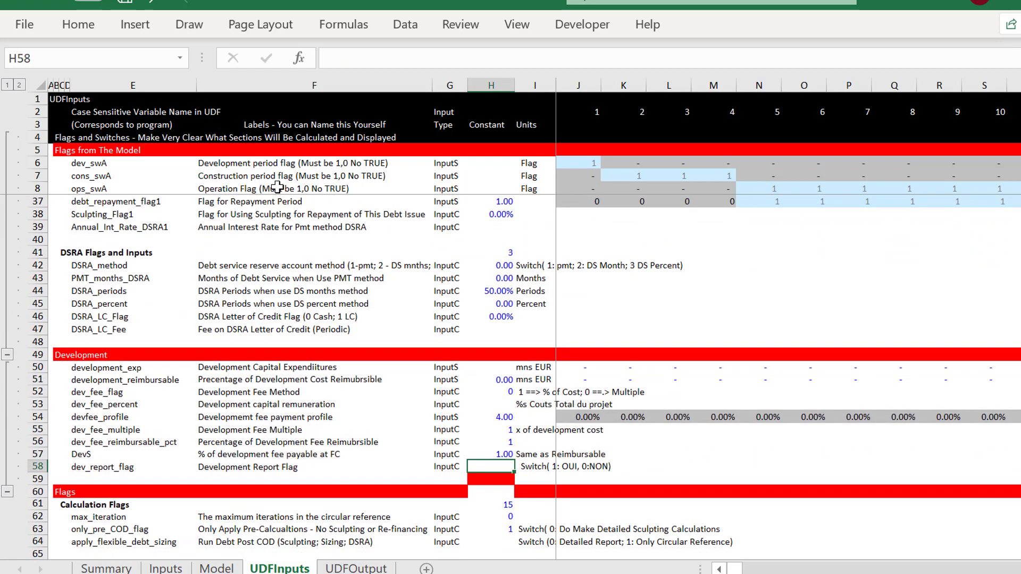
key(Down)
key(Down)
key(Down)
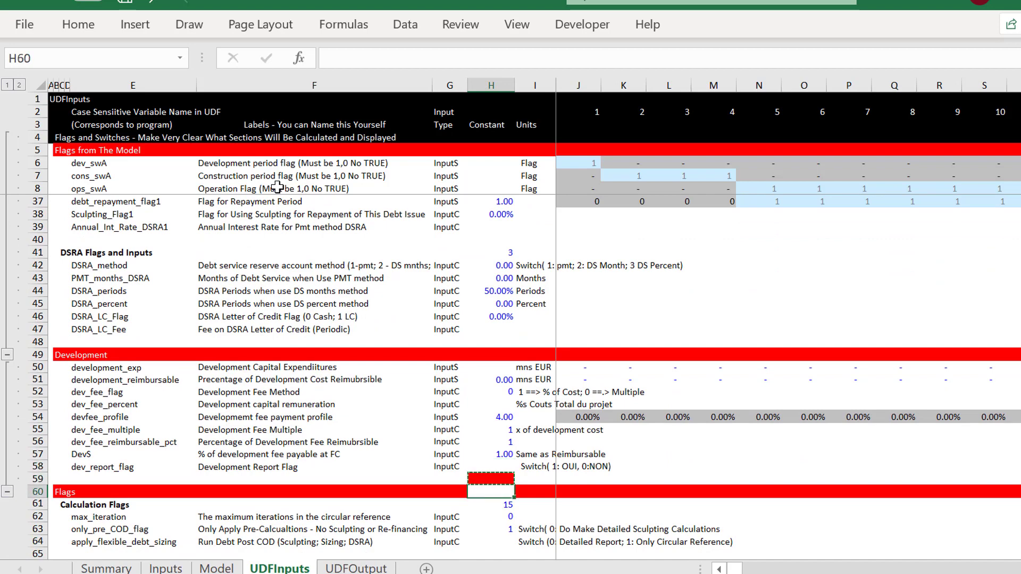
key(Down)
key(Up)
key(Up)
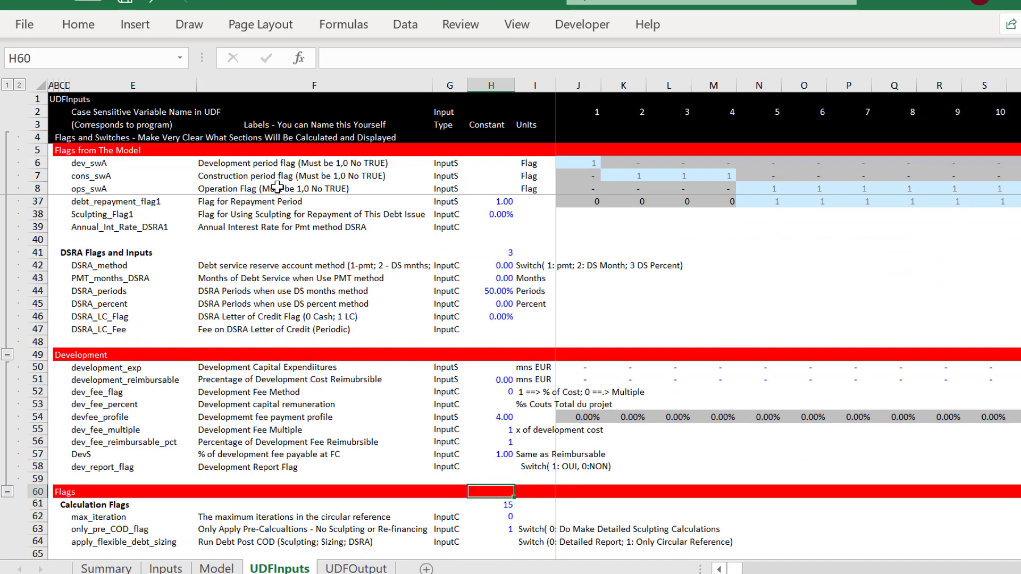
Set the dev_report_flag constant in H58 to 0.
key(Down)
key(Up)
key(Up)
key(Up)
key(Up)
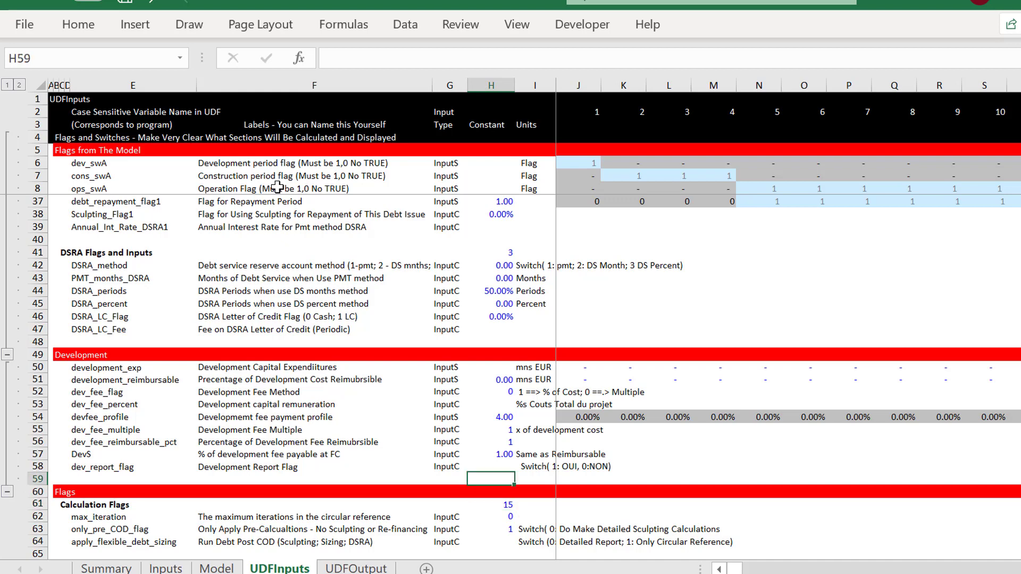
key(Down)
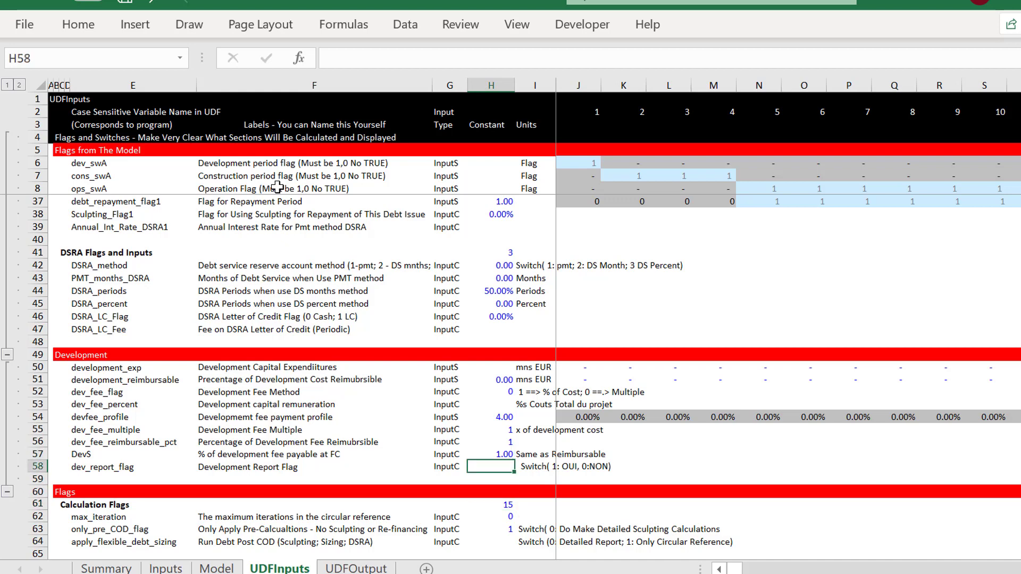
key(F2)
text(0)
key(Return)
Examine the label, input type and units of the dev_report_flag row.
key(Left)
key(Left)
key(Up)
key(Left)
key(Left)
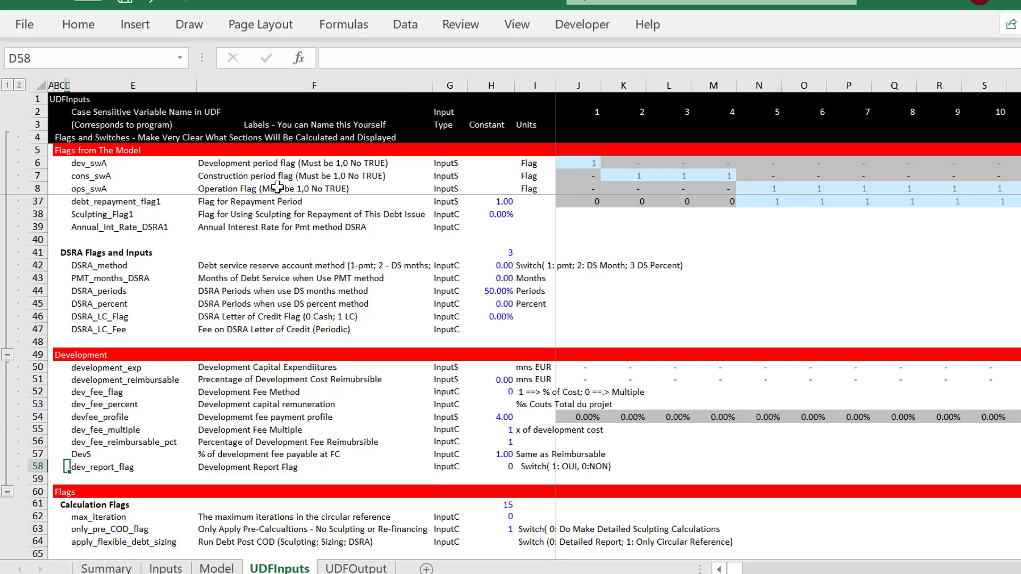
key(Right)
key(Right)
key(Right)
key(Right)
key(Right)
key(Left)
key(Left)
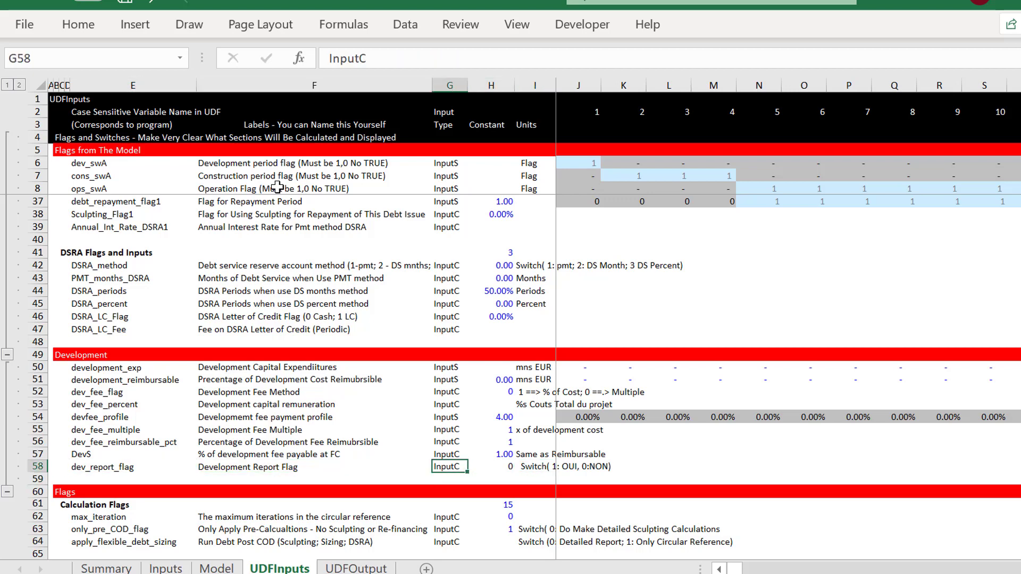
key(Left)
key(Right)
key(alt+Tab)
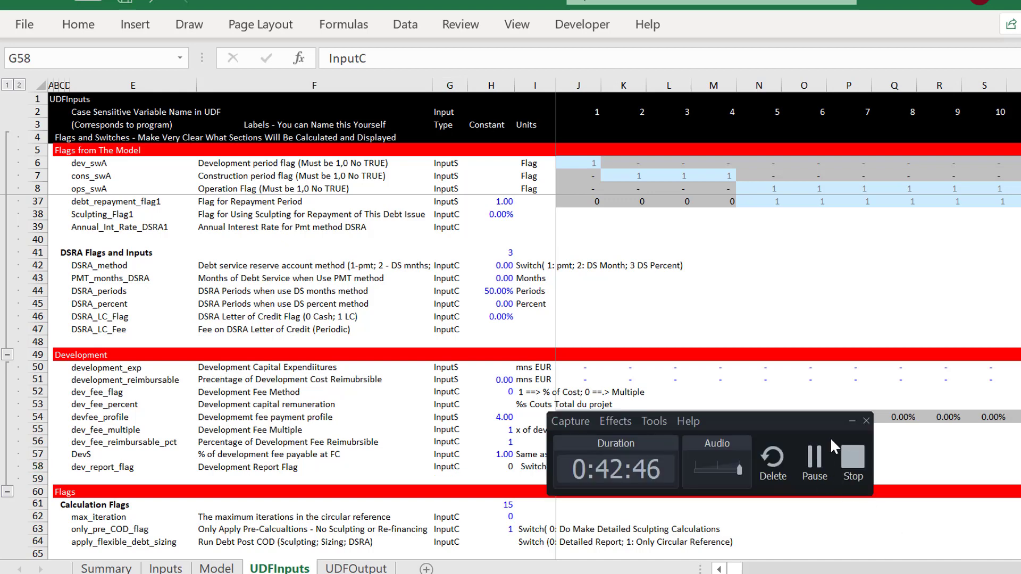
click(815, 458)
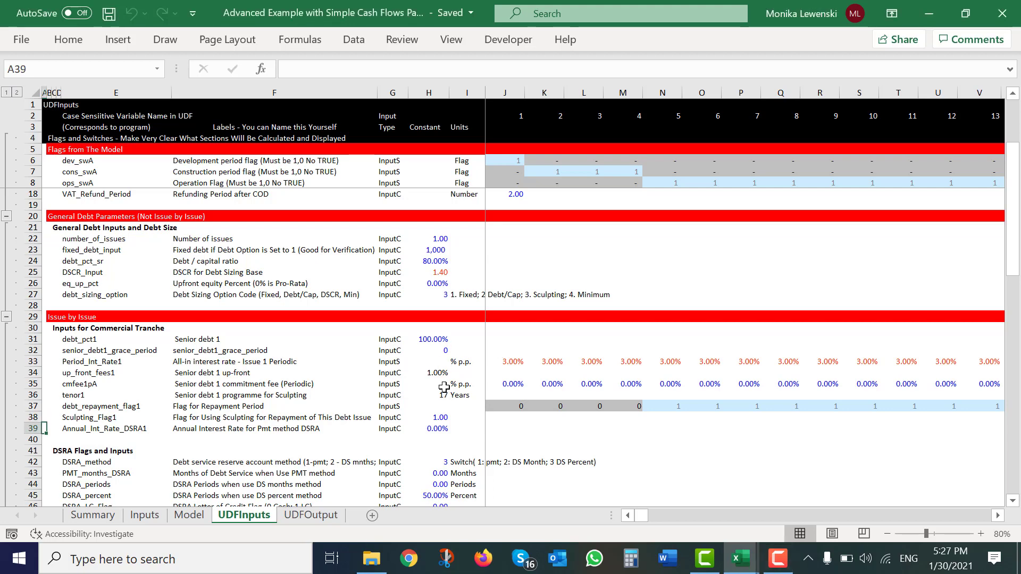
Review the time-series inputs from the debt_repayment_flag1 row up to the operating data.
key(Up)
key(Right)
key(Right)
key(Right)
key(Right)
key(Right)
key(Right)
key(Right)
key(Right)
key(Right)
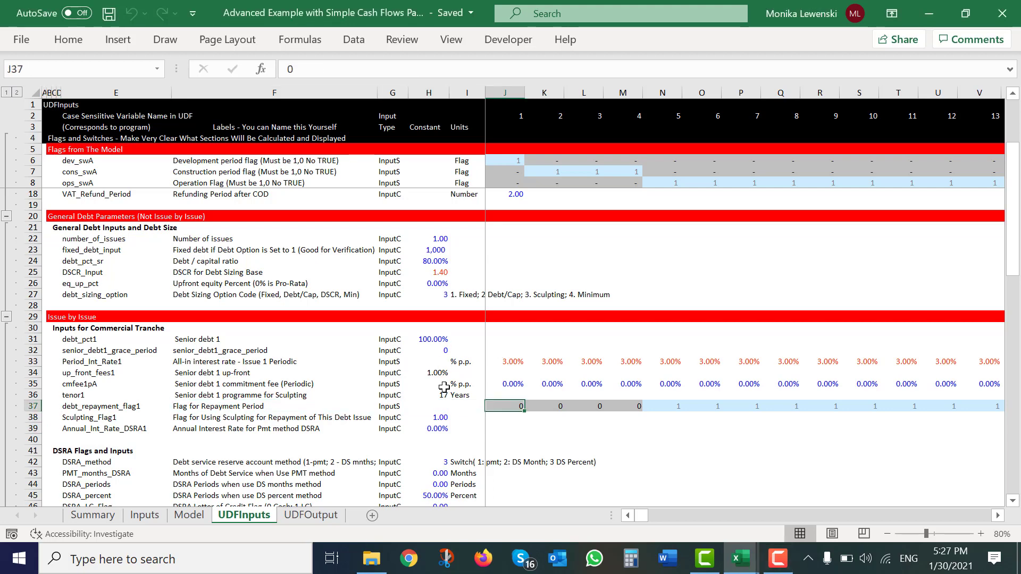
key(Page_Up)
key(Up)
key(Up)
key(Up)
key(Up)
key(Up)
key(Up)
key(Up)
key(Up)
key(Up)
key(Up)
key(Up)
key(Up)
key(Up)
key(Up)
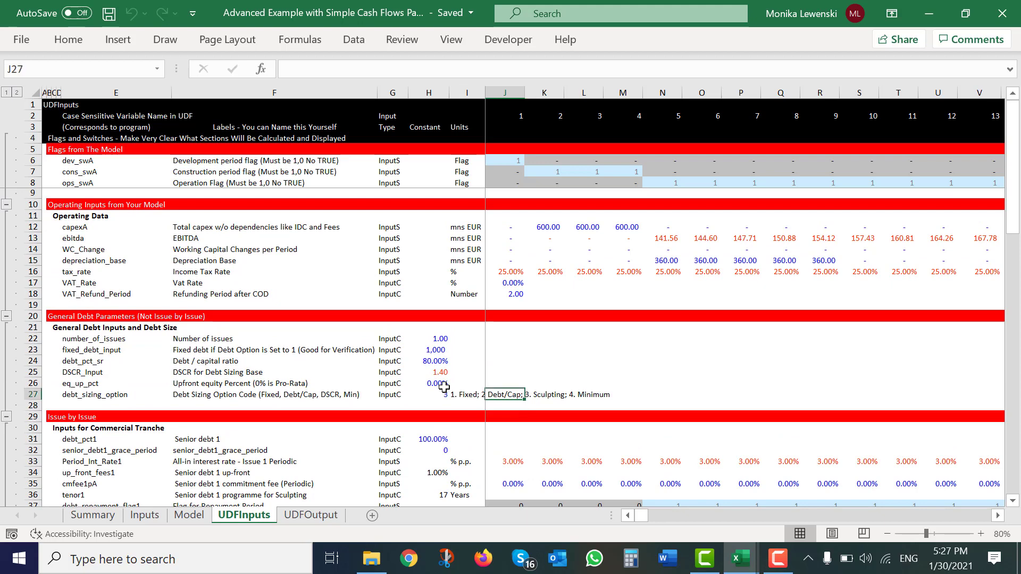
Review the input rows from the debt sizing parameters through the commercial tranche to the DSRA inputs.
key(Down)
key(Down)
key(Down)
key(Down)
key(Down)
key(Down)
key(Down)
key(Down)
key(Down)
key(Down)
key(Down)
key(Down)
key(Down)
key(Down)
key(Down)
key(Down)
key(Down)
key(Down)
key(Down)
key(Down)
key(Down)
key(Down)
key(Down)
key(Down)
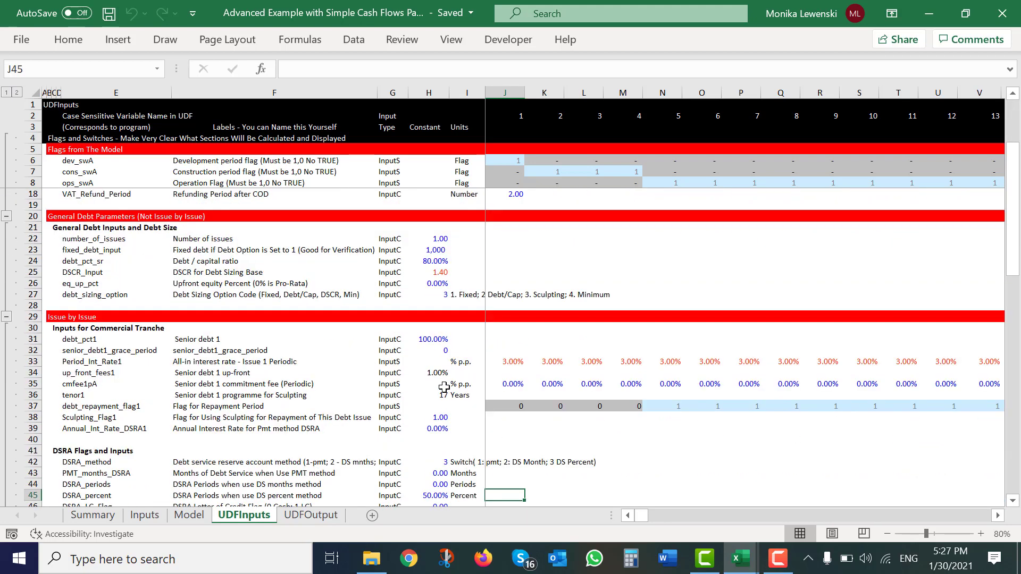
Check the realigned constants in column H for the general debt parameters and the commercial tranche.
key(Left)
key(Up)
key(Up)
key(Up)
key(Up)
key(Up)
key(Up)
key(Up)
key(Up)
key(Up)
key(Up)
key(Up)
key(Up)
key(Up)
key(Up)
key(Up)
key(Up)
key(Up)
key(Up)
key(Up)
key(Up)
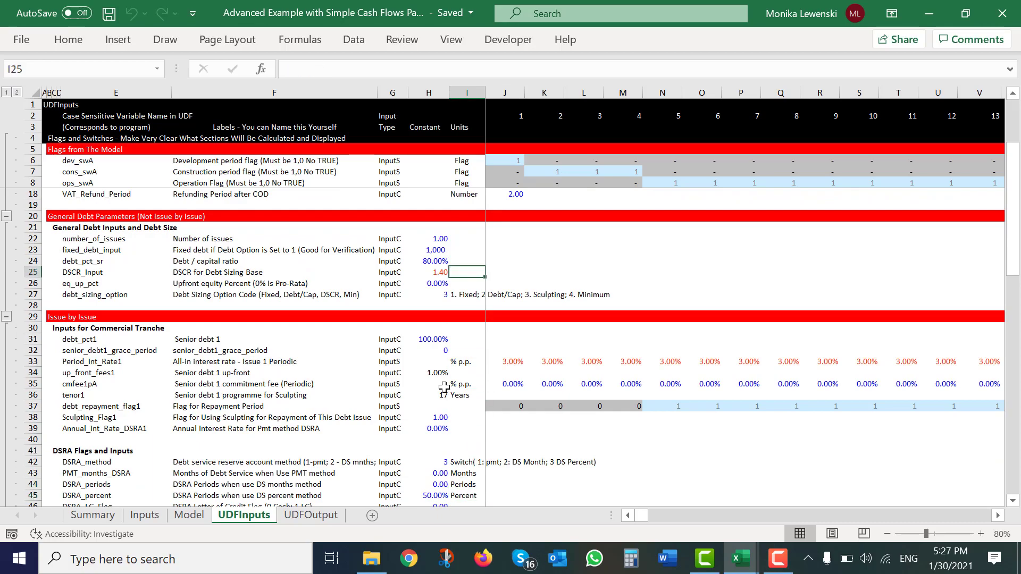
key(Left)
key(Up)
key(Up)
key(Down)
key(Down)
key(Down)
key(Down)
key(Down)
key(Down)
key(Down)
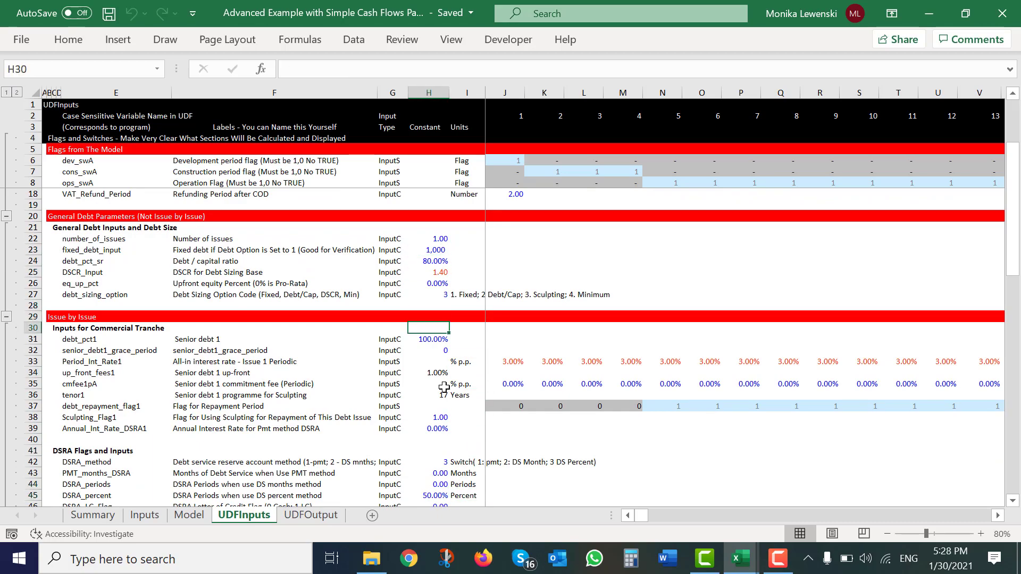
Review the constants from the commercial tranche down to the DSRA inputs, including the DSRA_method switch options.
key(Down)
key(Down)
key(Down)
key(Down)
key(Down)
key(Down)
key(Down)
key(Down)
key(Down)
key(Down)
key(Down)
key(Down)
key(Down)
key(Down)
key(Down)
key(Down)
key(Down)
key(Down)
key(Down)
key(Down)
key(Up)
key(Up)
key(Up)
key(Up)
key(Up)
key(Up)
key(Up)
key(Up)
key(Up)
key(Up)
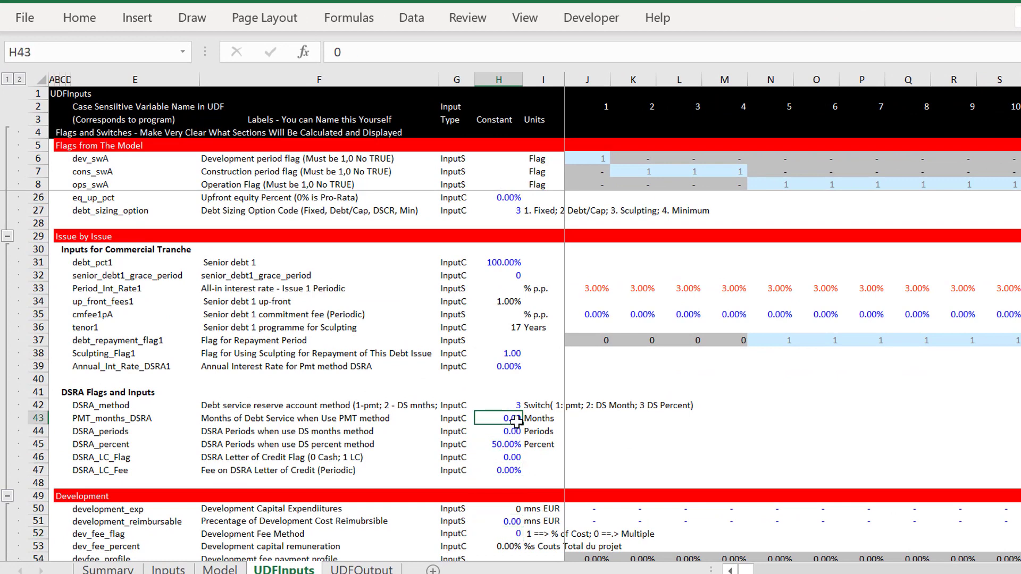
key(Up)
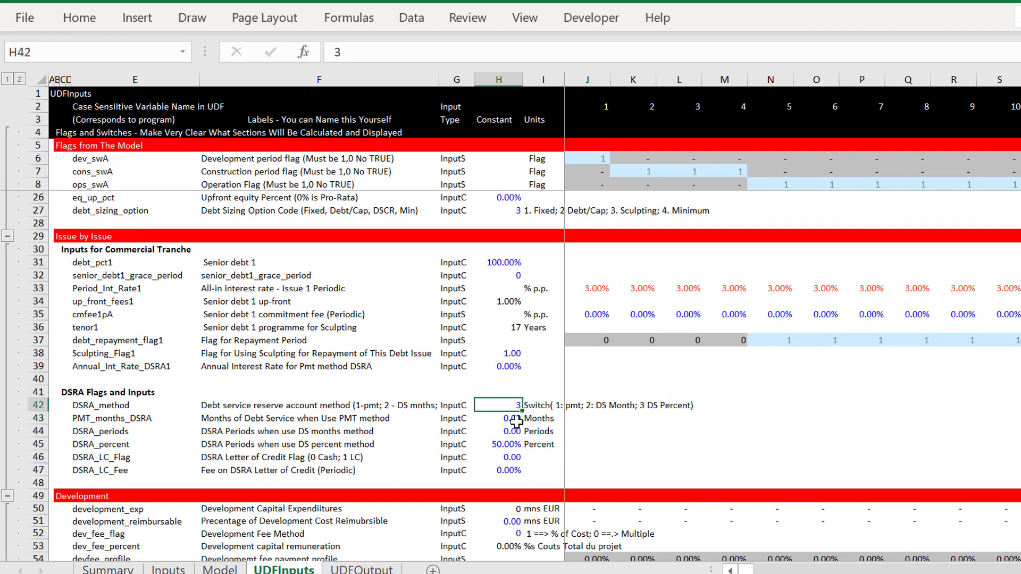
key(Right)
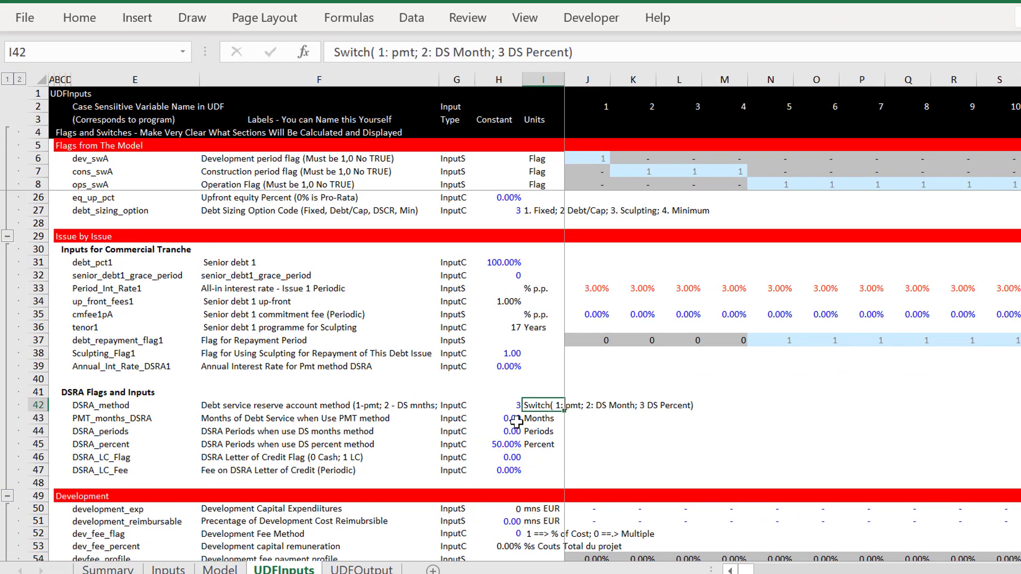
Link the DSRA_percent constant in H45 to the DSCR % of Debt Service on the Inputs sheet (=Inputs!F41).
key(Left)
key(Down)
key(Down)
key(Down)
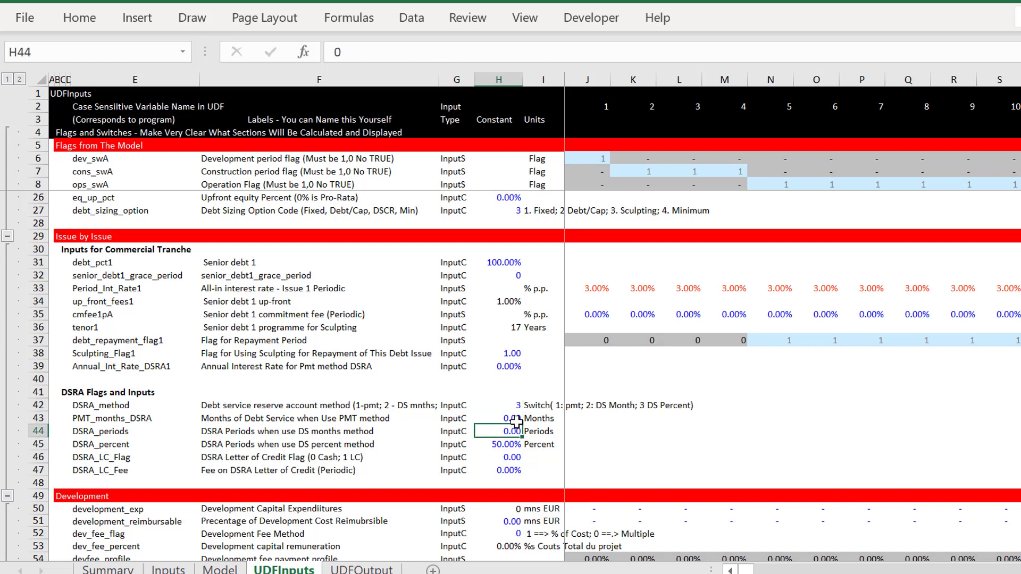
text(=)
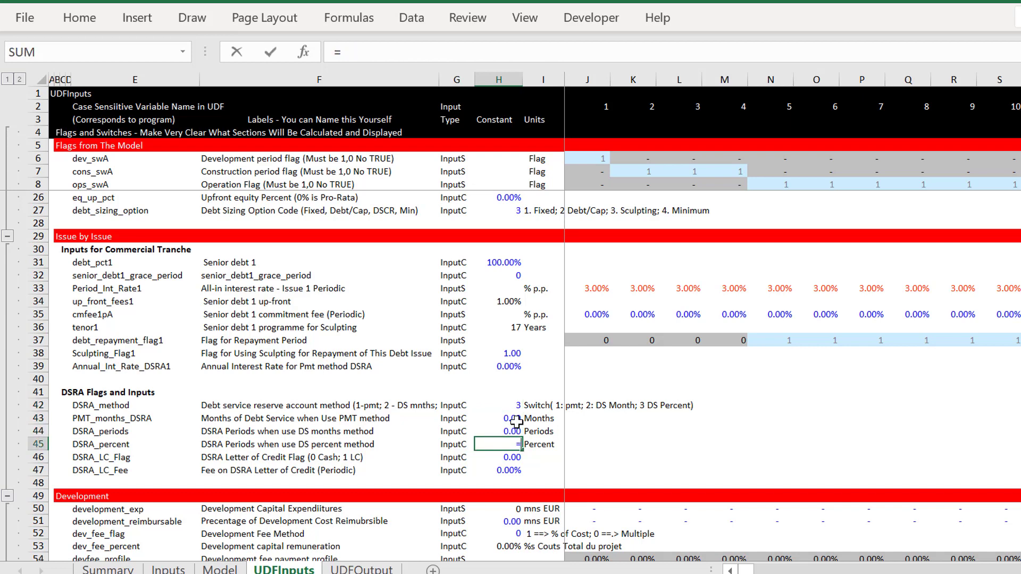
key(ctrl+Page_Up)
key(ctrl+Page_Up)
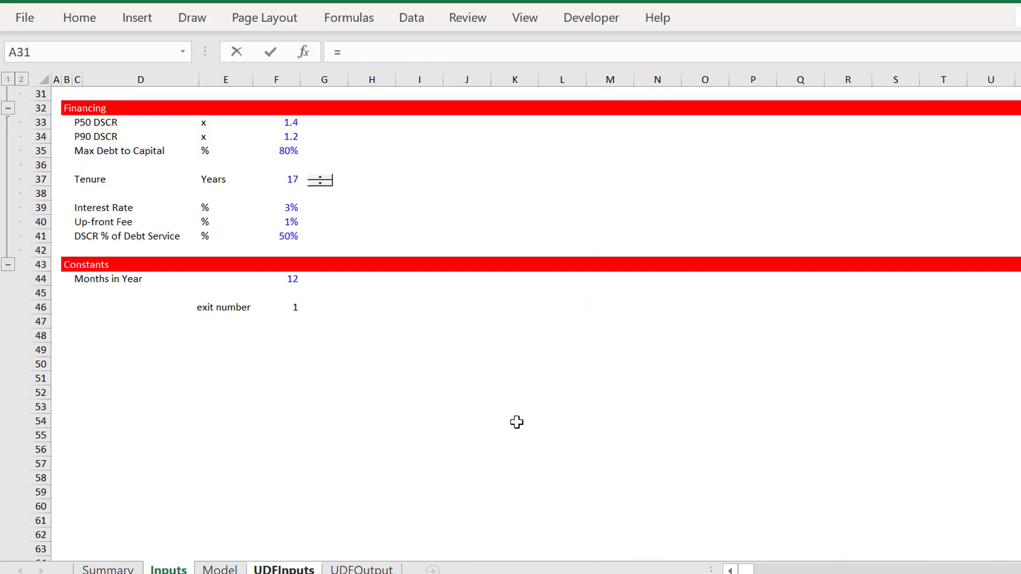
click(275, 237)
key(Return)
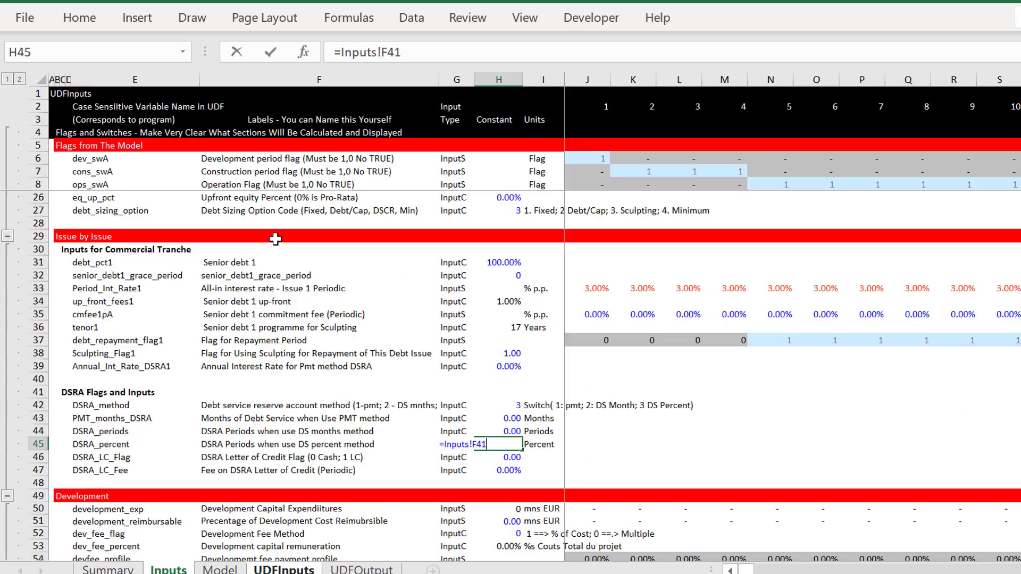
key(Down)
key(Down)
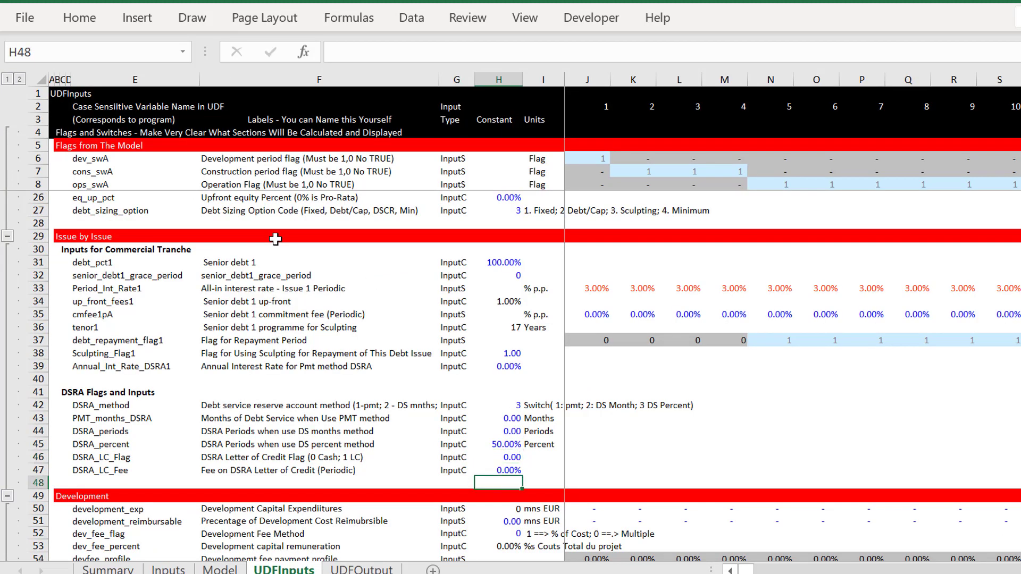
Recheck the commercial tranche constants from the DSRA inputs back up to the up_front_fees1 row.
key(Up)
key(Up)
key(Up)
key(Up)
key(Up)
key(Up)
key(Up)
key(Up)
key(Up)
key(Up)
key(Up)
key(Up)
key(Up)
key(Up)
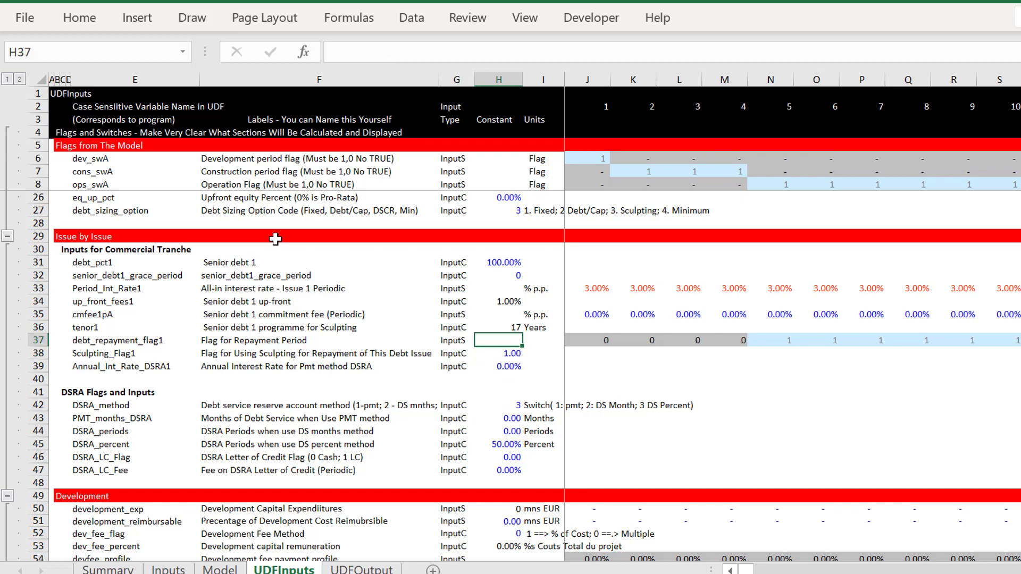
key(Down)
key(Up)
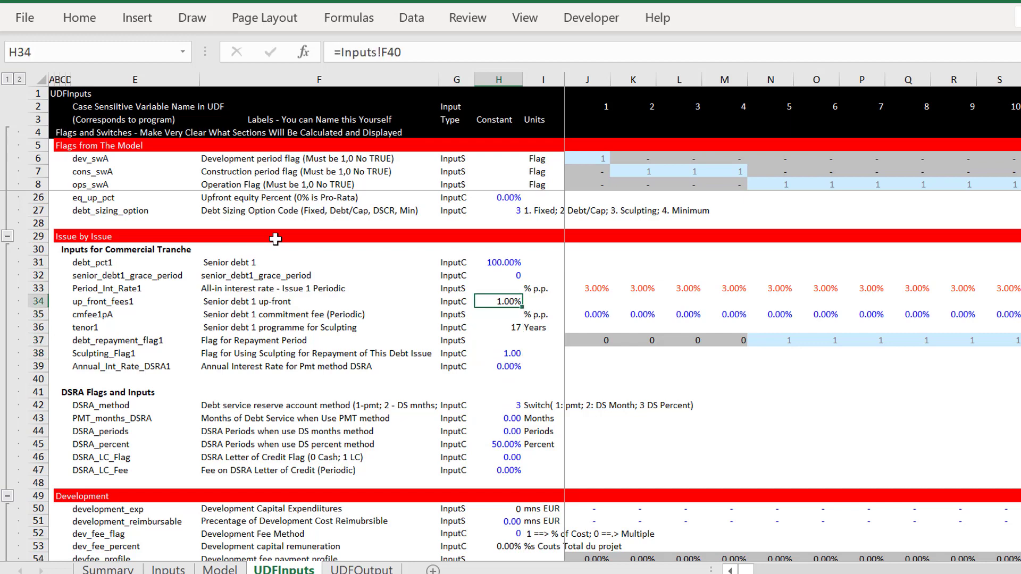
Review the constants through the Development section and the calculation flags down to the Sculpting_Output_Flag row.
key(Down)
key(Down)
key(Down)
key(Down)
key(Down)
key(Down)
key(Down)
key(Down)
key(Down)
key(Down)
key(Down)
key(Down)
key(Down)
key(Down)
key(Down)
key(Down)
key(Down)
key(Down)
key(Down)
key(Down)
key(Down)
key(Down)
key(Down)
key(Down)
key(Down)
key(Down)
key(Down)
key(Down)
key(Down)
key(Down)
key(Down)
key(Down)
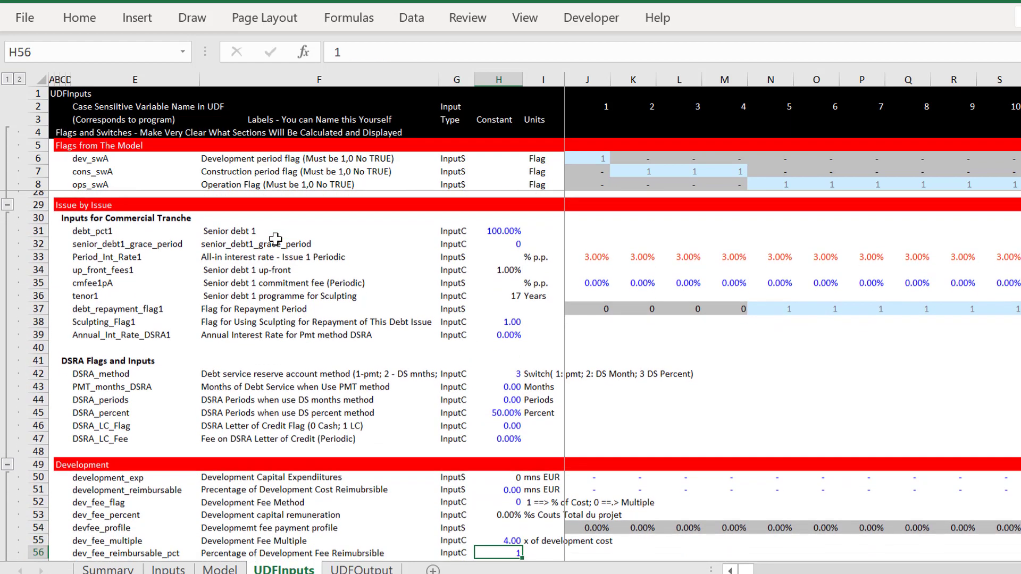
key(Down)
key(Down)
key(Down)
key(Down)
key(Down)
key(Down)
key(Down)
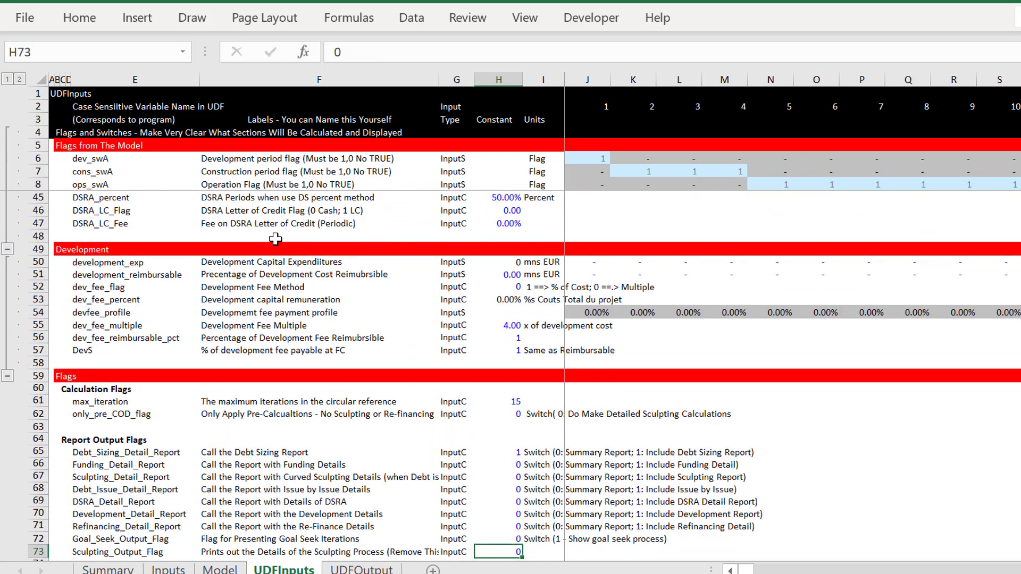
Examine the report output flags and their switch descriptions around the Debt_Sizing_Detail_Report row.
key(Up)
key(Up)
key(Up)
key(Up)
key(Up)
key(Up)
key(Up)
key(Up)
key(Up)
key(Up)
key(Up)
key(Up)
key(Up)
key(Up)
key(Up)
key(Up)
key(Up)
key(Up)
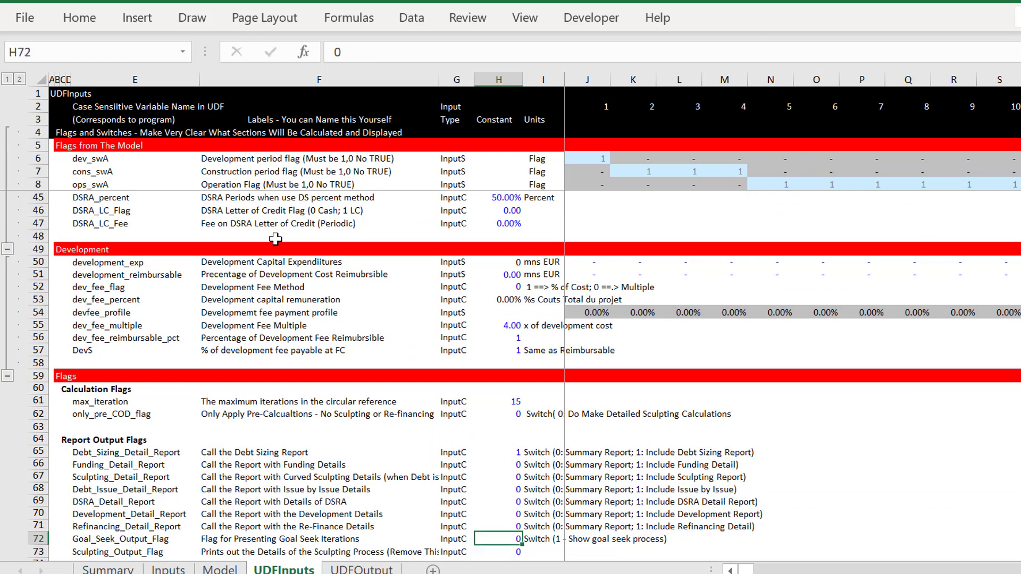
key(Down)
key(Down)
key(Down)
key(Down)
key(Down)
key(Down)
key(Down)
key(Down)
key(Down)
key(Down)
key(Down)
key(Down)
key(Down)
key(Down)
key(Down)
key(Down)
key(Down)
key(Down)
key(Down)
key(Down)
key(Down)
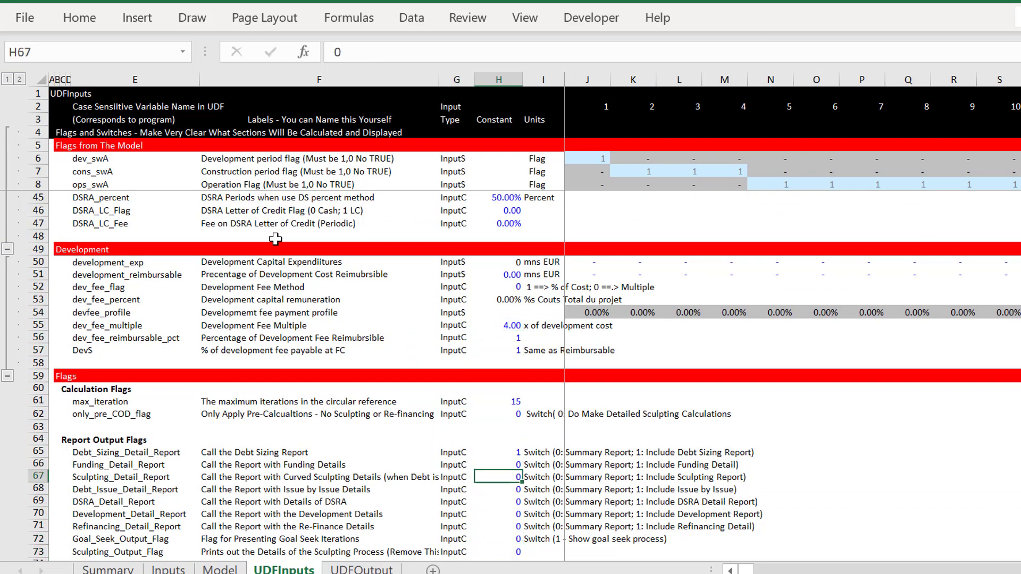
key(Up)
key(Up)
key(Up)
key(Up)
key(Up)
key(Up)
key(Up)
key(Up)
key(Up)
key(Up)
key(Up)
key(Up)
key(Up)
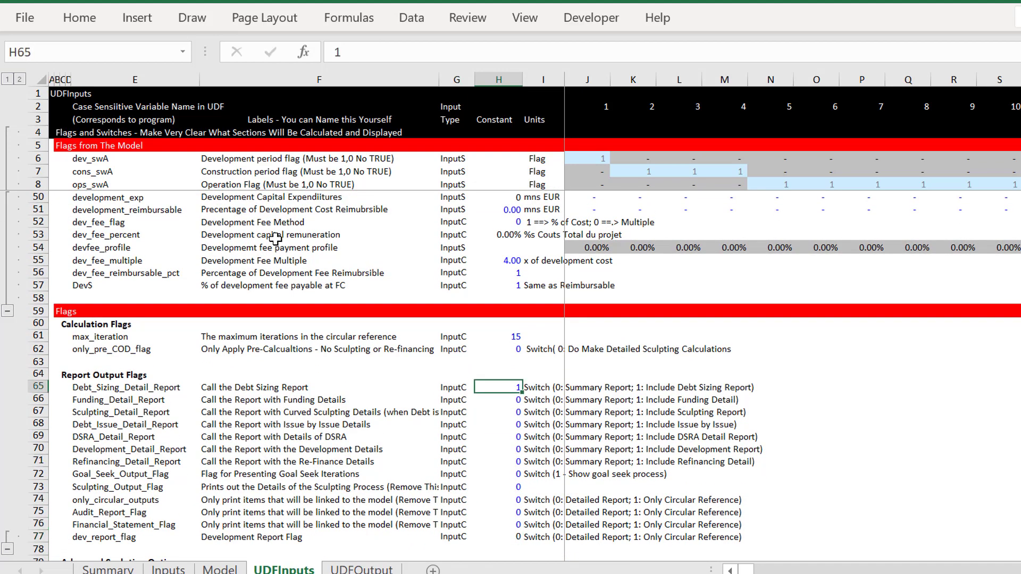
Set the Funding_Detail_Report flag in H66 to 1 so the funding detail is included.
key(Left)
key(Left)
key(Left)
key(Right)
key(Right)
key(Right)
key(Down)
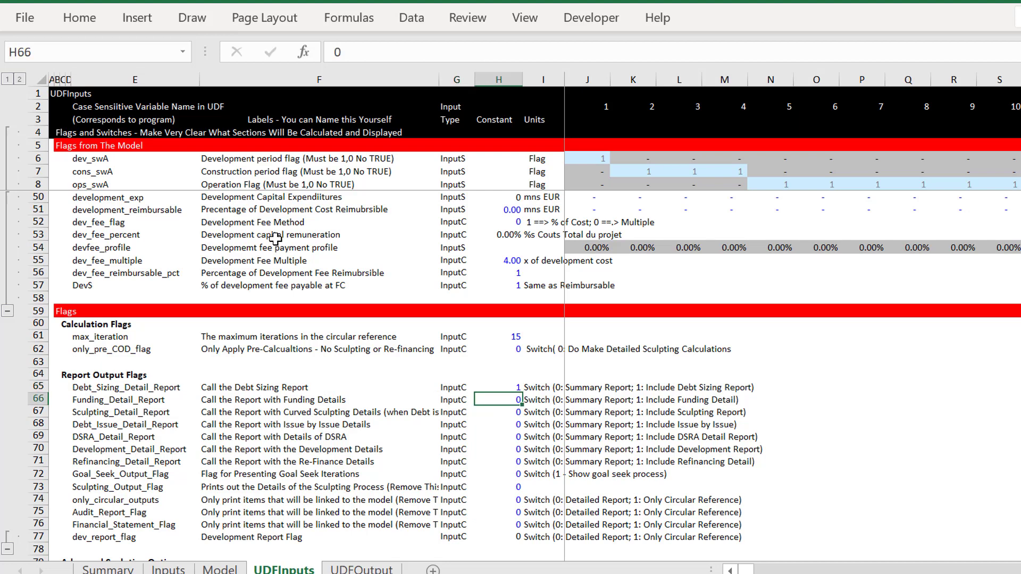
text(1)
key(Return)
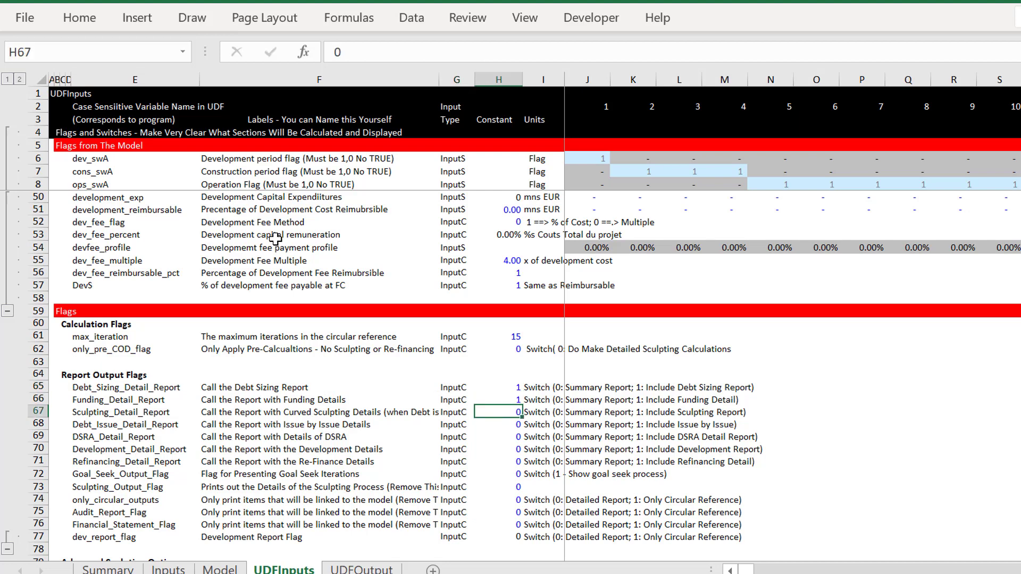
key(Down)
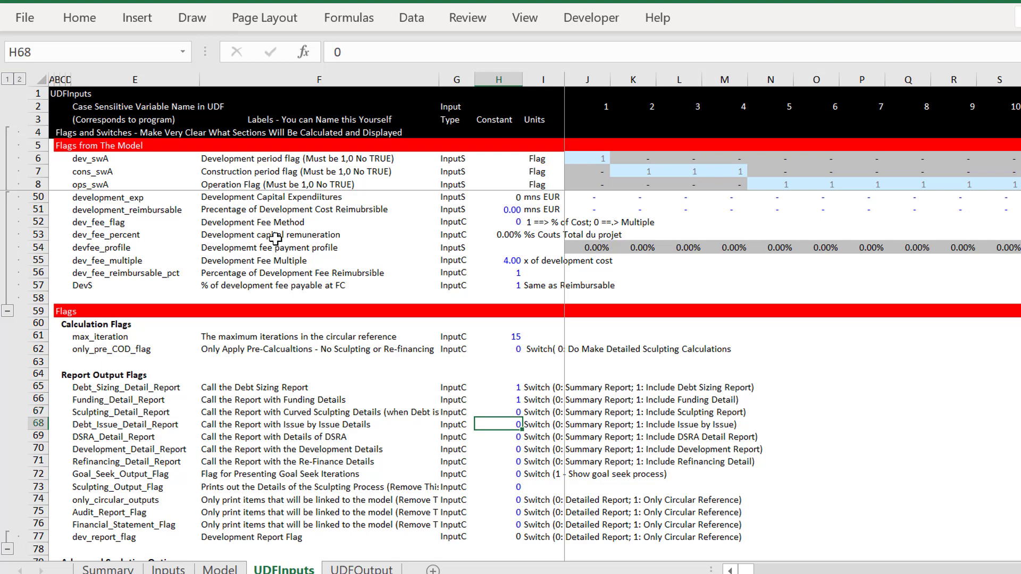
Set the Debt_Issue_Detail_Report flag in H68 and the DSRA_Detail_Report flag in H69 to 1.
text(1)
key(Return)
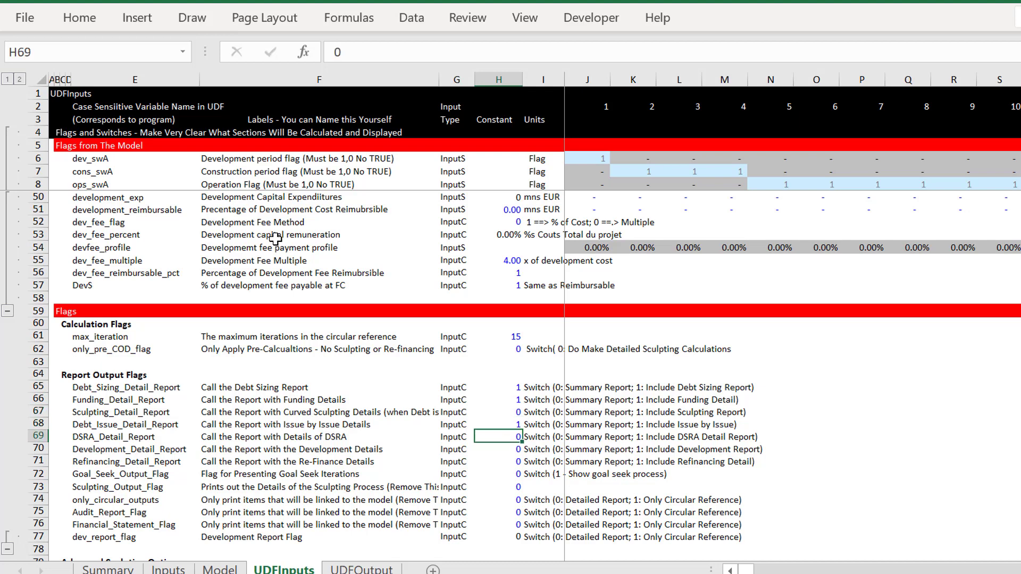
text(1)
key(Return)
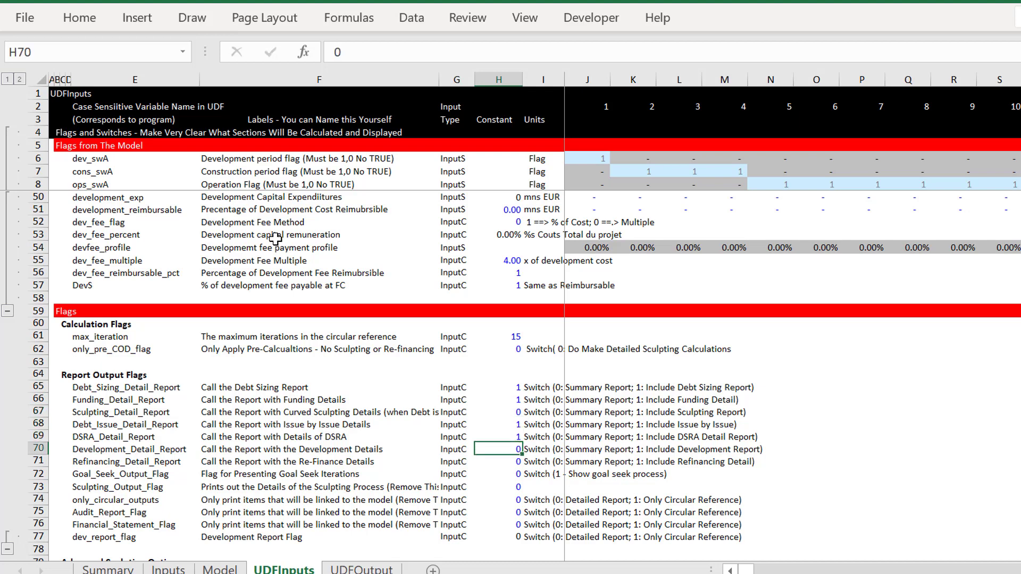
key(Up)
key(Up)
key(Up)
key(Up)
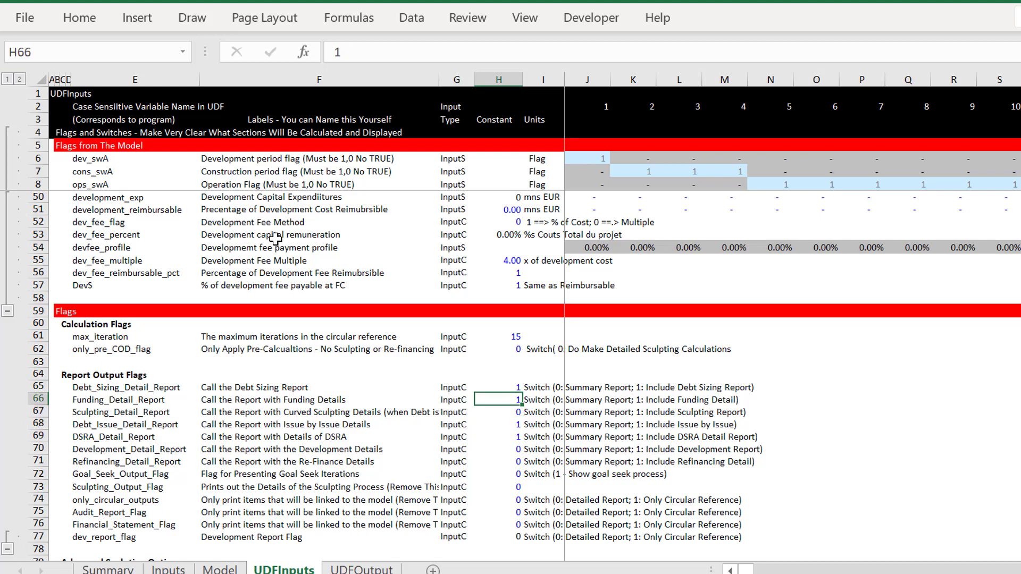
Format the parallel model's output sheet using the Parallel Model Forms options on the UDFOutput sheet.
key(ctrl+Page_Down)
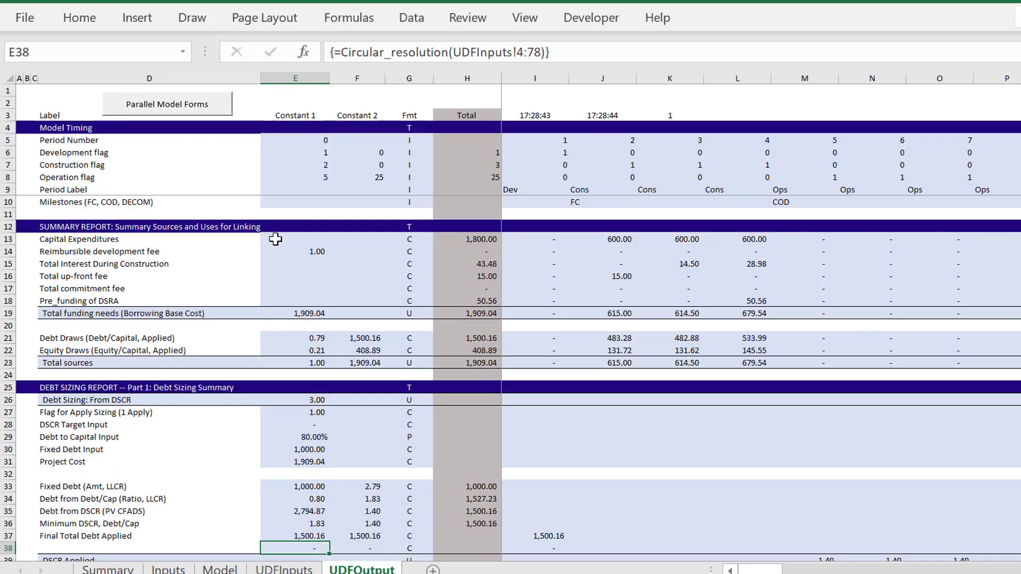
click(167, 229)
click(160, 111)
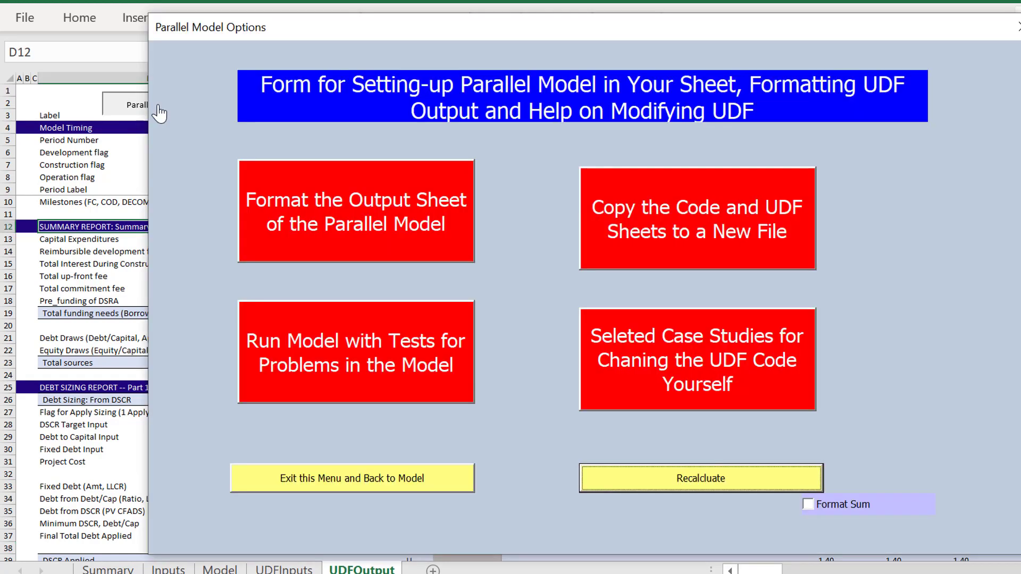
click(366, 251)
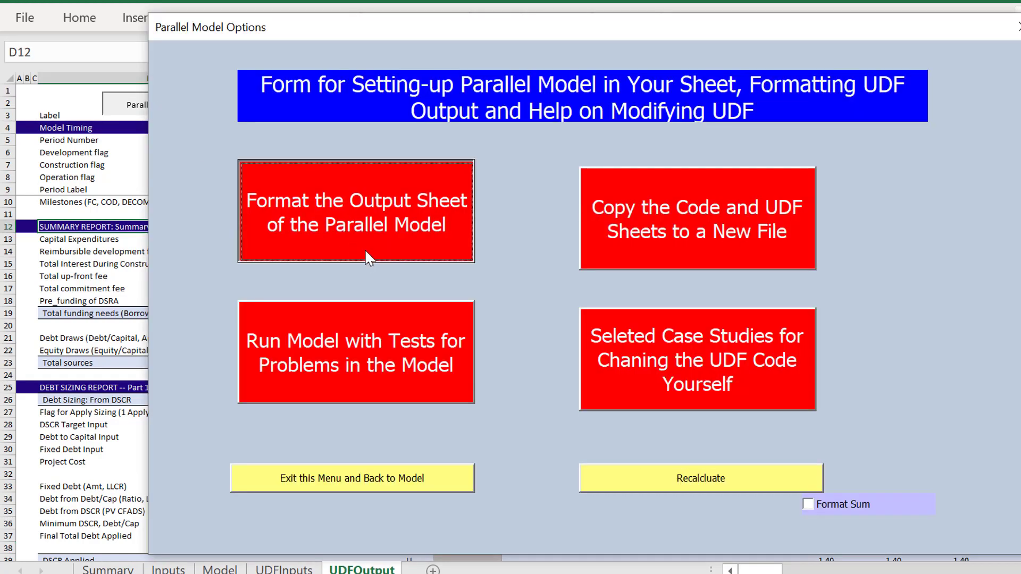
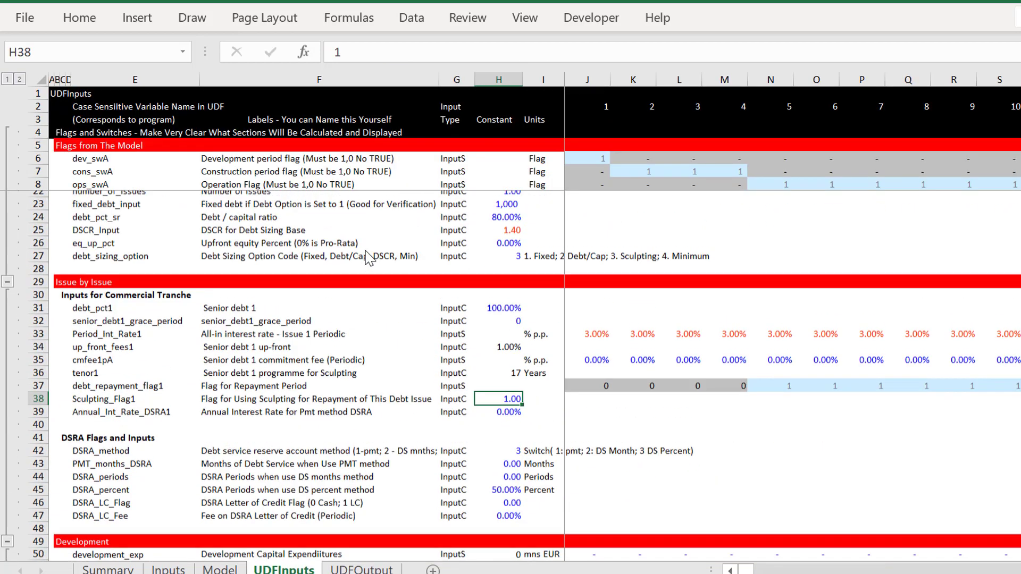
Review the UDFInputs operating data variable names from capexA to depreciation_base.
scroll(370, 258, up, 2)
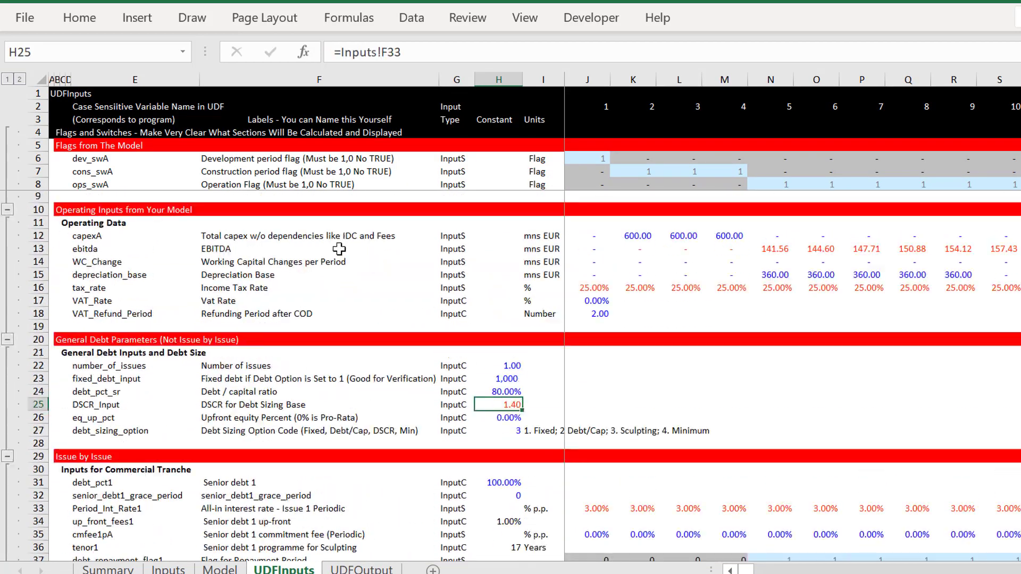
click(87, 238)
key(Down)
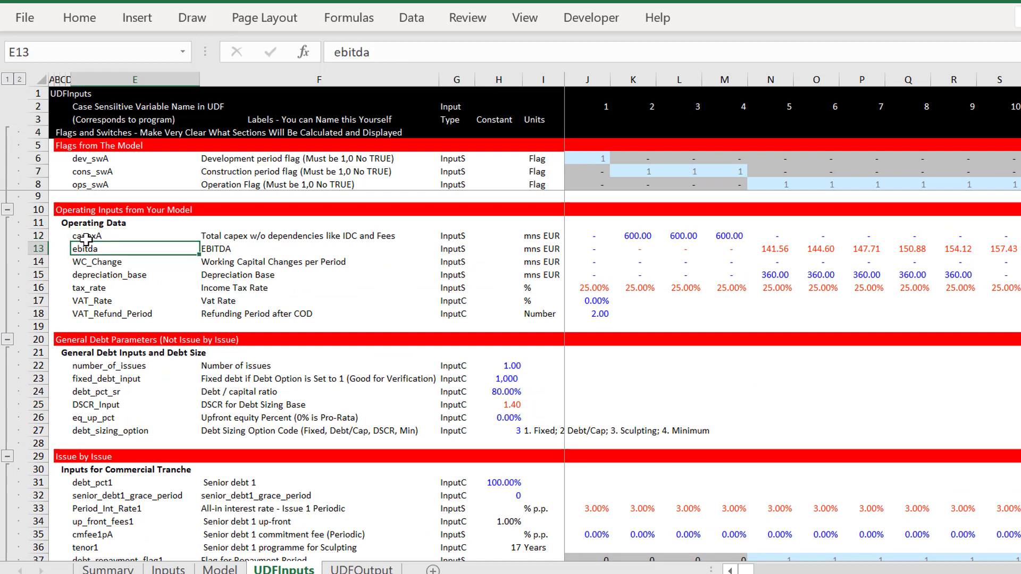
key(Down)
key(Down)
key(Left)
key(Right)
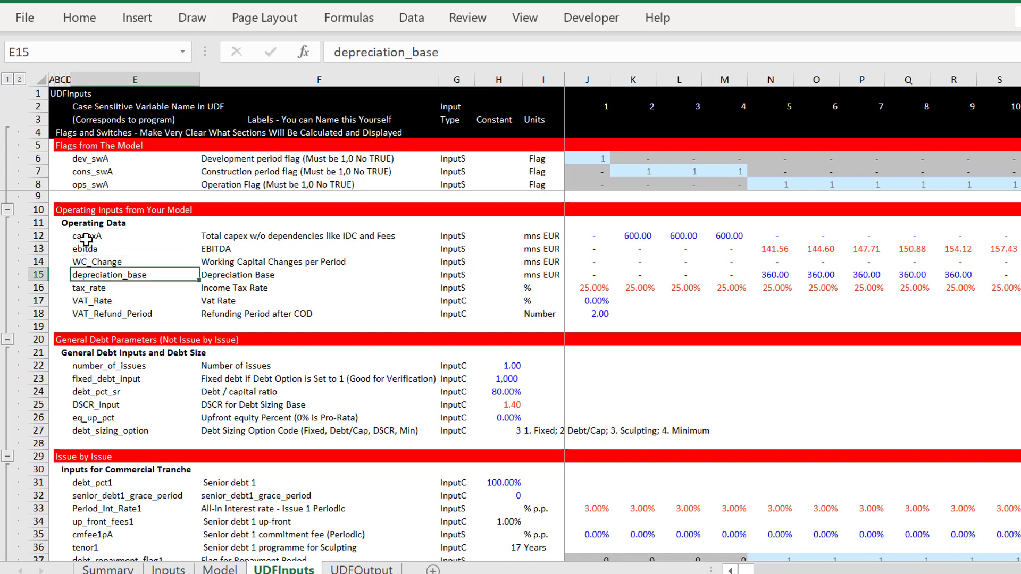
Review the remaining UDFInputs variable names from tax_rate through the debt, tranche, DSRA and development inputs to the Sculpting_Detail_Report flag.
key(Down)
key(Down)
key(Down)
key(Down)
key(Down)
key(Down)
key(Down)
key(Down)
key(Down)
key(Down)
key(Down)
key(Down)
key(Down)
key(Down)
key(Down)
key(Down)
key(Down)
key(Down)
key(Down)
key(Down)
key(Down)
key(Down)
key(Down)
key(Down)
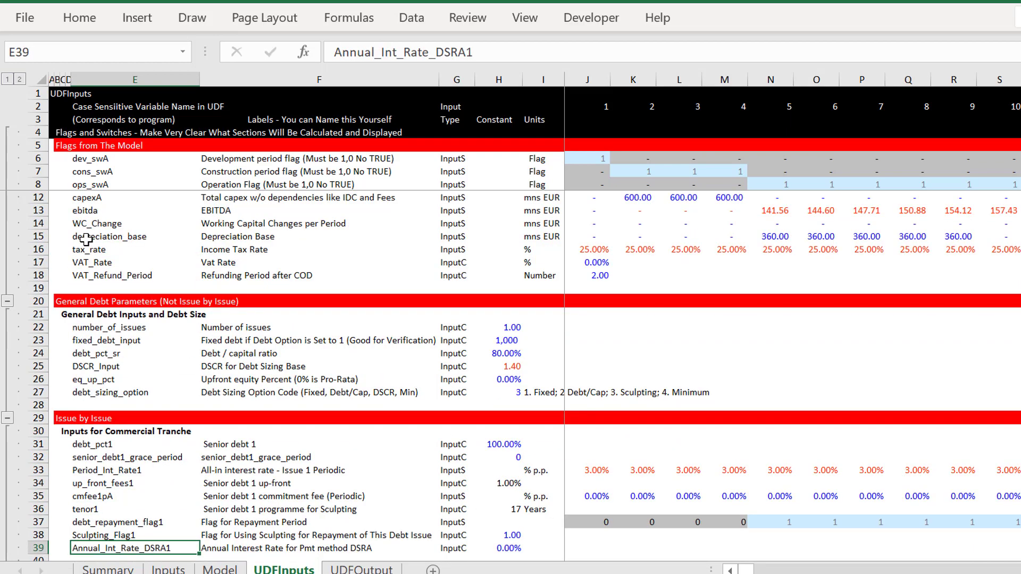
key(Page_Down)
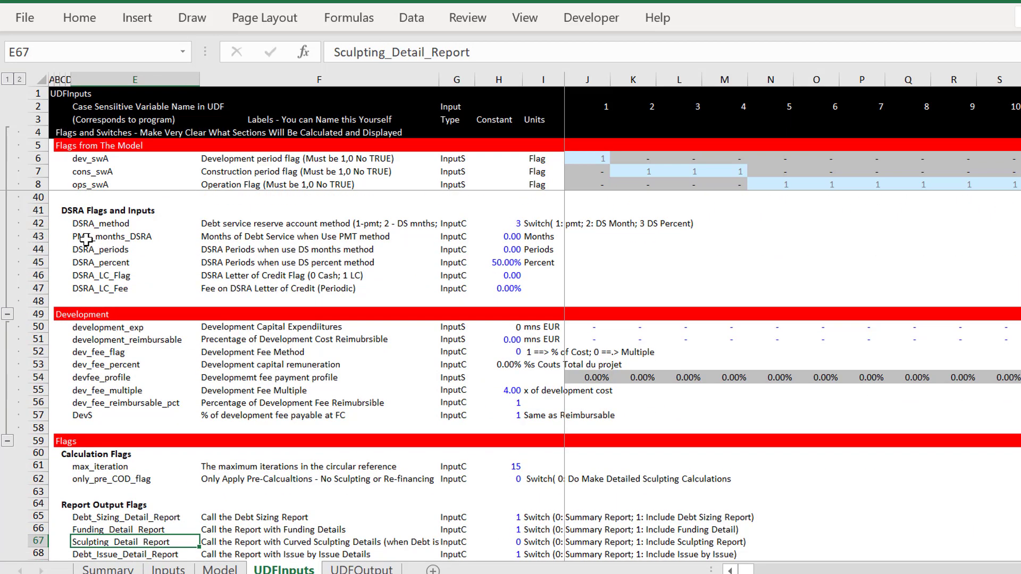
Examine the Total Interest During Construction row across the construction periods in the UDFOutput summary report.
key(ctrl+Page_Down)
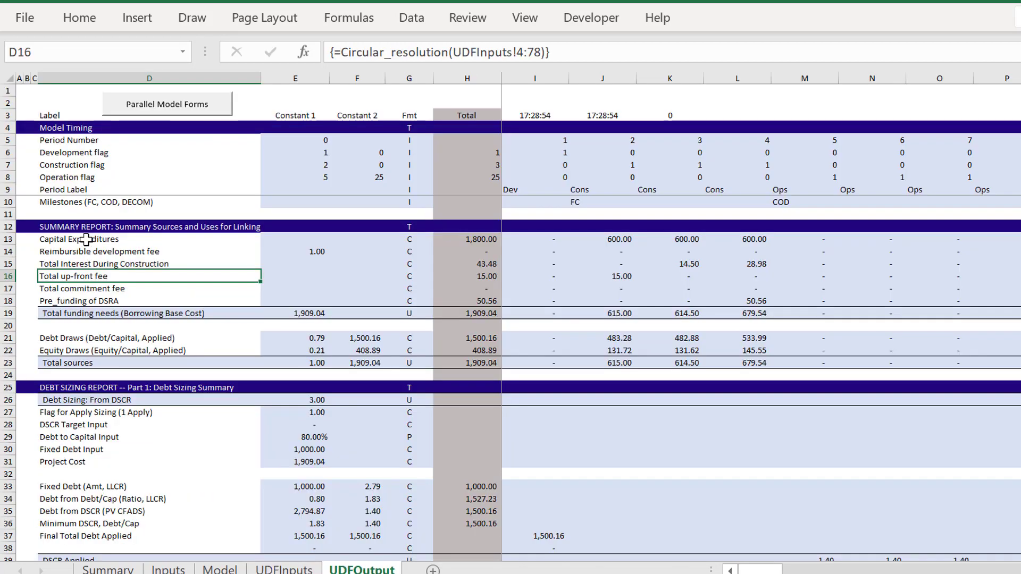
key(Up)
key(Up)
key(Down)
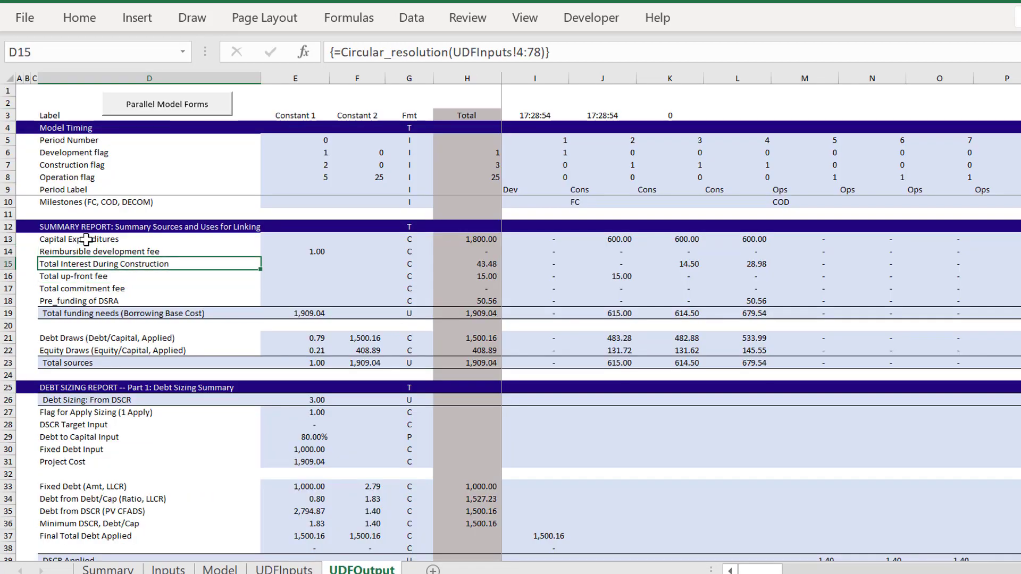
key(Up)
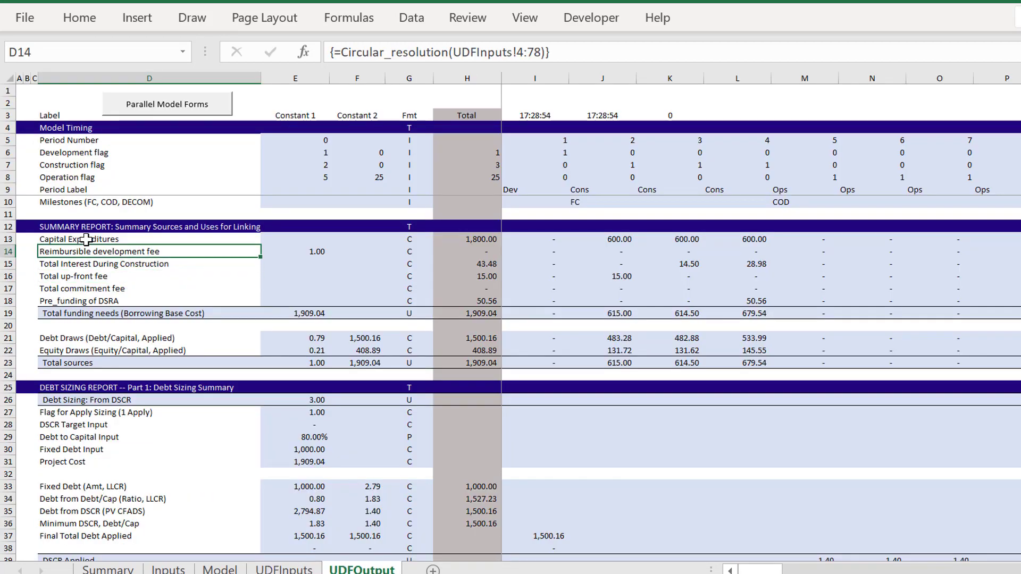
key(Down)
key(Right)
key(Right)
key(Right)
key(Right)
key(Right)
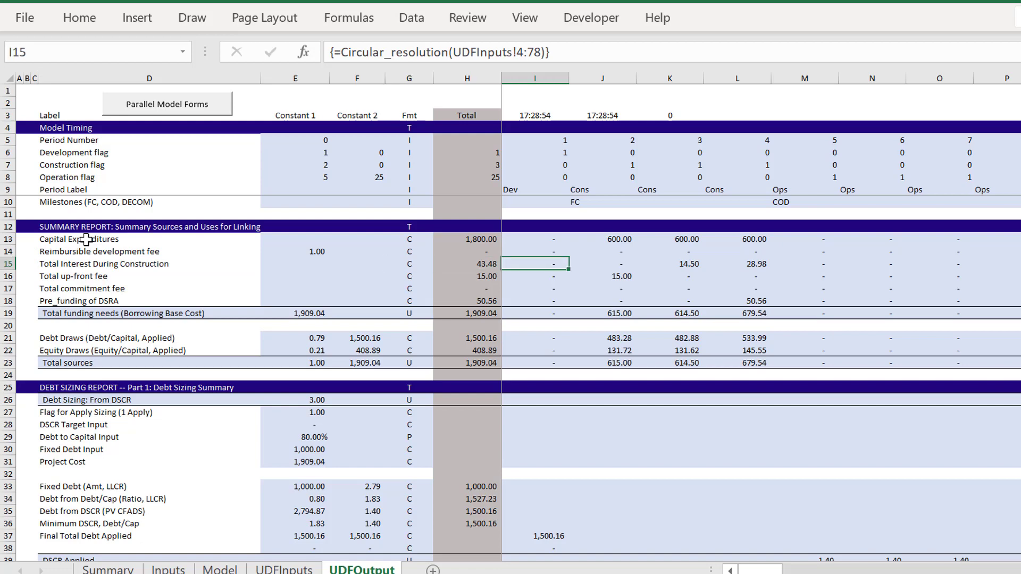
key(Left)
key(Left)
key(Left)
key(Right)
key(Right)
key(Right)
key(Right)
key(Right)
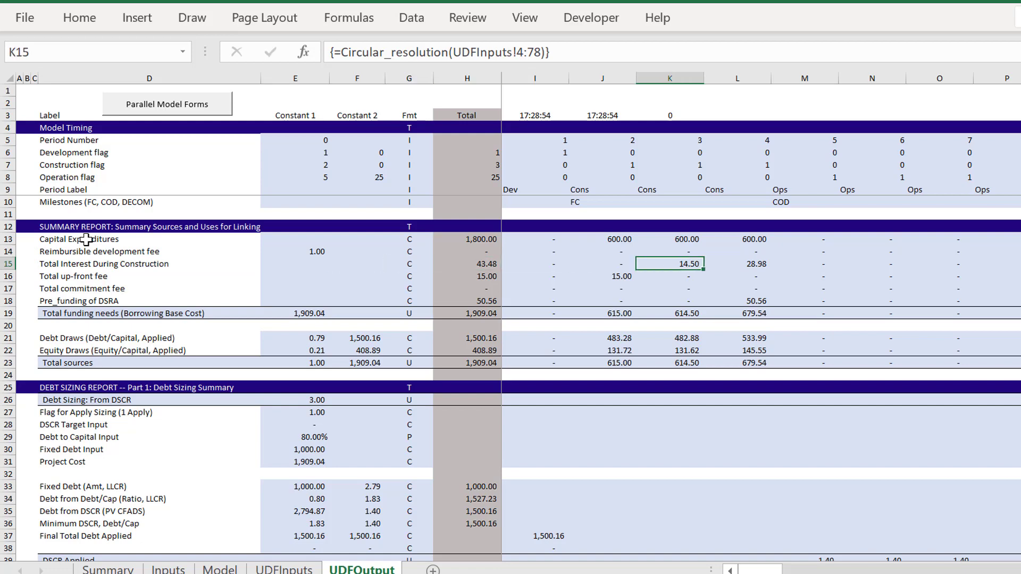
key(Right)
key(Left)
key(Left)
Examine the up-front fee, commitment fee, DSRA pre-funding and total funding needs rows across the construction periods.
key(Down)
key(Down)
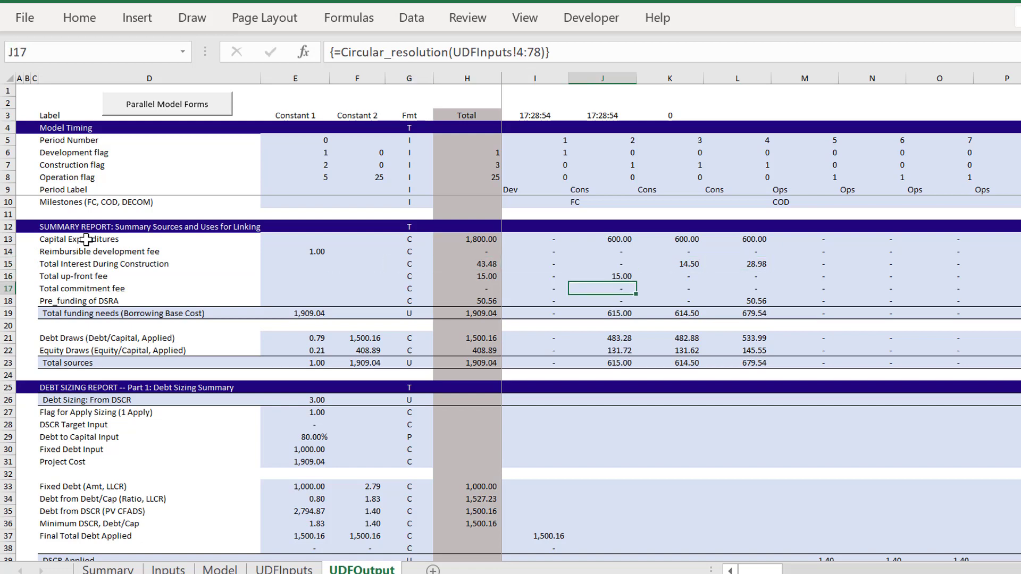
key(Up)
key(Left)
key(Down)
key(Down)
key(Right)
key(Right)
key(Right)
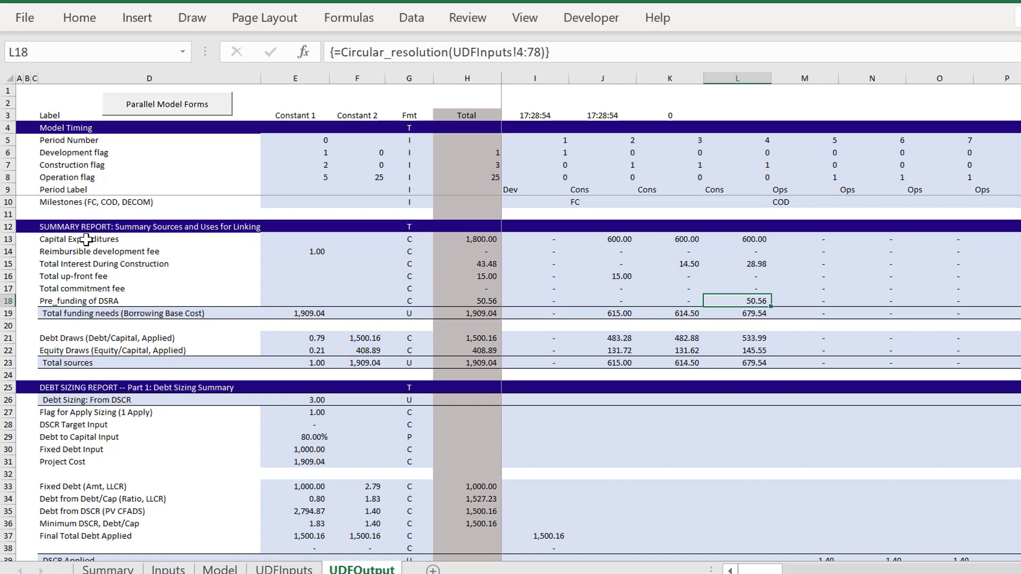
key(Down)
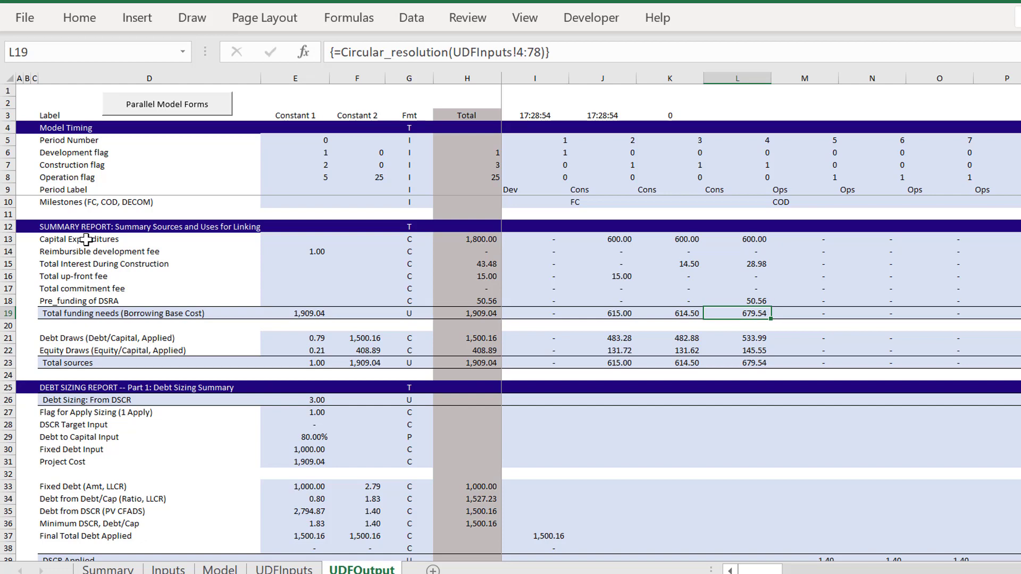
key(Left)
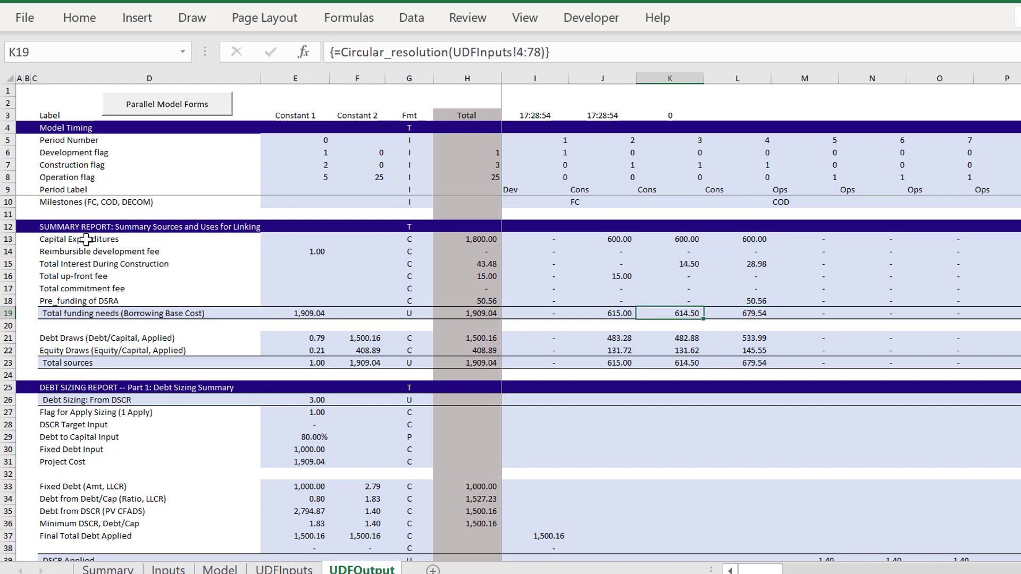
key(Up)
key(Left)
key(Left)
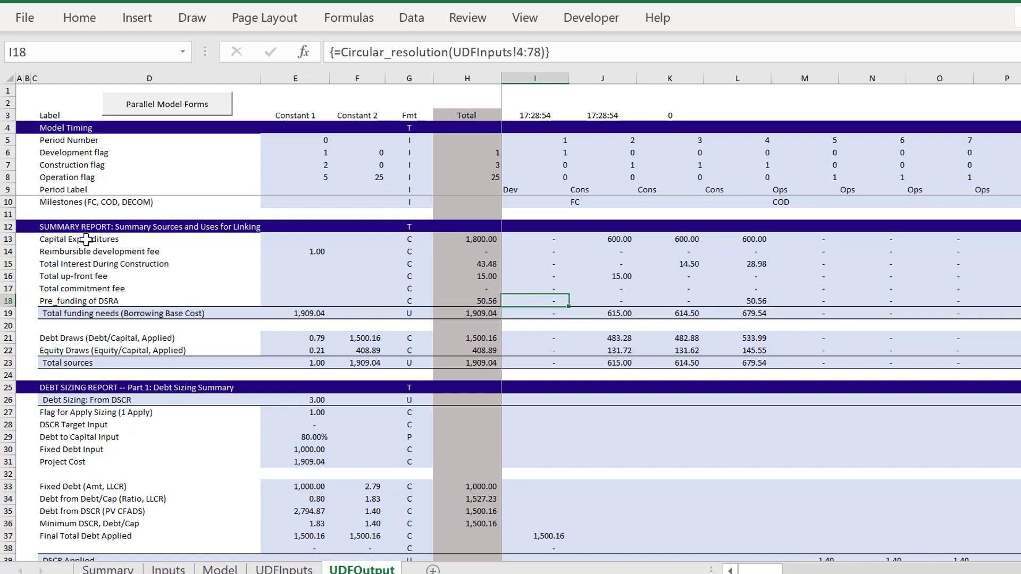
key(Left)
Look through the Total column from the funding needs past the debt sizing summary to the EBITDA row of the CFADS computation.
key(Down)
key(Down)
key(Down)
key(Down)
key(Down)
key(Down)
key(Down)
key(Down)
key(Down)
key(Down)
key(Down)
key(Down)
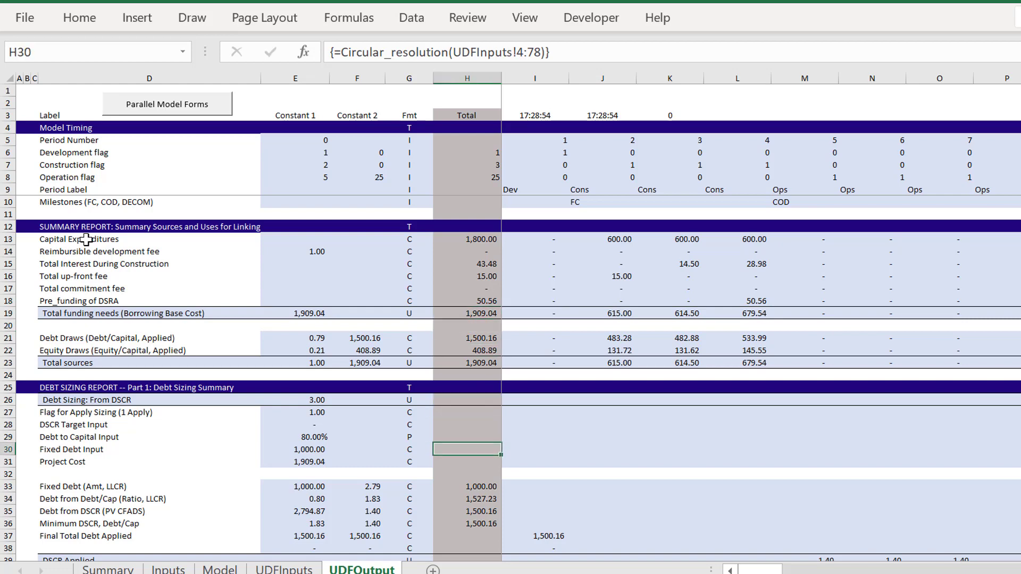
key(Down)
key(Down)
key(Down)
key(Down)
key(Down)
key(Down)
key(Down)
key(Down)
key(Down)
key(Down)
key(Down)
key(Down)
key(Down)
key(Down)
key(Down)
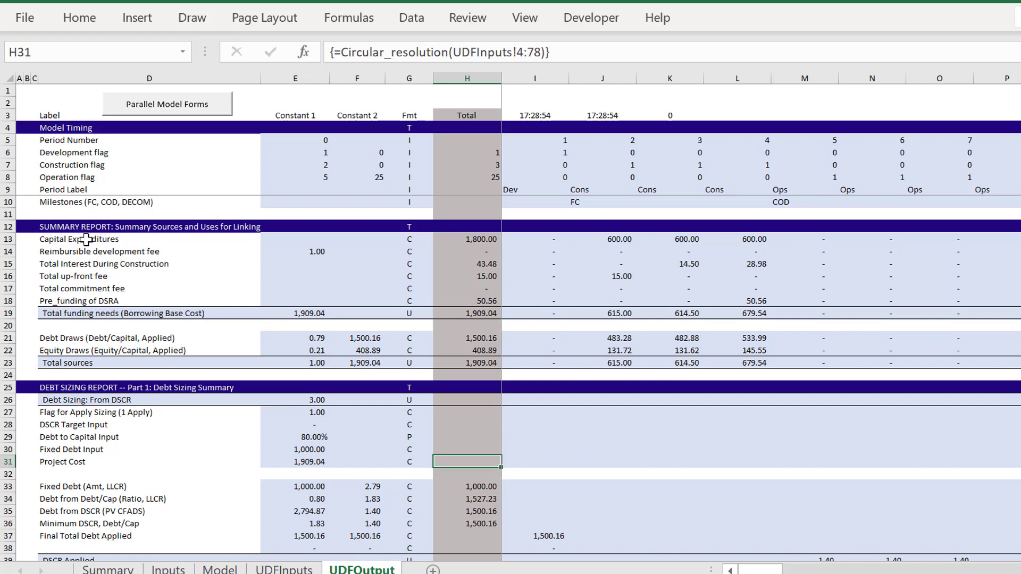
Compare the fixed debt, debt-to-capital, DSCR and minimum debt amounts in rows 33 to 36 of the debt sizing summary.
key(Up)
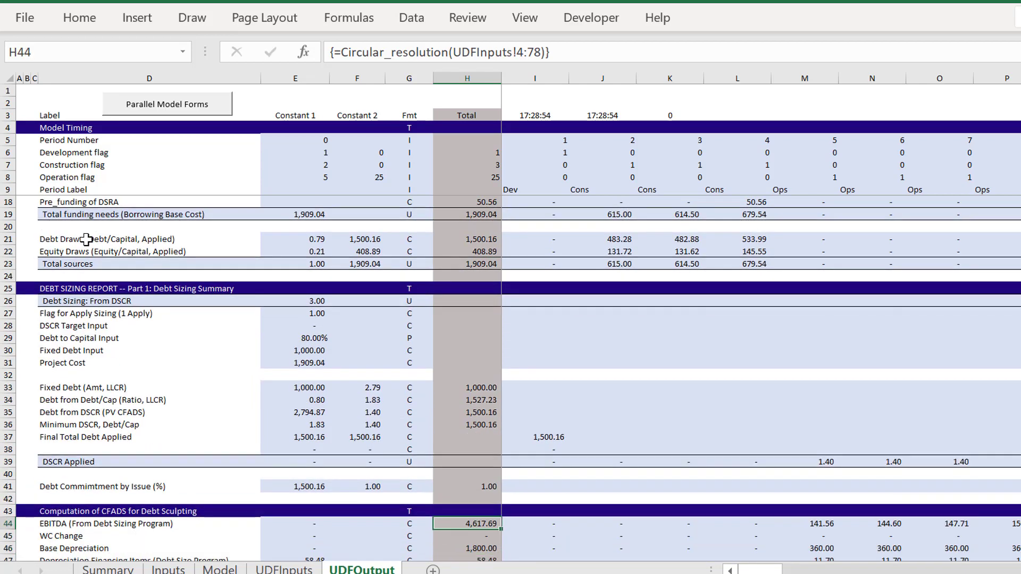
key(Up)
key(Up)
key(Up)
key(Up)
key(Up)
key(Up)
key(Up)
key(Up)
key(Up)
key(Up)
key(Left)
key(Left)
key(Left)
key(Up)
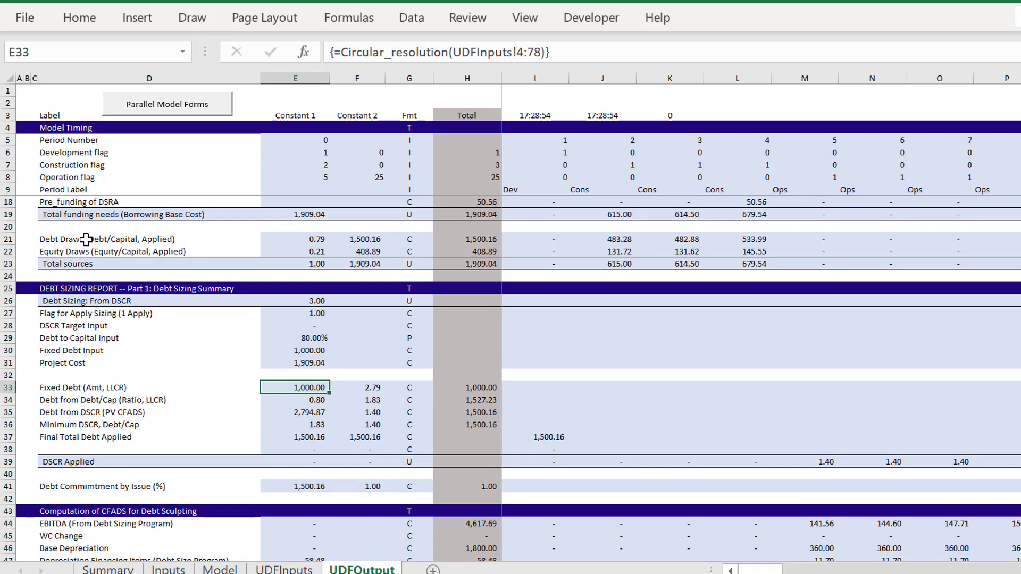
key(Down)
key(Down)
key(Right)
key(Right)
key(Right)
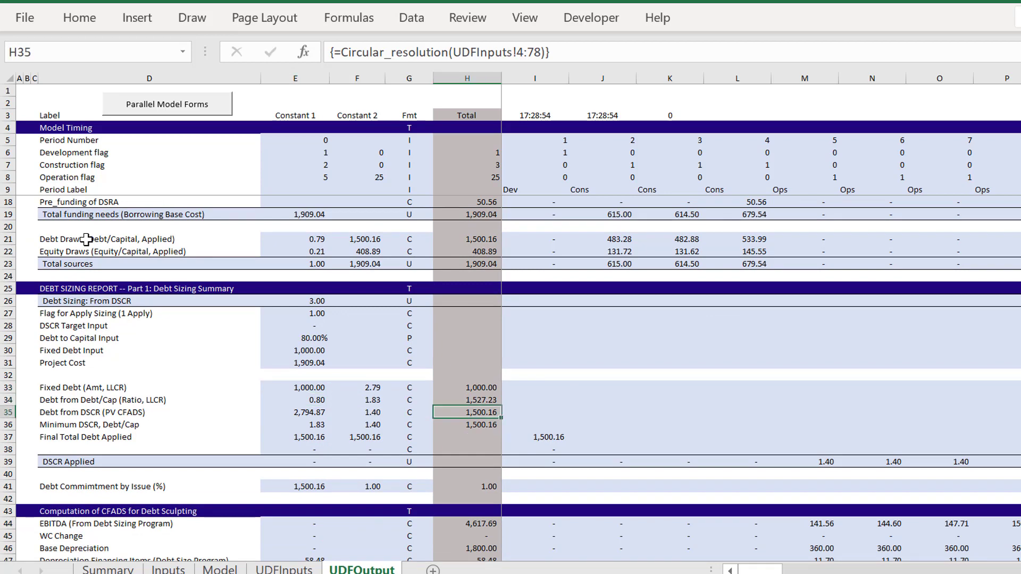
key(Up)
key(Down)
key(Down)
key(Up)
key(Up)
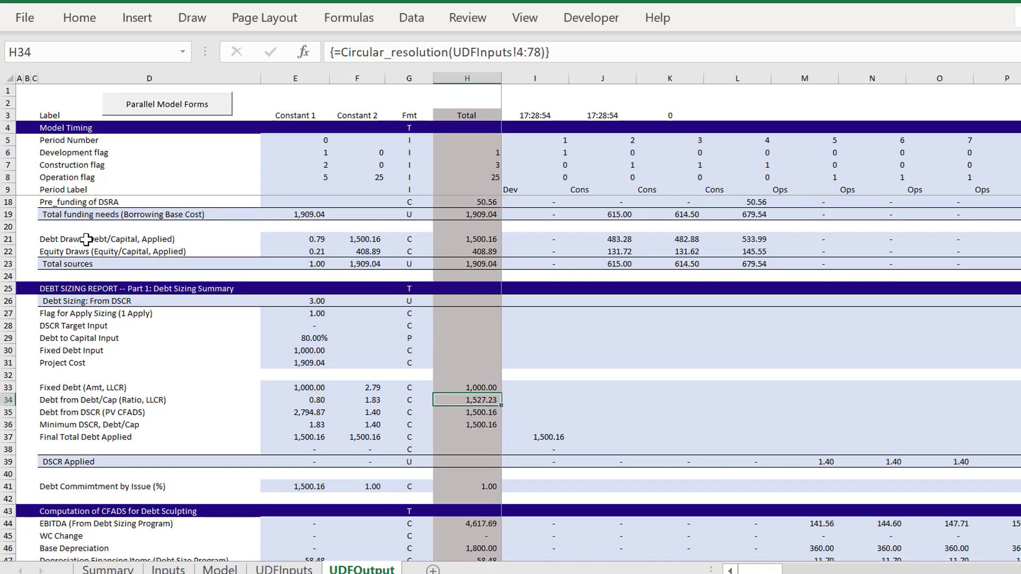
Review the final debt applied and the CFADS computation for debt sculpting down to the Debt Service NPV heading.
key(Down)
key(Down)
key(Down)
key(Down)
key(Down)
key(Down)
key(Down)
key(Down)
key(Down)
key(Down)
key(Down)
key(Down)
key(Down)
key(Down)
key(Down)
key(Down)
key(Down)
key(Down)
key(Down)
key(Down)
key(Down)
key(Down)
key(Down)
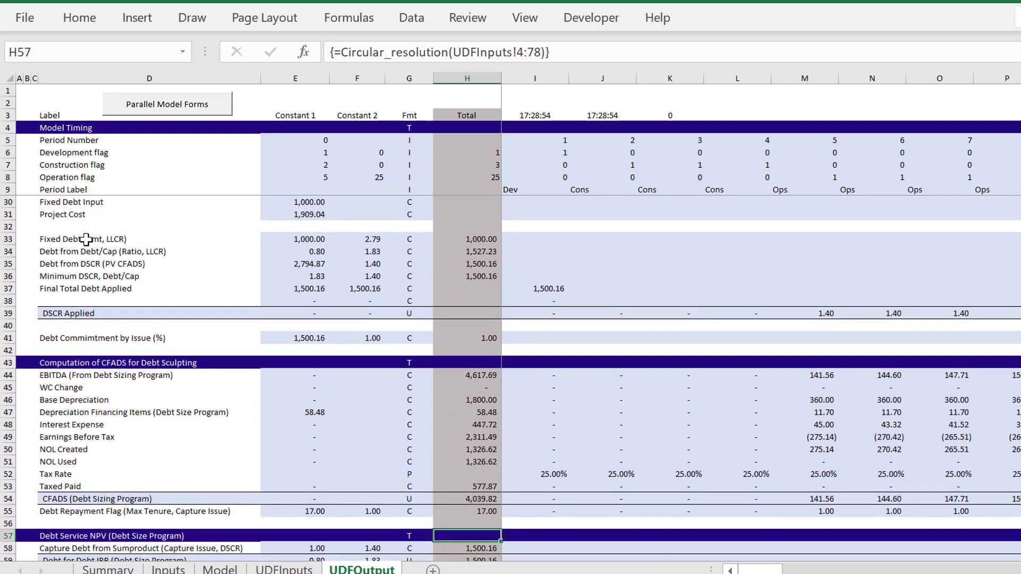
Review the totals in the computation of CFADS for debt sculpting, down to the CFADS (Debt Sizing Program) row.
key(Up)
key(Up)
key(Up)
key(Up)
key(Up)
key(Up)
key(Up)
key(Down)
key(Down)
key(Down)
key(Down)
key(Down)
key(Down)
key(Down)
key(Down)
key(Down)
key(Down)
key(Down)
key(Down)
key(Down)
key(Down)
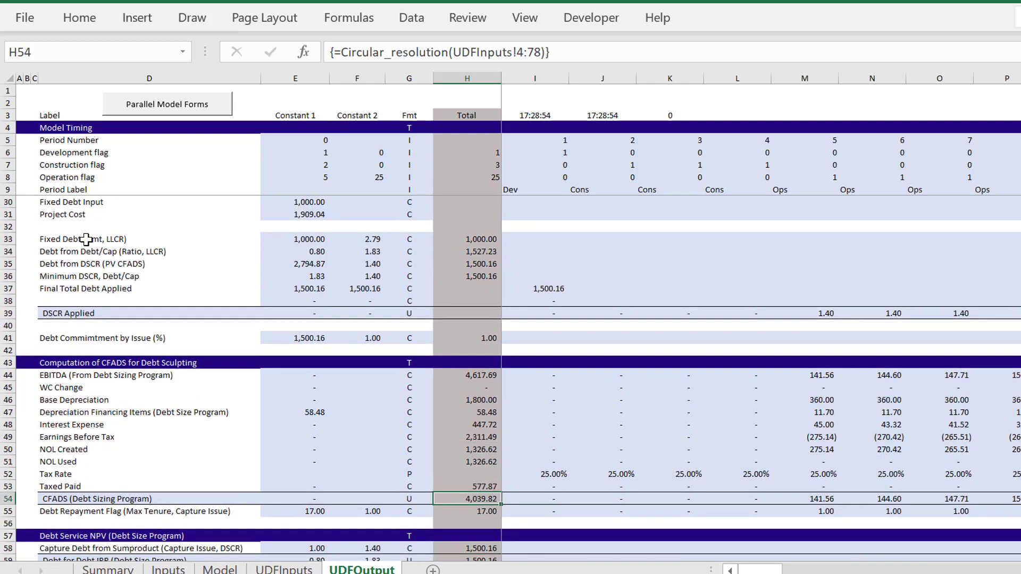
Go back over the EBITDA, depreciation, interest and tax rows of the CFADS computation, moving from the totals into the period columns.
key(Up)
key(Up)
key(Up)
key(Up)
key(Up)
key(Up)
key(Up)
key(Up)
key(Up)
key(Up)
key(Up)
key(Up)
key(Up)
key(Up)
key(Up)
key(Up)
key(Up)
key(Right)
key(Right)
key(Right)
key(Right)
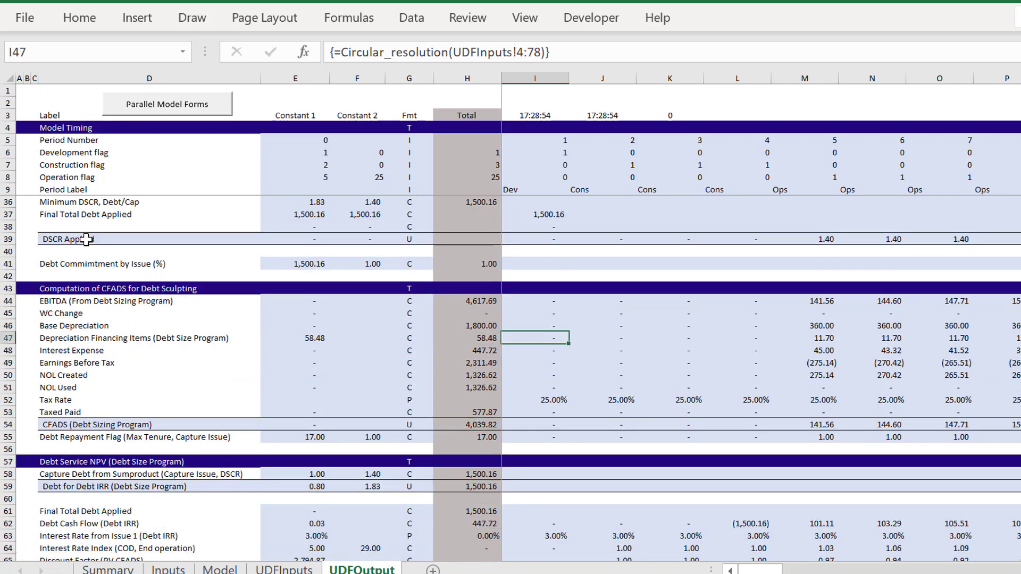
Look through the Debt Service NPV section from the captured debt rows to the Final Total Debt Applied row.
key(Down)
key(Down)
key(Down)
key(Down)
key(Down)
key(Down)
key(Down)
key(Down)
key(Down)
key(Down)
key(Down)
key(Down)
key(Down)
key(Down)
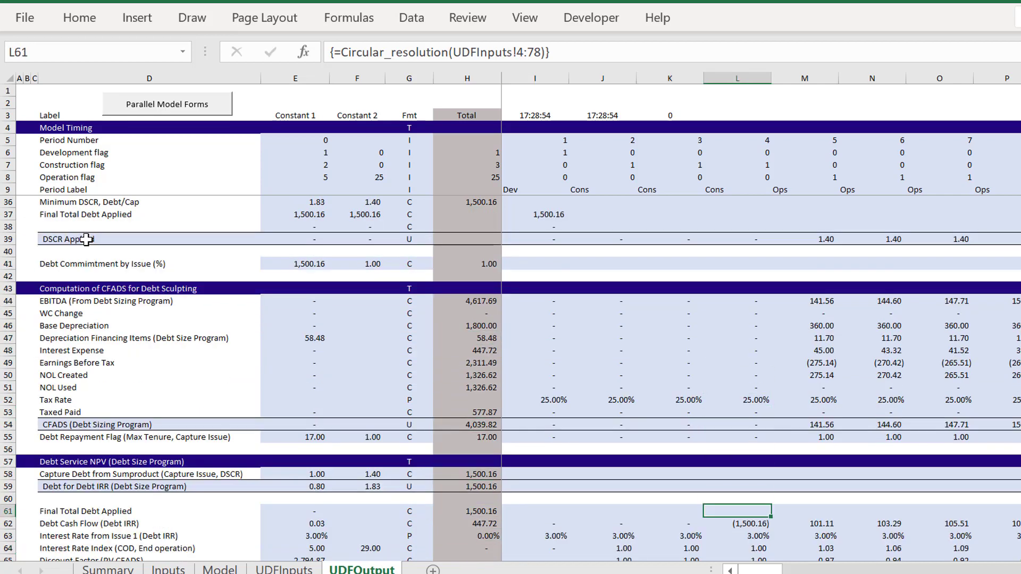
Examine the debt cash flow, interest rate, interest rate index and discount factor in rows 62 to 65.
key(Down)
key(Down)
key(Down)
key(Down)
key(Down)
key(Left)
key(Down)
key(Up)
key(Left)
key(Left)
key(Left)
key(Left)
key(Left)
key(Left)
key(Left)
key(Left)
key(Left)
key(Left)
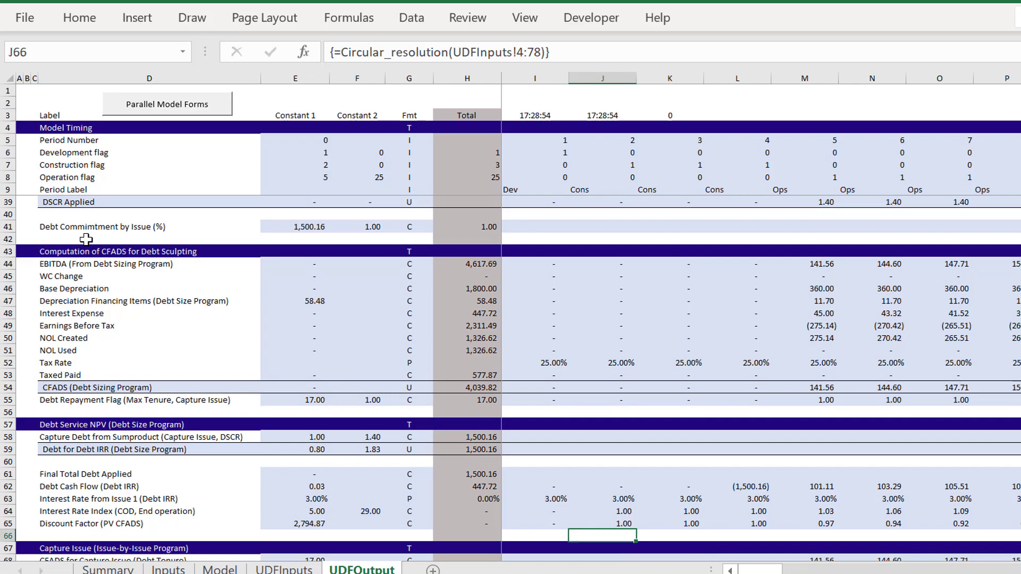
Look through the Capture Issue section from its CFADS and debt service rows to the opening balance and repayment rows.
key(Down)
key(Down)
key(Down)
key(Down)
key(Down)
key(Down)
key(Down)
key(Down)
key(Down)
key(Down)
key(Down)
key(Down)
key(Down)
key(Down)
key(Down)
key(Down)
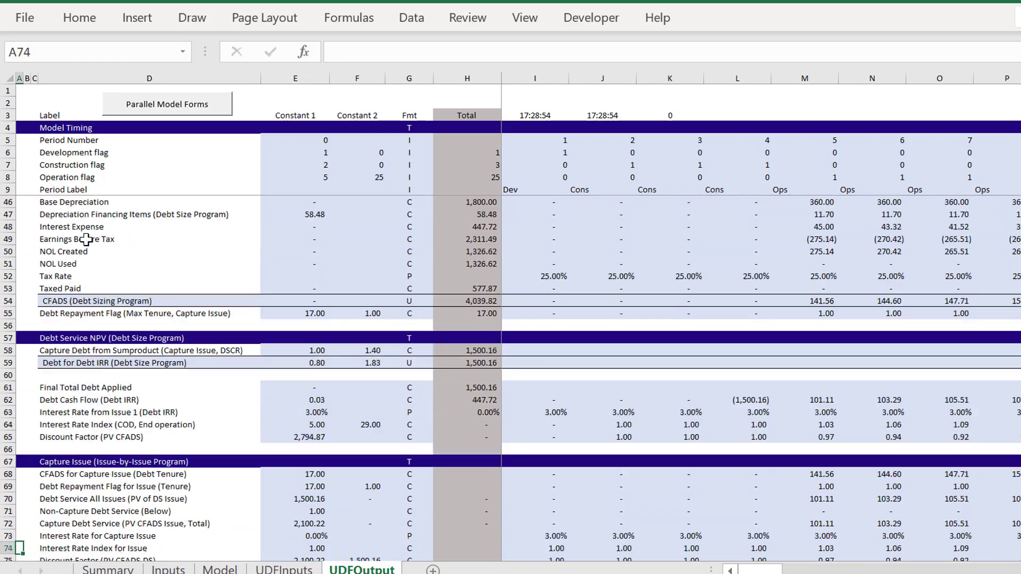
key(Up)
key(Up)
key(Up)
key(Up)
key(Up)
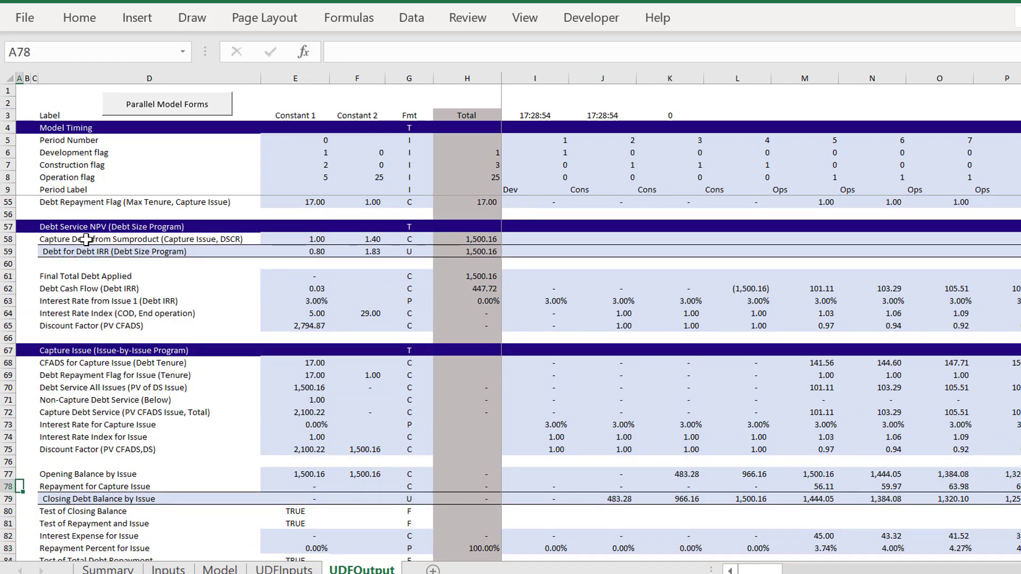
Check the issue's repayment and closing balance rows, and the closing balance and repayment tests in rows 80 and 81.
key(Right)
key(Right)
key(Right)
key(Right)
key(Right)
key(Right)
key(Right)
key(Right)
key(Down)
key(Down)
key(Down)
key(Down)
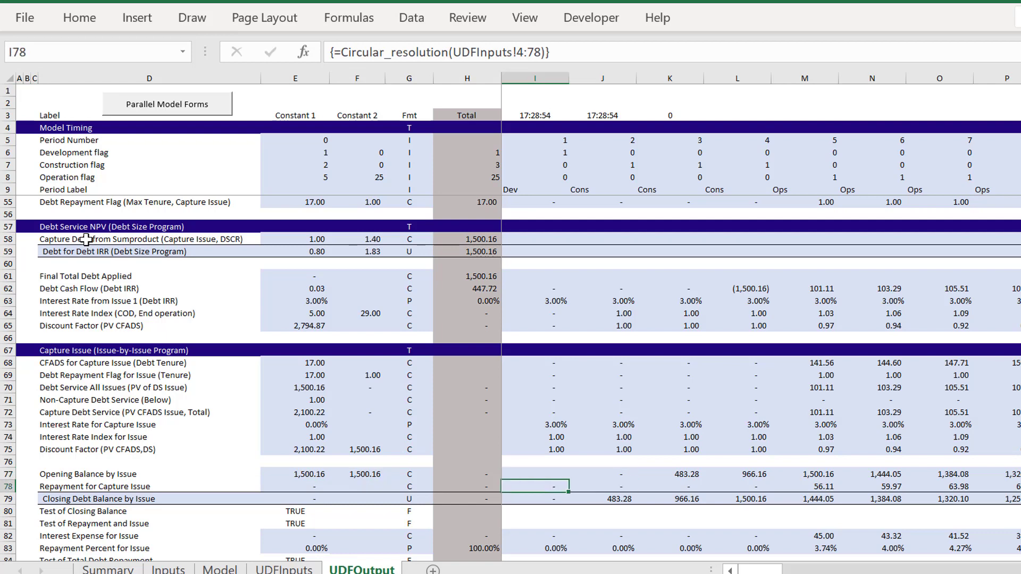
key(Left)
key(Left)
key(Left)
key(Left)
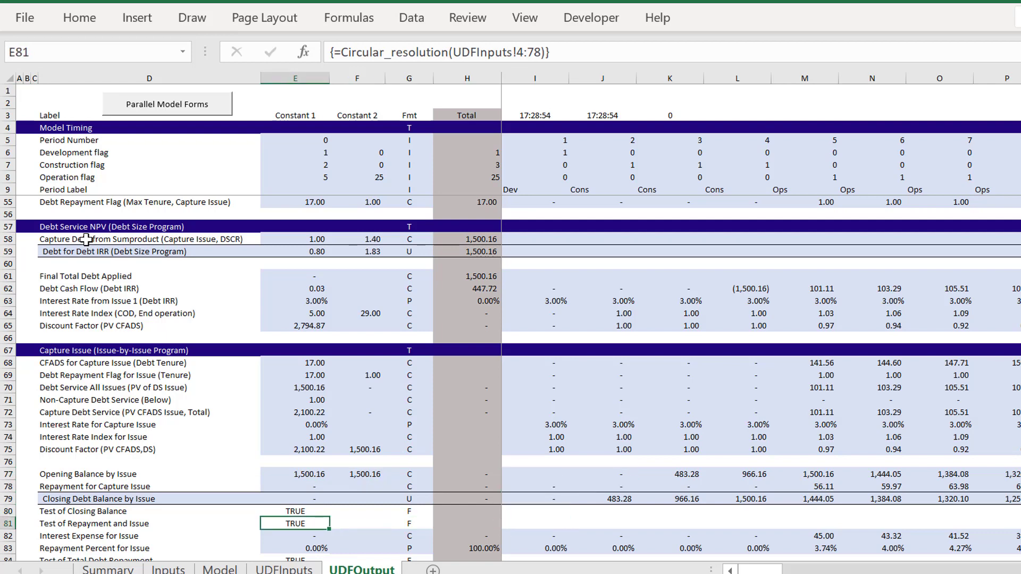
Follow the issue's closing debt balance across the operating periods to period 21.
key(Up)
key(Right)
key(Right)
key(Right)
key(Right)
key(Right)
key(Right)
key(Right)
key(Right)
key(Right)
key(Right)
key(Right)
key(Right)
key(Right)
key(Right)
key(Right)
key(Right)
key(Right)
key(Right)
key(Right)
key(Right)
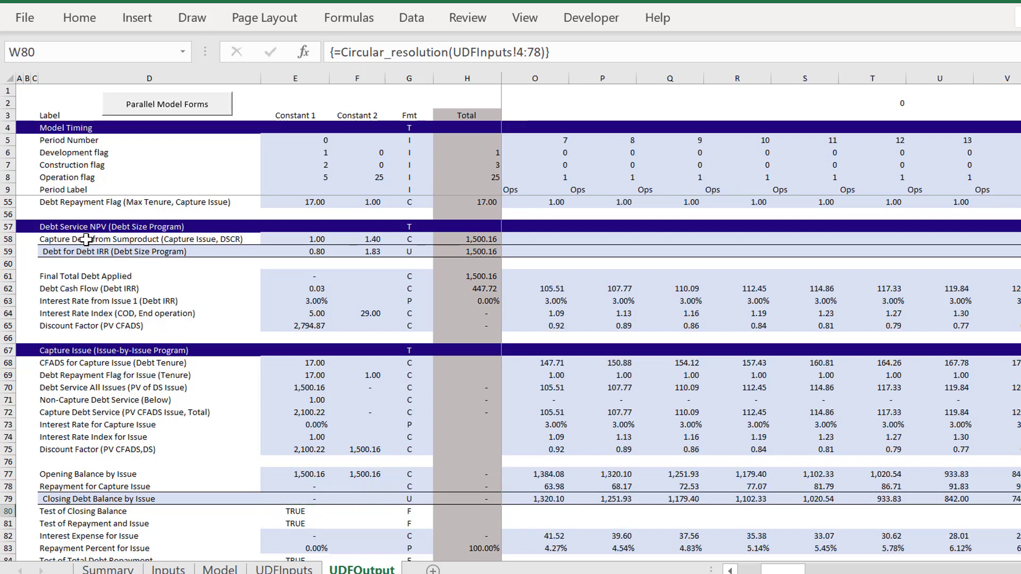
key(Up)
key(Left)
key(Left)
key(Left)
key(Left)
key(Left)
key(Left)
key(Left)
key(Left)
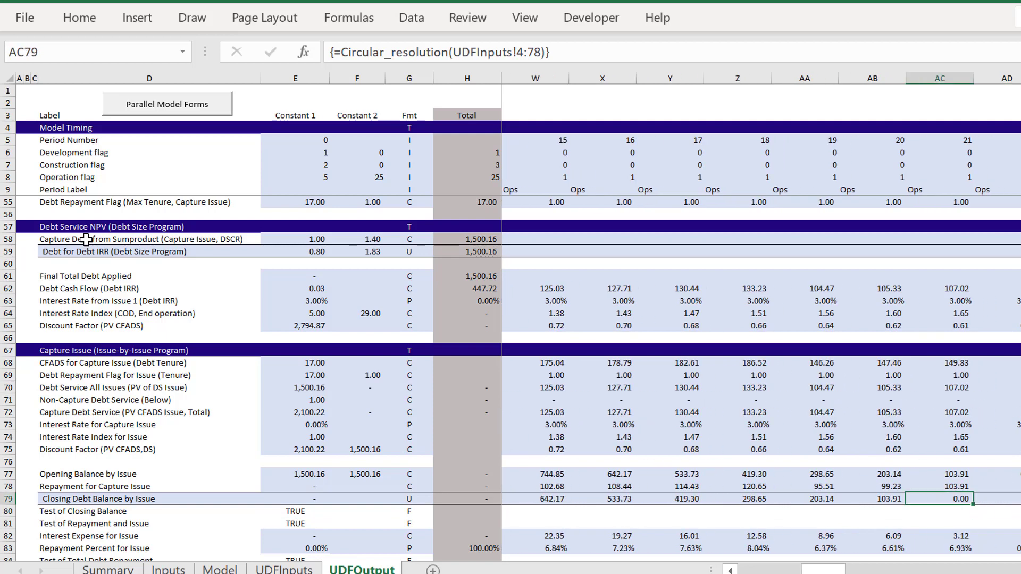
Go back from period 21 to the start of the closing debt balance row and examine the issue's opening balance constants in row 77.
key(Left)
key(Left)
key(Left)
key(Left)
key(Left)
key(Left)
key(Left)
key(Left)
key(Left)
key(Left)
key(Left)
key(Left)
key(Left)
key(Left)
key(Left)
key(Left)
key(Left)
key(Left)
key(Left)
key(Left)
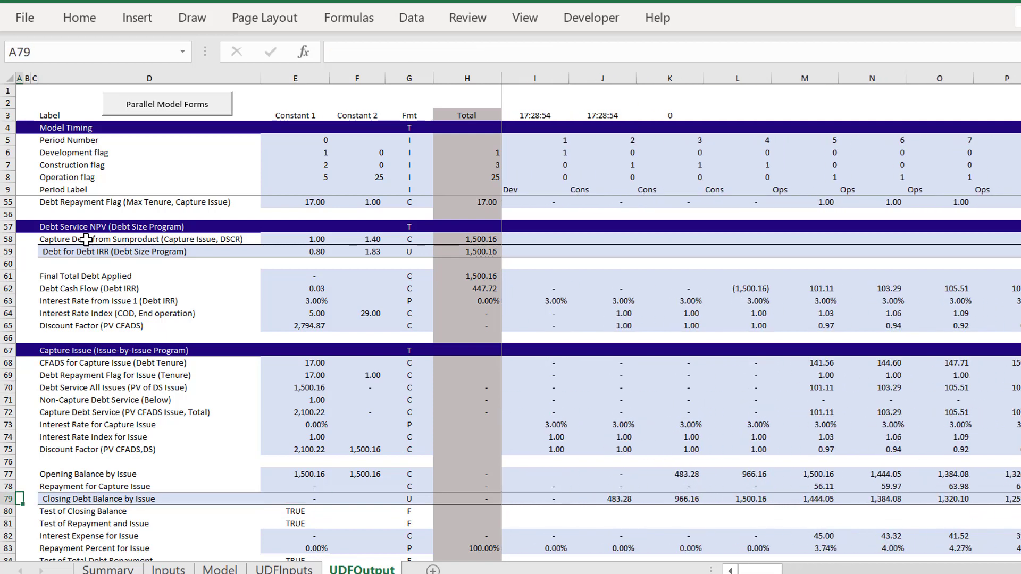
key(Right)
key(Right)
key(Right)
key(Right)
key(Right)
key(Up)
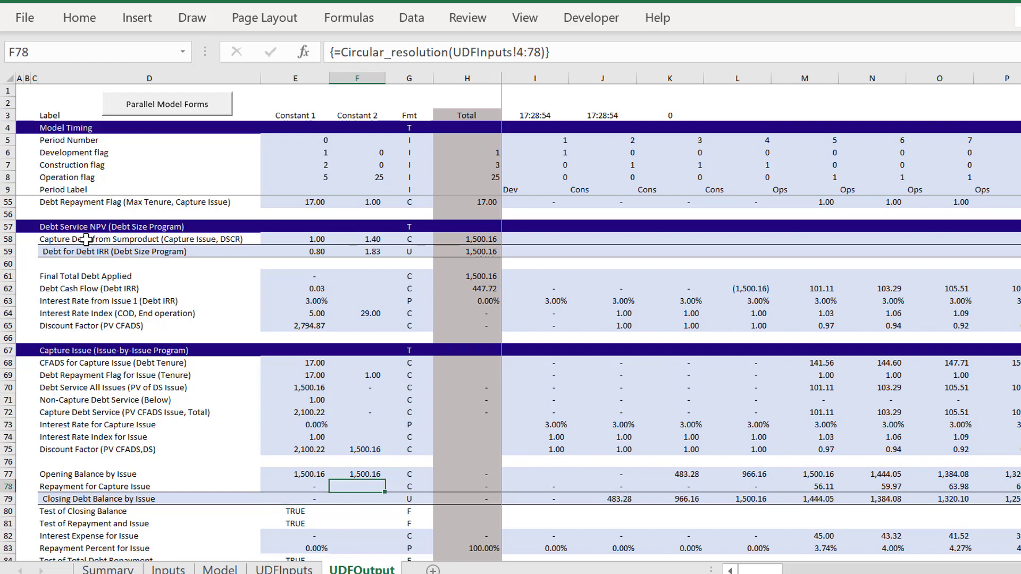
key(Up)
key(Left)
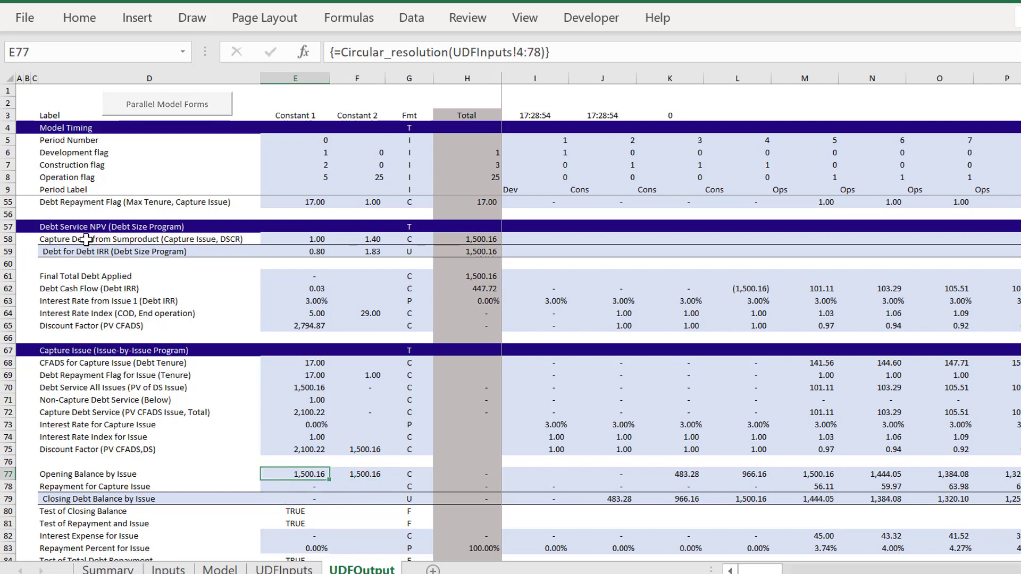
Look through the Model sheet's P50 sources and uses and debt sections, and examine the PV of CFADS formula in F71.
key(ctrl+Page_Up)
key(ctrl+Page_Up)
key(Page_Down)
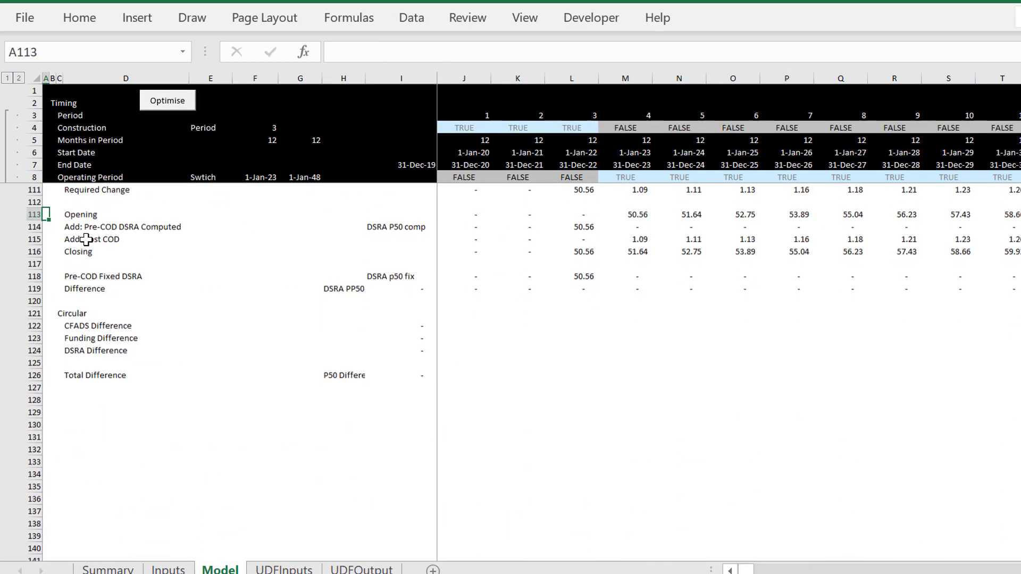
key(Page_Up)
key(Page_Up)
key(Page_Down)
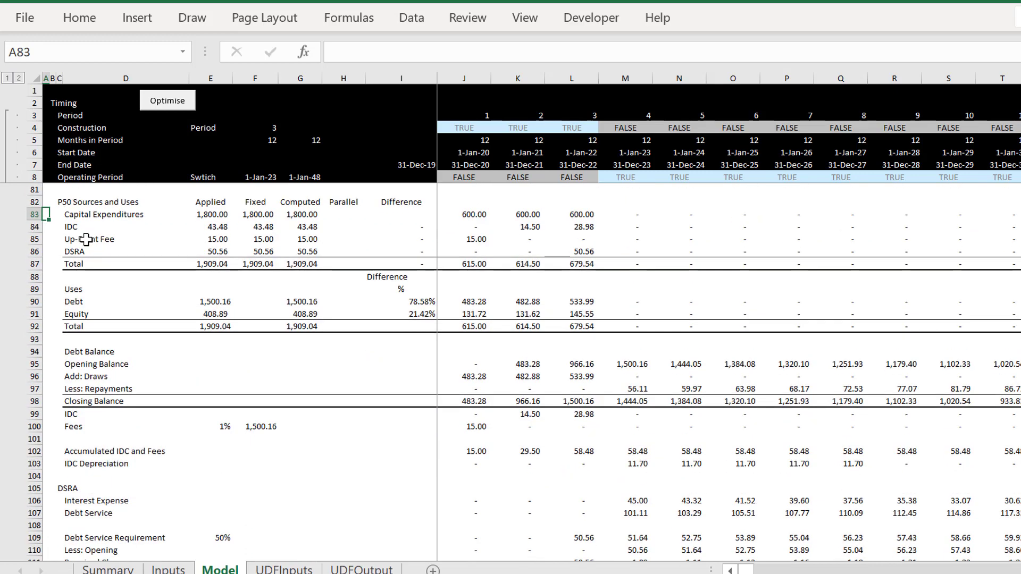
key(Page_Up)
click(254, 439)
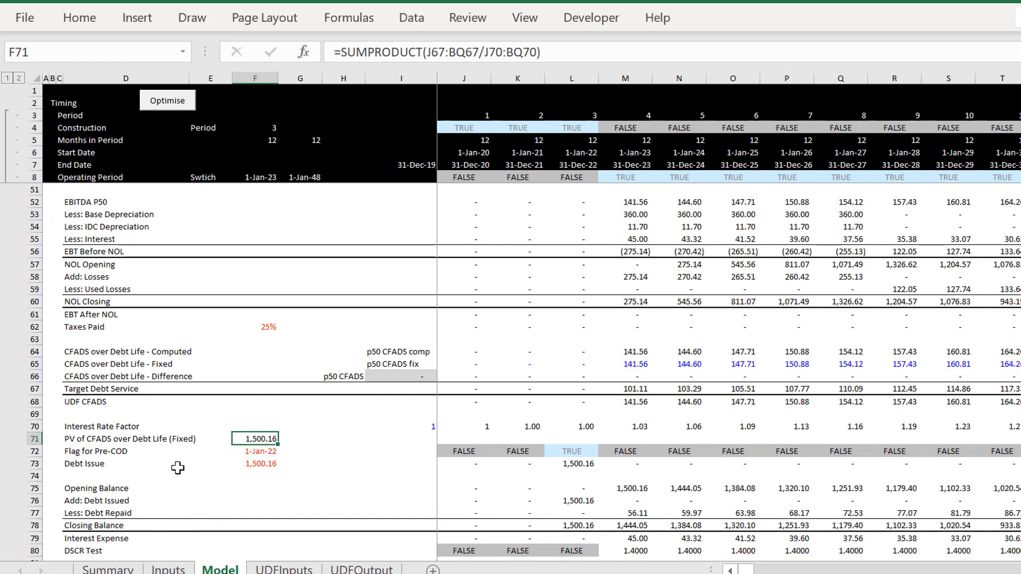
Insert a new worksheet between Model and UDFInputs and name it Debt Sizing.
key(ctrl+Page_Down)
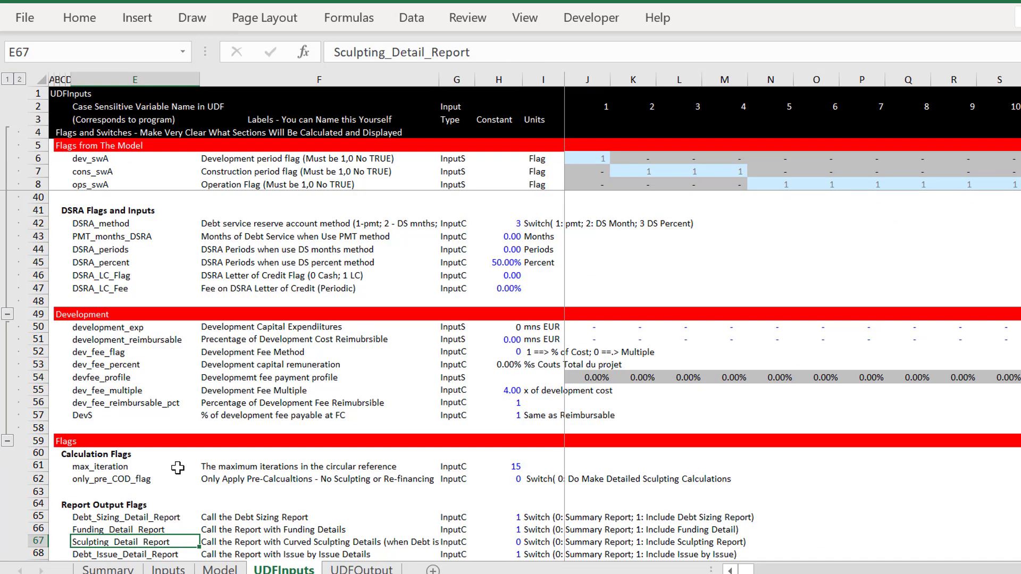
key(shift+F11)
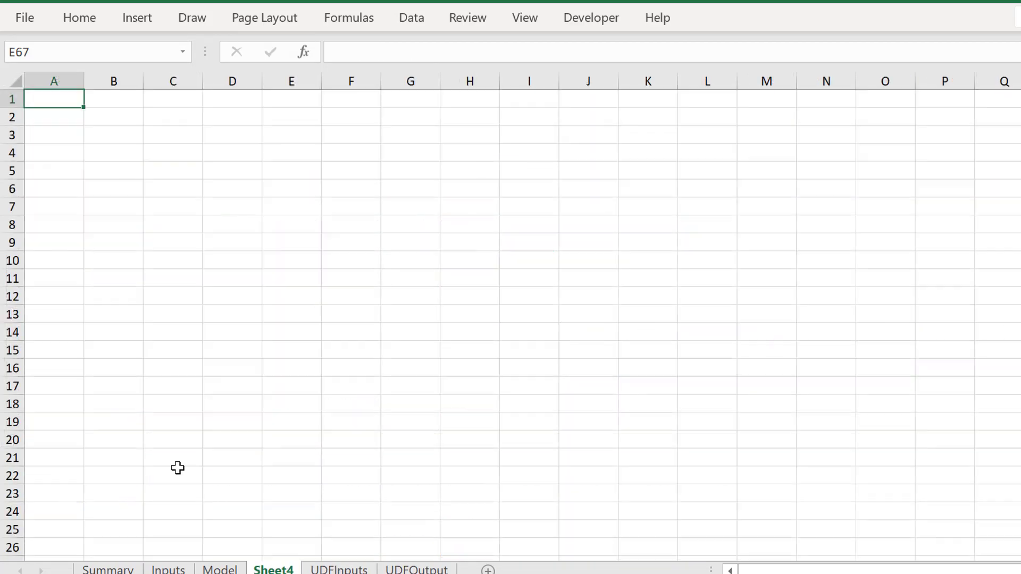
double_click(275, 572)
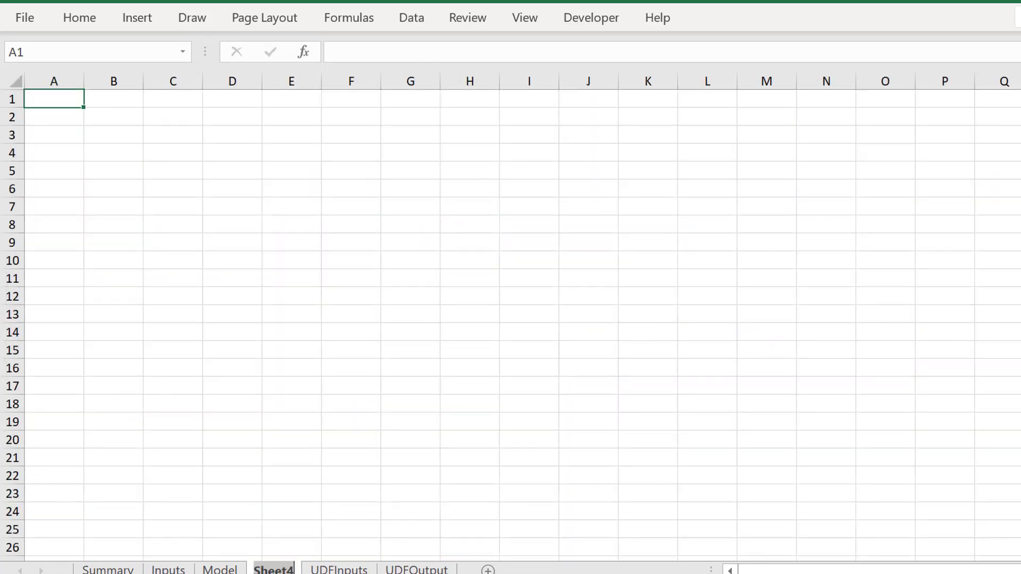
key(BackSpace)
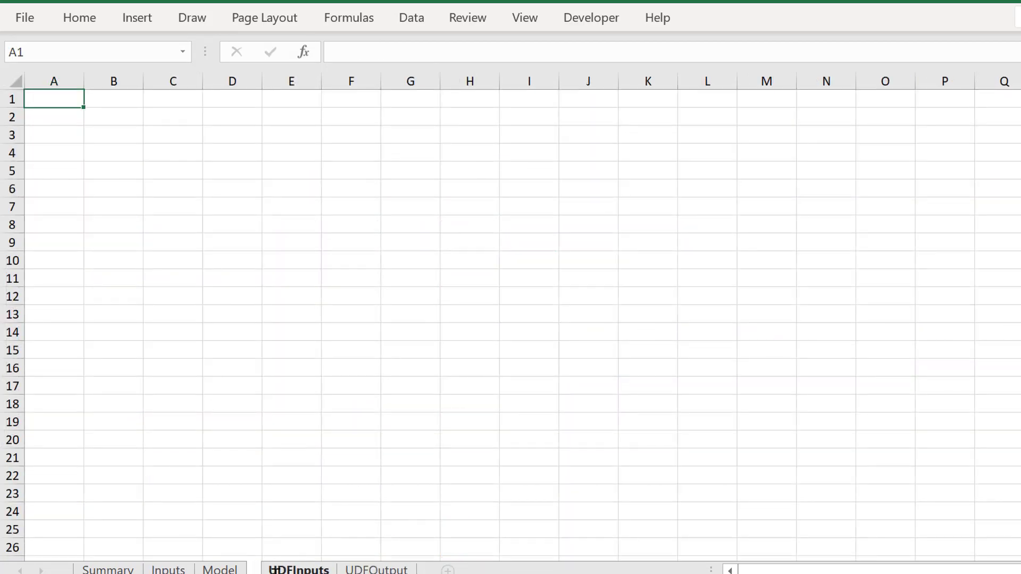
text(Debt Si)
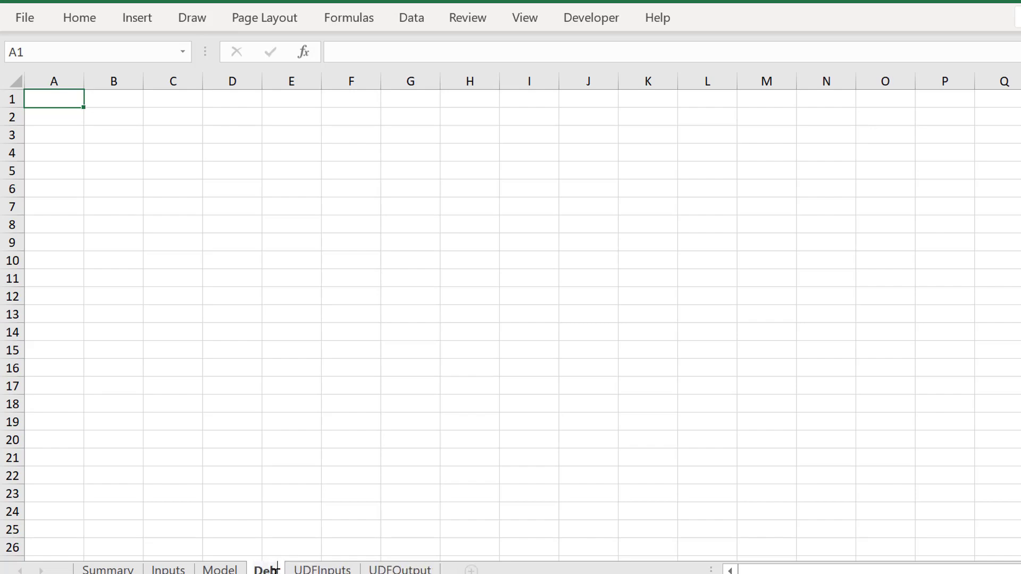
text(zing)
key(Return)
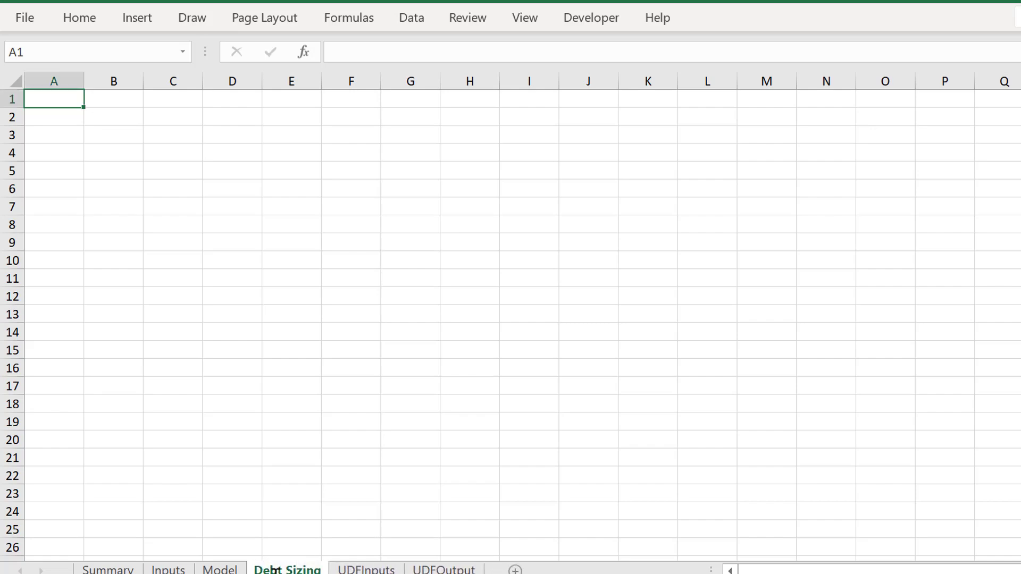
Copy the timing header in rows 1 to 8 of the Model sheet to cell A1 of the Debt Sizing sheet.
key(ctrl+Page_Up)
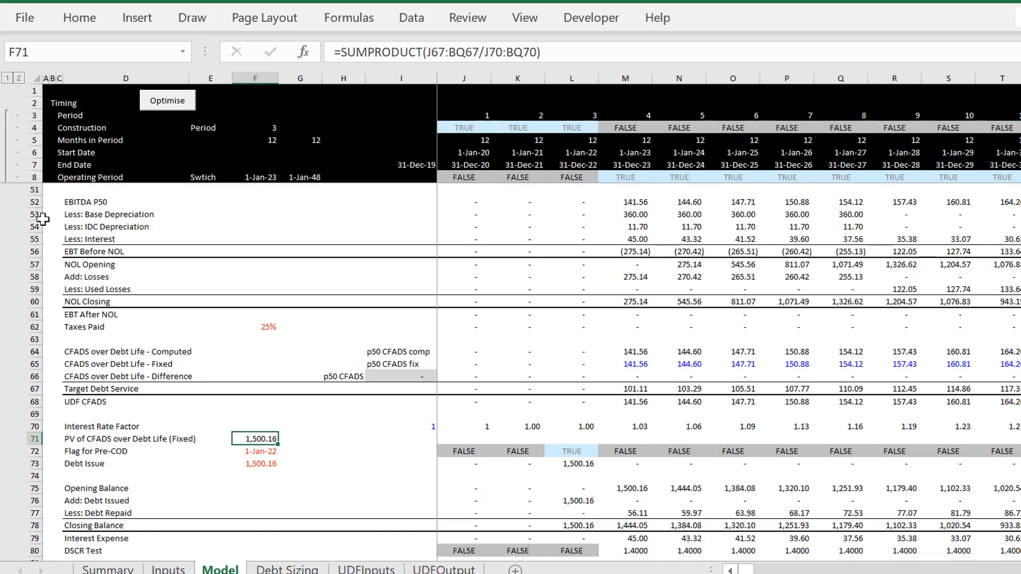
drag(39, 92, 39, 177)
key(ctrl+c)
key(ctrl+Page_Down)
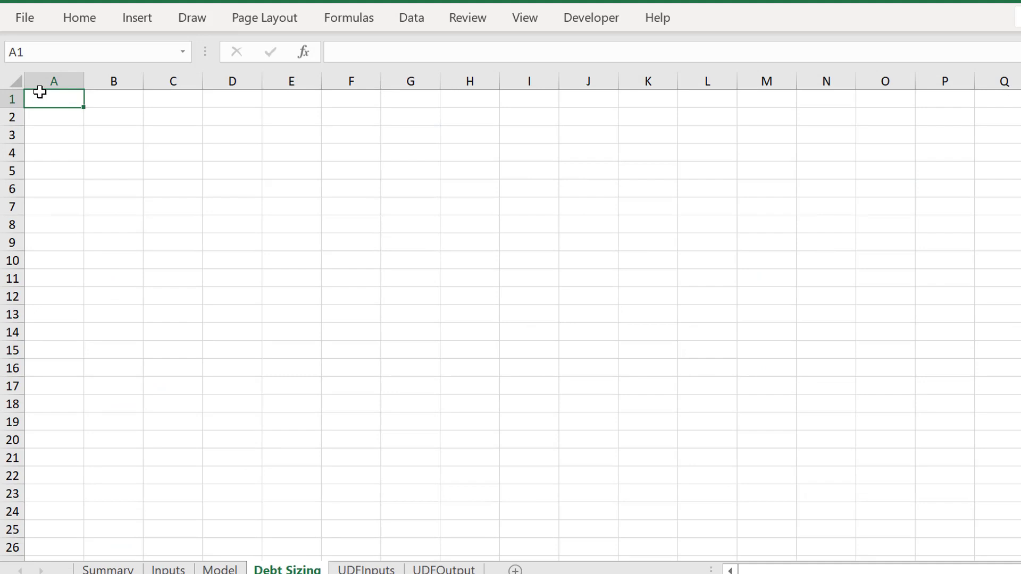
key(ctrl+v)
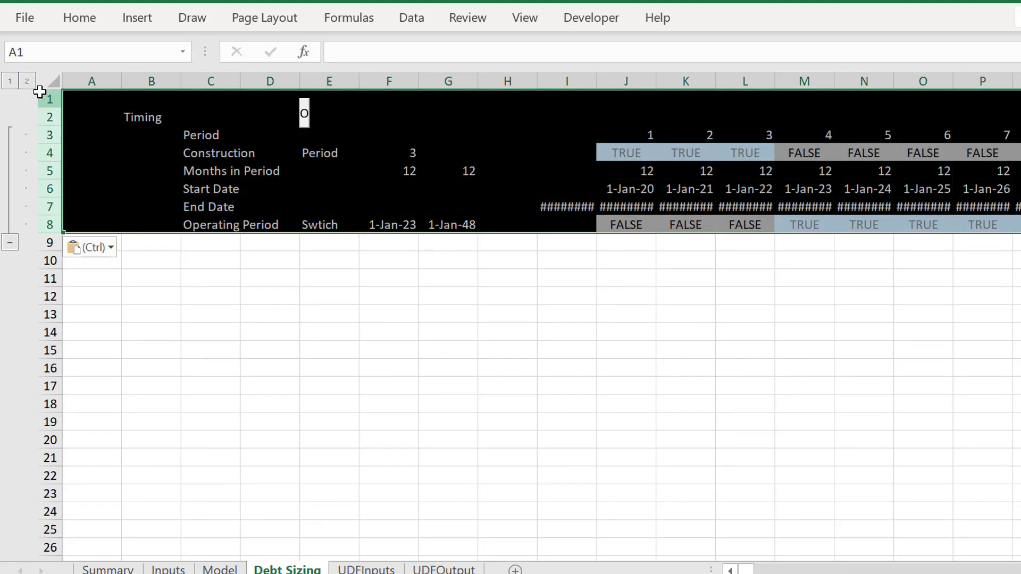
key(alt+e)
text(sw)
key(Escape)
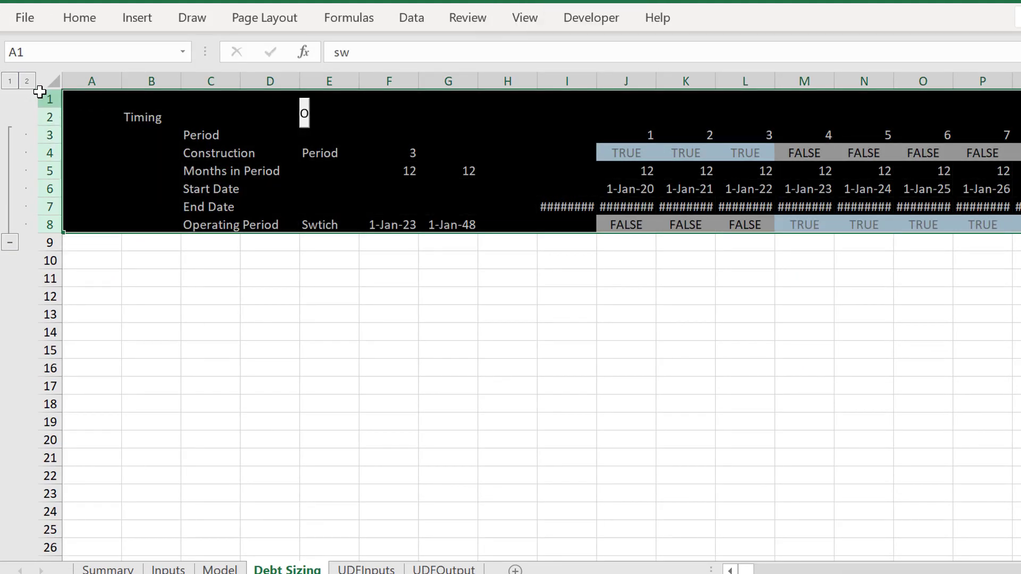
Apply the Model sheet's column widths to the Debt Sizing sheet with Paste Special.
key(ctrl+Page_Up)
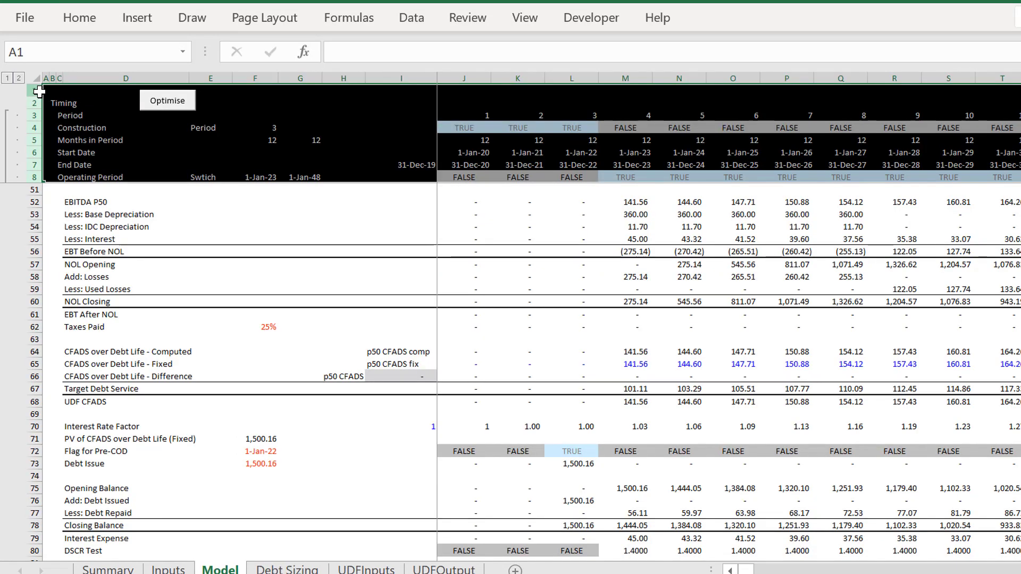
key(ctrl+Page_Down)
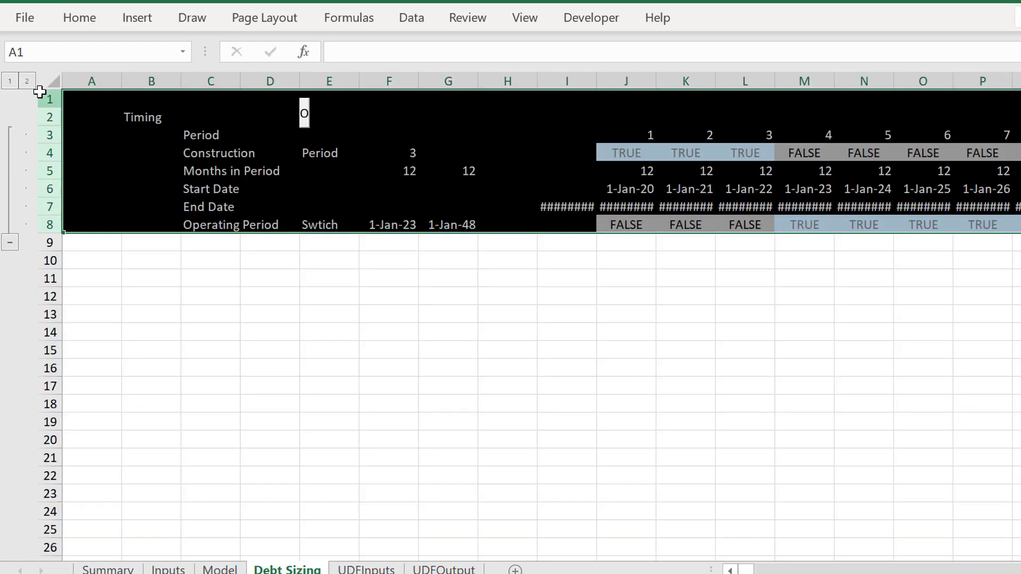
key(ctrl+alt+v)
key(w)
key(Return)
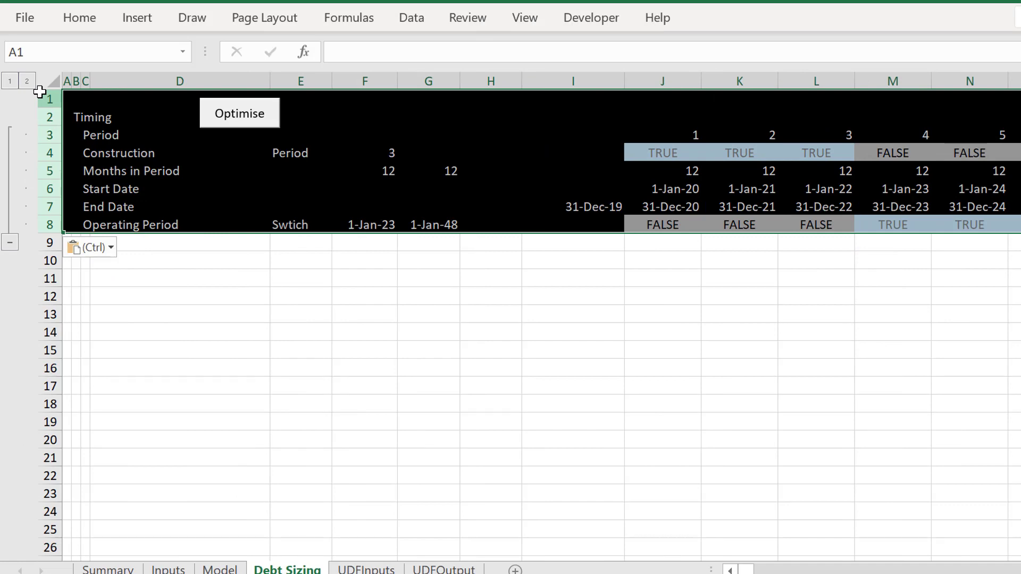
click(1020, 573)
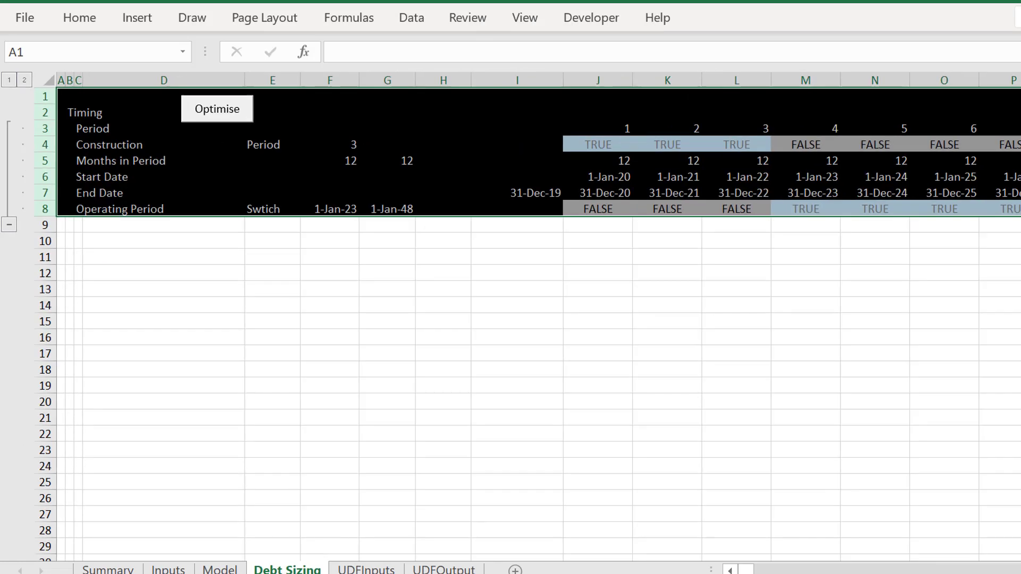
click(1020, 573)
click(336, 274)
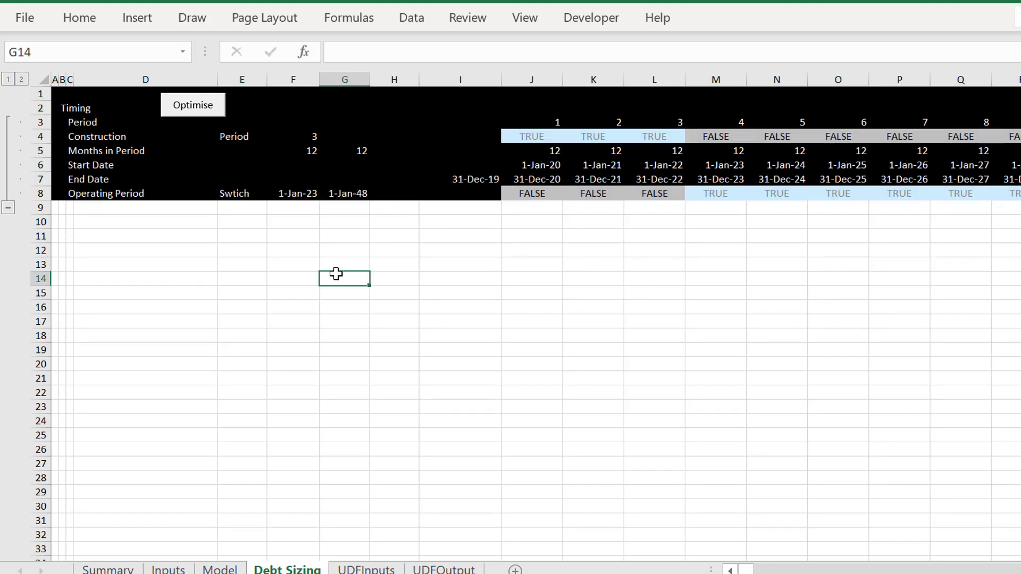
key(Left)
key(Left)
key(Left)
key(Left)
key(Up)
key(Up)
key(Up)
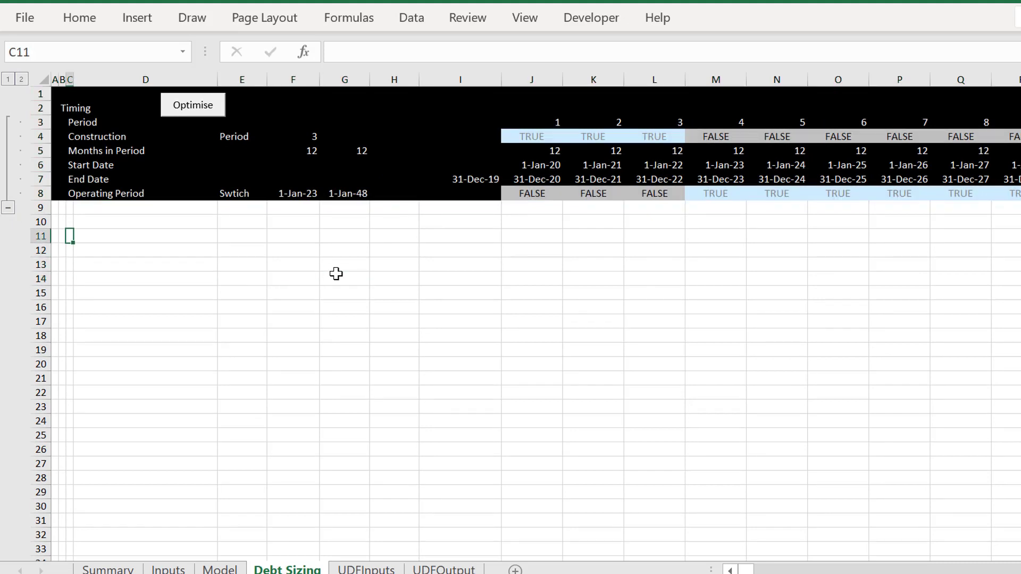
text(P%0 De)
key(BackSpace)
key(BackSpace)
key(BackSpace)
key(BackSpace)
key(BackSpace)
key(BackSpace)
key(Caps_Lock)
key(Caps_Lock)
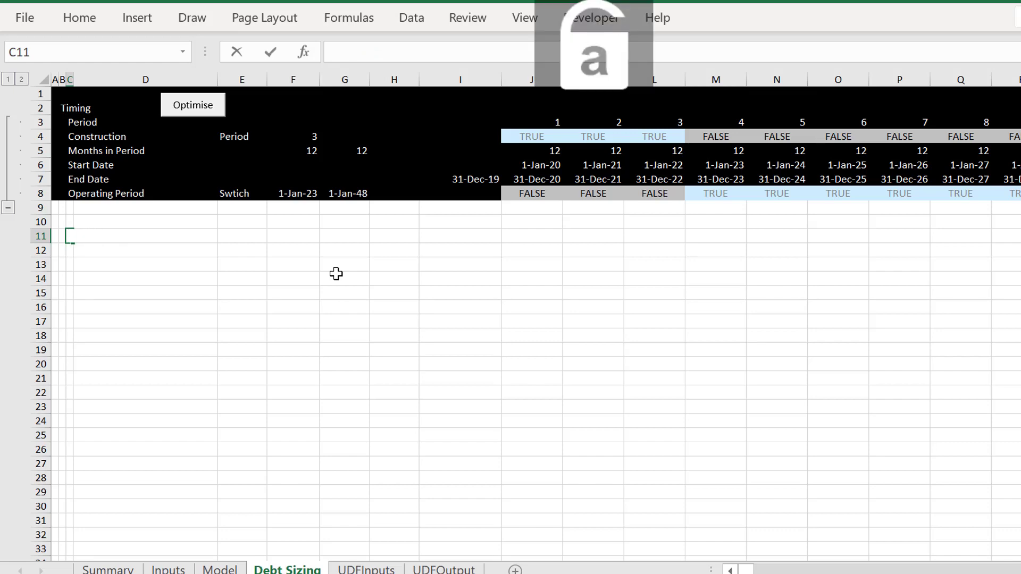
key(Left)
key(Num_Lock)
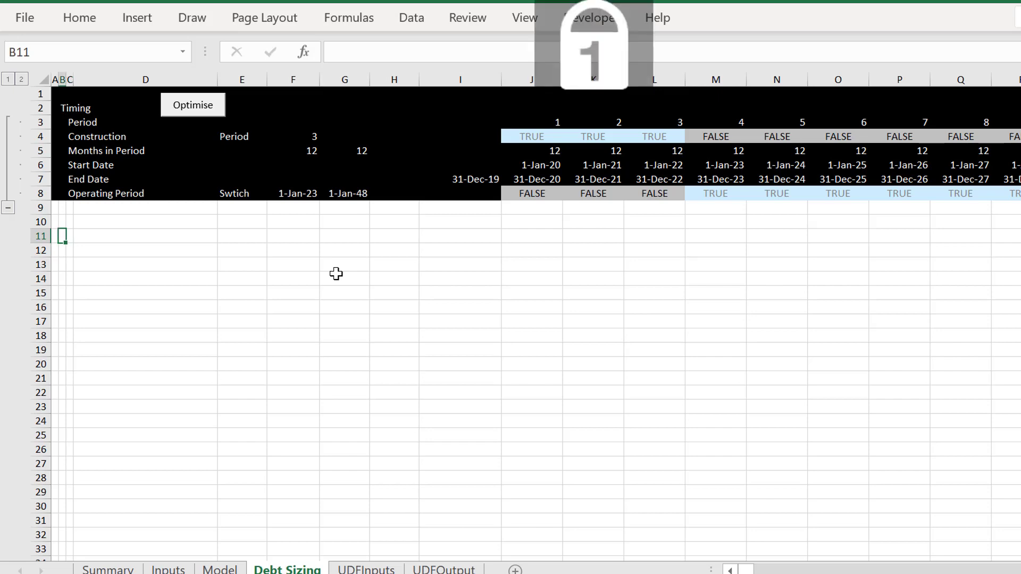
key(Num_Lock)
key(Left)
key(Right)
key(Right)
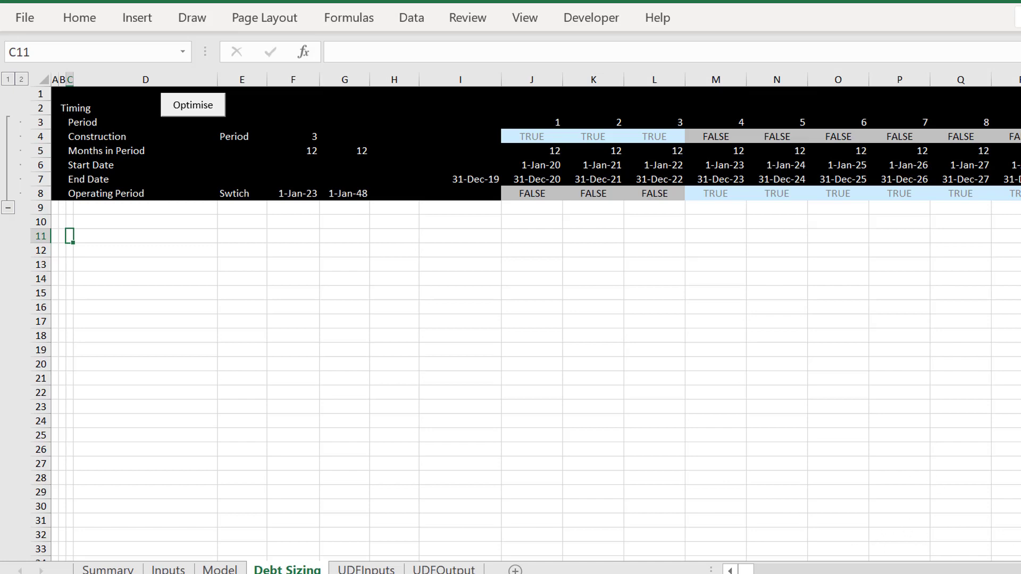
Switch the keyboard to the US English layout and enter the heading P50 Debt Size in cell C11 of the Debt Sizing sheet.
key(super+space)
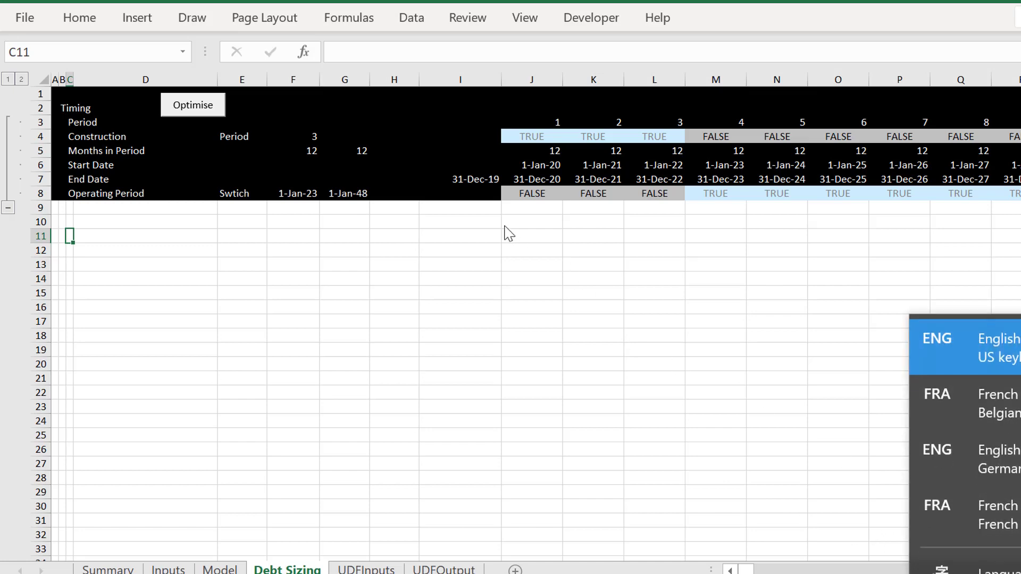
text(P50)
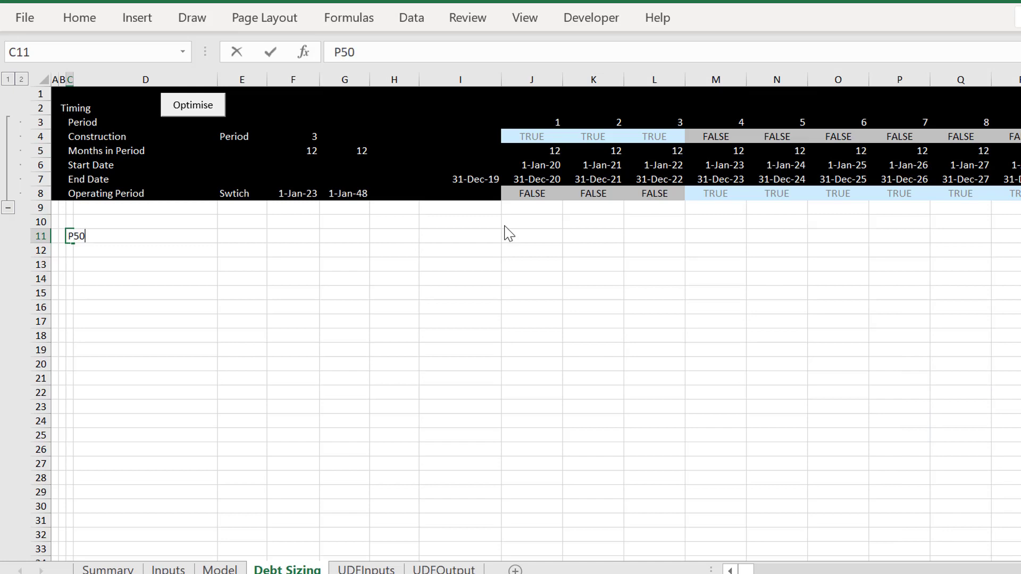
text( Debt Size)
key(Return)
key(Up)
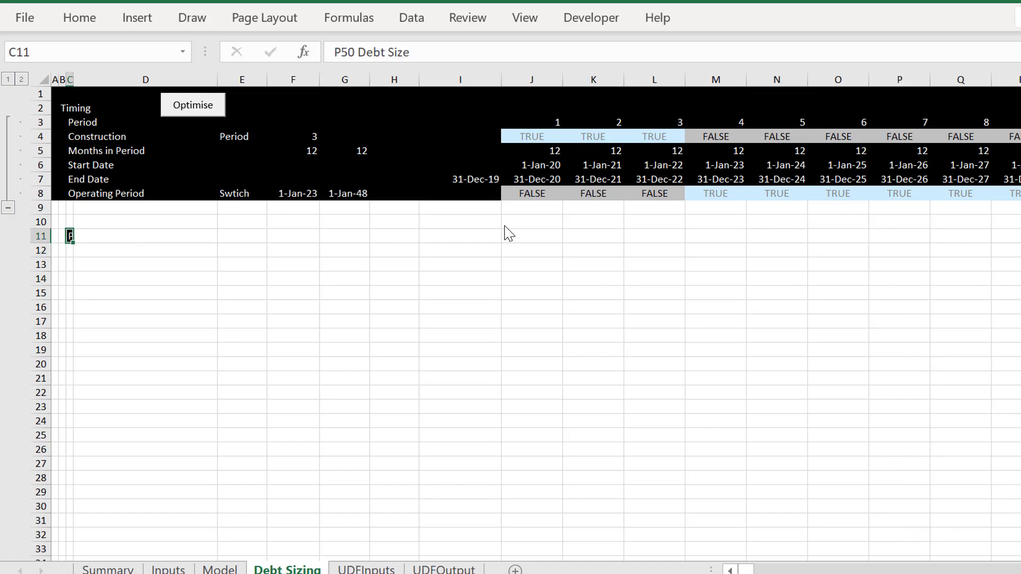
key(Right)
key(Right)
key(Left)
key(Left)
Try to link cell F11 of the Debt Sizing sheet to cell F72 of the Model sheet.
key(ctrl+Page_Up)
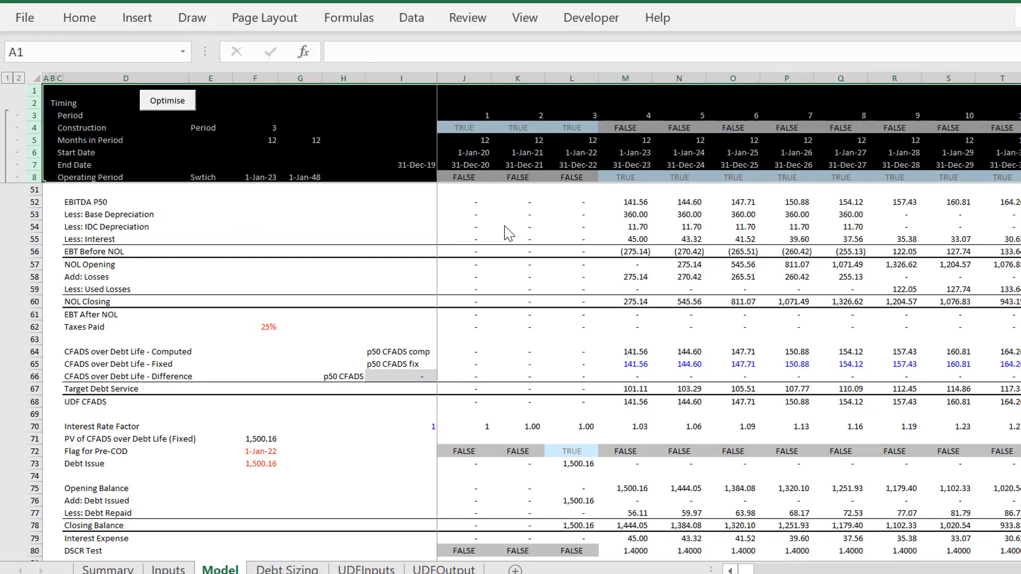
key(ctrl+Page_Down)
key(Right)
key(Right)
key(Right)
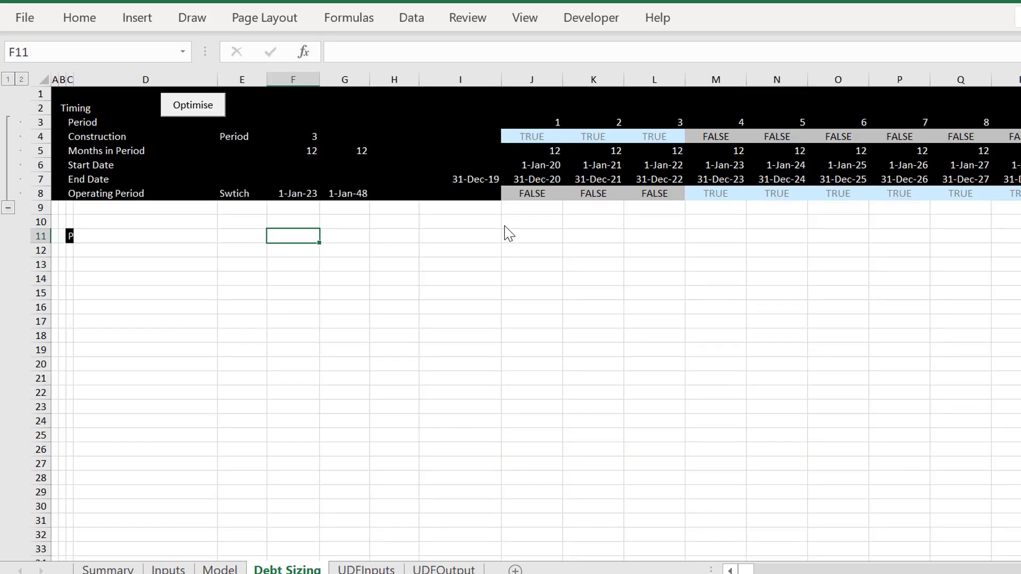
key(F2)
text(=)
key(ctrl+Page_Up)
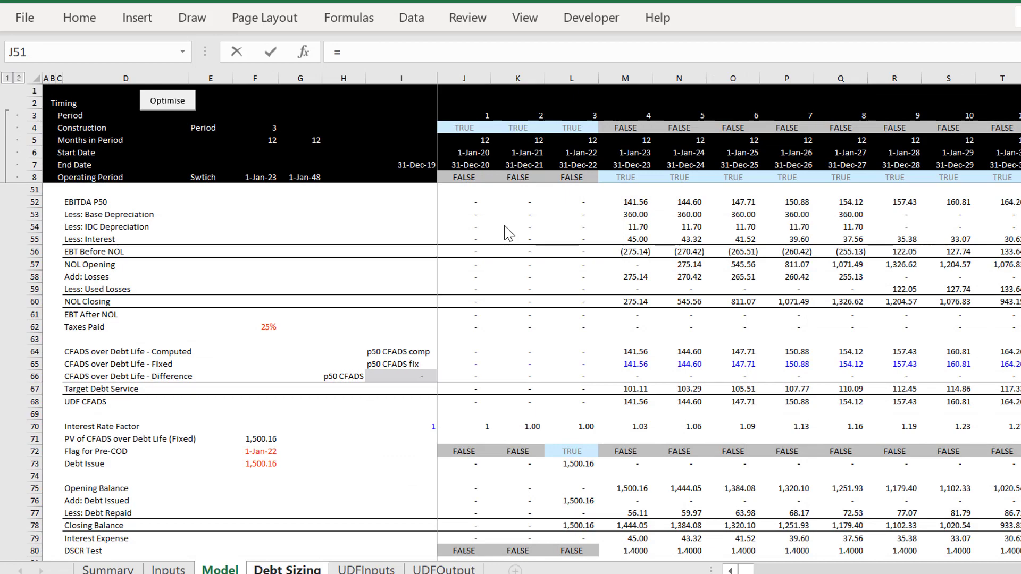
click(349, 452)
key(Left)
key(Left)
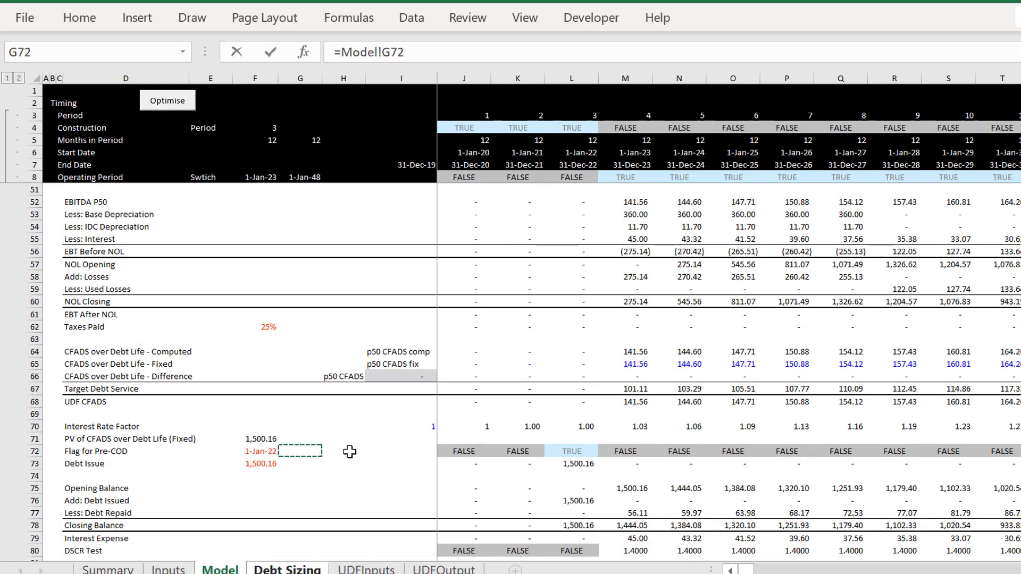
key(ctrl+Page_Down)
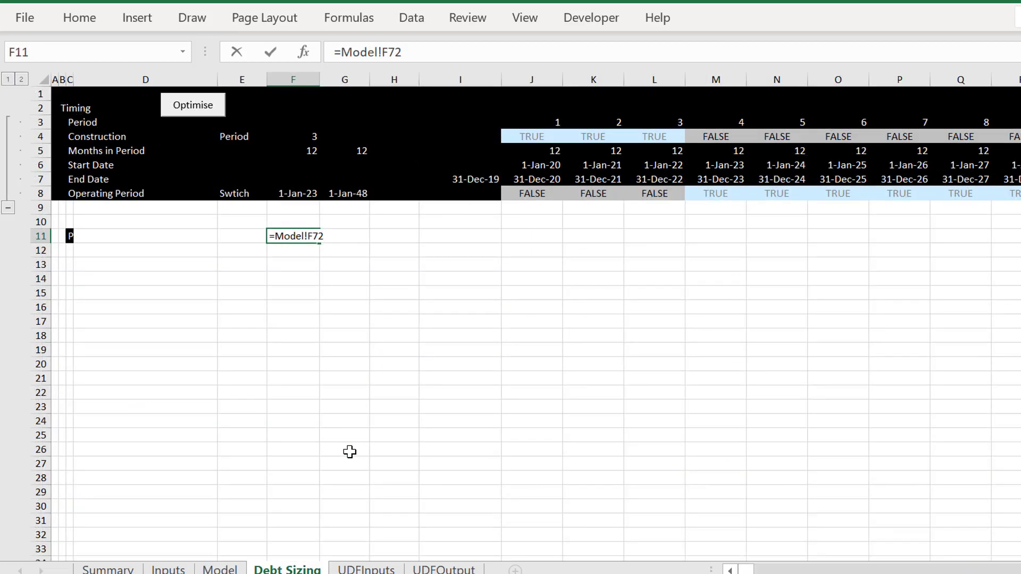
Link cell F11 of the Debt Sizing sheet to the applied debt draws in cell F21 of the UDFOutput sheet.
key(ctrl+Page_Down)
key(ctrl+Page_Down)
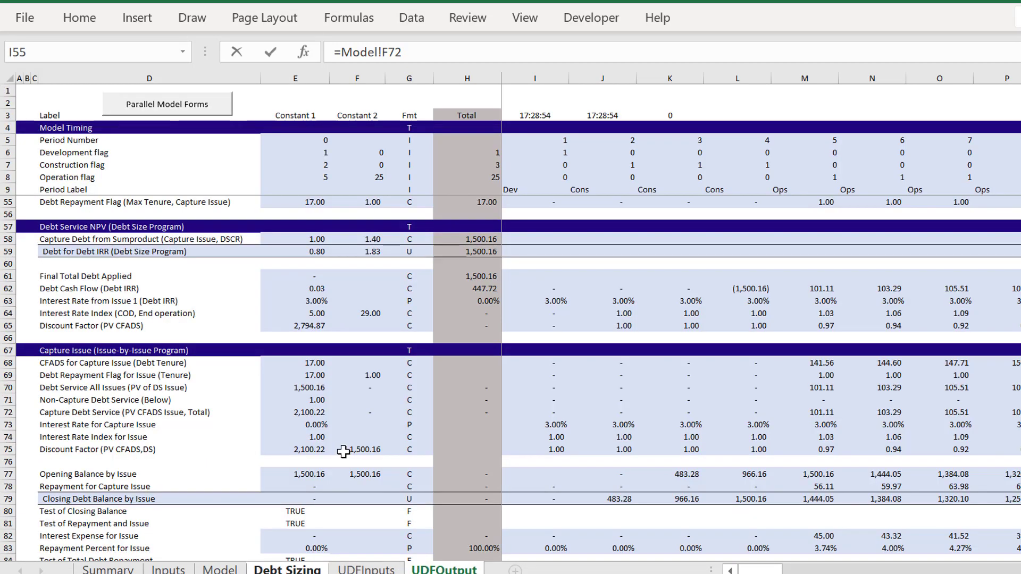
click(294, 476)
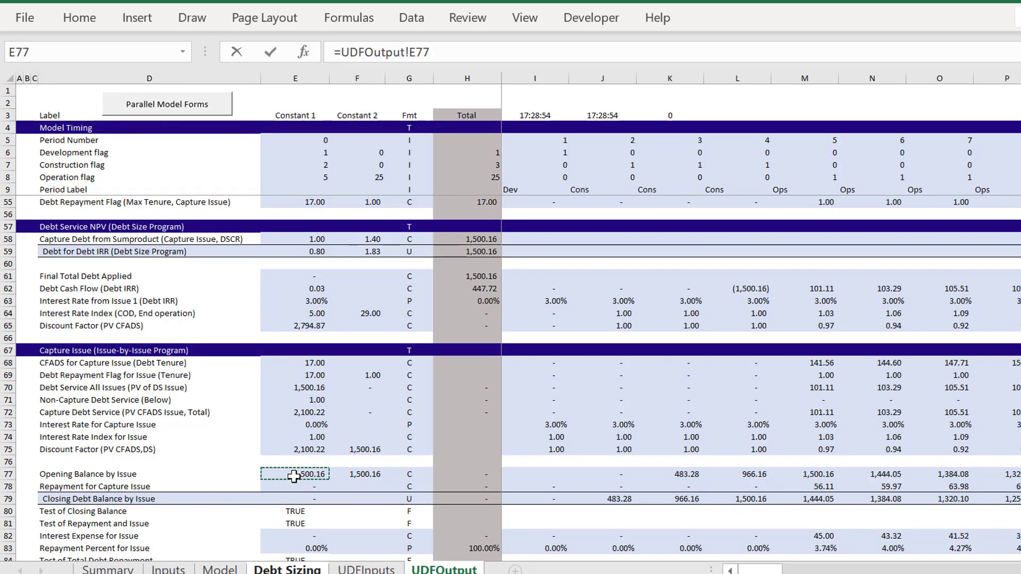
key(Page_Up)
key(Page_Up)
key(Page_Up)
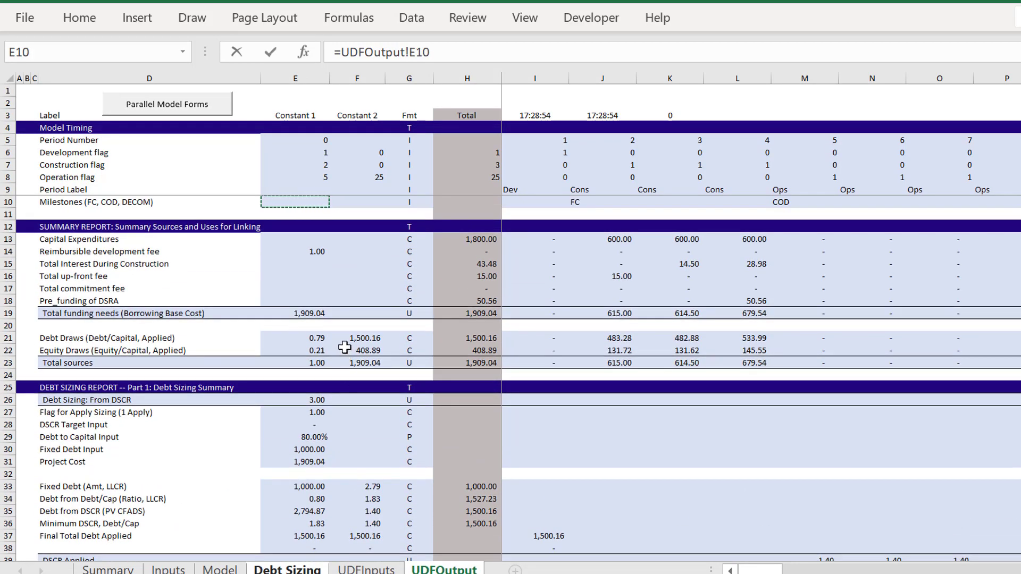
click(355, 334)
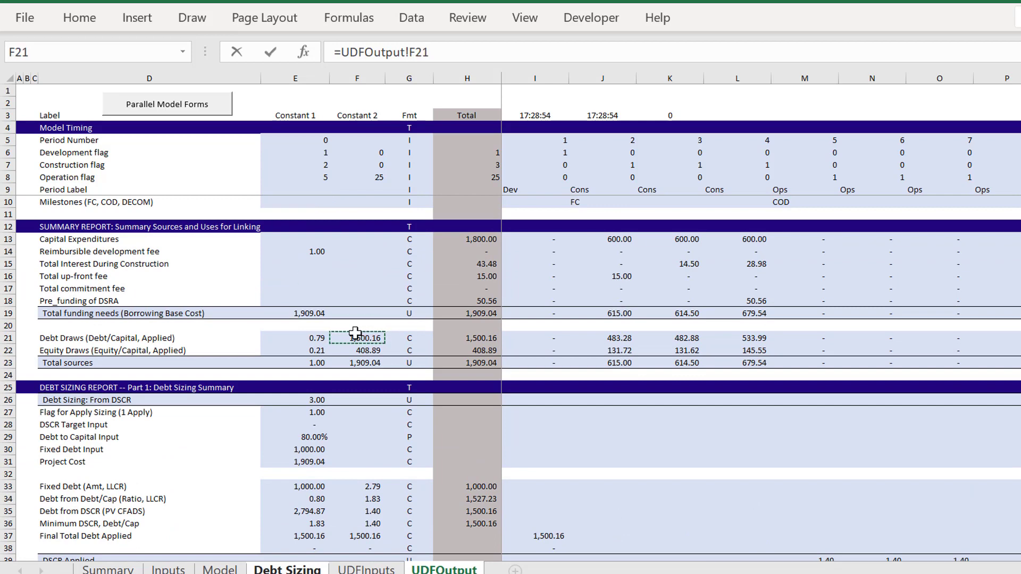
key(Return)
Copy the format of blank cell C10 onto the P50 Debt Size heading in C11 with Paste Special Formats.
key(Up)
key(Left)
key(Left)
key(Left)
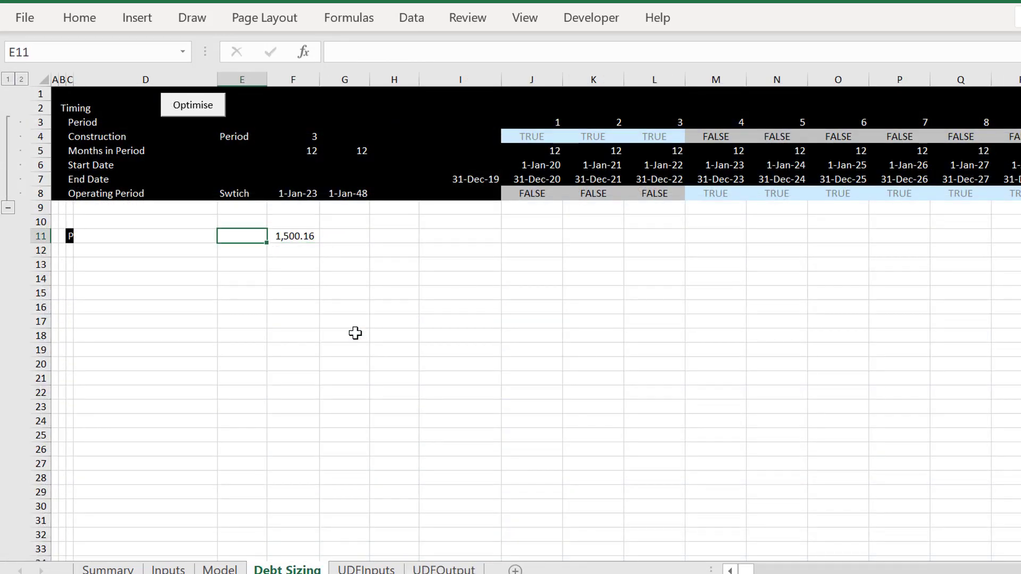
key(Up)
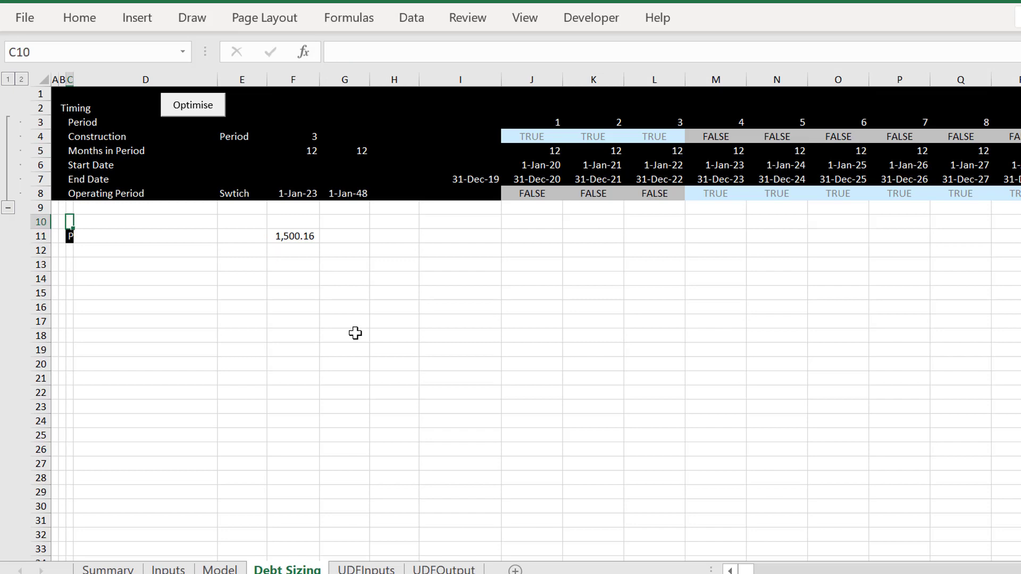
key(Down)
key(Down)
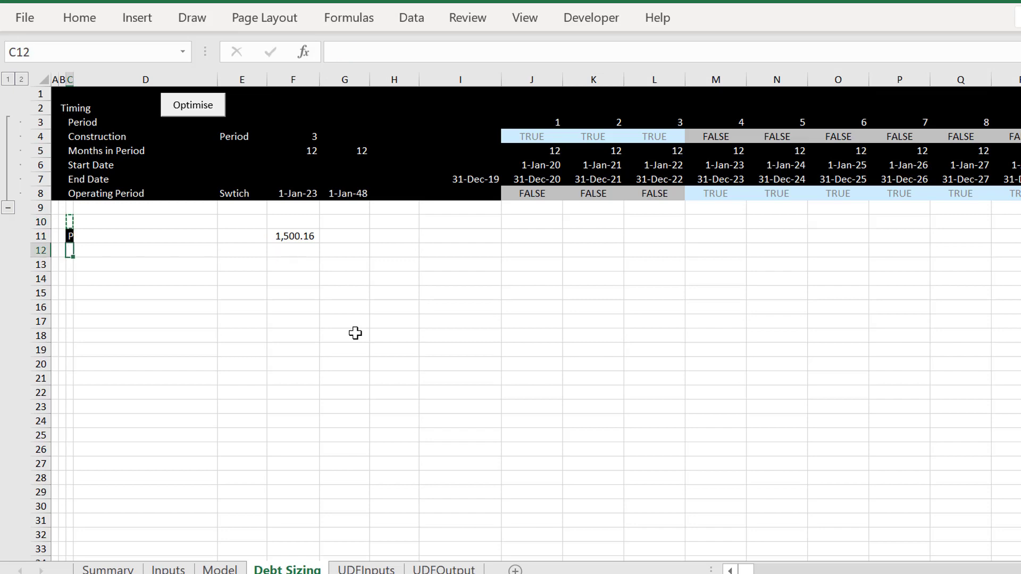
key(Up)
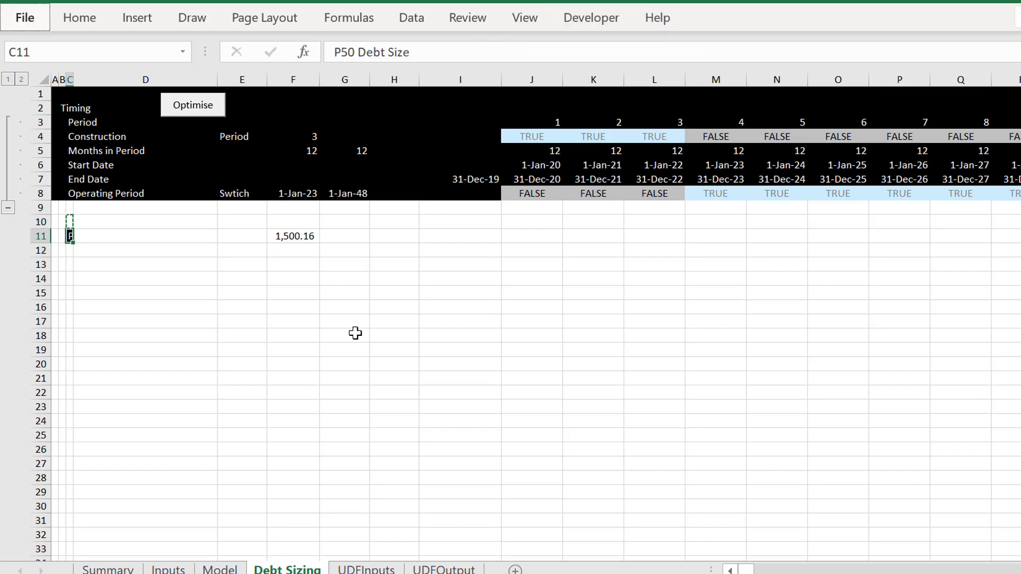
key(ctrl+alt+v)
key(t)
key(Return)
key(Escape)
key(Down)
key(Up)
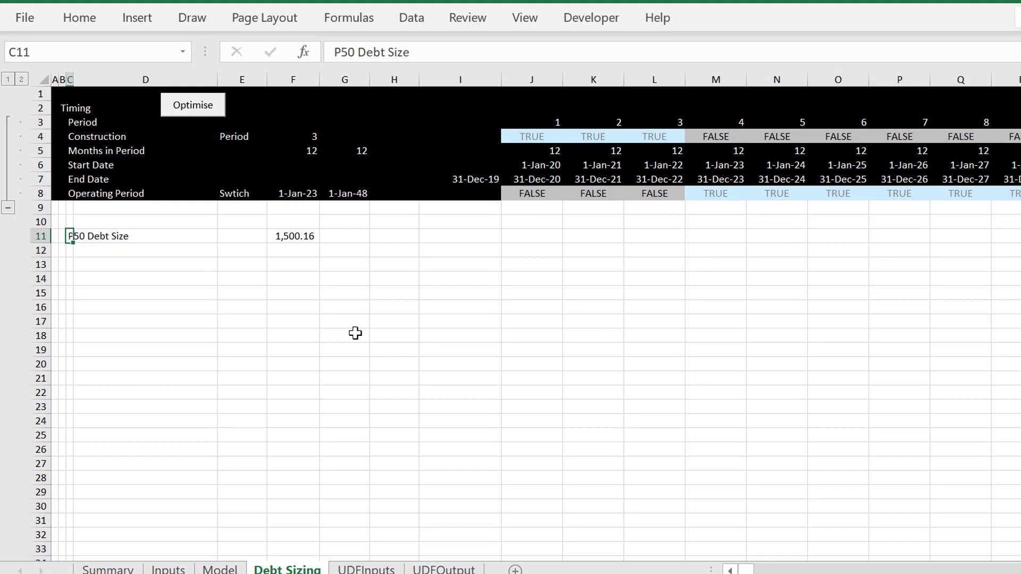
key(shift+Down)
key(shift+Down)
key(shift+Down)
key(shift+Down)
key(shift+Down)
key(shift+Down)
key(shift+Down)
key(shift+Down)
key(shift+Down)
key(shift+Down)
key(shift+Down)
key(shift+Down)
key(shift+Down)
key(shift+Down)
key(shift+Down)
key(shift+Down)
key(shift+Down)
key(shift+Down)
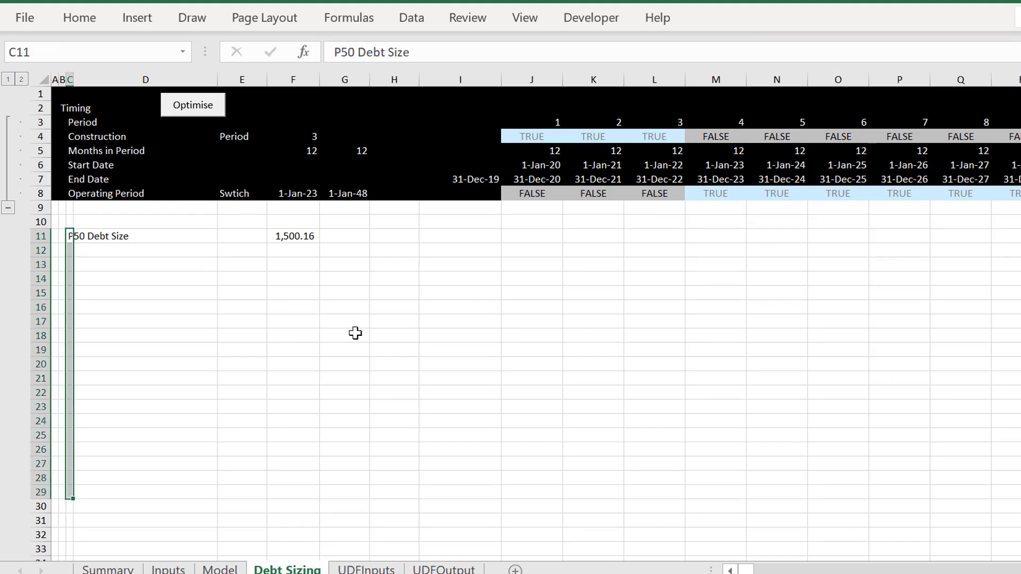
key(alt+e)
text(t)
key(Return)
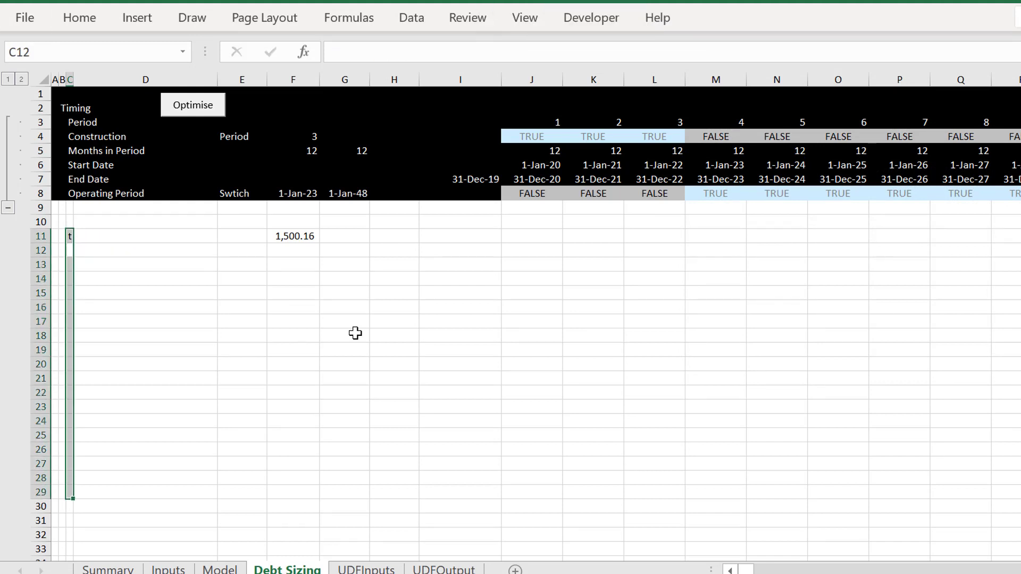
key(Up)
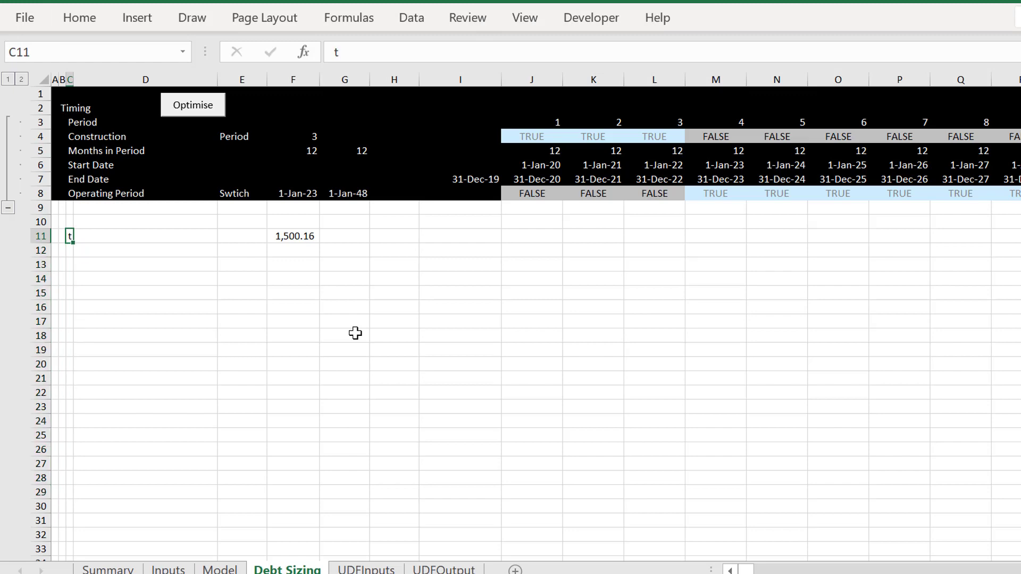
key(ctrl+z)
key(alt+t)
text(t)
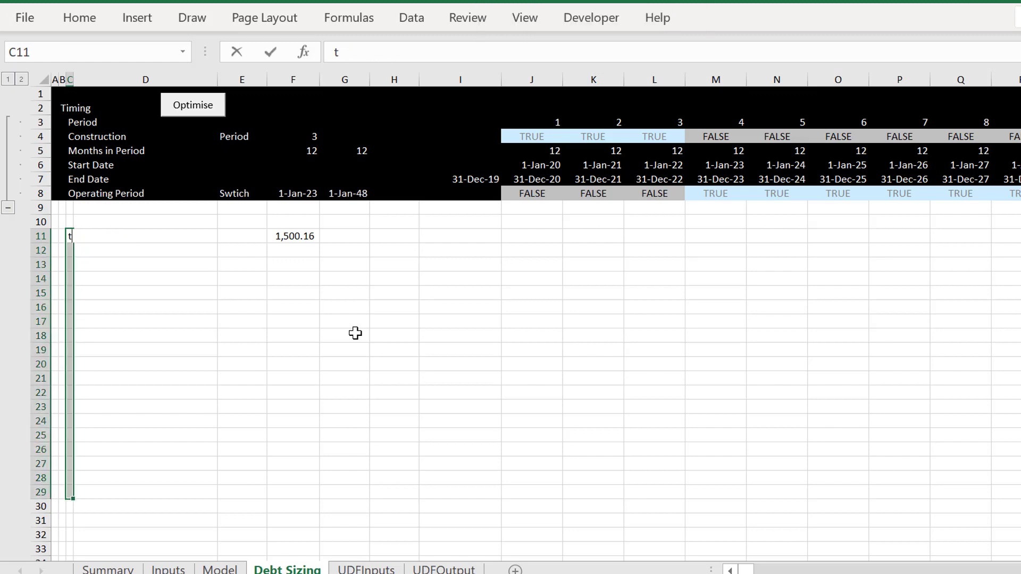
key(Return)
key(Up)
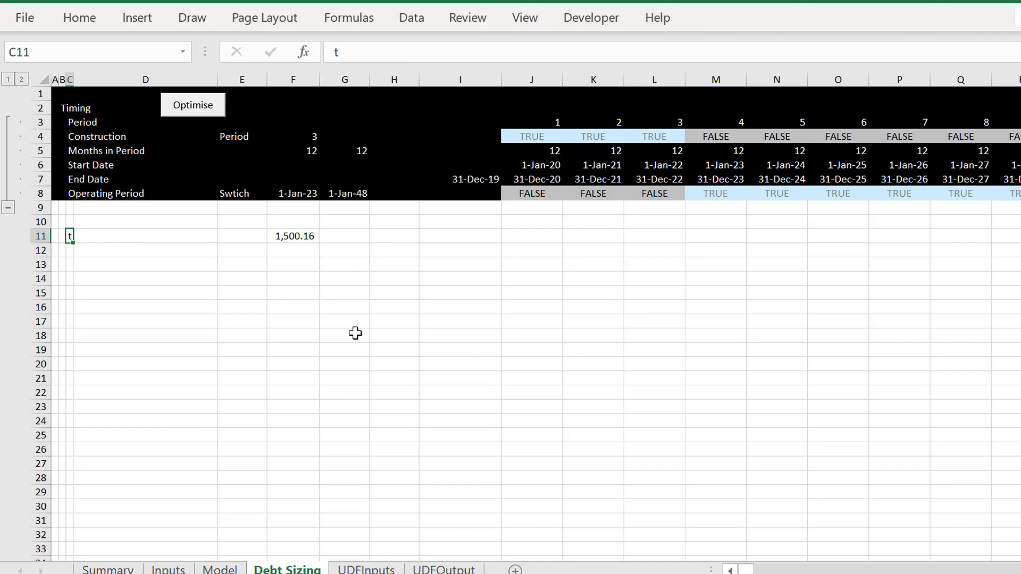
Re-enter the heading P50 Debt Size in cell C11 of the Debt Sizing sheet.
key(Up)
key(Down)
text(P5)
text(0 D)
key(BackSpace)
text(Debt Siz)
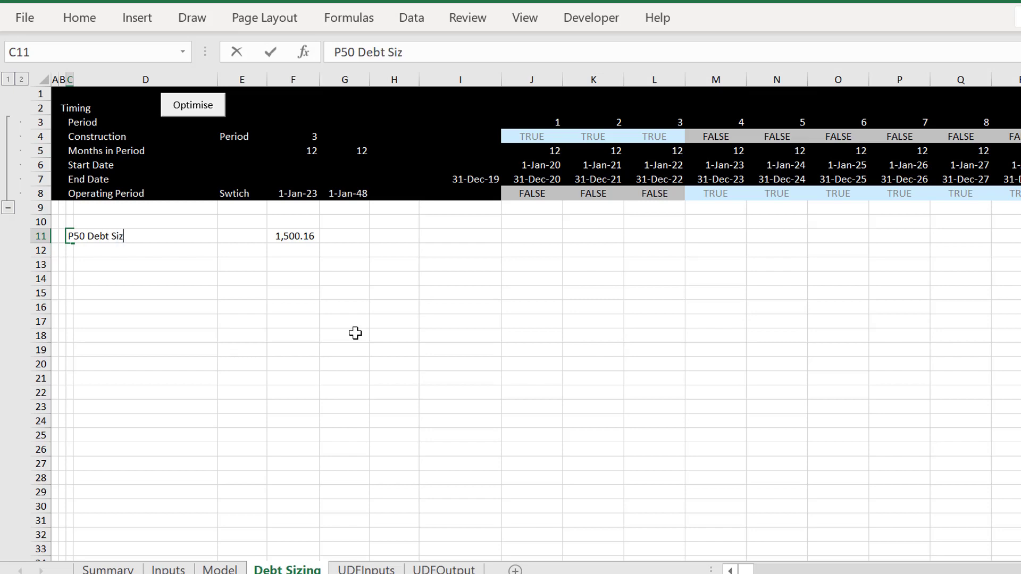
text(e)
key(Return)
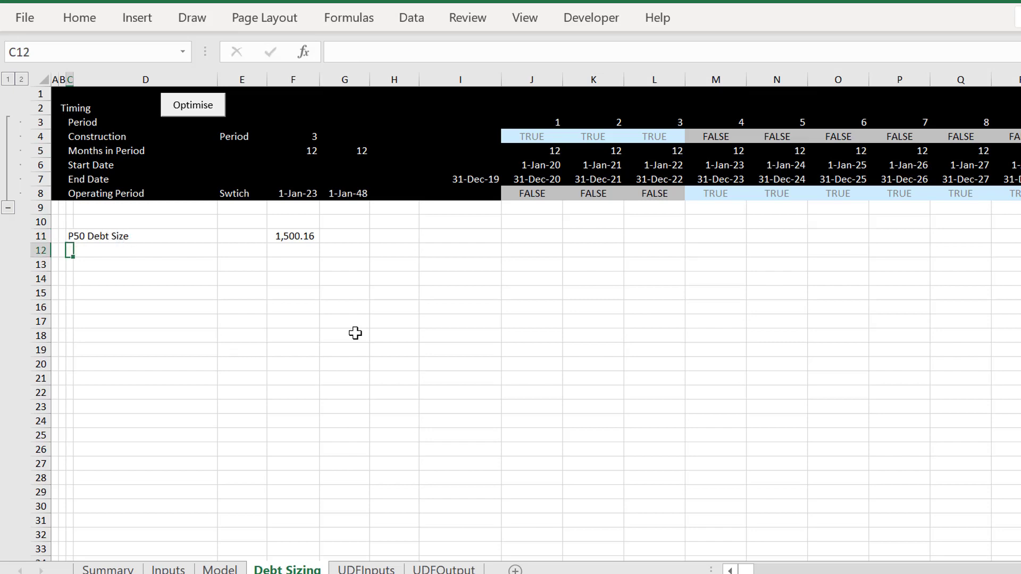
Enter the row label Repayment in cell C12, directly under the P50 Debt Size heading.
key(Up)
key(Right)
key(Down)
key(Left)
text(Repayme nt)
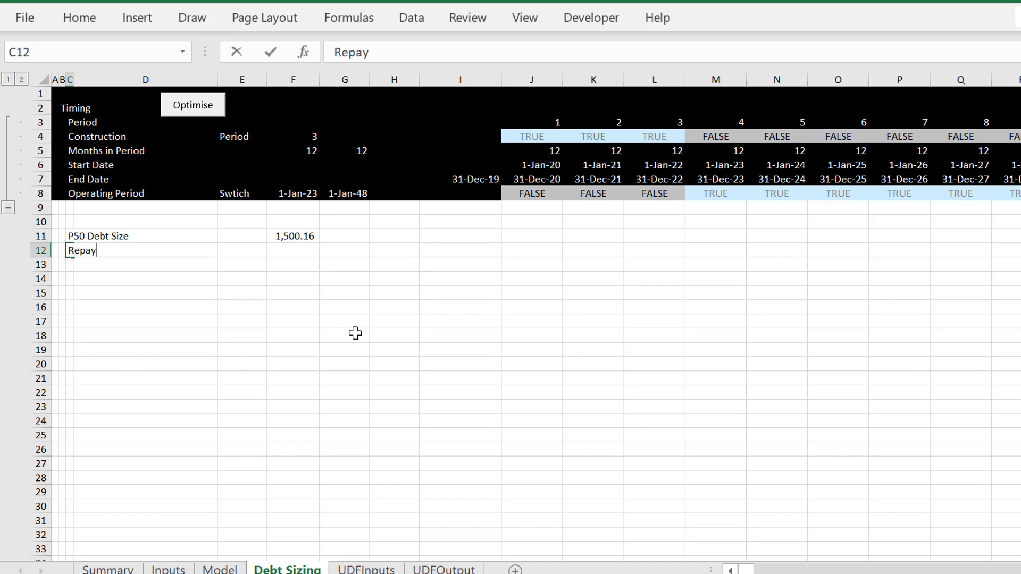
key(BackSpace)
key(BackSpace)
text(t)
key(Return)
Link cell J12 to cell J78 of the UDFOutput sheet, the Repayment for Capture Issue row, and fill the link across the period columns.
key(Up)
key(Right)
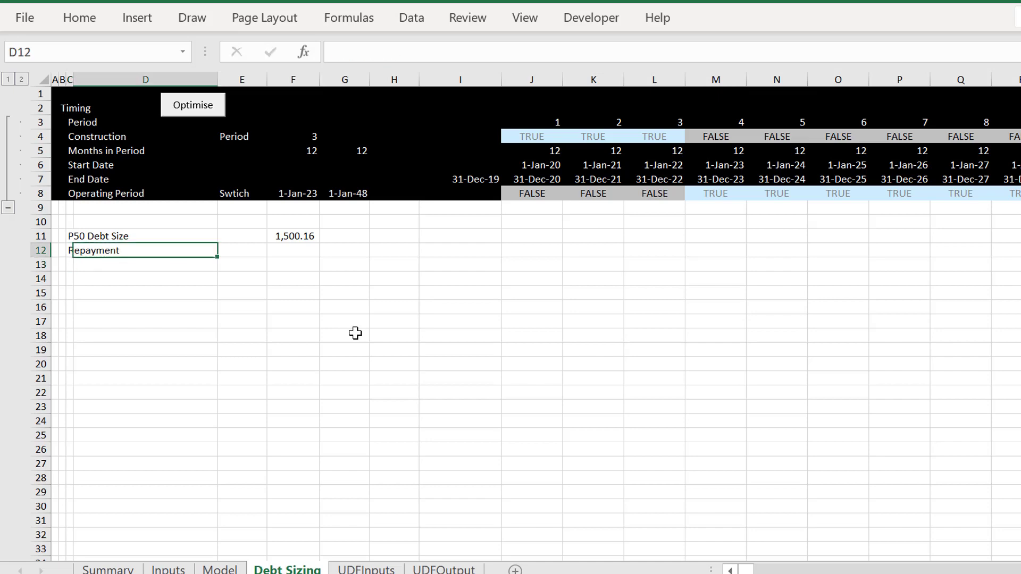
key(Right)
key(Right)
key(Right)
key(Right)
key(Right)
key(Right)
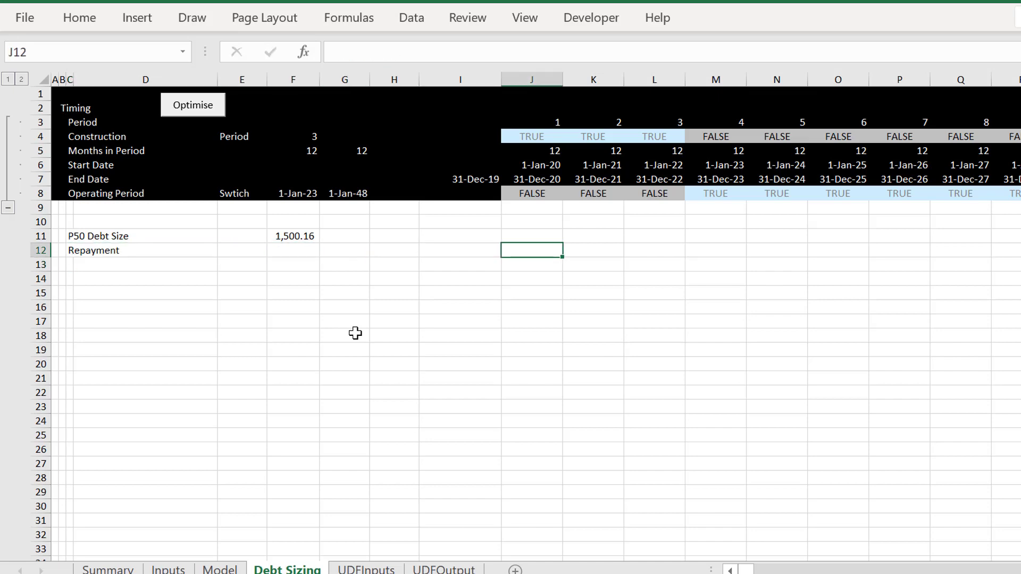
text(=)
key(ctrl+Page_Down)
key(Page_Down)
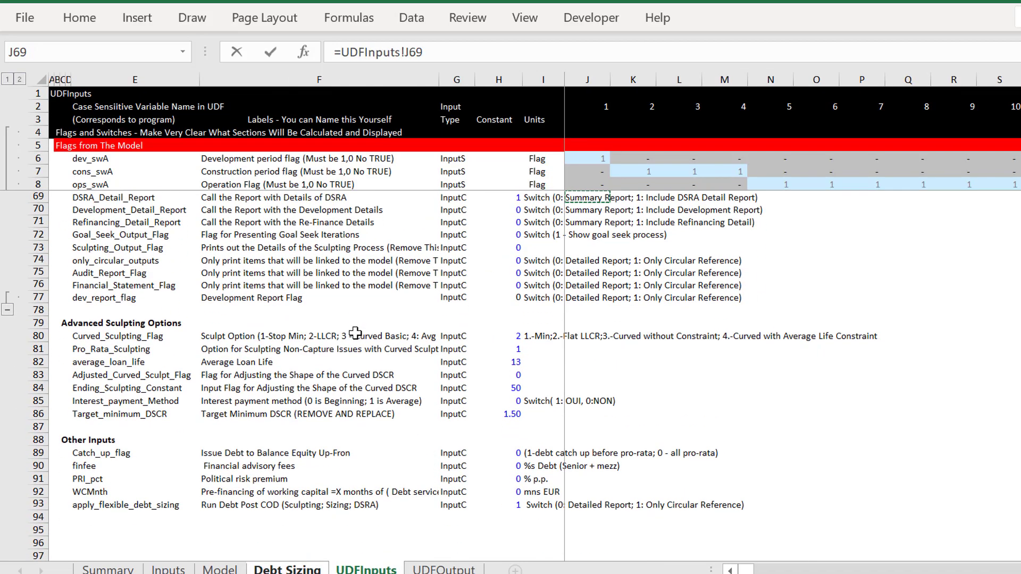
key(Return)
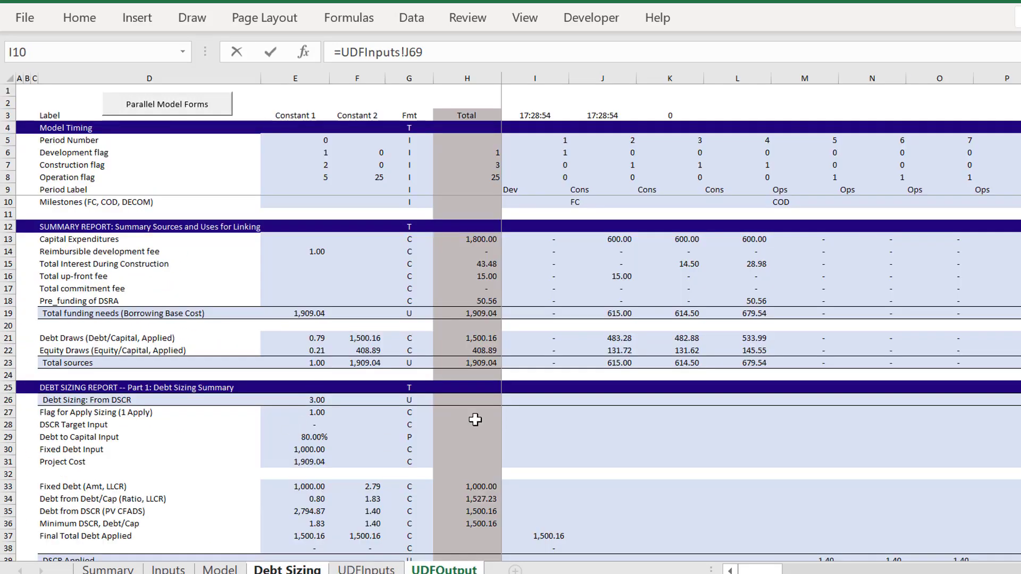
click(580, 413)
key(ctrl+c)
key(Page_Down)
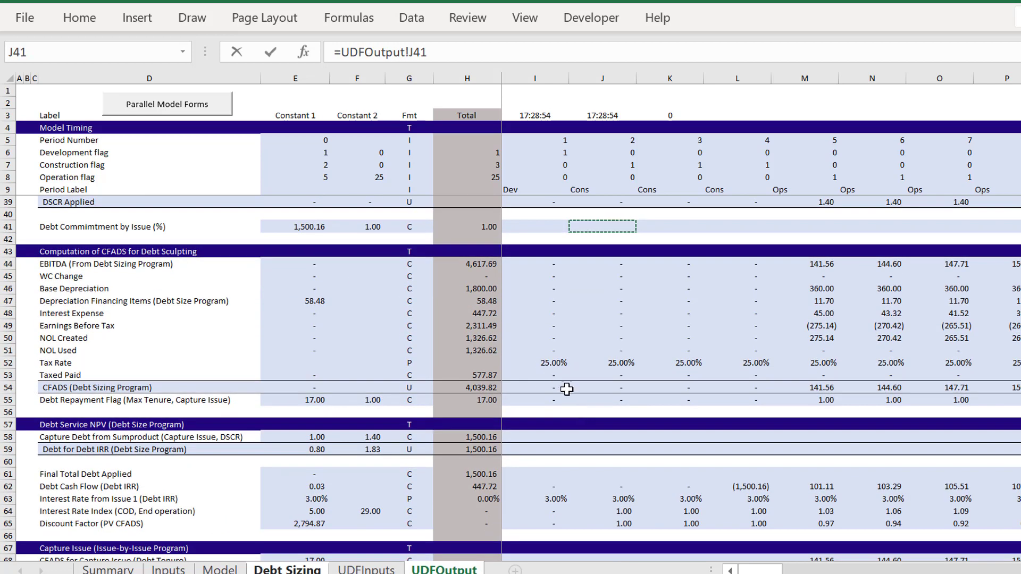
click(585, 392)
key(Up)
key(Up)
key(Down)
key(Down)
key(Down)
key(Down)
key(Down)
key(Down)
key(Down)
key(Down)
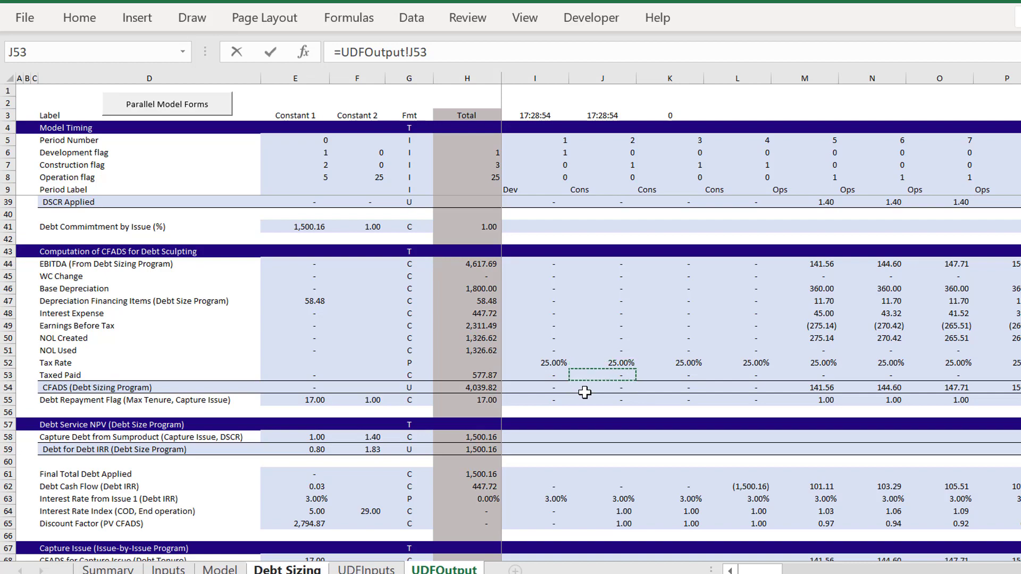
key(Up)
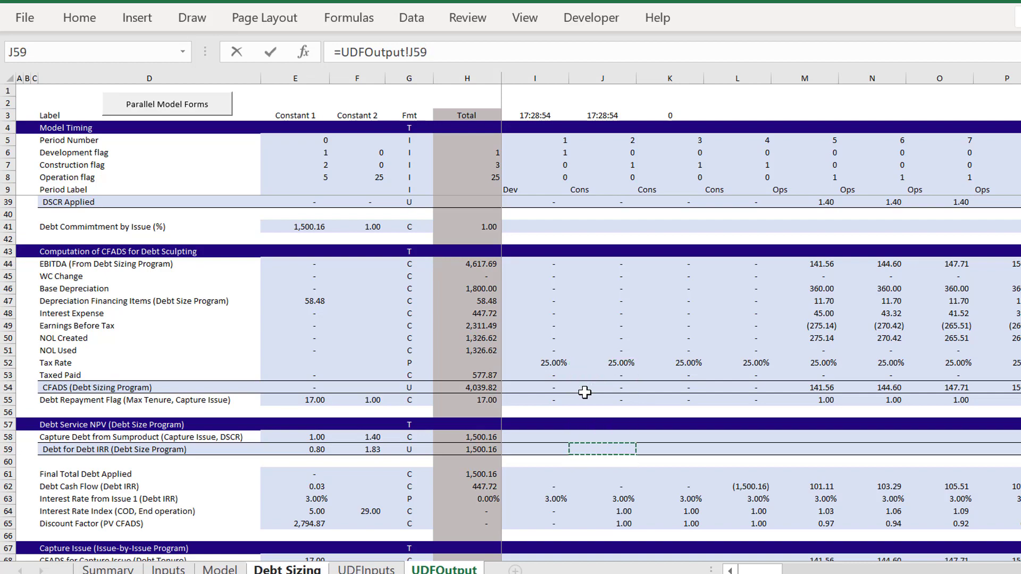
key(Down)
key(Down)
key(Down)
key(Down)
key(Down)
key(Down)
key(Down)
key(Down)
key(Down)
key(Down)
key(Down)
key(Down)
key(Down)
key(Down)
key(Down)
key(Down)
key(Down)
key(Down)
key(Down)
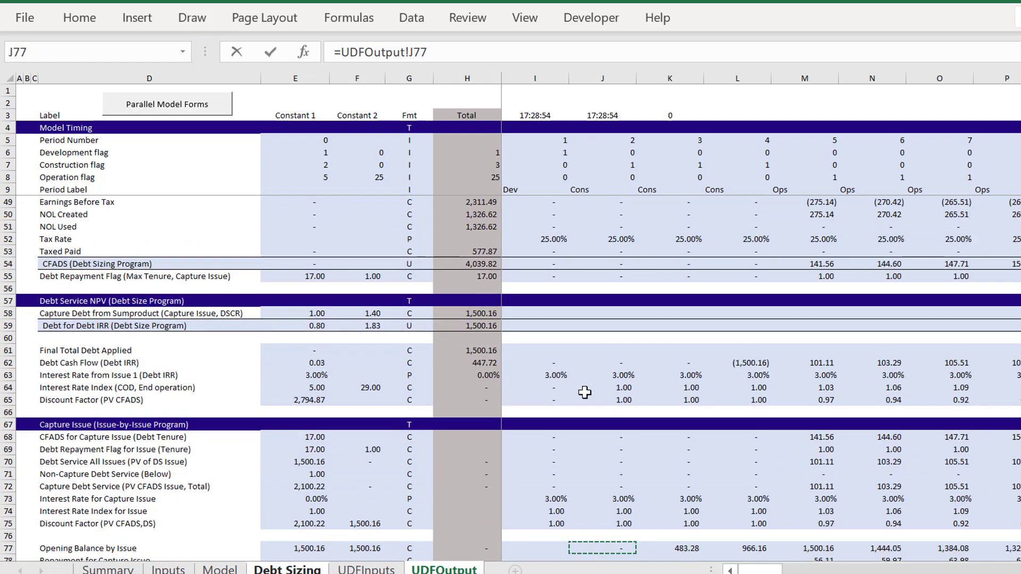
key(Up)
key(Up)
key(Up)
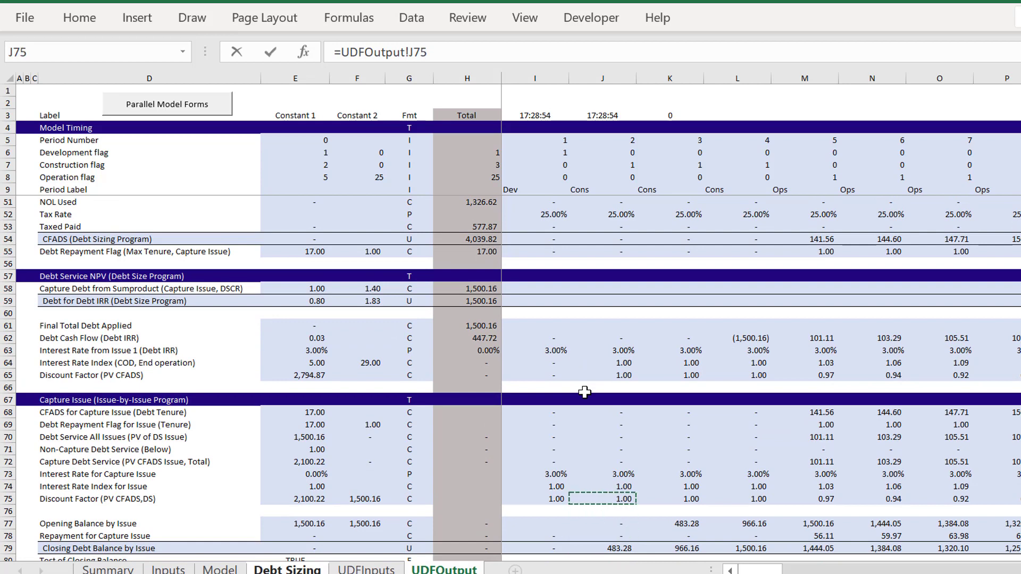
key(Down)
key(Down)
key(Down)
key(Down)
key(Up)
key(Up)
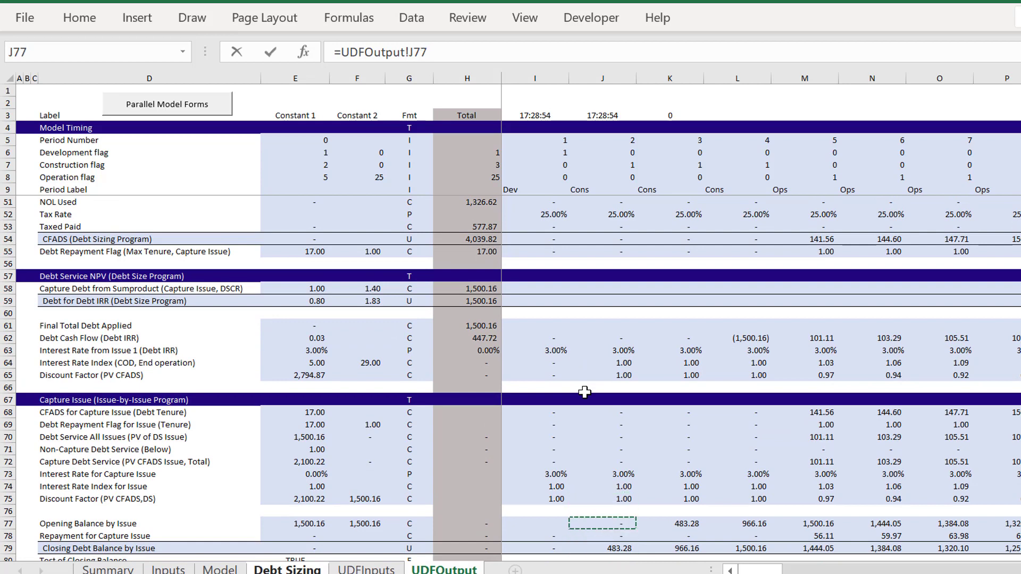
key(Down)
key(Return)
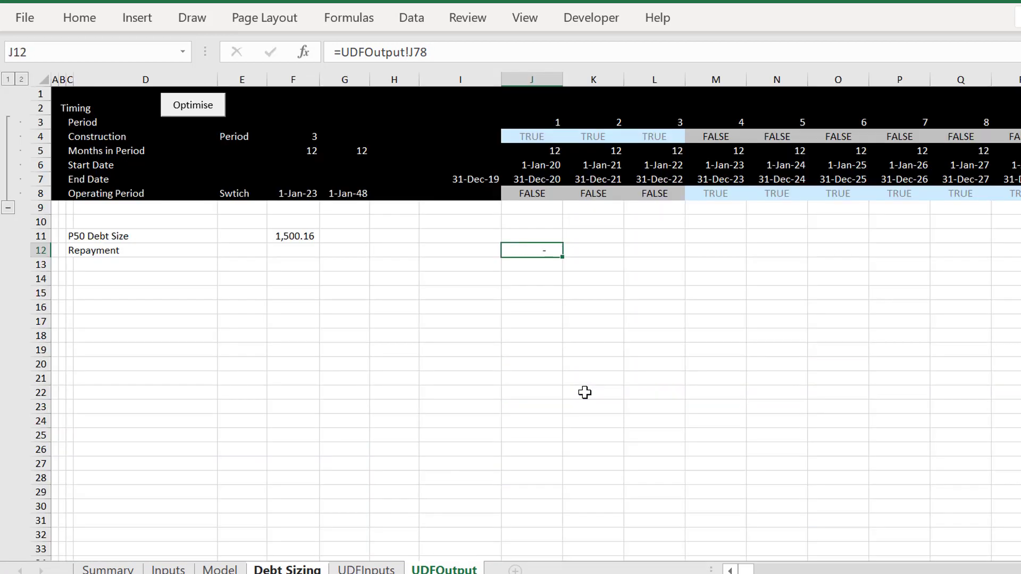
key(ctrl+shift+Right)
key(ctrl+r)
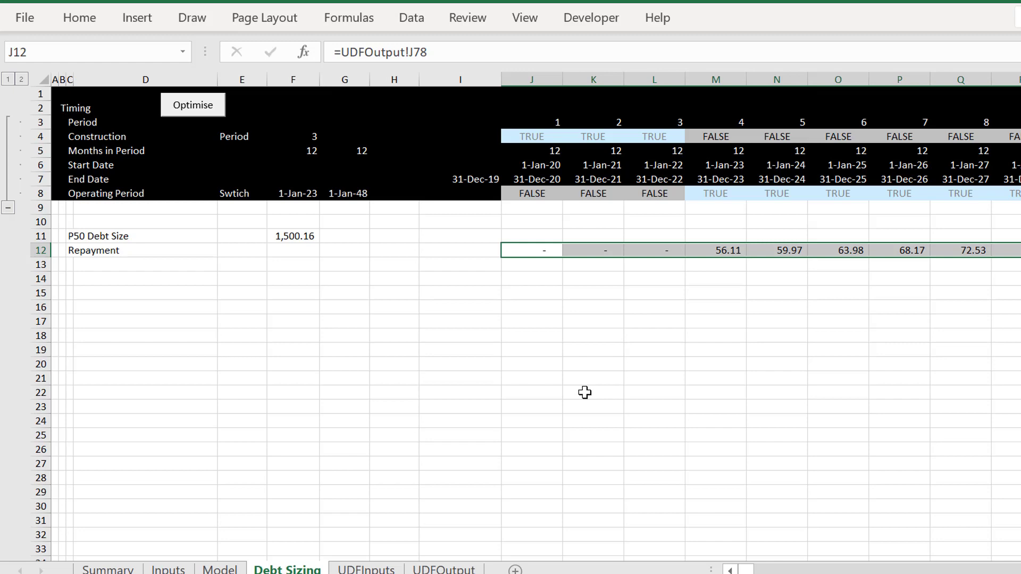
Enter the row label P50 DSRA in cell C13, under the Repayment label.
key(Left)
key(Left)
key(Left)
key(Left)
key(Left)
key(Left)
key(Left)
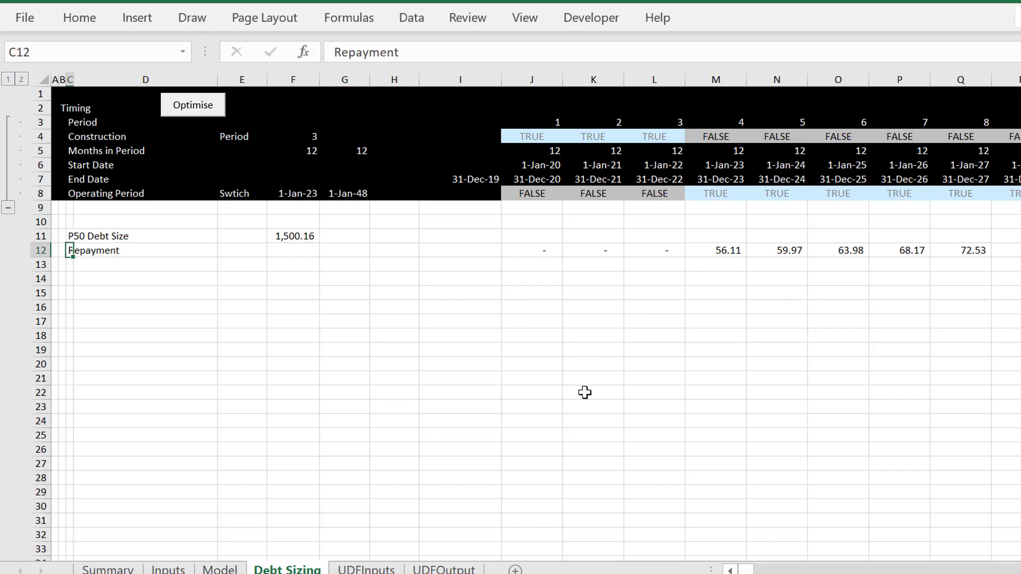
key(Down)
text(PR)
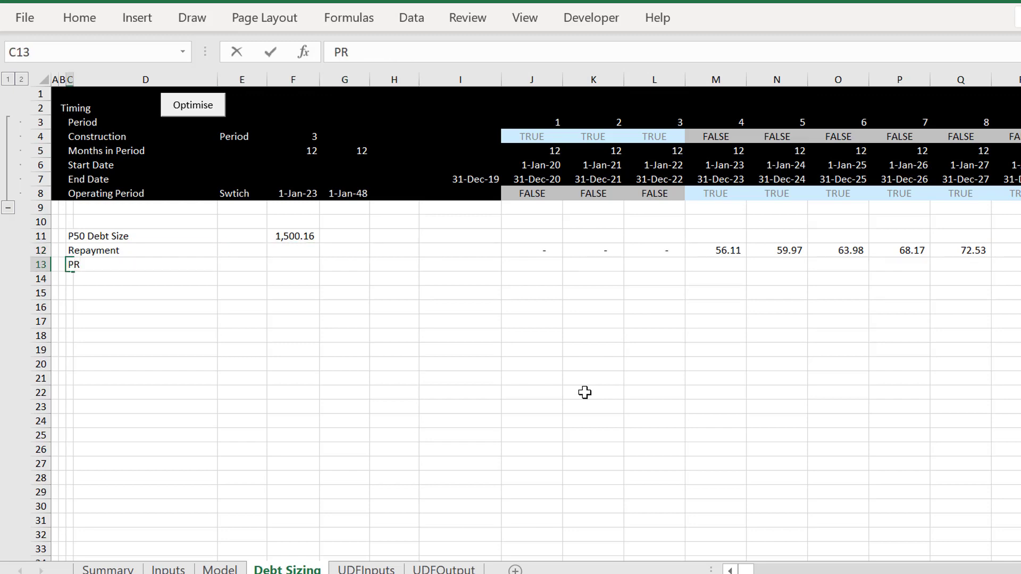
key(BackSpace)
text(50 D)
key(BackSpace)
key(BackSpace)
key(BackSpace)
key(BackSpace)
text(%))
key(BackSpace)
key(BackSpace)
key(BackSpace)
text(%%)
key(BackSpace)
key(BackSpace)
key(Caps_Lock)
key(Caps_Lock)
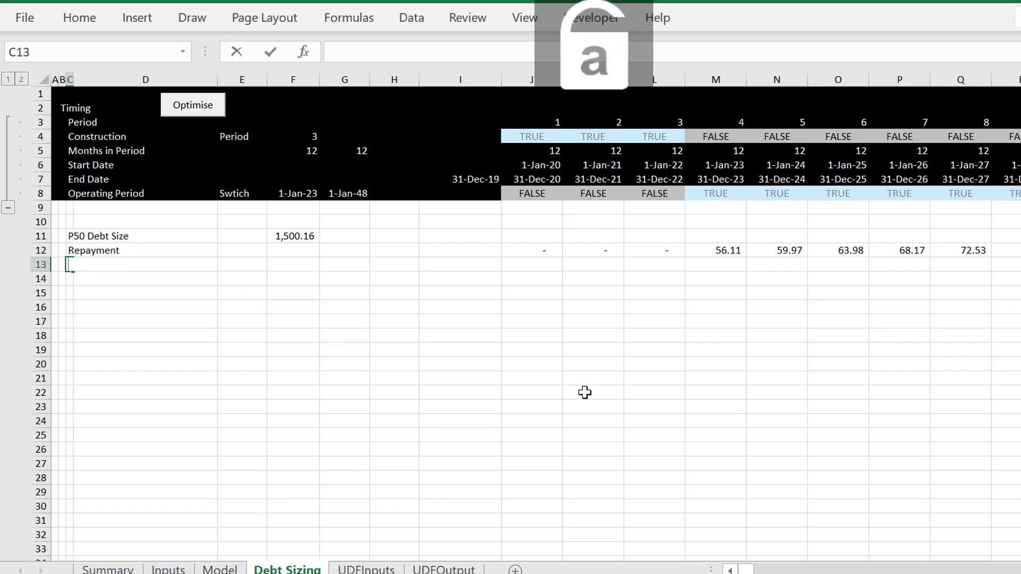
text(P)
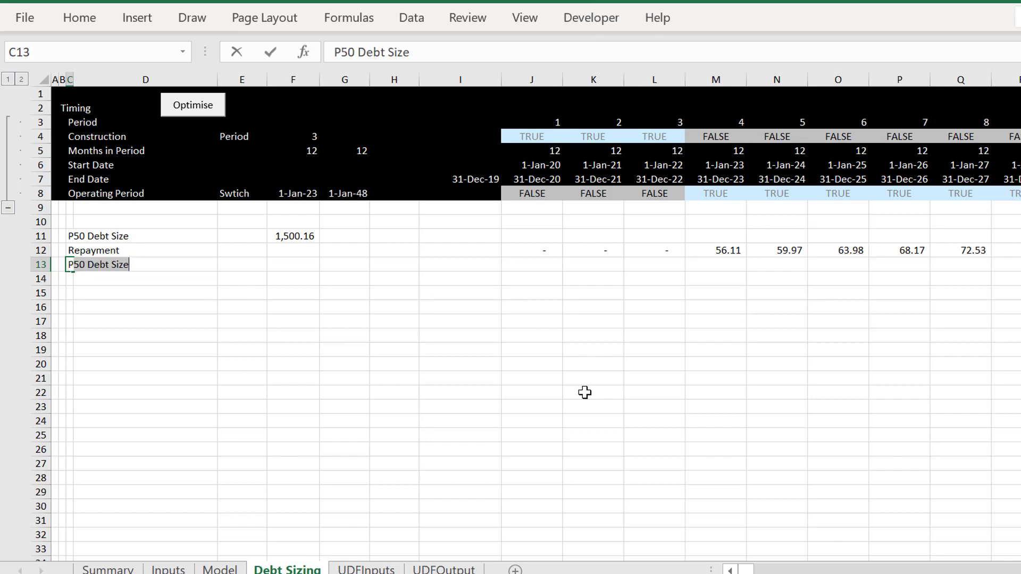
text(50 DSRA)
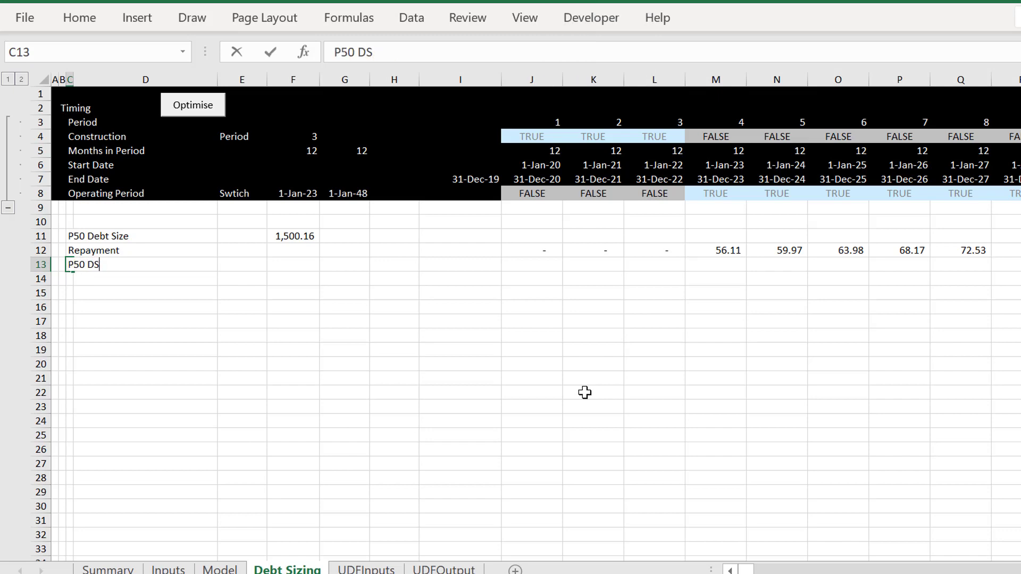
key(Right)
key(Right)
key(Right)
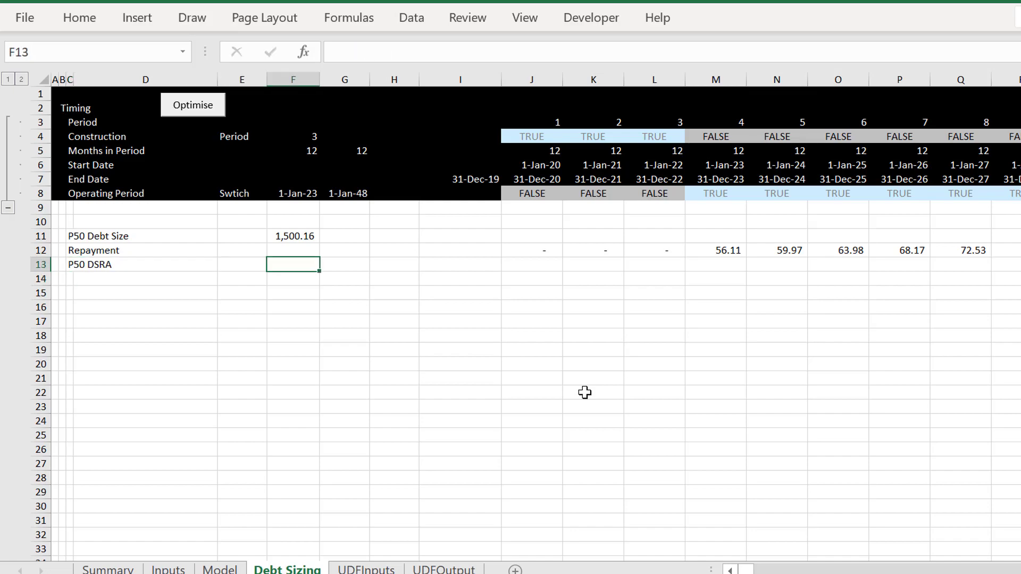
text(=)
key(ctrl+Page_Up)
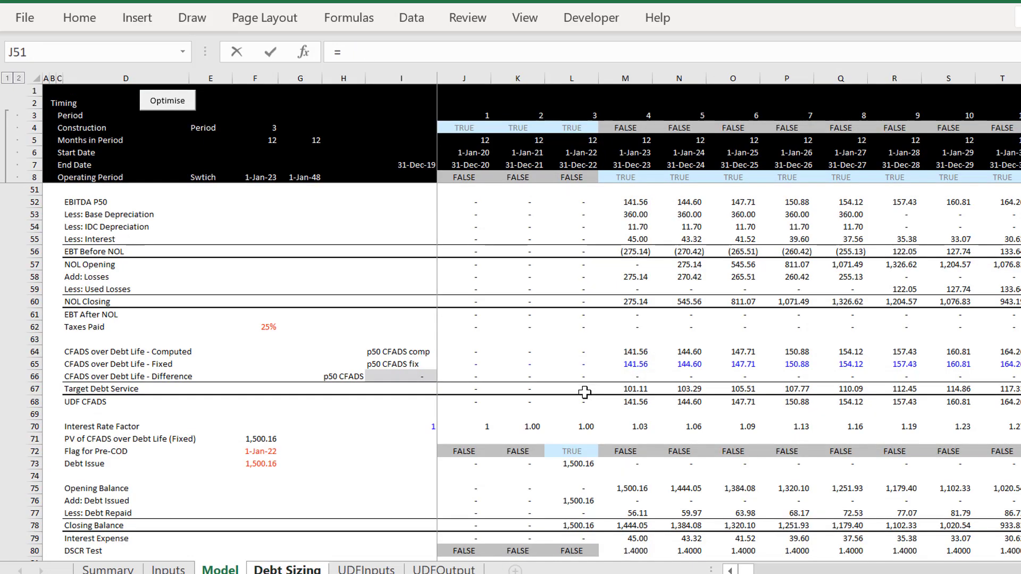
key(Page_Up)
key(Up)
key(Up)
key(Up)
key(Up)
key(Up)
key(Up)
key(Up)
key(Up)
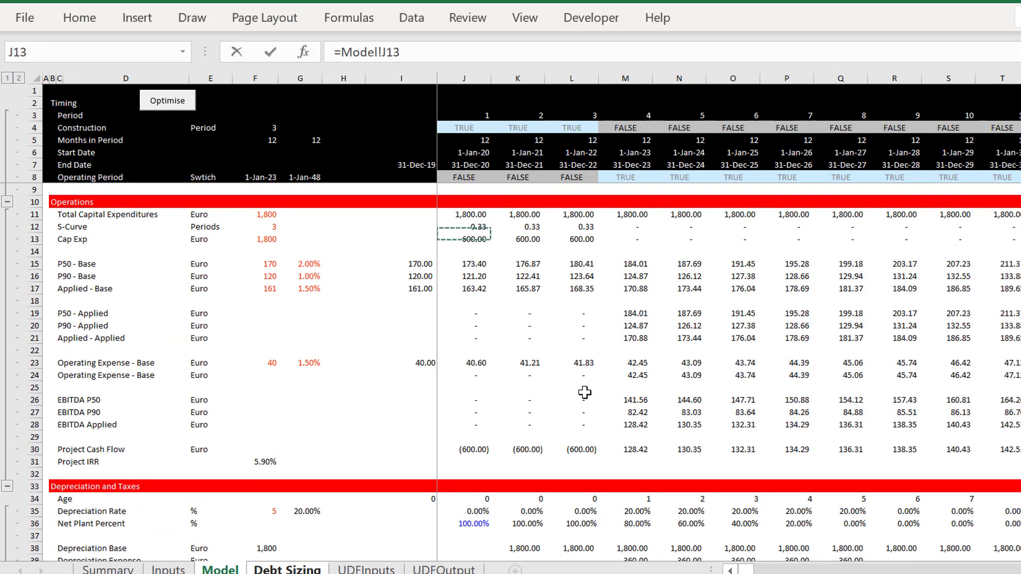
key(Left)
key(Left)
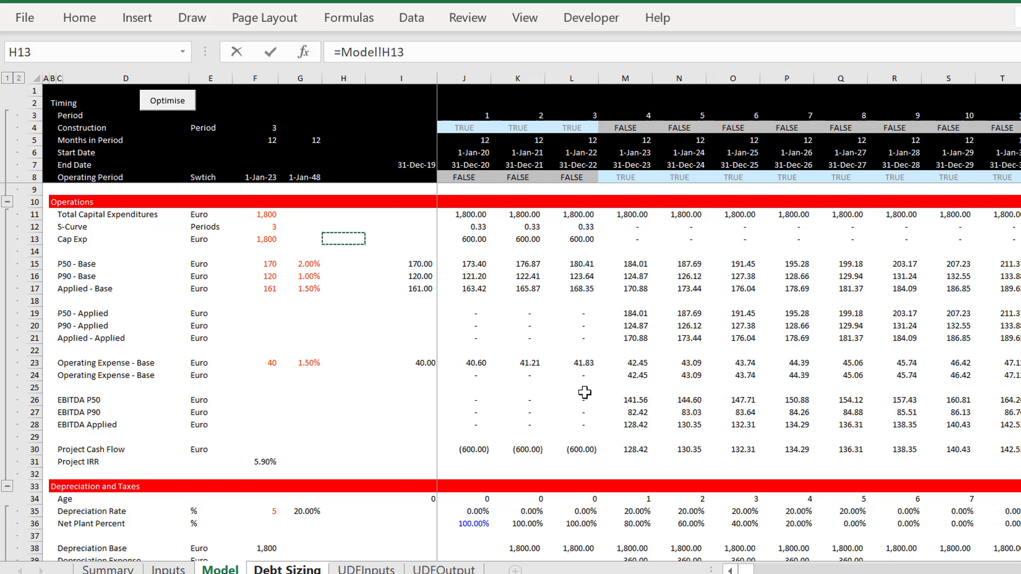
key(Return)
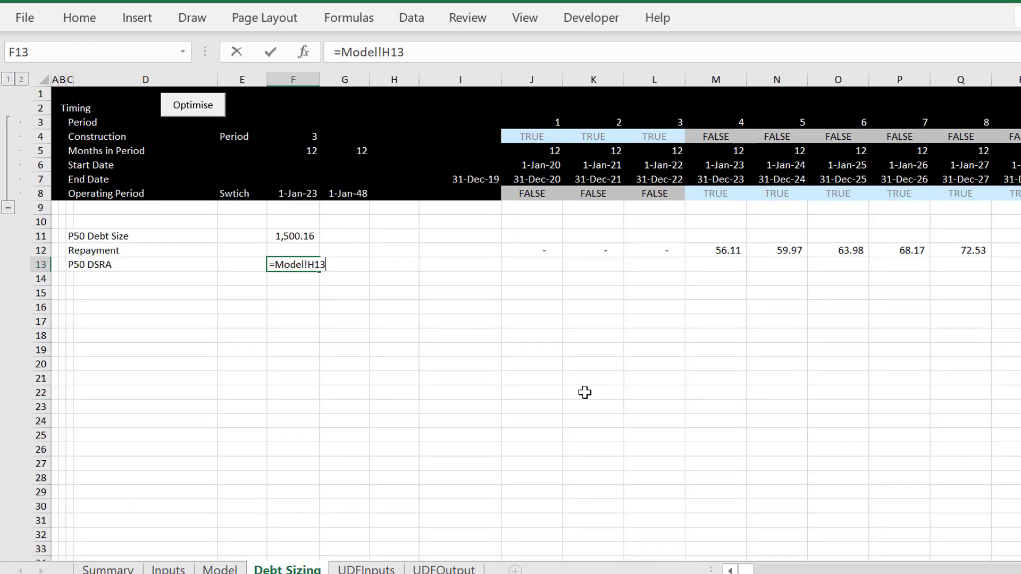
Link cell F13, the P50 DSRA value, to cell H18 of the UDFOutput sheet, the Pre_funding of DSRA total.
key(ctrl+Page_Down)
key(ctrl+Page_Down)
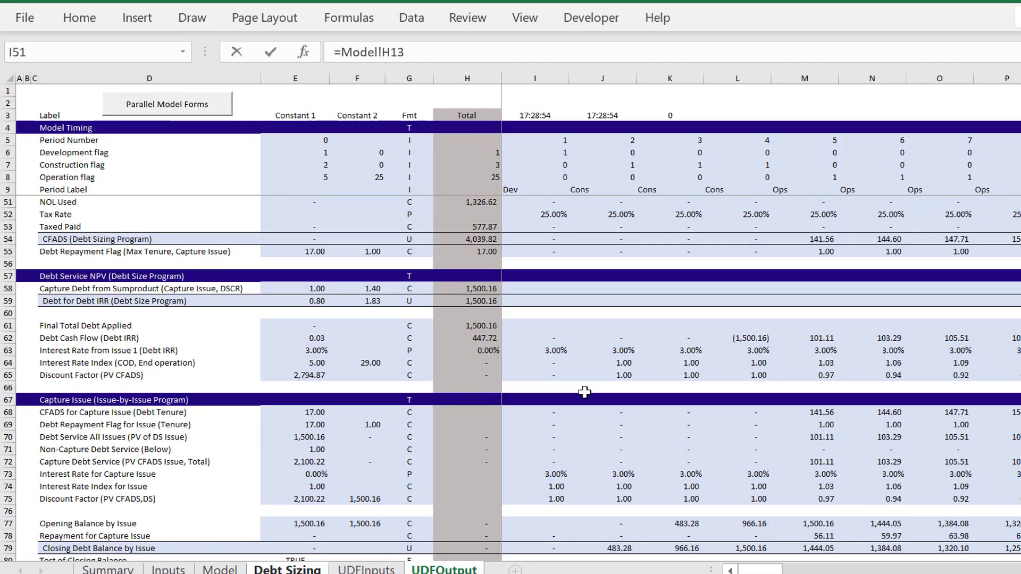
key(ctrl+Home)
key(Down)
key(Down)
key(Down)
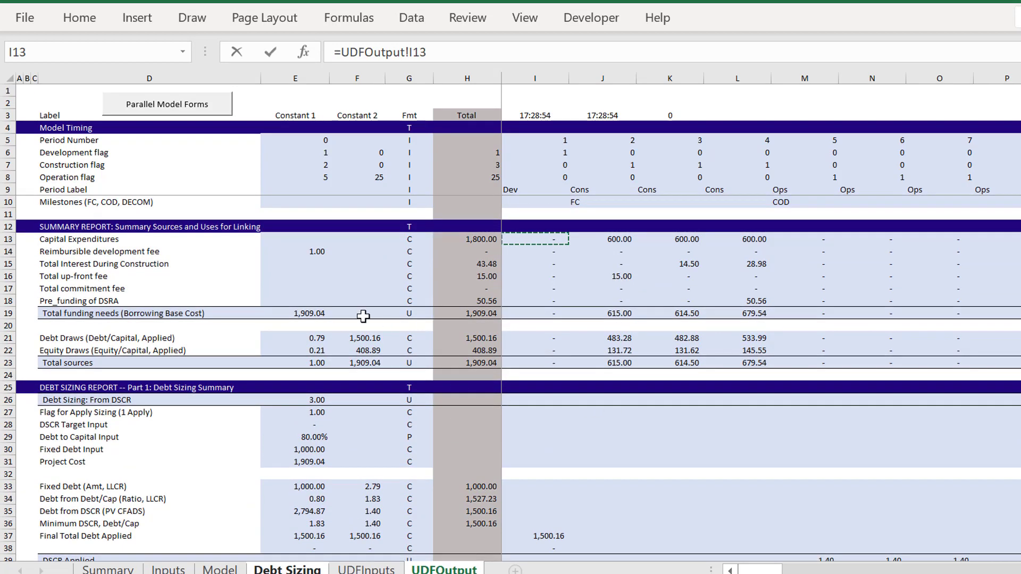
click(458, 299)
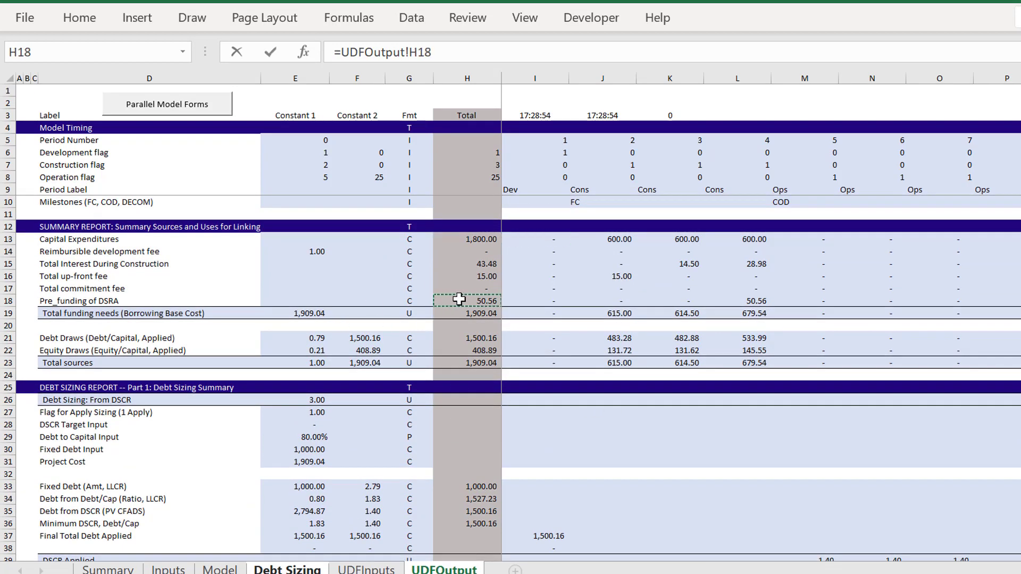
key(Return)
Enter the row label P90 Debt Size in cell C16 of the Debt Sizing sheet.
key(Up)
key(Left)
key(Left)
key(Left)
key(Left)
key(Left)
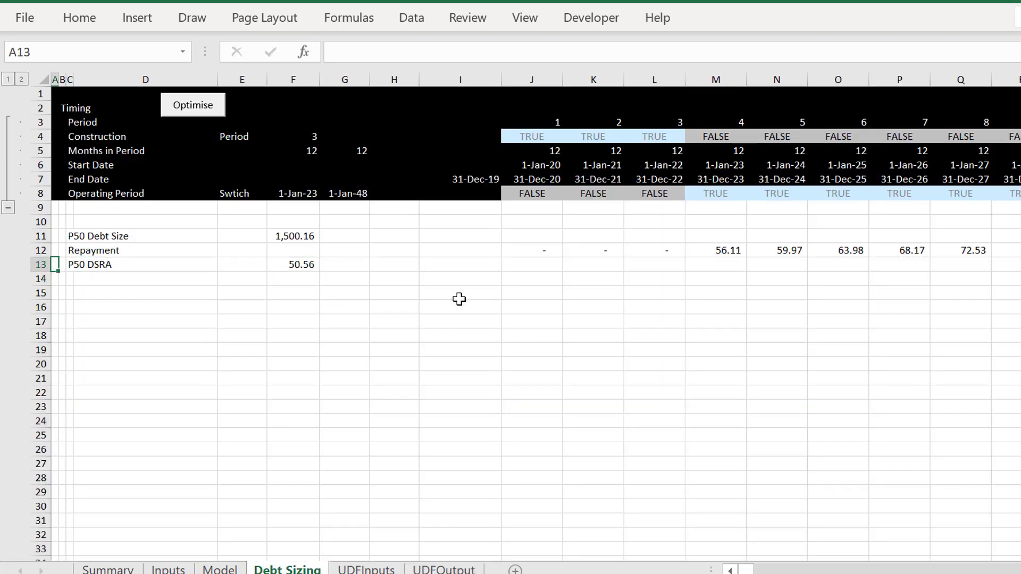
key(Down)
key(Down)
key(Down)
key(Right)
key(Right)
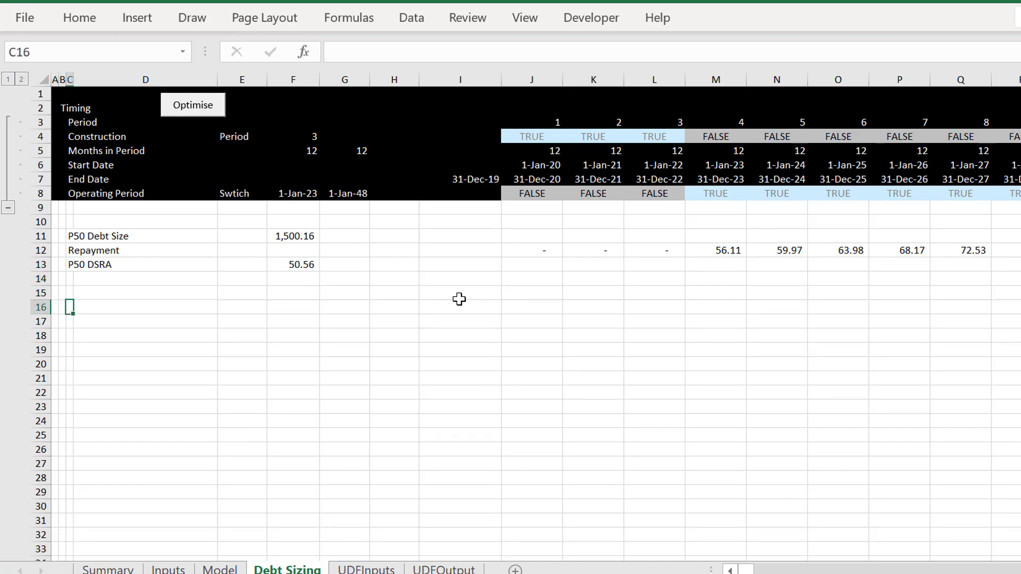
text(P690)
key(BackSpace)
key(BackSpace)
key(BackSpace)
key(BackSpace)
key(Left)
key(Right)
text(P90 Debt )
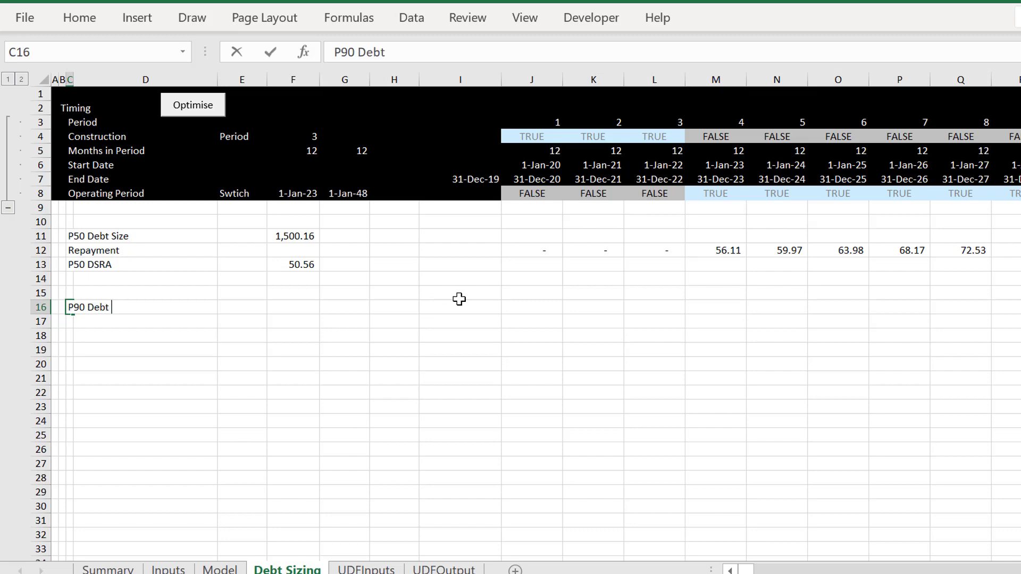
text(Size)
key(Return)
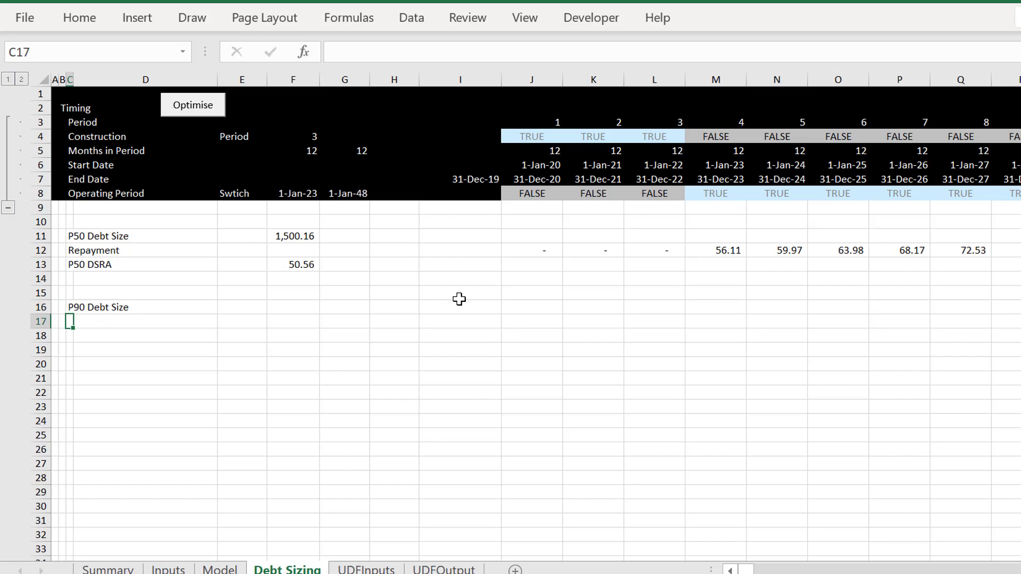
Enter the row labels P90 Debt Repayment in cell C17 and P90 DSRA in cell C18.
text(P90 D)
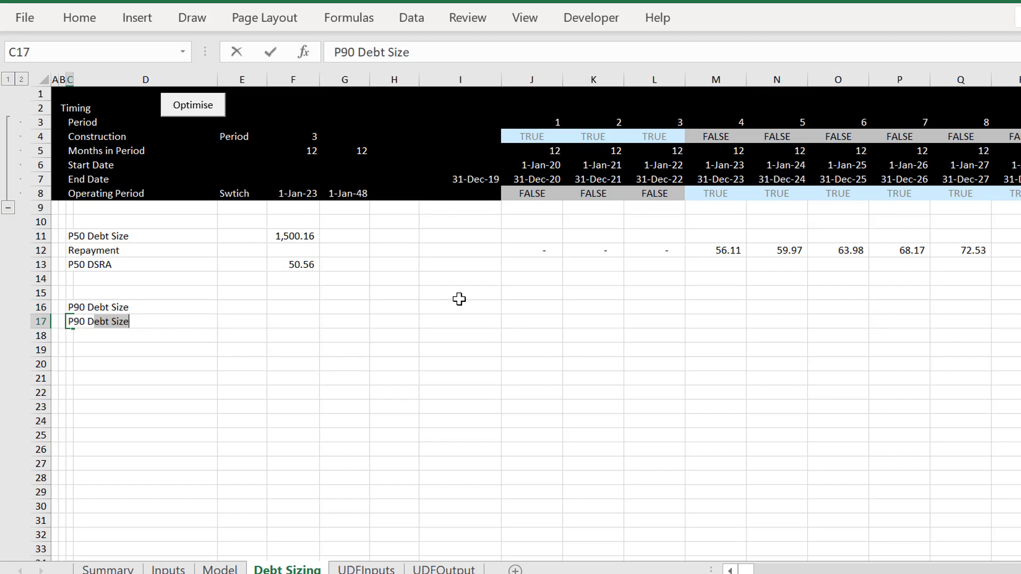
text(ebt Repayment)
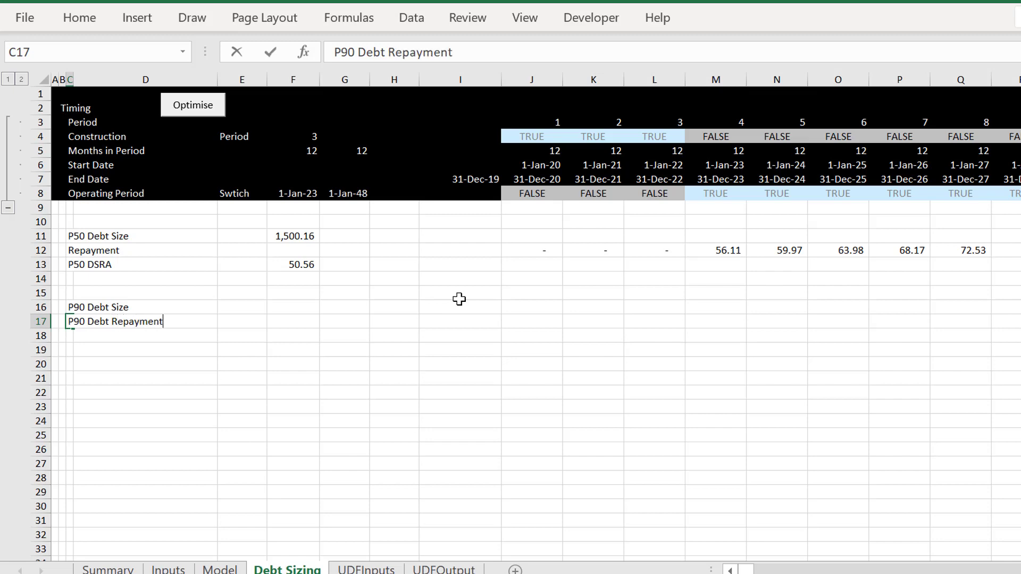
key(Return)
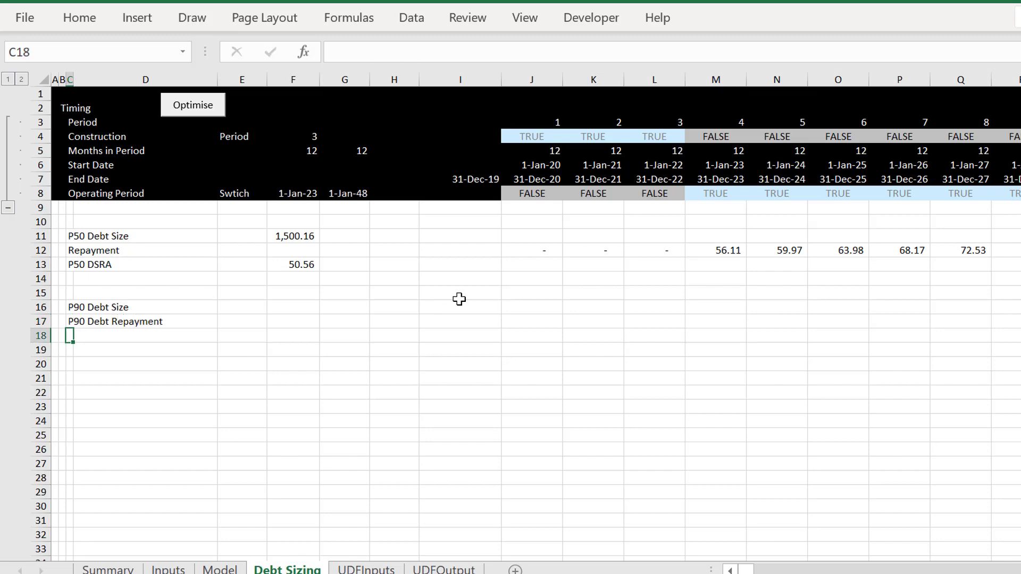
text(P90 DSR)
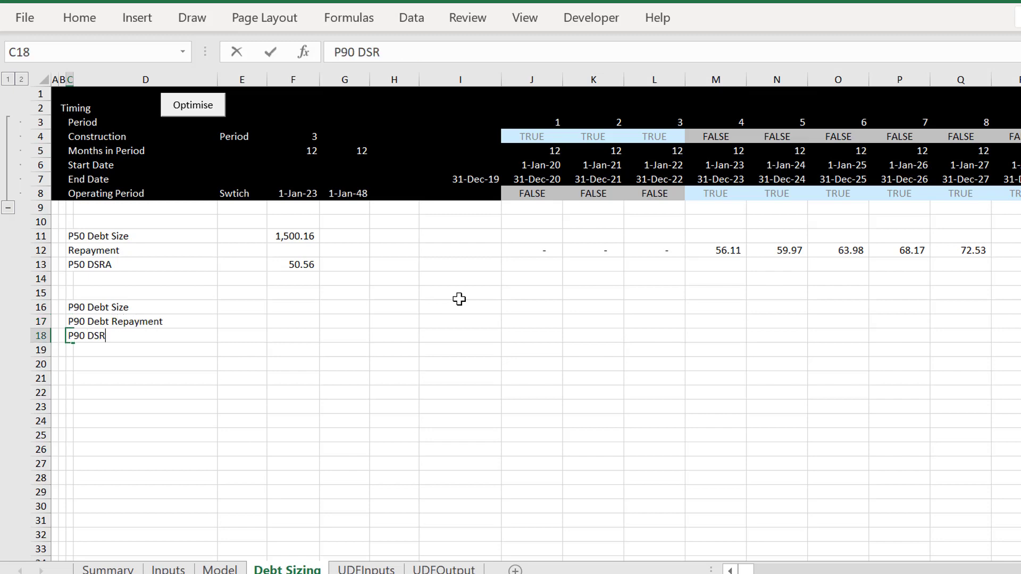
text(A)
key(Return)
key(Up)
key(Up)
key(Up)
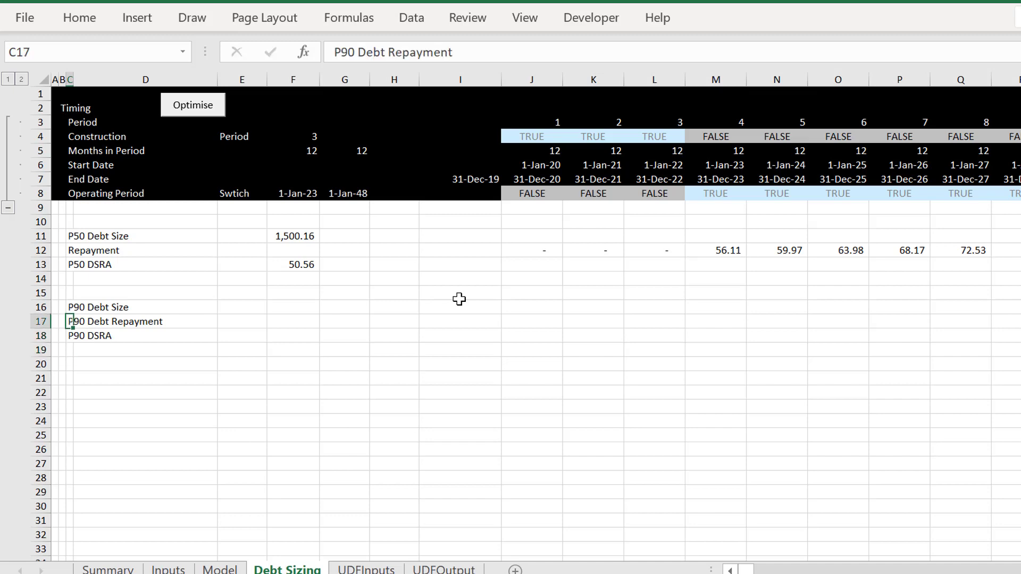
key(Right)
key(Right)
key(Right)
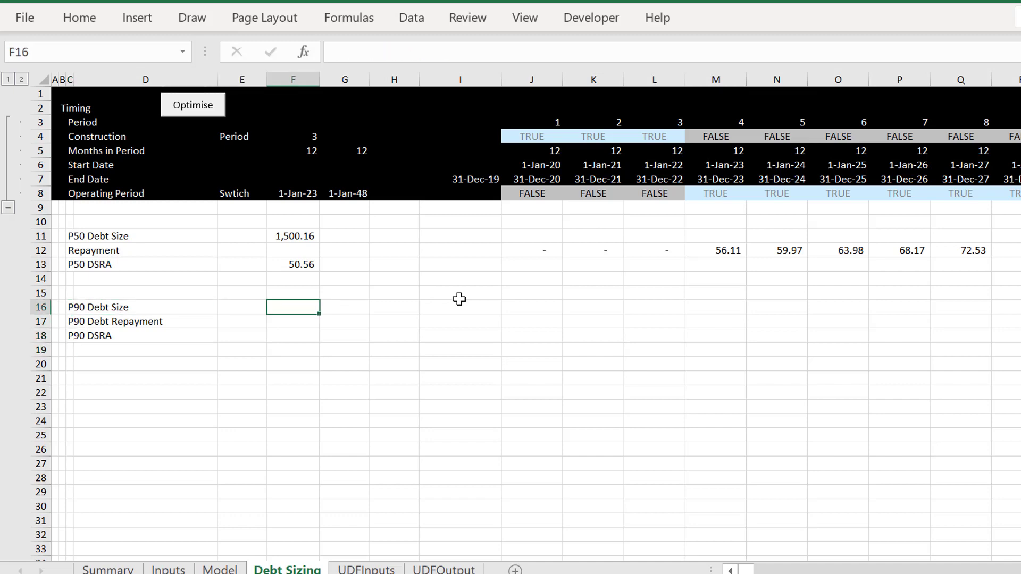
key(Down)
key(Down)
key(Down)
key(Left)
key(Left)
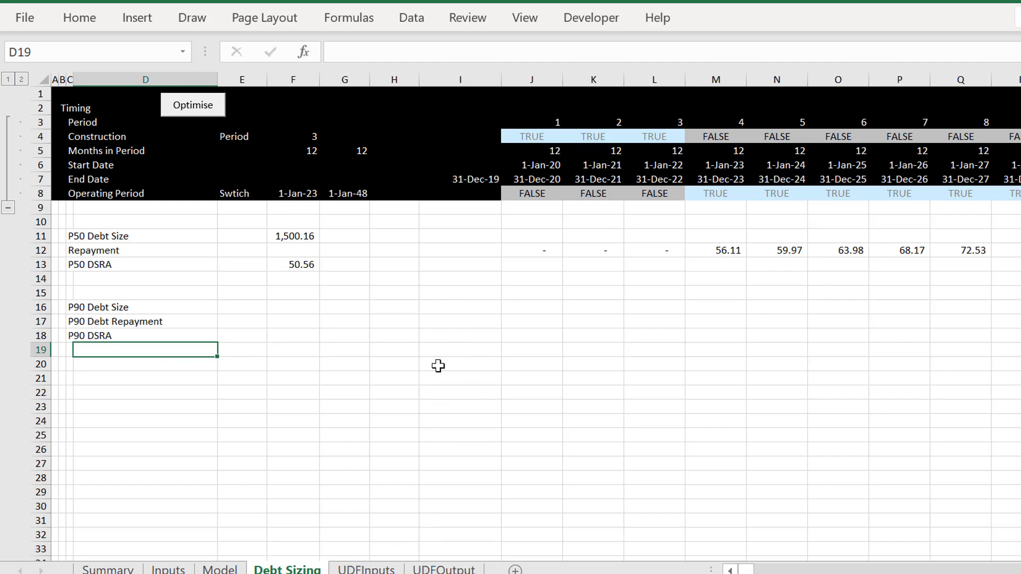
Look through the Model sheet's P50 debt sizing, debt balance and sources and uses sections.
key(ctrl+Page_Up)
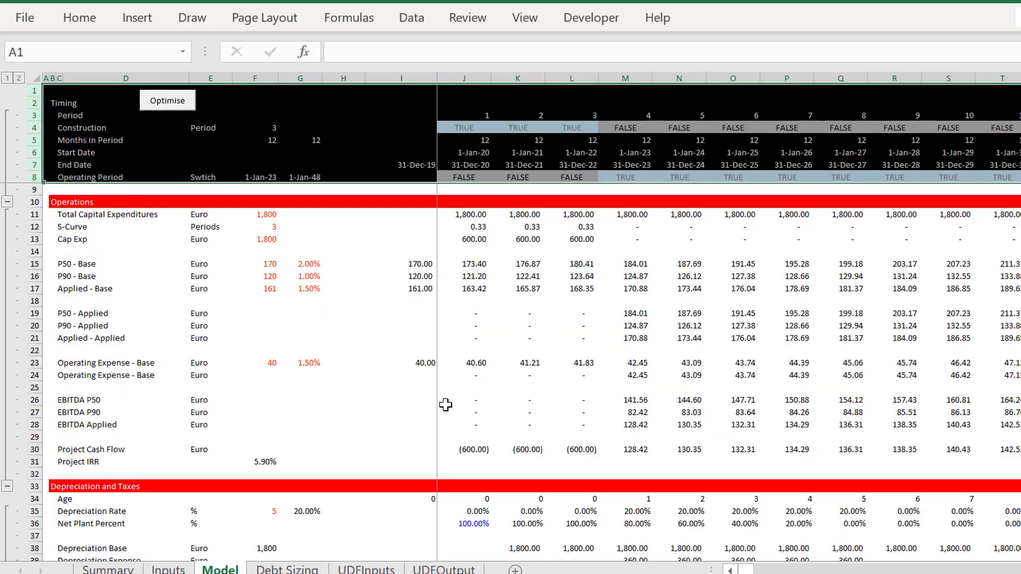
scroll(445, 405, down, 10)
key(Page_Down)
key(Page_Down)
key(Page_Down)
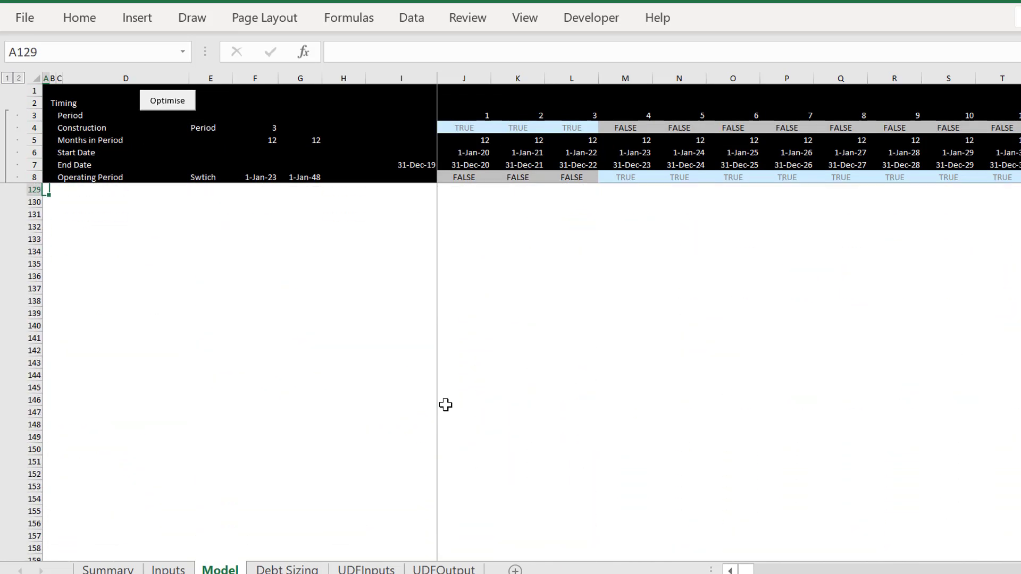
key(Page_Up)
key(Page_Up)
key(Page_Up)
key(Page_Up)
key(Page_Down)
key(Page_Down)
key(Page_Down)
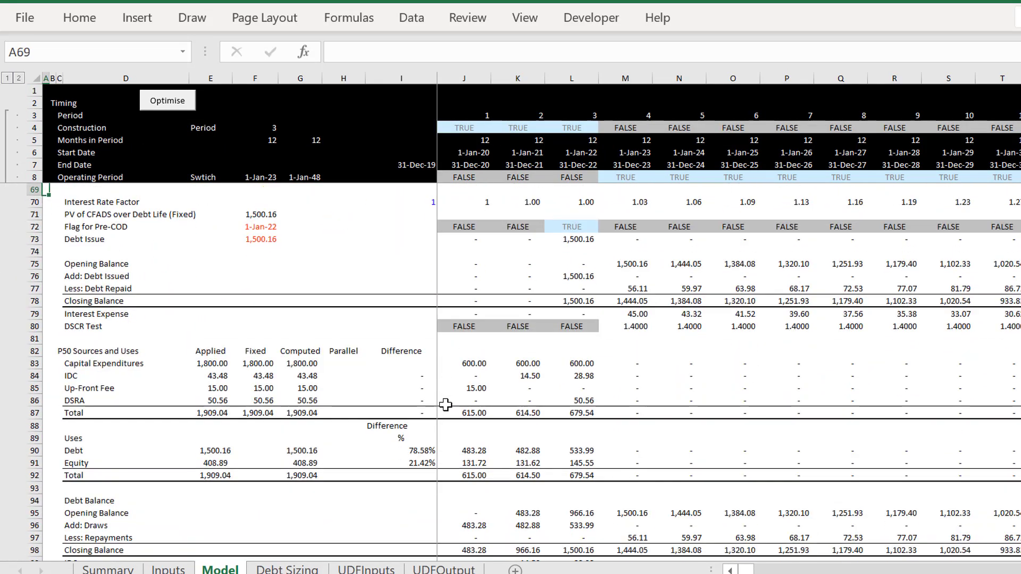
key(Page_Up)
key(Page_Up)
key(Page_Up)
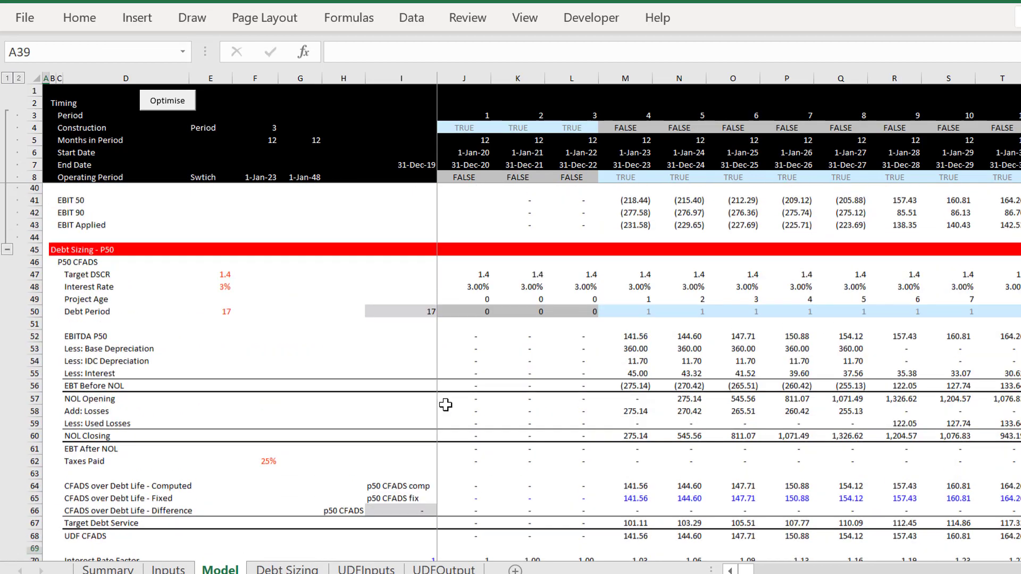
key(ctrl+Page_Down)
key(ctrl+Page_Down)
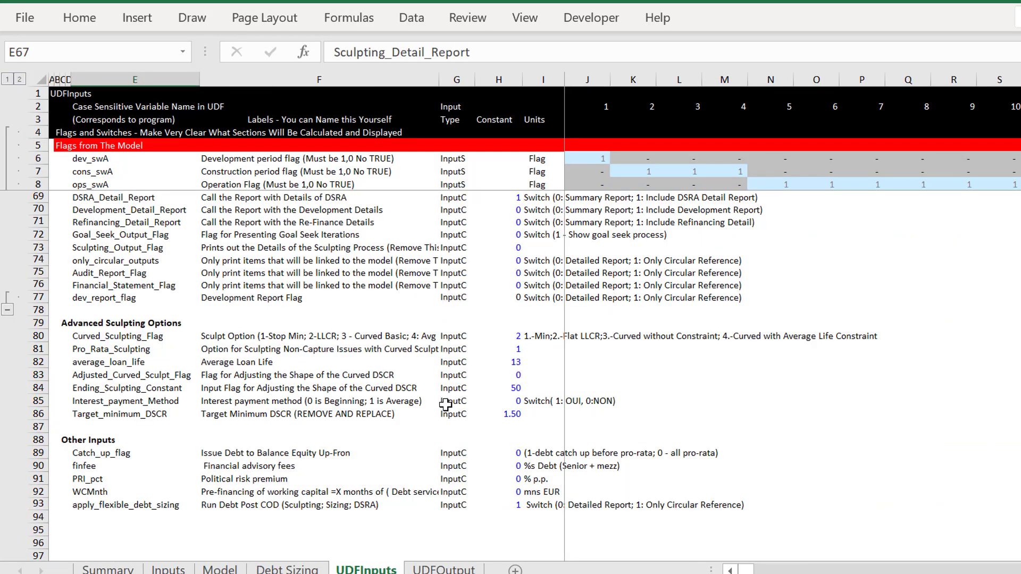
Link cell G8 of the Summary sheet, in the P50 Debt Issued row, to cell H21 of UDFOutput, the Debt Draws total.
key(ctrl+Page_Up)
key(ctrl+Page_Up)
key(ctrl+Page_Up)
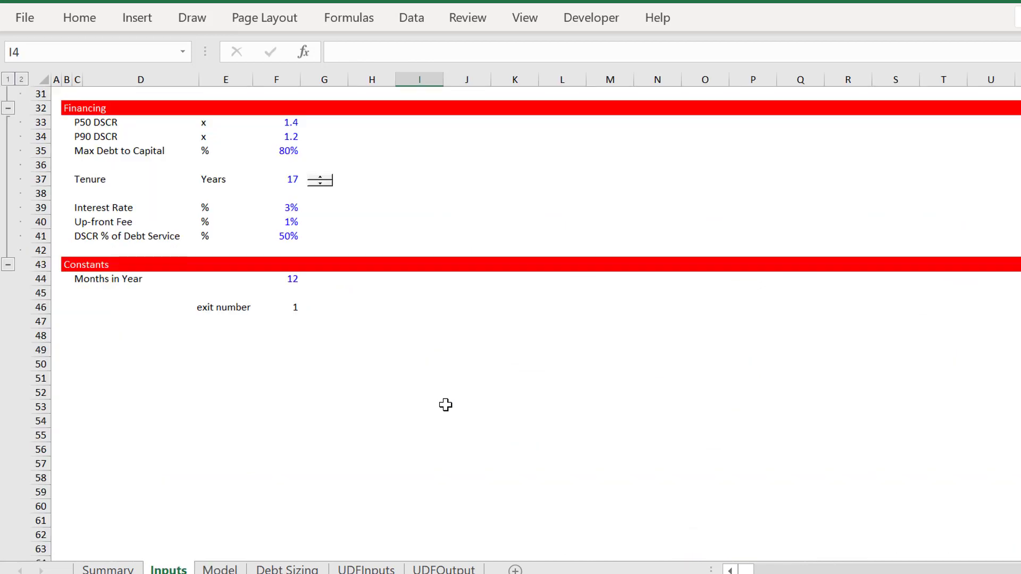
key(ctrl+Page_Up)
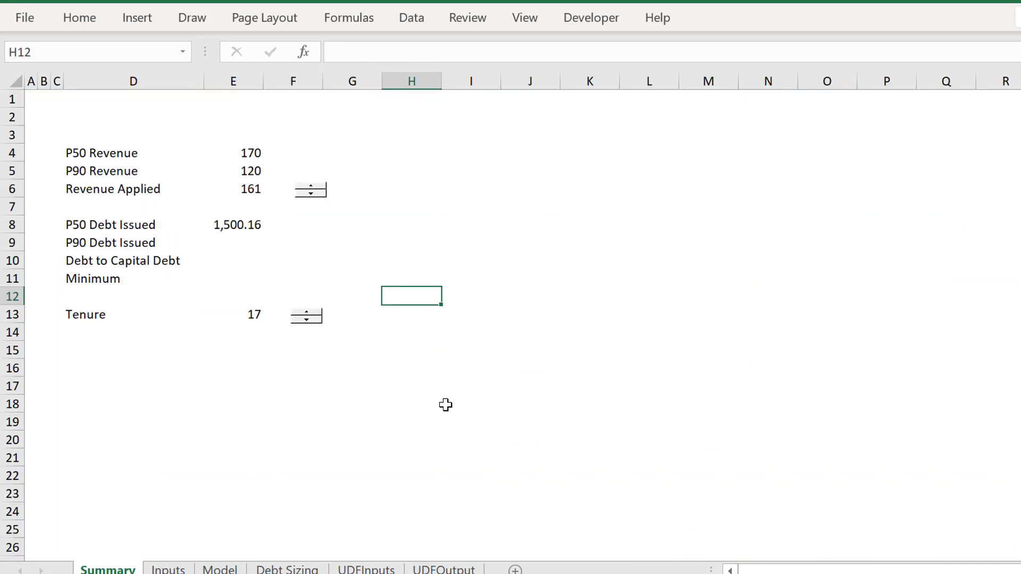
key(Up)
key(Up)
key(Up)
key(Up)
key(Left)
text(=)
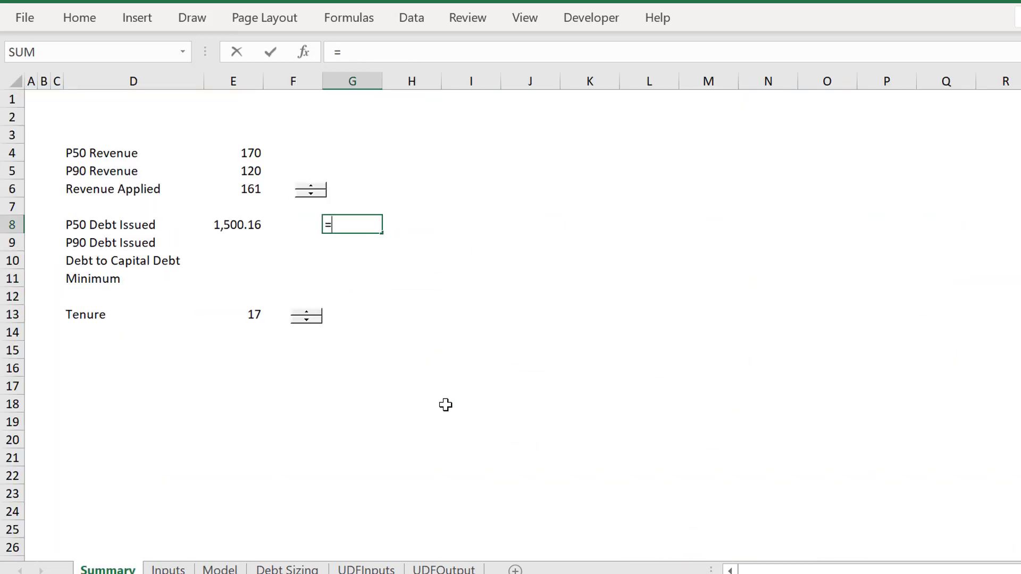
key(ctrl+Page_Down)
key(ctrl+Page_Down)
key(ctrl+Page_Down)
key(ctrl+Page_Down)
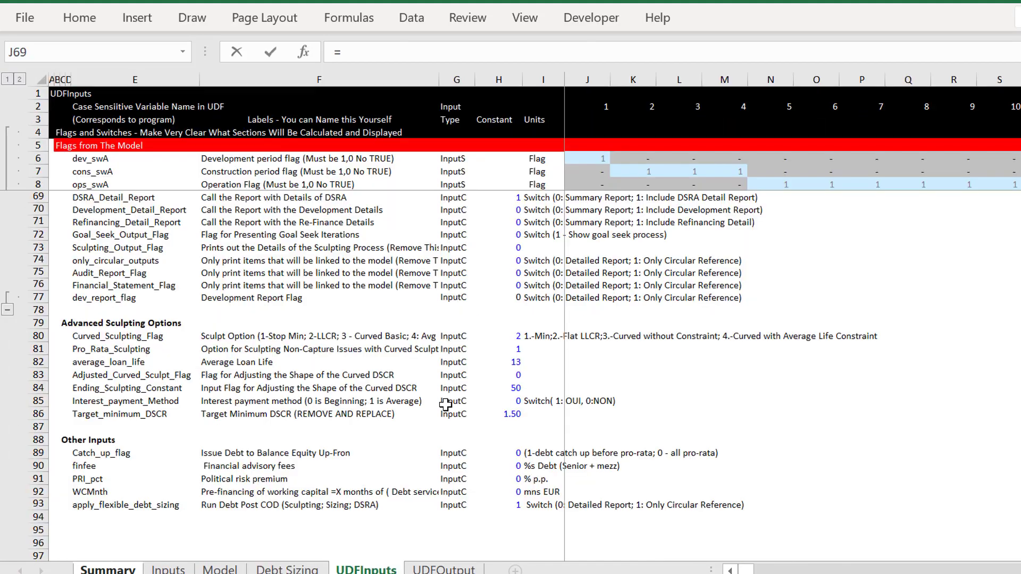
key(ctrl+Page_Down)
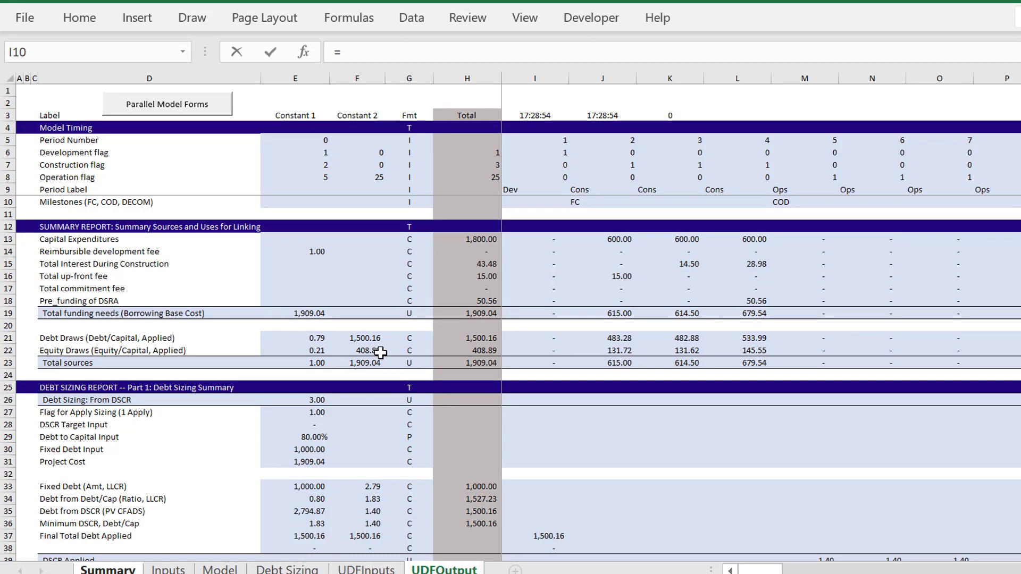
click(464, 338)
key(Return)
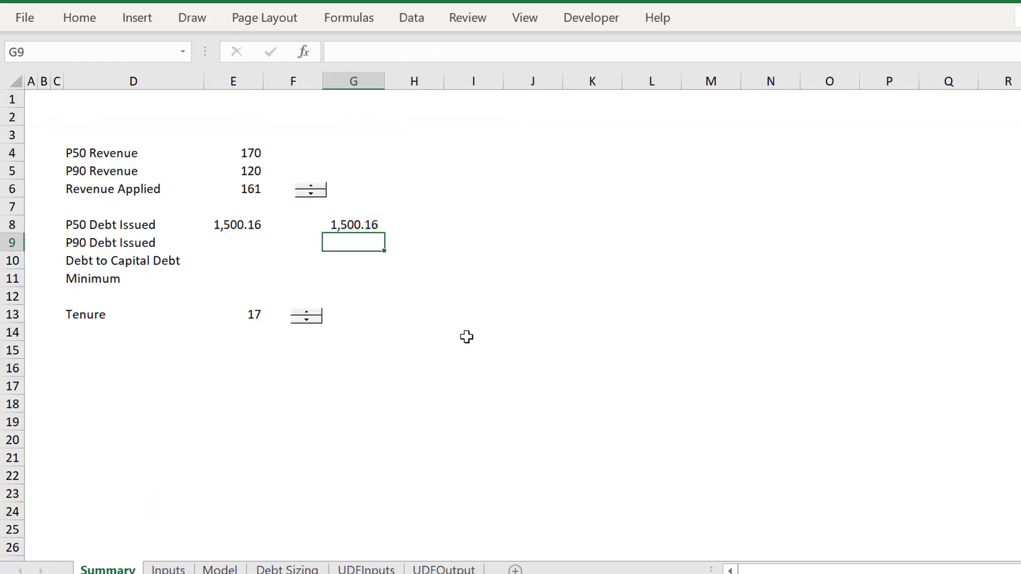
key(Up)
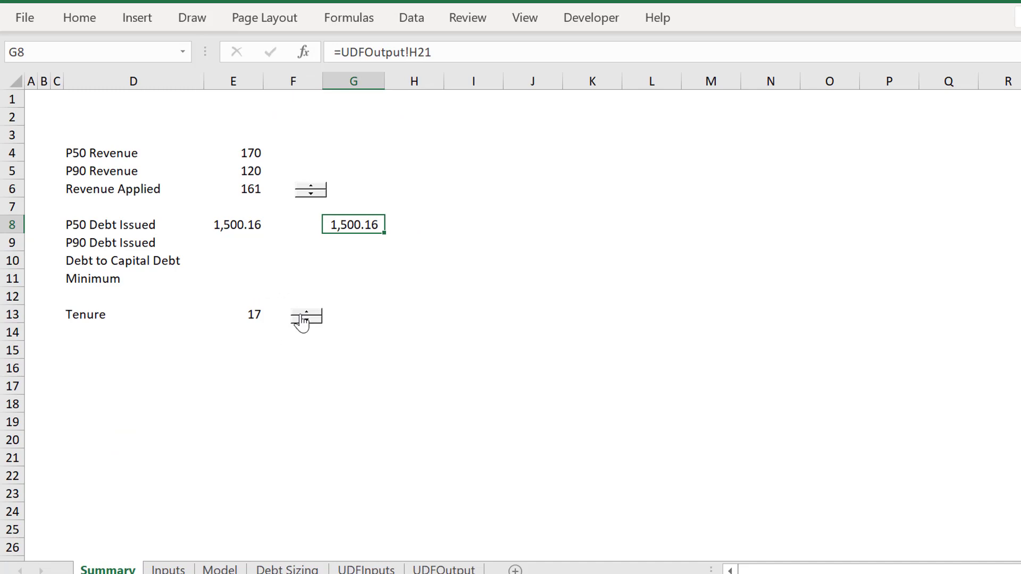
Clear the macro name assigned to the Tenure spinner on the Inputs sheet and confirm the empty assignment.
click(168, 569)
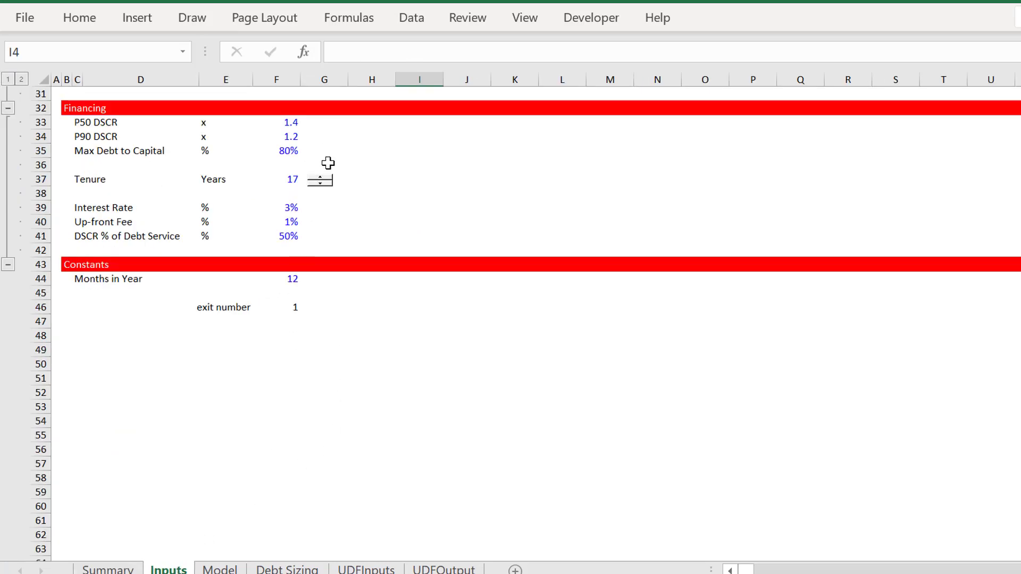
right_click(323, 183)
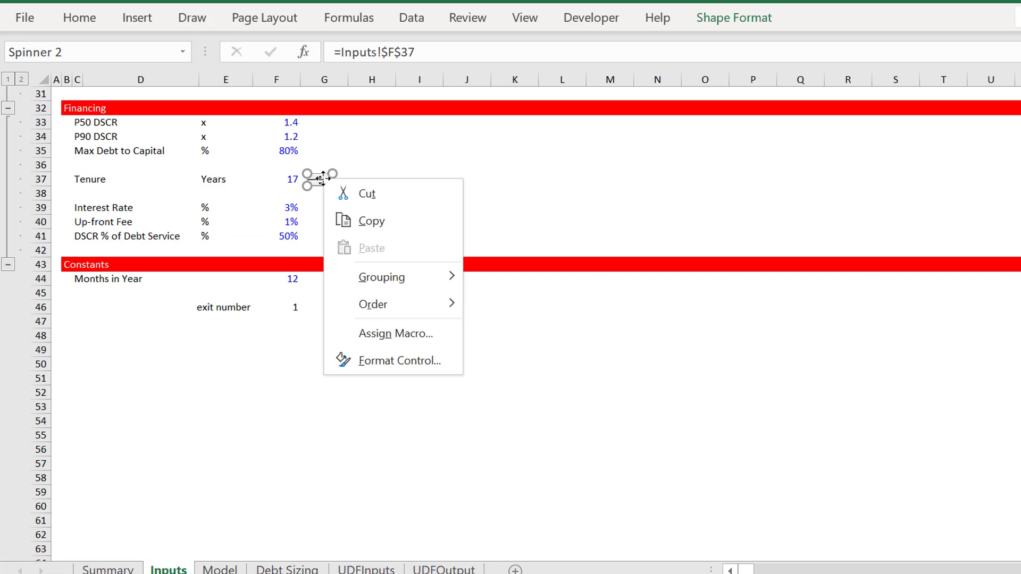
click(361, 335)
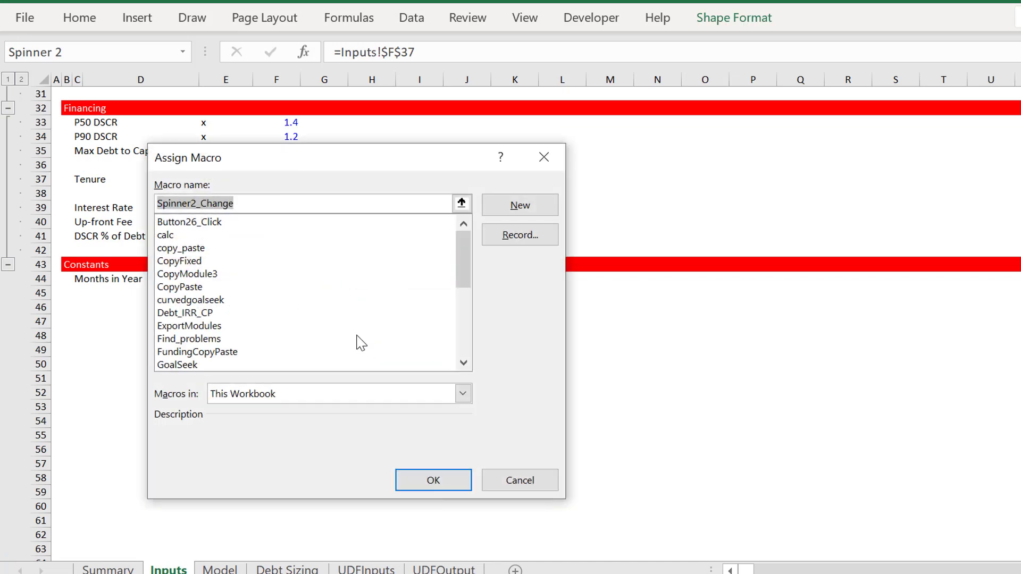
key(Delete)
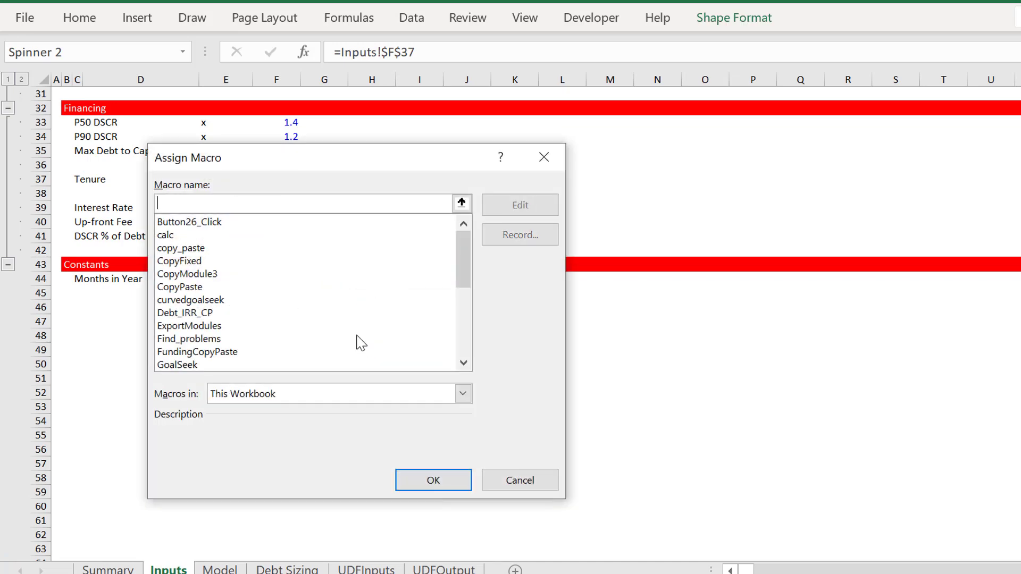
click(430, 486)
click(367, 376)
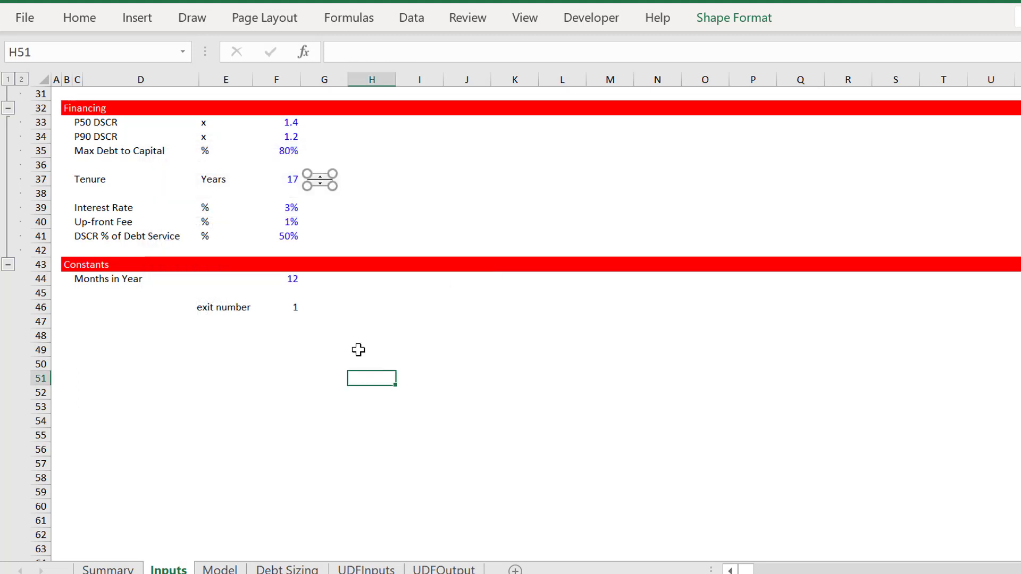
Copy the Tenure spinner from the Inputs sheet and paste it into cell G13 of the Summary sheet.
right_click(315, 183)
click(335, 222)
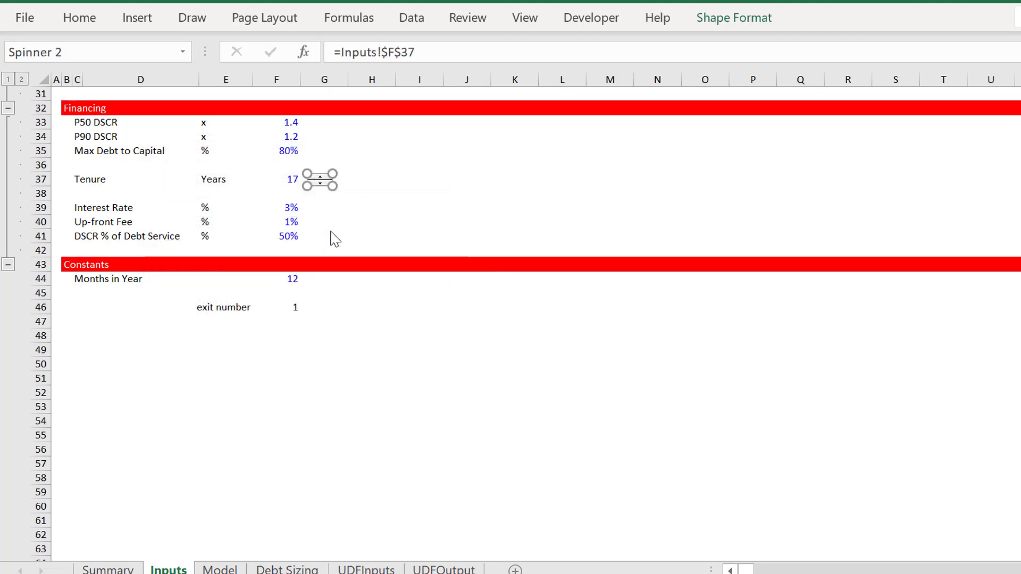
click(112, 568)
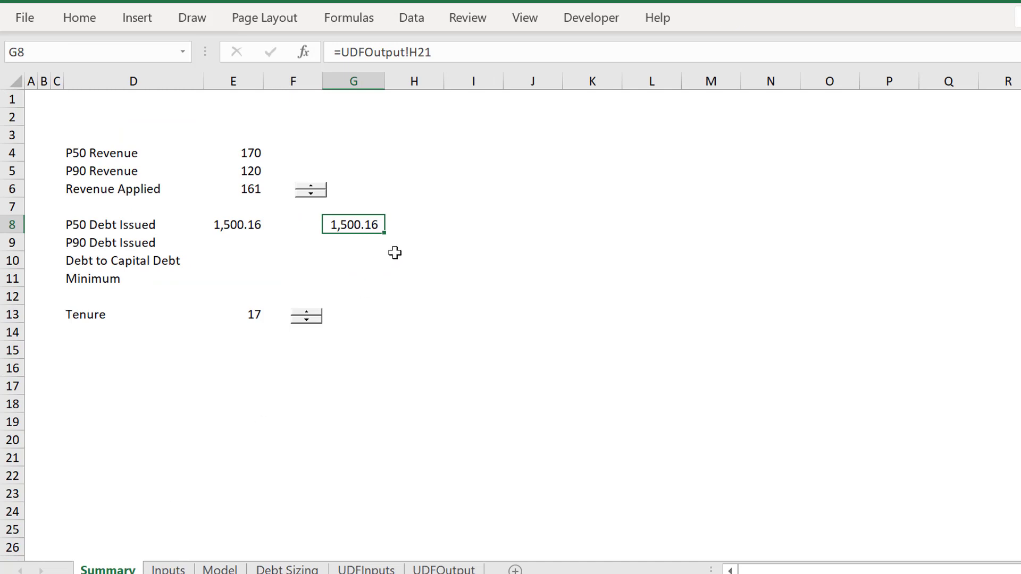
click(447, 206)
key(Left)
key(Down)
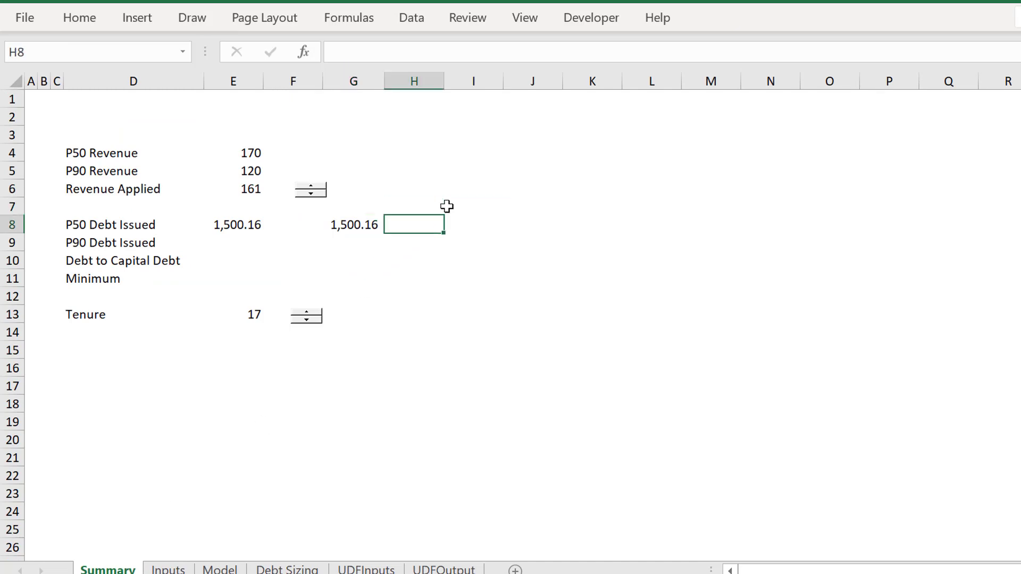
key(Down)
key(Down)
key(Down)
key(Down)
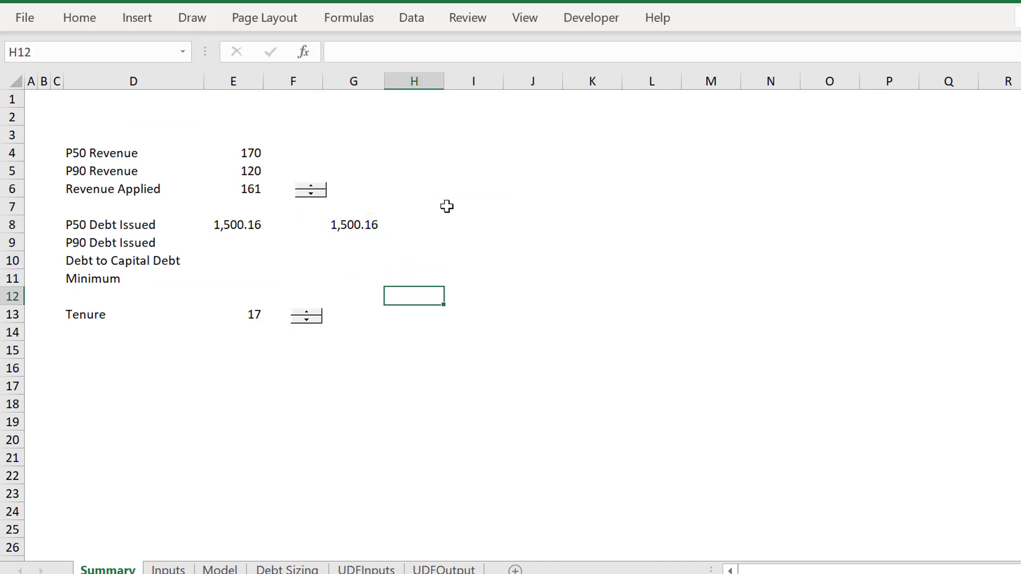
key(Left)
key(Down)
key(Down)
key(Up)
key(ctrl+v)
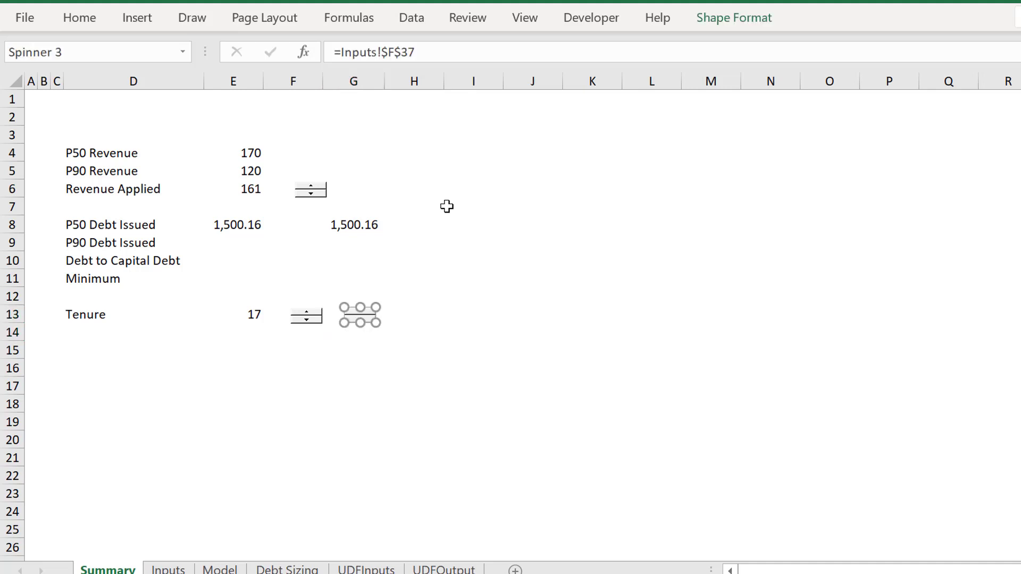
click(365, 366)
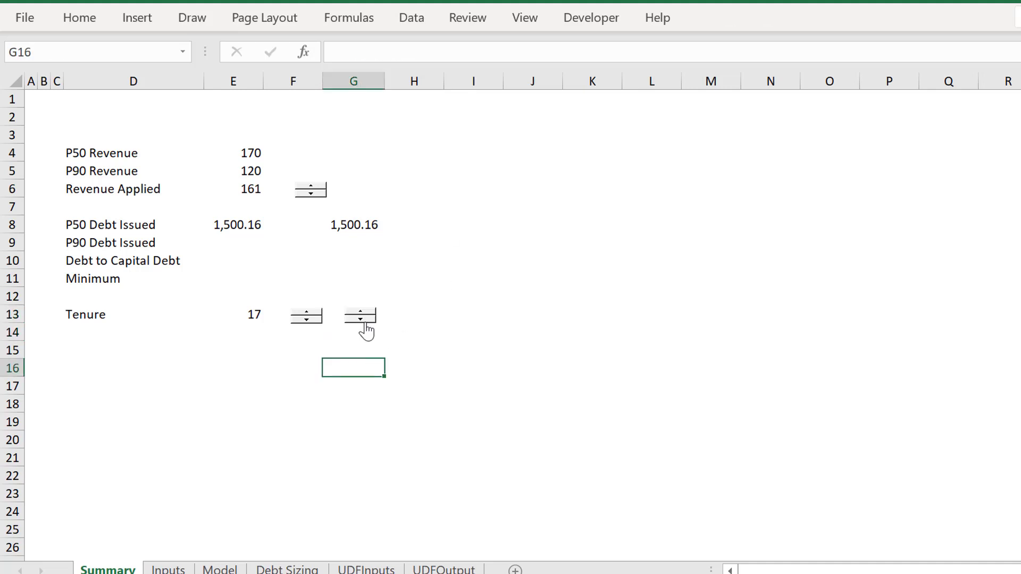
Lower the tenure to 13 years with the copied spinner in cell G13 of the Summary sheet.
click(366, 321)
click(366, 320)
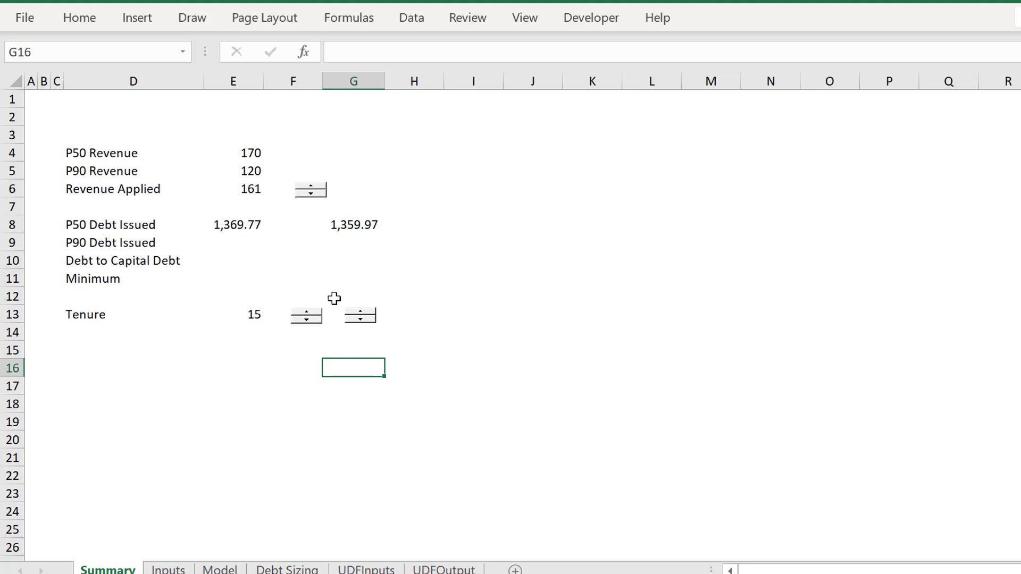
click(361, 320)
click(361, 319)
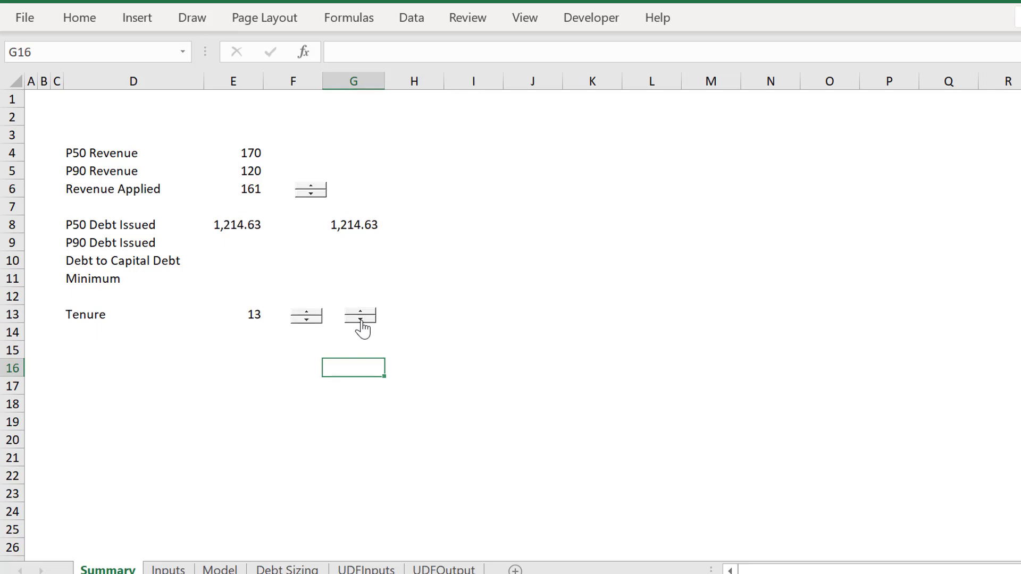
Copy the Optimise button from the Model sheet and place it on the Summary sheet around cells G2 to H3.
key(ctrl+Page_Down)
scroll(335, 318, up, 10)
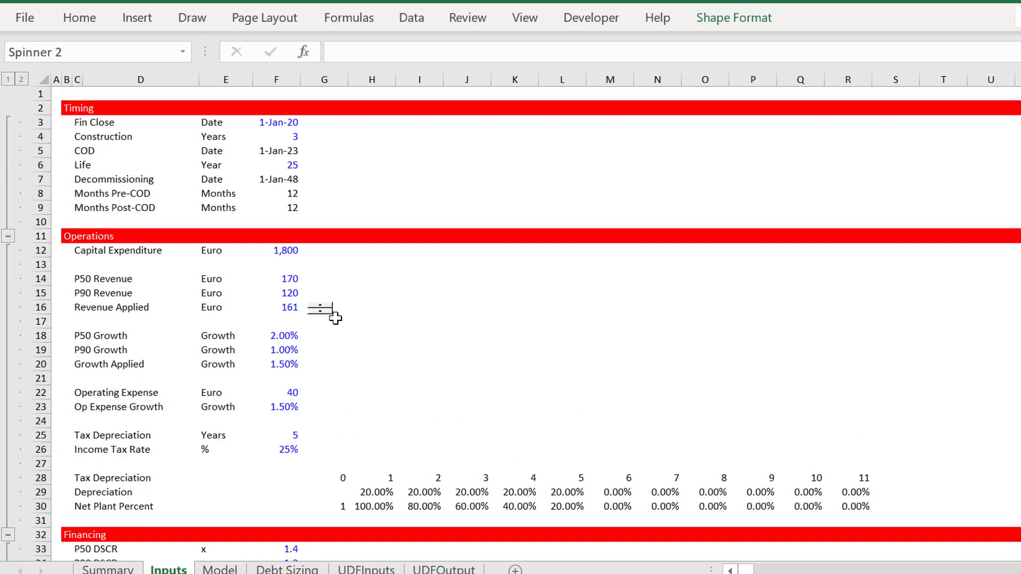
key(ctrl+Page_Down)
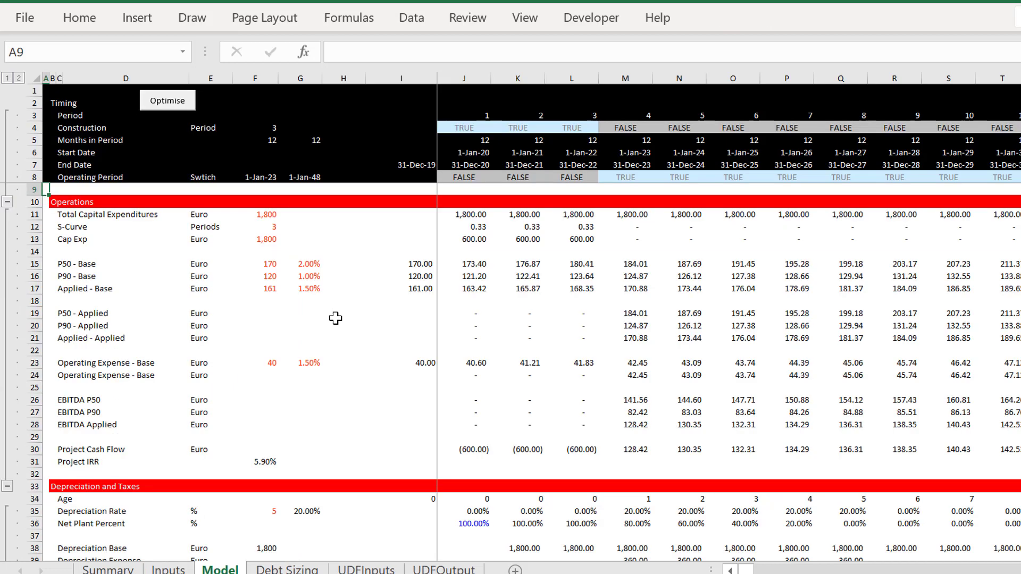
right_click(165, 102)
click(199, 143)
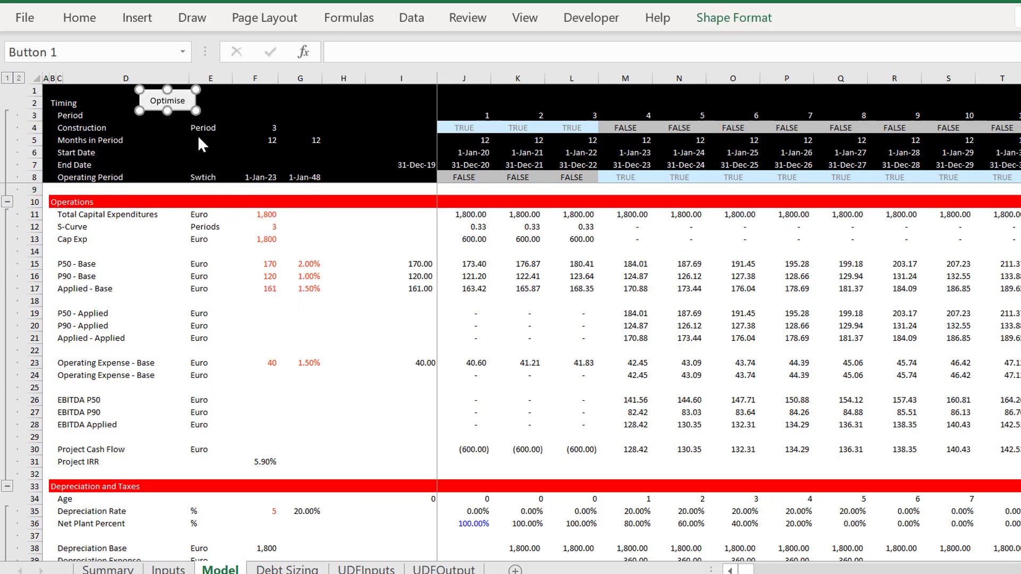
key(ctrl+Page_Up)
key(ctrl+Page_Up)
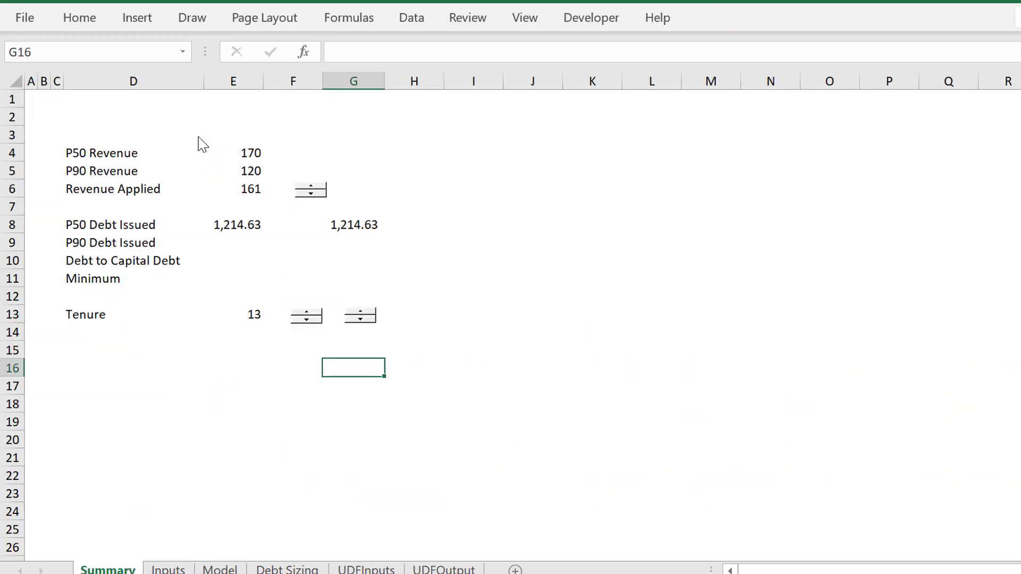
click(319, 119)
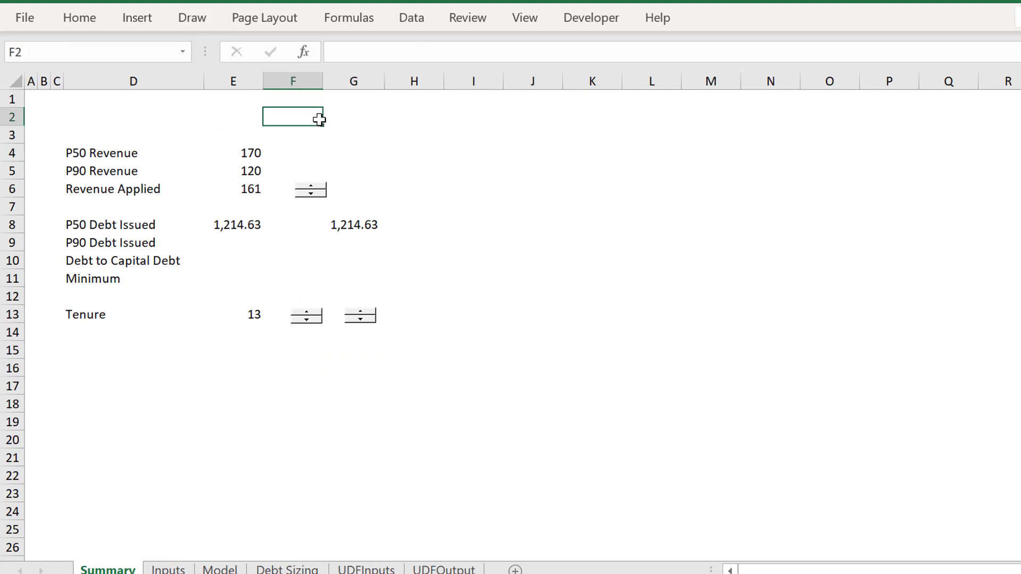
key(ctrl+v)
click(496, 211)
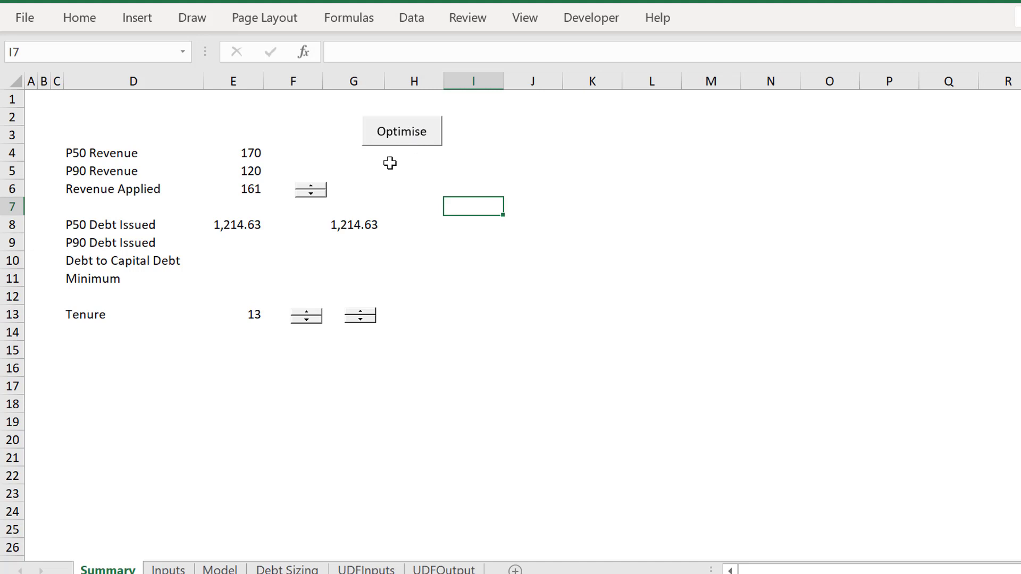
Raise the tenure to 20 years with the copied spinner on the Summary sheet.
click(366, 314)
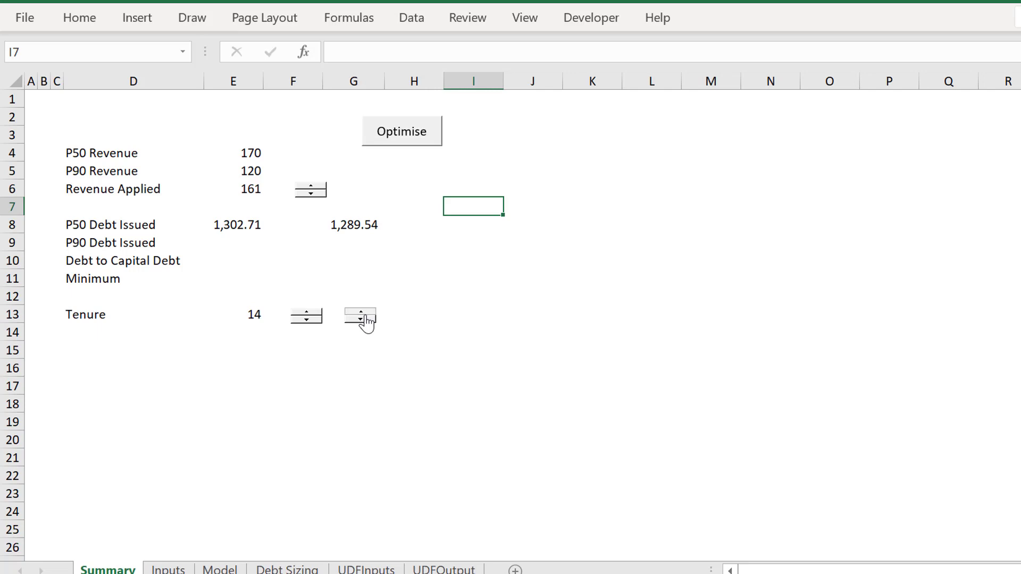
click(366, 315)
click(365, 314)
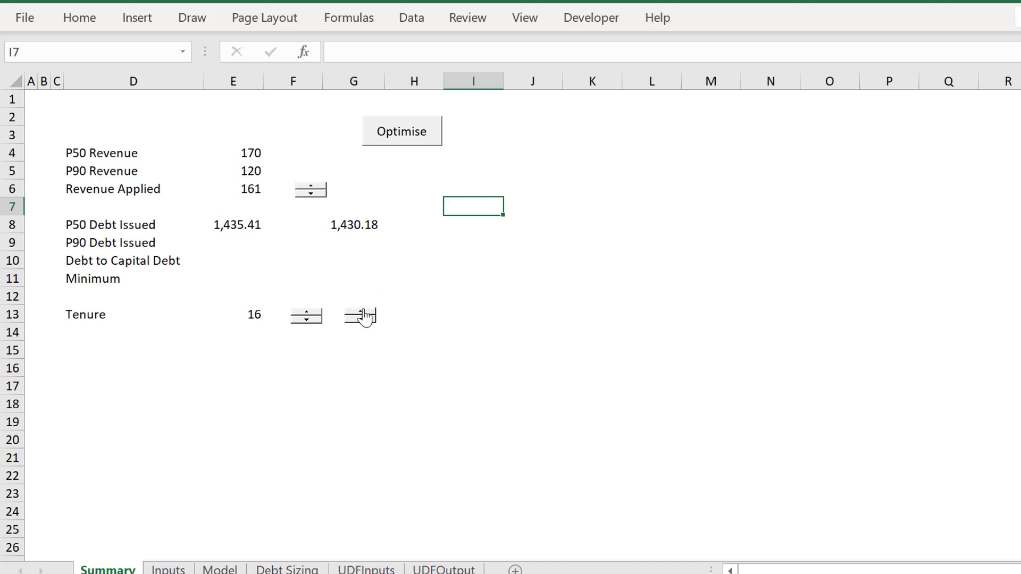
click(366, 314)
click(366, 314)
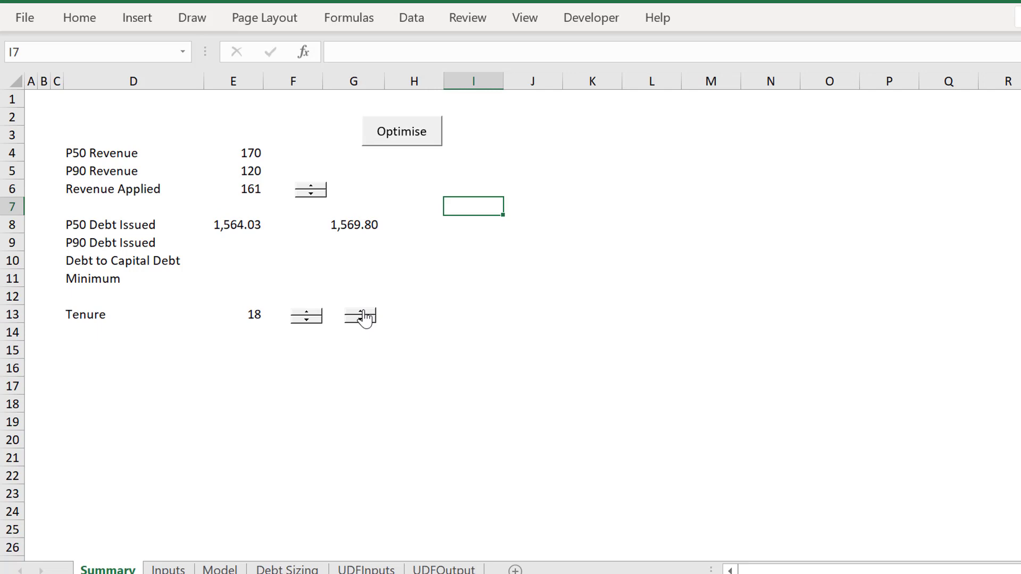
click(366, 315)
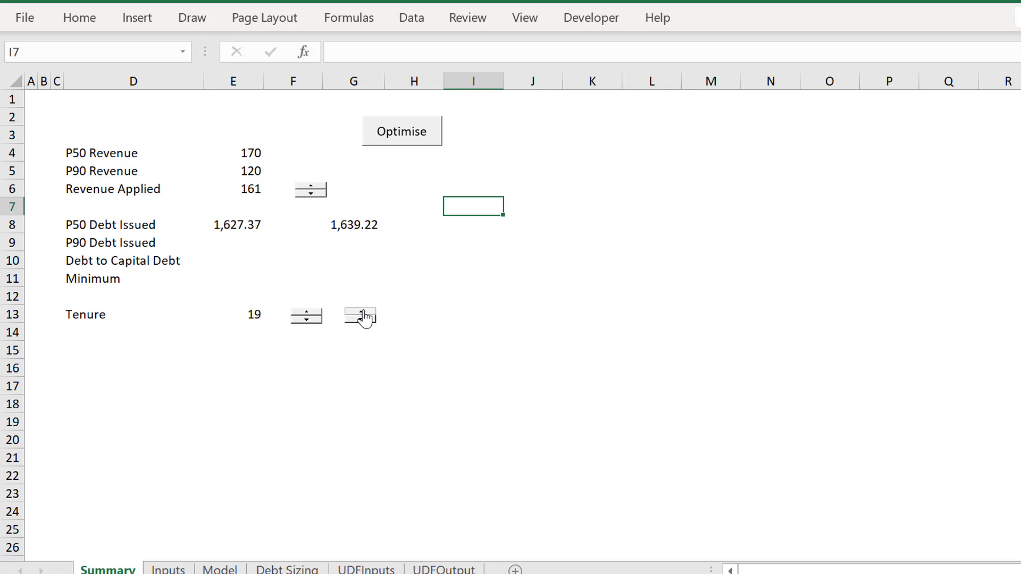
click(366, 314)
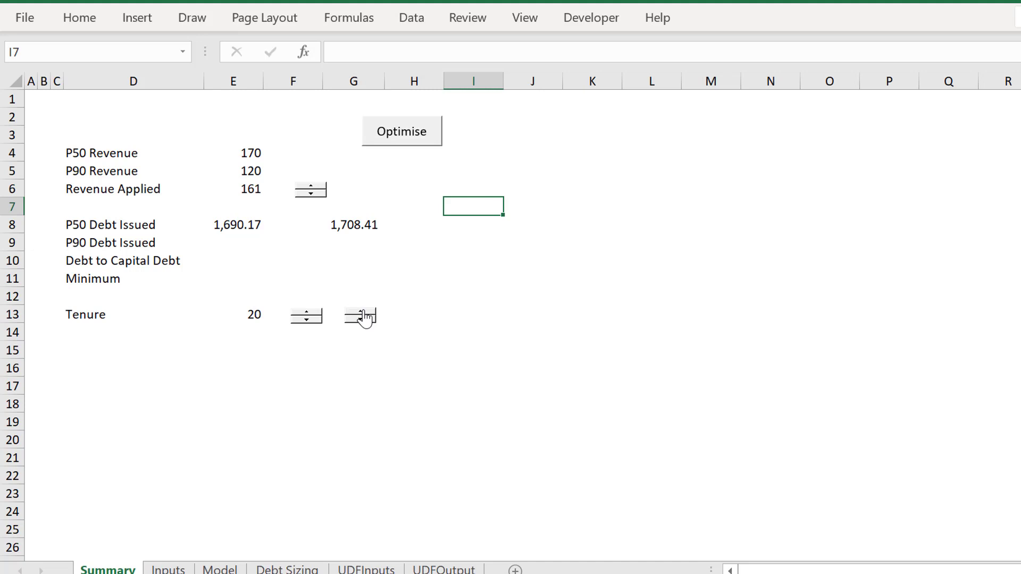
Set the maximum value of the copied Tenure spinner in cell G13 to 30.
right_click(364, 316)
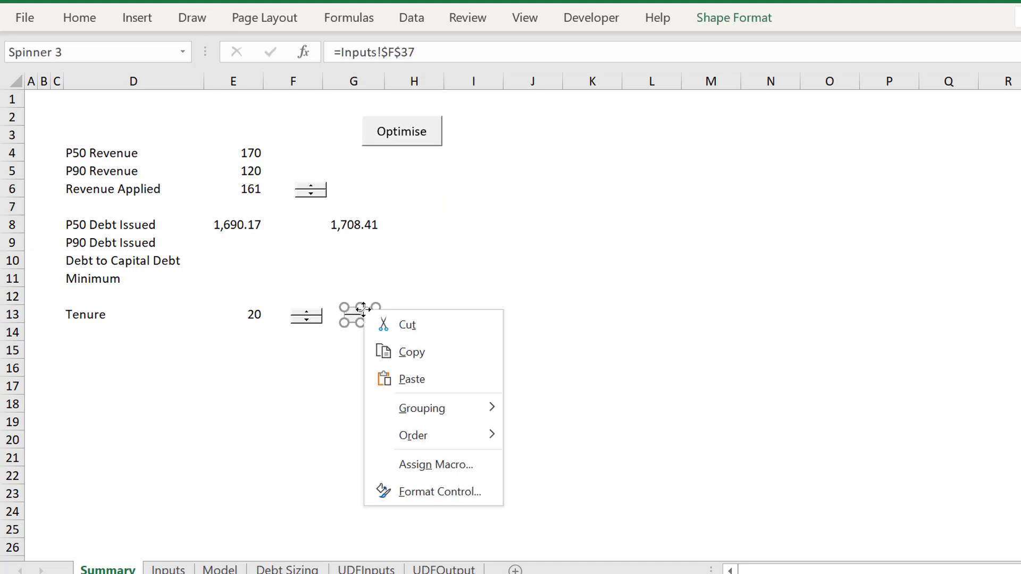
click(399, 493)
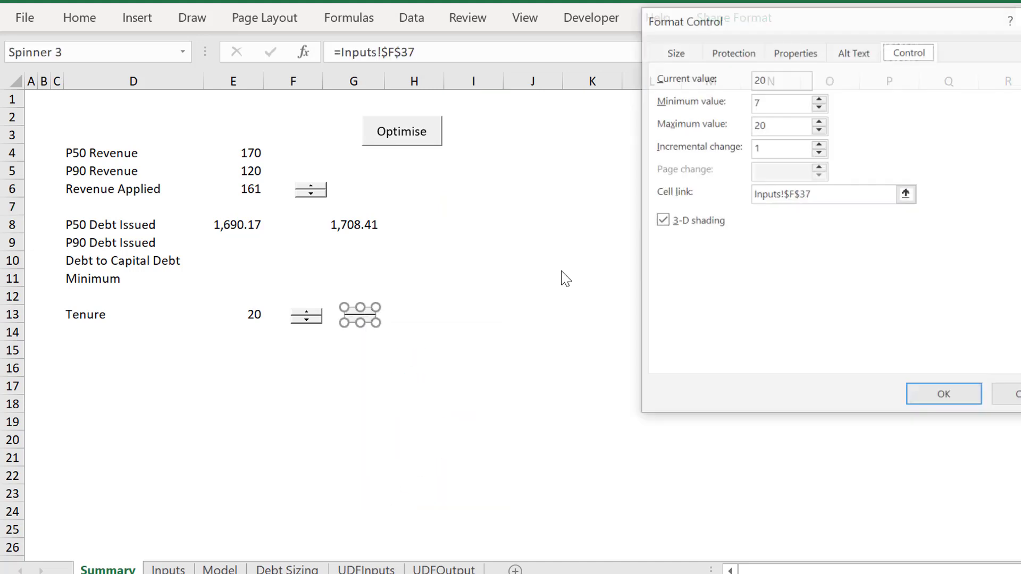
click(781, 125)
key(BackSpace)
key(BackSpace)
text(30)
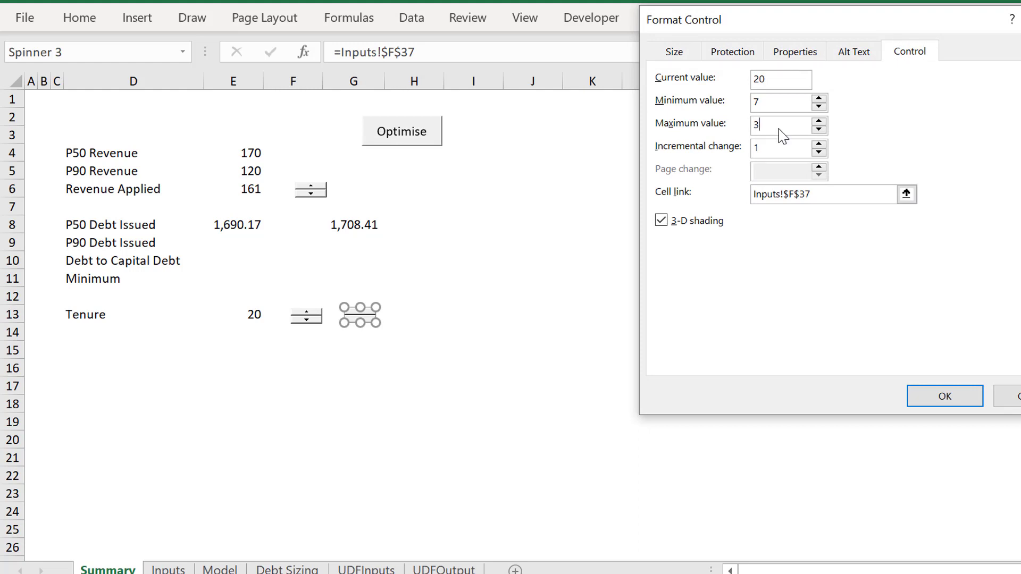
click(928, 400)
click(555, 367)
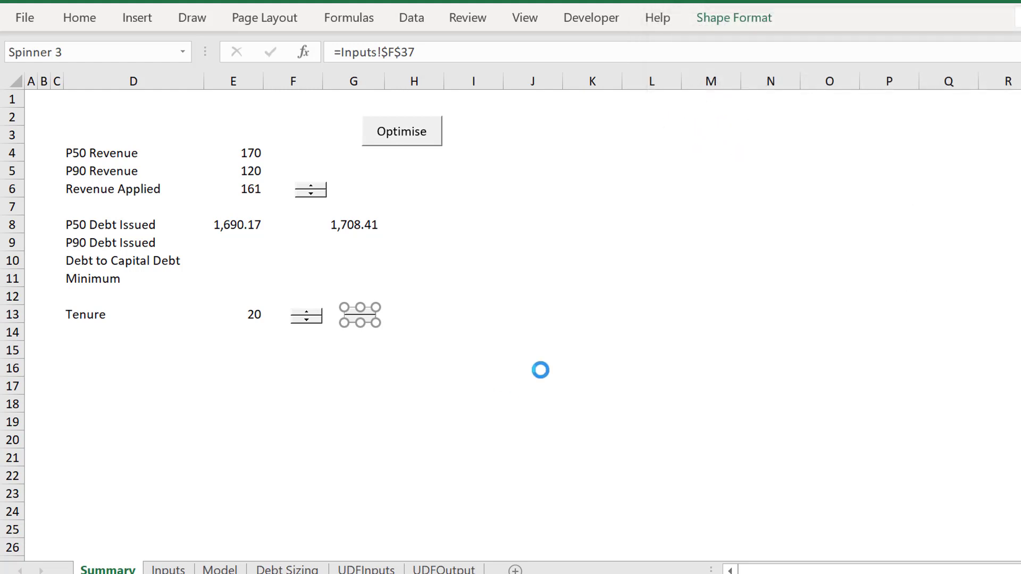
Raise the tenure to 24 years, run Optimise from the Summary sheet, and check the linked P50 debt in cell G8.
click(366, 312)
click(367, 312)
click(367, 313)
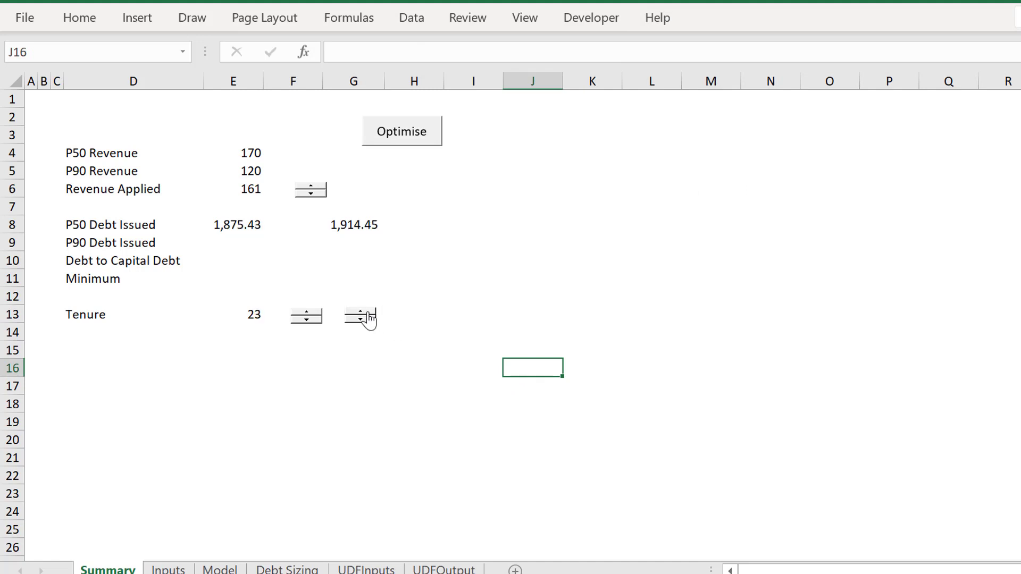
click(367, 313)
click(401, 134)
click(395, 261)
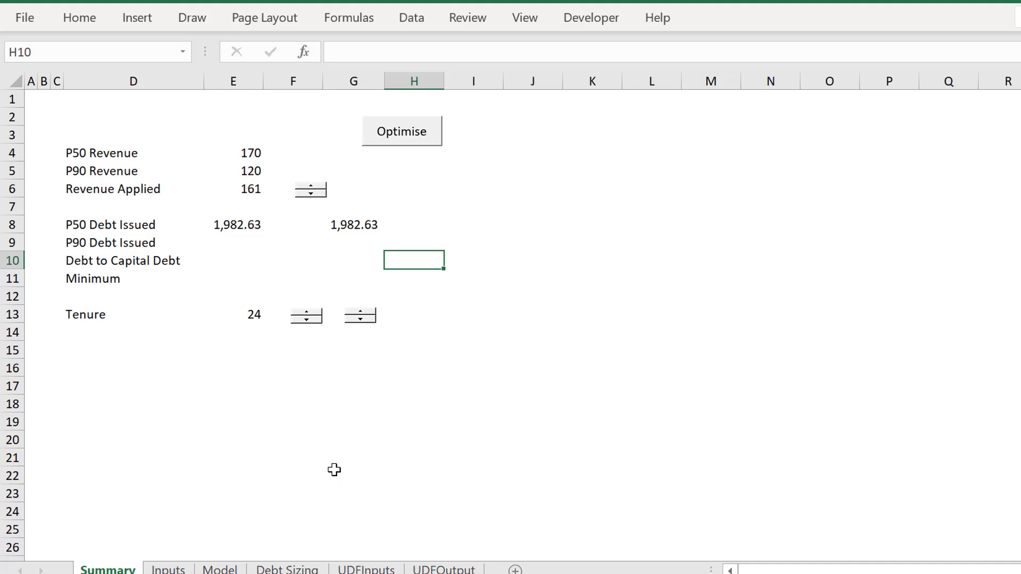
click(351, 220)
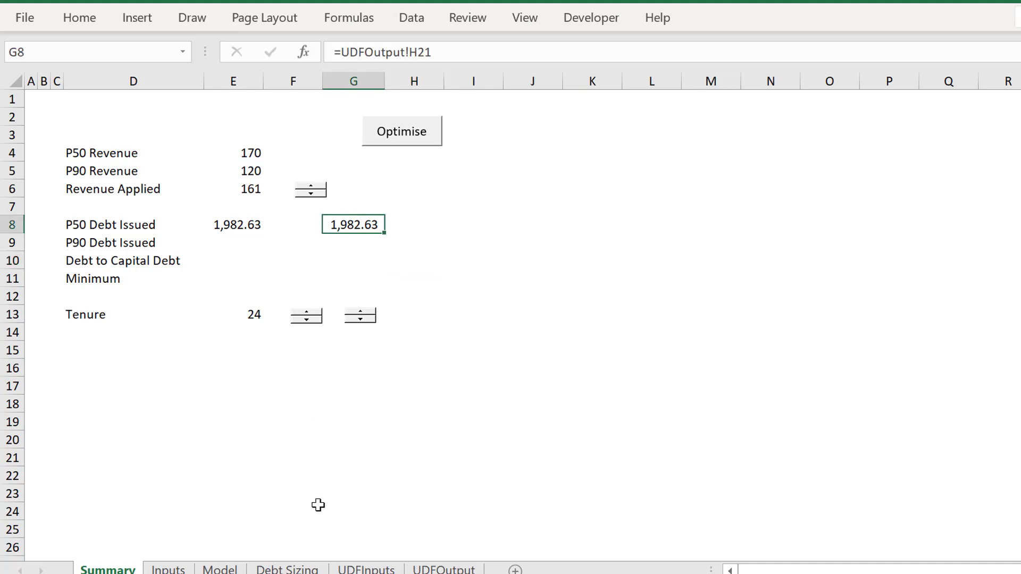
click(429, 442)
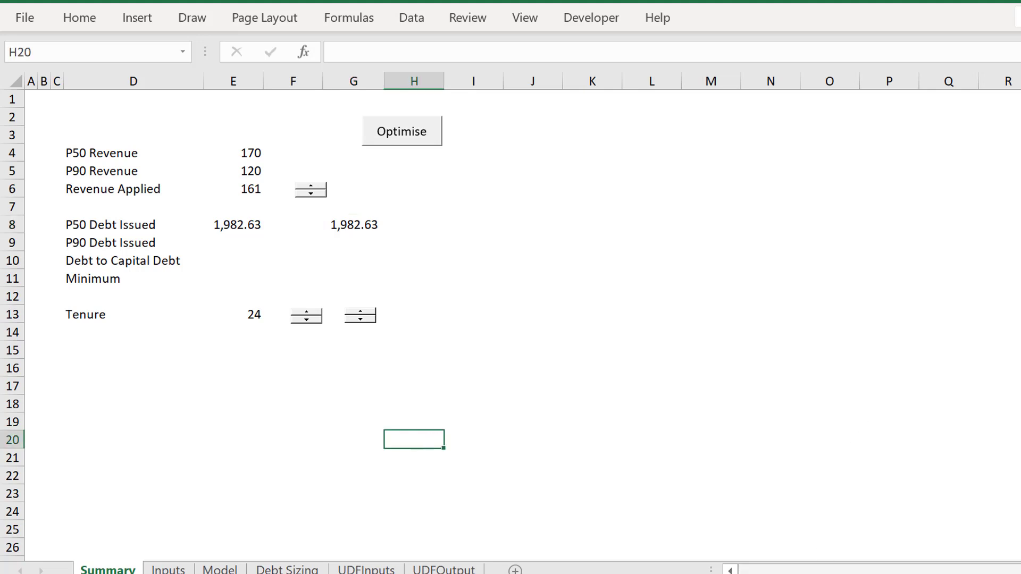
click(861, 573)
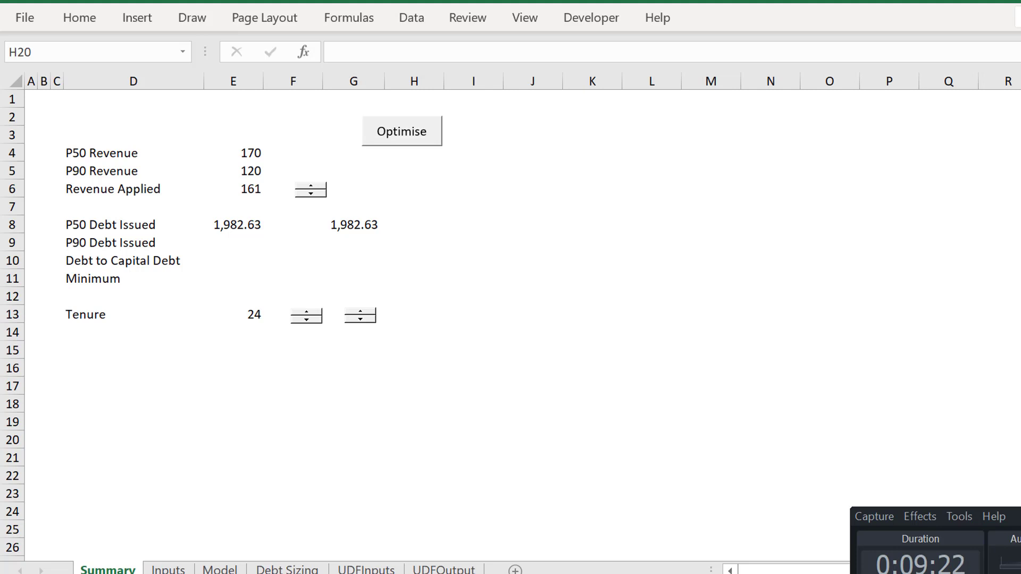
click(879, 286)
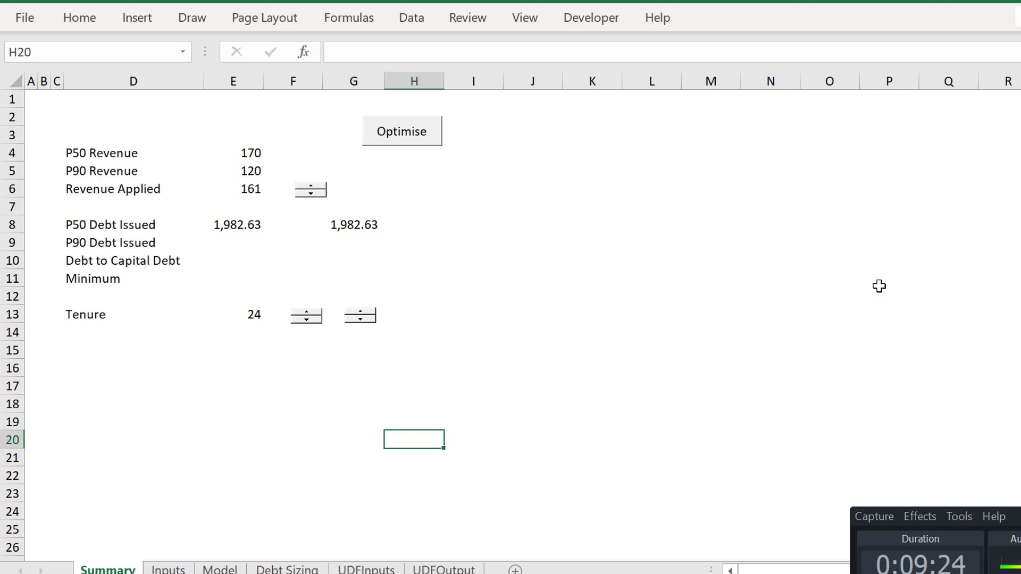